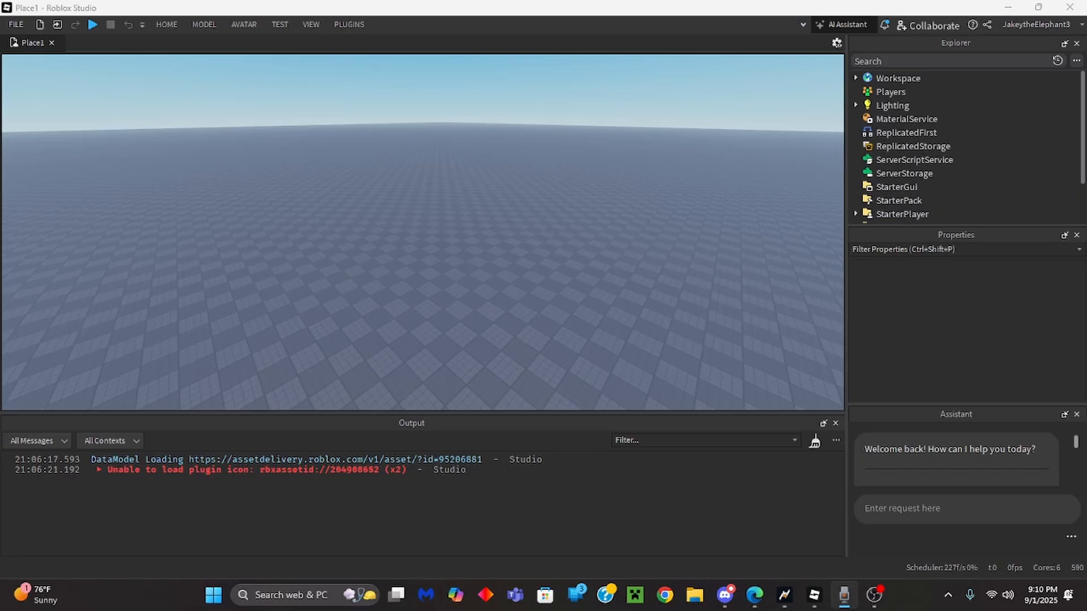
# Step: Switch the Studio window to full-screen mode
pyautogui.moveTo(421, 254); pyautogui.dragTo(272, 245, button='right')
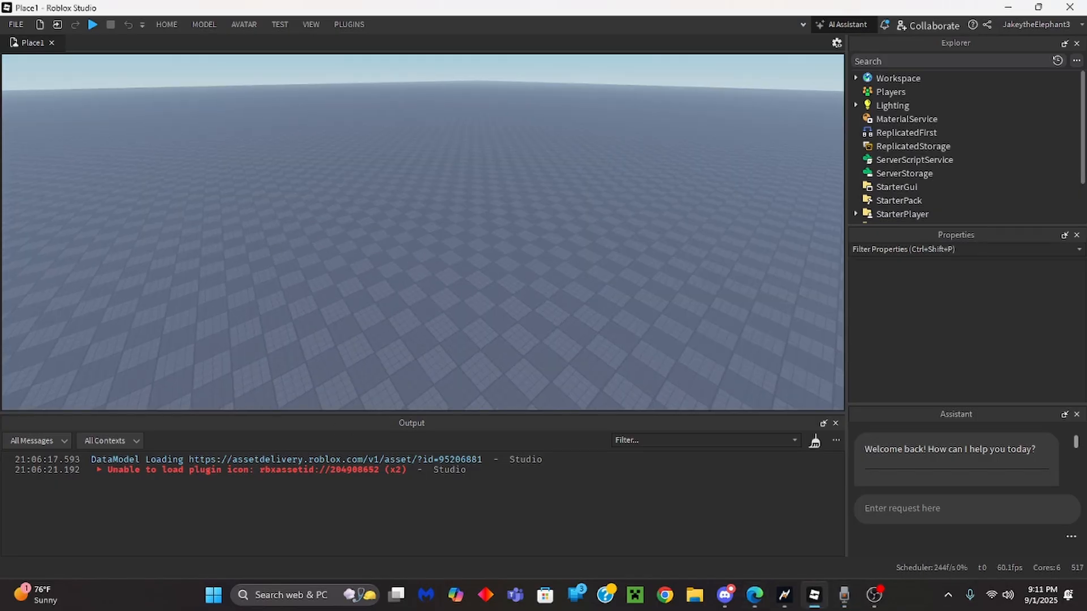
pyautogui.moveTo(203, 315); pyautogui.dragTo(207, 334, button='right')
pyautogui.press('F11')
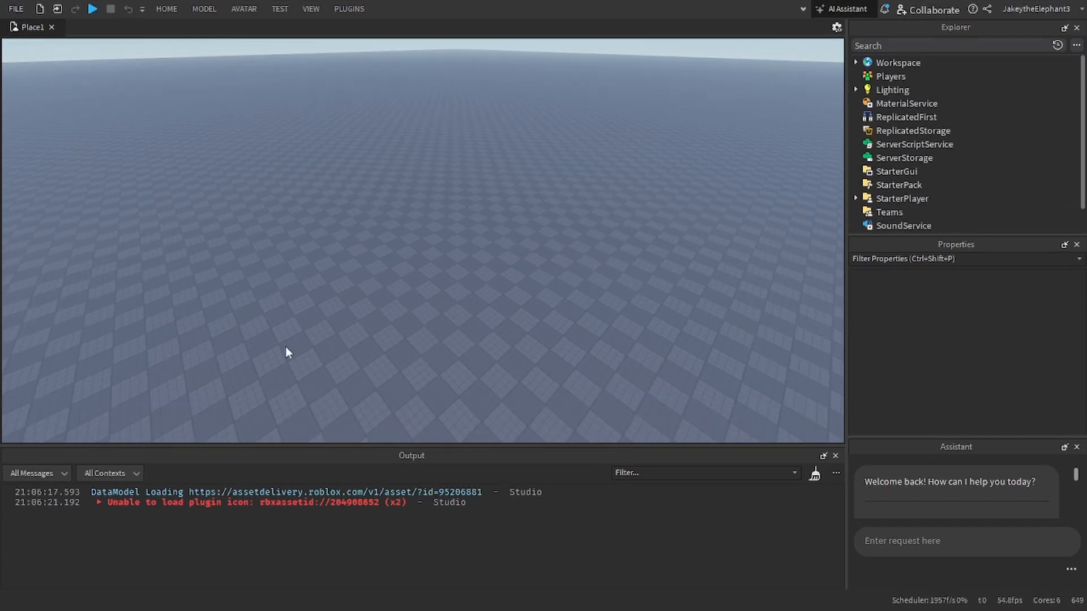
pyautogui.moveTo(324, 340); pyautogui.dragTo(350, 325, button='right')
pyautogui.press('w')
pyautogui.press('e')
pyautogui.press('s')
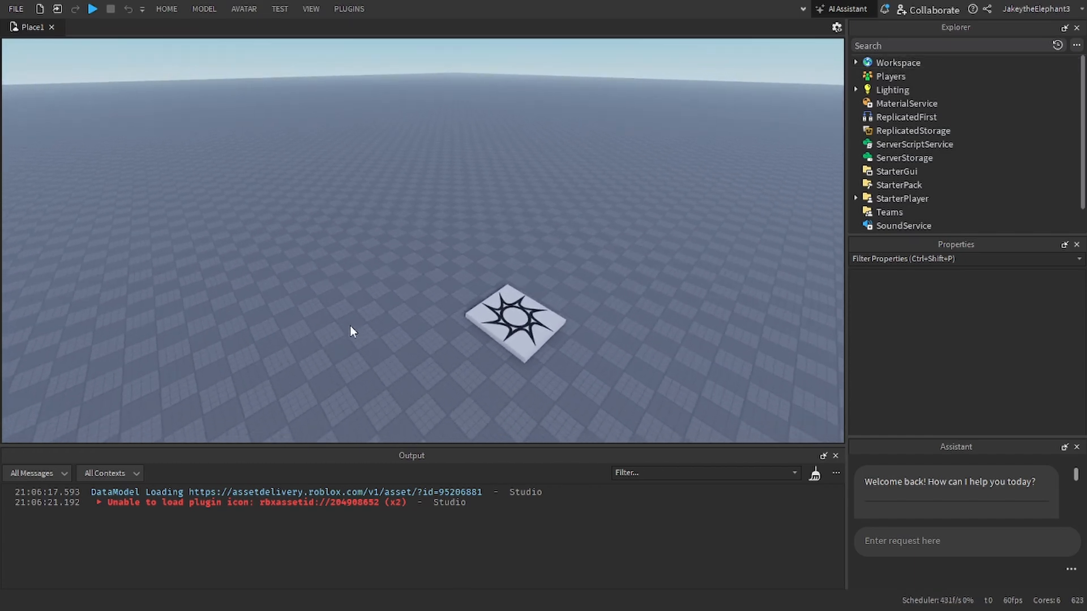
pyautogui.press('q')
pyautogui.press('w')
pyautogui.press('e')
pyautogui.press('s')
pyautogui.press('q')
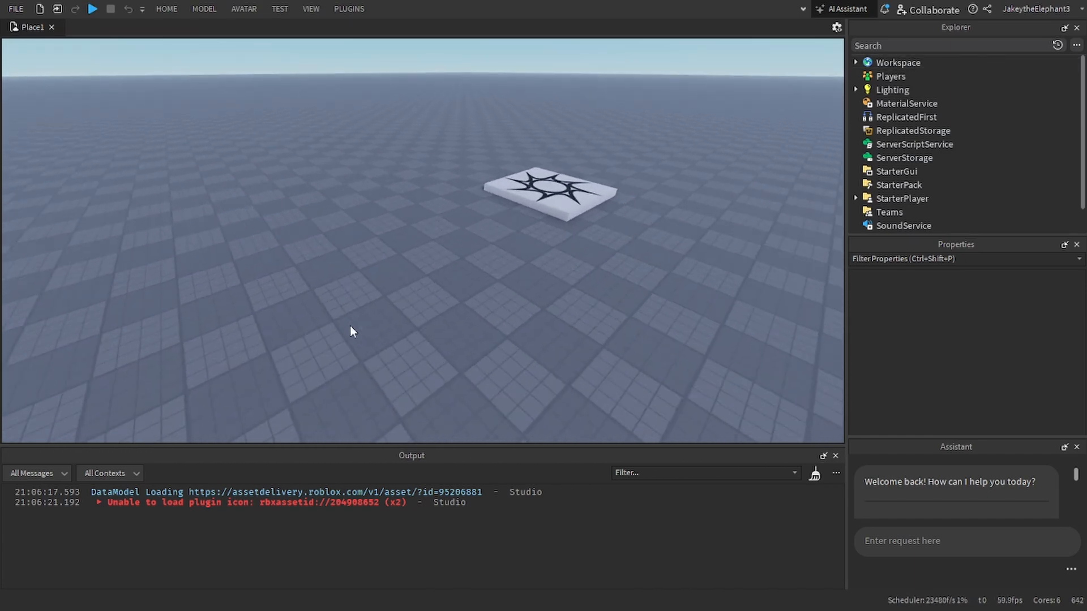
pyautogui.press('w')
pyautogui.press('e')
pyautogui.press('s')
pyautogui.press('q')
pyautogui.moveTo(350, 325); pyautogui.dragTo(354, 319, button='right')
pyautogui.press('w')
pyautogui.press('e')
pyautogui.press('s')
pyautogui.press('q')
pyautogui.press('a')
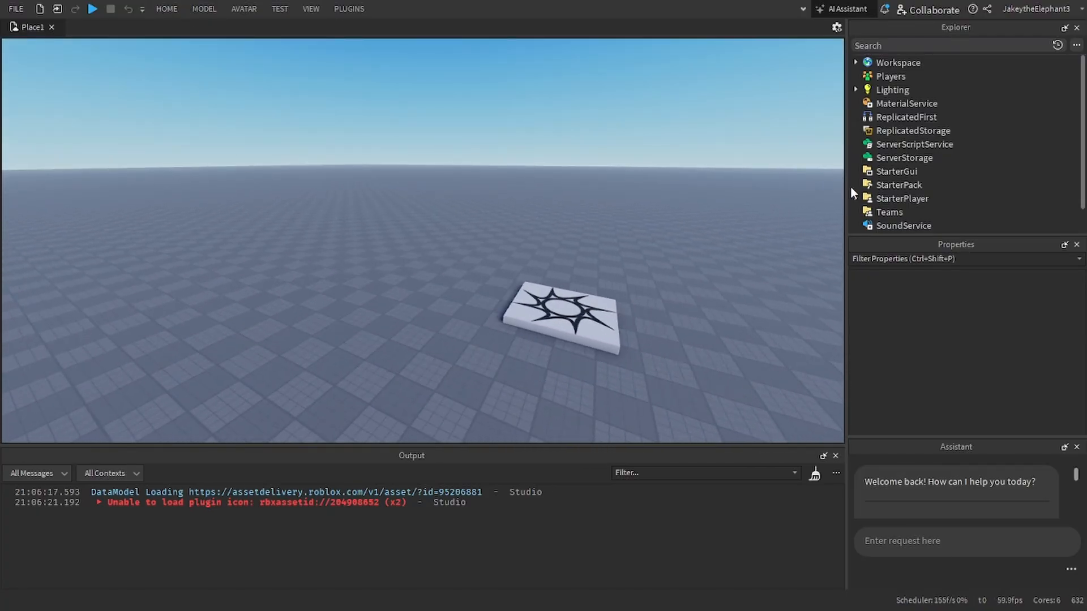
# Step: Add a Script to ServerScriptService and name it Leaderstats
pyautogui.click(913, 144)
pyautogui.click(966, 143)
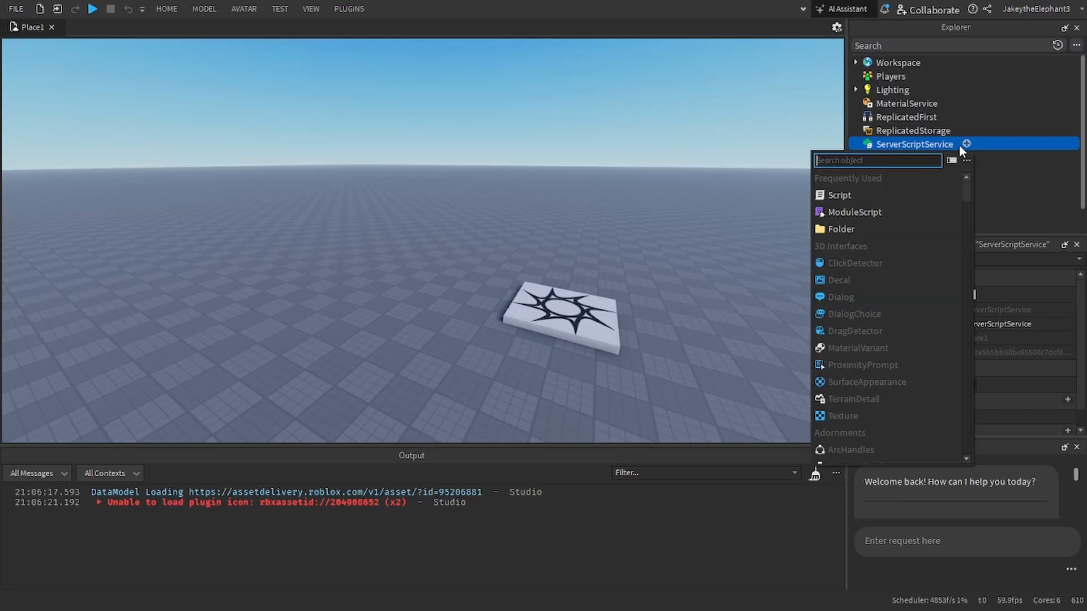
pyautogui.click(873, 197)
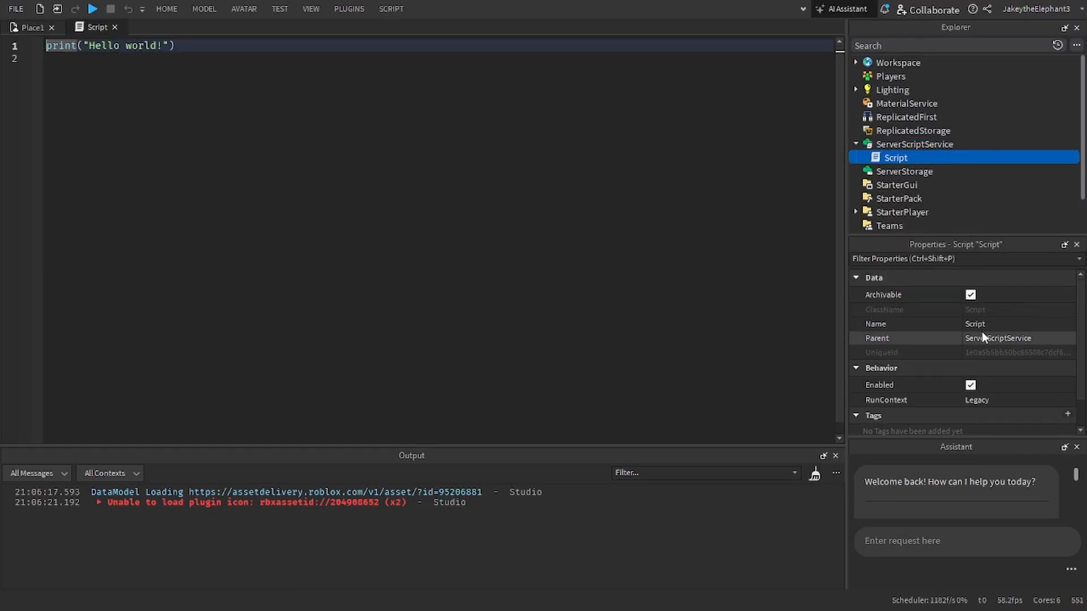
pyautogui.click(984, 324)
pyautogui.write('Leaderstats')
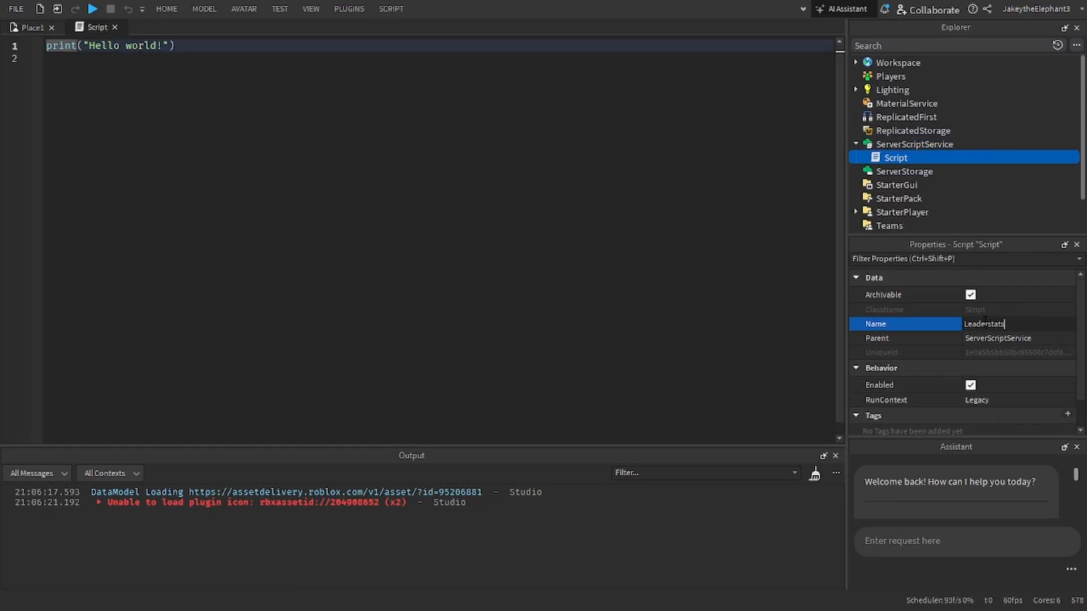
pyautogui.press('Return')
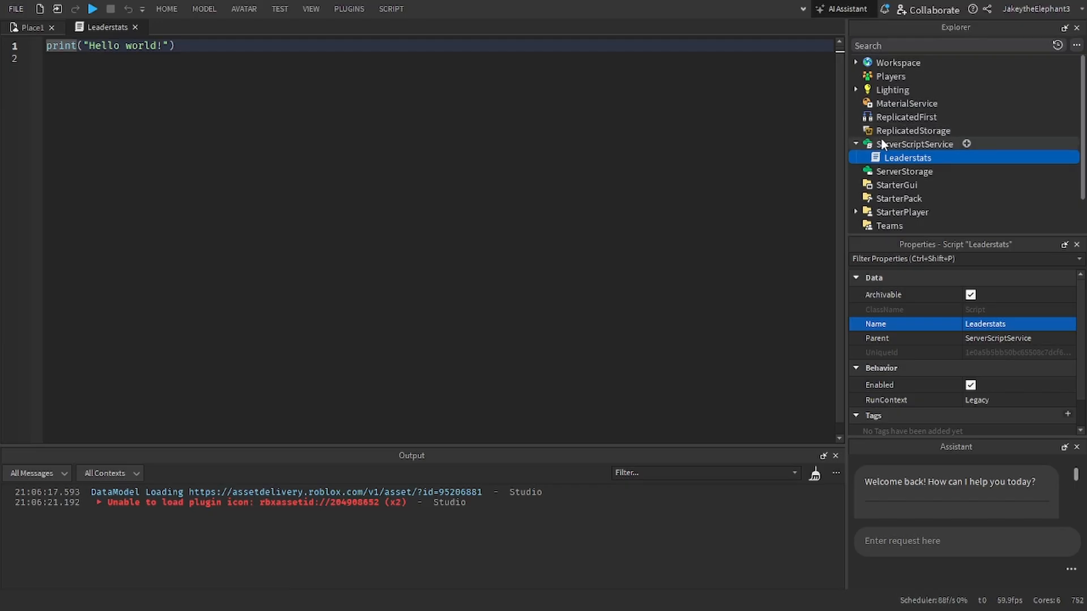
# Step: Replace the default code with a game.Players.PlayerAdded:Connect handler whose function takes the parameter plr
pyautogui.click(414, 126)
pyautogui.hotkey('ctrl', 'a')
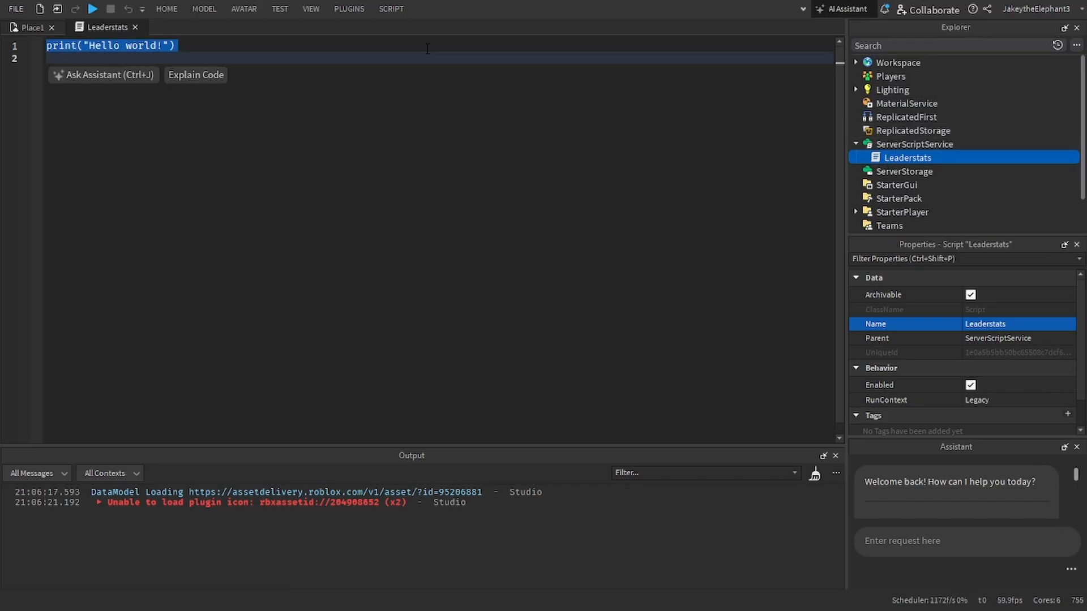
pyautogui.write('game.Players.')
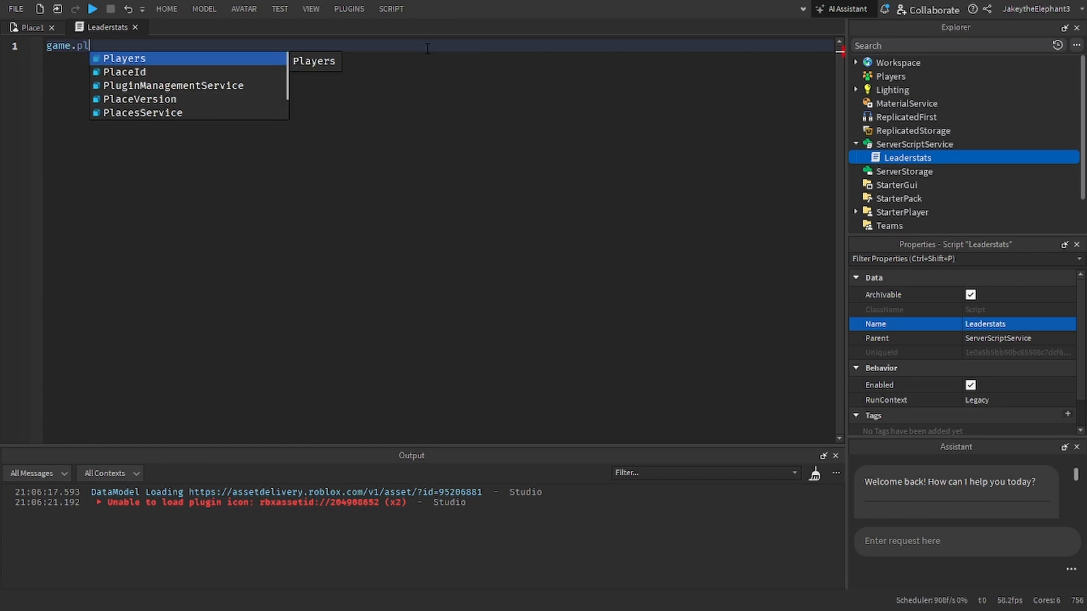
pyautogui.write('PlayerAdded:Connect(function(')
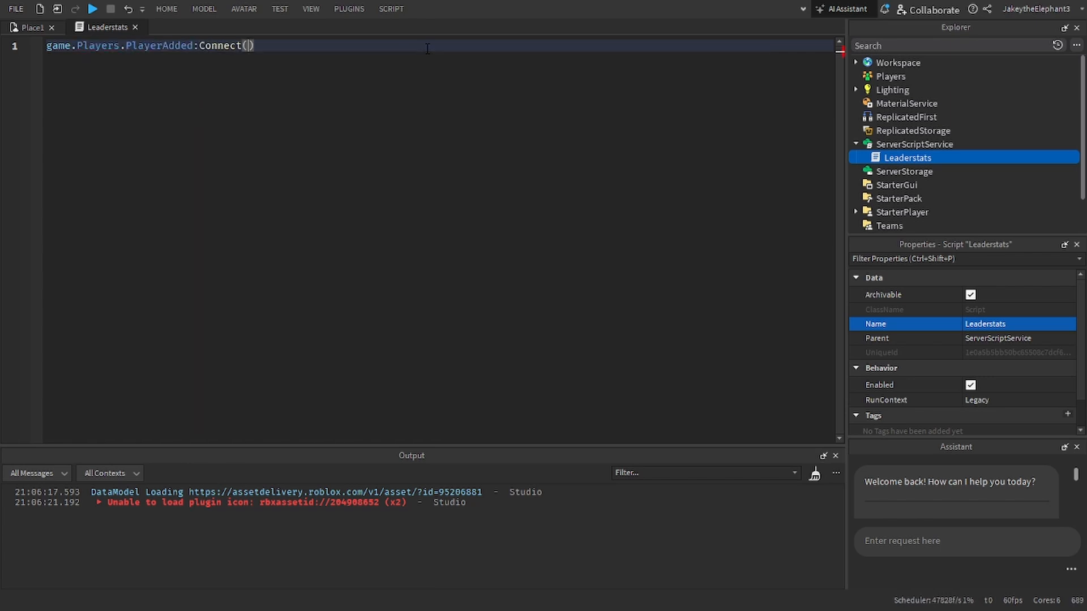
pyautogui.write('))')
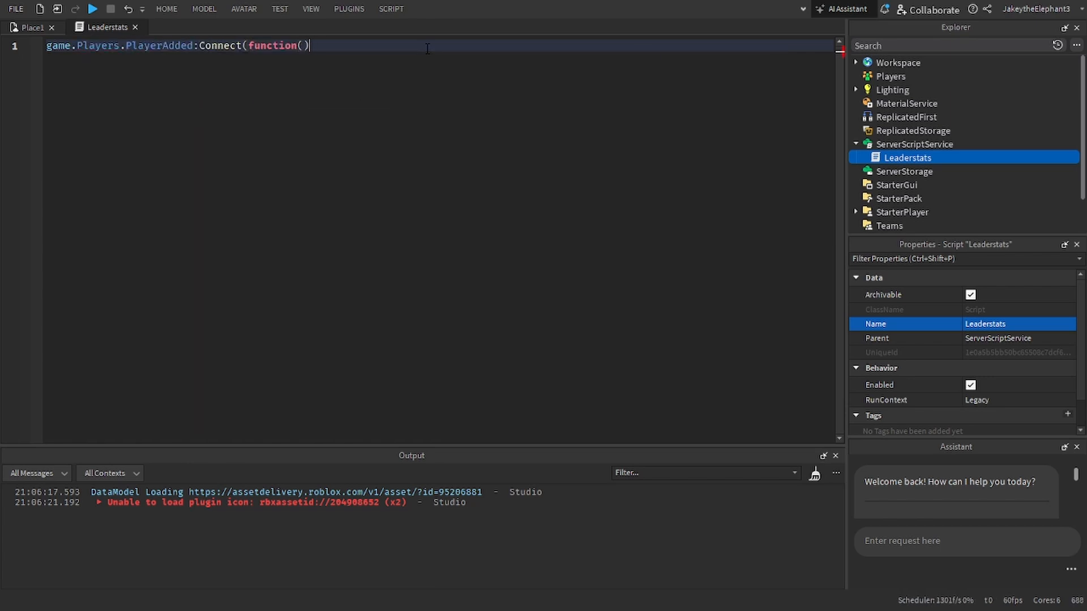
pyautogui.press('Left')
pyautogui.write('plr')
pyautogui.press('Right')
pyautogui.press('Return')
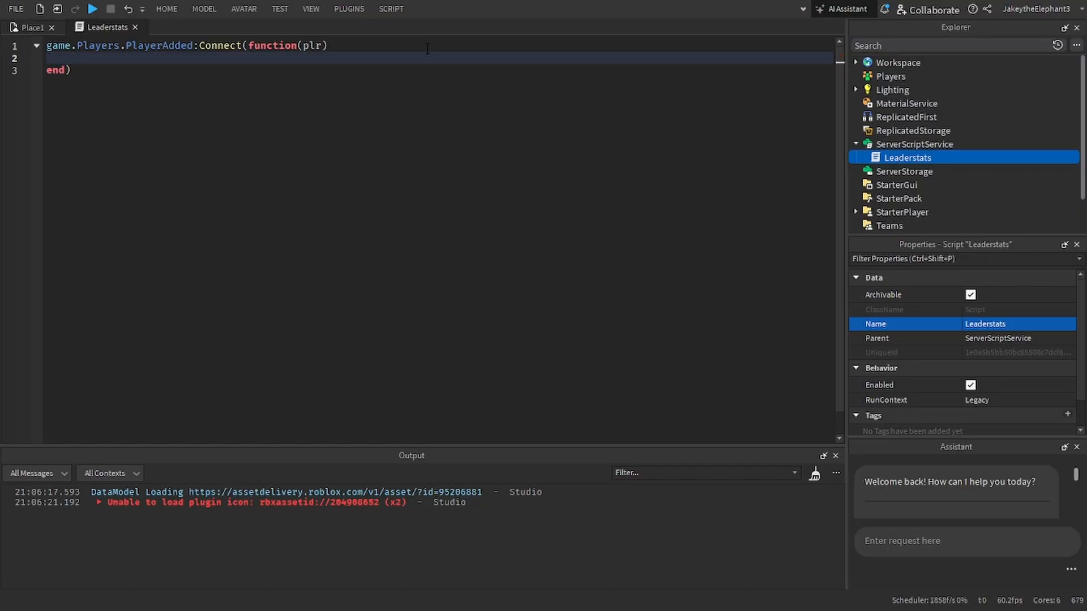
# Step: Inside the handler, declare local leaderstats = Instance.new("Folder", plr)
pyautogui.write('plr')
pyautogui.press('BackSpace')
pyautogui.press('BackSpace')
pyautogui.press('BackSpace')
pyautogui.write('loca')
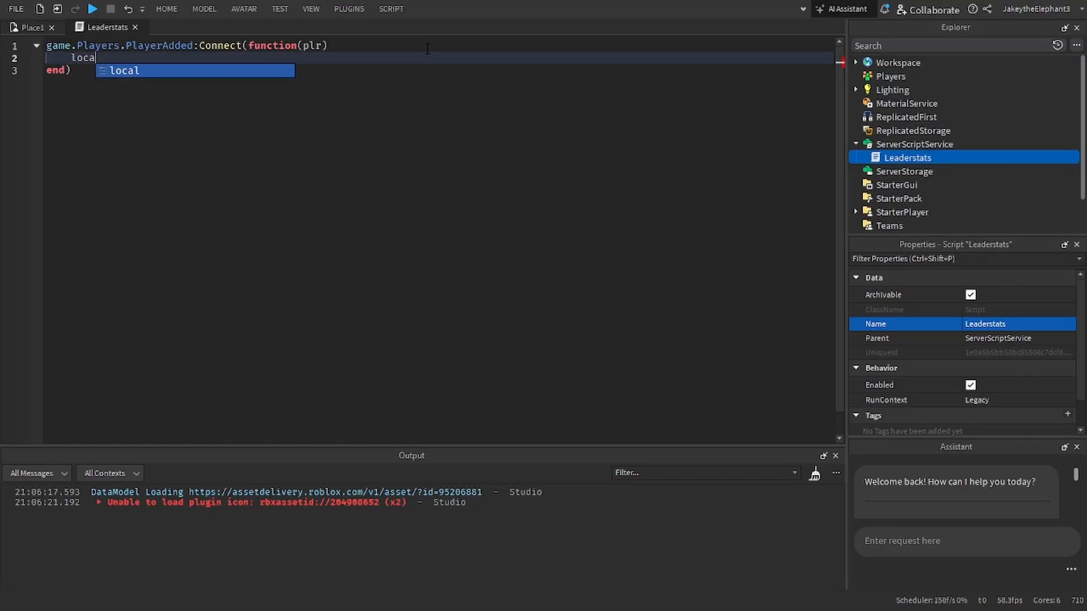
pyautogui.write('l leaderstat')
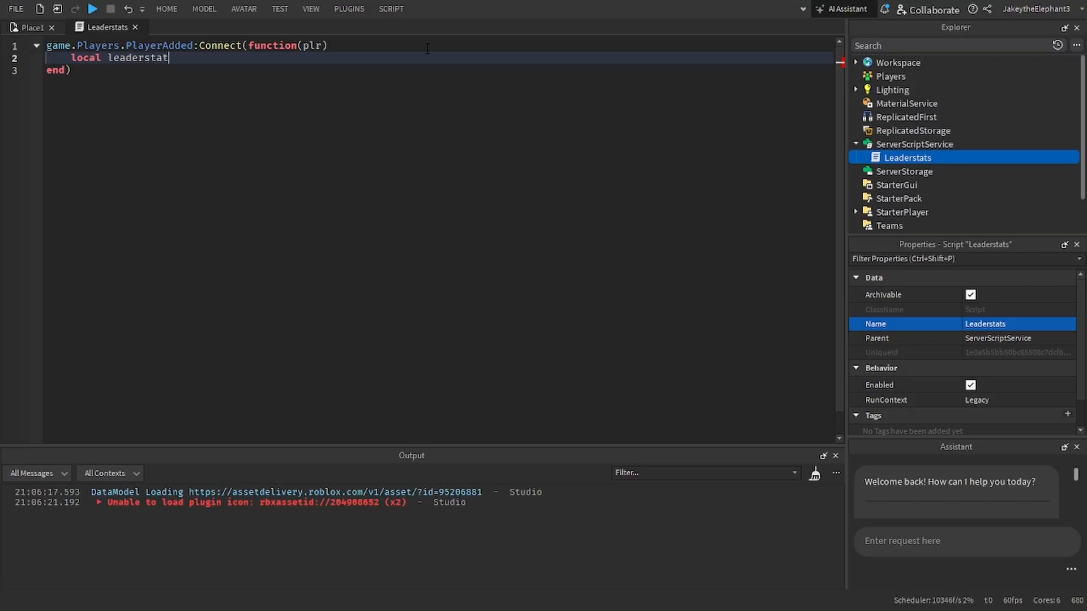
pyautogui.write('s = g')
pyautogui.press('BackSpace')
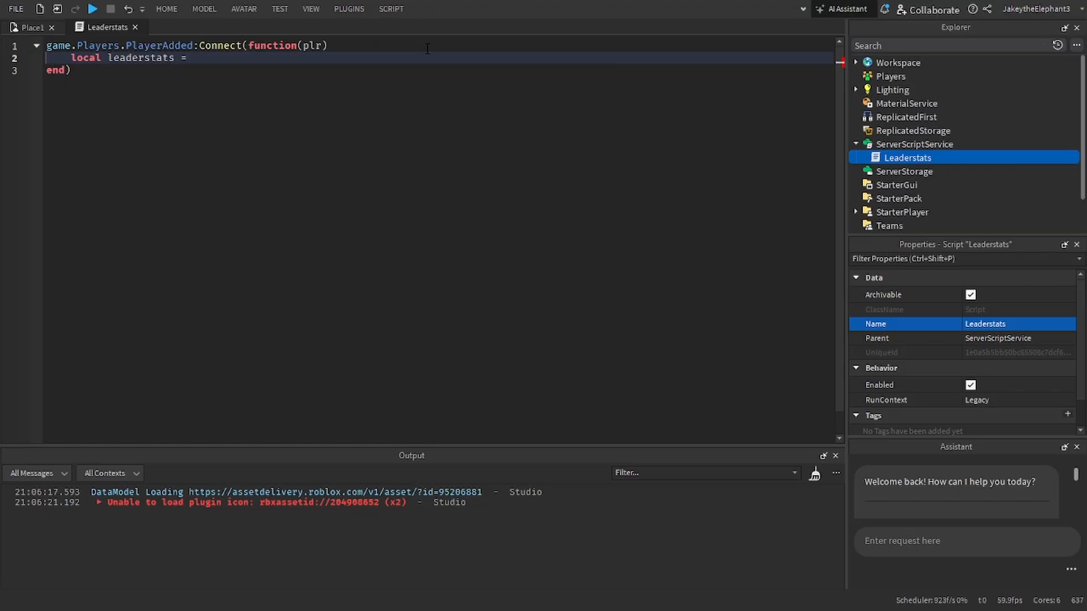
pyautogui.write('Instance.new(')
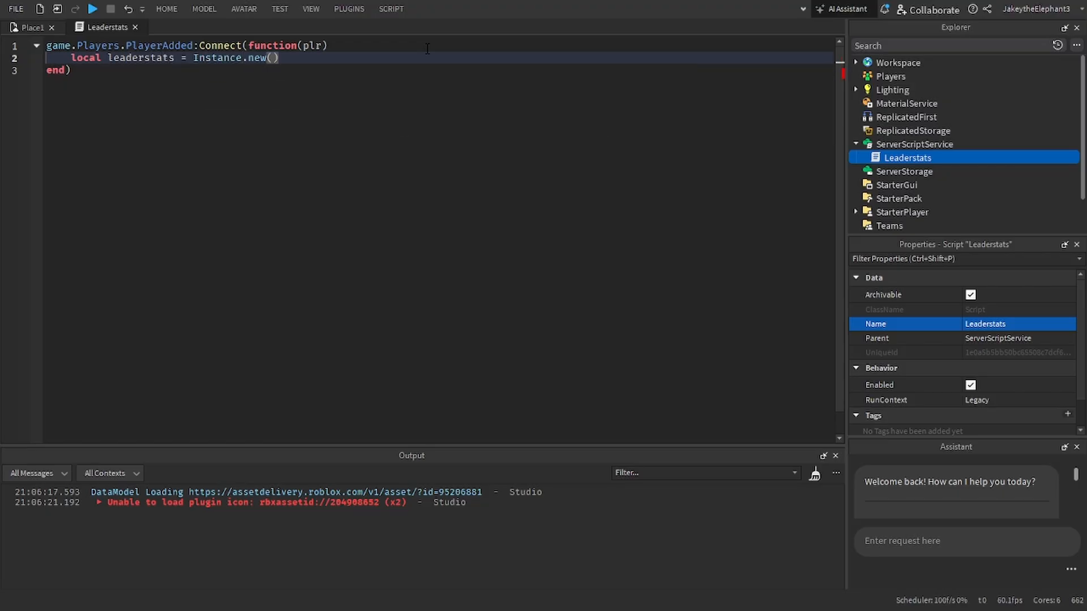
pyautogui.write('"Fo')
pyautogui.press('Tab')
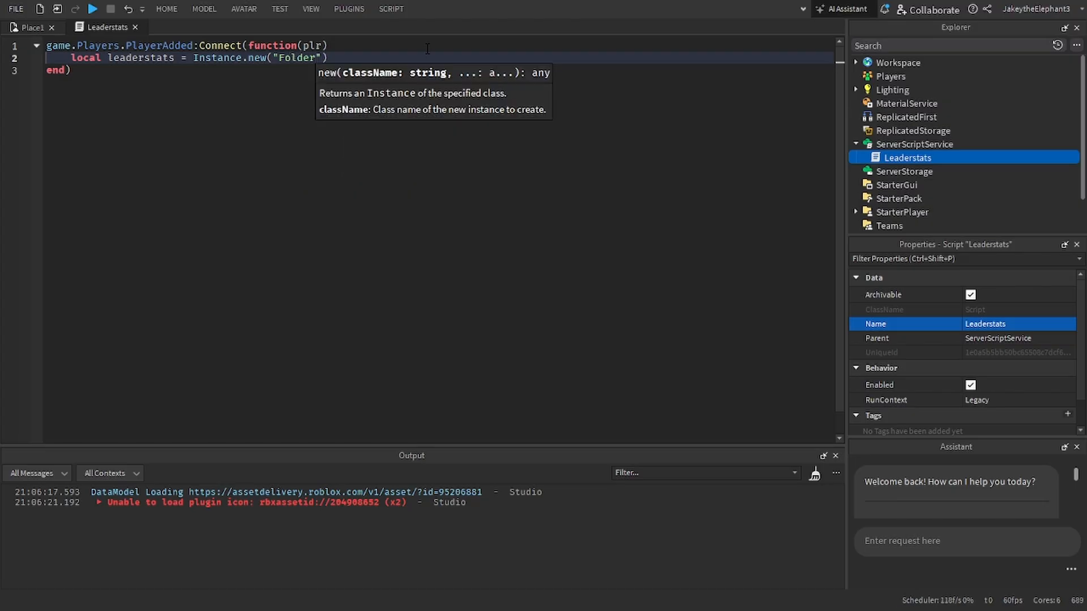
pyautogui.write(', plr)')
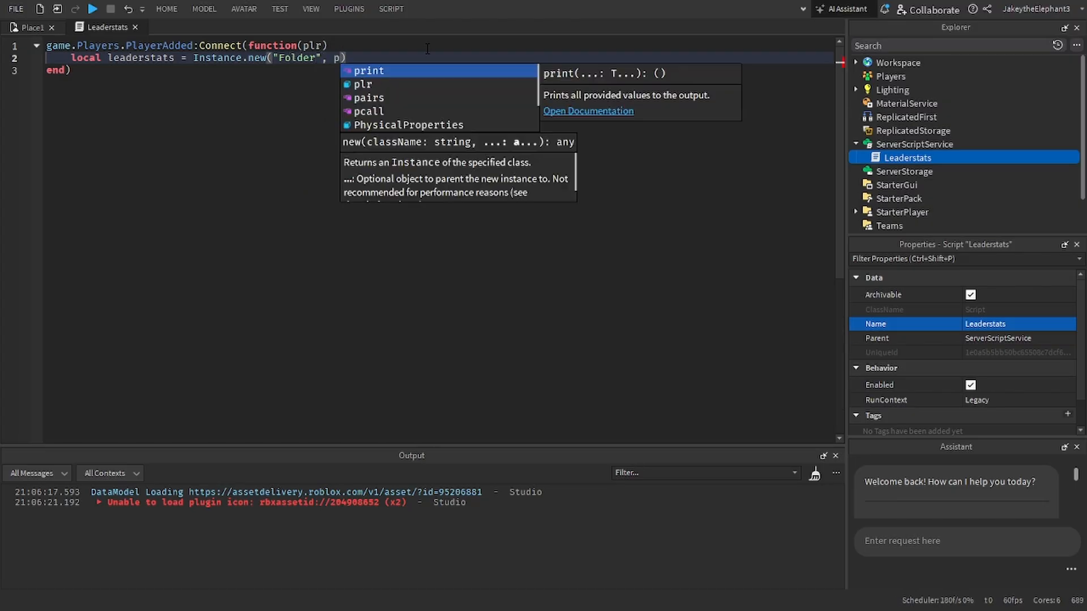
pyautogui.press('Return')
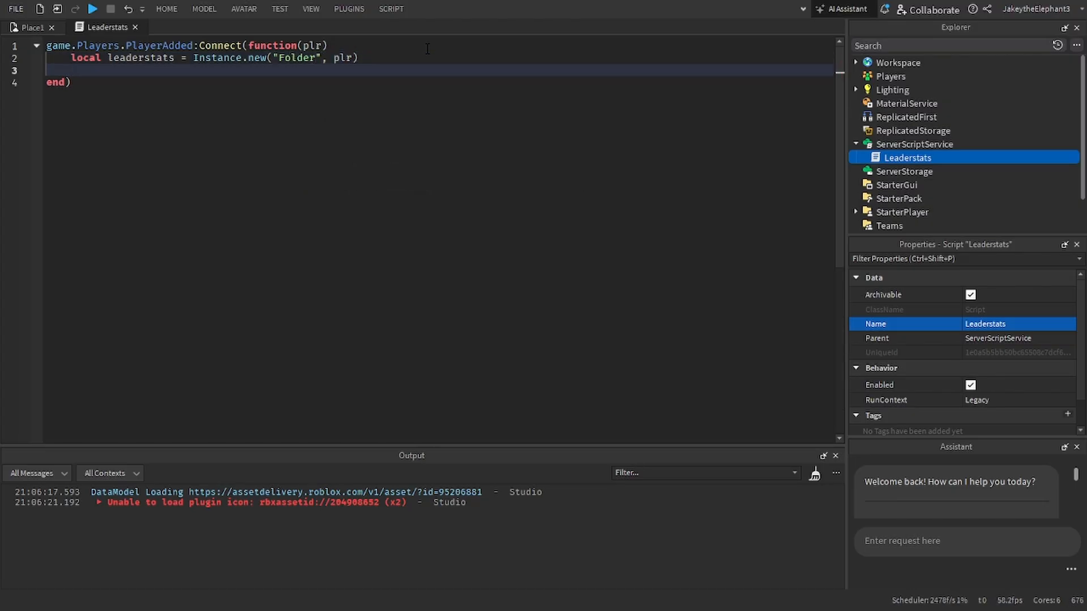
# Step: Add a line that sets leaderstats.Name to "leaderstats"
pyautogui.write('leaderstats.')
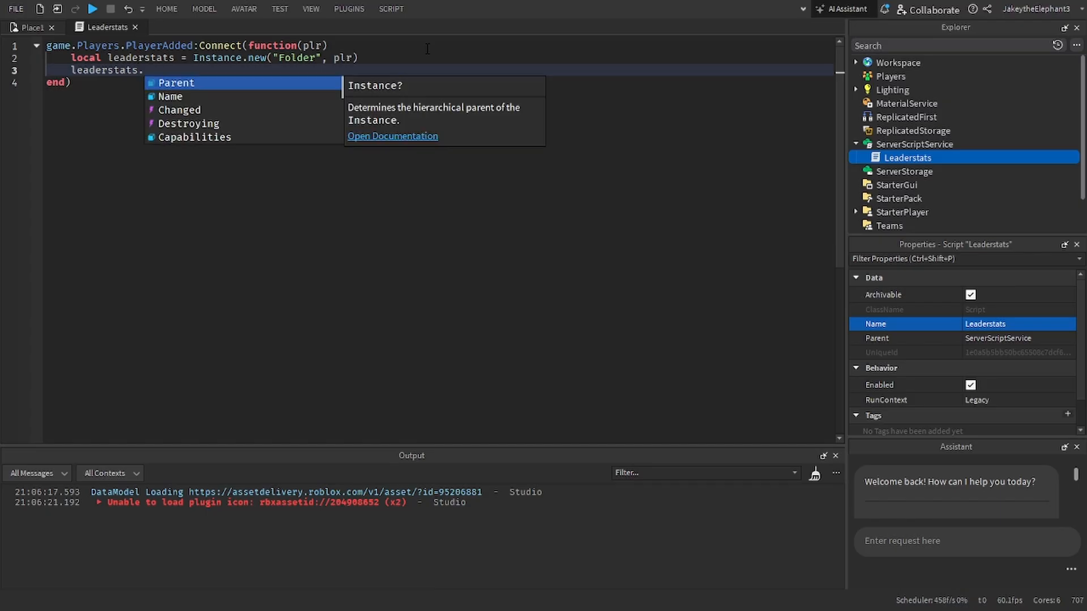
pyautogui.write('Nam')
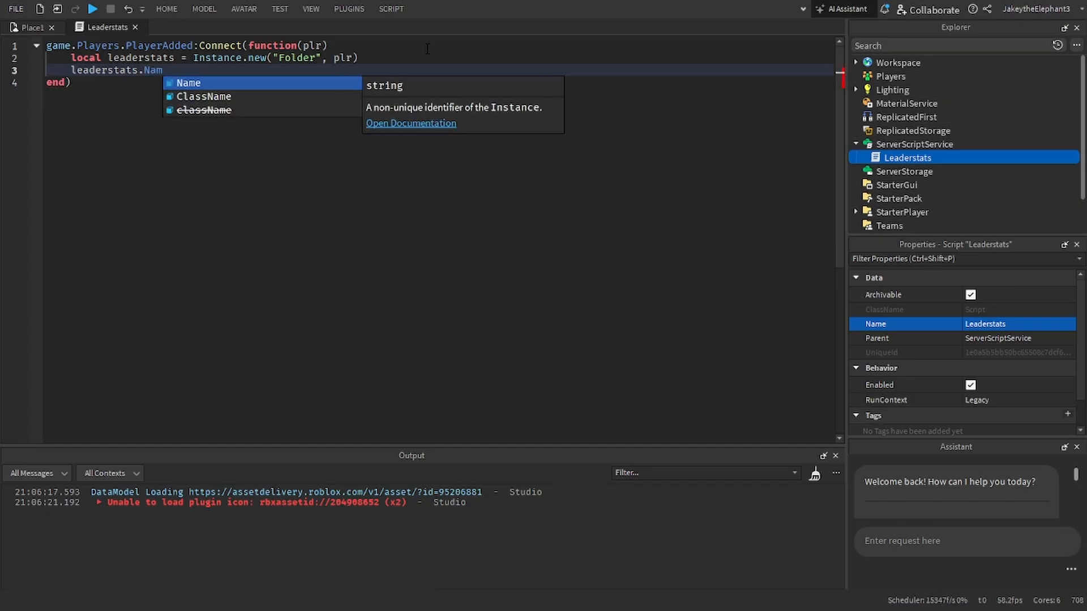
pyautogui.press('Tab')
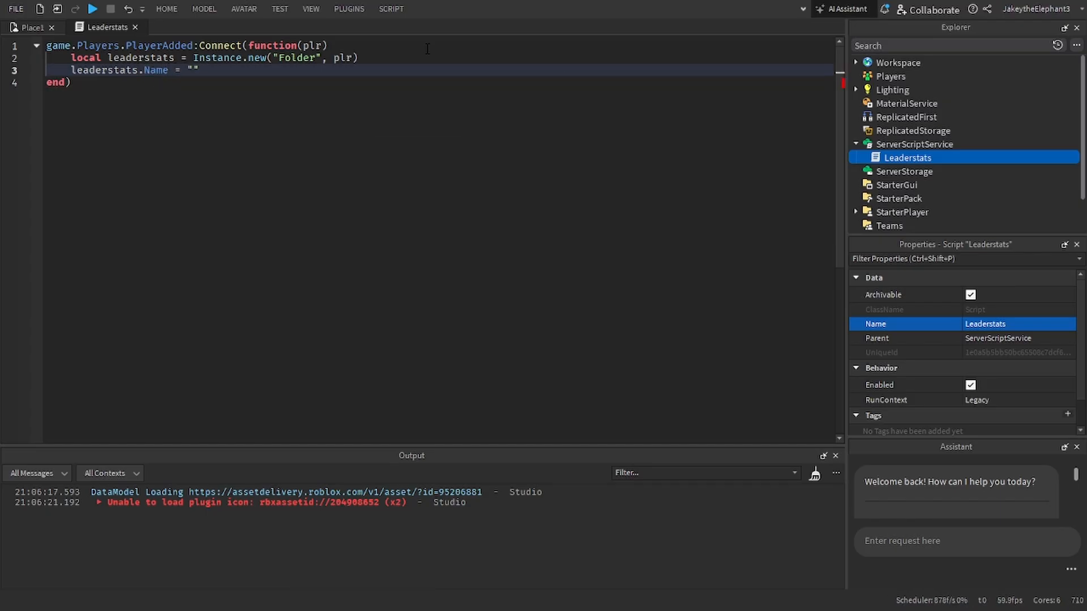
pyautogui.write('= "leaderstats')
pyautogui.press('Return')
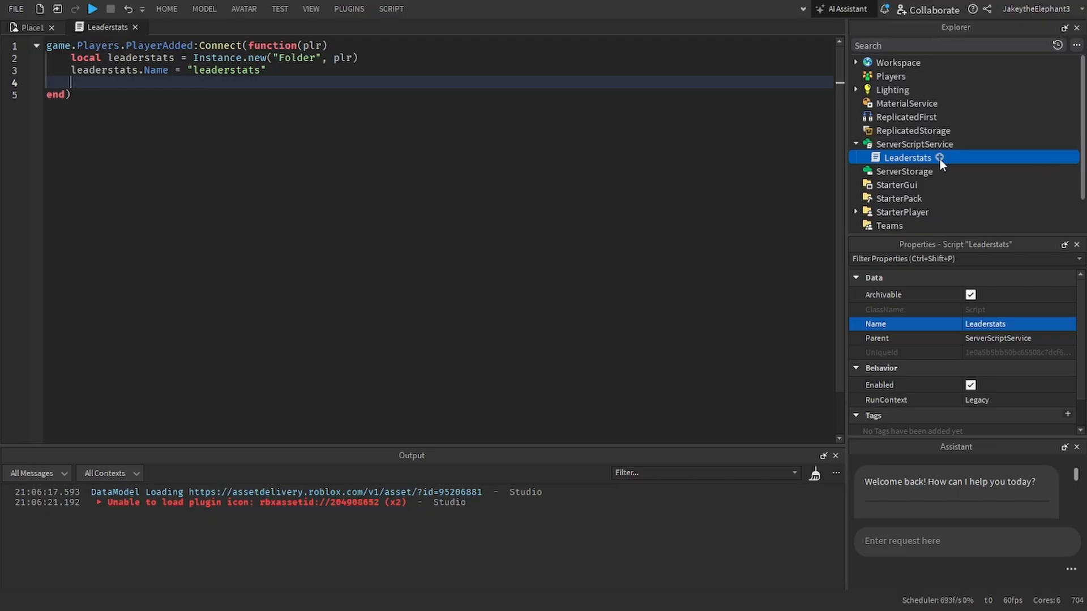
pyautogui.moveTo(83, 59); pyautogui.dragTo(116, 102)
pyautogui.click(110, 72)
pyautogui.moveTo(101, 59); pyautogui.dragTo(107, 72)
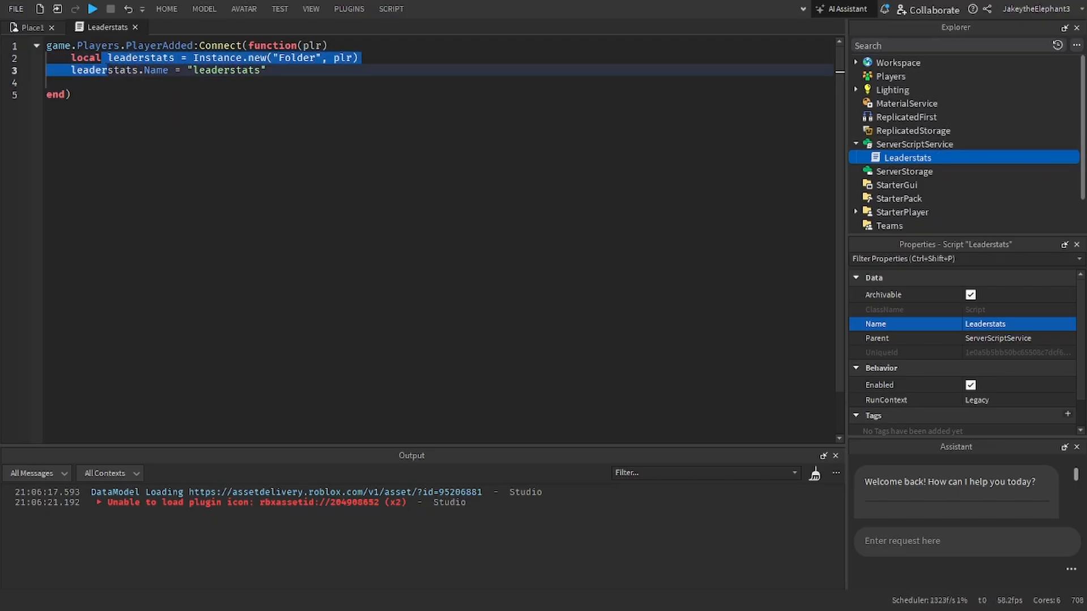
# Step: Leave a blank line below the folder code and declare local coins = Instance.new("NumberValue")
pyautogui.click(167, 82)
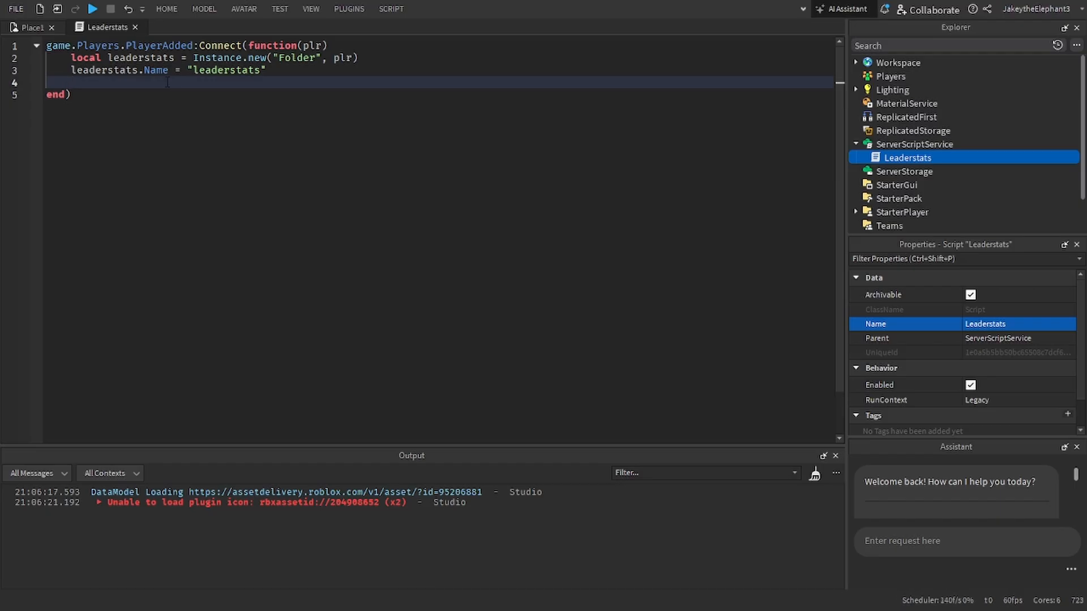
pyautogui.press('Return')
pyautogui.write('local')
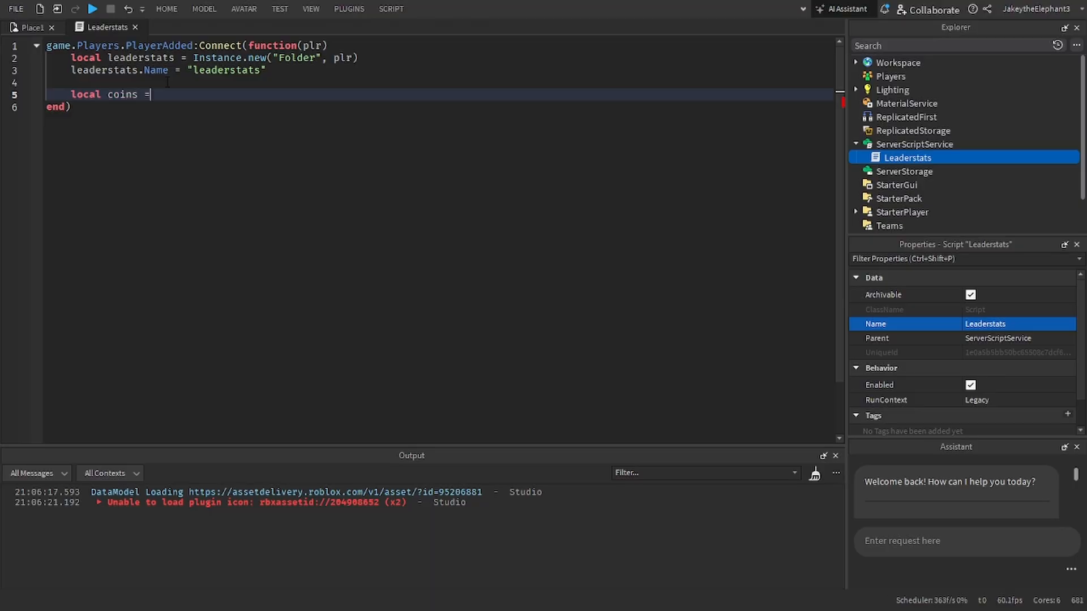
pyautogui.write(' coins = i')
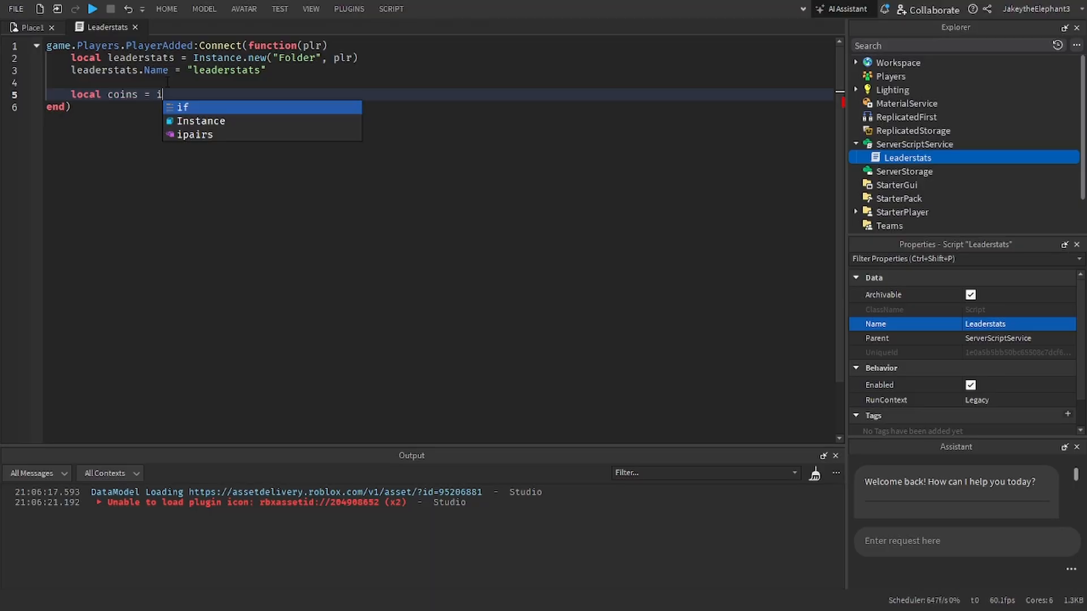
pyautogui.write('fInstance.new(')
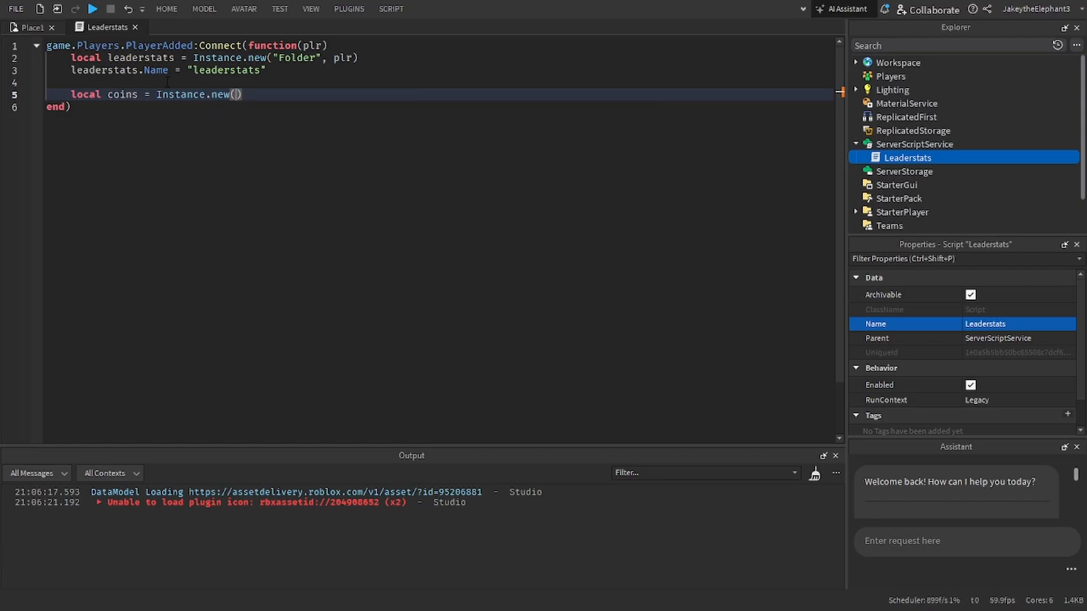
pyautogui.write('"n')
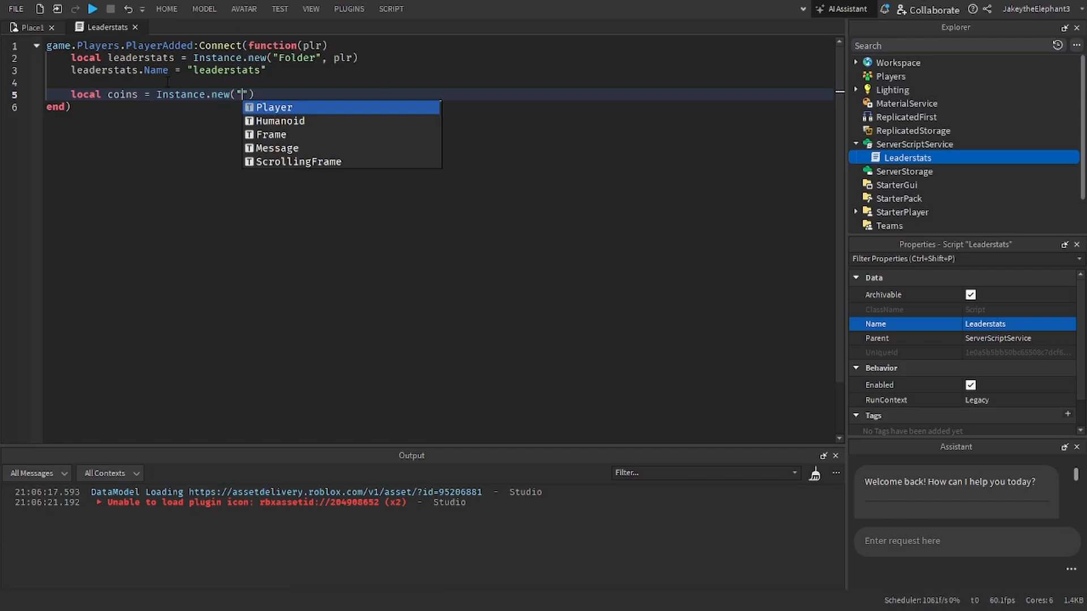
pyautogui.press('Tab')
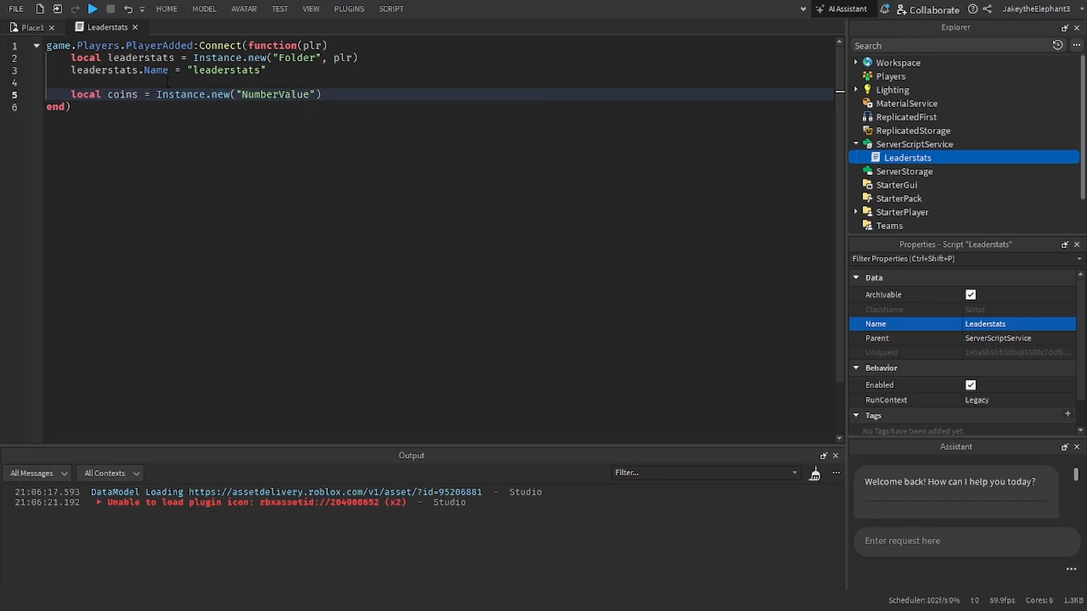
pyautogui.press('Return')
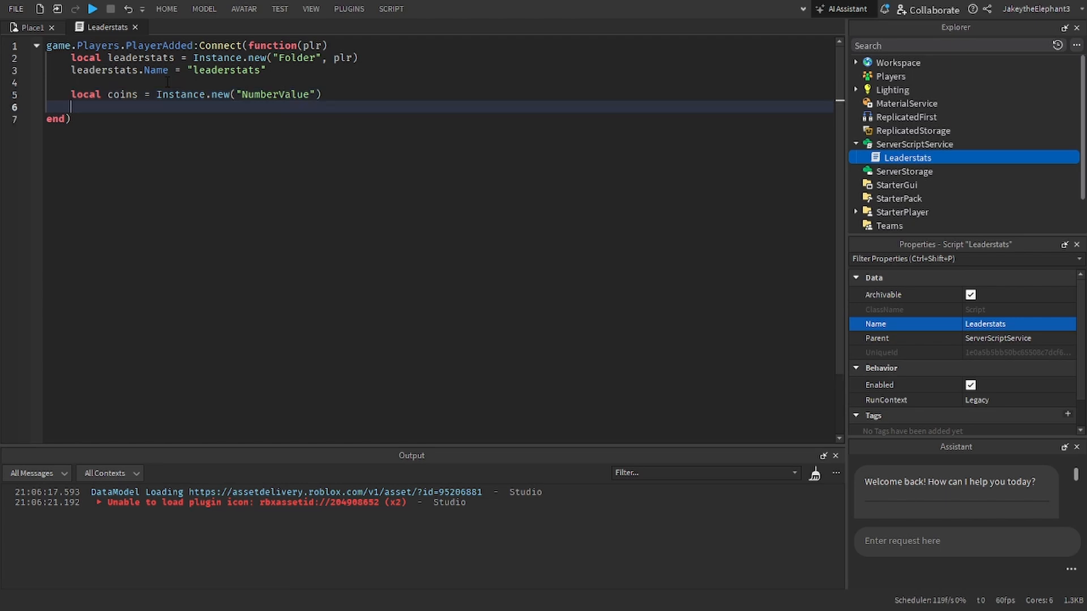
# Step: Start a line with coins below the declaration and add leaderstats as the second argument of the NumberValue's Instance.new call
pyautogui.write('coins')
pyautogui.click(318, 94)
pyautogui.write(', leaderstats')
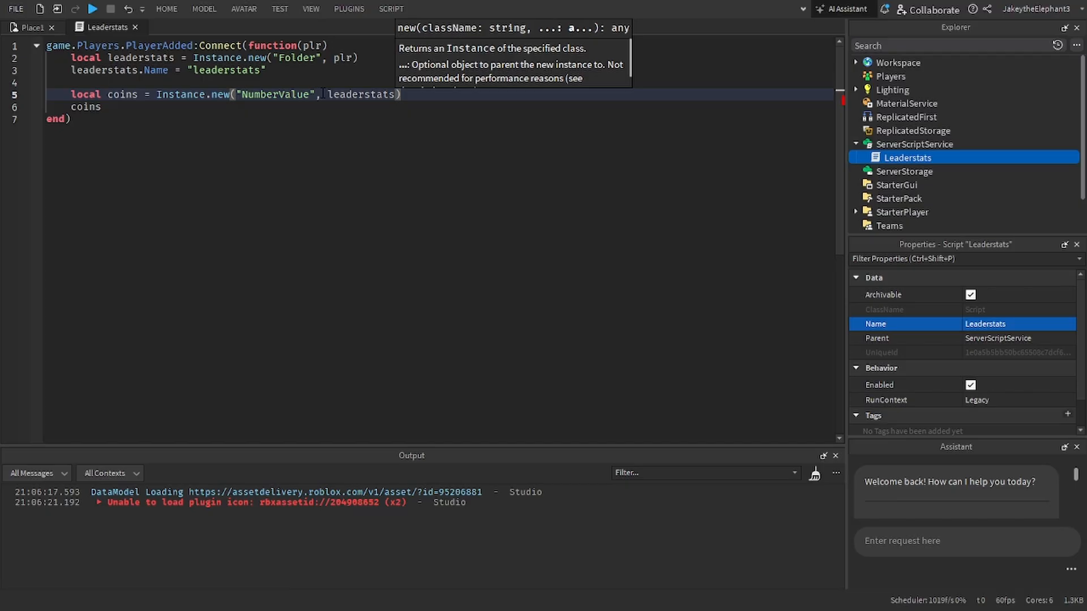
# Step: Complete the line below the coins declaration as coins.Value = 100
pyautogui.press('Down')
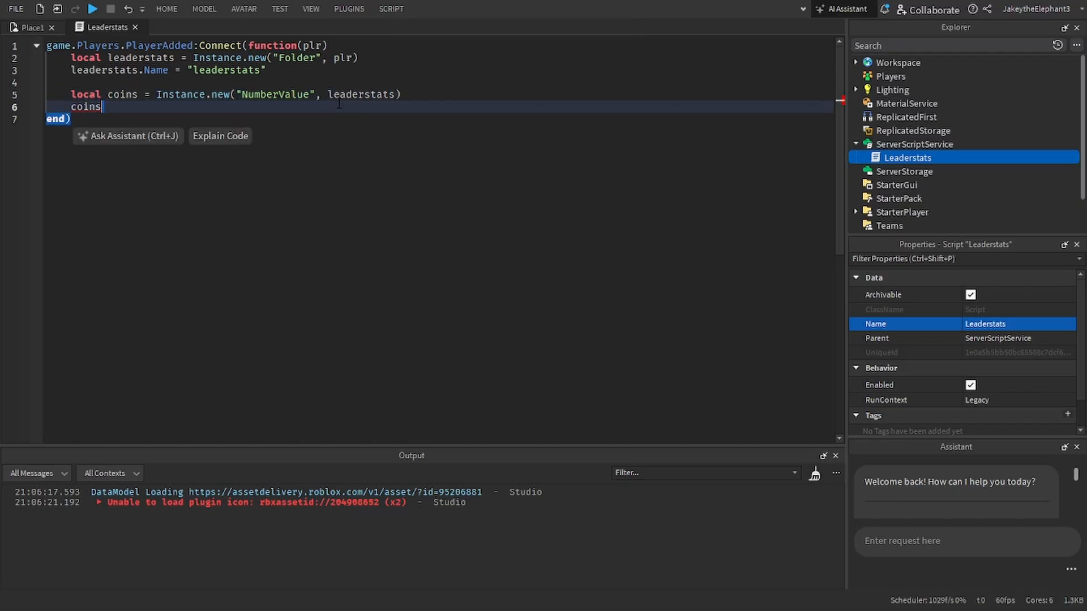
pyautogui.write('.Val')
pyautogui.press('Tab')
pyautogui.press('Return')
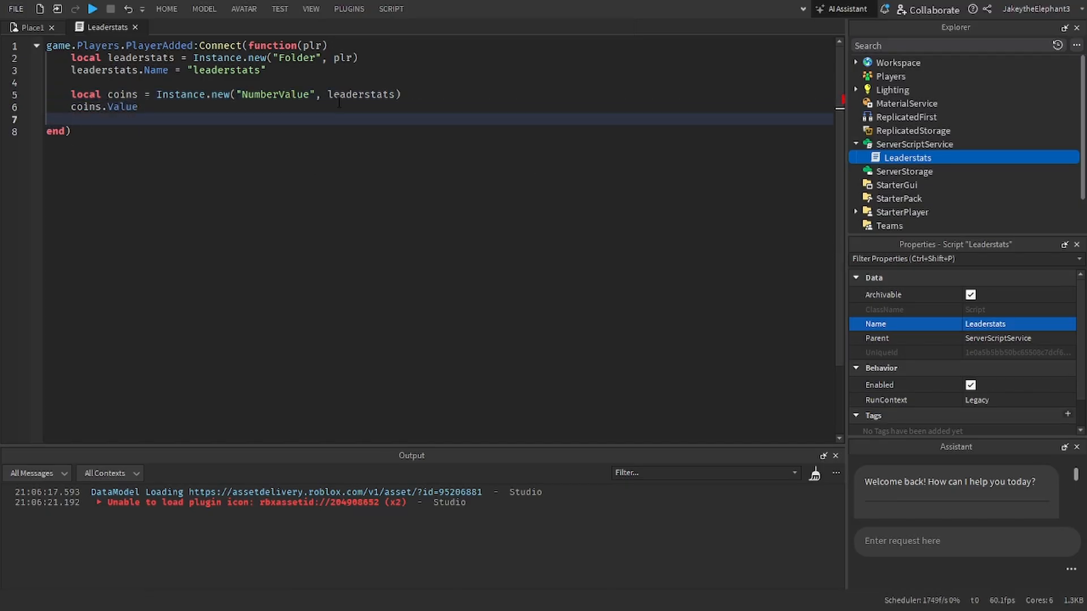
pyautogui.press('Up')
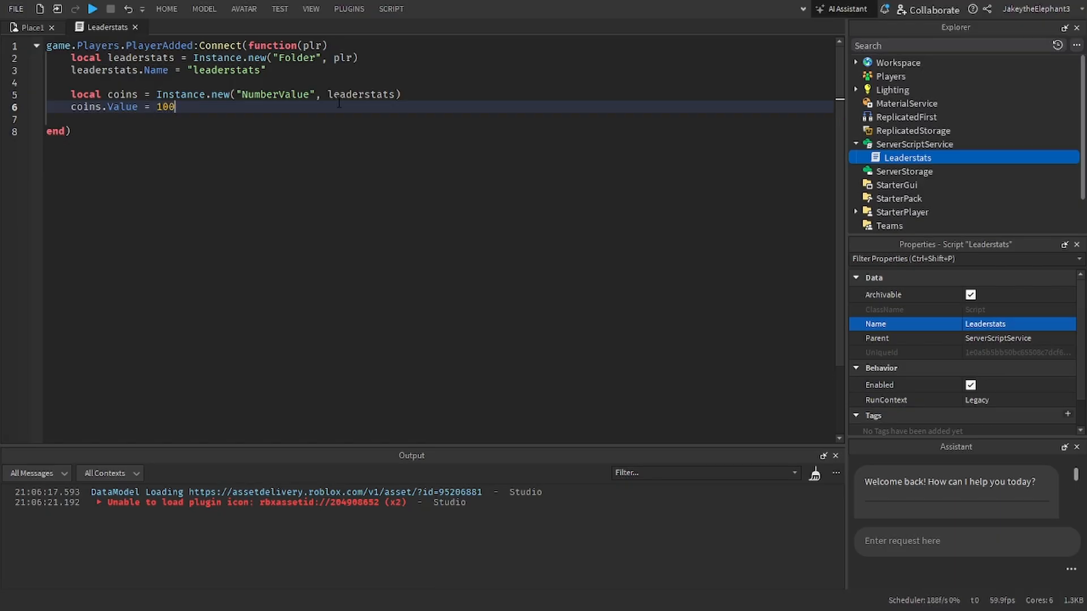
pyautogui.click(333, 122)
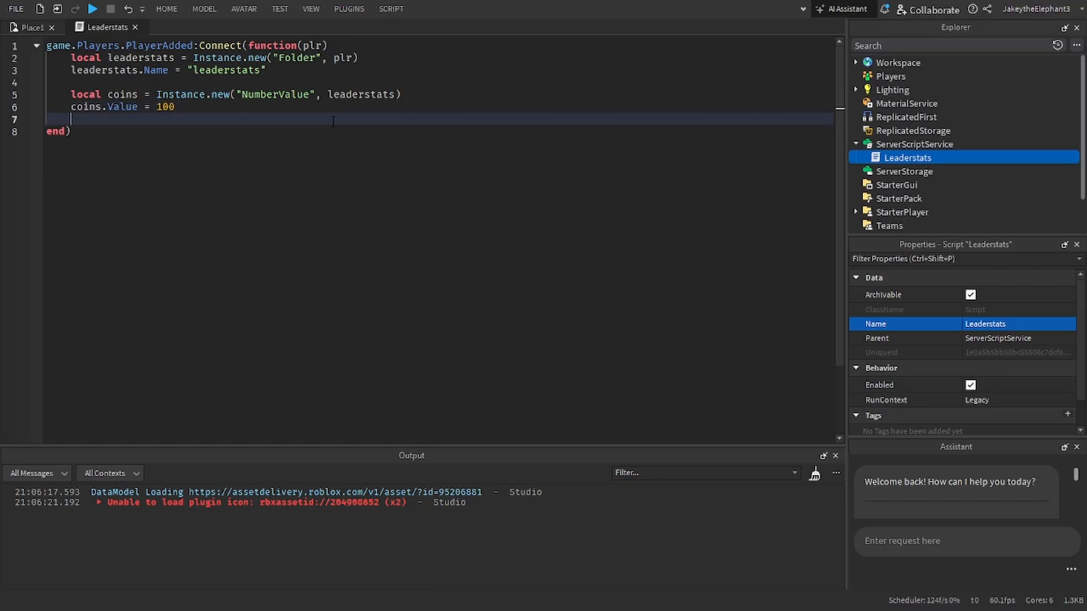
# Step: Playtest the place to check the player list, stop the test and return to the Leaderstats script
pyautogui.click(93, 9)
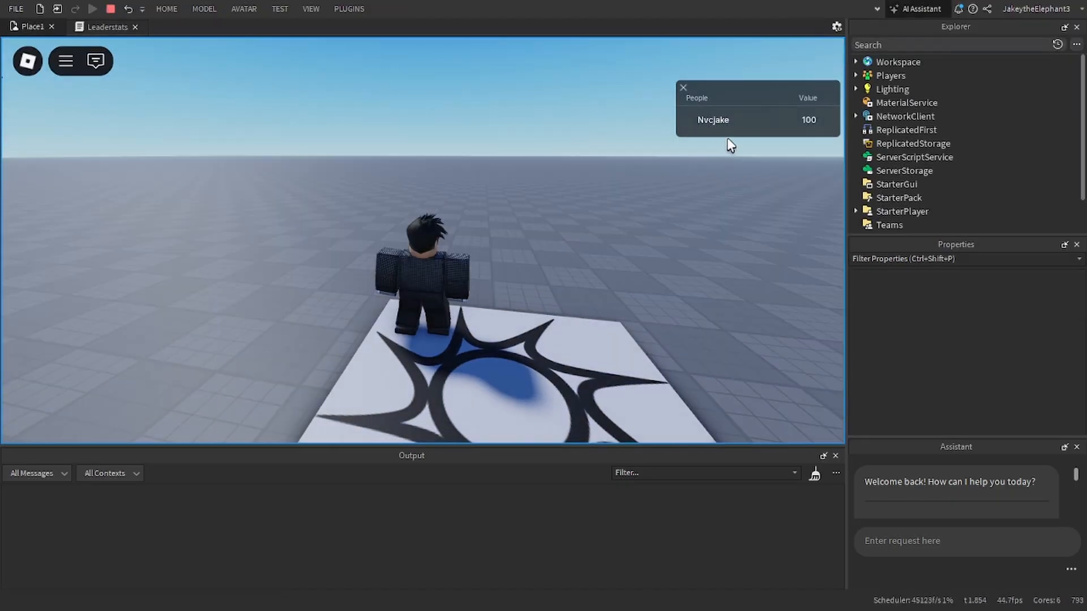
pyautogui.click(109, 10)
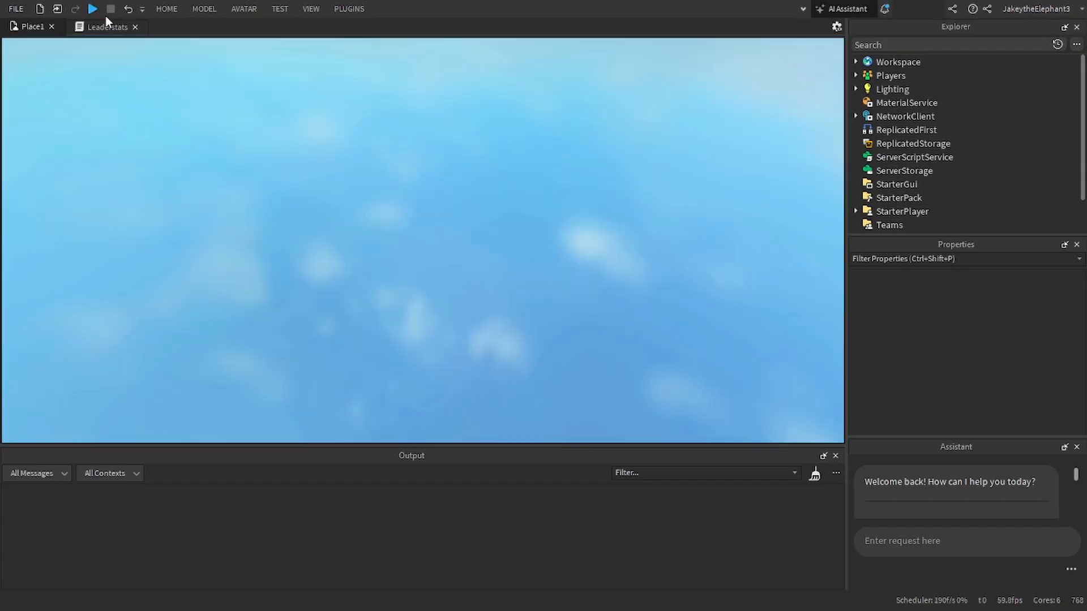
pyautogui.click(101, 26)
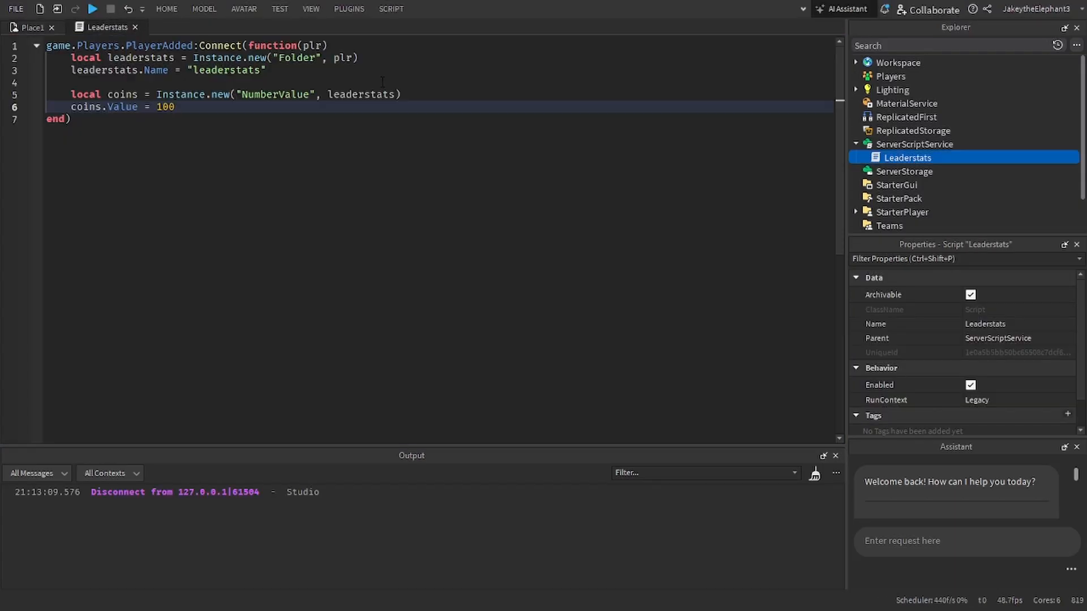
# Step: Below the coins.Value line, add a line that assigns a quoted string to coins.Name
pyautogui.press('Return')
pyautogui.write('coins/')
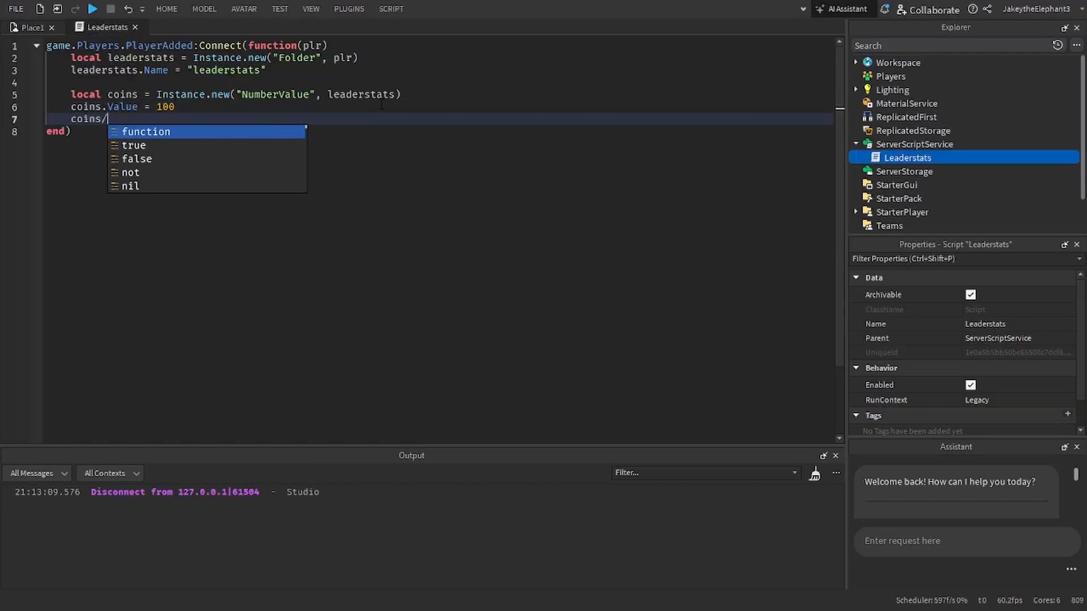
pyautogui.press('BackSpace')
pyautogui.write('.Name')
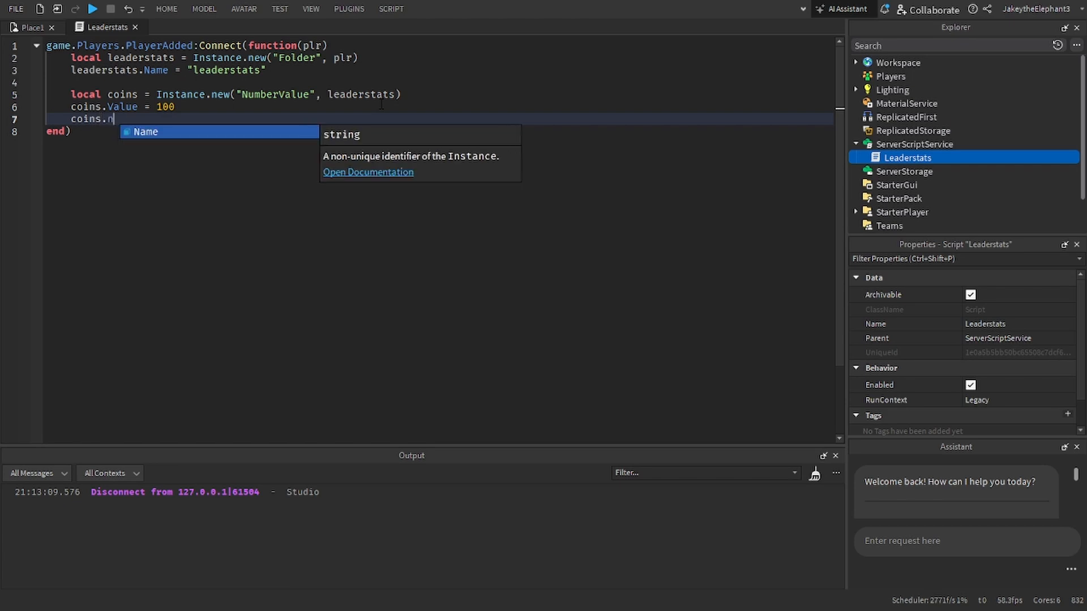
pyautogui.write(' = ')
pyautogui.write('"Coins')
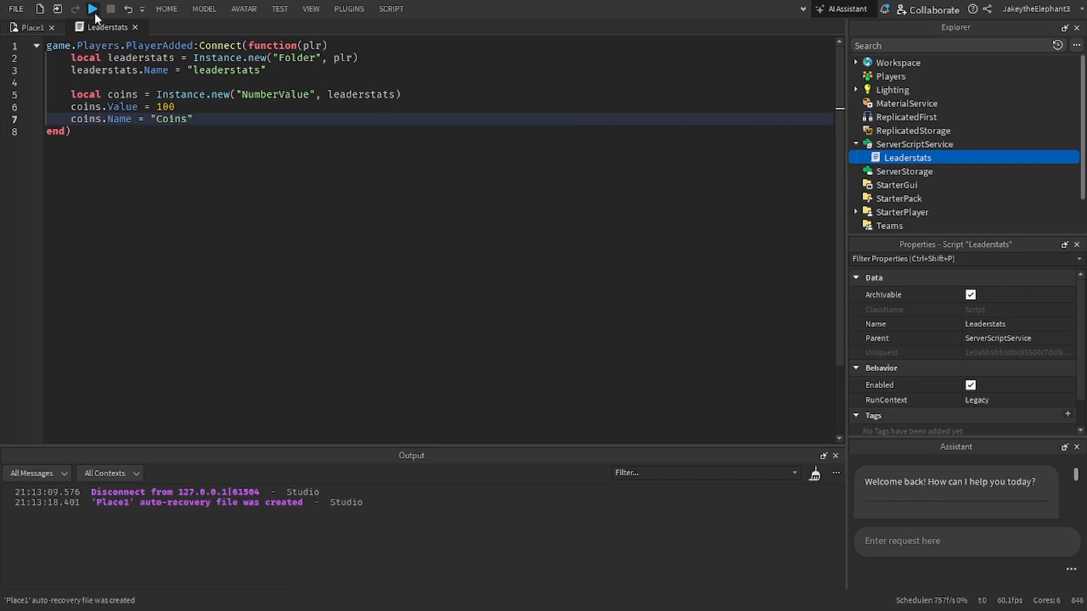
# Step: Run the game again to check how the named coins stat shows in the player list, and stop the test
pyautogui.click(94, 13)
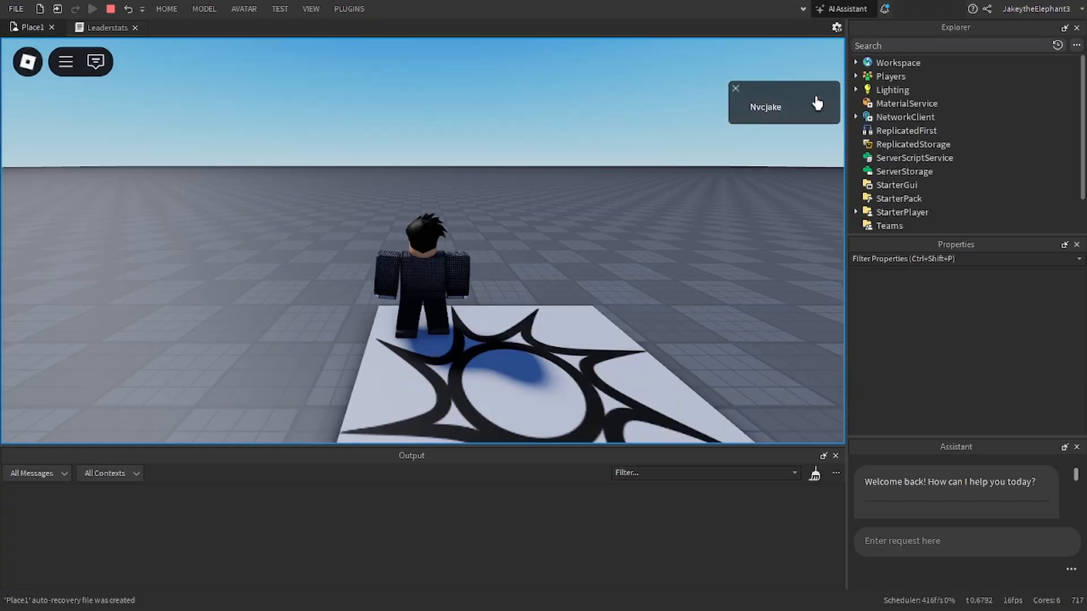
pyautogui.click(111, 9)
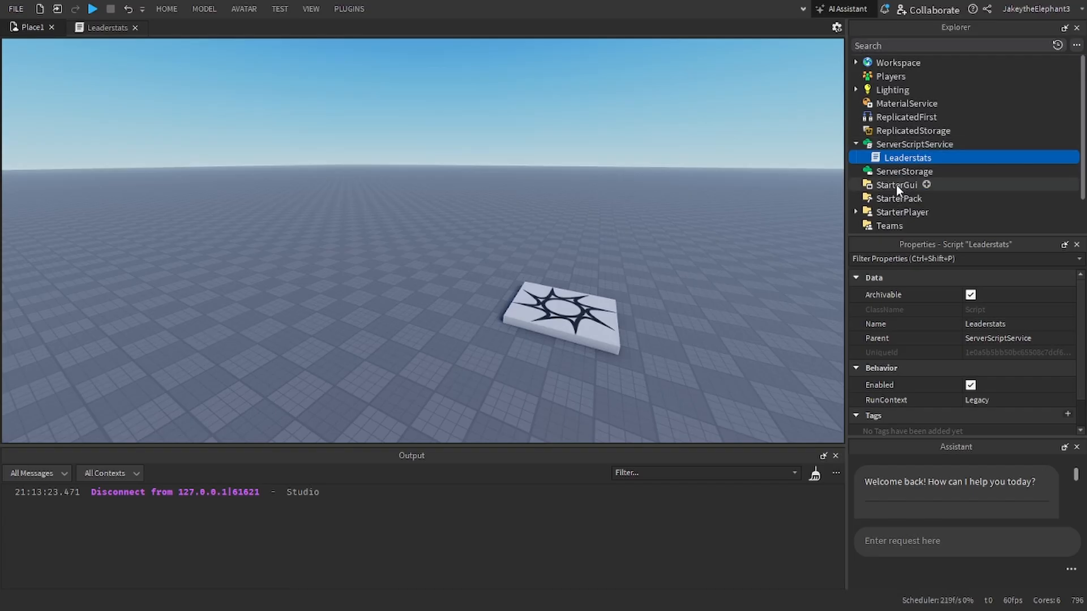
# Step: Add a ScreenGui to StarterGui and rename it ShopUI
pyautogui.click(939, 186)
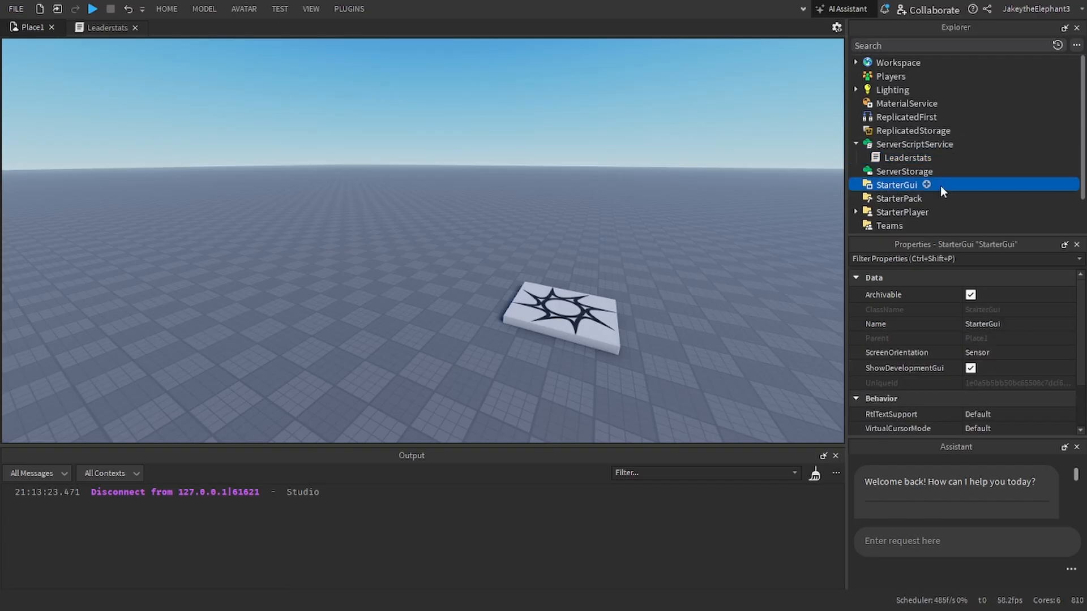
pyautogui.click(928, 185)
pyautogui.click(811, 238)
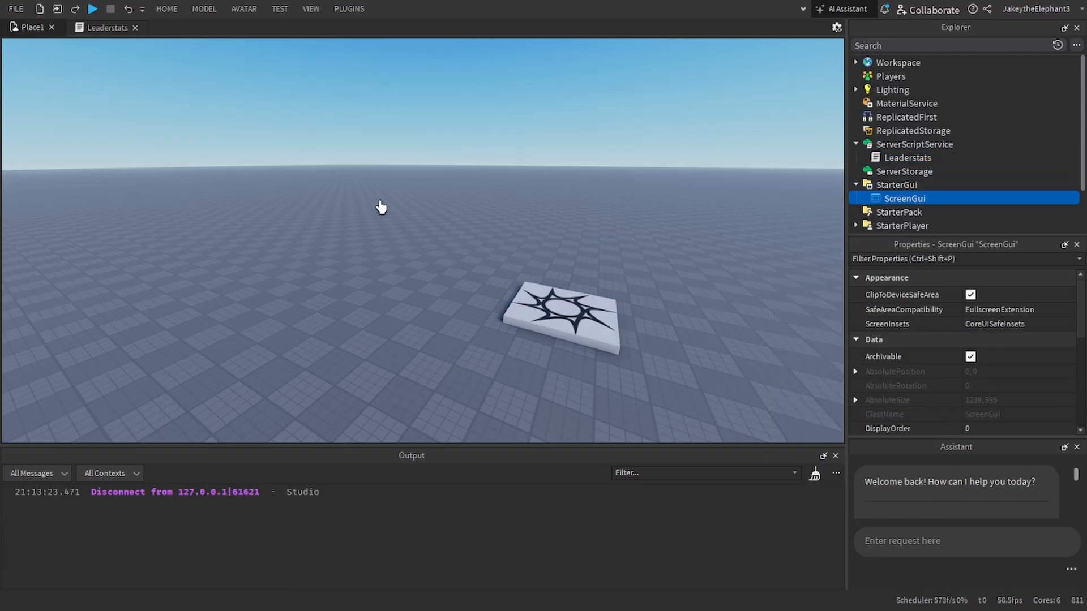
pyautogui.click(938, 259)
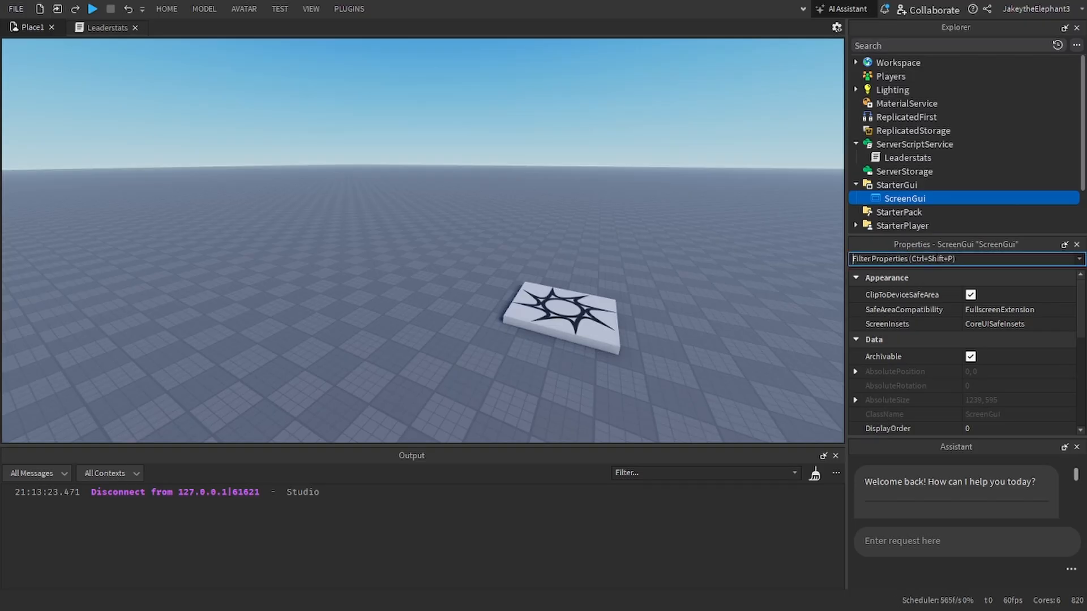
pyautogui.write('nam')
pyautogui.click(983, 307)
pyautogui.write('Shop')
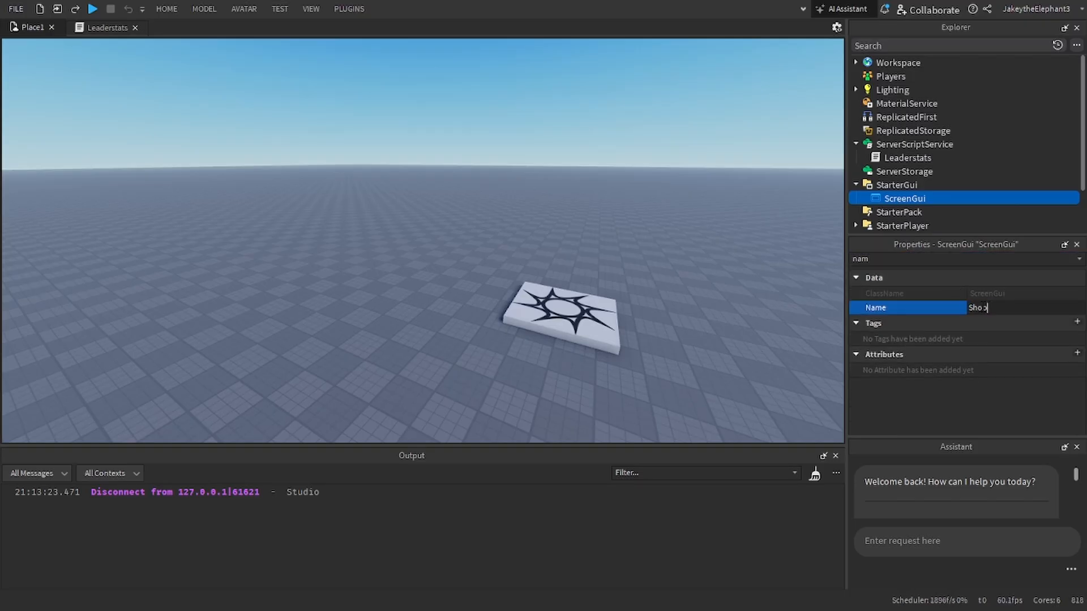
pyautogui.write('UI')
pyautogui.press('Return')
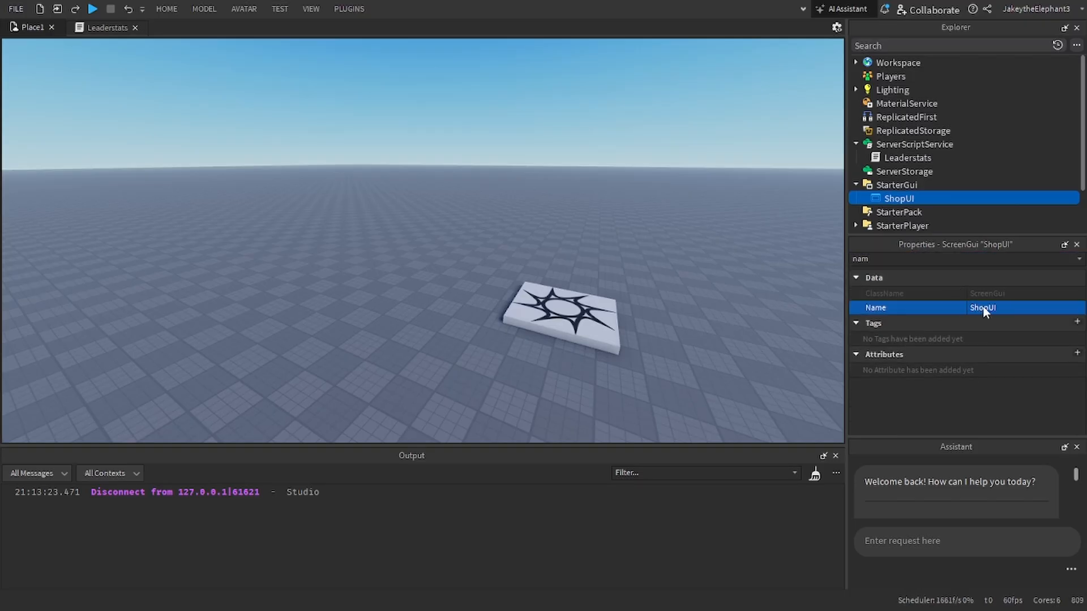
# Step: Insert a Frame into ShopUI and move it to an offset of about 51 px horizontally and 147 px vertically
pyautogui.click(922, 198)
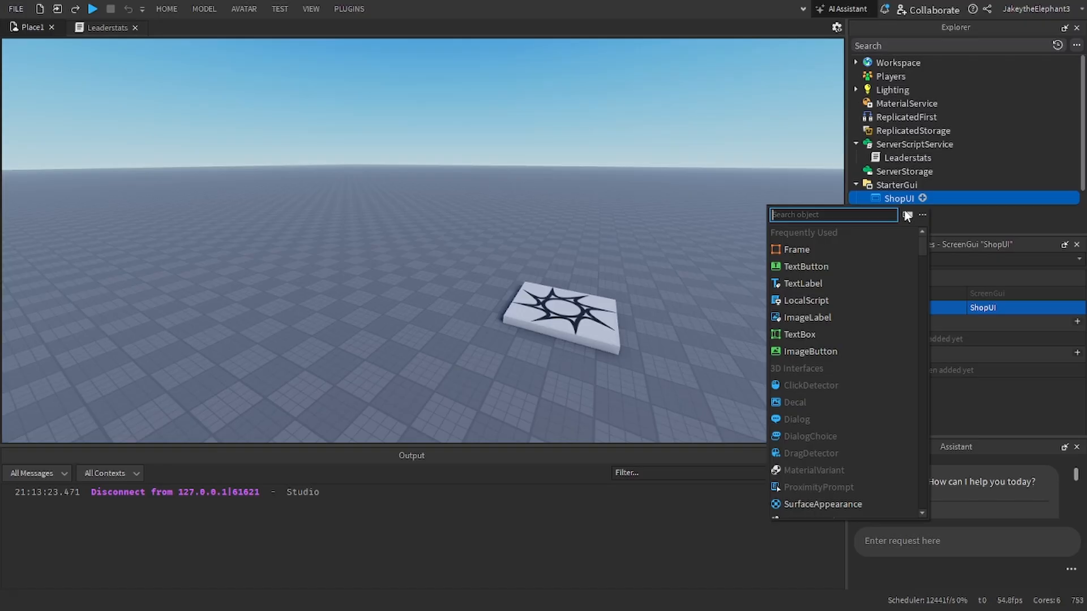
pyautogui.click(841, 250)
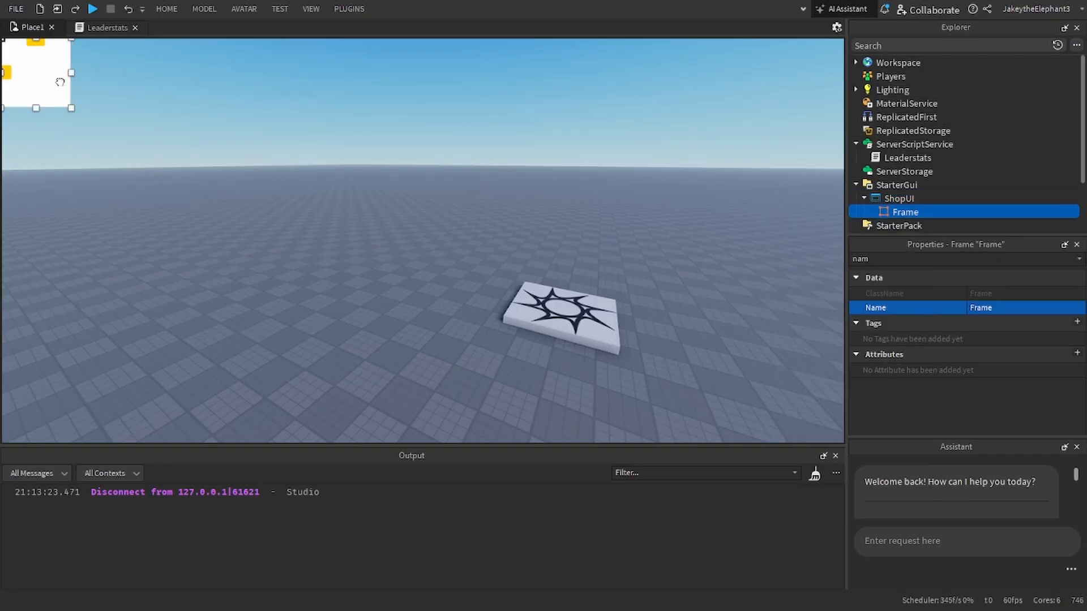
pyautogui.moveTo(34, 73); pyautogui.dragTo(68, 173)
pyautogui.scroll(-1, 962, 187)
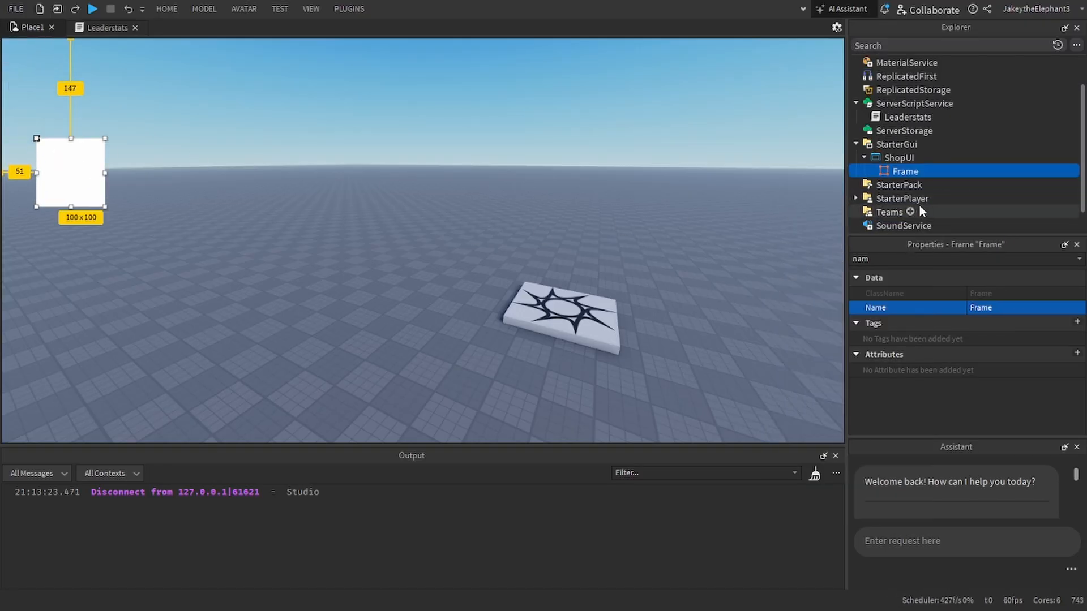
pyautogui.click(894, 157)
pyautogui.click(863, 158)
pyautogui.click(864, 158)
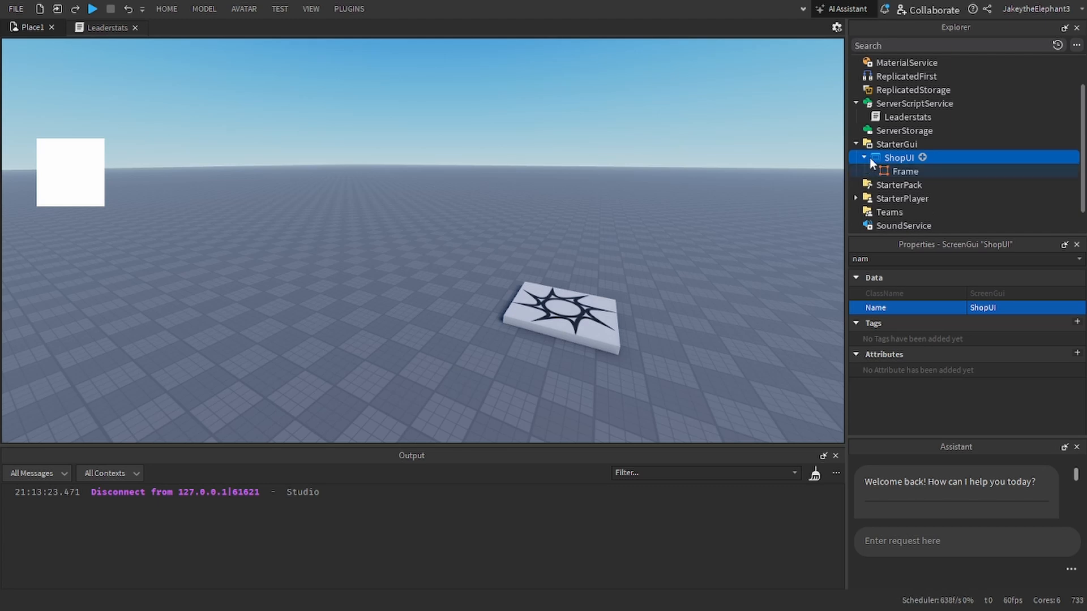
pyautogui.click(894, 170)
pyautogui.click(892, 161)
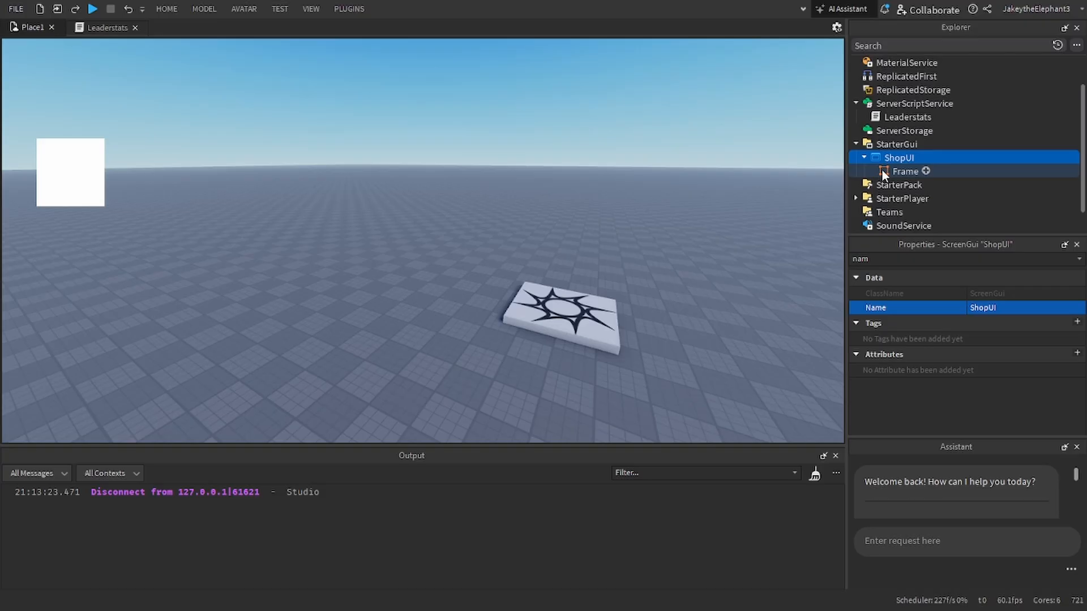
pyautogui.click(895, 171)
pyautogui.click(890, 155)
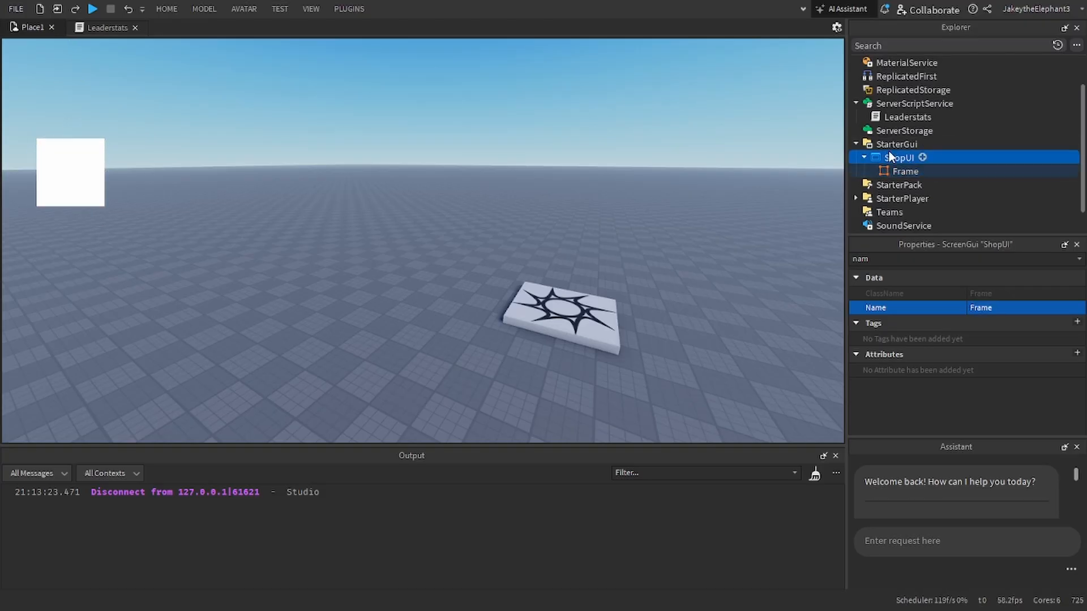
pyautogui.click(896, 171)
pyautogui.click(890, 157)
# Step: Enlarge the Frame to about 478 x 251 px and centre it at an offset of about 380 px by 172 px
pyautogui.click(897, 171)
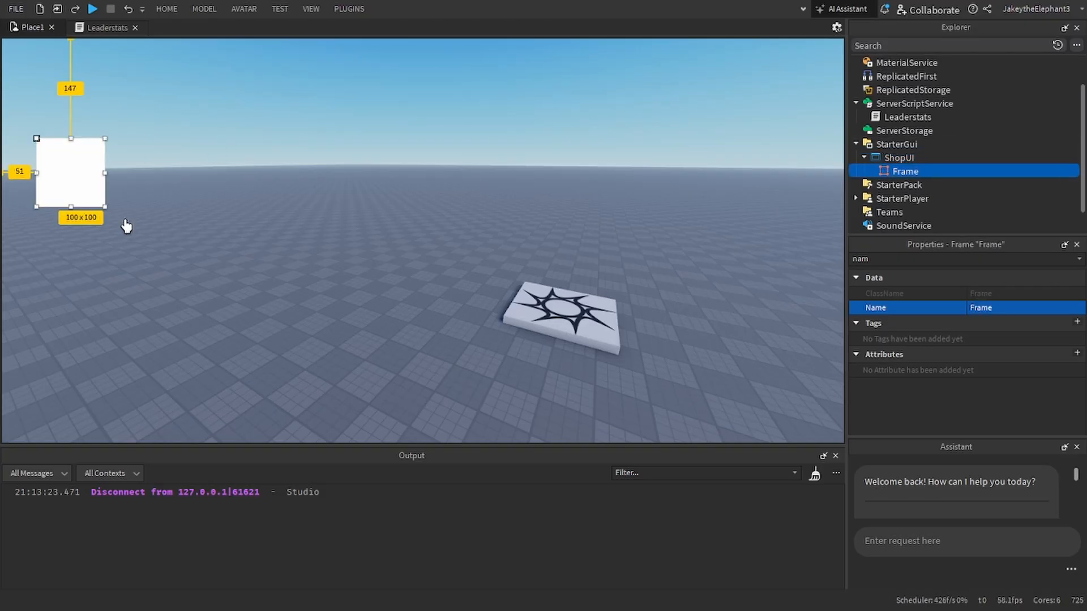
pyautogui.moveTo(105, 206); pyautogui.dragTo(348, 304)
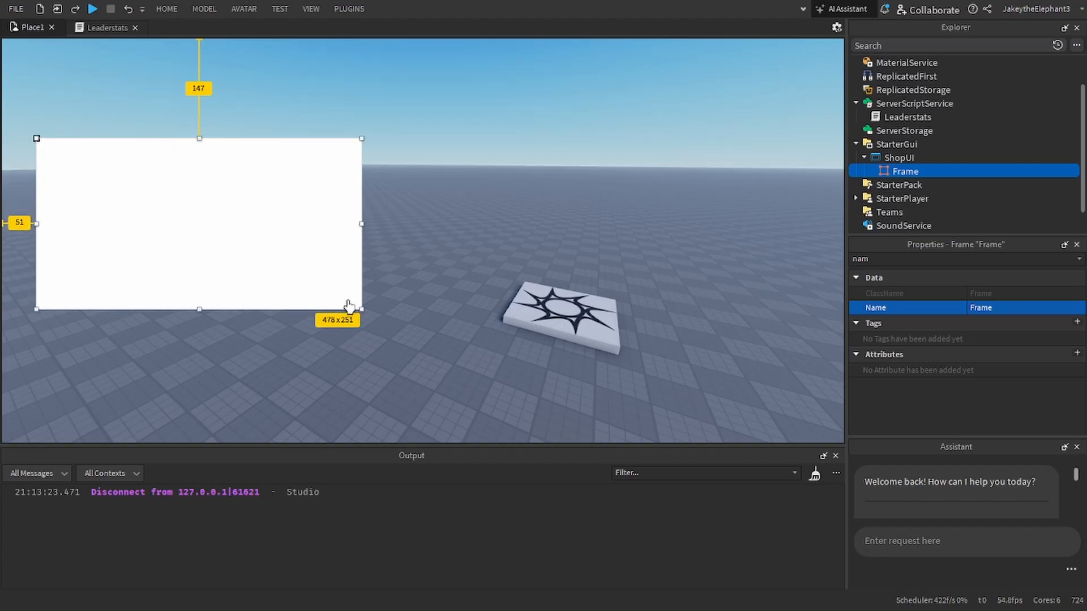
pyautogui.moveTo(169, 189); pyautogui.dragTo(385, 210)
# Step: Rename the Frame inside ShopUI as ShopFrame
pyautogui.click(940, 259)
pyautogui.write('nam')
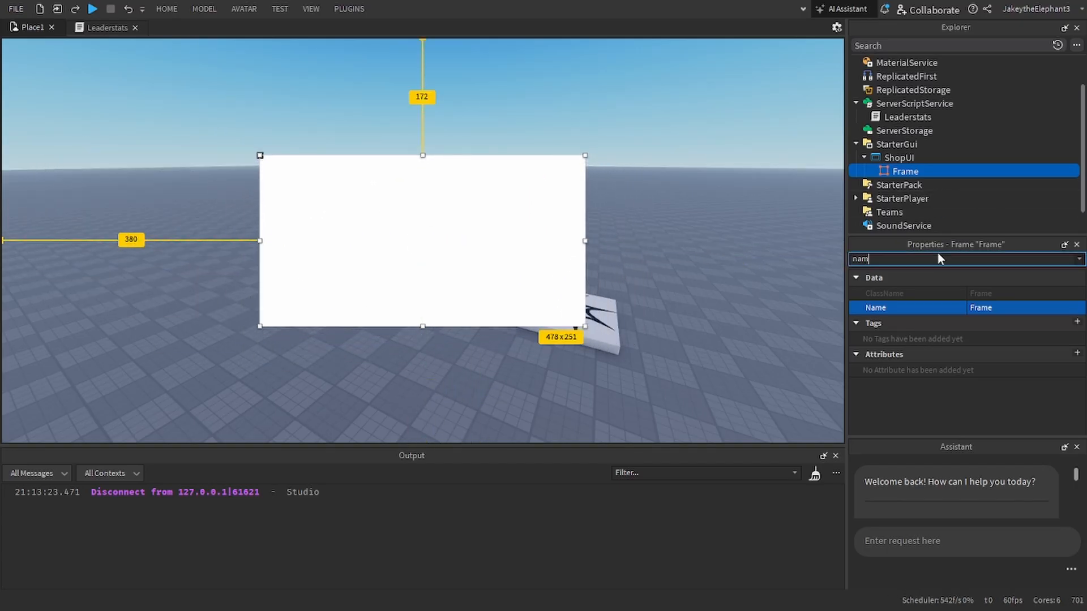
pyautogui.press('BackSpace')
pyautogui.press('BackSpace')
pyautogui.press('BackSpace')
pyautogui.write('Nam')
pyautogui.click(987, 304)
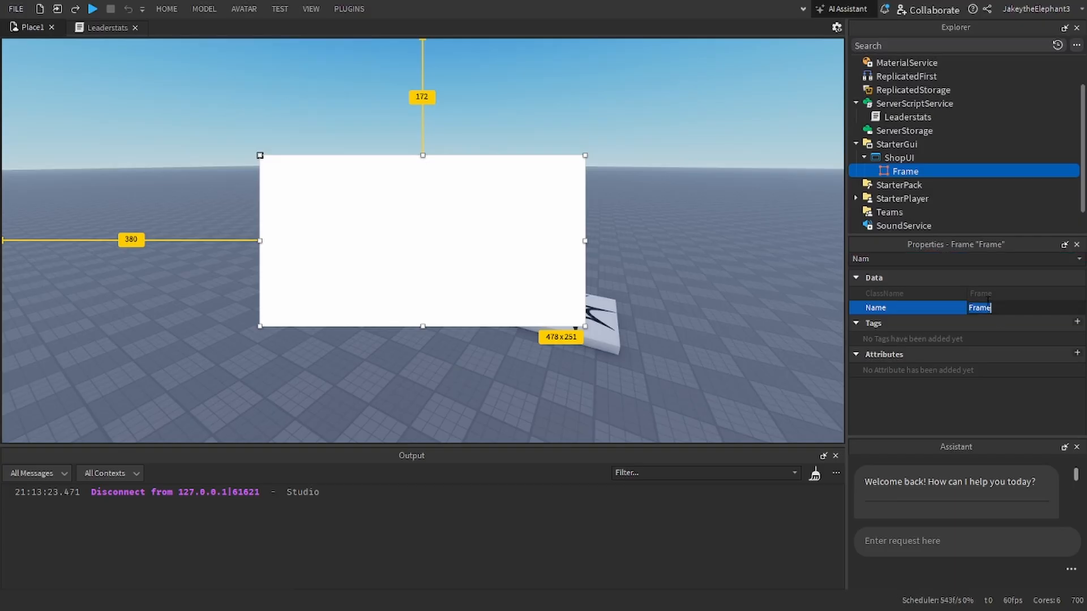
pyautogui.write('ShopFrame')
pyautogui.press('Return')
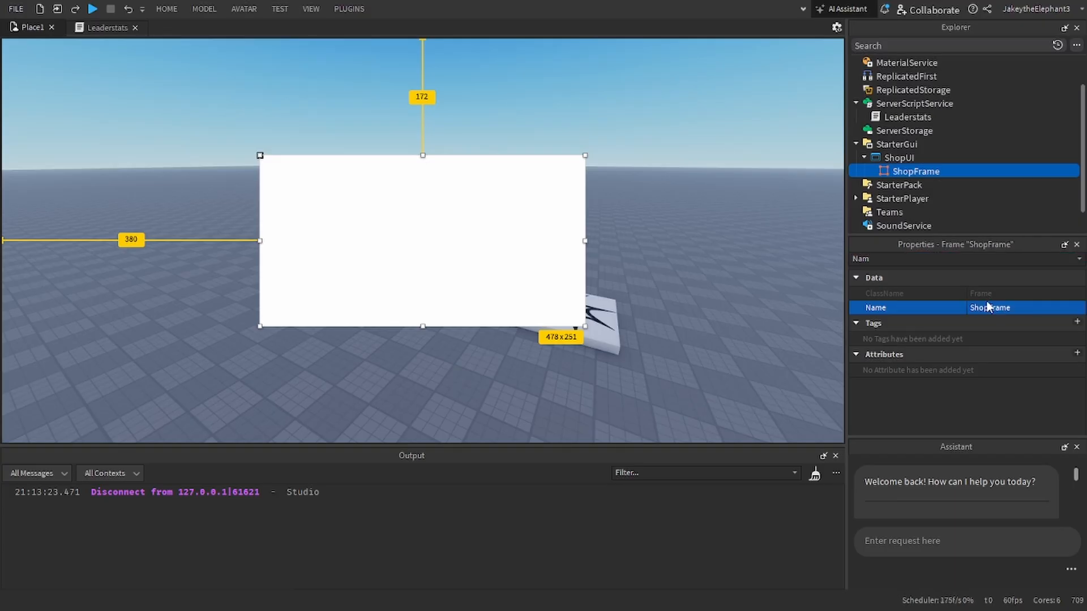
# Step: Insert a TextButton into ShopUI and place it beside the shop frame, near the edge of the viewport
pyautogui.click(920, 160)
pyautogui.click(921, 158)
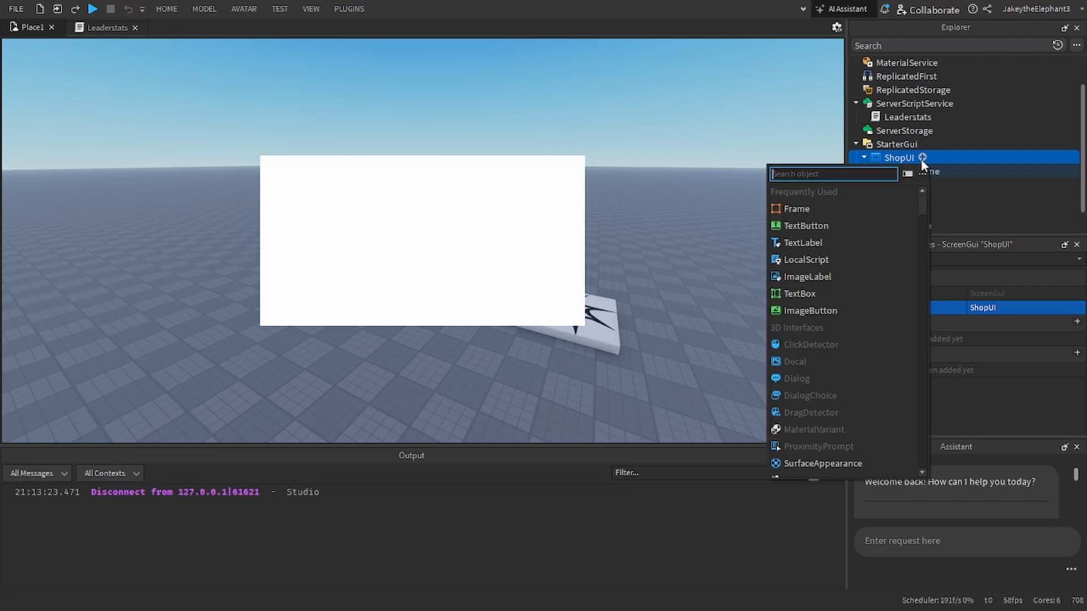
pyautogui.scroll(-3, 854, 198)
pyautogui.write('button')
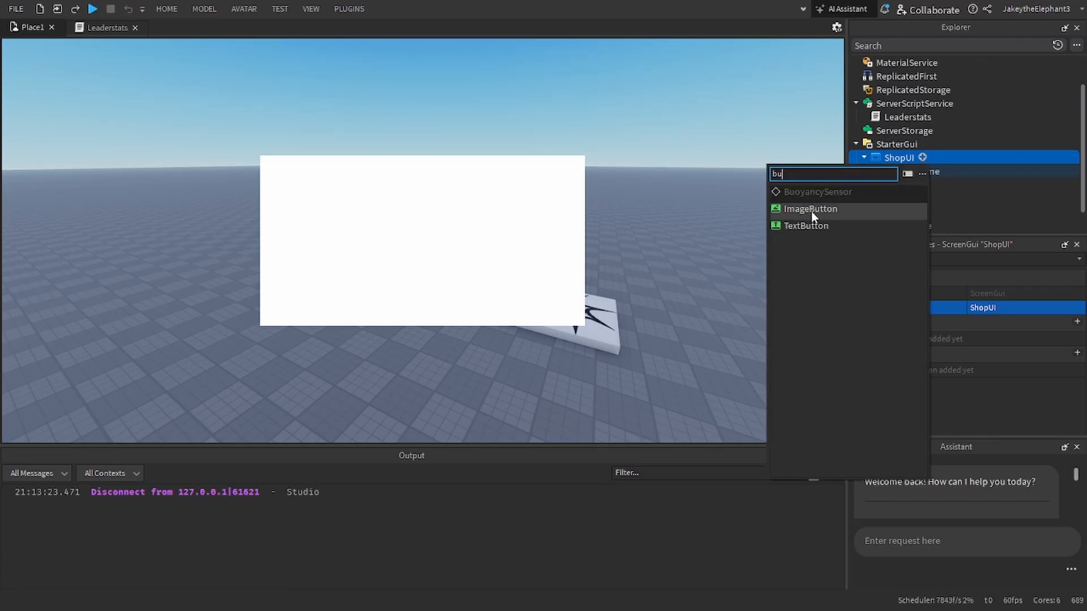
pyautogui.click(810, 229)
pyautogui.moveTo(130, 153); pyautogui.dragTo(82, 247)
# Step: Delete the TextButton from ShopUI
pyautogui.click(899, 174)
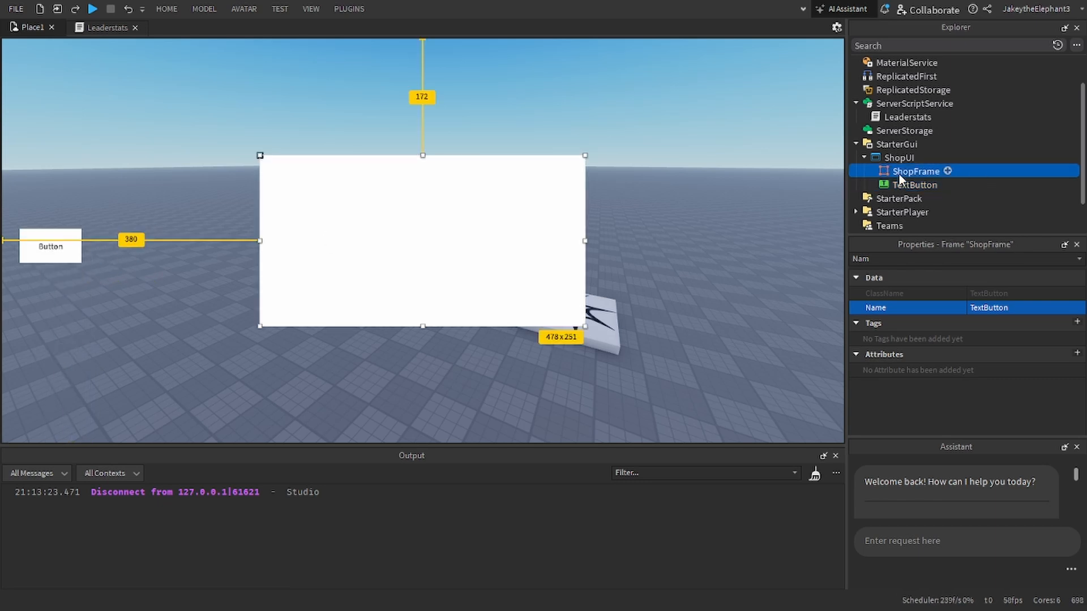
pyautogui.click(898, 186)
pyautogui.press('Delete')
# Step: Turn off the Enabled property of the ShopUI ScreenGui
pyautogui.click(897, 158)
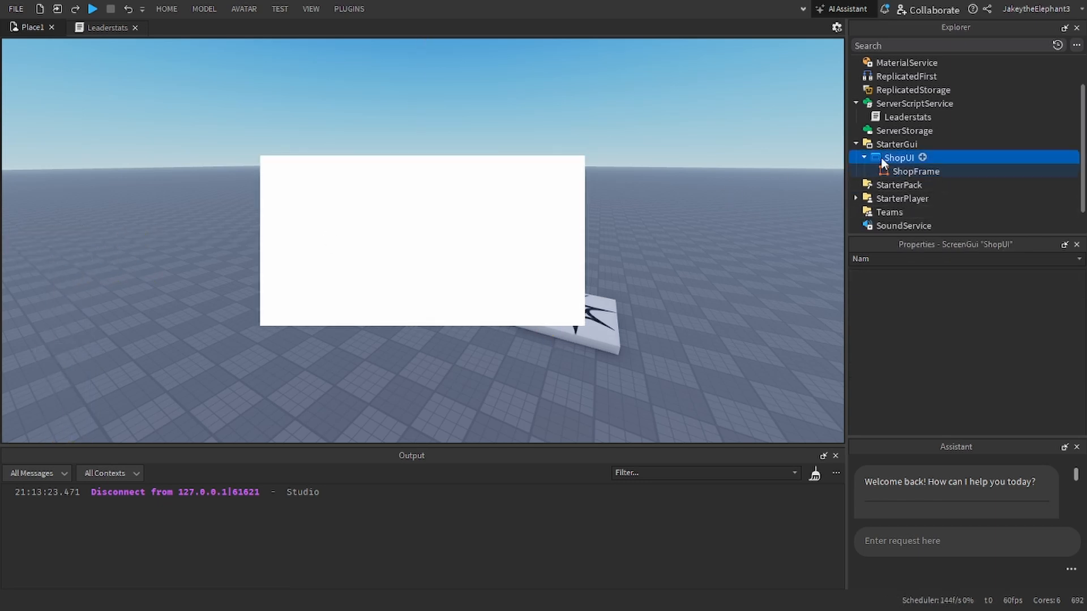
pyautogui.click(906, 258)
pyautogui.write('ena')
pyautogui.click(975, 294)
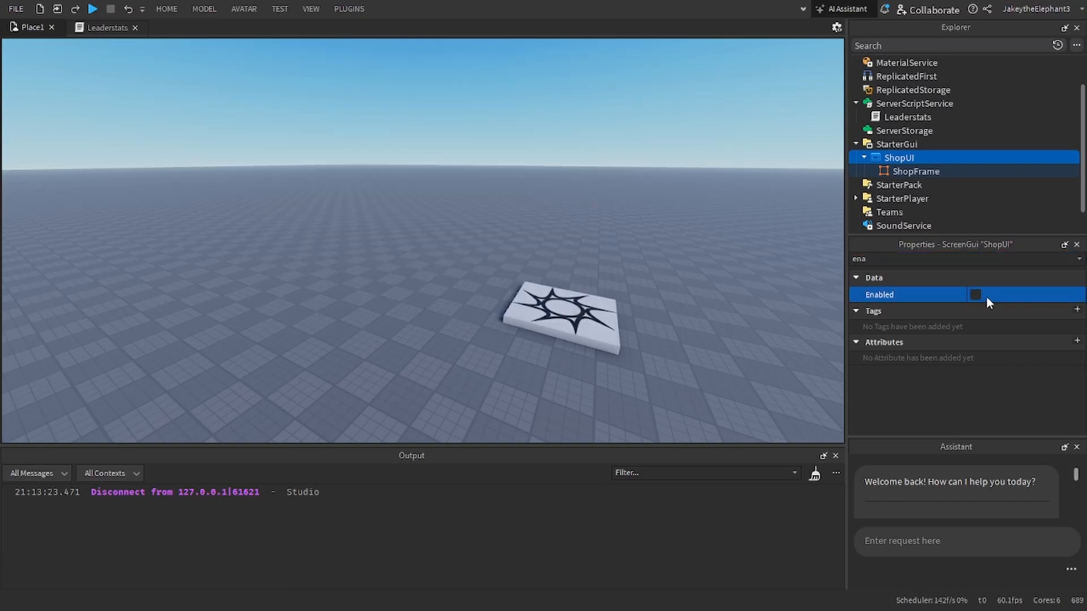
# Step: Insert a new block part into the Workspace
pyautogui.moveTo(708, 181); pyautogui.dragTo(709, 204, button='right')
pyautogui.scroll(3, 709, 204)
pyautogui.scroll(2, 963, 155)
pyautogui.click(856, 62)
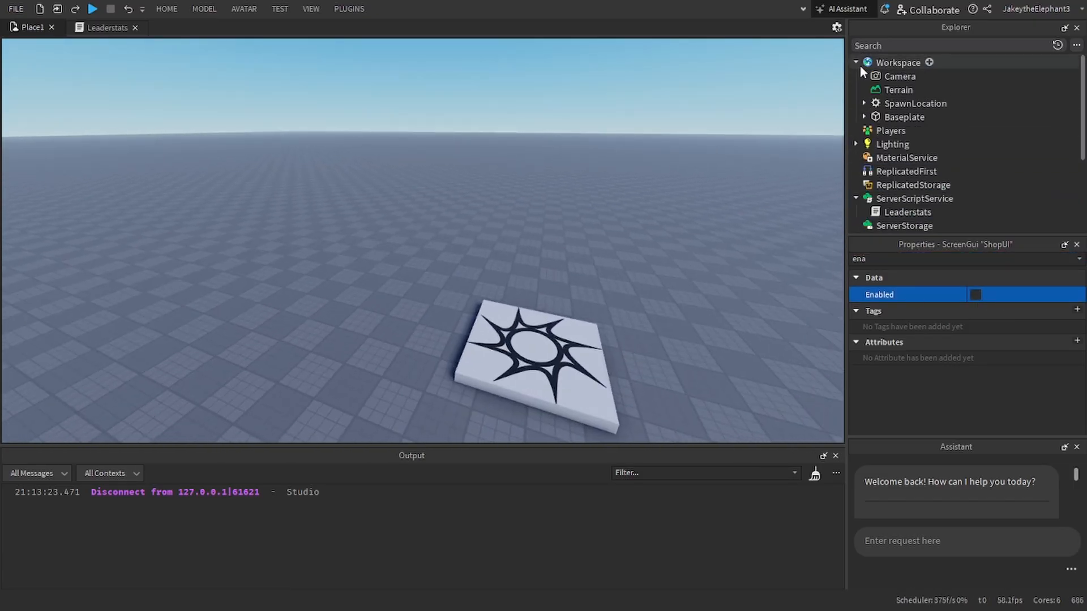
pyautogui.click(182, 11)
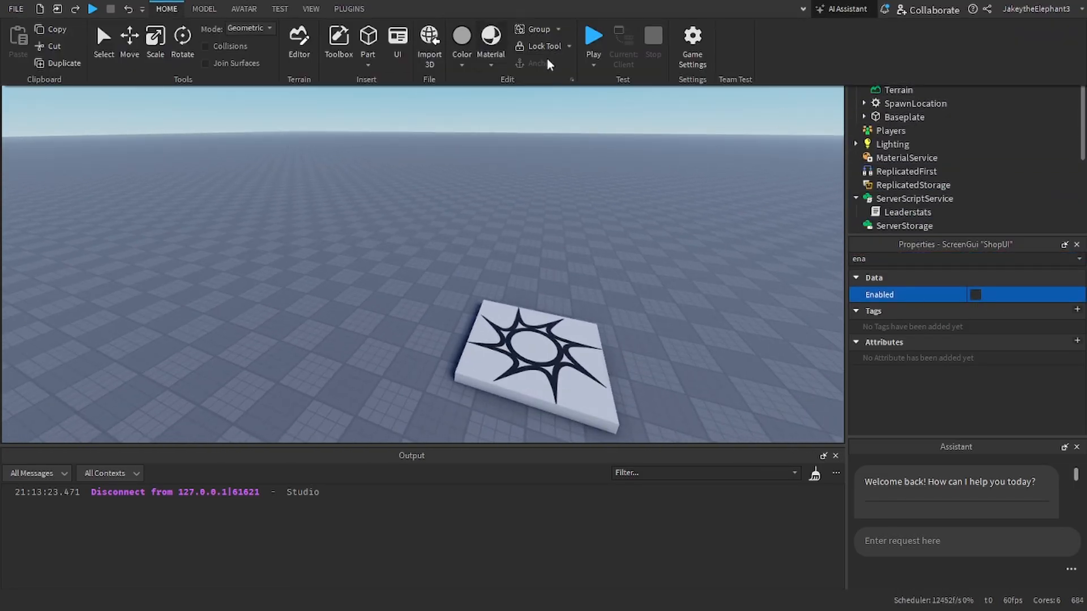
pyautogui.click(368, 42)
# Step: Place the new part on the baseplate a short distance from the spawn location
pyautogui.scroll(2, 432, 236)
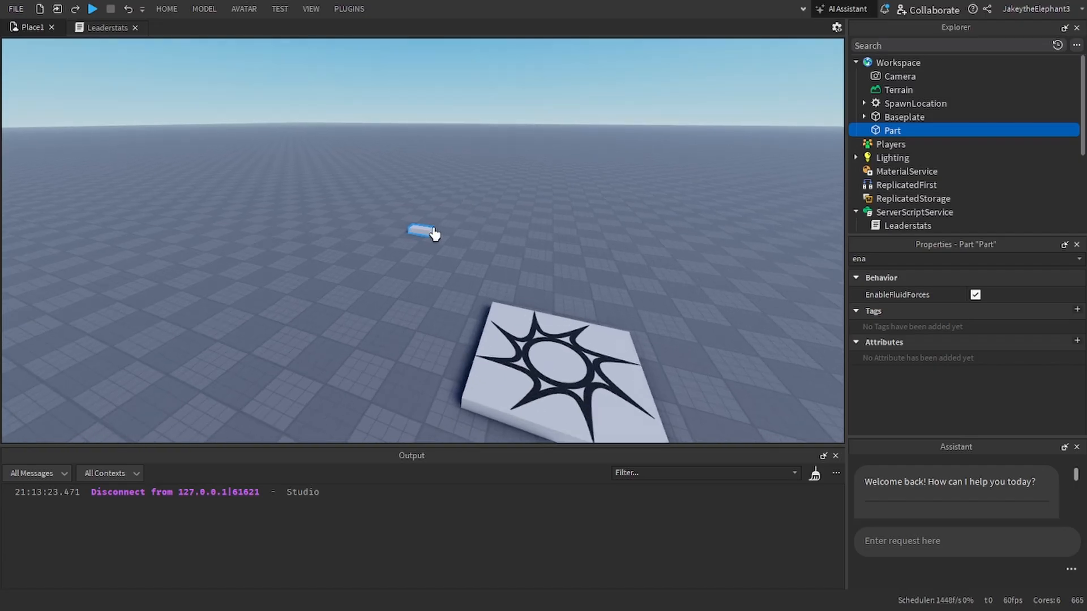
pyautogui.moveTo(465, 239); pyautogui.dragTo(539, 252)
pyautogui.click(569, 266)
pyautogui.scroll(2, 527, 249)
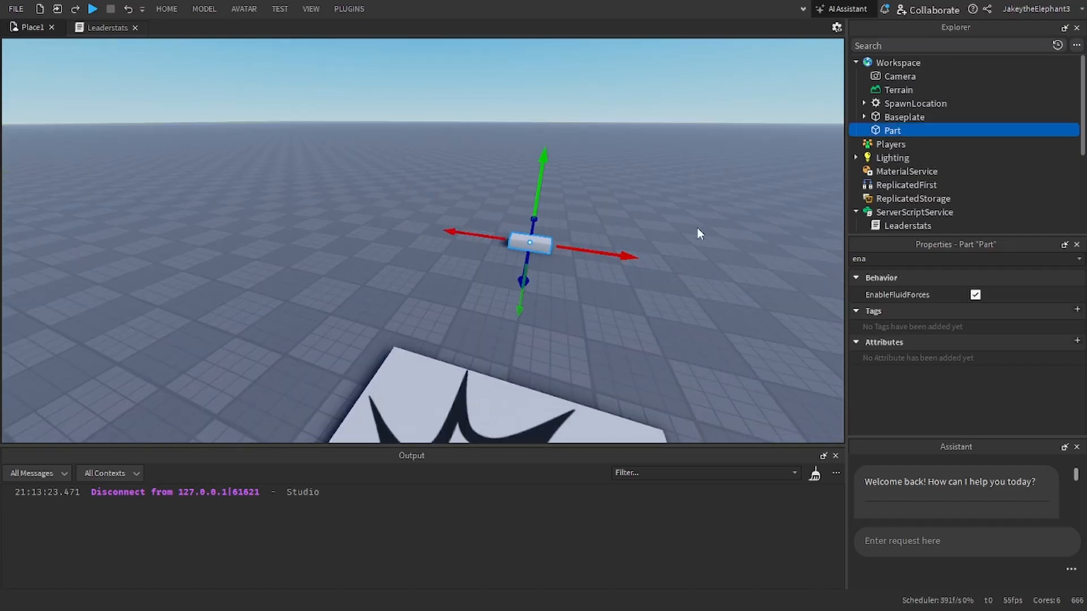
pyautogui.moveTo(754, 162); pyautogui.dragTo(742, 178, button='right')
pyautogui.press('w')
pyautogui.rightClick(742, 177)
pyautogui.moveTo(673, 202); pyautogui.dragTo(671, 205, button='right')
pyautogui.press('d')
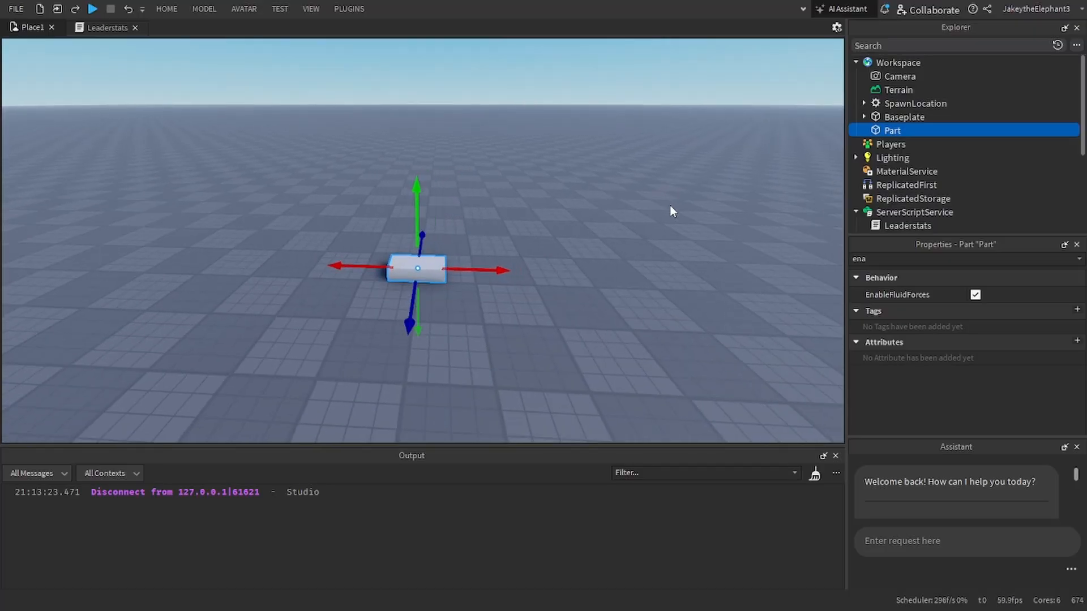
# Step: Rename the new part as ShopProxPart
pyautogui.click(902, 259)
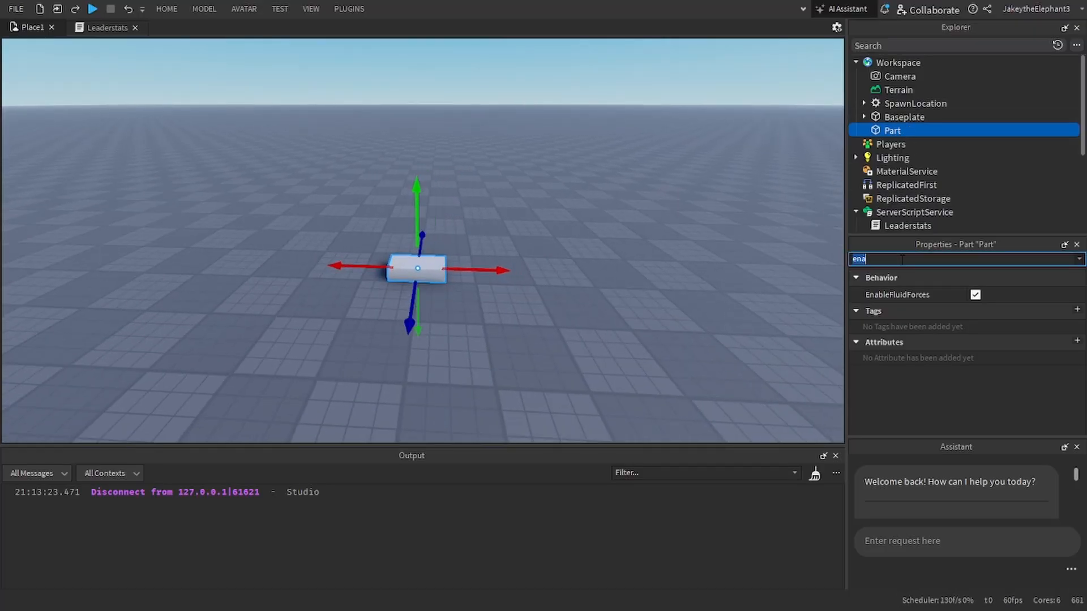
pyautogui.write('Na')
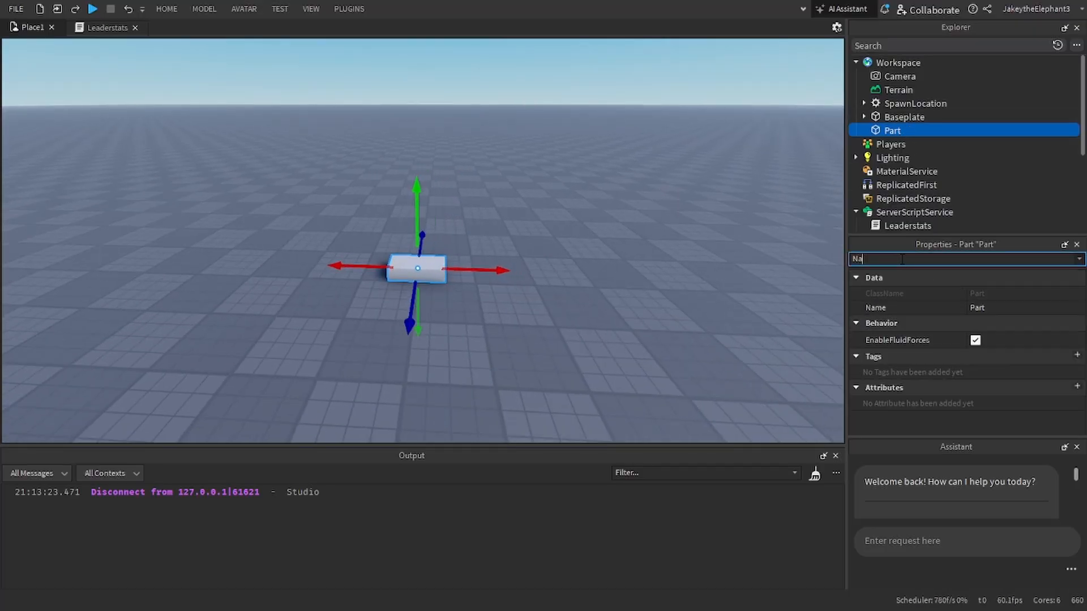
pyautogui.click(976, 307)
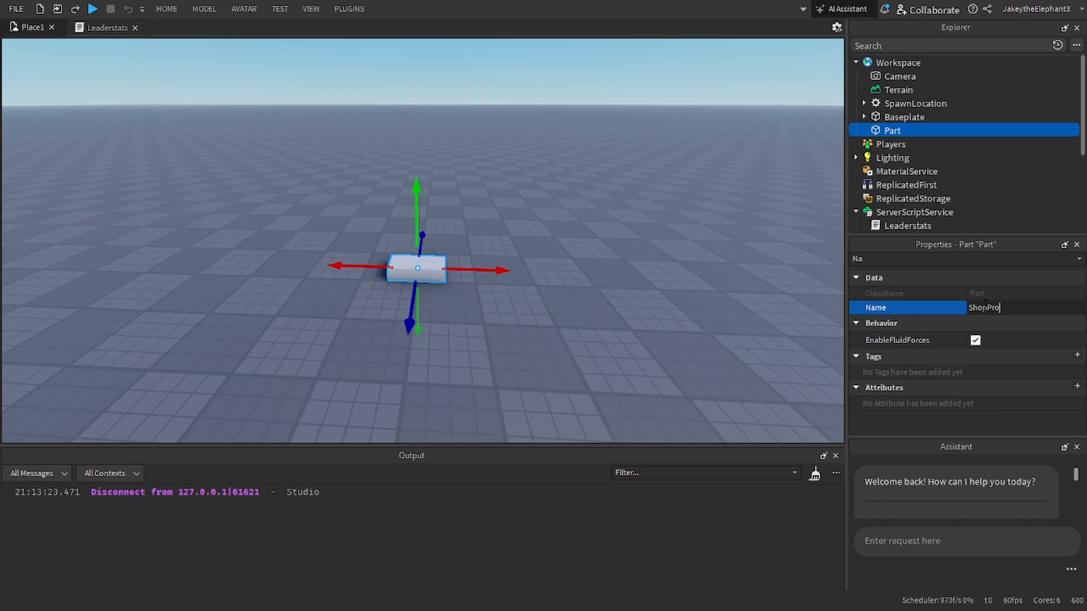
pyautogui.press('Return')
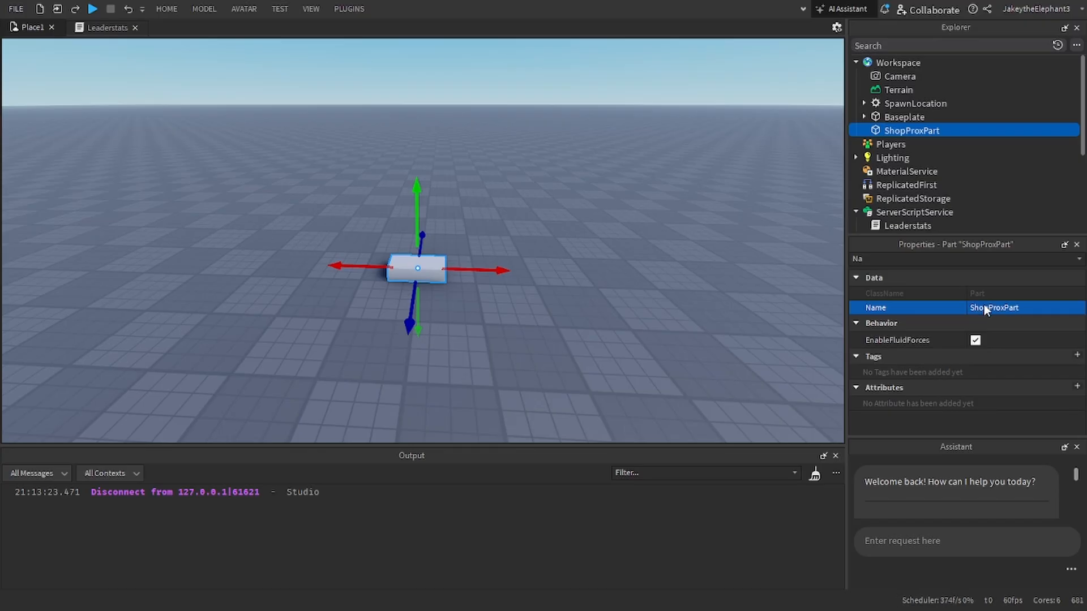
# Step: Insert a ProximityPrompt into ShopProxPart and rename it OpenShopProx
pyautogui.click(950, 130)
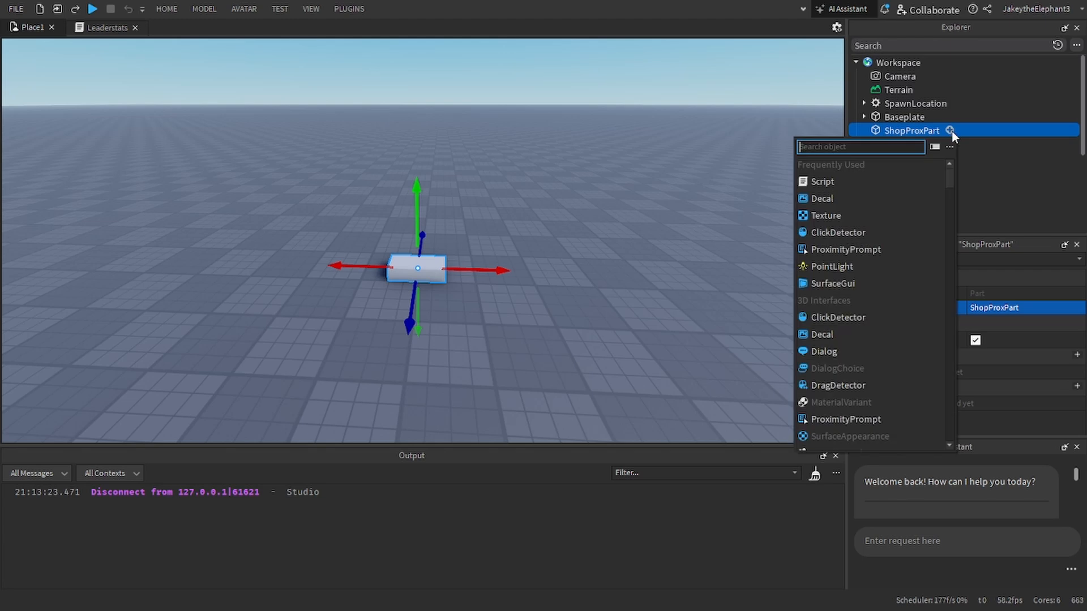
pyautogui.write('prox')
pyautogui.press('Return')
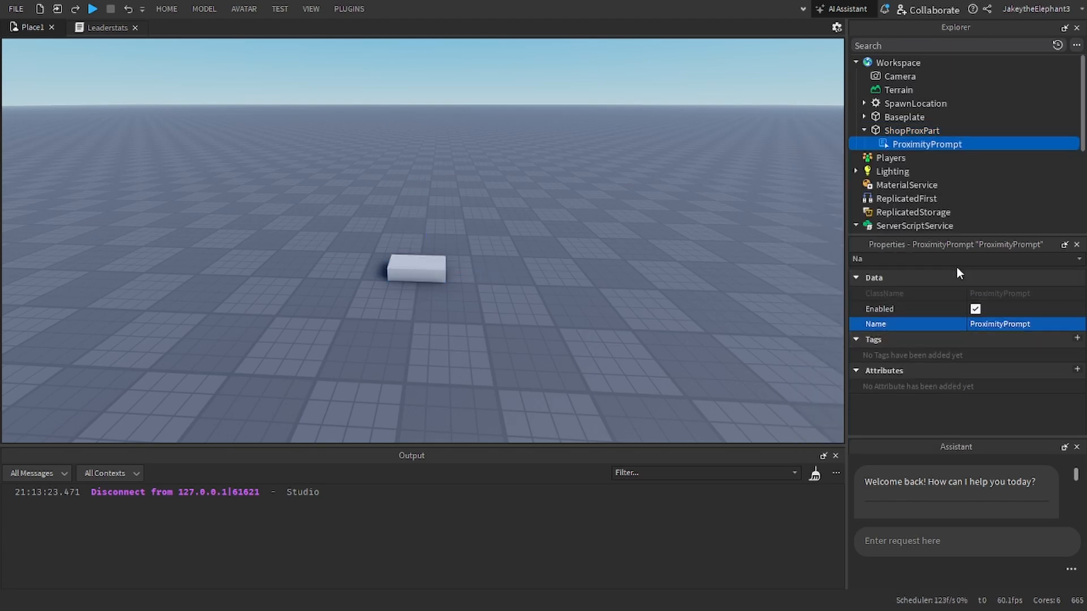
pyautogui.click(998, 323)
pyautogui.press('BackSpace')
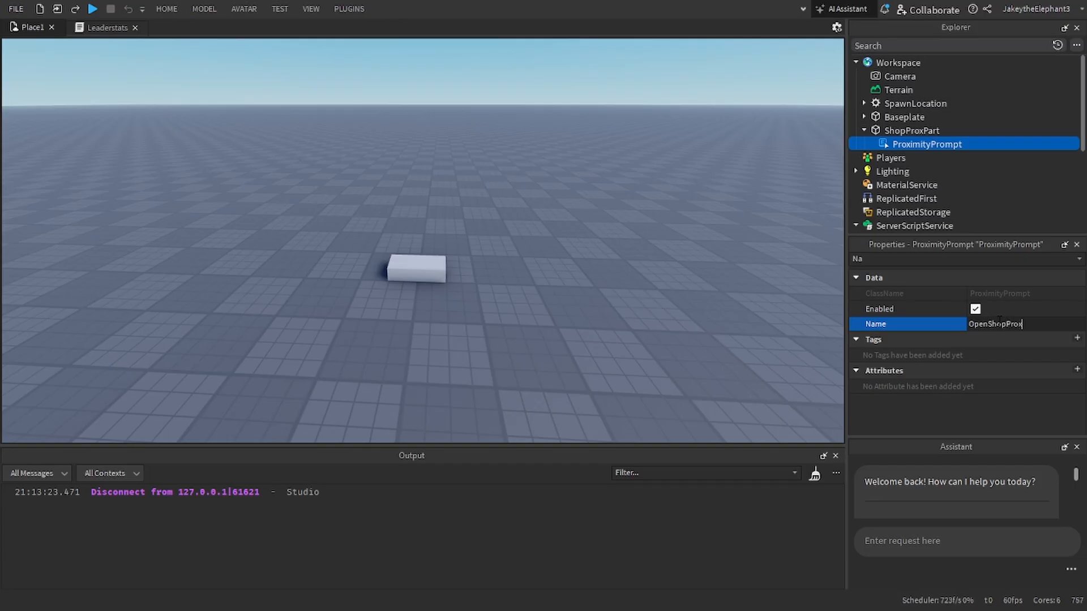
pyautogui.write('OpenShopProx')
pyautogui.press('Return')
# Step: Add a Script inside the OpenShopProx prompt
pyautogui.scroll(-1, 943, 146)
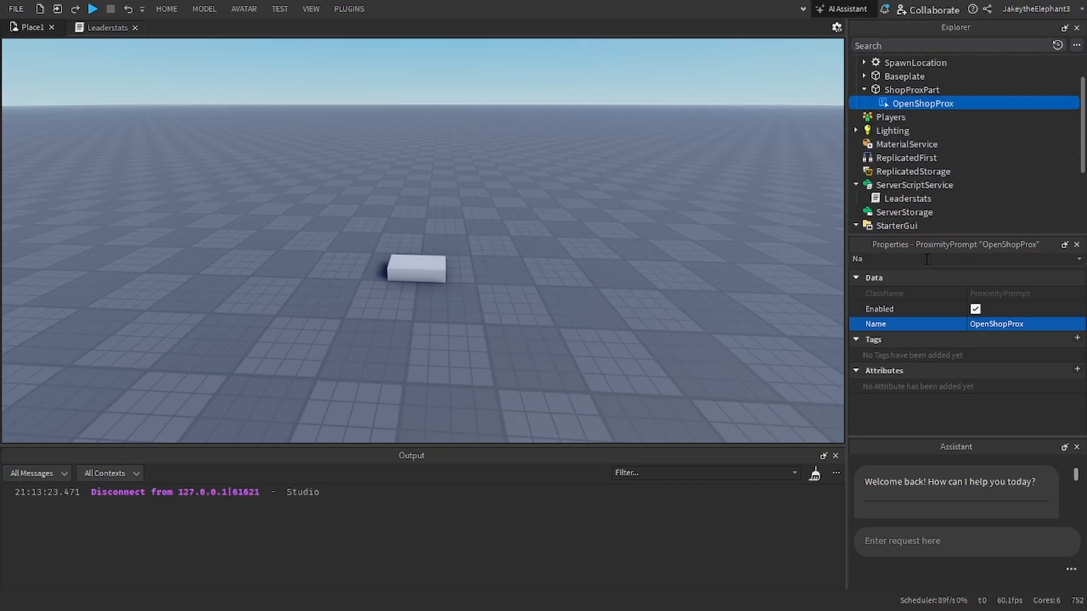
pyautogui.scroll(-3, 883, 187)
pyautogui.scroll(3, 895, 130)
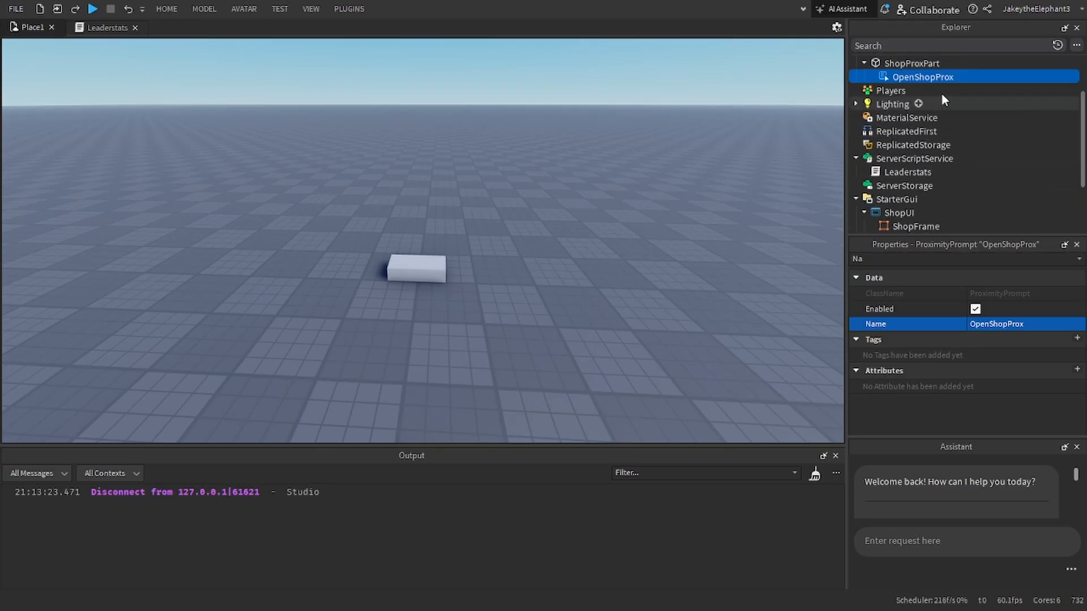
pyautogui.click(962, 77)
pyautogui.click(843, 130)
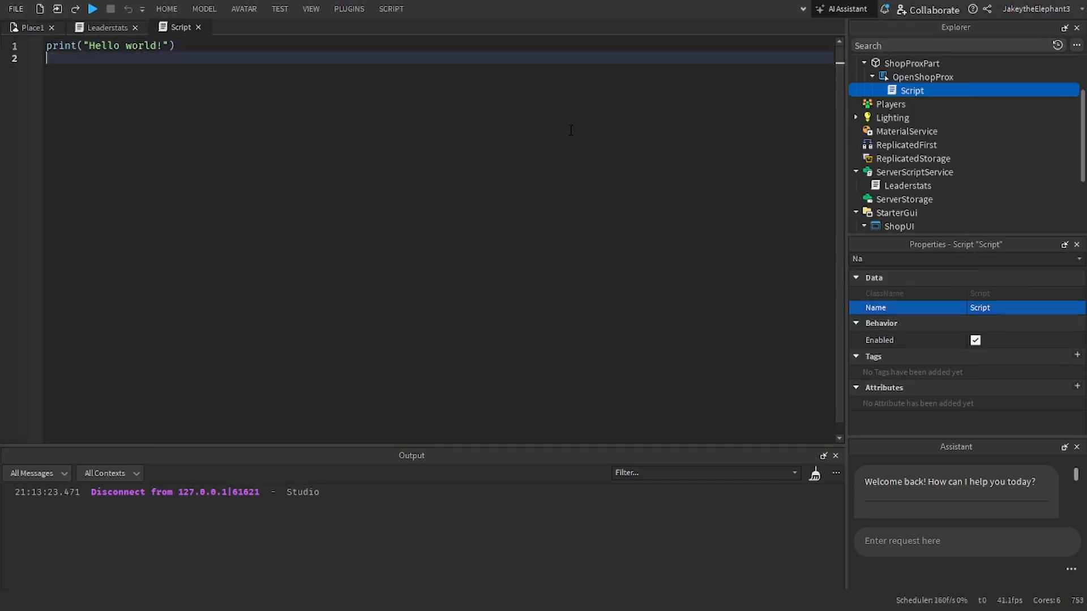
# Step: Turn off the Visible property of ShopFrame
pyautogui.scroll(-3, 950, 220)
pyautogui.click(910, 160)
pyautogui.click(903, 260)
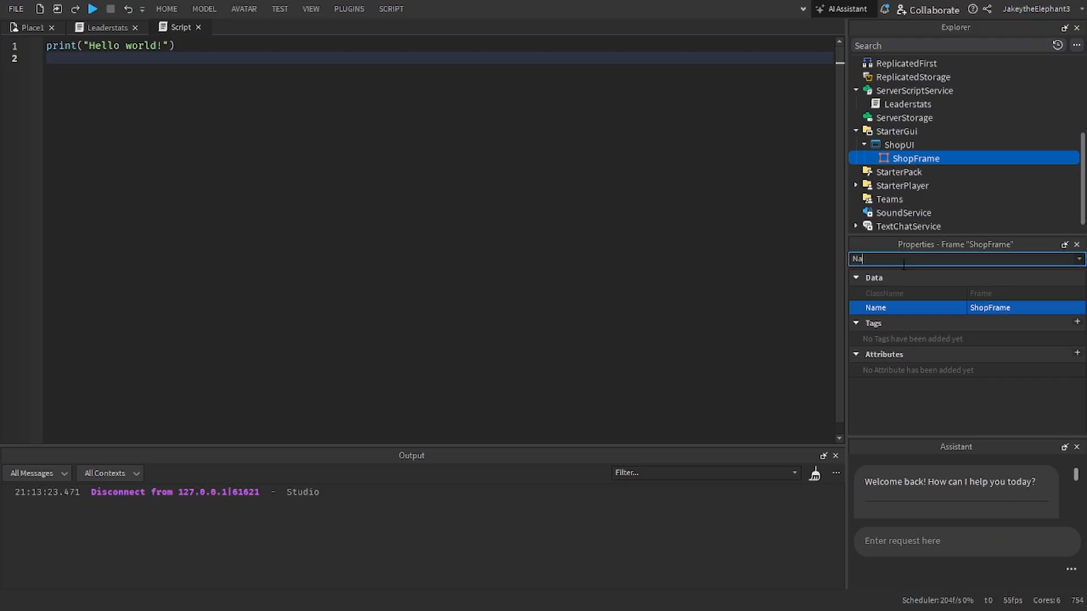
pyautogui.write('v')
pyautogui.click(975, 327)
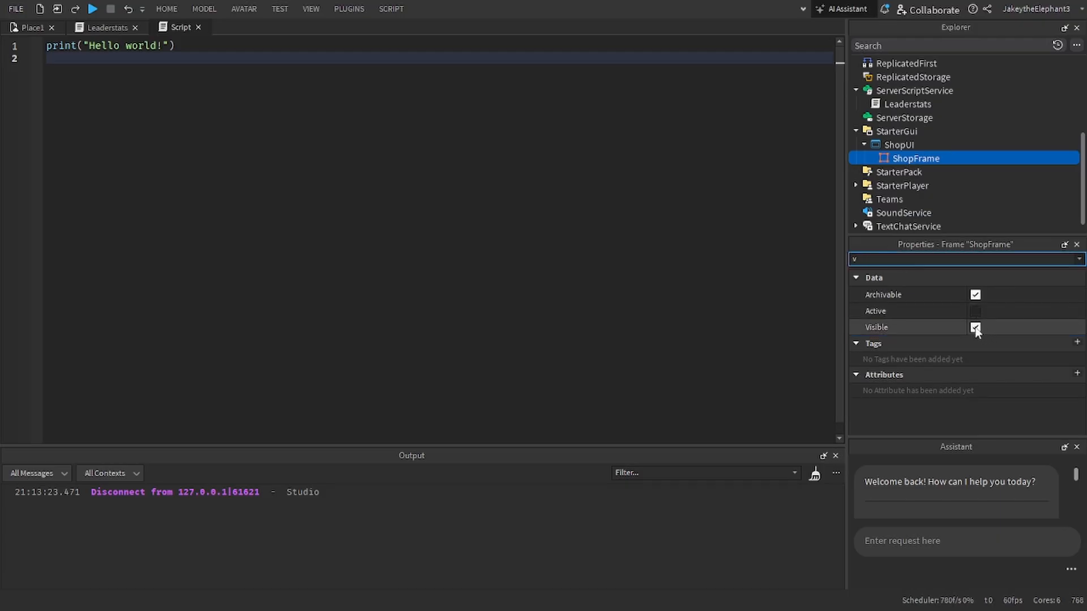
# Step: Turn the Enabled property of the ShopUI ScreenGui back on
pyautogui.click(899, 145)
pyautogui.click(907, 258)
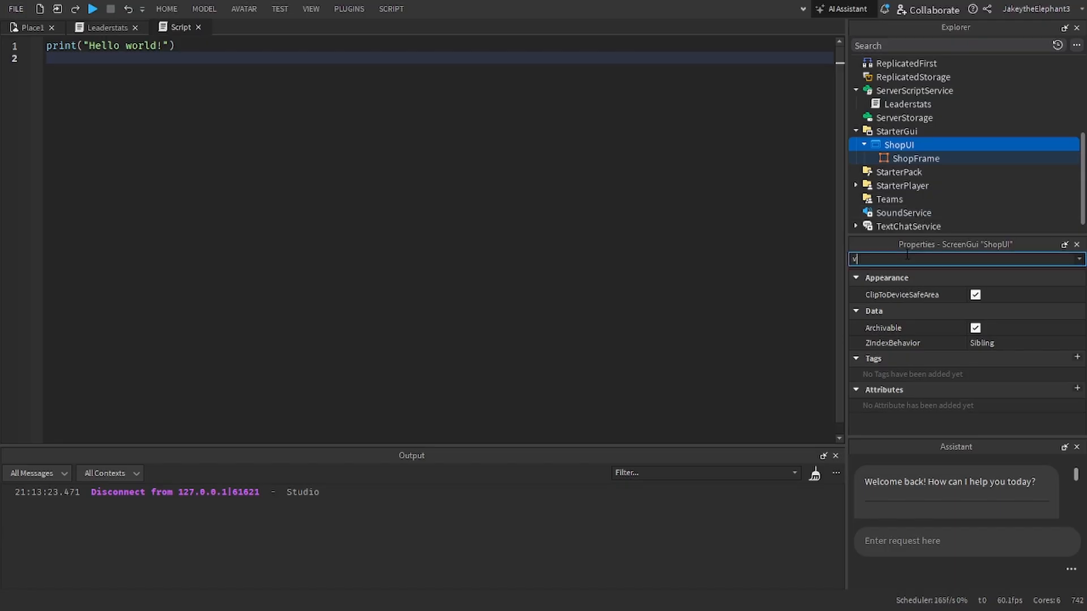
pyautogui.press('BackSpace')
pyautogui.write('en')
pyautogui.click(983, 327)
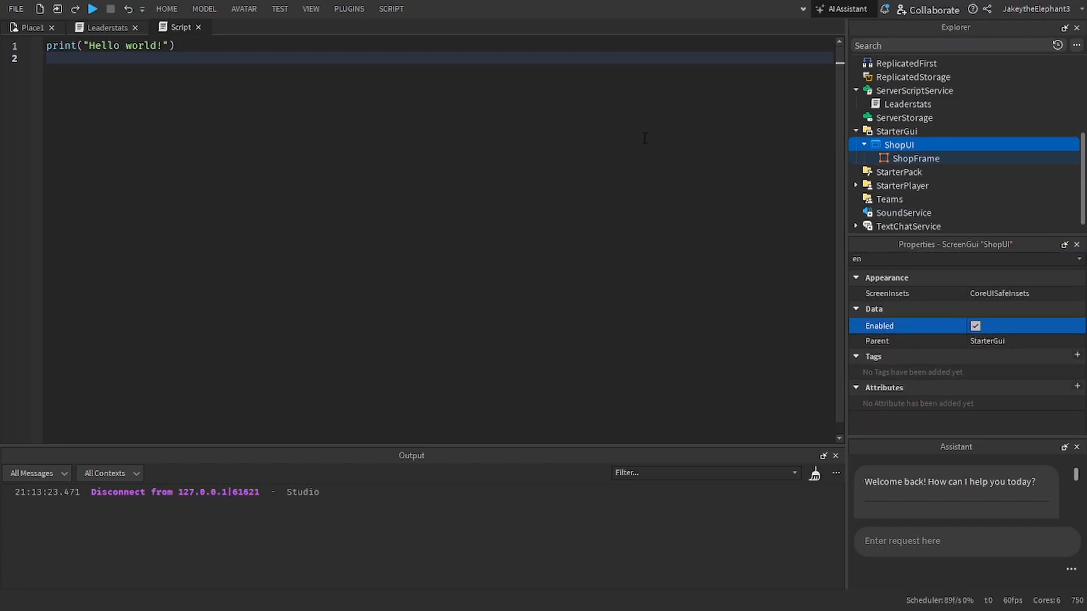
# Step: Replace the prompt script's default code with a script.Parent.Triggered:Connect(function(plr) handler
pyautogui.write('a')
pyautogui.hotkey('ctrl', 'a')
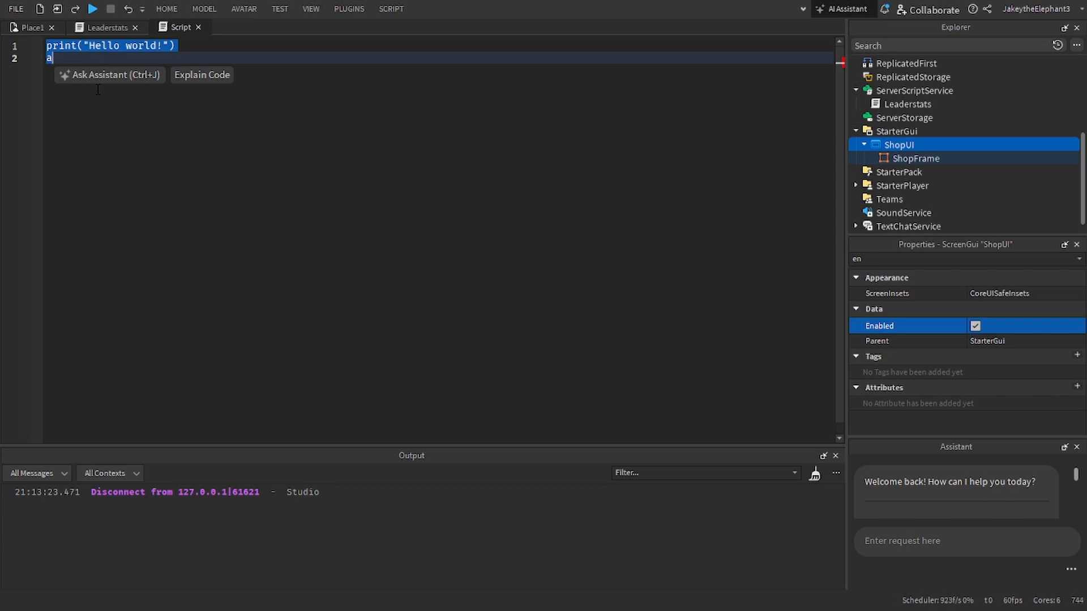
pyautogui.write('script.')
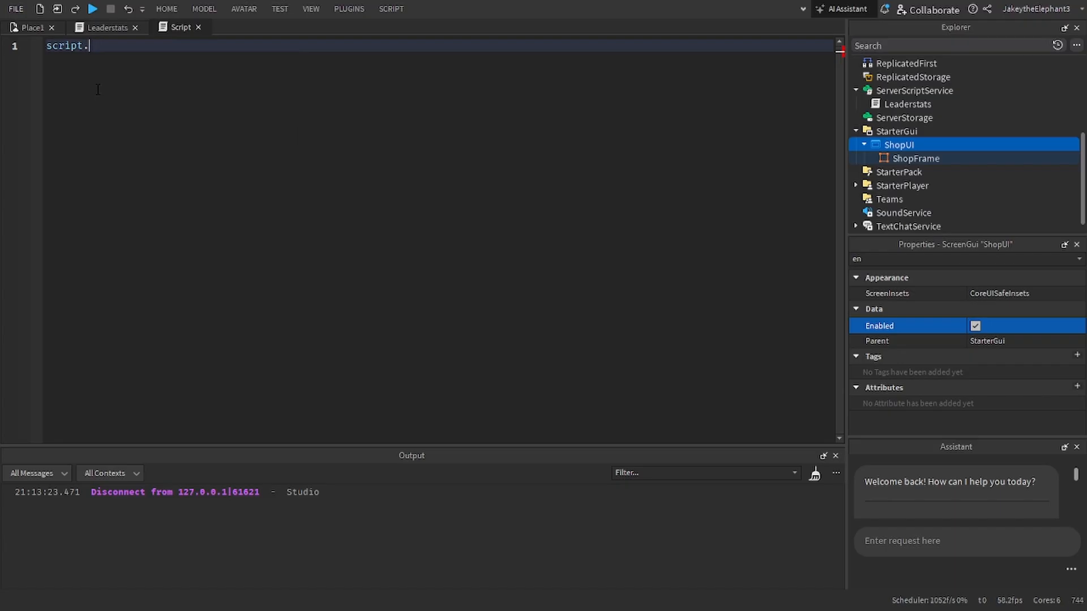
pyautogui.write('Parent.Triggered:')
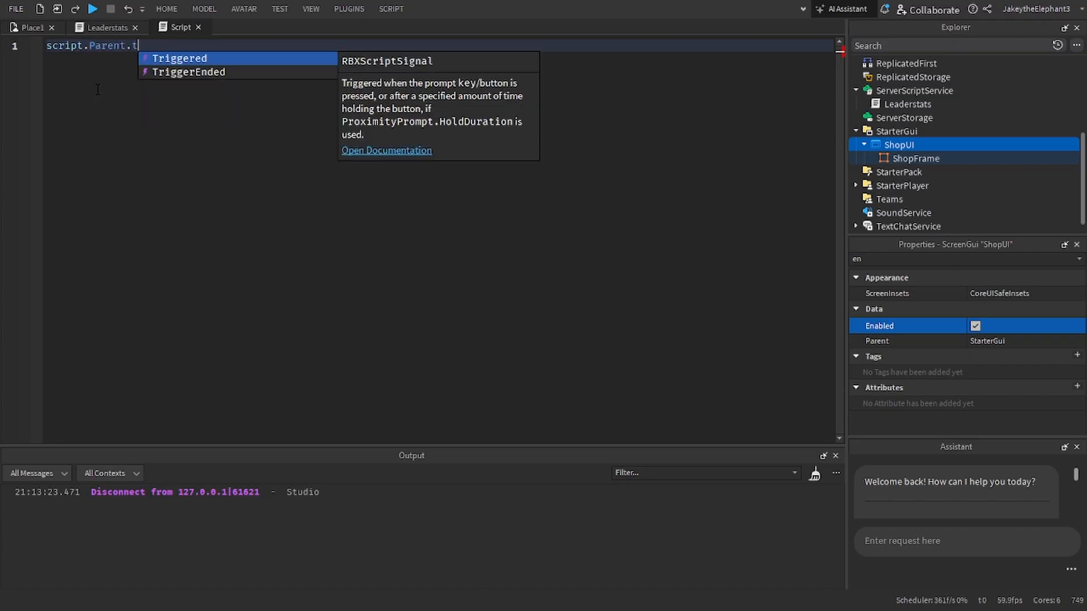
pyautogui.write('Connect(function(plr)')
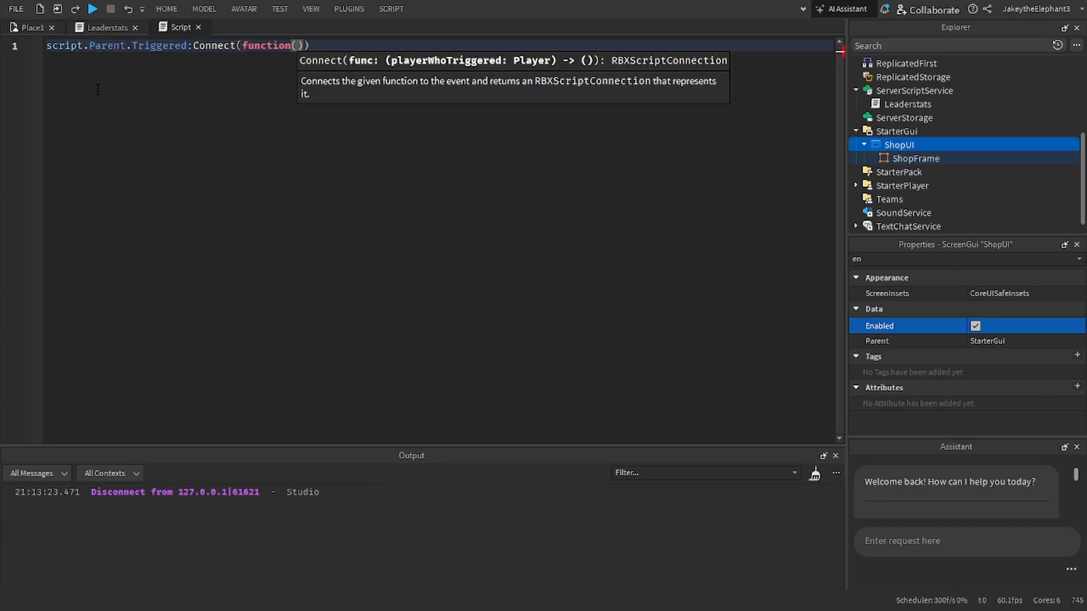
pyautogui.press('Return')
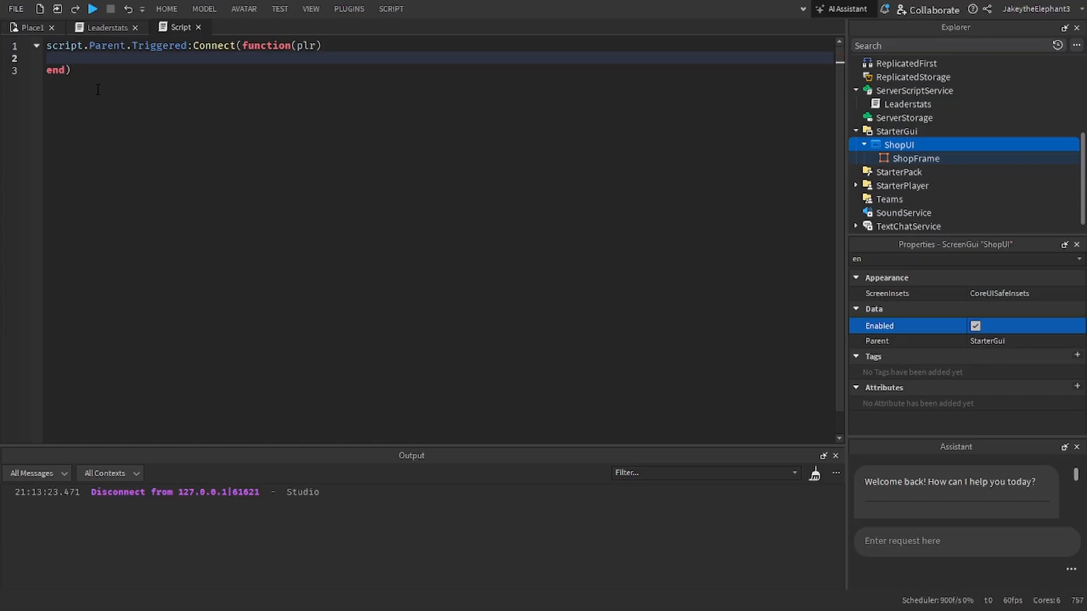
# Step: Inside the Triggered handler, write plr.PlayerGui.ShopUI.ShopFrame.Visible = true
pyautogui.write('plr.')
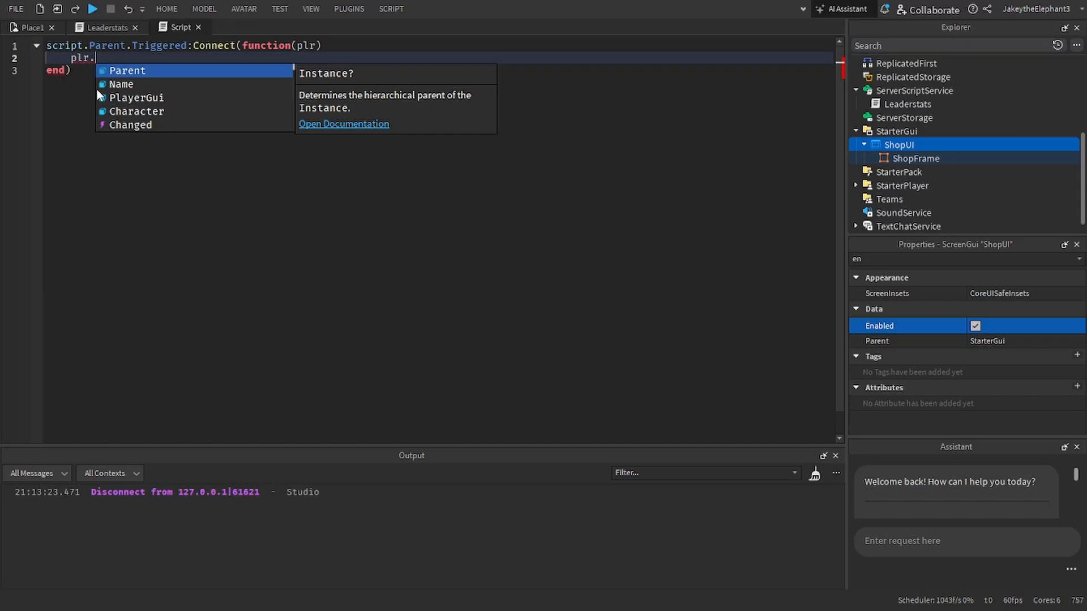
pyautogui.write('PlayerGui')
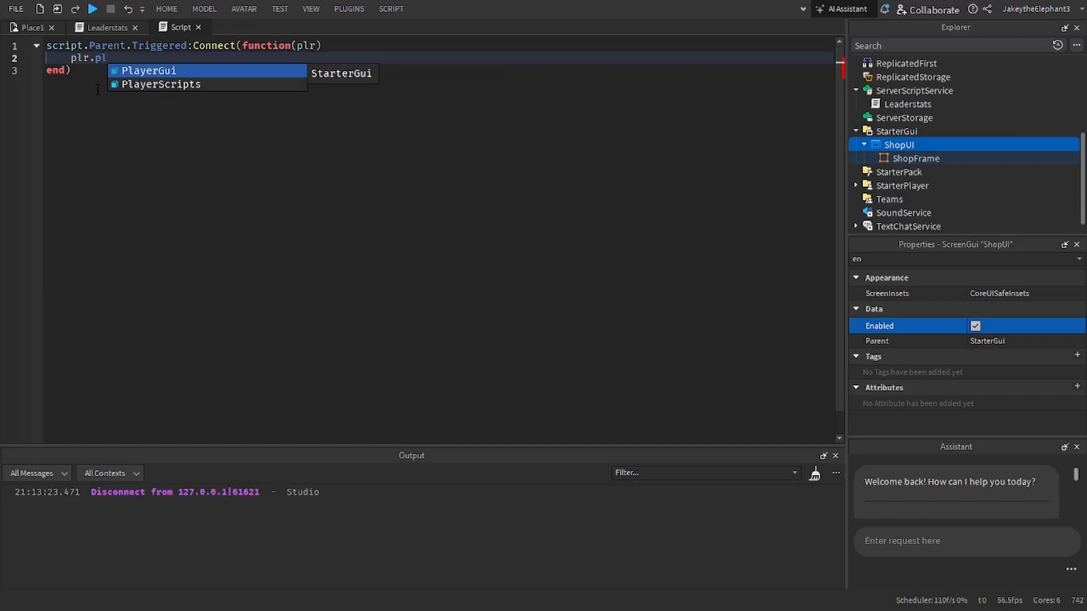
pyautogui.press('Tab')
pyautogui.write('.sho')
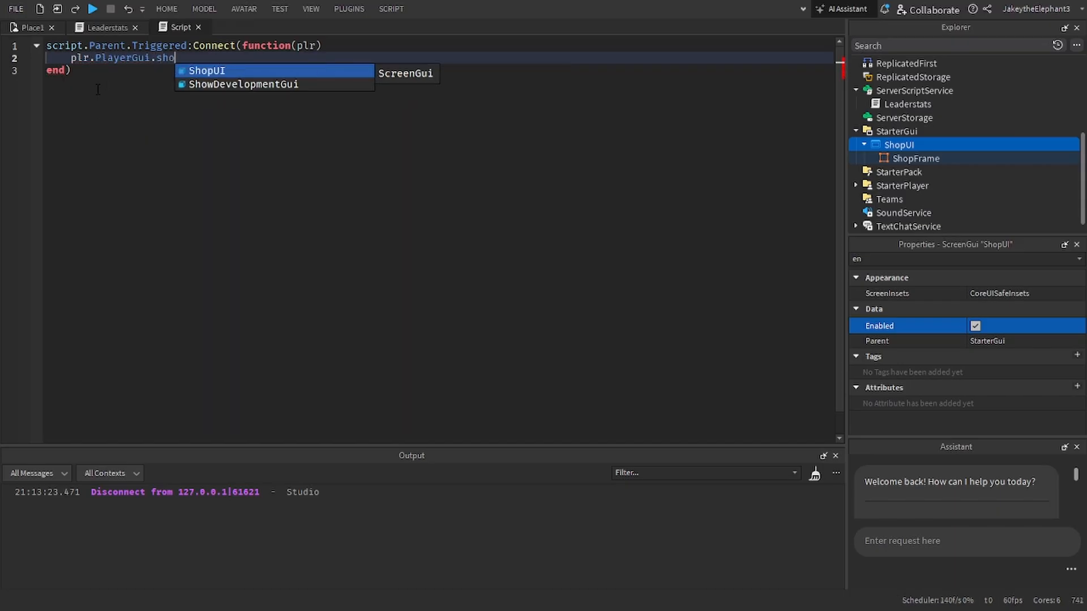
pyautogui.press('Tab')
pyautogui.write('.Vis')
pyautogui.press('Tab')
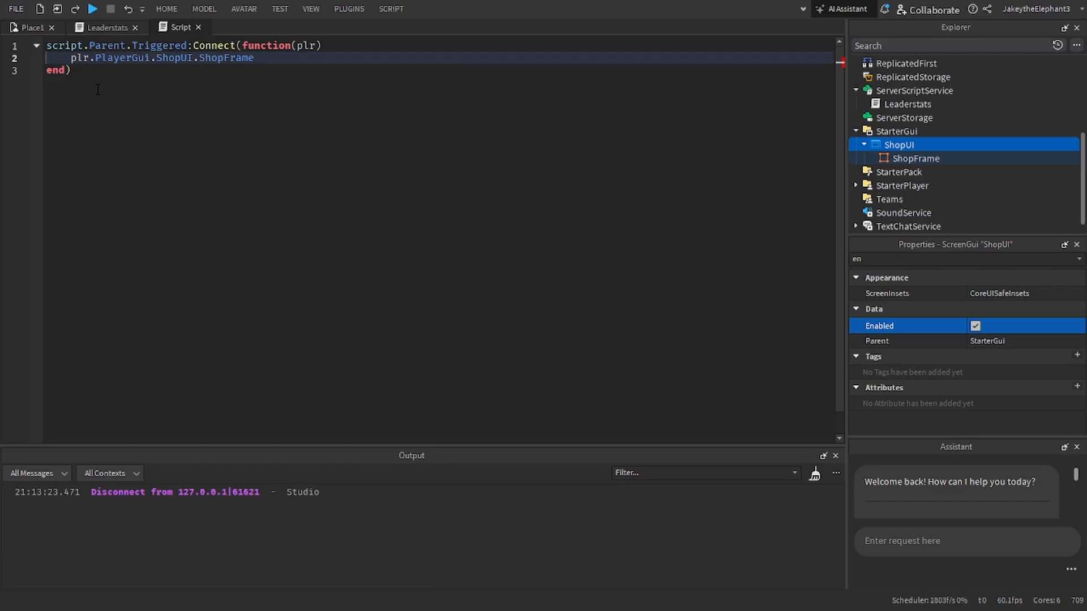
pyautogui.write('.Visible = tr')
pyautogui.press('Tab')
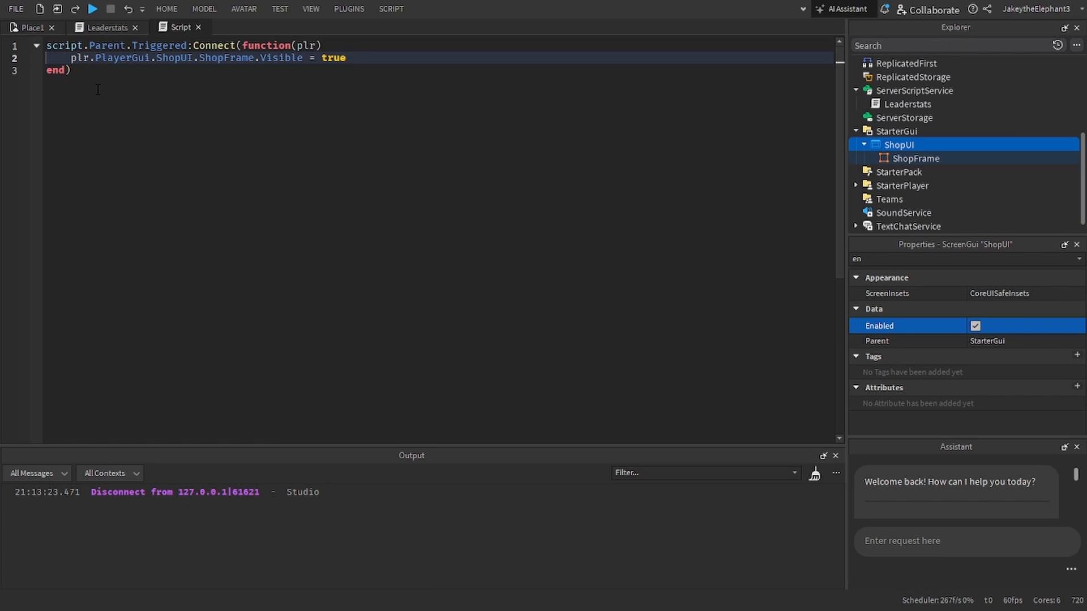
pyautogui.press('Return')
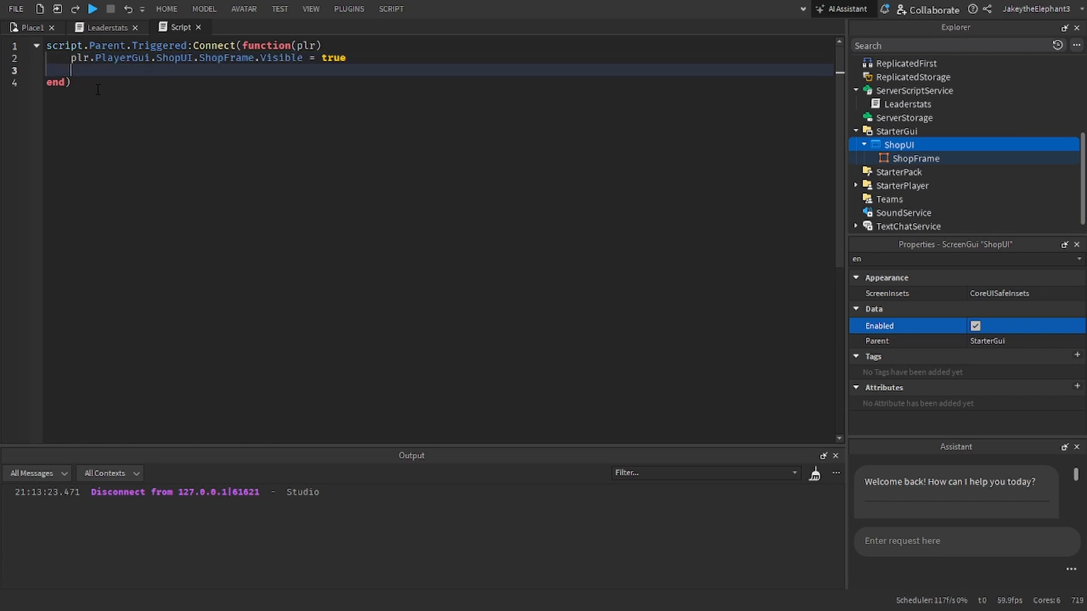
# Step: Playtest the place, trigger the shop part's proximity prompt to check the shop frame, and stop the test
pyautogui.click(107, 28)
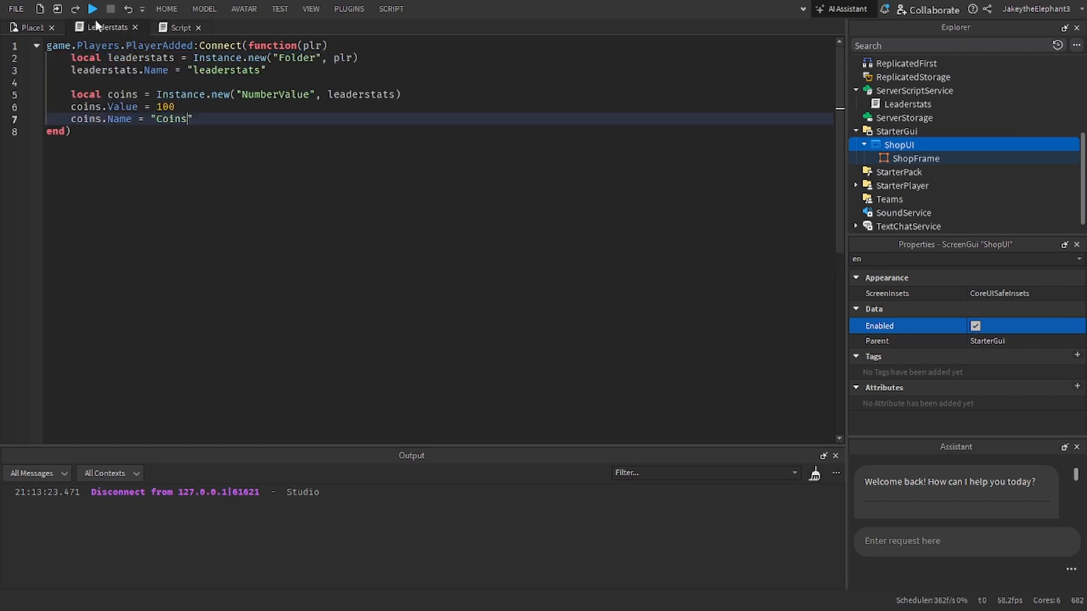
pyautogui.click(93, 9)
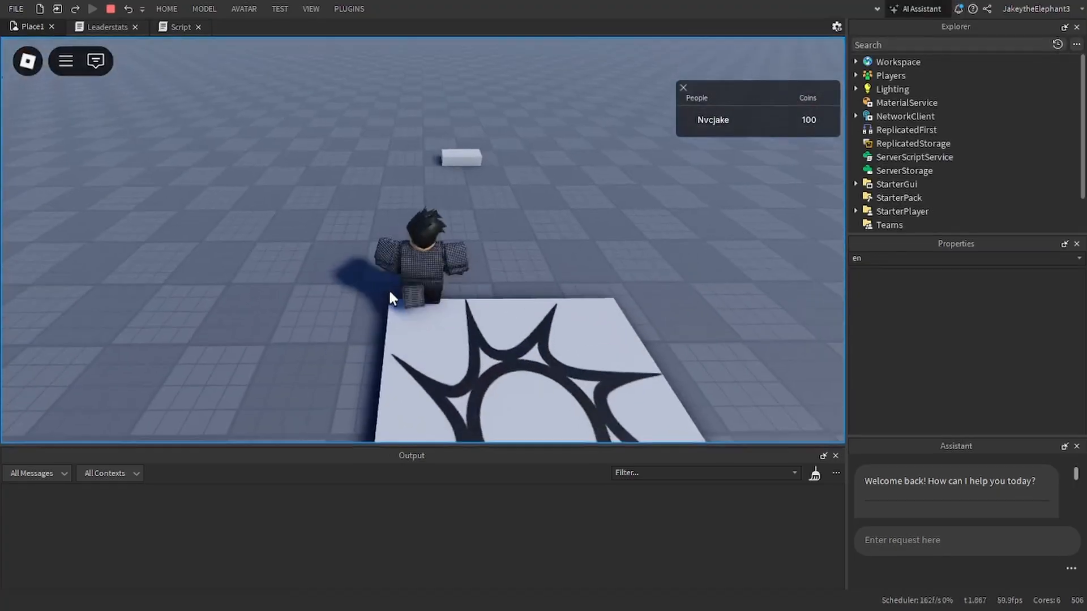
pyautogui.press('w')
pyautogui.moveTo(389, 292); pyautogui.dragTo(389, 293, button='right')
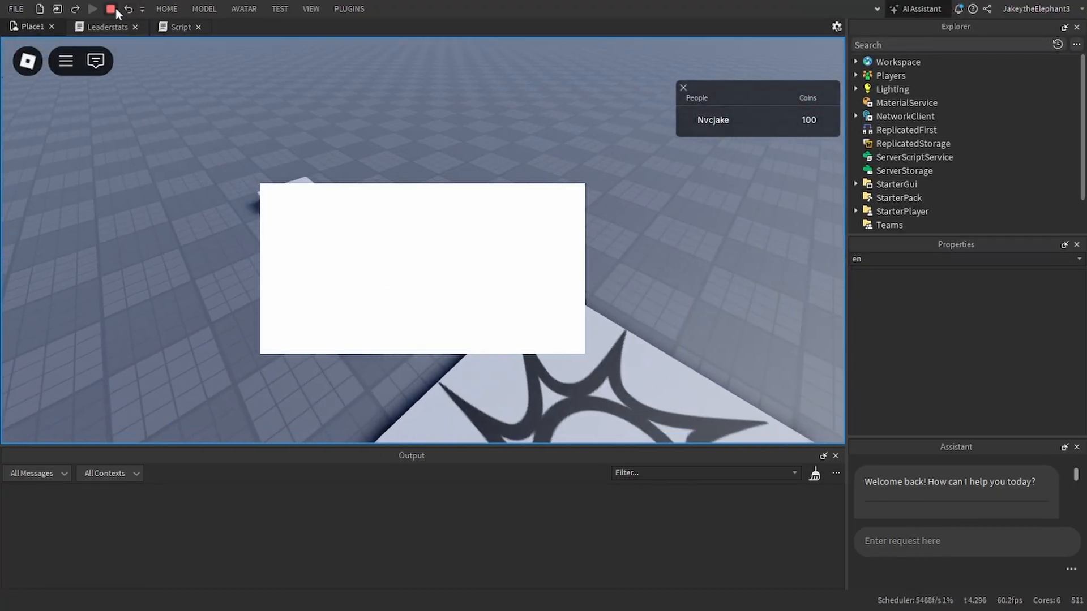
pyautogui.click(112, 8)
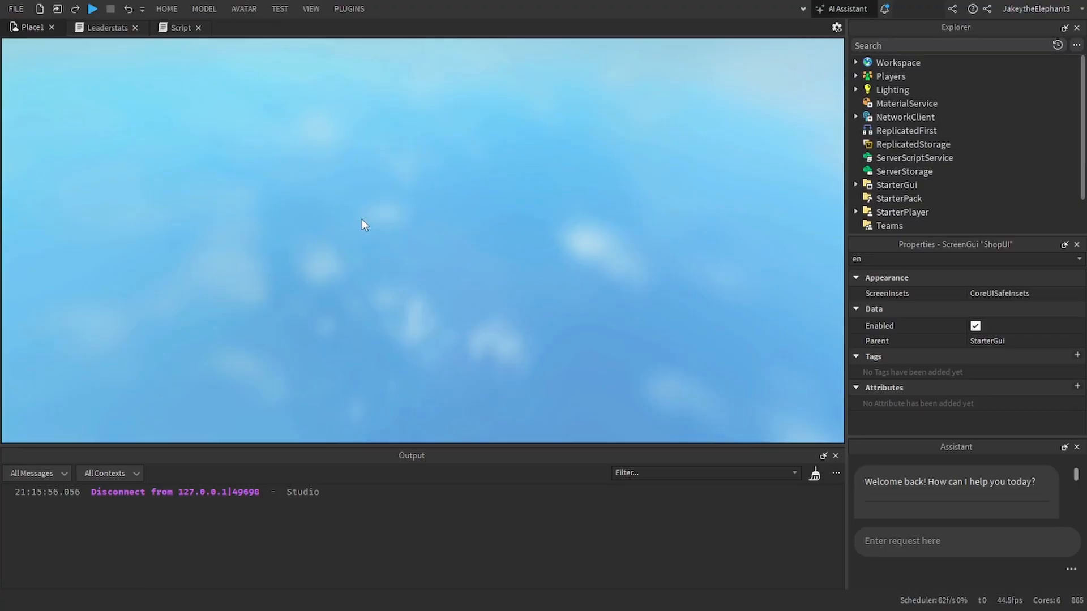
# Step: Check the HoldDuration property of the OpenShopProx proximity prompt on the shop part
pyautogui.scroll(5, 913, 121)
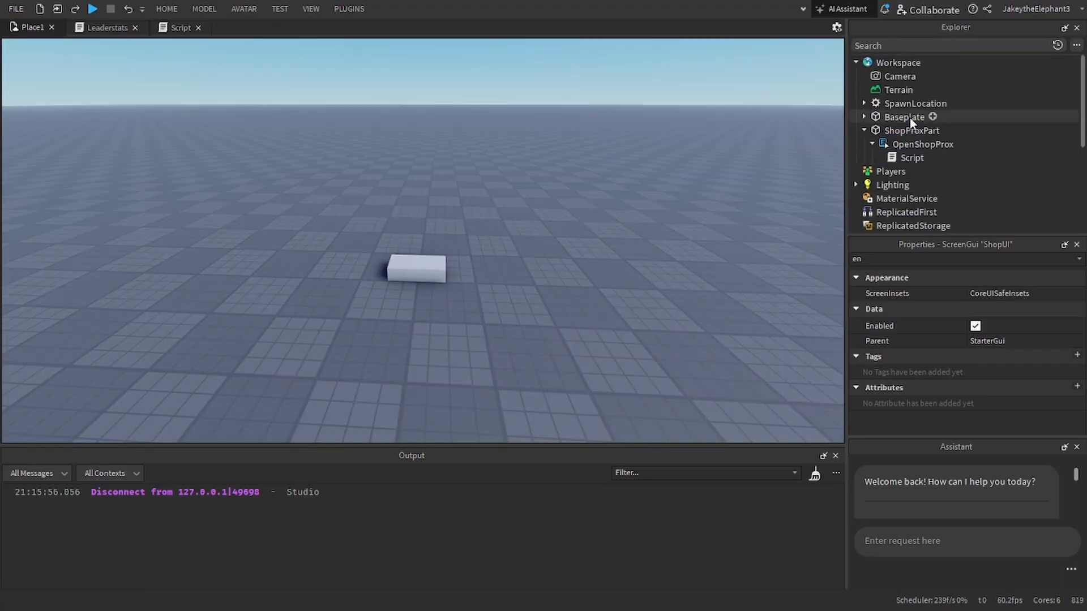
pyautogui.click(906, 145)
pyautogui.doubleClick(858, 258)
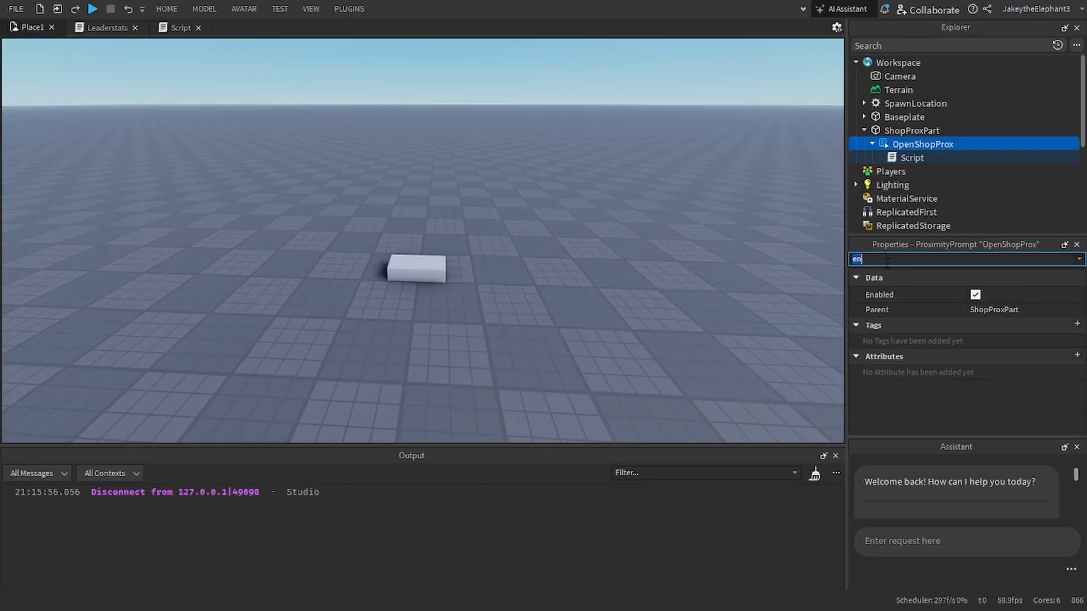
pyautogui.write('du')
pyautogui.click(986, 293)
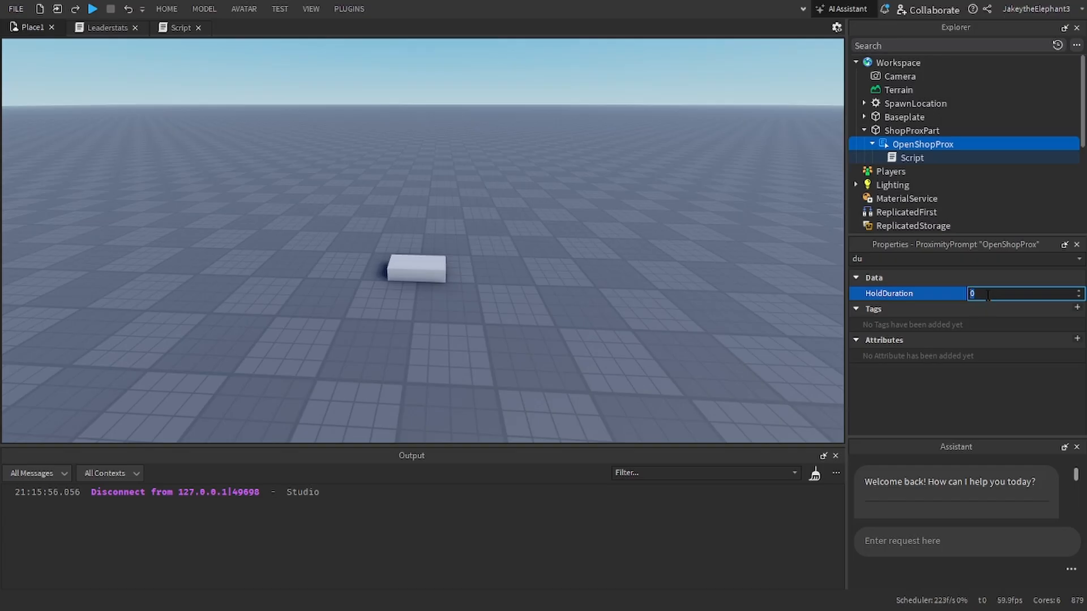
pyautogui.press('Return')
pyautogui.click(621, 244)
pyautogui.press('s')
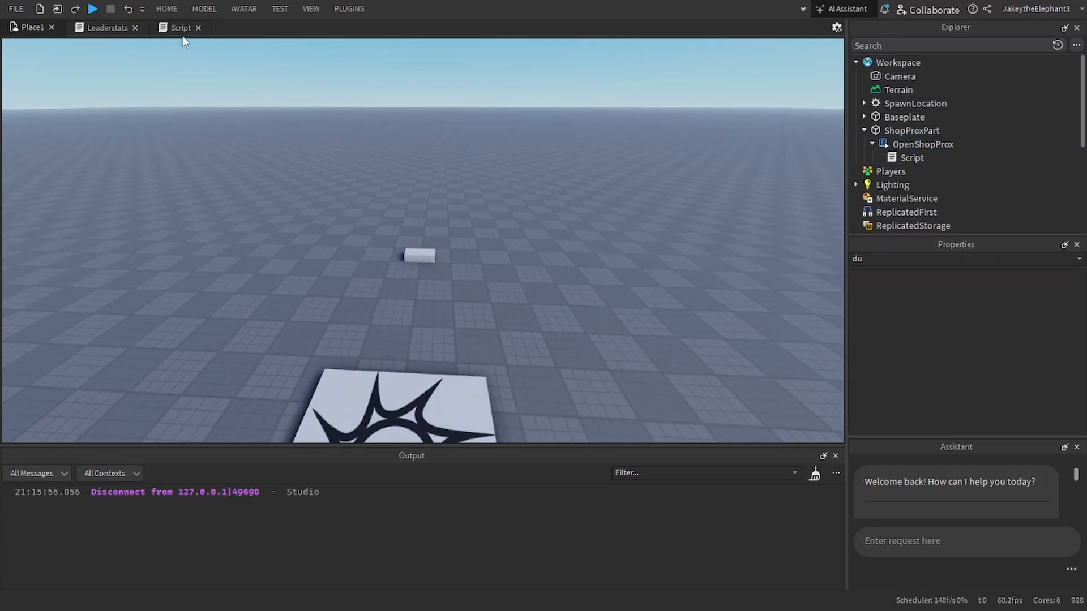
# Step: Delete the empty line in the prompt script's Triggered handler and review the Leaderstats script
pyautogui.click(180, 34)
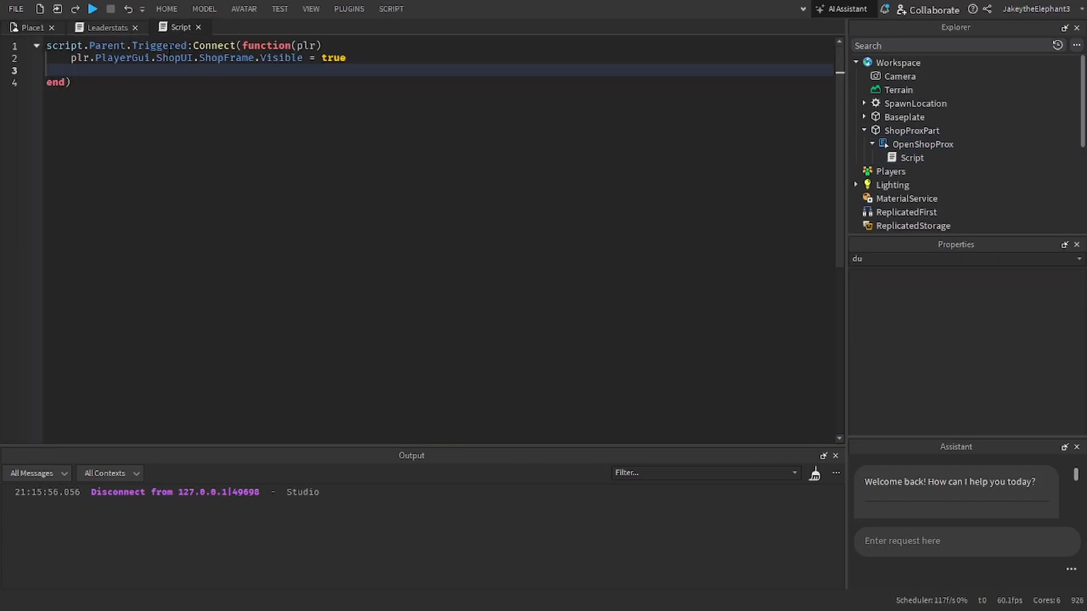
pyautogui.press('BackSpace')
pyautogui.click(107, 28)
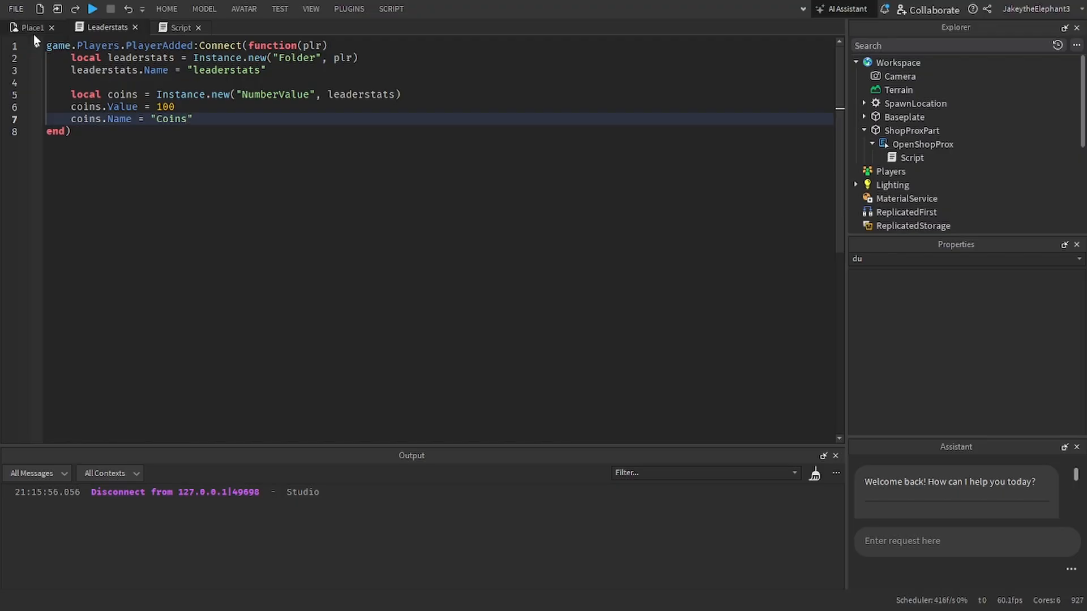
pyautogui.click(33, 31)
# Step: Turn on the Visible property of ShopFrame in ShopUI
pyautogui.scroll(-5, 917, 209)
pyautogui.click(911, 145)
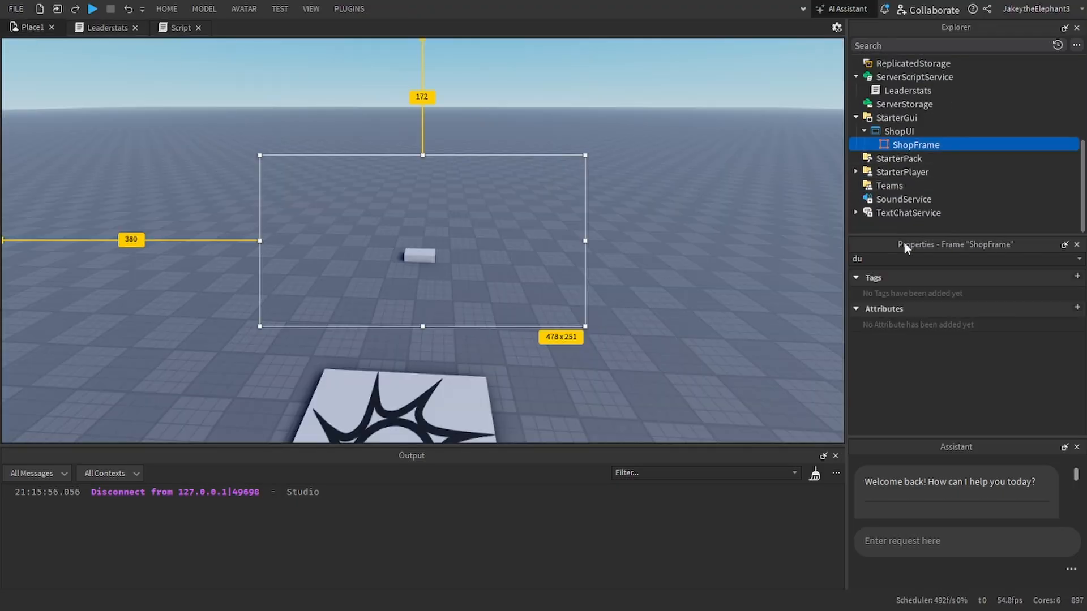
pyautogui.click(905, 259)
pyautogui.write('v')
pyautogui.click(976, 327)
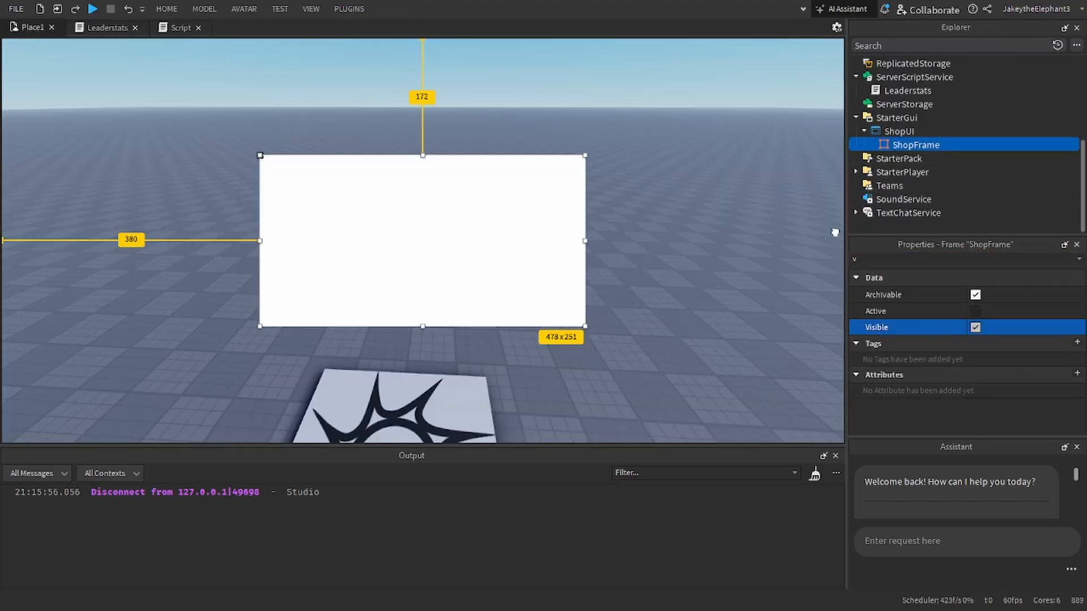
# Step: Add a UICorner to ShopFrame to round its corners
pyautogui.click(928, 148)
pyautogui.click(948, 145)
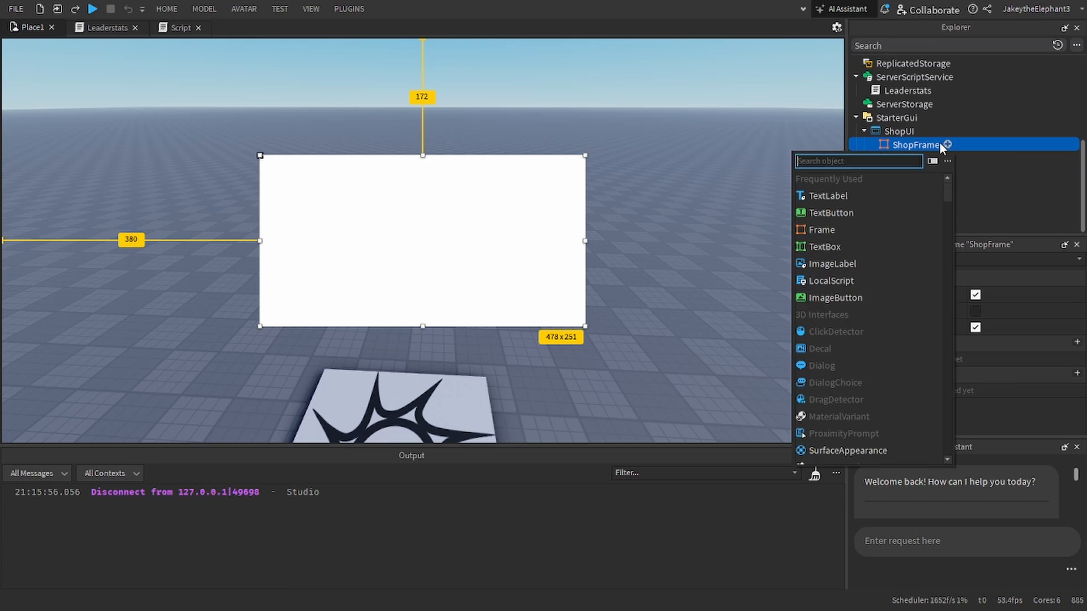
pyautogui.write('ui')
pyautogui.click(838, 194)
pyautogui.click(529, 214)
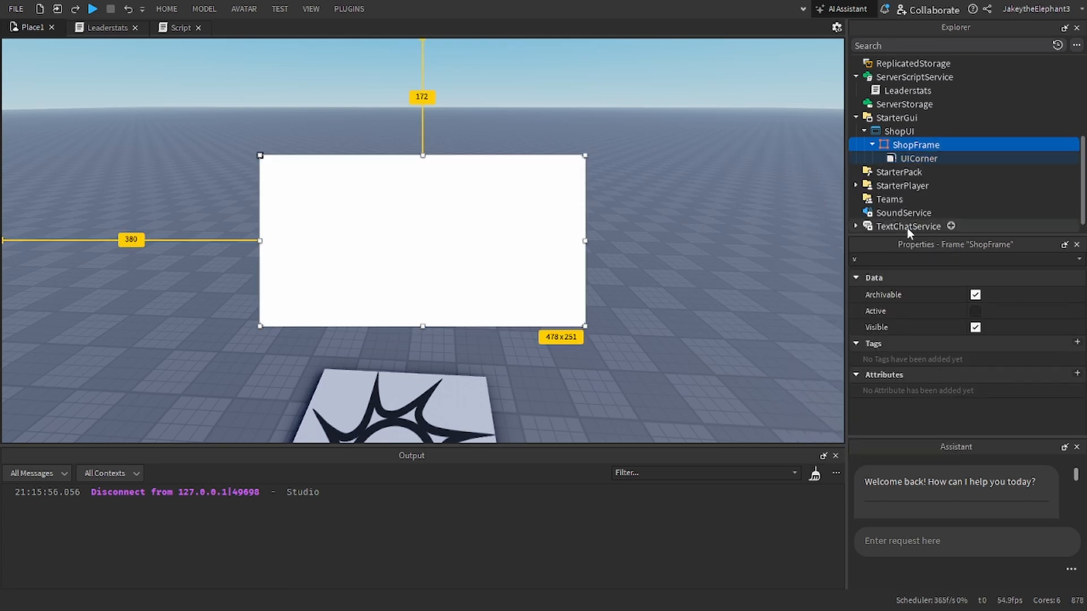
# Step: Set ShopFrame's BackgroundColor3 to dark grey [74, 74, 74]
pyautogui.click(906, 258)
pyautogui.write('bac')
pyautogui.click(974, 295)
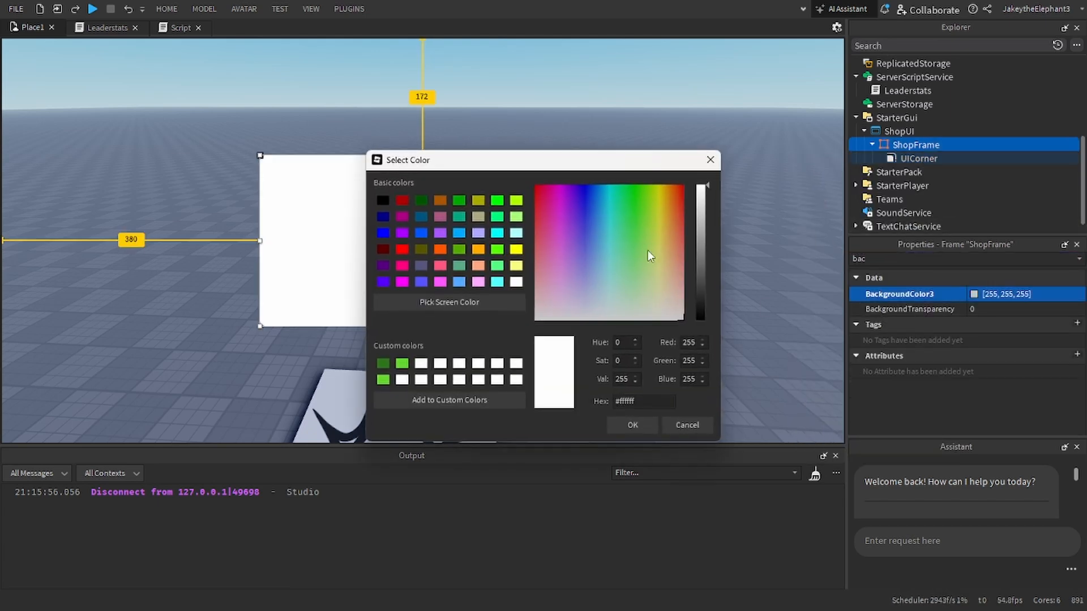
pyautogui.moveTo(705, 243); pyautogui.dragTo(701, 323)
pyautogui.click(650, 426)
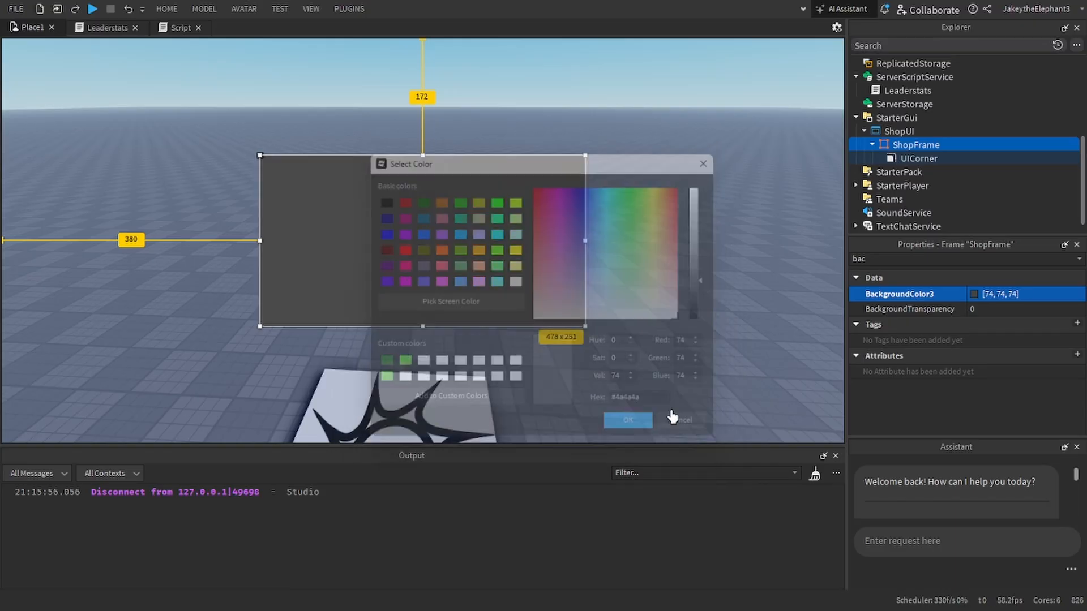
pyautogui.click(669, 418)
# Step: Insert a TextLabel in ShopUI and place it centred near the top of the shop frame
pyautogui.click(906, 146)
pyautogui.click(872, 145)
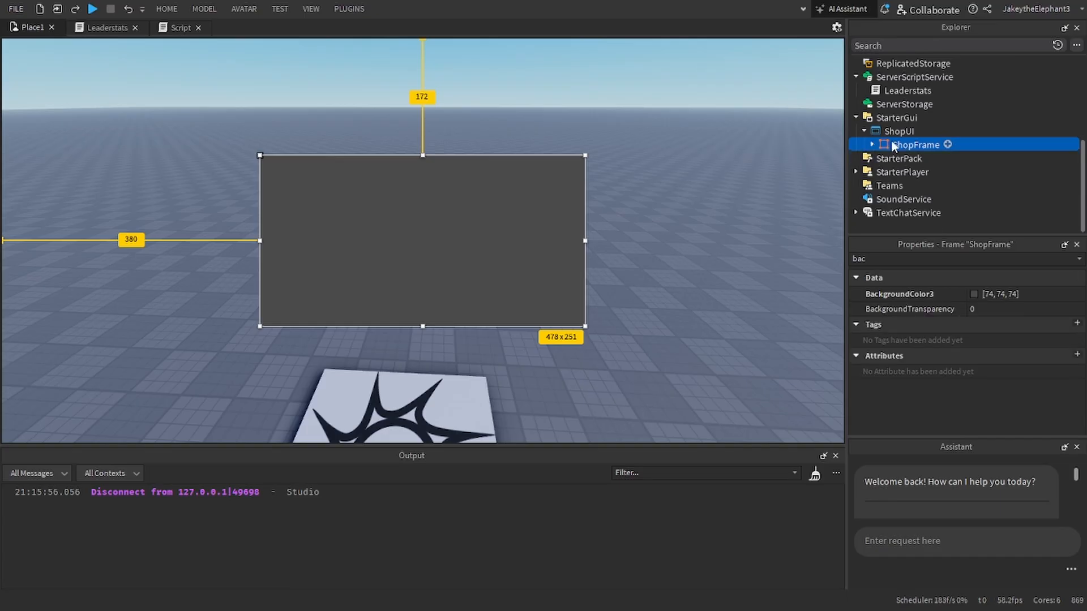
pyautogui.click(922, 131)
pyautogui.click(802, 215)
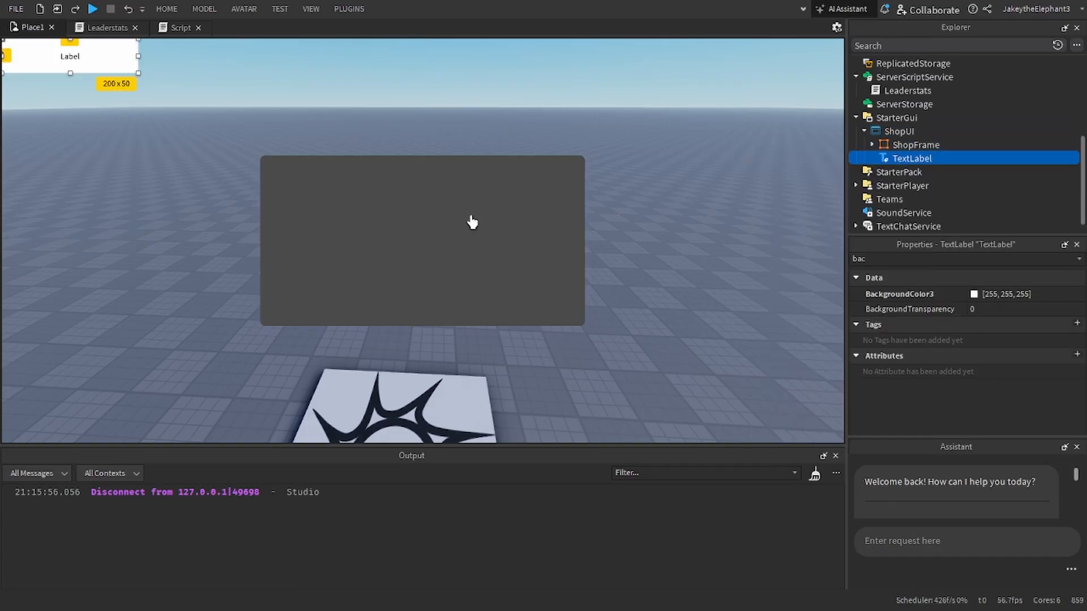
pyautogui.moveTo(76, 53); pyautogui.dragTo(428, 176)
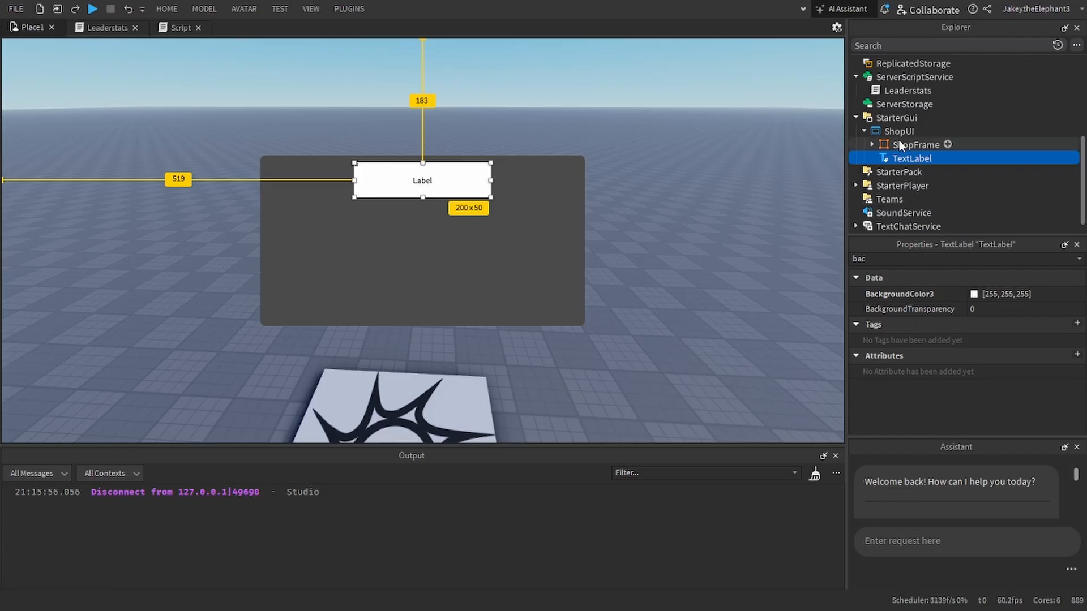
# Step: Give the TextLabel a duplicate of the frame's UICorner and make the label a child of ShopFrame
pyautogui.click(872, 145)
pyautogui.click(902, 162)
pyautogui.hotkey('ctrl', 'd')
pyautogui.moveTo(903, 168); pyautogui.dragTo(903, 146)
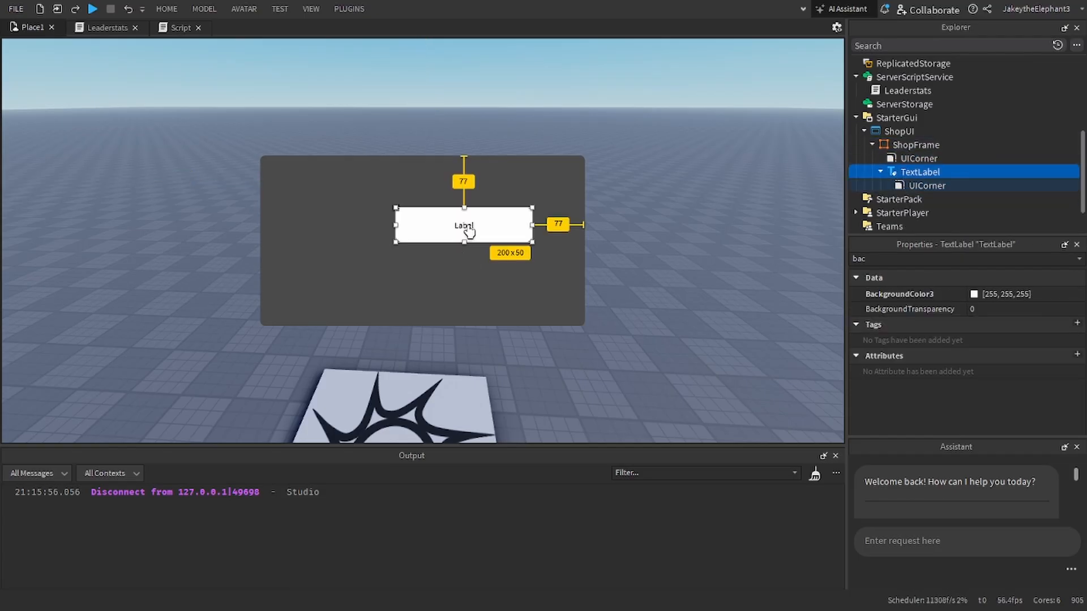
# Step: Reposition the TextLabel centred near the frame's upper edge and set its BackgroundTransparency to 1
pyautogui.moveTo(470, 231); pyautogui.dragTo(429, 189)
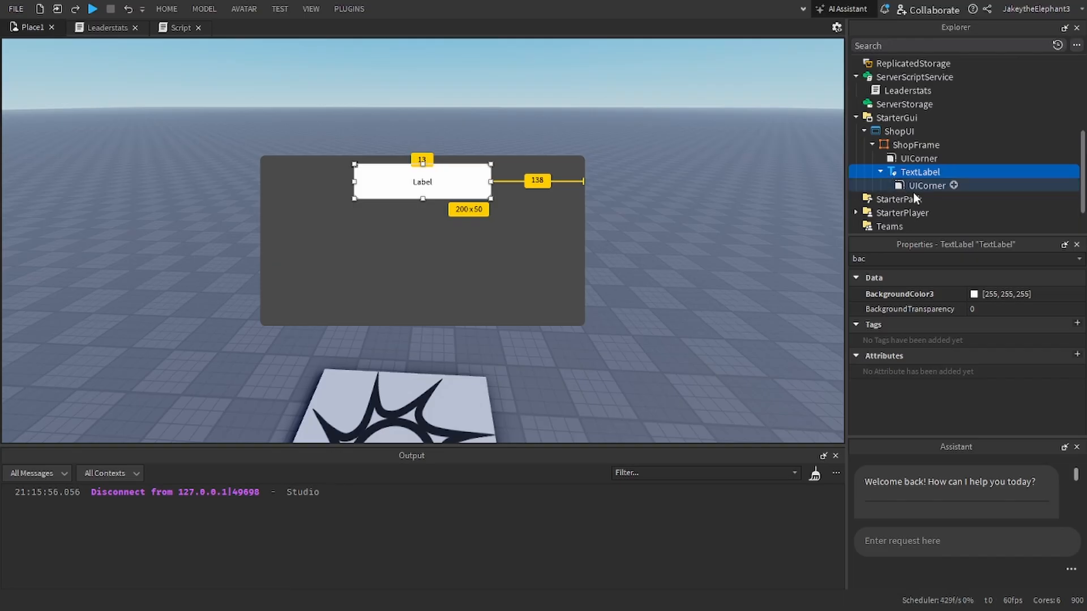
pyautogui.click(972, 308)
pyautogui.write('1')
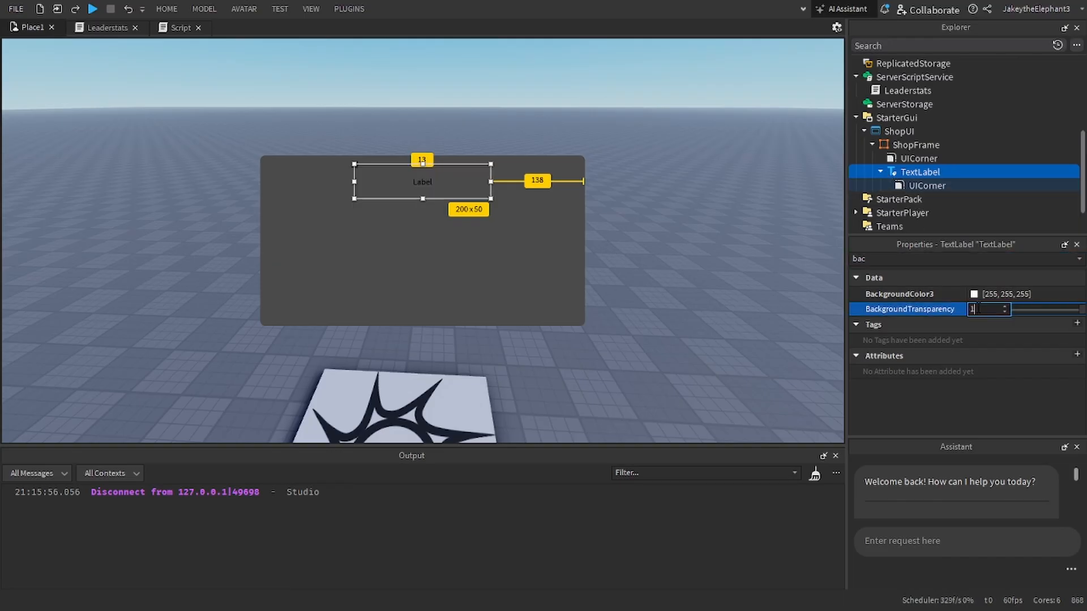
# Step: Rename the TextLabel inside ShopFrame as ShopLabel
pyautogui.doubleClick(905, 259)
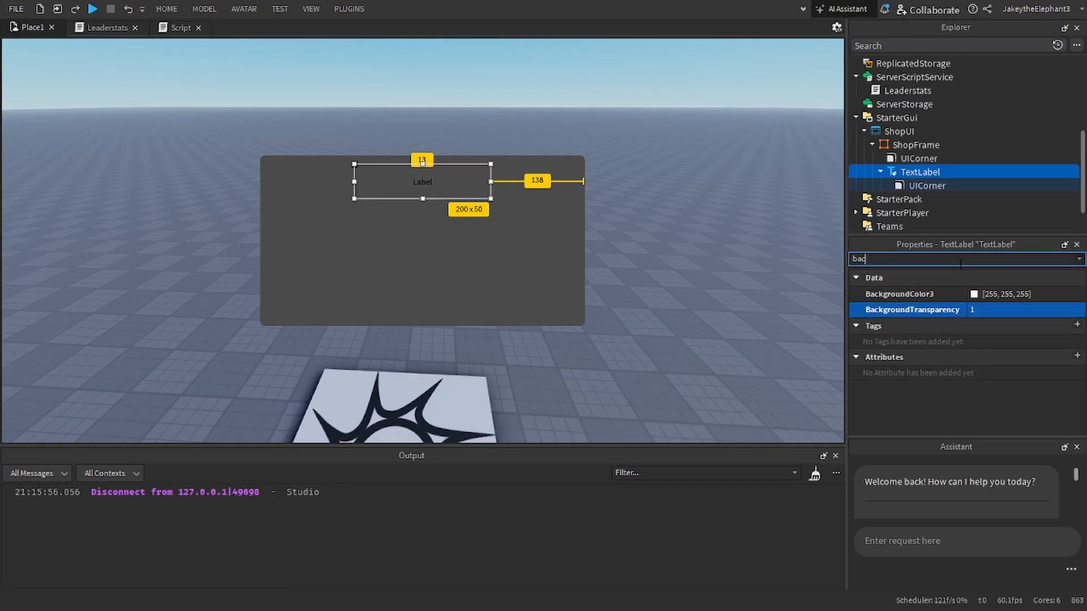
pyautogui.press('BackSpace')
pyautogui.scroll(-6, 1031, 394)
pyautogui.scroll(1, 1025, 369)
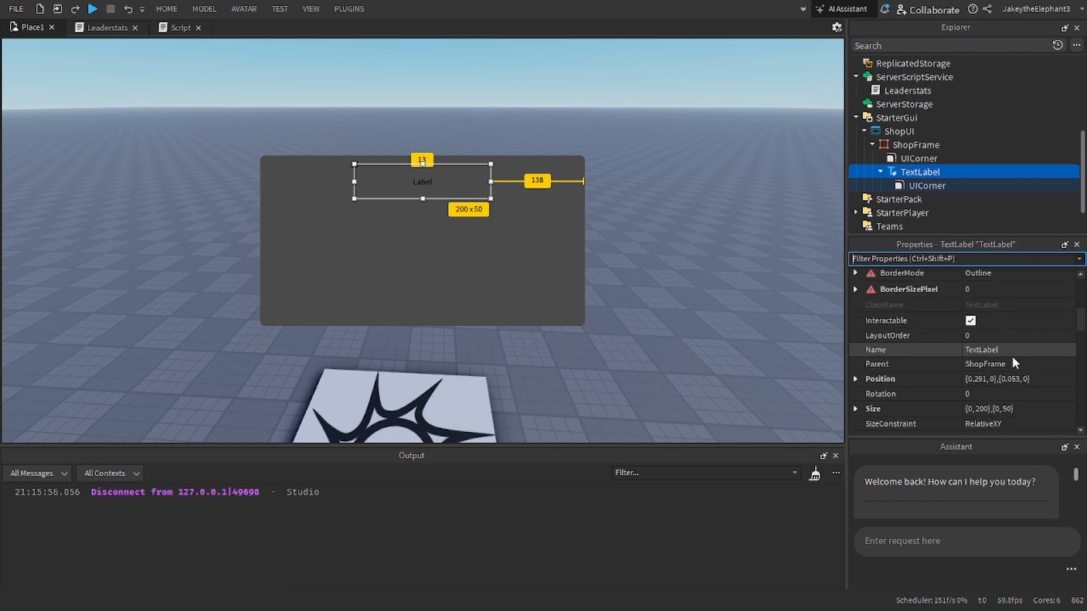
pyautogui.click(981, 349)
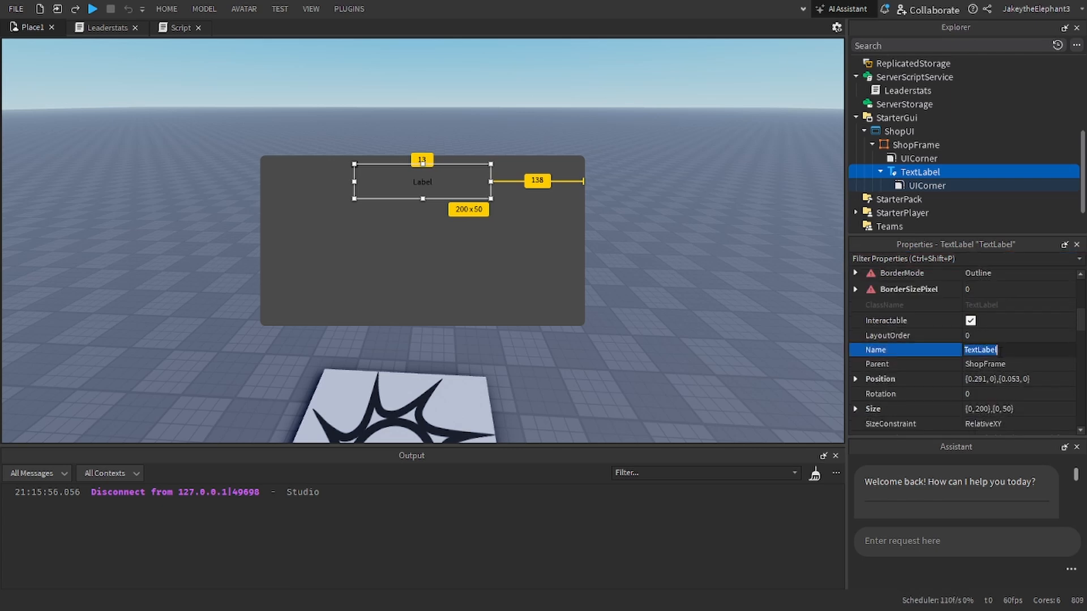
pyautogui.write('ShopLaberl')
pyautogui.press('Return')
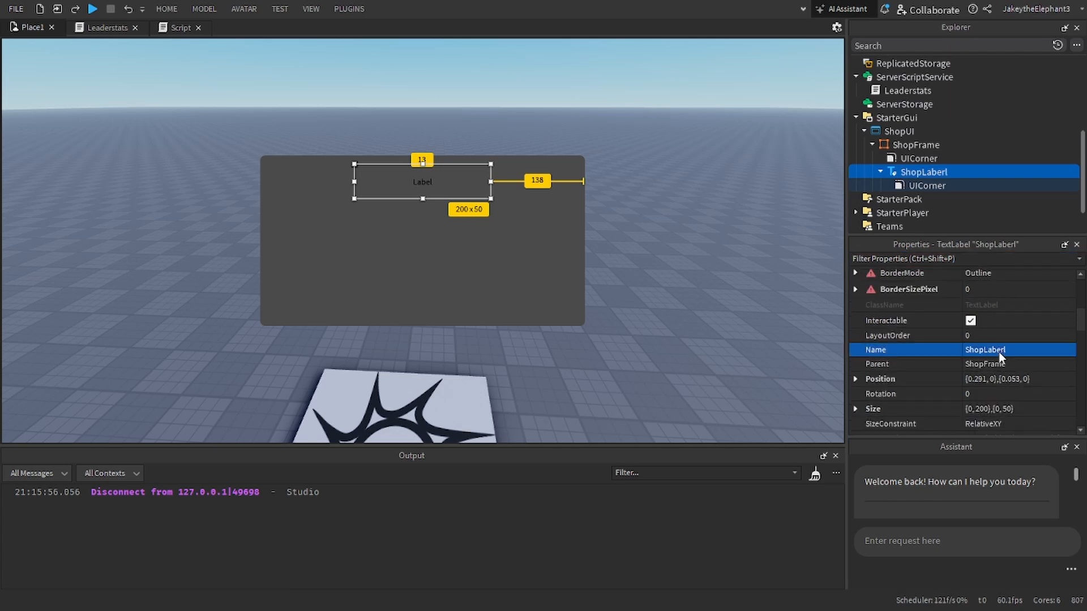
pyautogui.click(1008, 350)
pyautogui.click(1003, 349)
pyautogui.press('BackSpace')
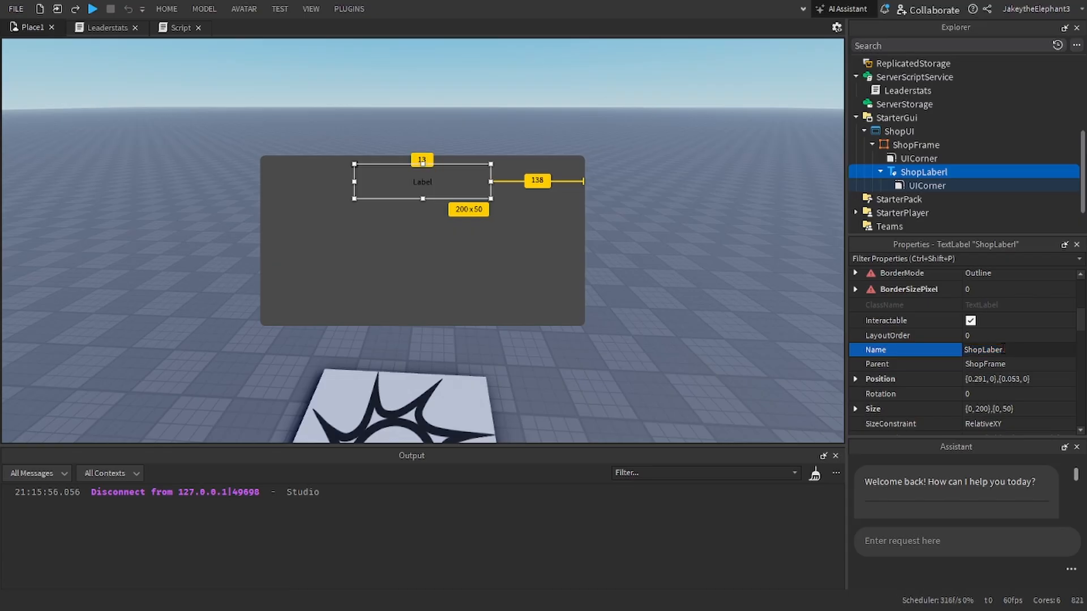
pyautogui.press('BackSpace')
pyautogui.write('l')
pyautogui.press('Return')
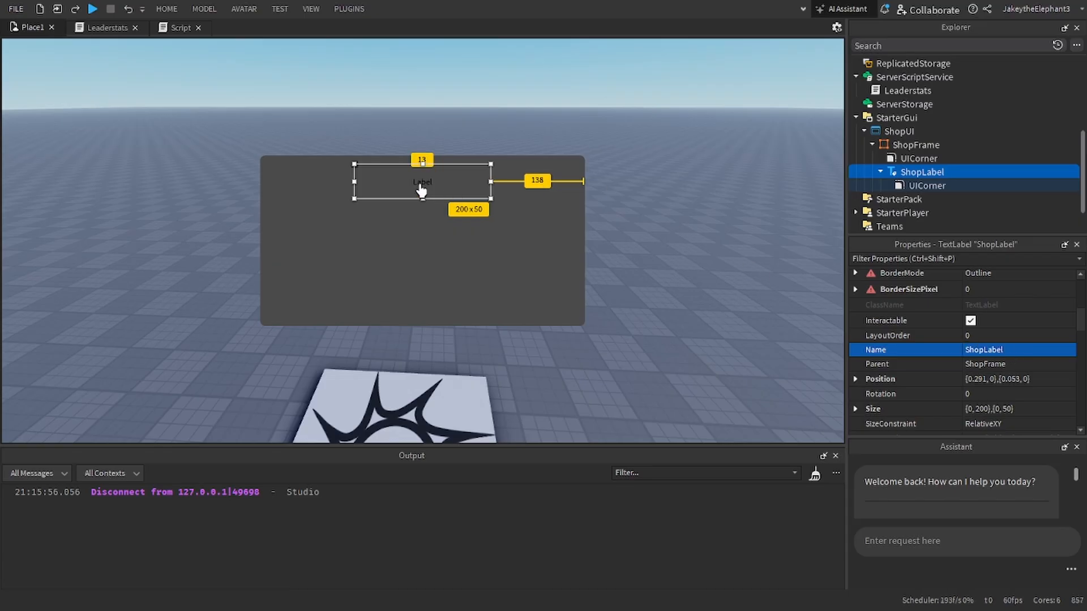
# Step: Move ShopLabel up against the frame's top edge and set its text to Shop
pyautogui.moveTo(422, 191); pyautogui.dragTo(422, 180)
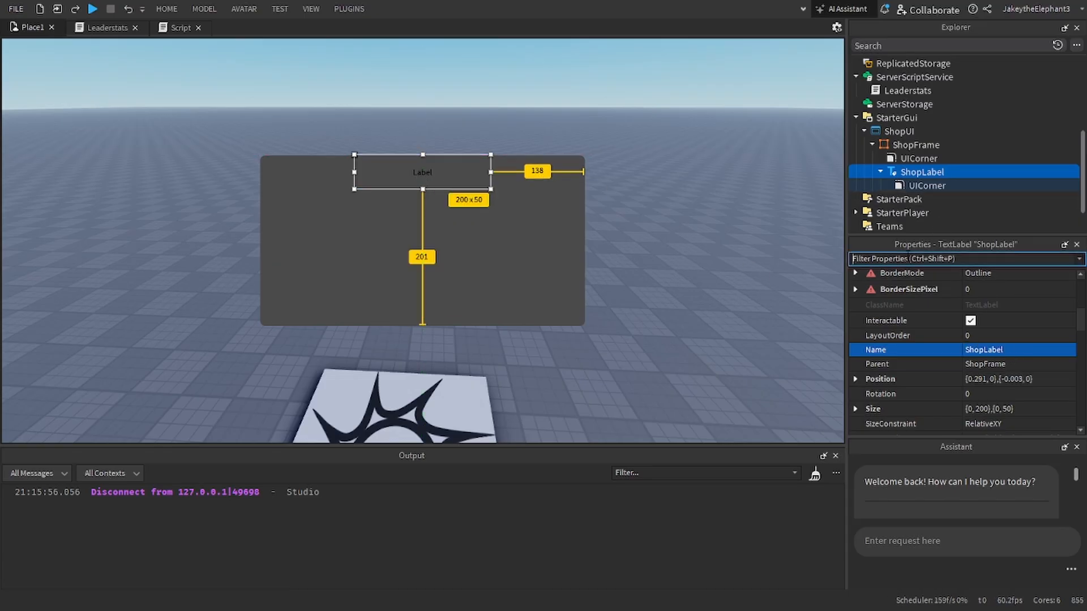
pyautogui.write('text')
pyautogui.scroll(3, 970, 318)
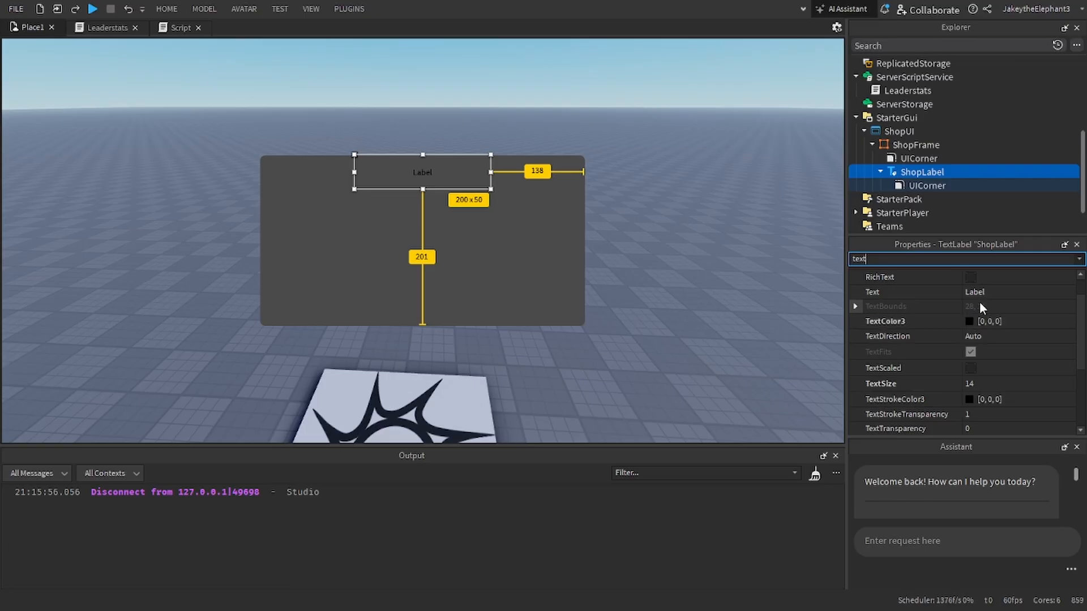
pyautogui.click(978, 292)
pyautogui.write('Shop')
pyautogui.press('Return')
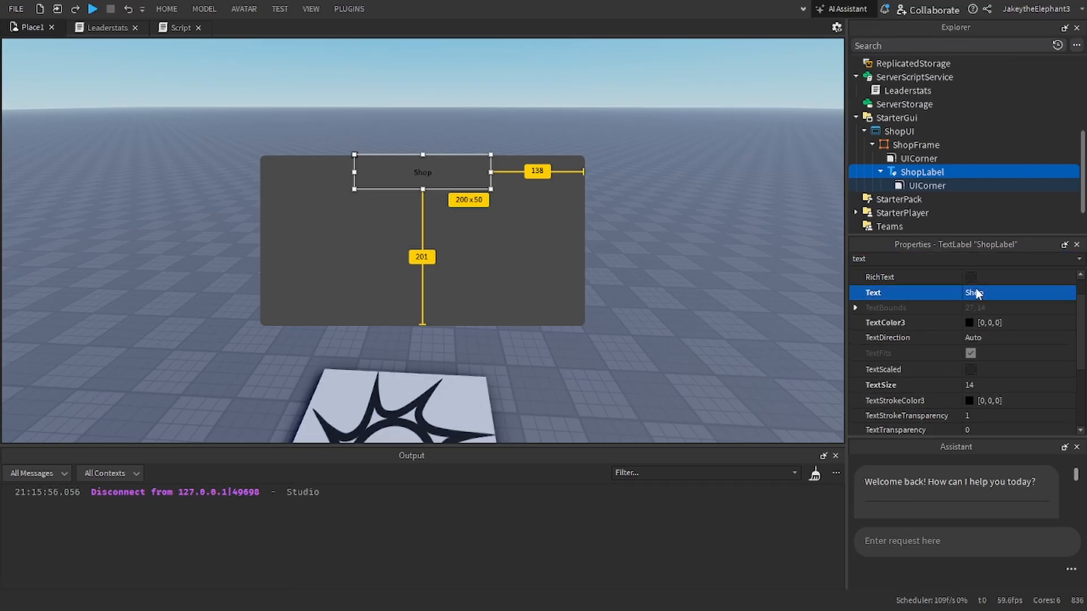
# Step: Enable TextScaled on ShopLabel and change its FontFace to Fredoka One
pyautogui.click(970, 369)
pyautogui.scroll(2, 970, 356)
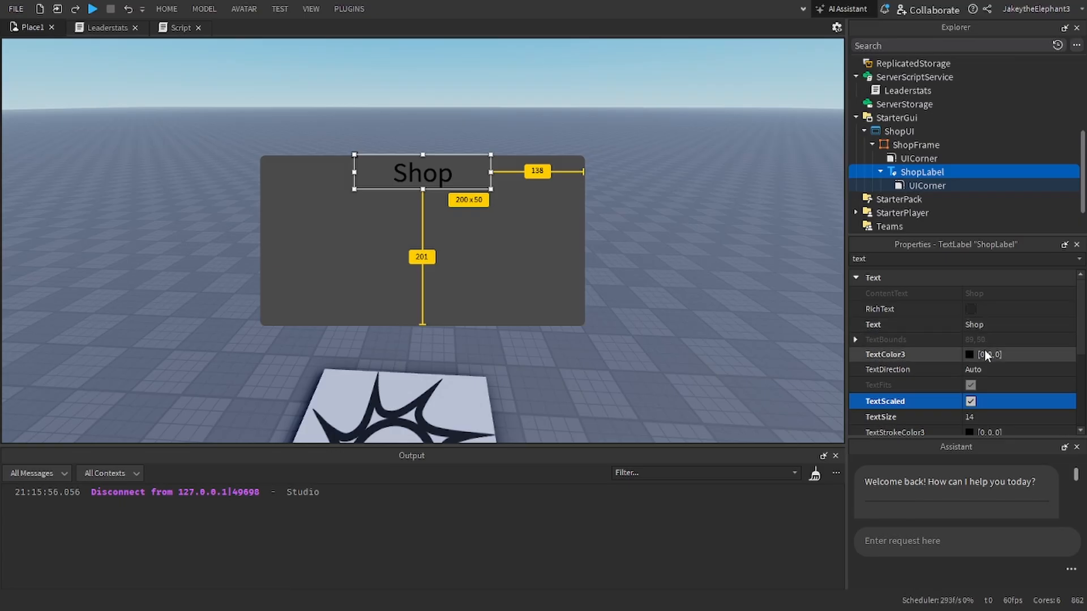
pyautogui.doubleClick(936, 259)
pyautogui.press('BackSpace')
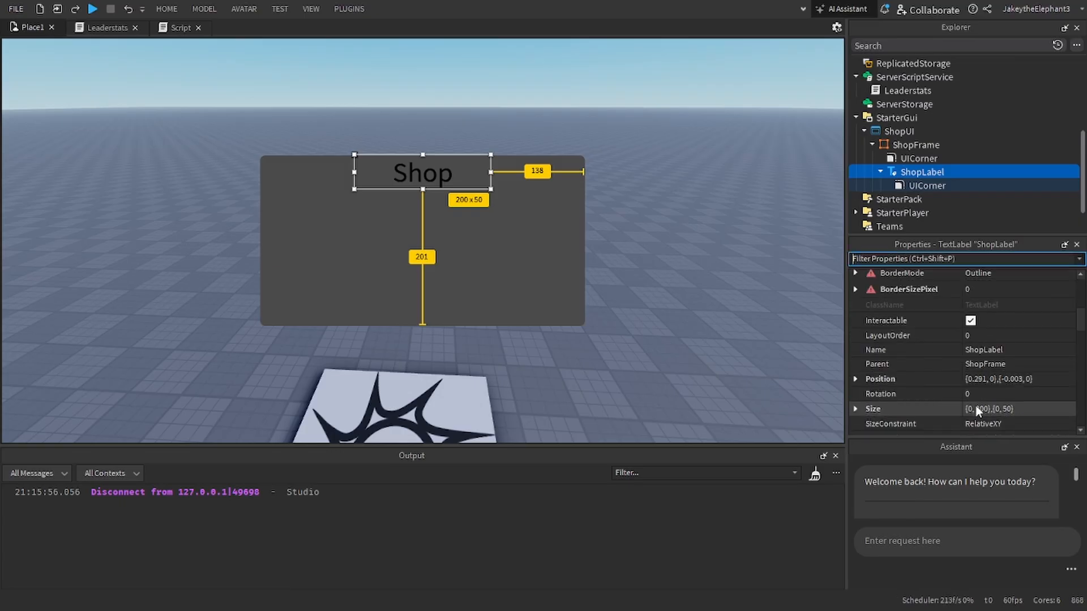
pyautogui.scroll(-5, 988, 354)
pyautogui.scroll(-5, 985, 352)
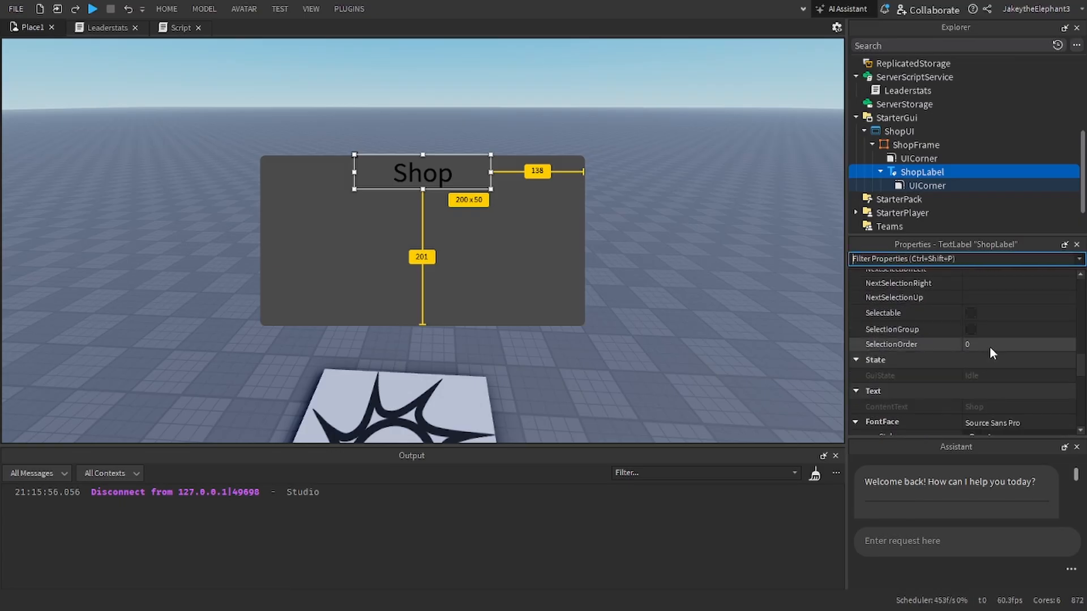
pyautogui.click(992, 305)
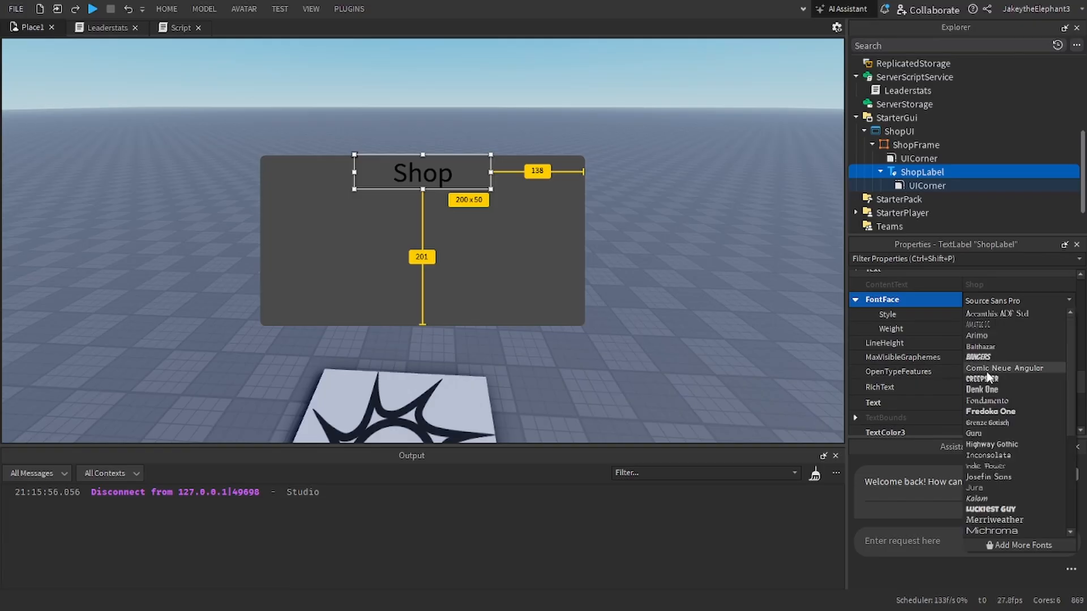
pyautogui.click(981, 403)
pyautogui.click(768, 202)
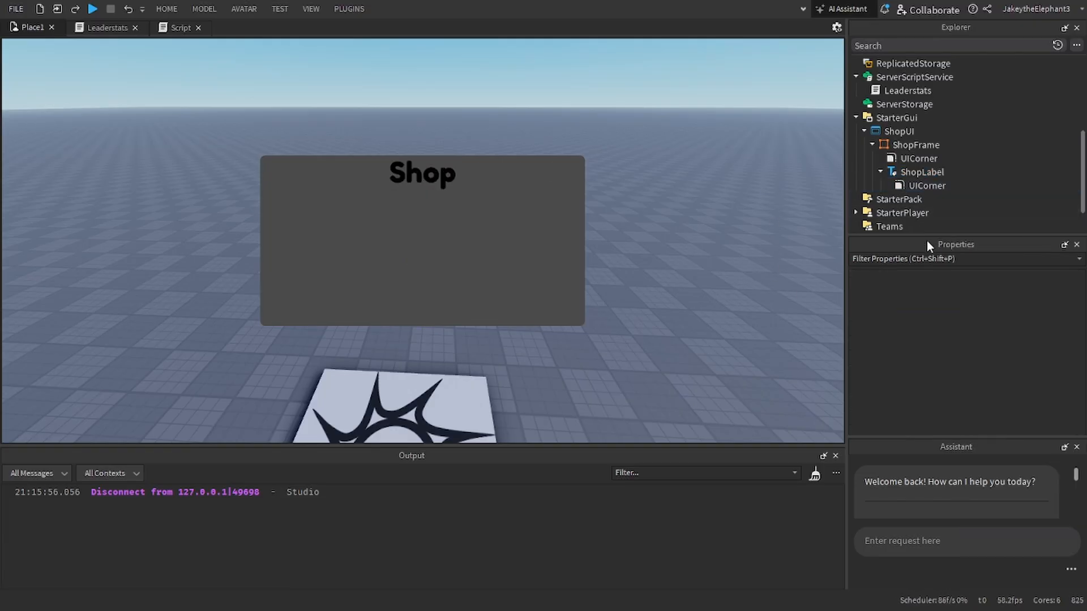
pyautogui.click(906, 172)
pyautogui.click(903, 182)
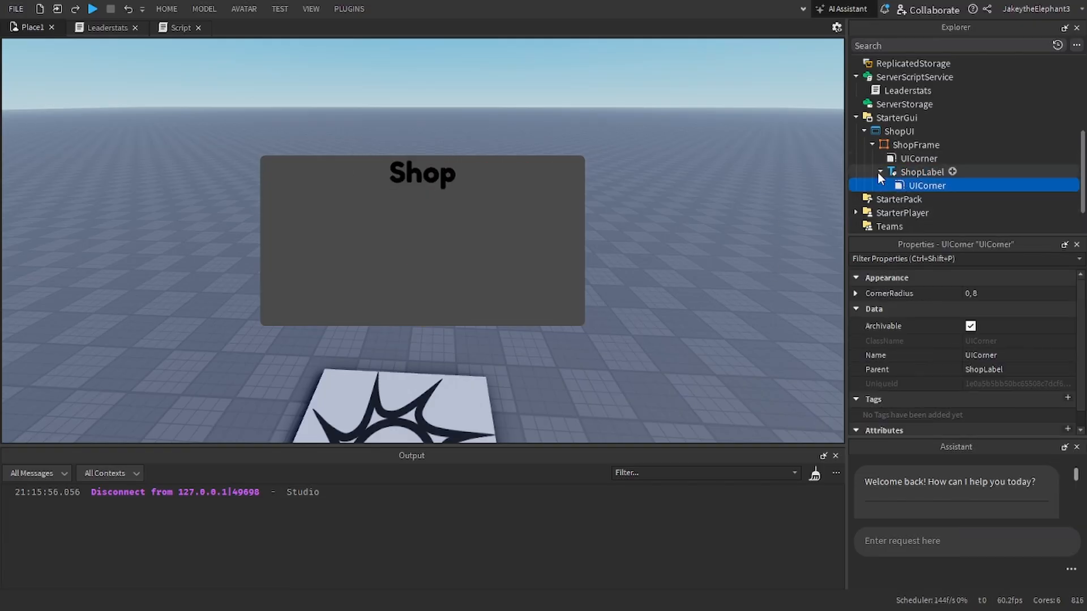
pyautogui.click(879, 171)
pyautogui.click(898, 172)
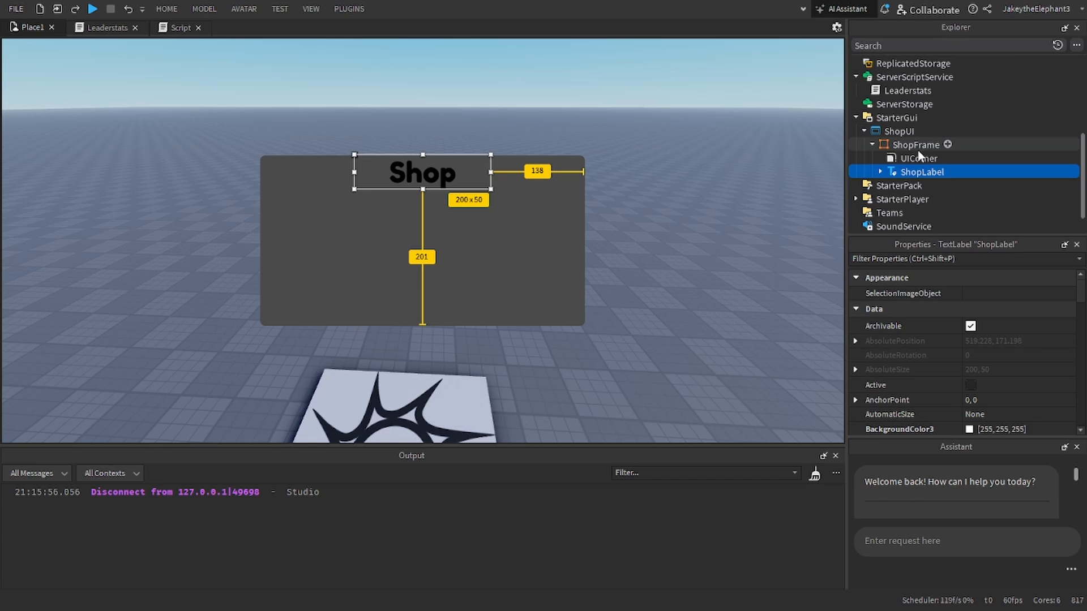
pyautogui.click(912, 146)
pyautogui.click(906, 170)
pyautogui.click(905, 159)
pyautogui.click(905, 142)
pyautogui.click(905, 160)
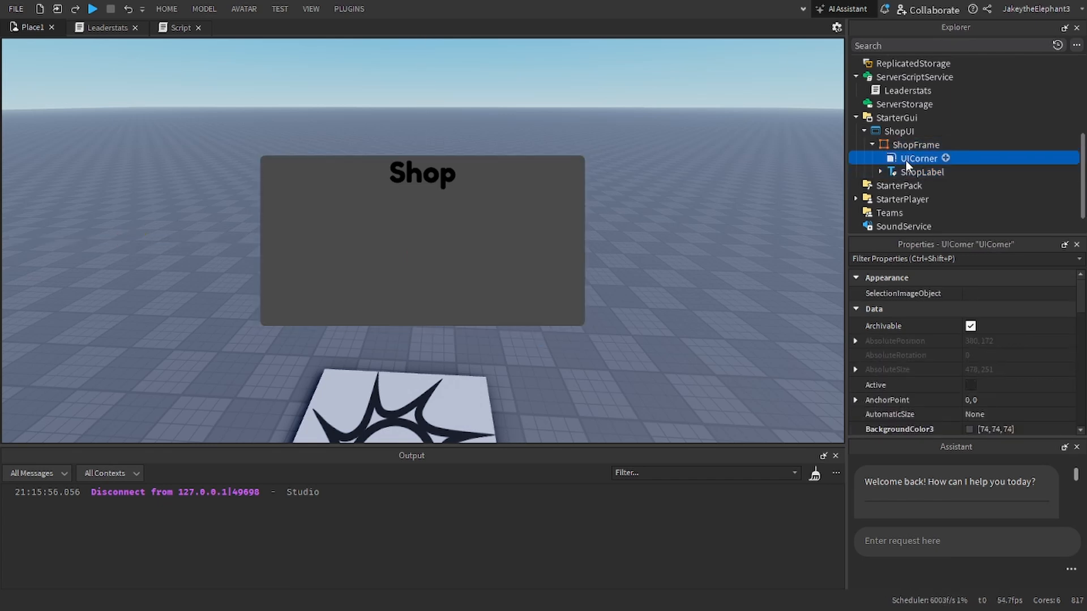
# Step: Add a ScrollingFrame inside ShopFrame
pyautogui.click(905, 169)
pyautogui.click(899, 145)
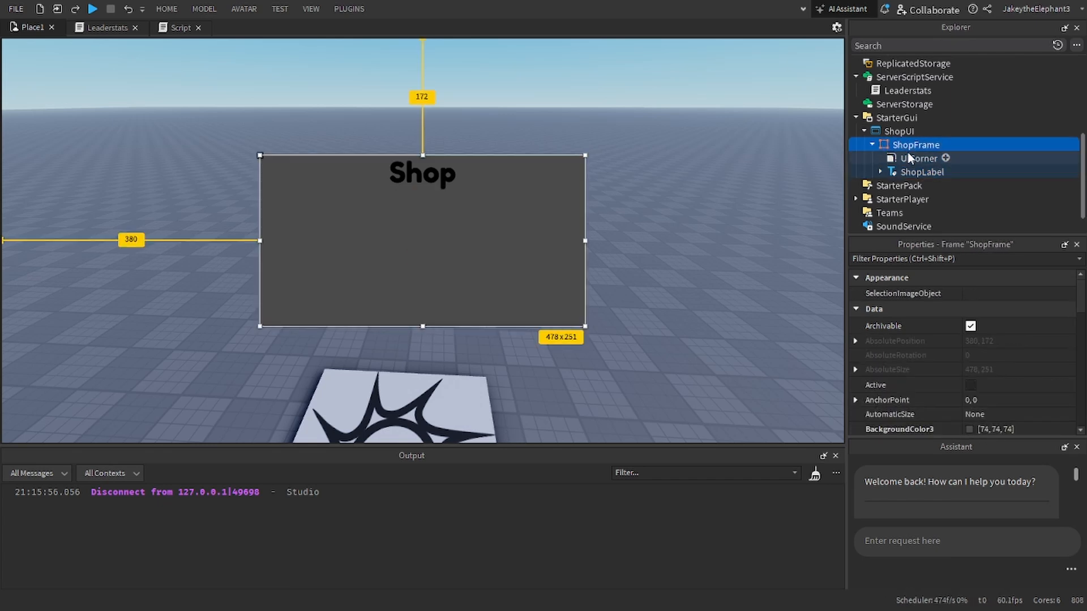
pyautogui.click(906, 159)
pyautogui.click(914, 145)
pyautogui.click(947, 145)
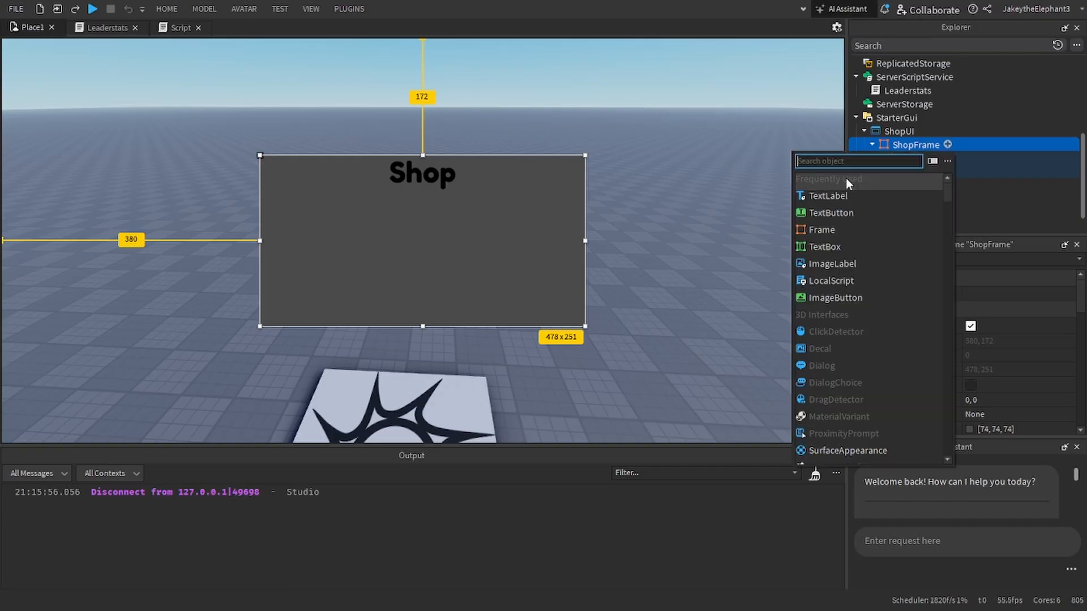
pyautogui.write('sc')
pyautogui.click(817, 213)
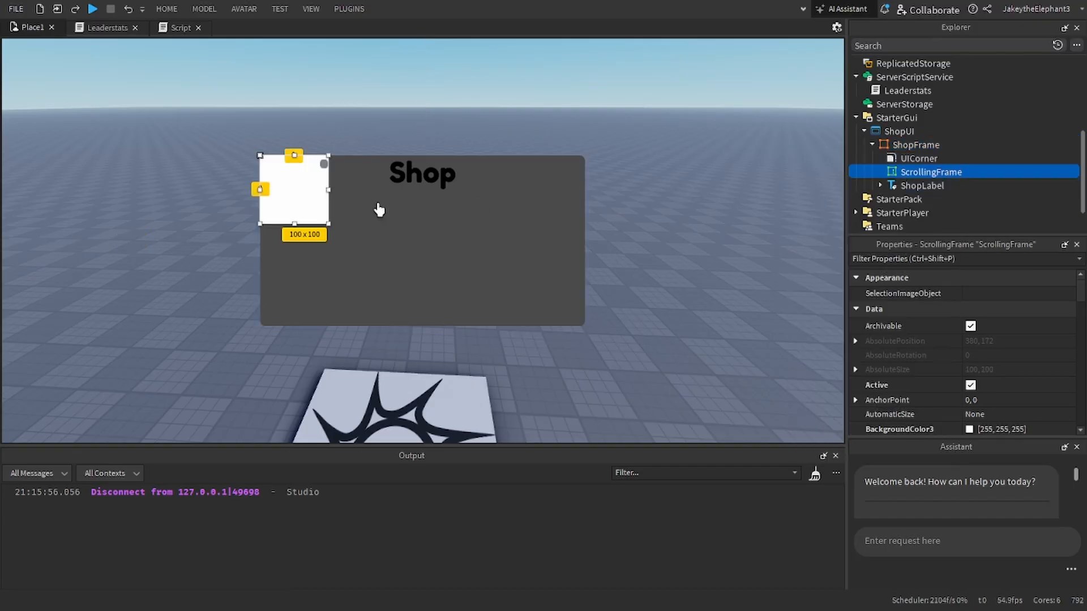
# Step: Resize the ScrollingFrame to about 438 by 169 pixels and place it centred beneath the Shop title
pyautogui.moveTo(289, 202); pyautogui.dragTo(570, 311)
pyautogui.click(434, 199)
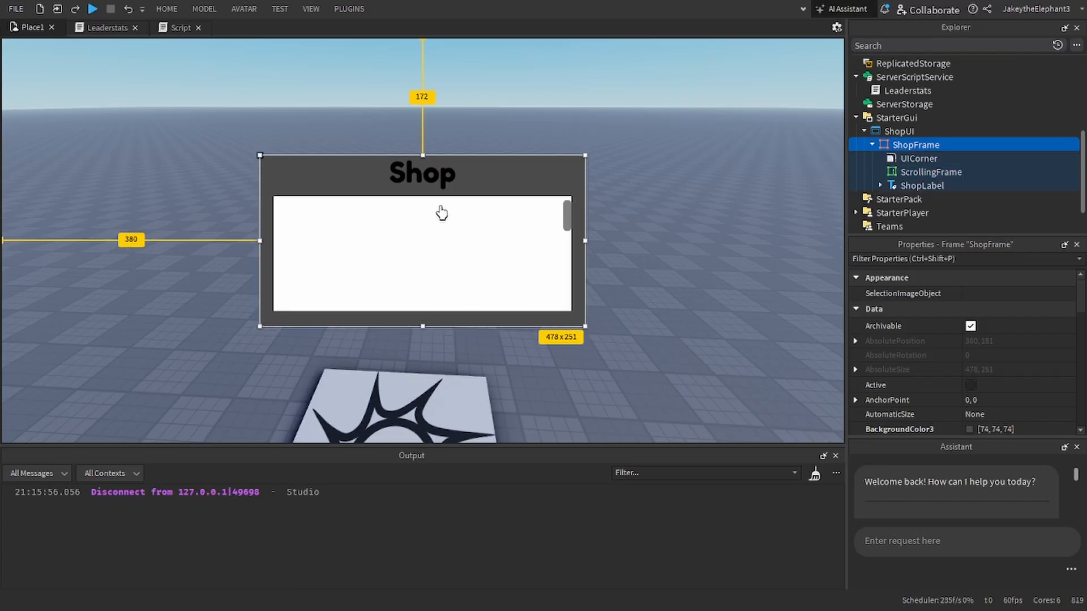
pyautogui.moveTo(441, 211); pyautogui.dragTo(438, 209)
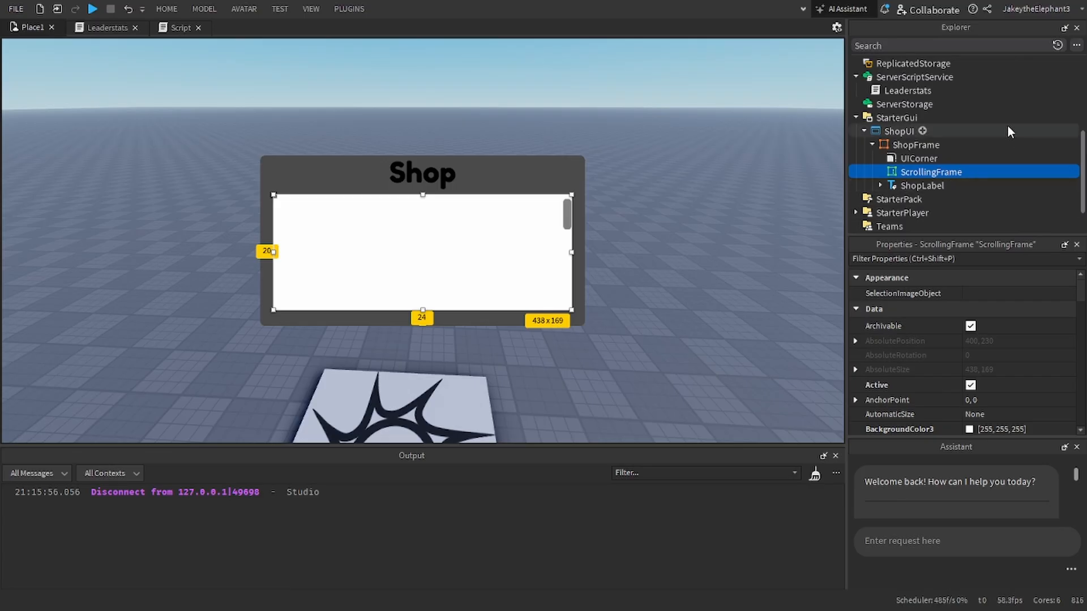
# Step: Set the ScrollingFrame's BackgroundTransparency to 1
pyautogui.moveTo(983, 177)
pyautogui.click(895, 259)
pyautogui.write('bac')
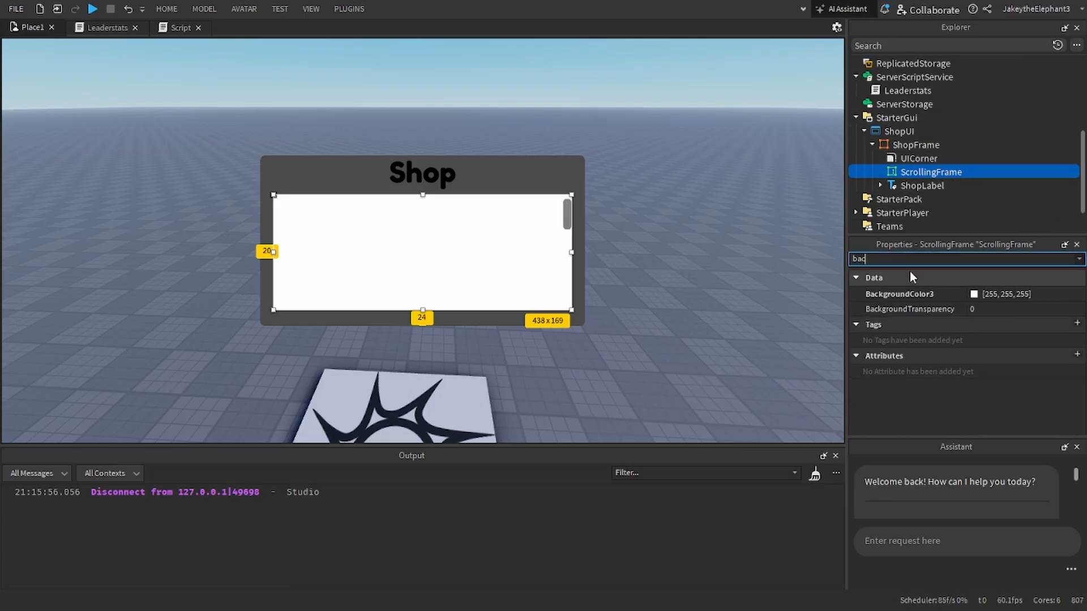
pyautogui.click(988, 310)
pyautogui.write('1')
# Step: Add a Frame inside the ScrollingFrame
pyautogui.click(922, 160)
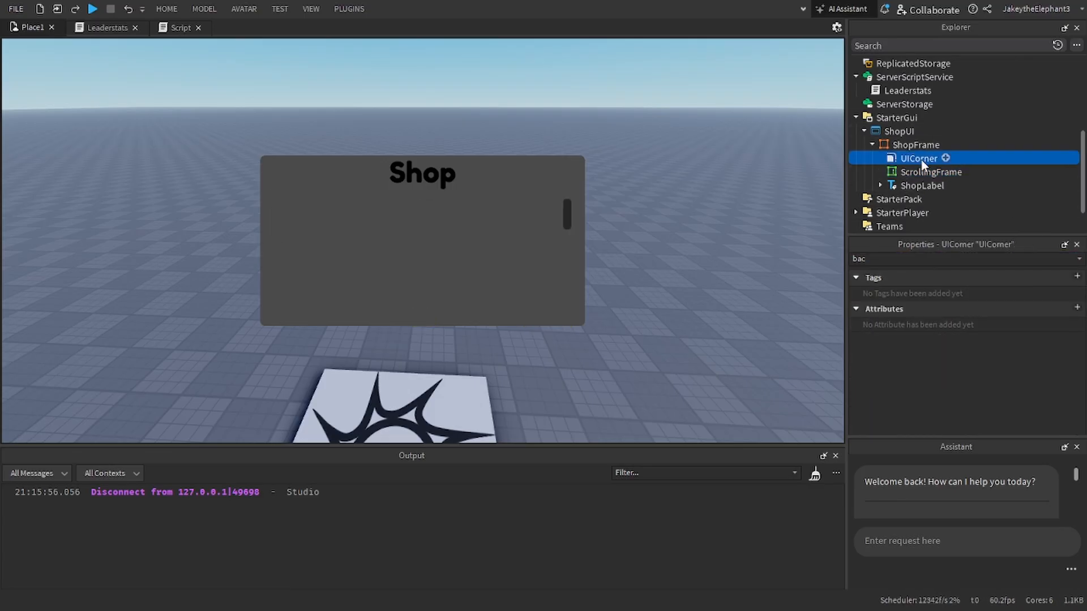
pyautogui.click(926, 146)
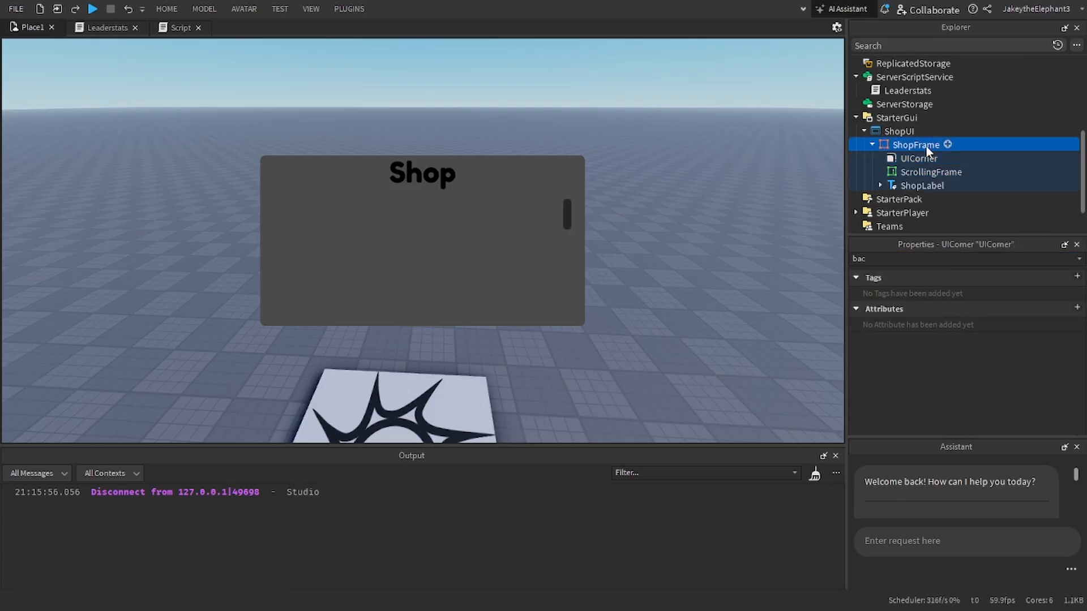
pyautogui.click(972, 172)
pyautogui.click(844, 255)
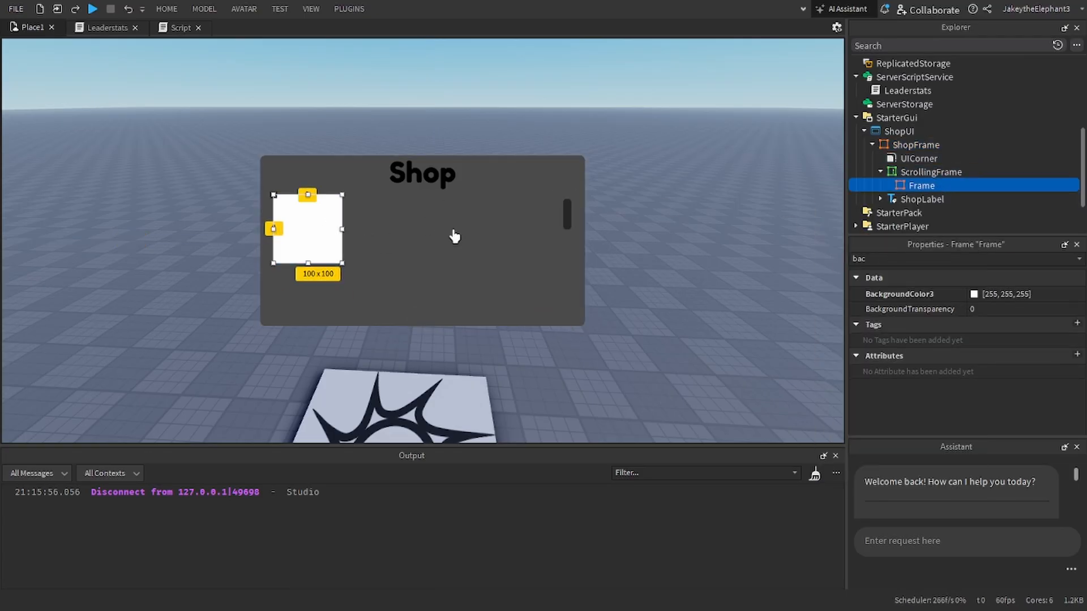
# Step: Set the ScrollingFrame's BackgroundTransparency to 0.9
pyautogui.click(911, 171)
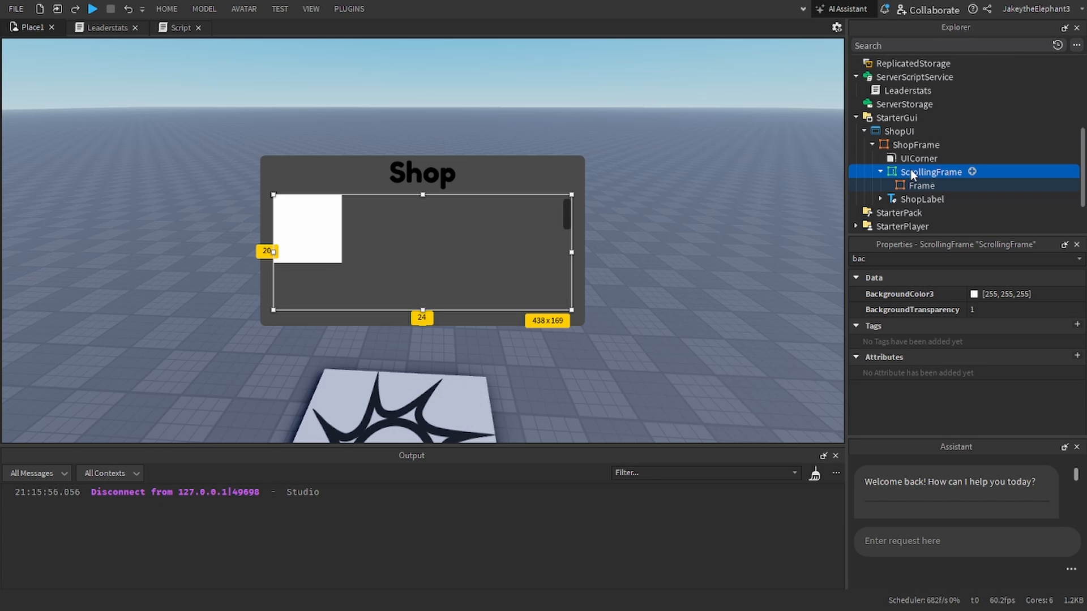
pyautogui.click(978, 311)
pyautogui.write('0.9')
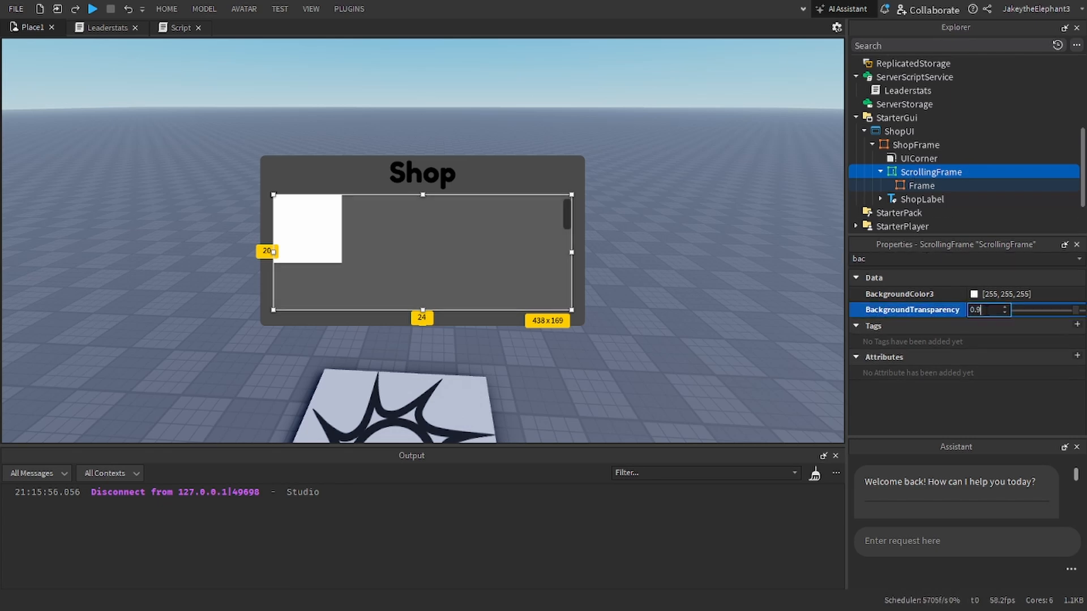
pyautogui.press('Return')
# Step: Clear the property filter and add a UIListLayout inside the ScrollingFrame
pyautogui.click(922, 186)
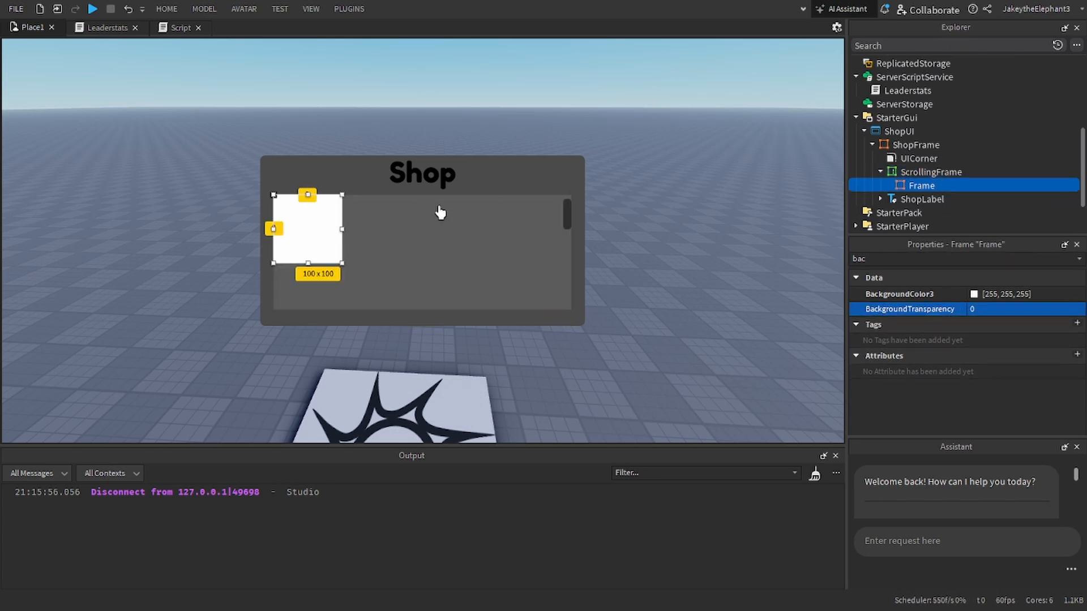
pyautogui.doubleClick(966, 259)
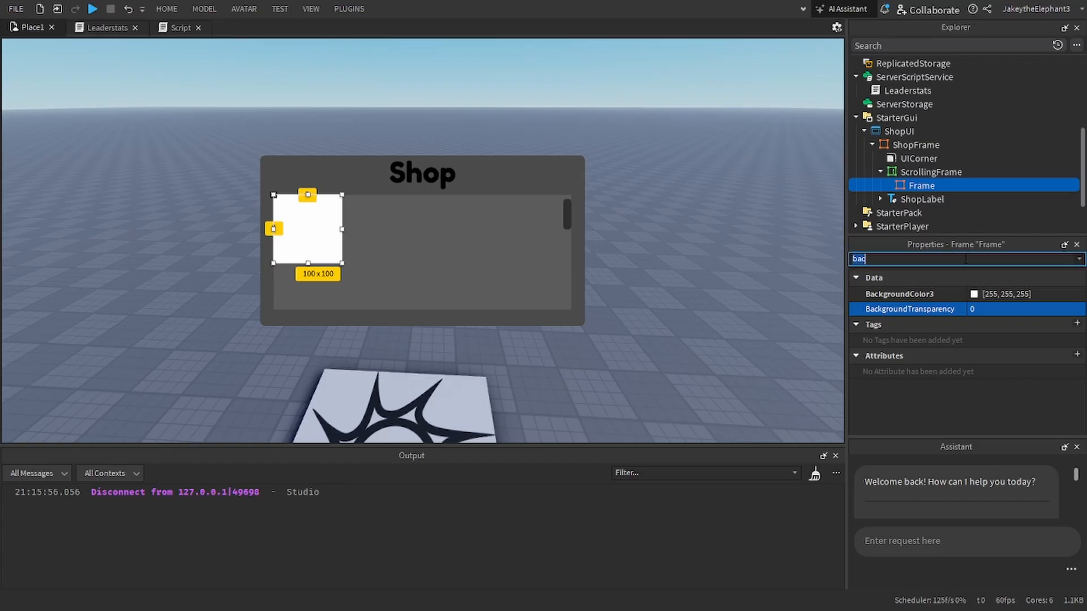
pyautogui.press('BackSpace')
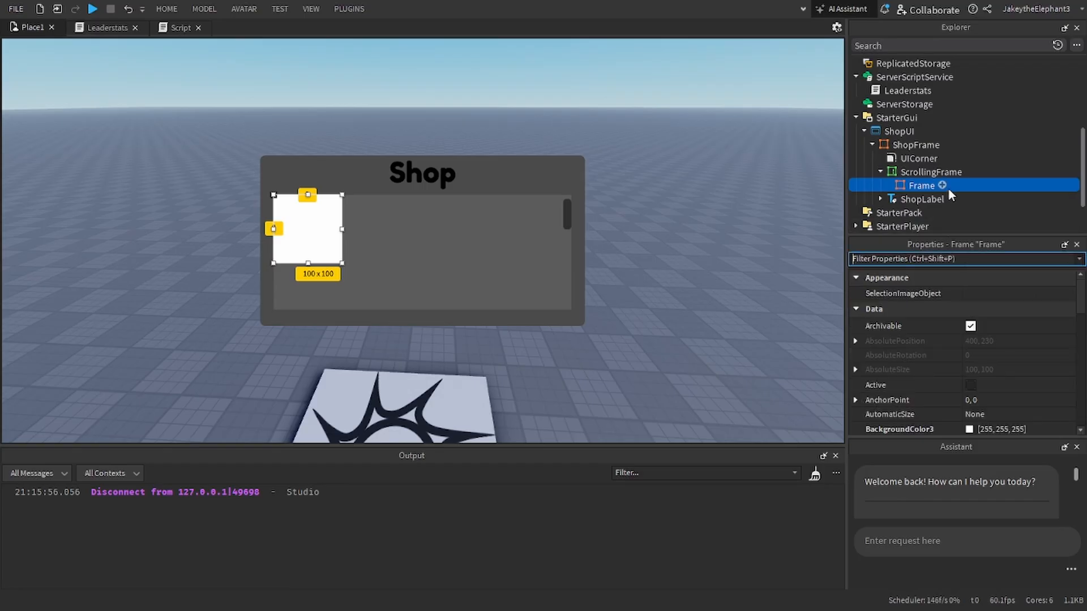
pyautogui.click(971, 172)
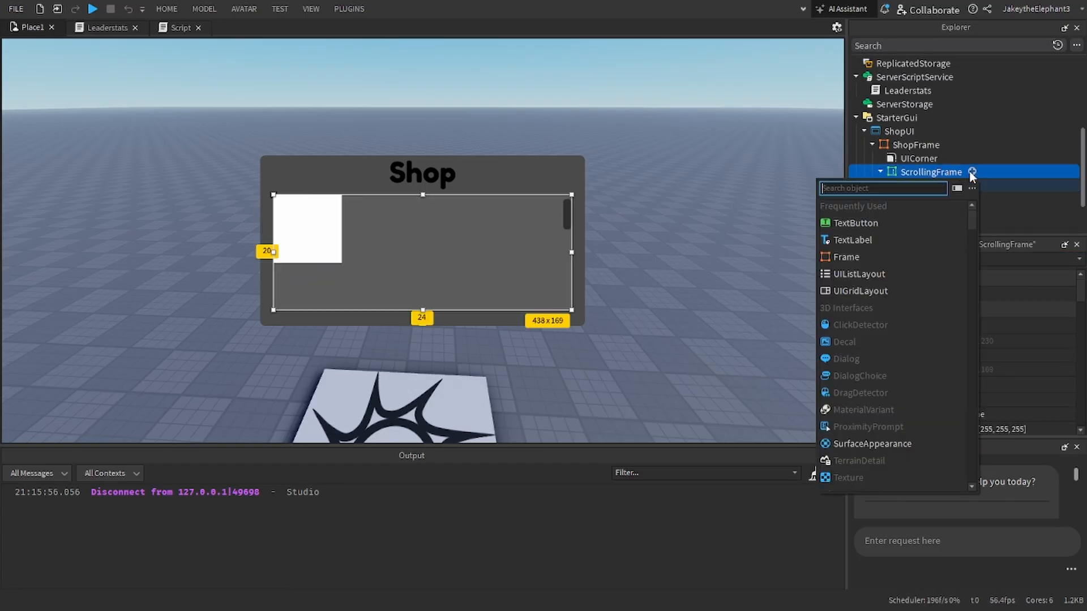
pyautogui.click(855, 275)
# Step: Duplicate the Frame inside the ScrollingFrame to test the list layout, and delete the copy
pyautogui.click(906, 198)
pyautogui.hotkey('ctrl', 'd')
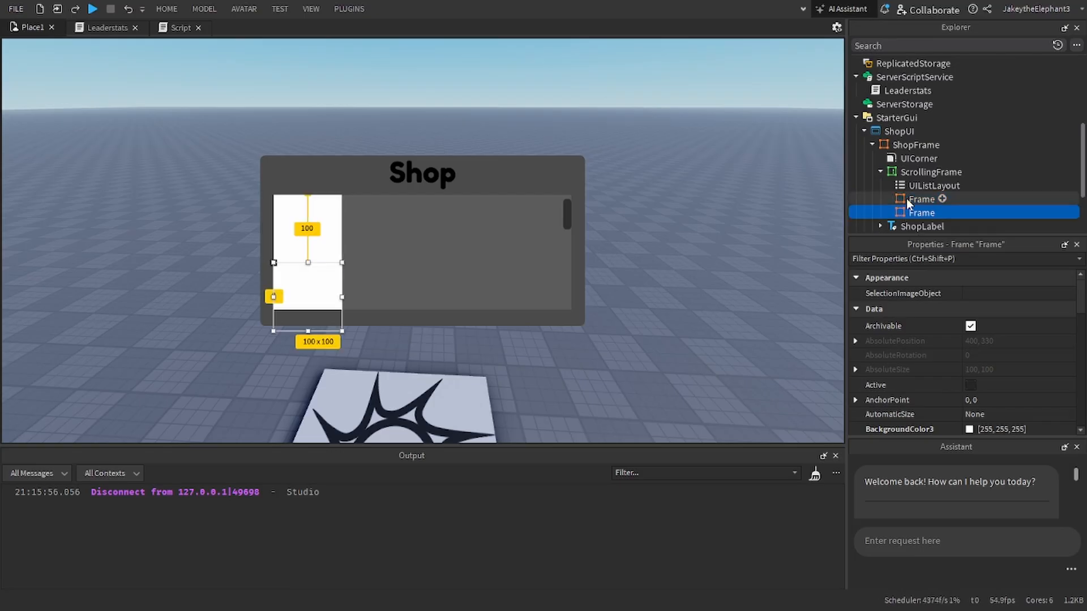
pyautogui.press('Delete')
pyautogui.click(911, 196)
# Step: Examine the properties of the UIListLayout, the Frame and the ScrollingFrame, including the BorderMode options and LayoutOrder
pyautogui.click(916, 187)
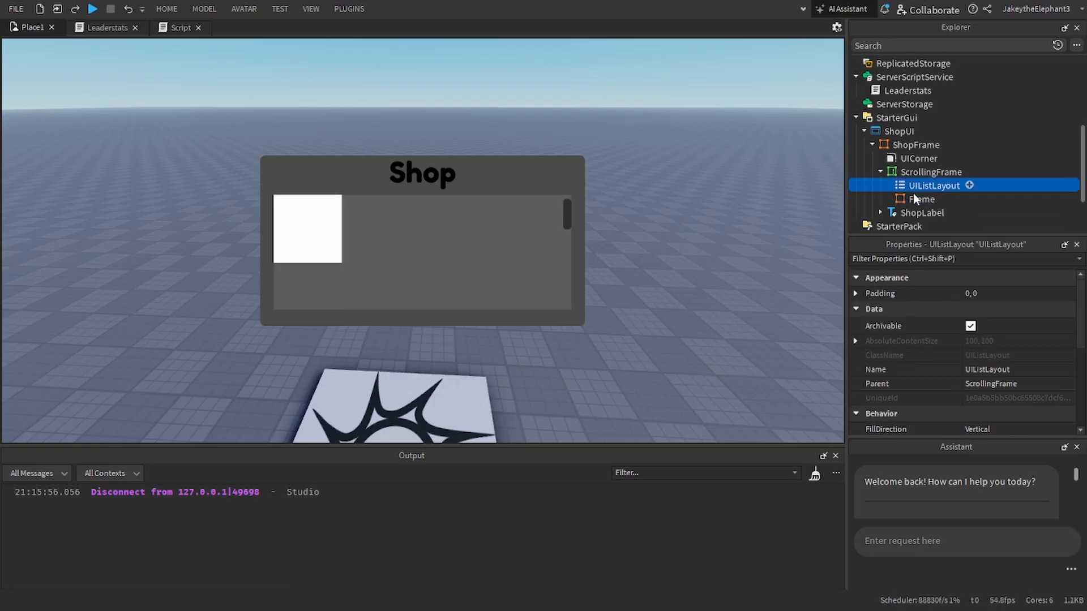
pyautogui.click(913, 197)
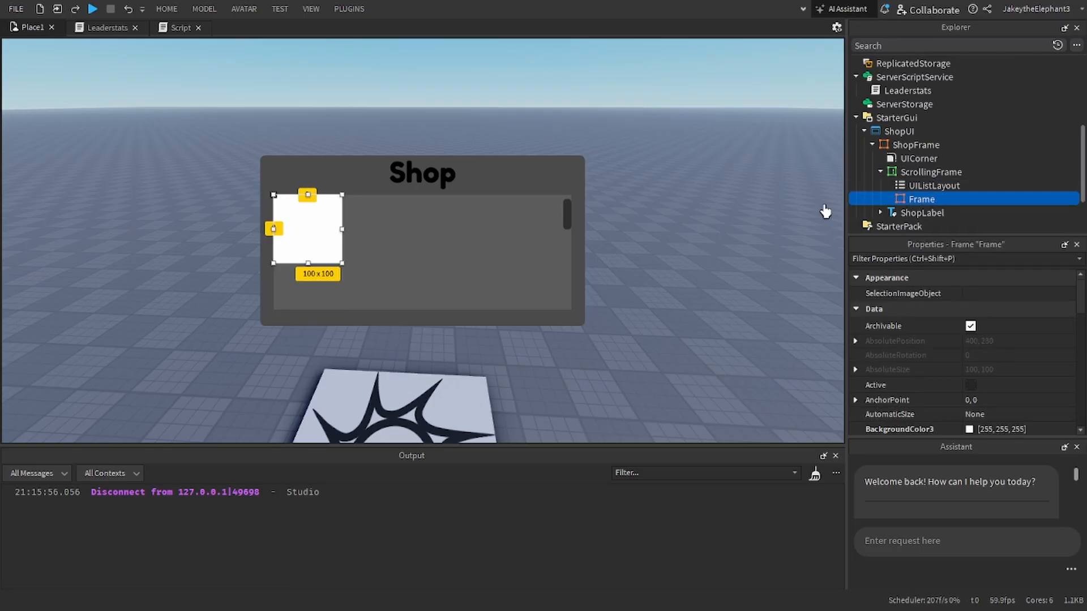
pyautogui.click(923, 185)
pyautogui.click(921, 199)
pyautogui.click(928, 172)
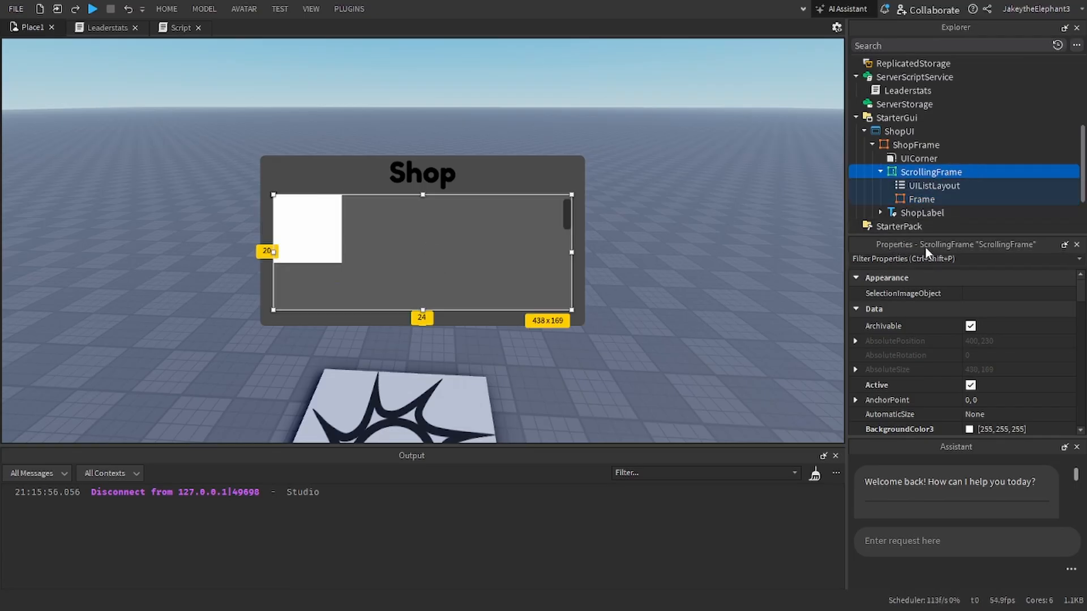
pyautogui.scroll(-3, 926, 323)
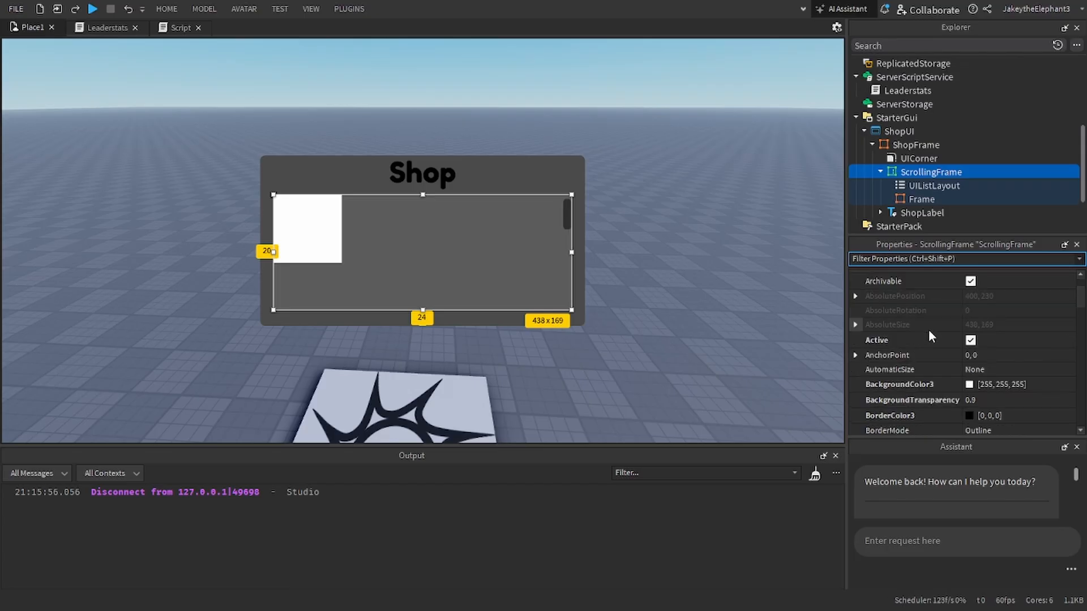
pyautogui.scroll(-3, 993, 333)
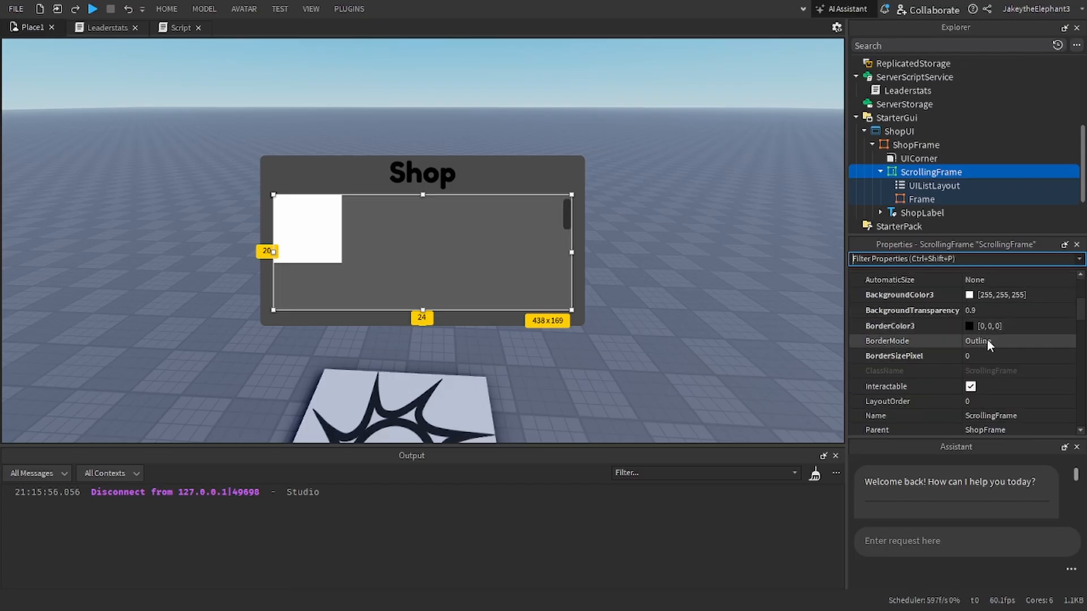
pyautogui.click(977, 296)
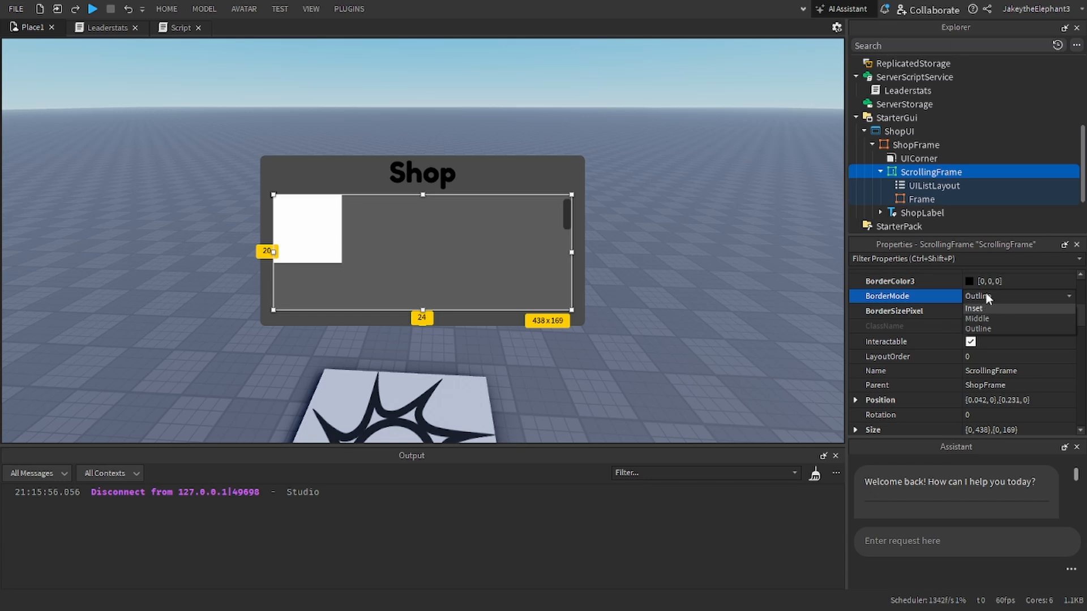
pyautogui.click(987, 296)
pyautogui.click(966, 357)
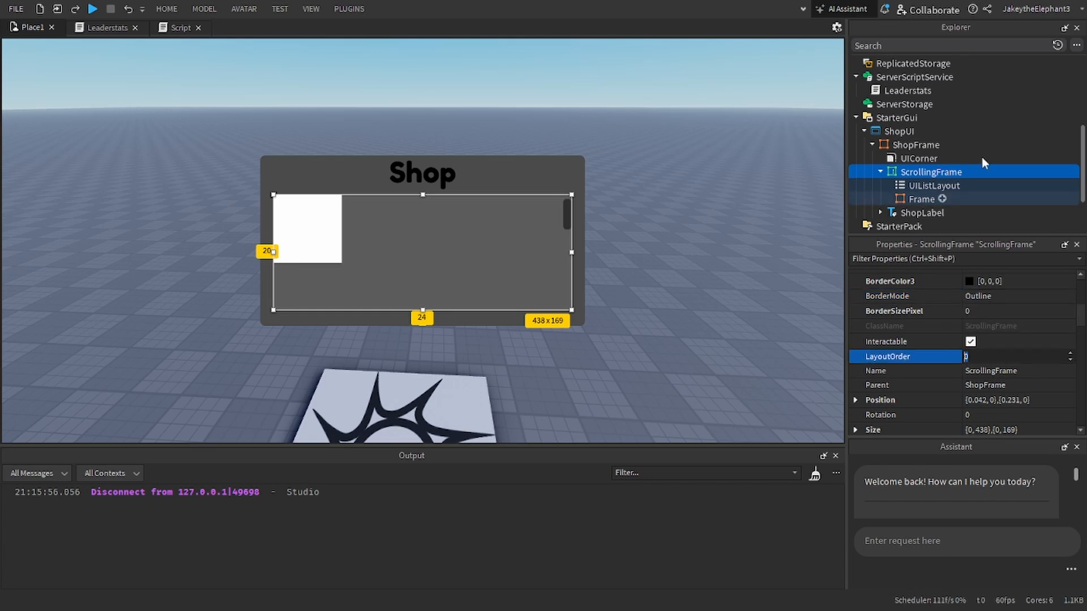
# Step: Try the ScrollingFrame without its UIListLayout by deleting it and duplicating the Frame, and undo both changes
pyautogui.click(904, 160)
pyautogui.click(909, 185)
pyautogui.press('Delete')
pyautogui.click(911, 185)
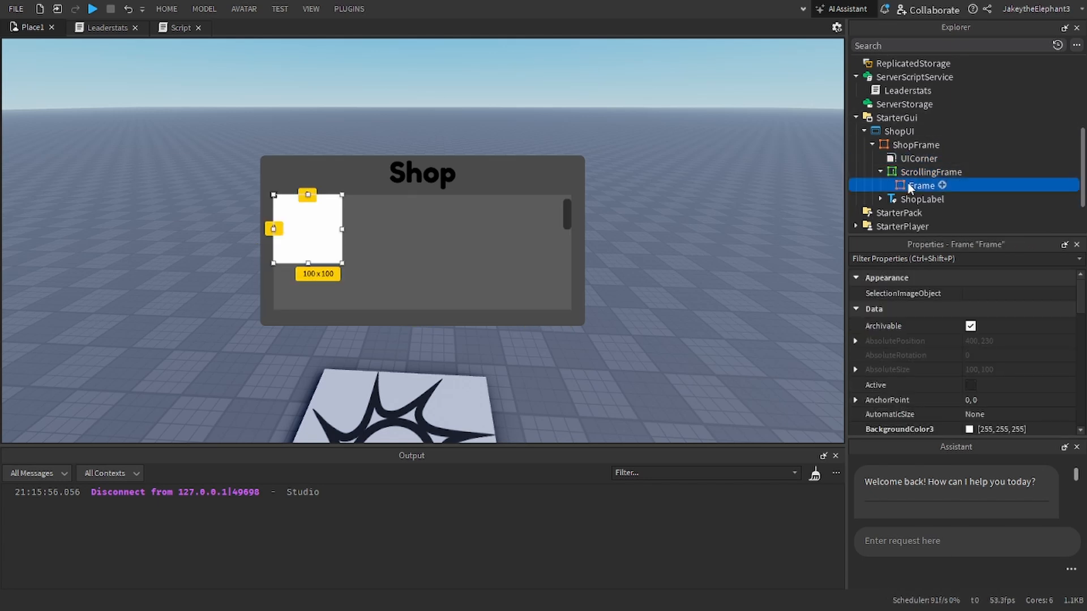
pyautogui.hotkey('ctrl', 'd')
pyautogui.hotkey('ctrl', 'z')
pyautogui.hotkey('ctrl', 'z')
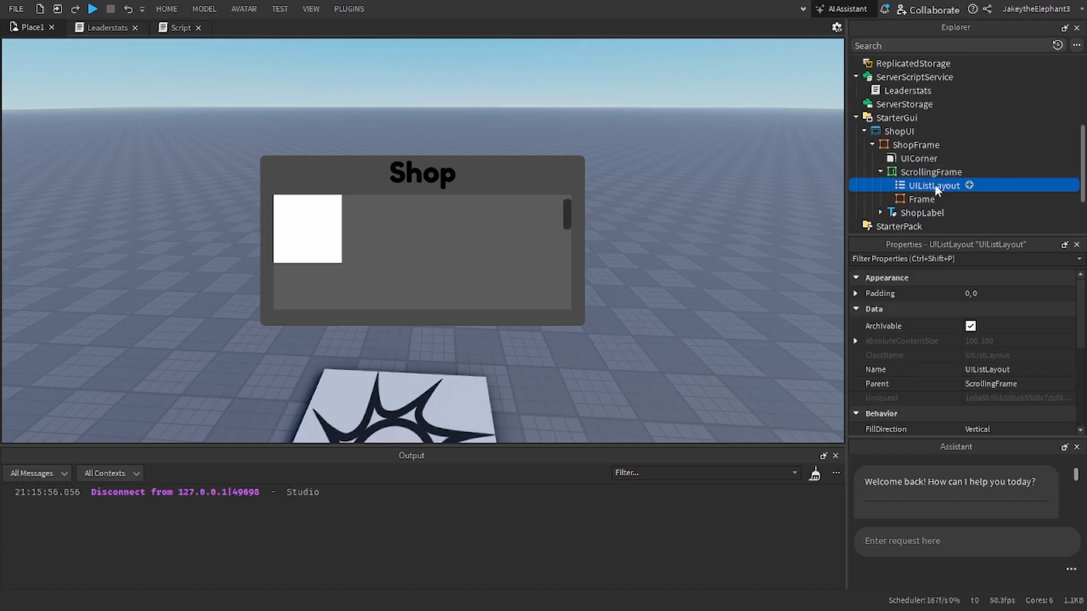
# Step: Set the UIListLayout's FillDirection to Horizontal
pyautogui.scroll(-5, 987, 376)
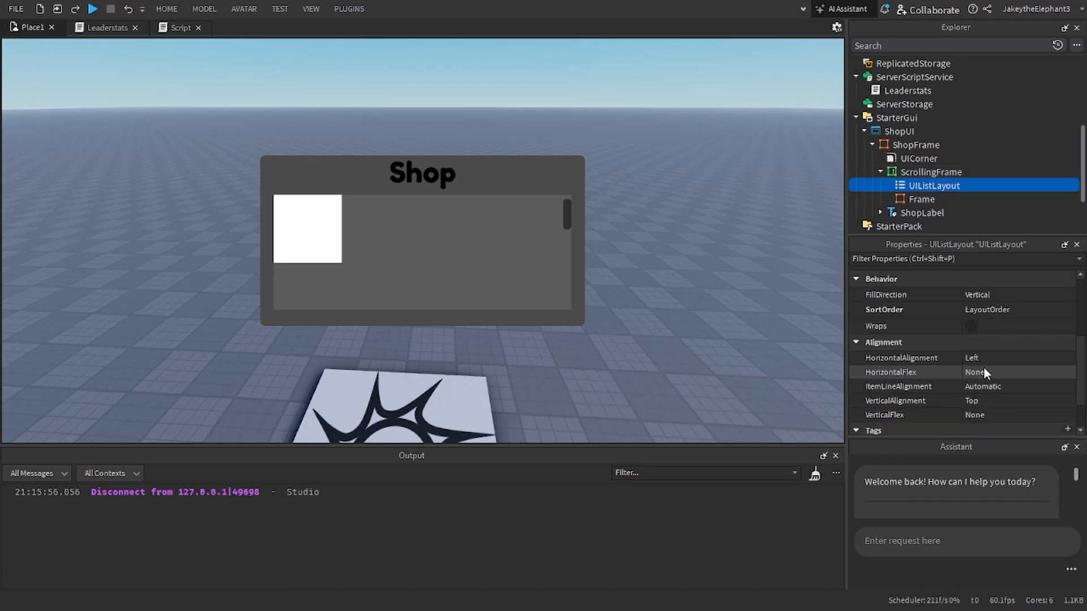
pyautogui.click(993, 295)
pyautogui.click(984, 307)
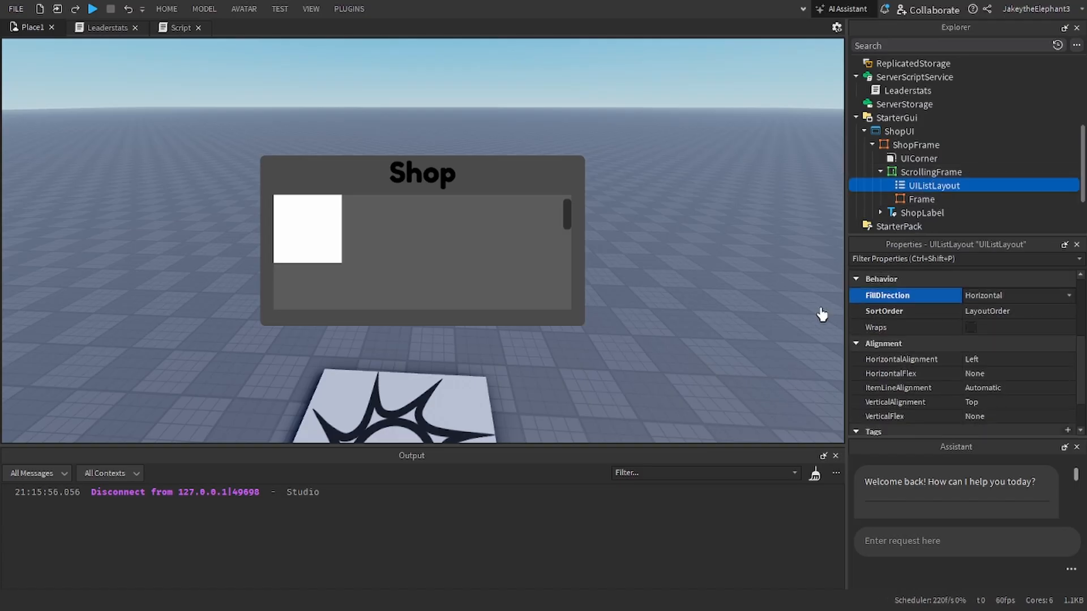
# Step: Duplicate the Frame three times to test the horizontal fill, and undo the duplicates
pyautogui.click(913, 199)
pyautogui.hotkey('ctrl', 'd')
pyautogui.hotkey('ctrl', 'd')
pyautogui.hotkey('ctrl', 'd')
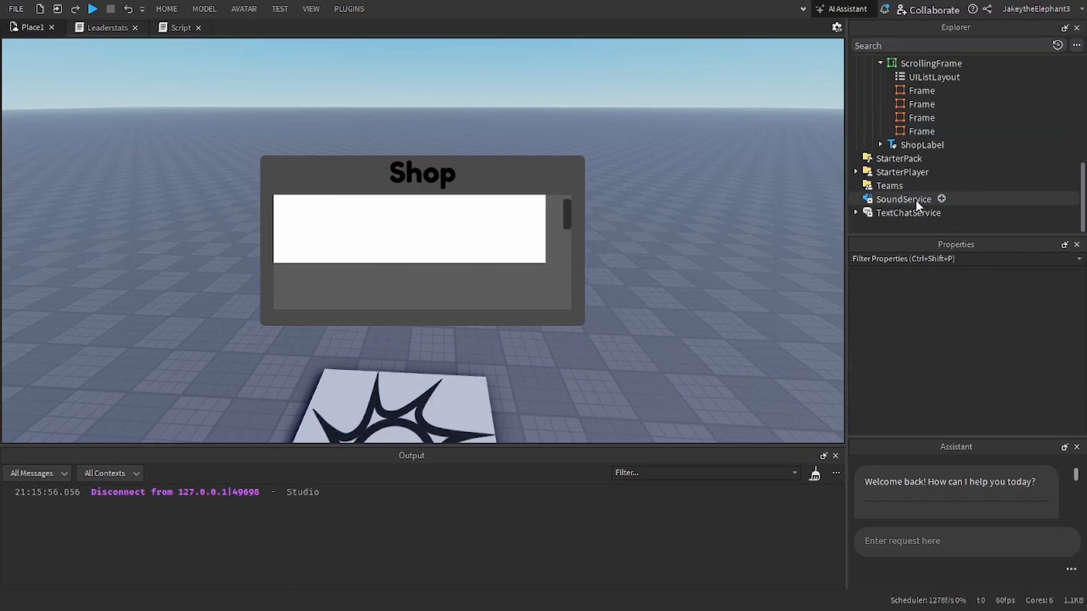
pyautogui.click(910, 134)
pyautogui.hotkey('ctrl', 'z')
pyautogui.hotkey('ctrl', 'z')
pyautogui.hotkey('ctrl', 'z')
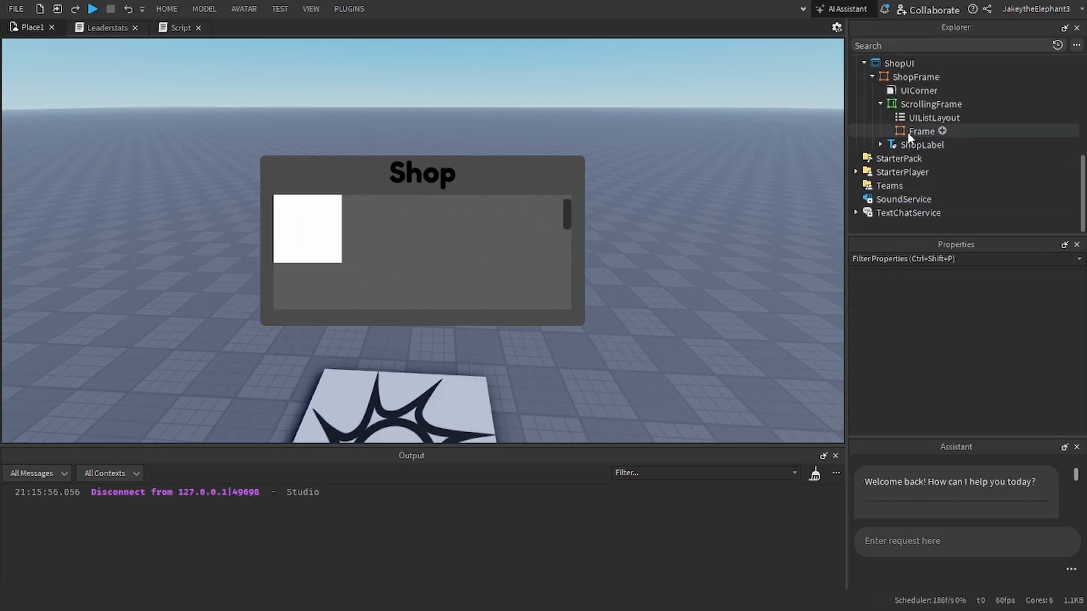
# Step: Enable Wraps on the UIListLayout, keeping SortOrder at LayoutOrder
pyautogui.click(926, 132)
pyautogui.click(929, 118)
pyautogui.scroll(-2, 990, 362)
pyautogui.click(984, 356)
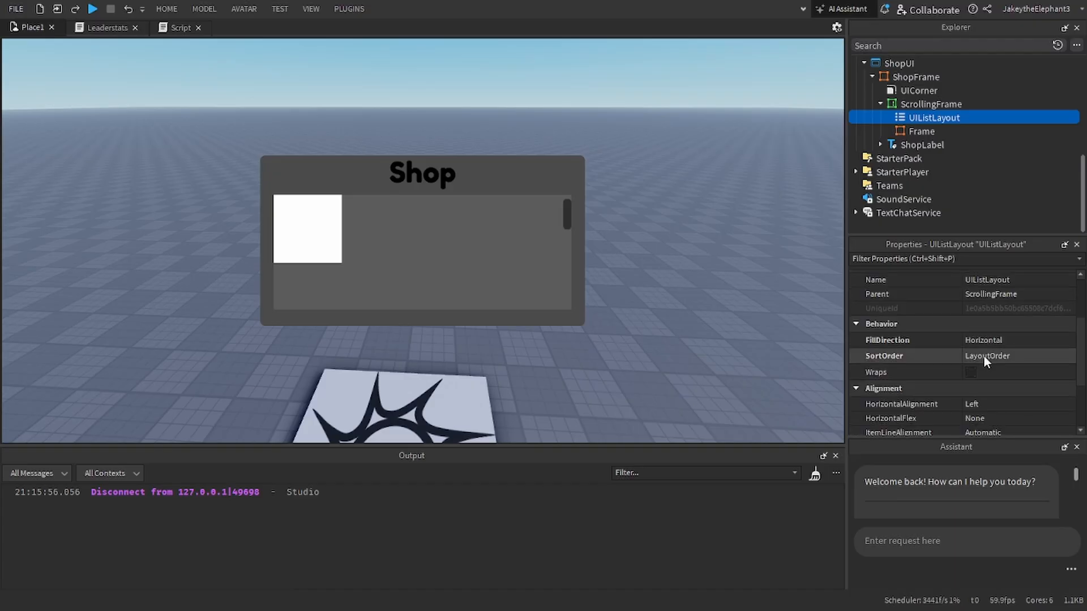
pyautogui.click(984, 356)
pyautogui.click(993, 350)
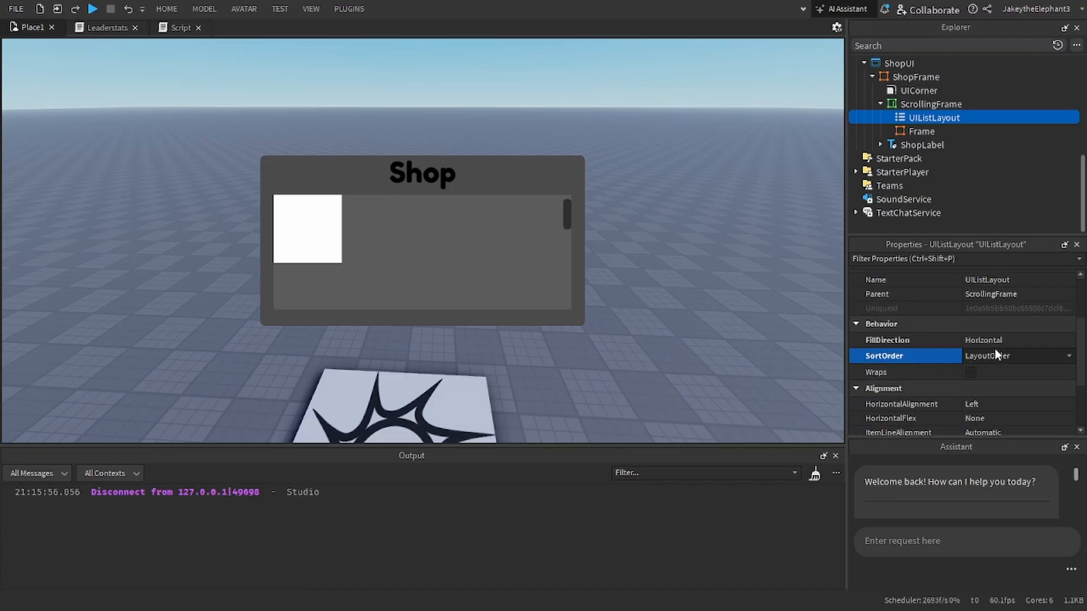
pyautogui.click(969, 372)
# Step: Duplicate the Frame several times to test the wrapping rows, undo the copies and select the original Frame
pyautogui.click(923, 138)
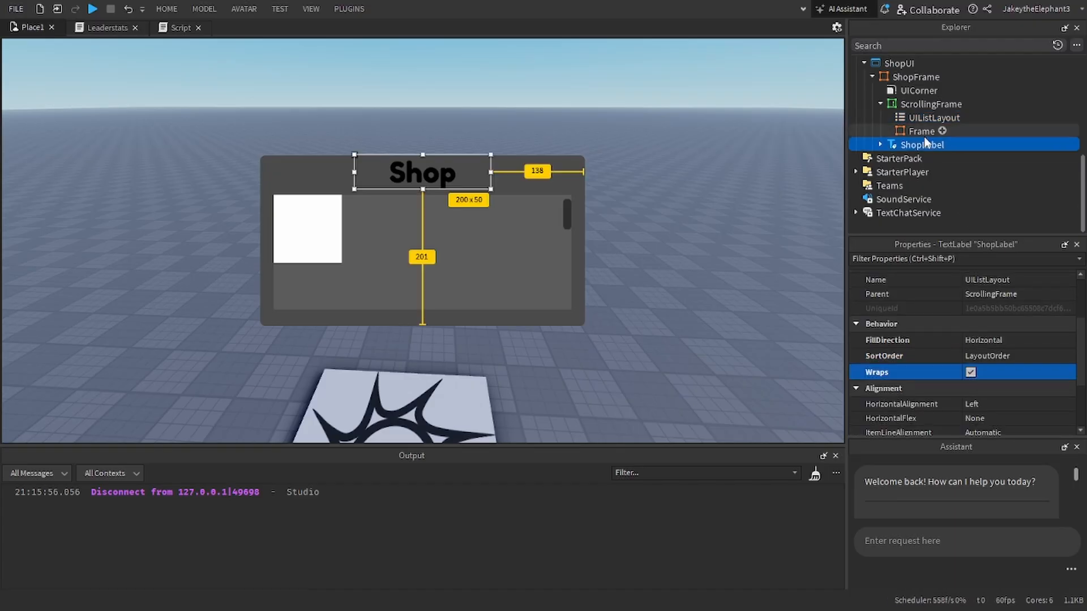
pyautogui.click(924, 133)
pyautogui.hotkey('ctrl', 'd')
pyautogui.hotkey('ctrl', 'd')
pyautogui.hotkey('ctrl', 'd')
pyautogui.hotkey('ctrl', 'd')
pyautogui.hotkey('ctrl', 'd')
pyautogui.hotkey('ctrl', 'd')
pyautogui.hotkey('ctrl', 'd')
pyautogui.hotkey('ctrl', 'd')
pyautogui.hotkey('ctrl', 'd')
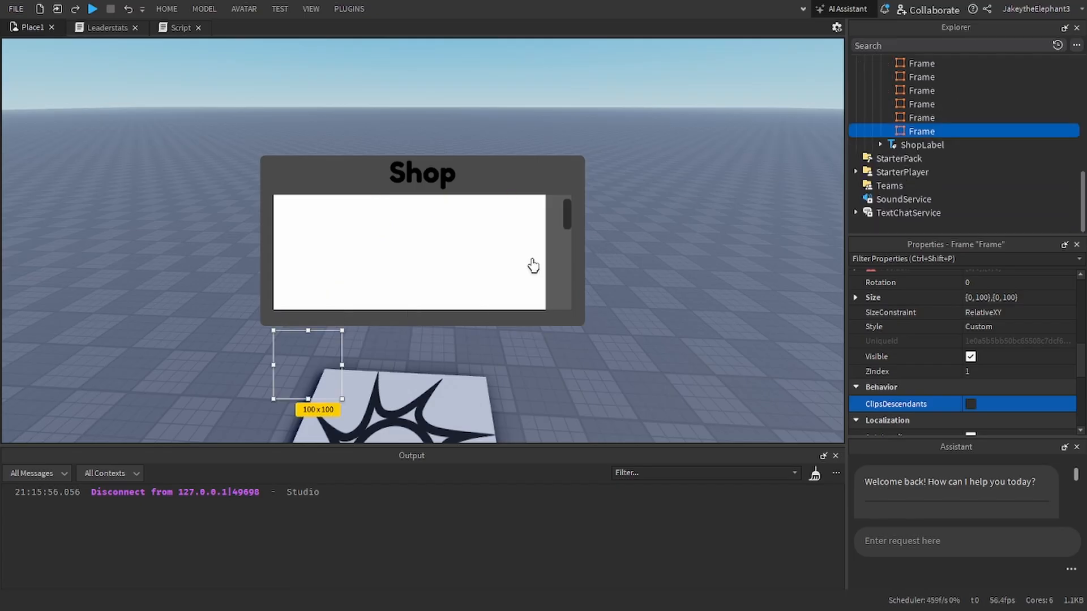
pyautogui.press('Delete')
pyautogui.hotkey('ctrl', 'z')
pyautogui.hotkey('ctrl', 'z')
pyautogui.hotkey('ctrl', 'z')
pyautogui.hotkey('ctrl', 'z')
pyautogui.hotkey('ctrl', 'z')
pyautogui.hotkey('ctrl', 'z')
pyautogui.hotkey('ctrl', 'z')
pyautogui.hotkey('ctrl', 'z')
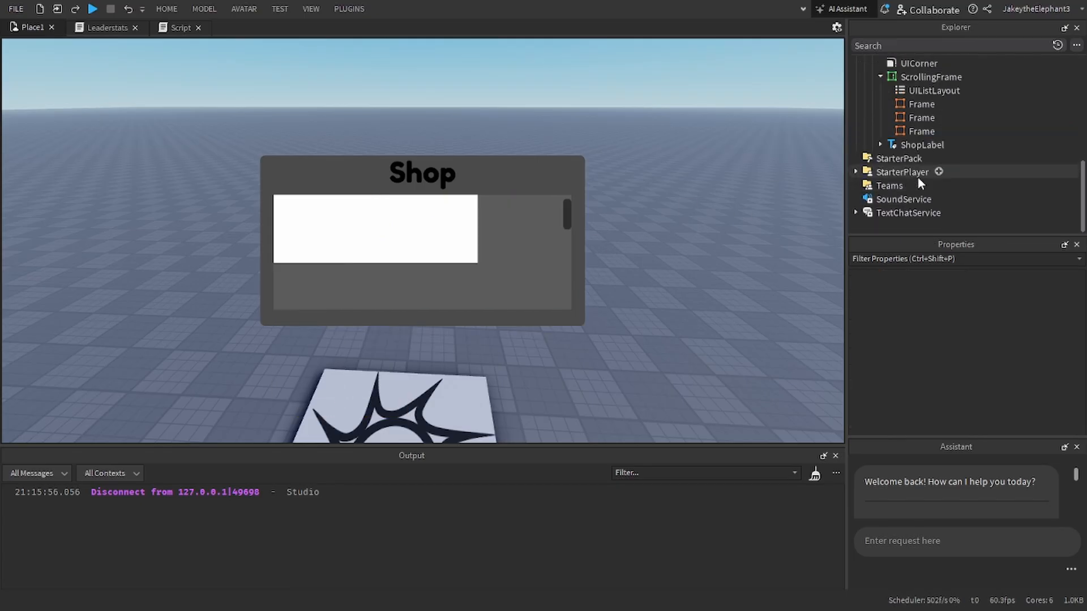
pyautogui.click(930, 131)
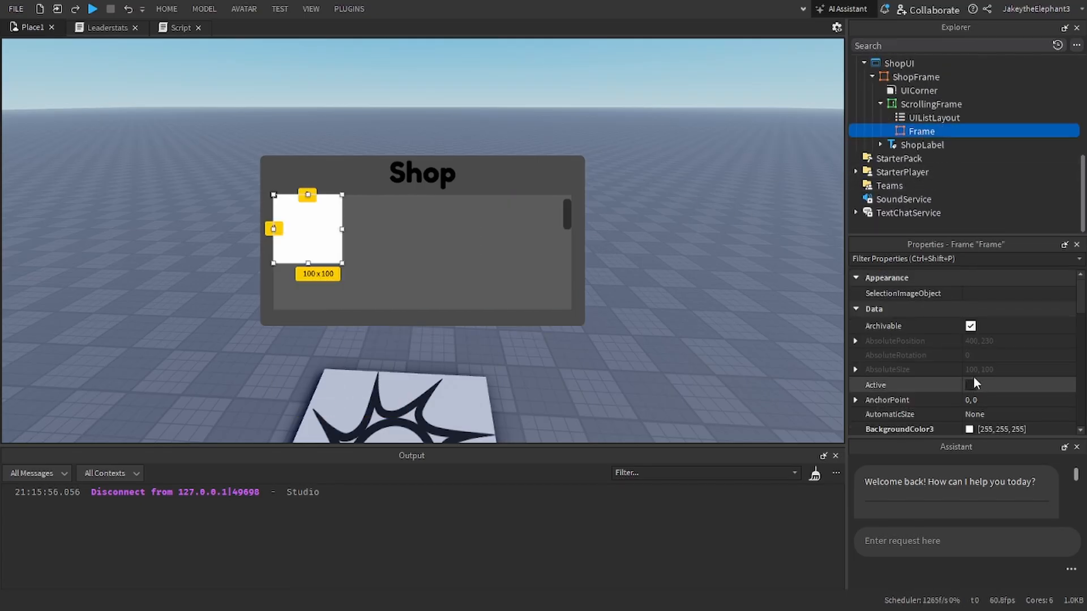
# Step: Review the UIListLayout's FillDirection, SortOrder, Wraps and alignment settings, toggling Wraps off and back on
pyautogui.click(931, 104)
pyautogui.click(931, 117)
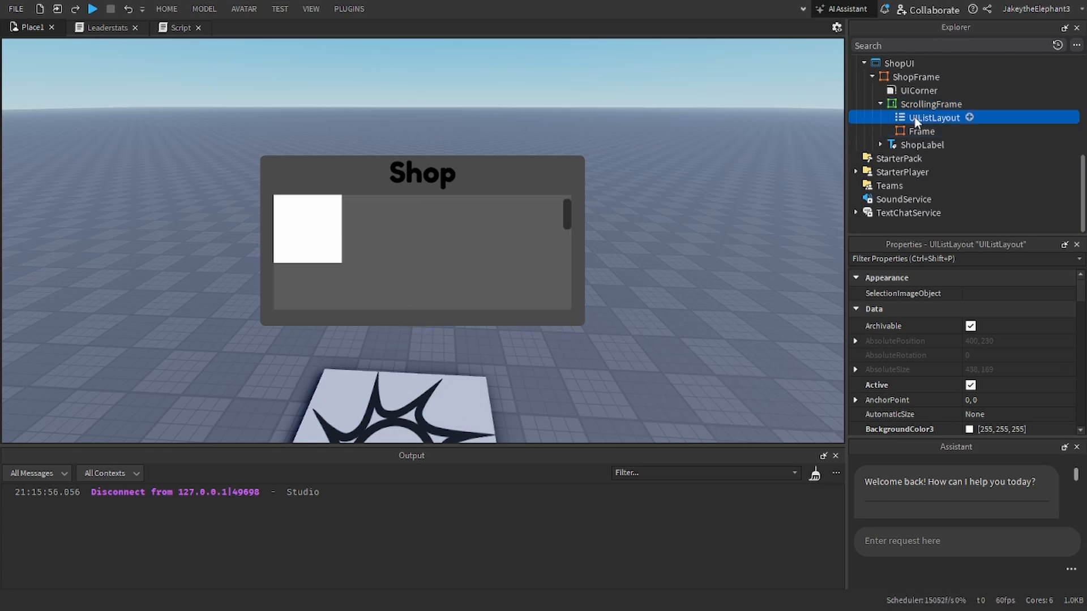
pyautogui.scroll(-1, 979, 348)
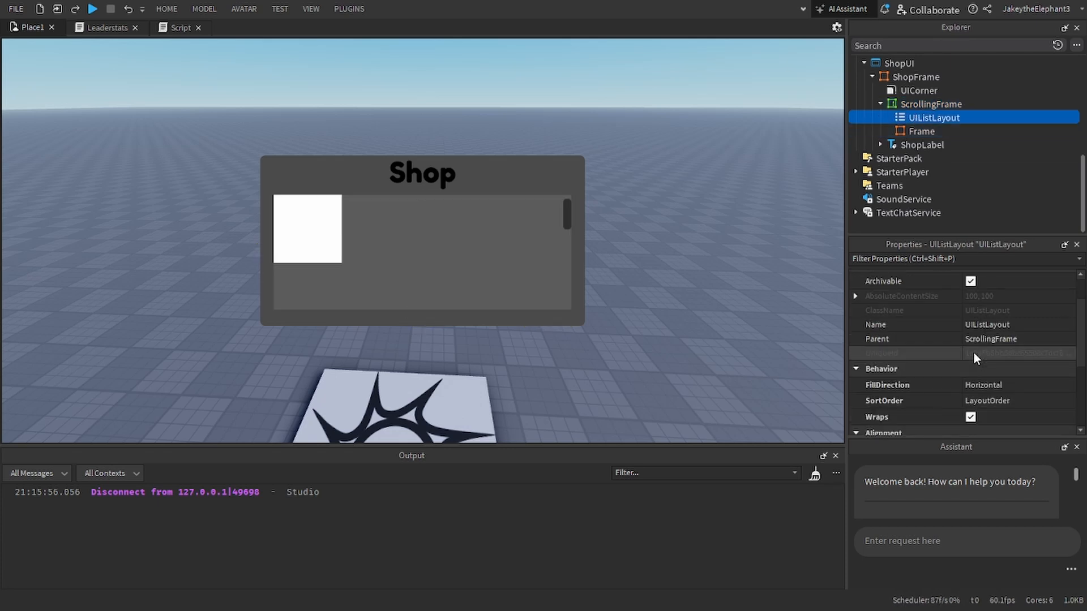
pyautogui.click(984, 390)
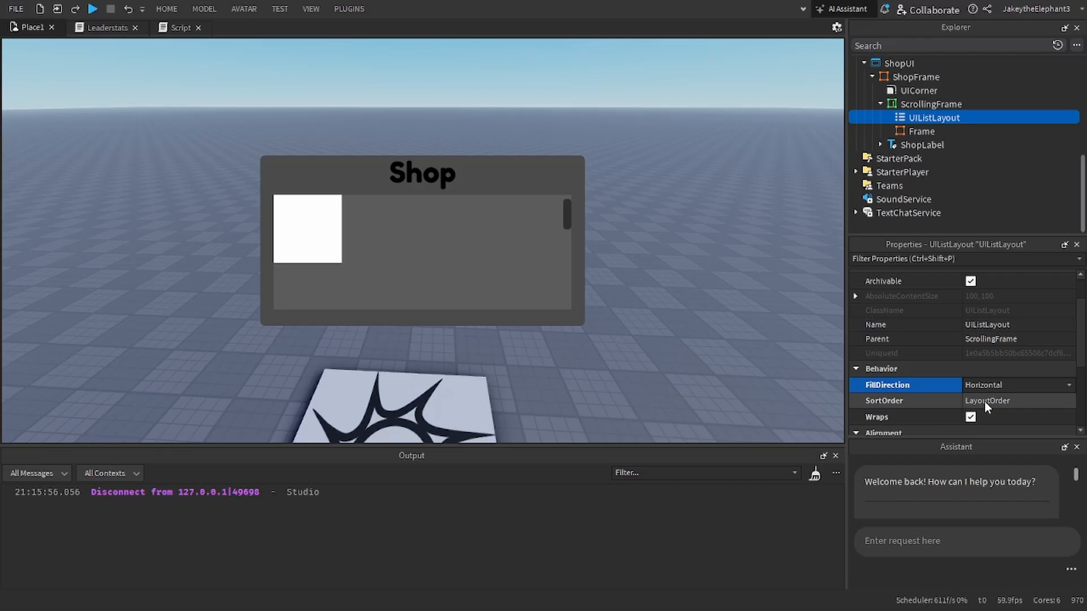
pyautogui.click(978, 399)
pyautogui.click(977, 398)
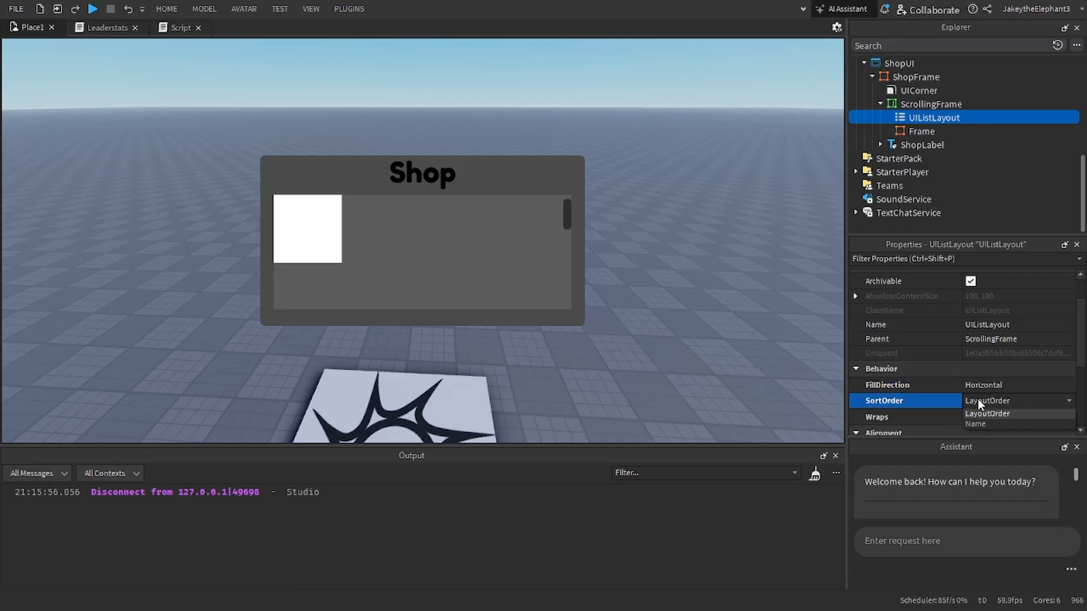
pyautogui.scroll(-3, 978, 391)
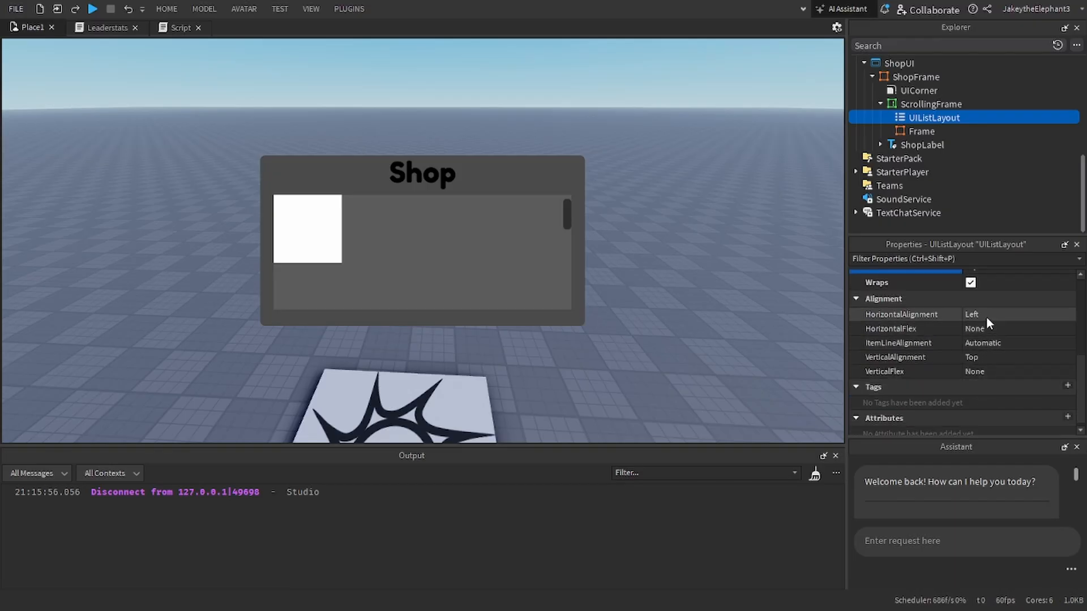
pyautogui.scroll(3, 986, 347)
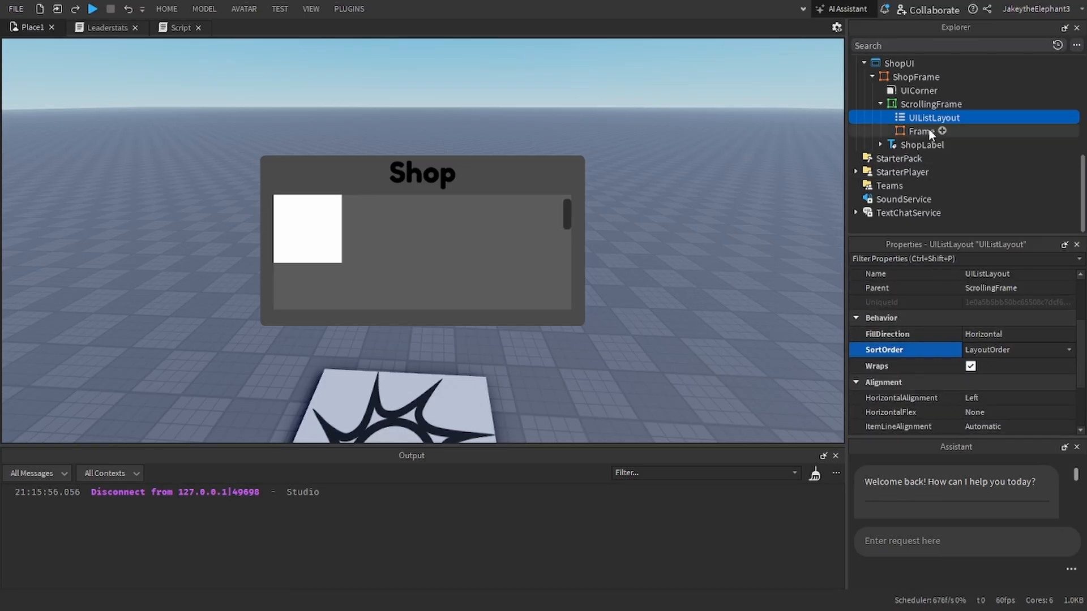
pyautogui.click(971, 367)
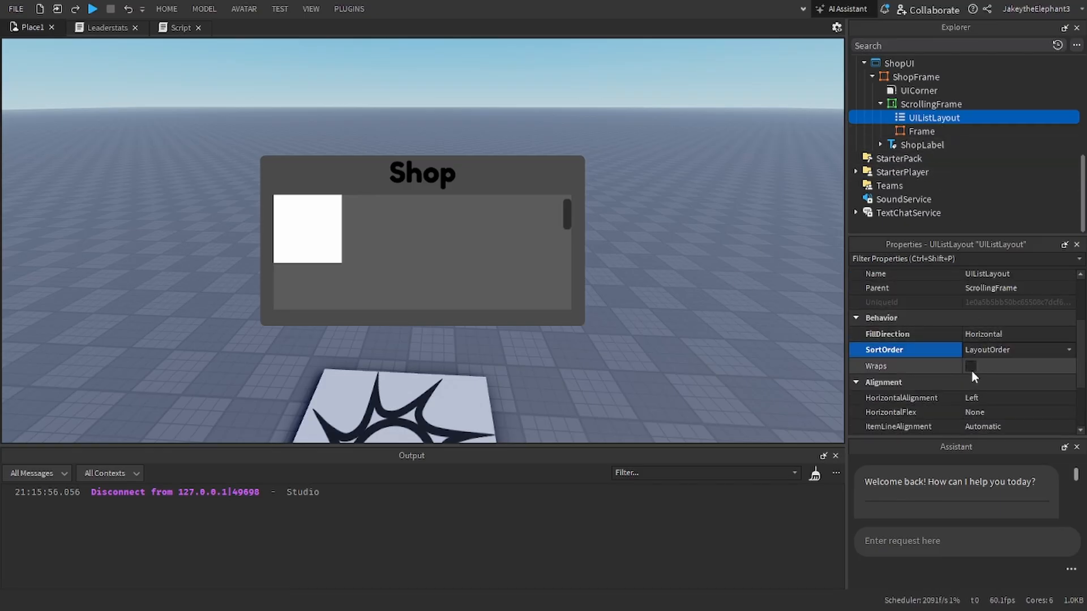
pyautogui.click(971, 366)
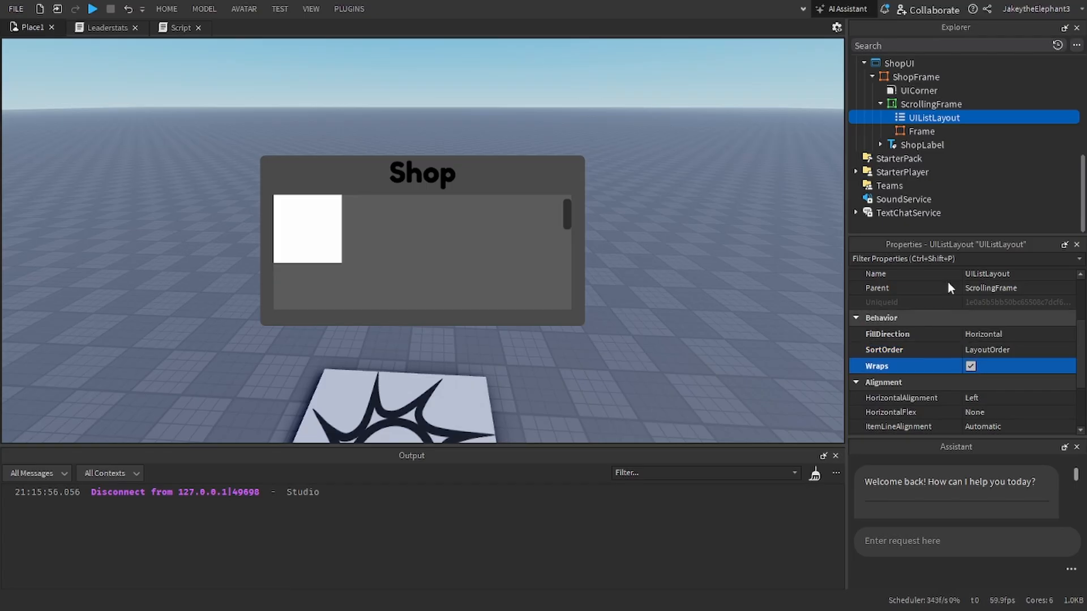
# Step: Stretch the Frame inside the ScrollingFrame downward to a size of about 100 x 143
pyautogui.click(912, 130)
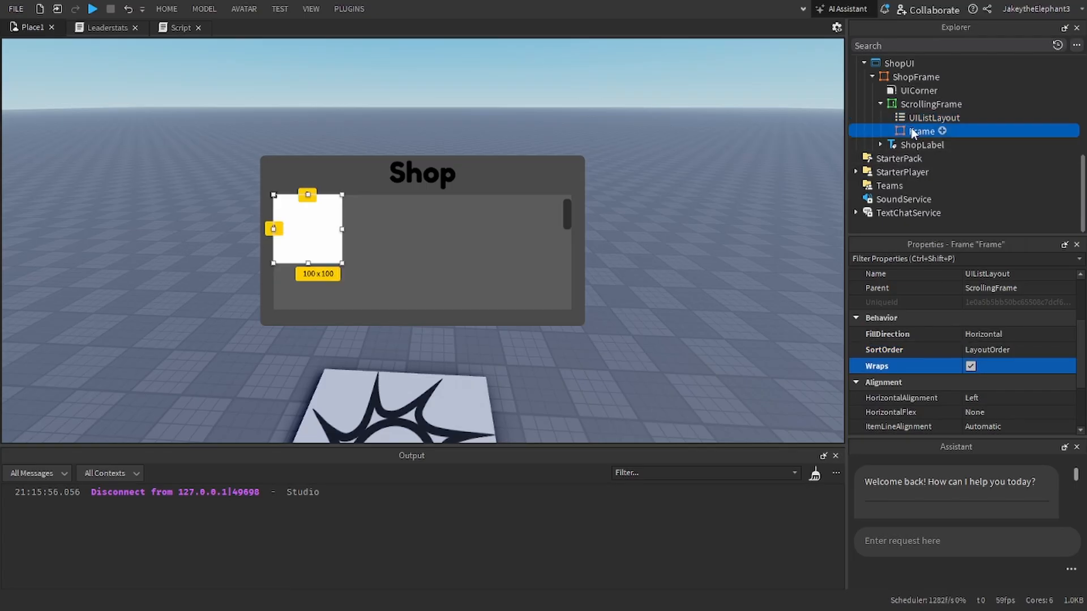
pyautogui.click(913, 118)
pyautogui.click(912, 131)
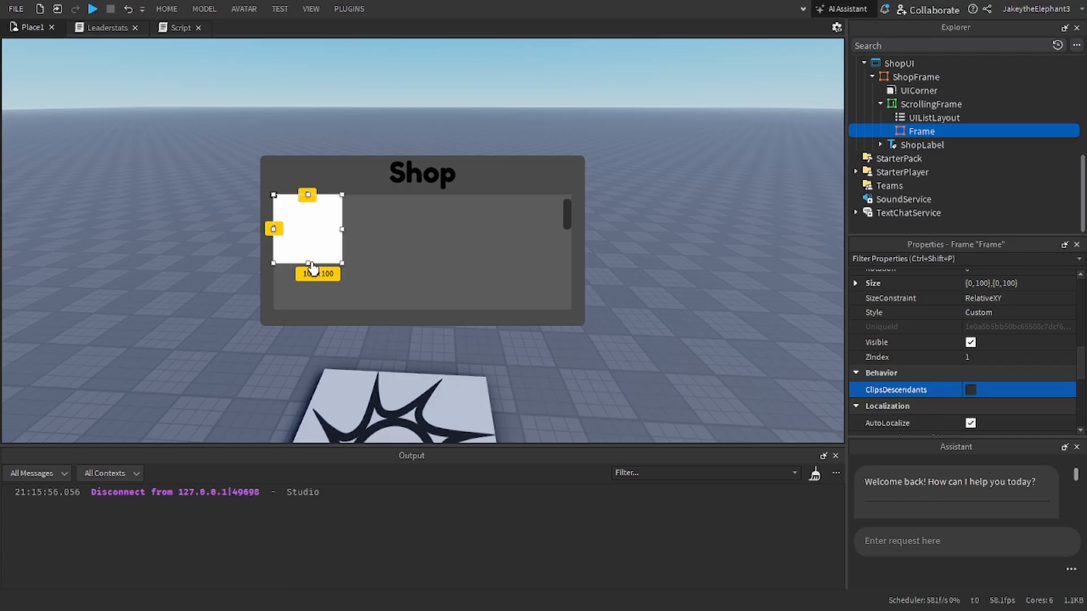
pyautogui.moveTo(308, 266); pyautogui.dragTo(304, 297)
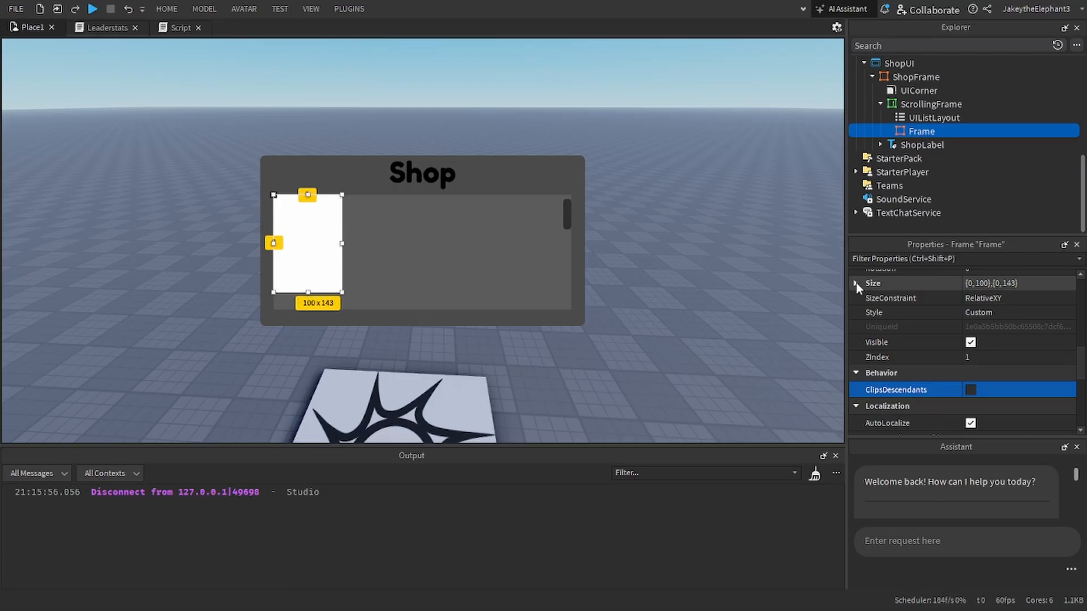
# Step: Rename the Frame inside the ScrollingFrame as TemplateItem
pyautogui.click(872, 258)
pyautogui.write('nam')
pyautogui.click(994, 309)
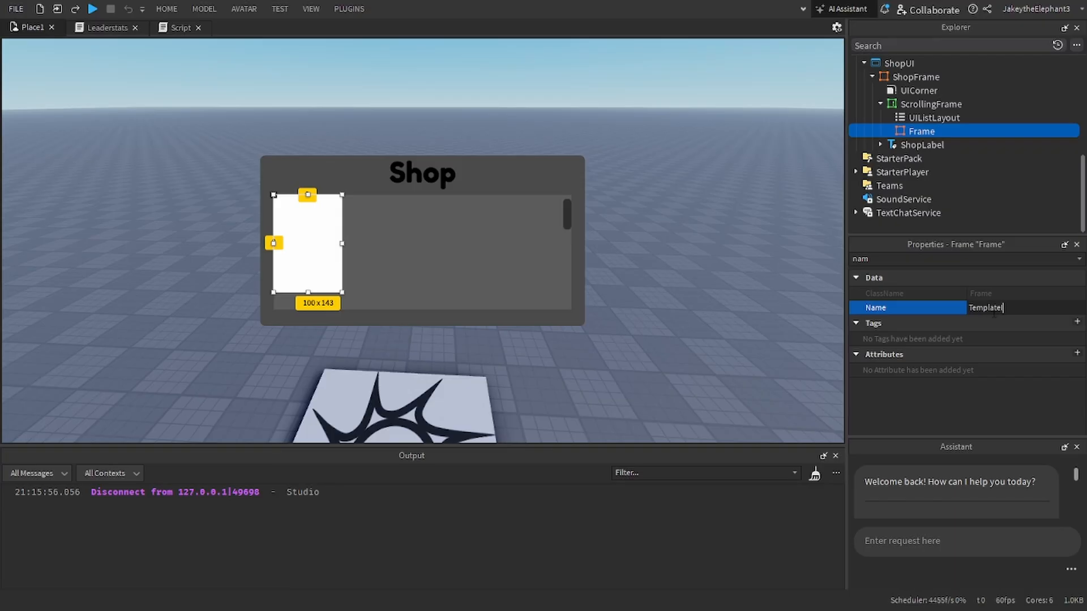
pyautogui.press('Return')
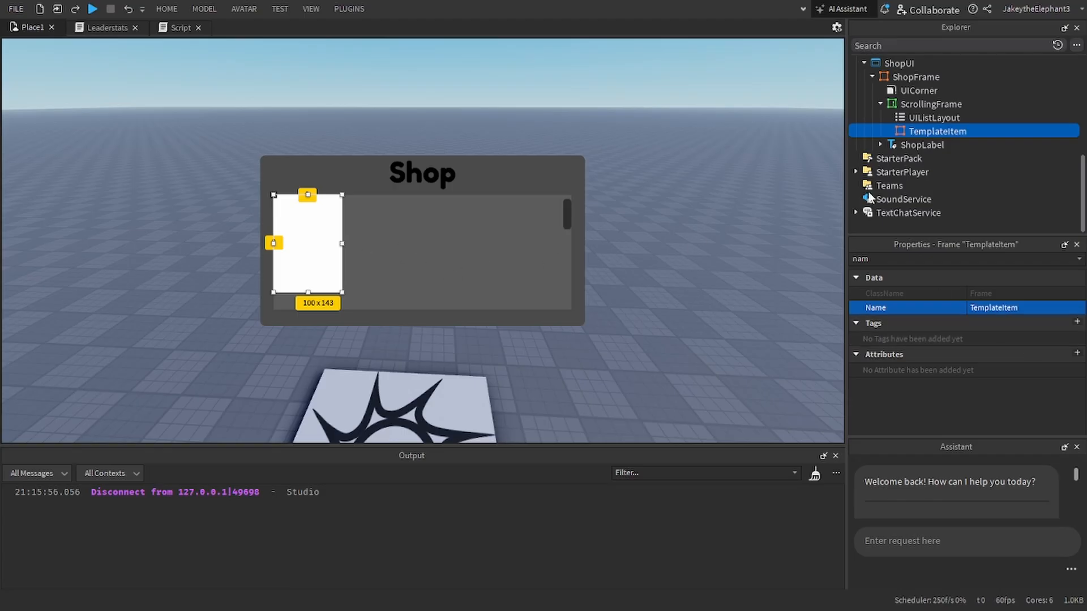
# Step: Add a TextButton to TemplateItem, sized about 100 x 30 and placed in the lower part of the card
pyautogui.click(973, 131)
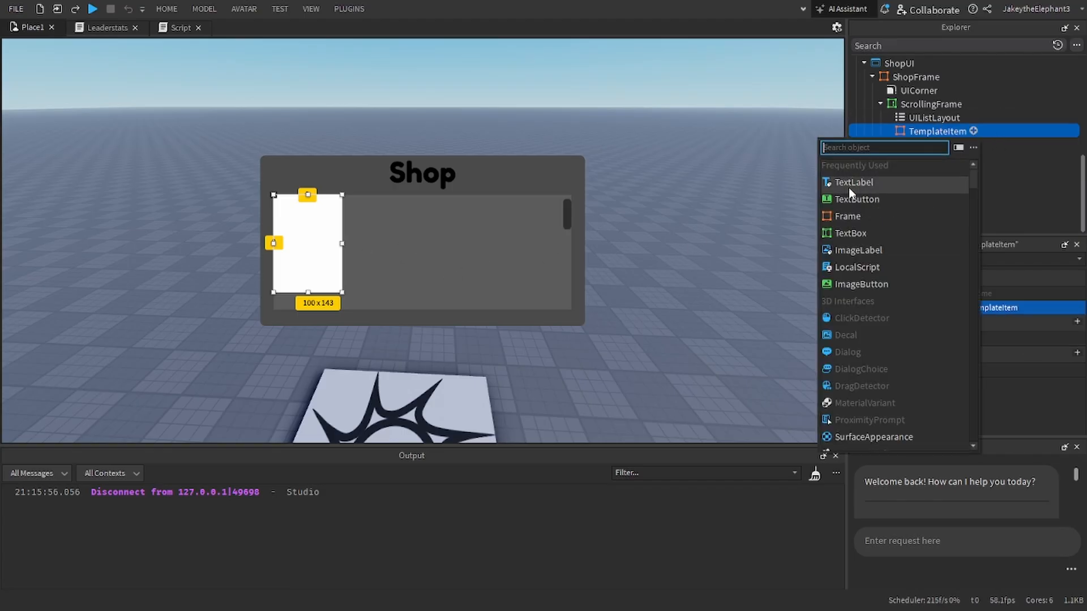
pyautogui.click(852, 199)
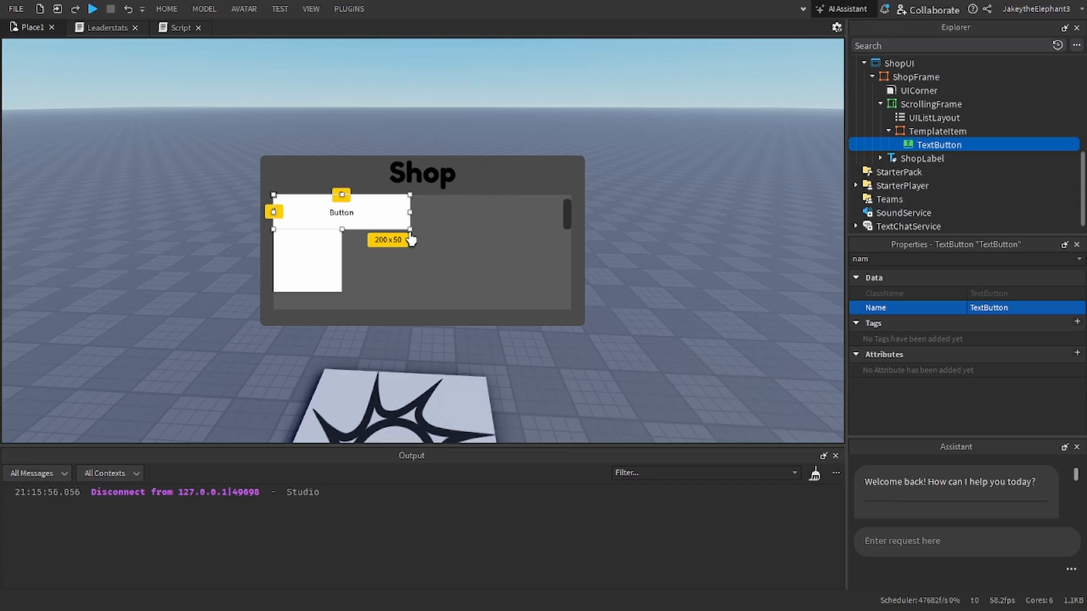
pyautogui.moveTo(410, 230); pyautogui.dragTo(308, 259)
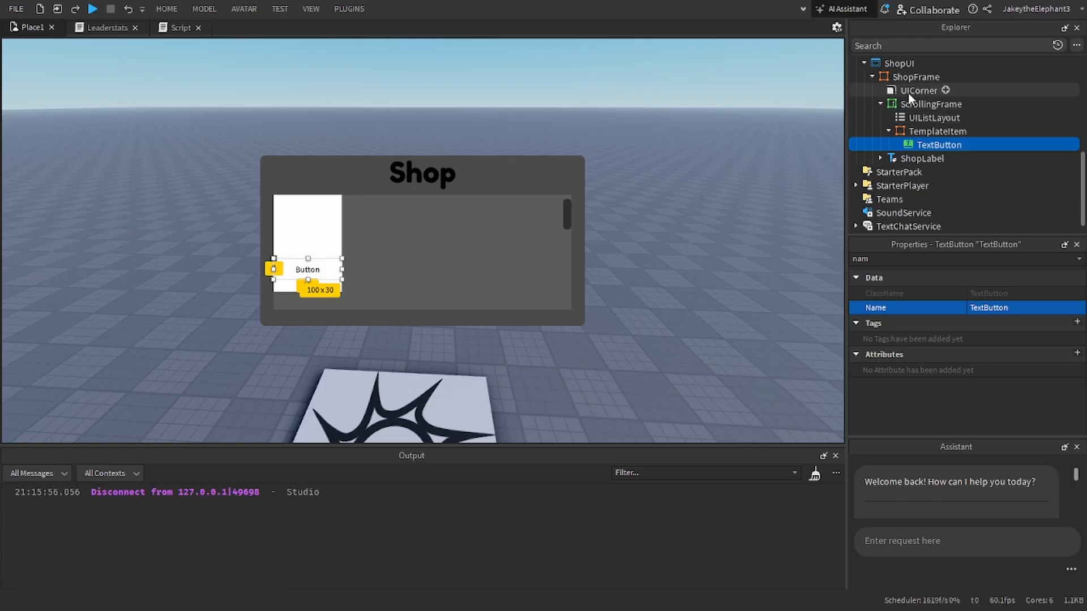
# Step: Copy the ShopFrame's UICorner into both TemplateItem and its TextButton
pyautogui.click(908, 92)
pyautogui.hotkey('ctrl', 'd')
pyautogui.moveTo(903, 107); pyautogui.dragTo(918, 172)
pyautogui.hotkey('ctrl', 'd')
# Step: Set the TextButton's BackgroundColor3 to bright green [15, 255, 23]
pyautogui.click(331, 272)
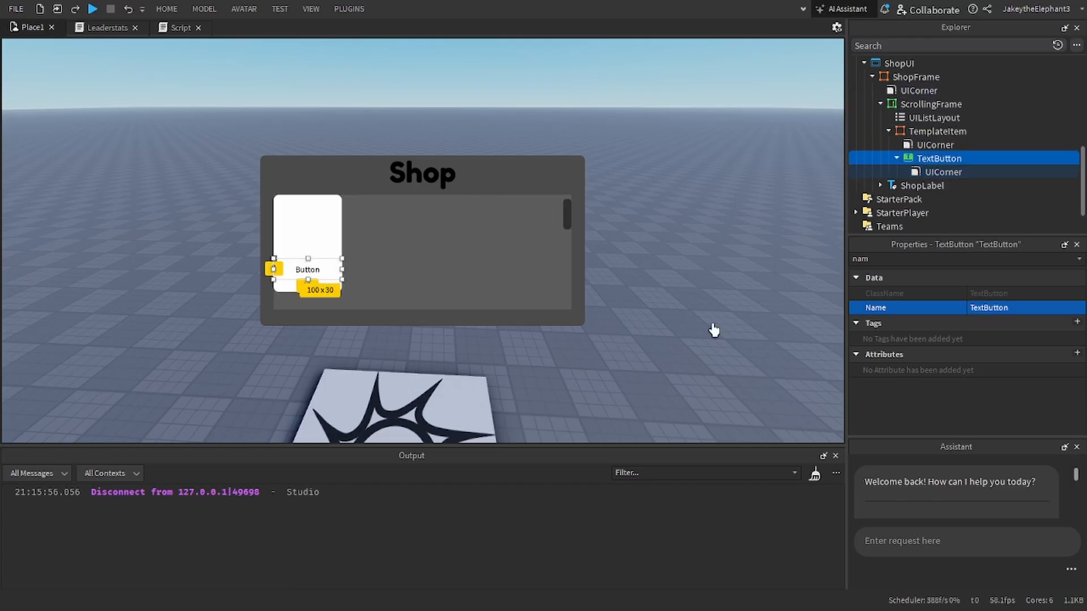
pyautogui.click(991, 259)
pyautogui.write('bac')
pyautogui.click(974, 294)
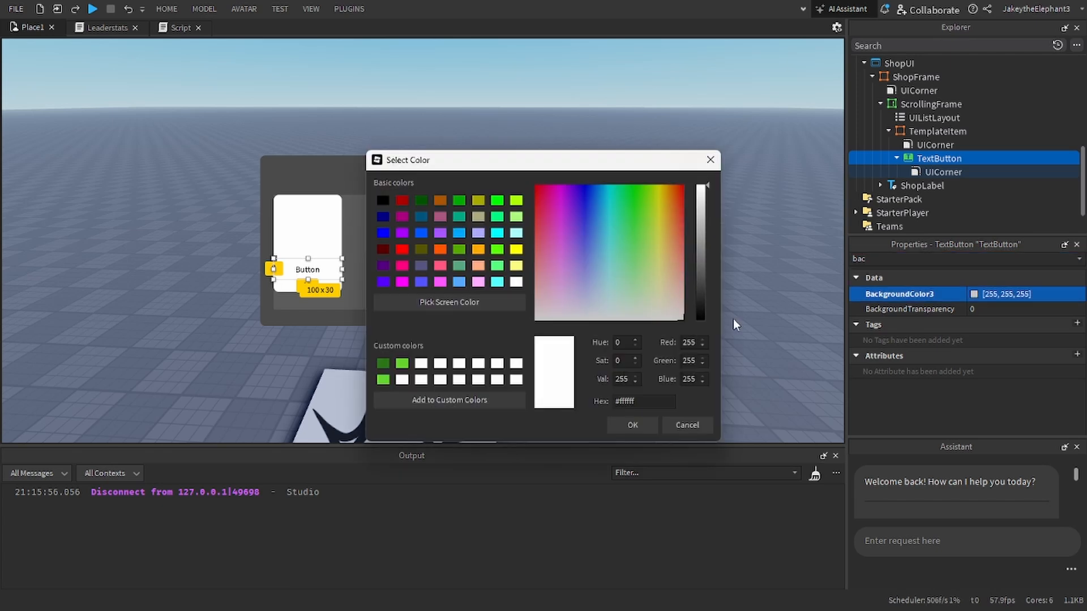
pyautogui.click(698, 294)
pyautogui.moveTo(699, 291); pyautogui.dragTo(697, 346)
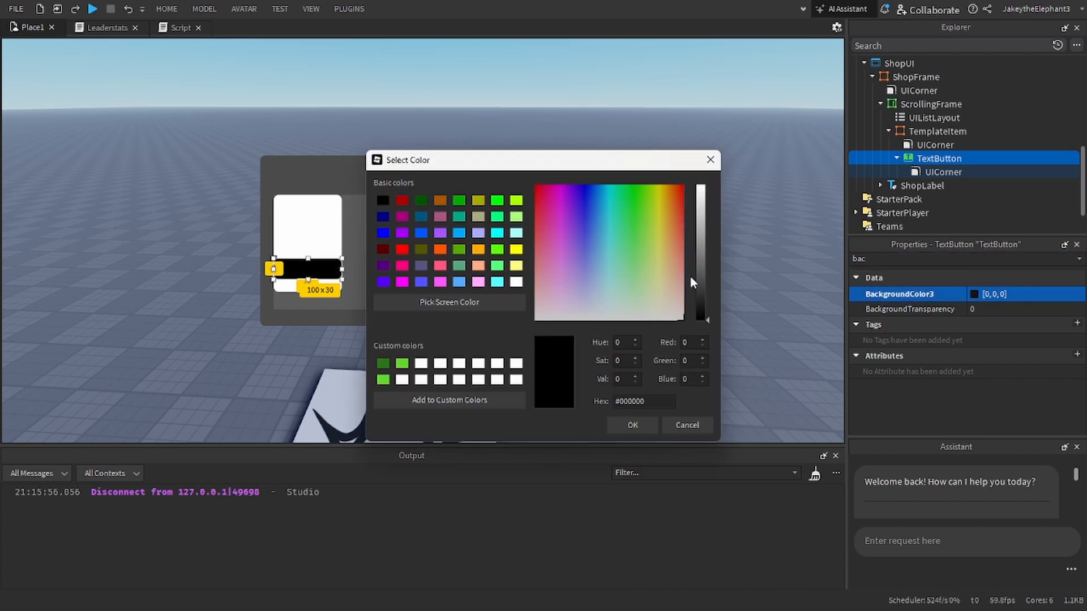
pyautogui.click(642, 197)
pyautogui.moveTo(701, 207); pyautogui.dragTo(702, 177)
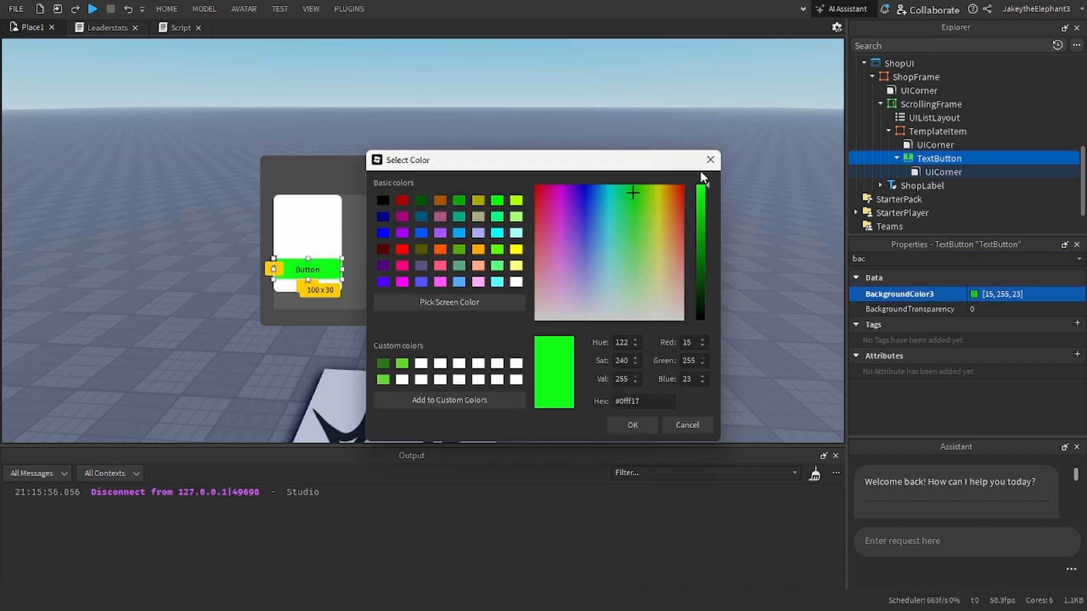
pyautogui.click(634, 425)
# Step: Set the TextButton's Text to "Purchase"
pyautogui.click(970, 259)
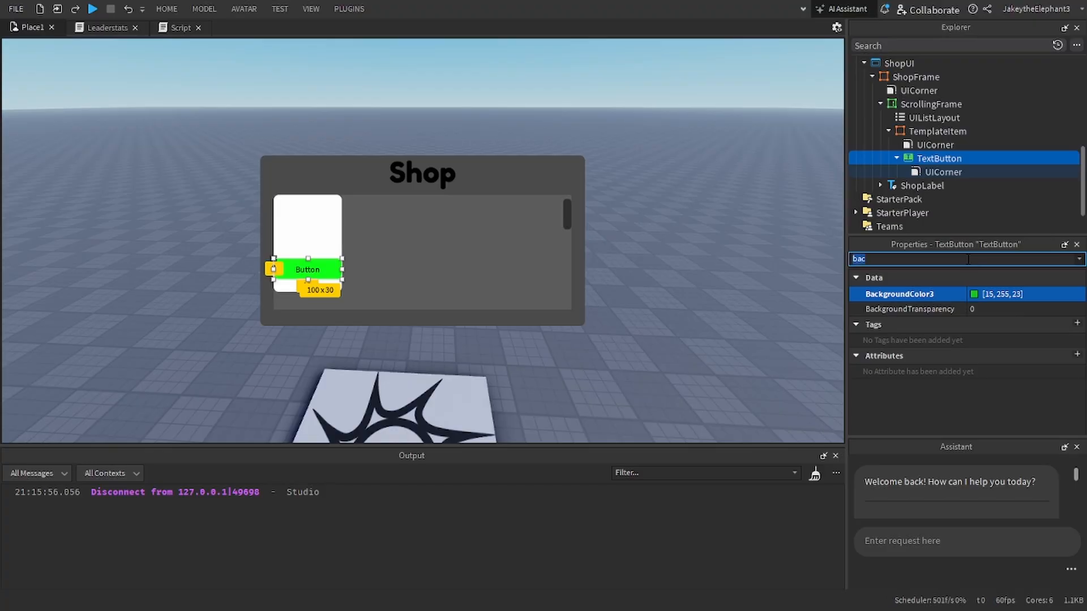
pyautogui.write('text')
pyautogui.click(996, 324)
pyautogui.write('B')
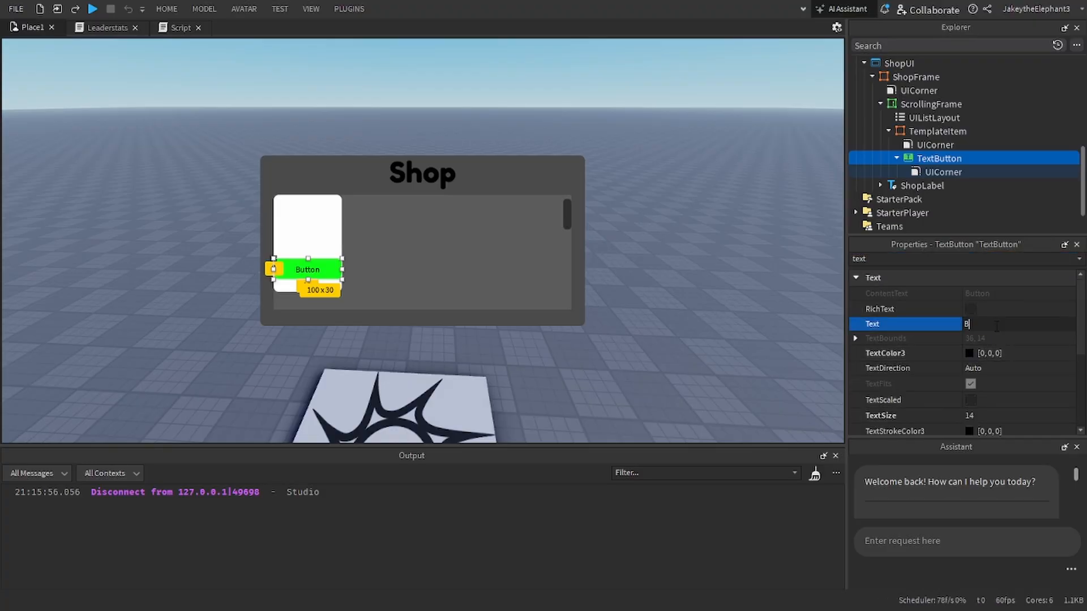
pyautogui.write('urchase')
pyautogui.press('Return')
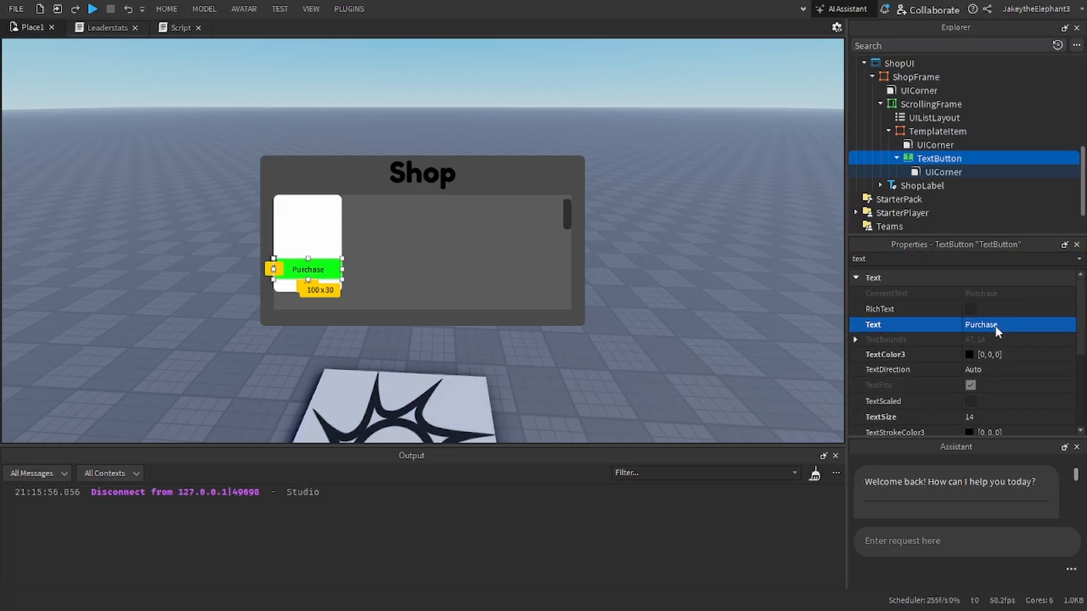
# Step: Change the TextButton's FontFace to Fredoka One
pyautogui.click(925, 259)
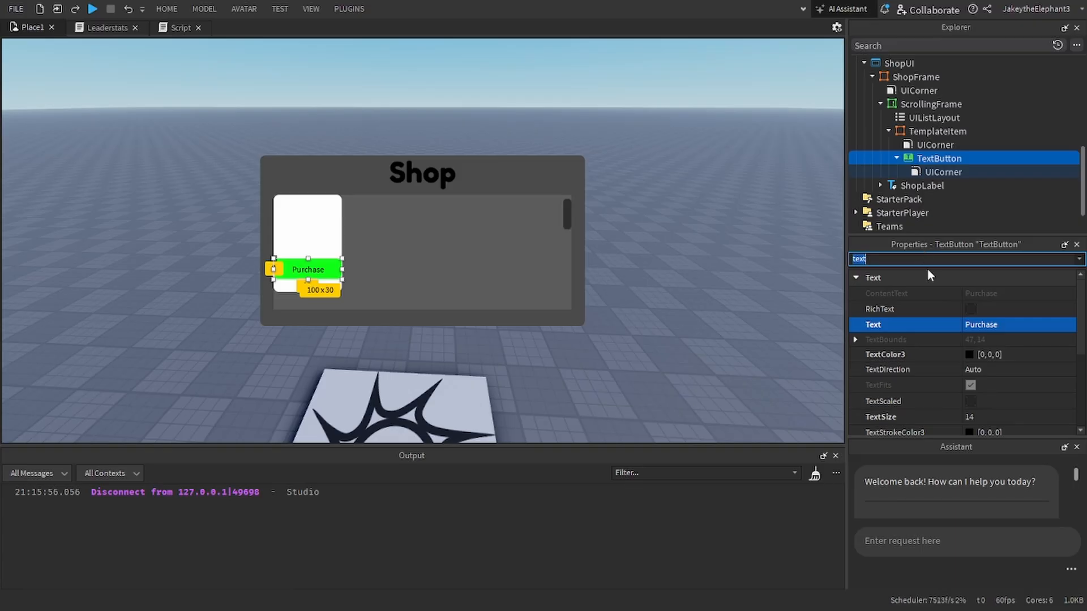
pyautogui.write('f')
pyautogui.click(990, 372)
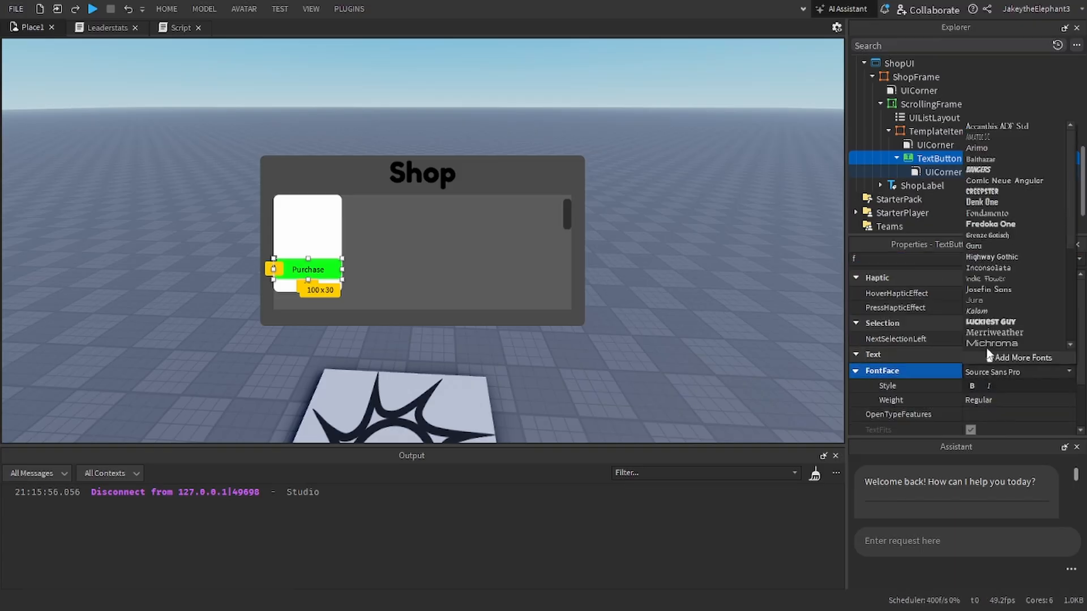
pyautogui.click(983, 223)
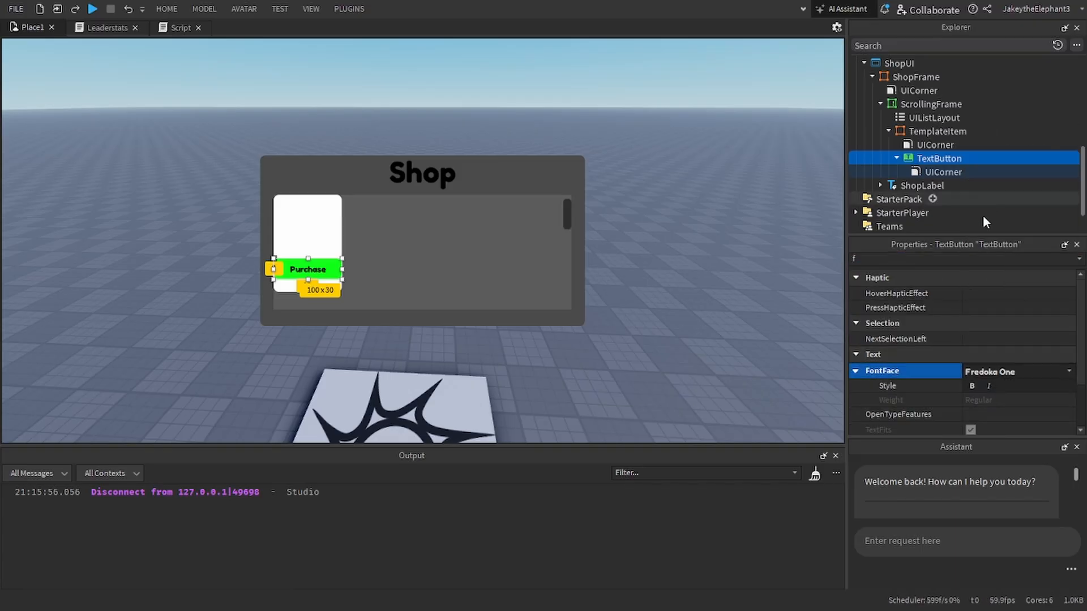
# Step: Enable TextScaled on the TextButton and shrink it to about 83 x 30, centred near TemplateItem's bottom edge
pyautogui.click(910, 259)
pyautogui.press('BackSpace')
pyautogui.scroll(-3, 971, 352)
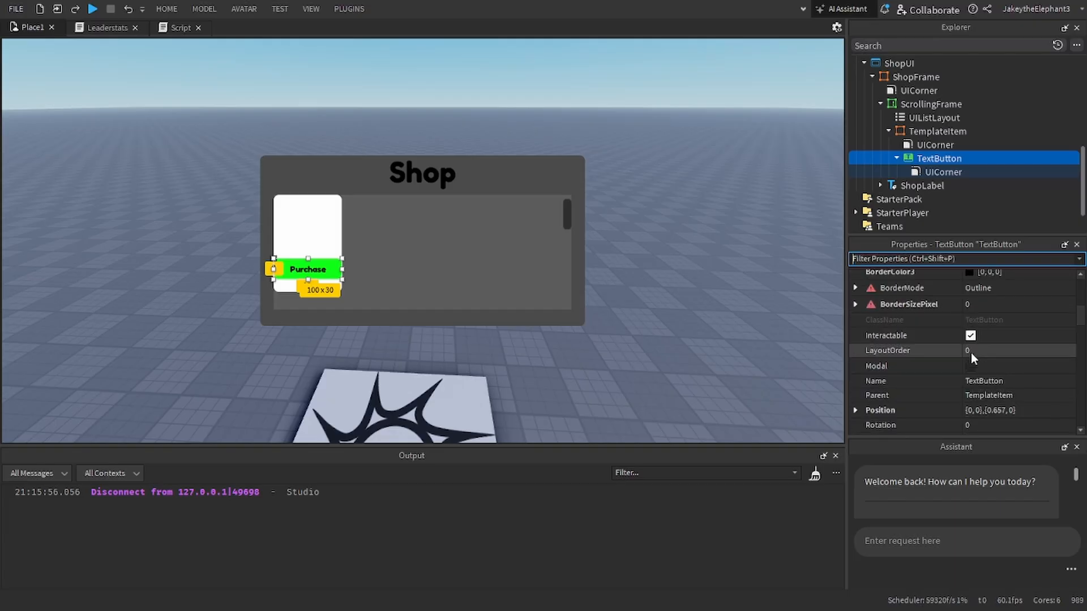
pyautogui.scroll(-10, 970, 352)
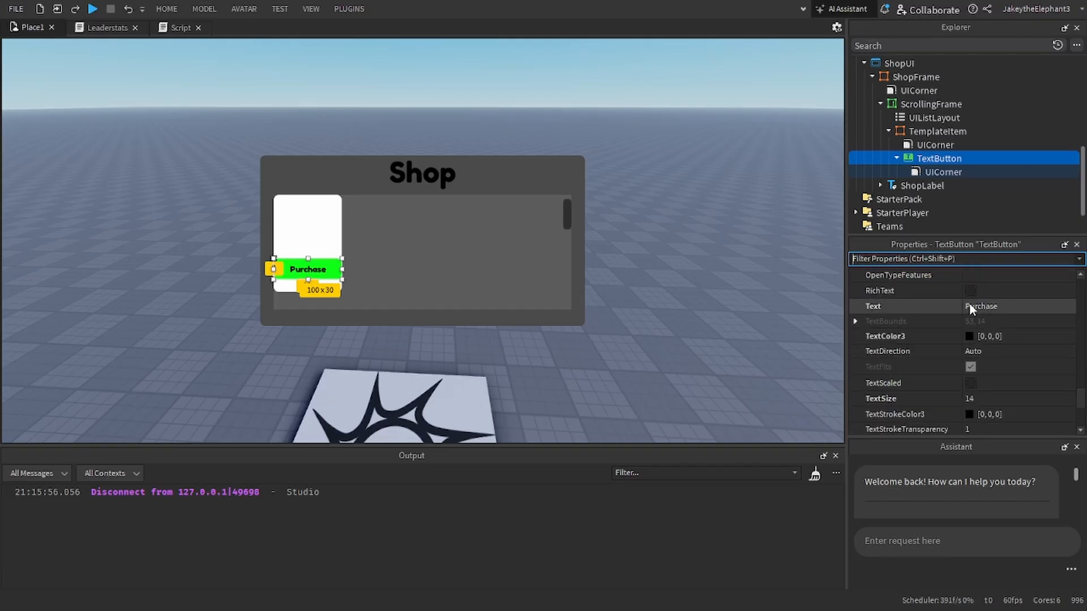
pyautogui.scroll(3, 971, 317)
pyautogui.scroll(-6, 972, 351)
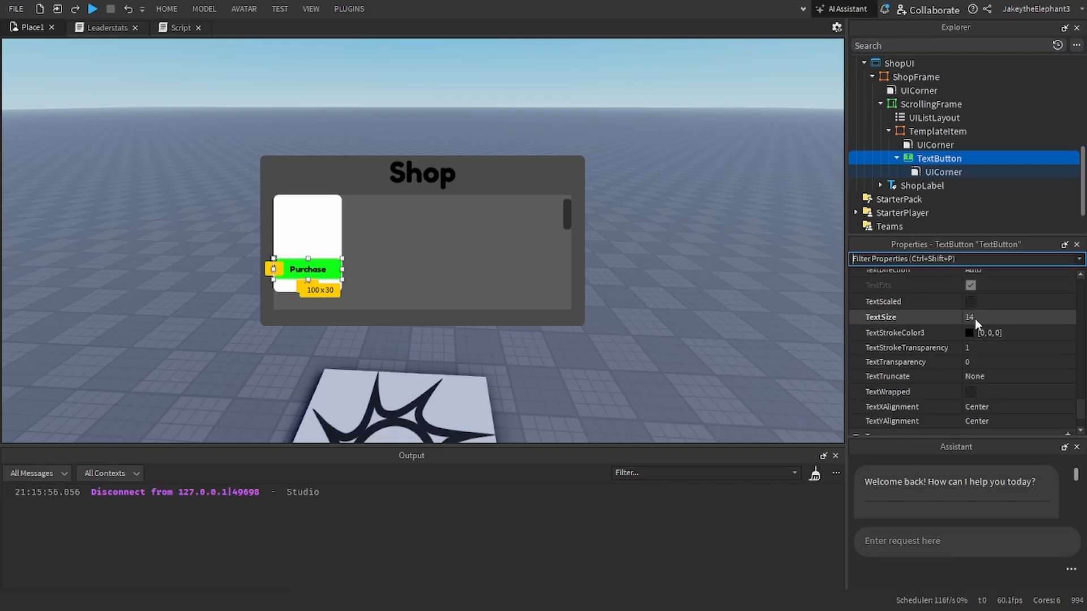
pyautogui.click(971, 302)
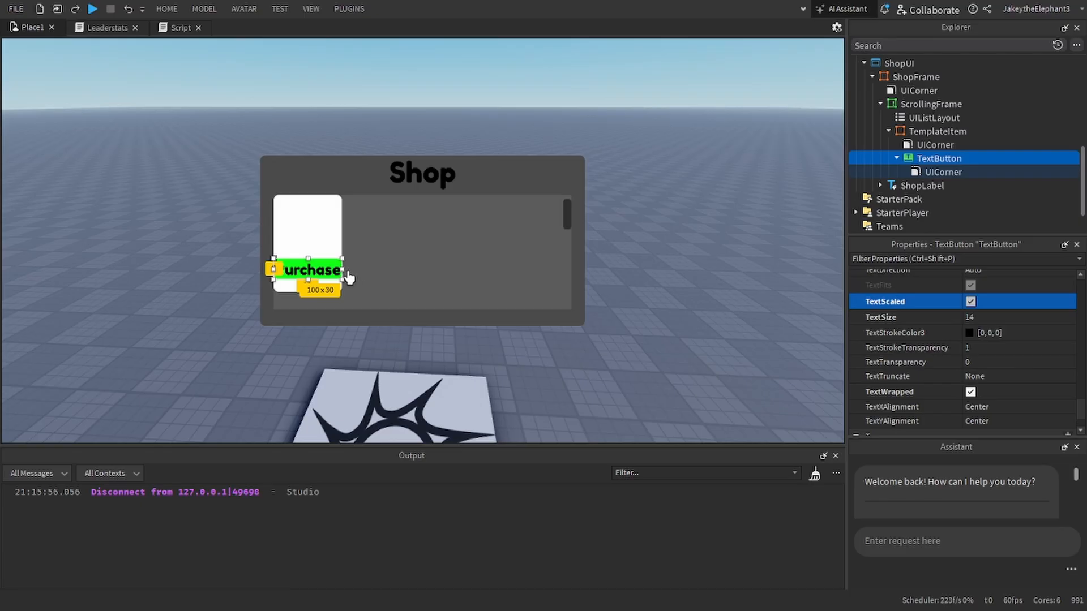
pyautogui.moveTo(343, 276); pyautogui.dragTo(321, 287)
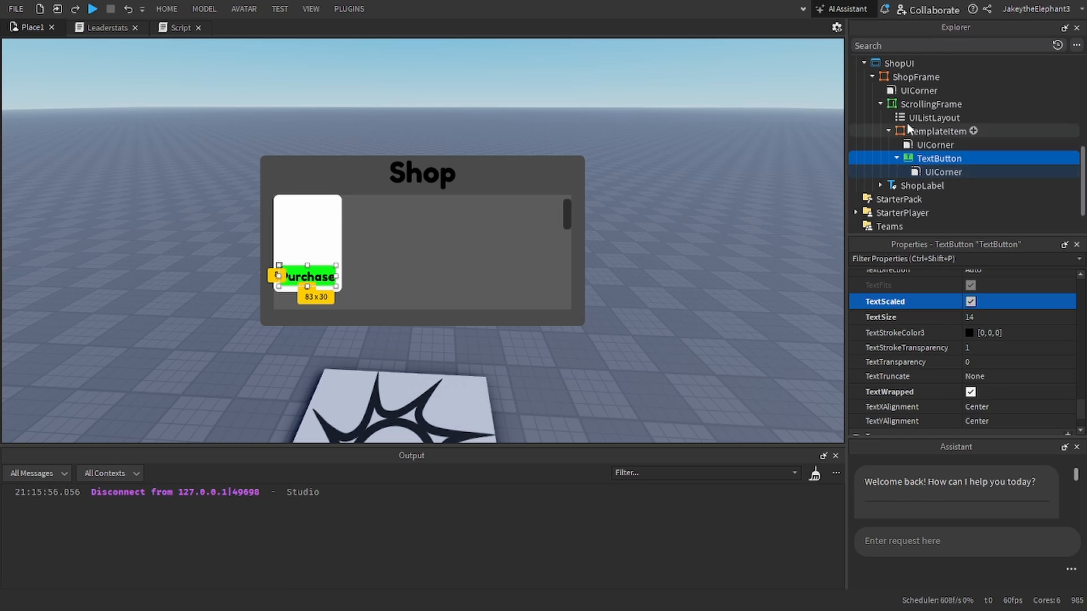
# Step: Duplicate the ShopLabel into TemplateItem, sizing the copy to about 66 x 28 and placing it just above the Purchase button
pyautogui.click(905, 186)
pyautogui.hotkey('ctrl', 'd')
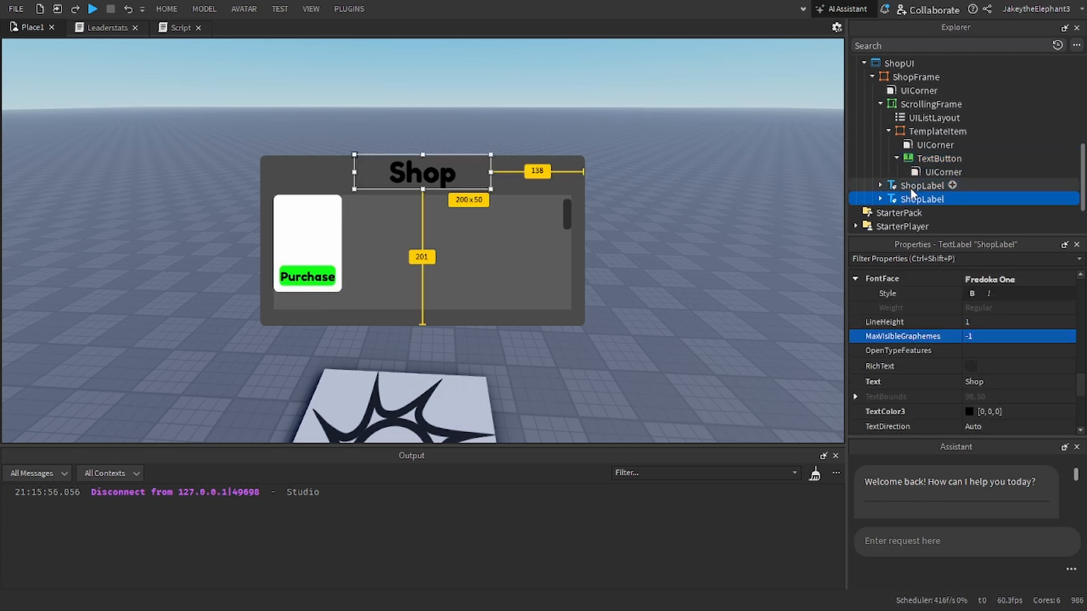
pyautogui.moveTo(911, 188); pyautogui.dragTo(928, 134)
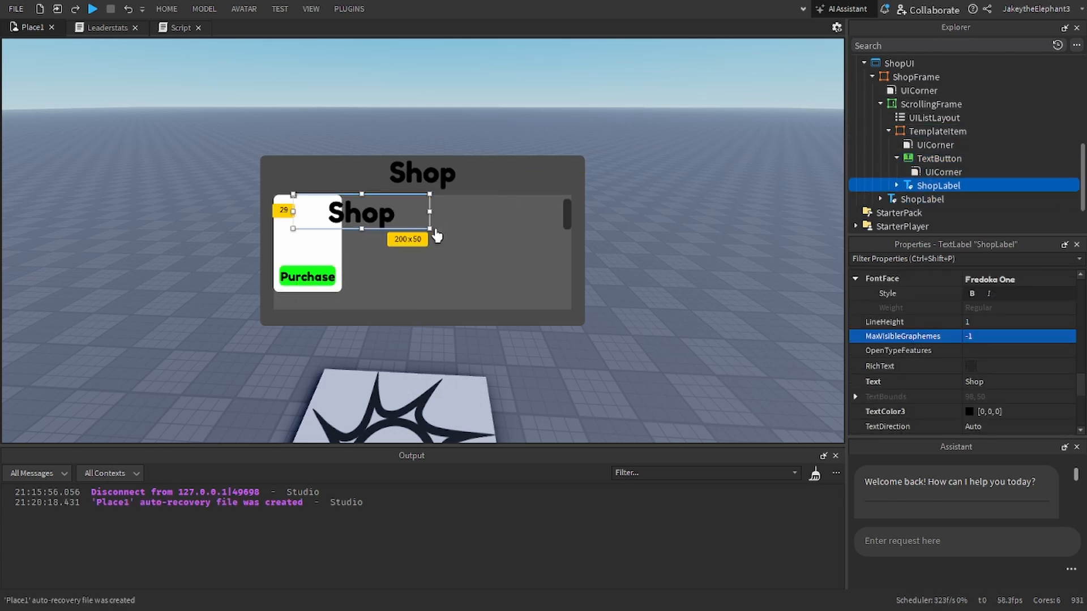
pyautogui.moveTo(430, 237); pyautogui.dragTo(307, 249)
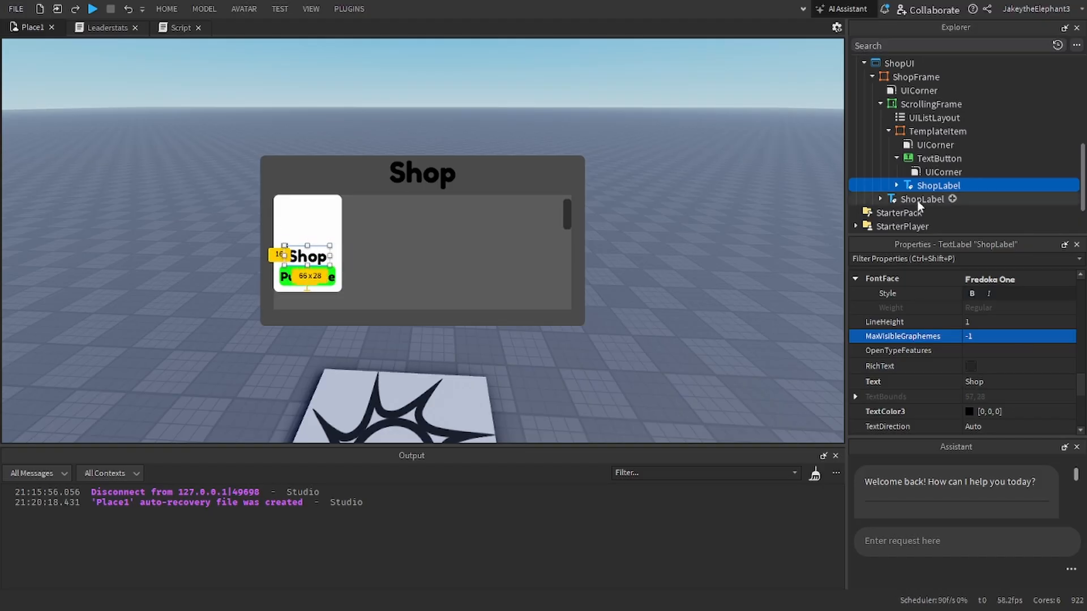
# Step: Rename the ShopLabel copy inside TemplateItem as ItemDisc
pyautogui.click(917, 258)
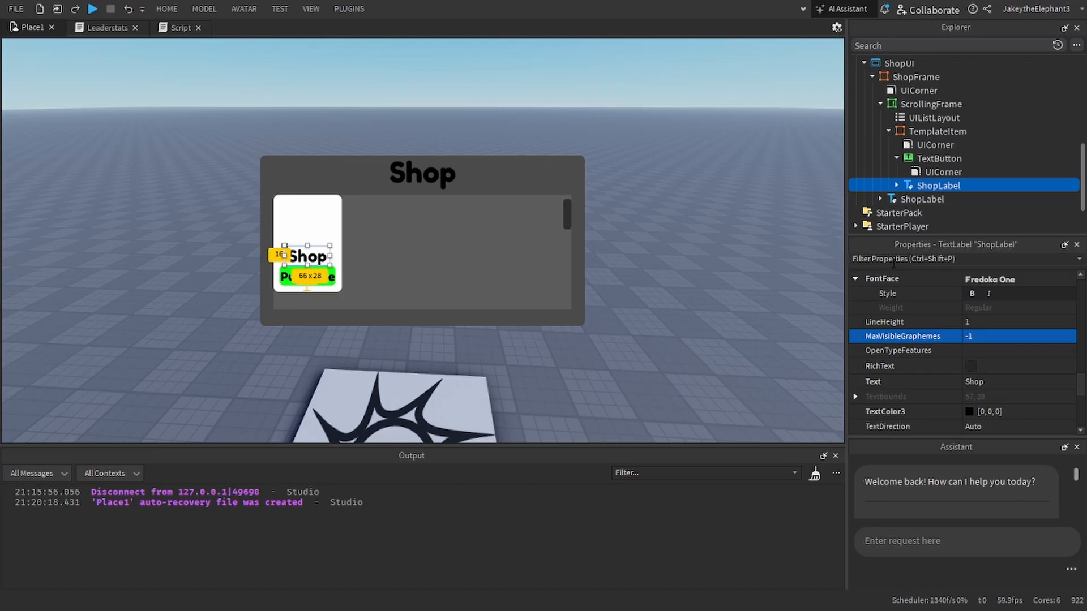
pyautogui.write('na')
pyautogui.click(970, 308)
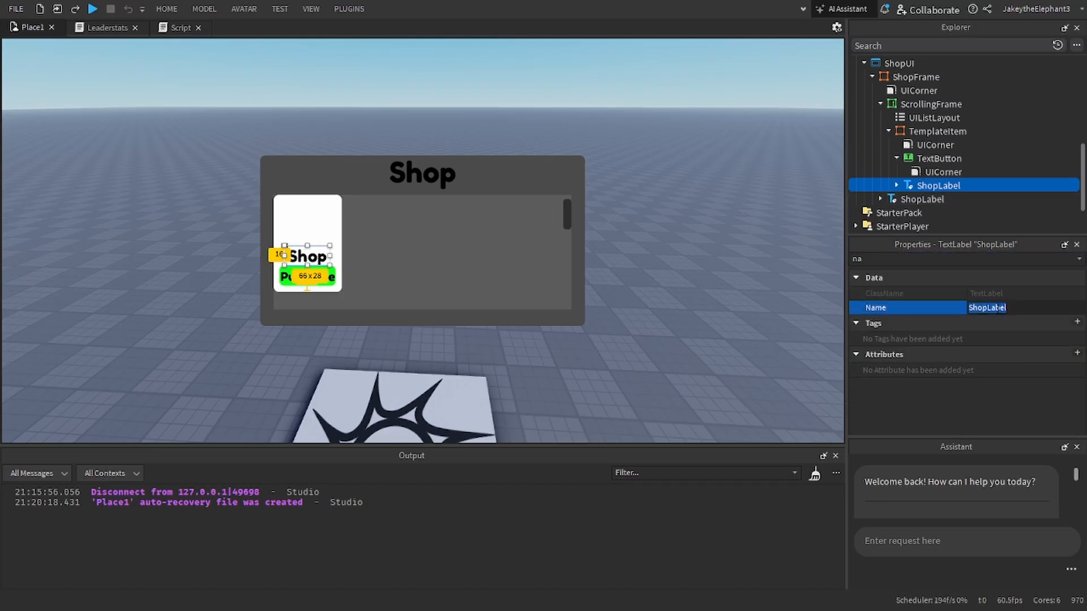
pyautogui.write('ItemDisc')
pyautogui.press('Return')
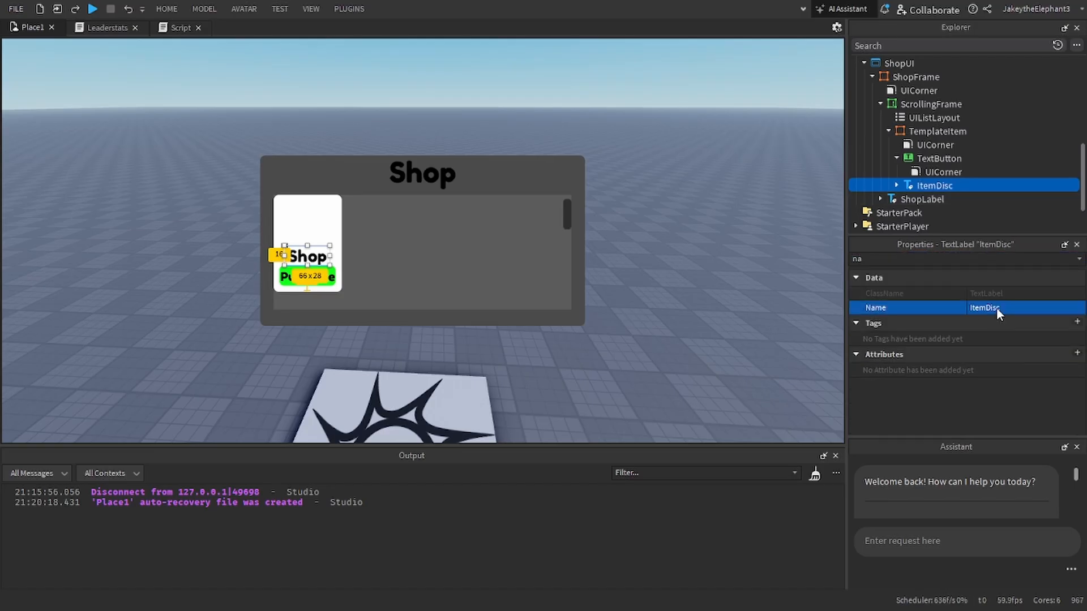
# Step: Set ItemDisc's Text to "Description"
pyautogui.click(896, 185)
pyautogui.scroll(-1, 931, 183)
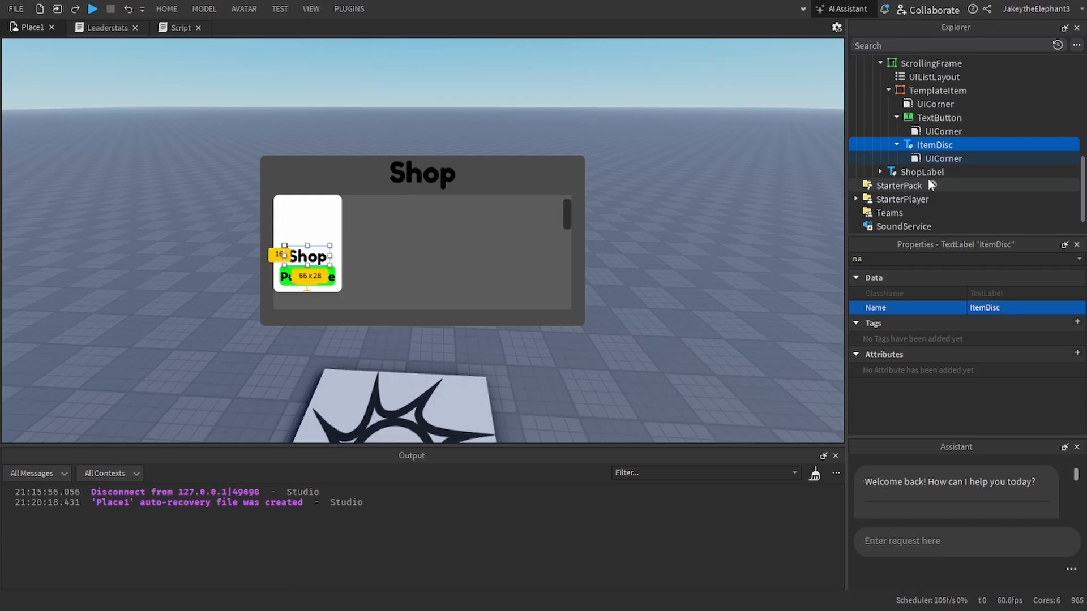
pyautogui.doubleClick(924, 260)
pyautogui.write('text')
pyautogui.scroll(-2, 979, 335)
pyautogui.scroll(-1, 974, 335)
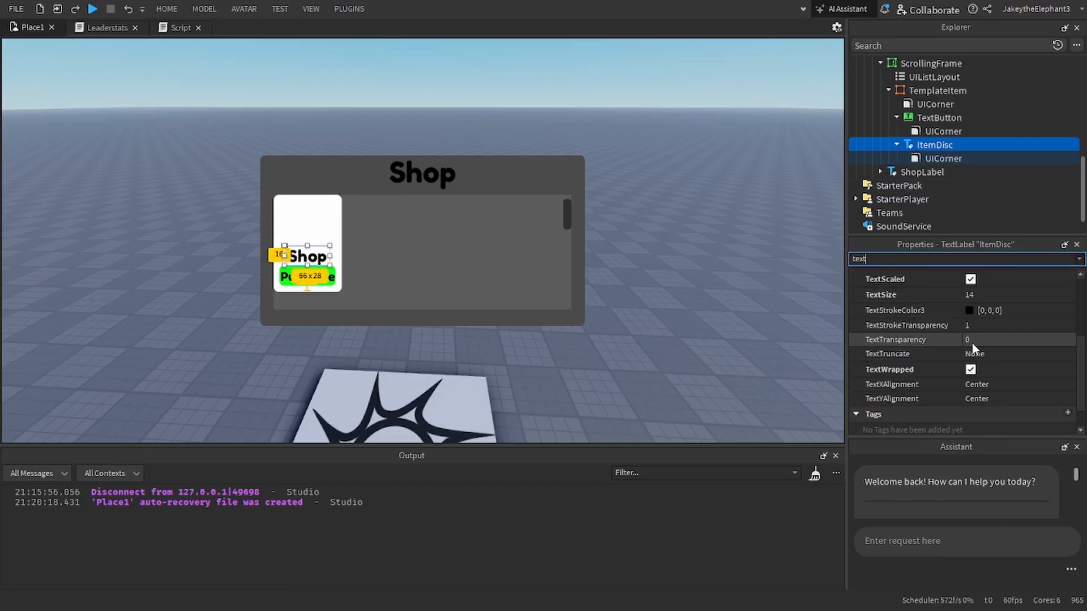
pyautogui.scroll(2, 981, 355)
pyautogui.click(995, 286)
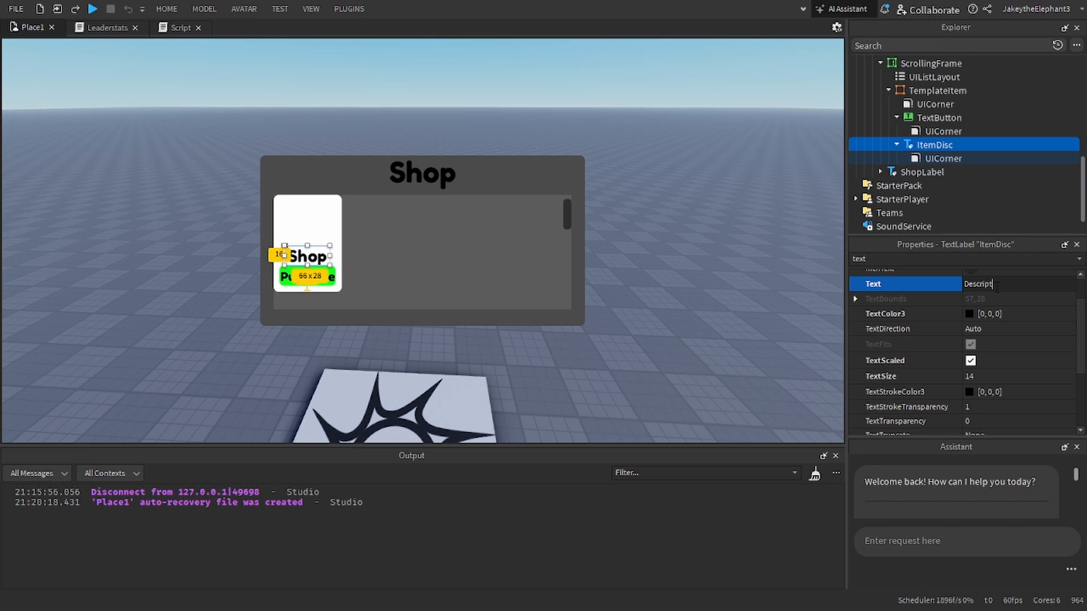
pyautogui.press('Return')
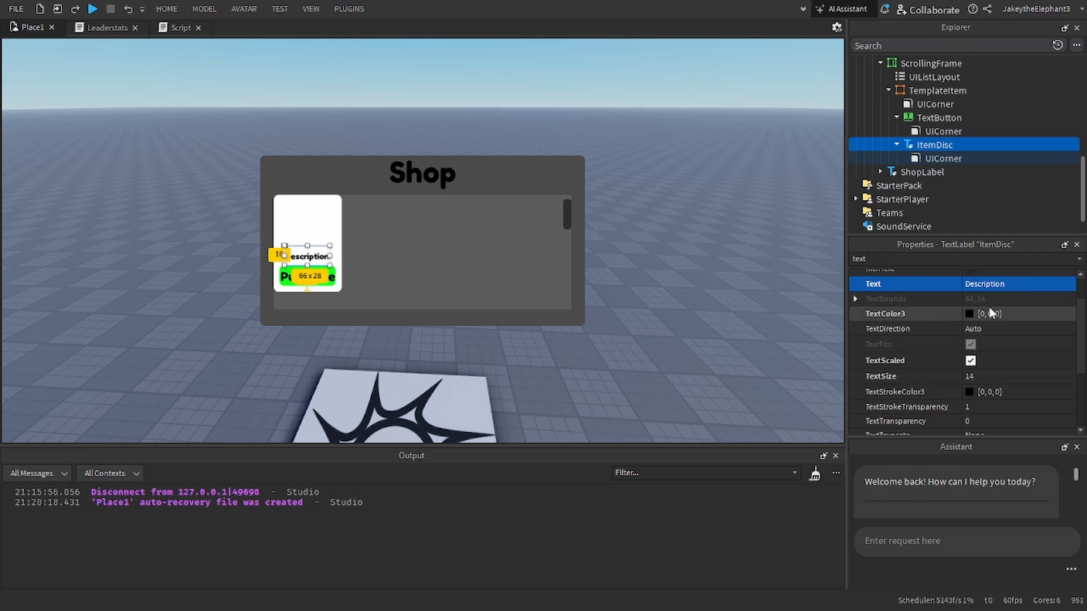
# Step: Try to lengthen ItemDisc's Text by pasting the word "Description" repeatedly
pyautogui.click(1019, 280)
pyautogui.hotkey('ctrl', 'v')
pyautogui.hotkey('ctrl', 'v')
pyautogui.hotkey('ctrl', 'v')
pyautogui.hotkey('ctrl', 'v')
pyautogui.hotkey('ctrl', 'v')
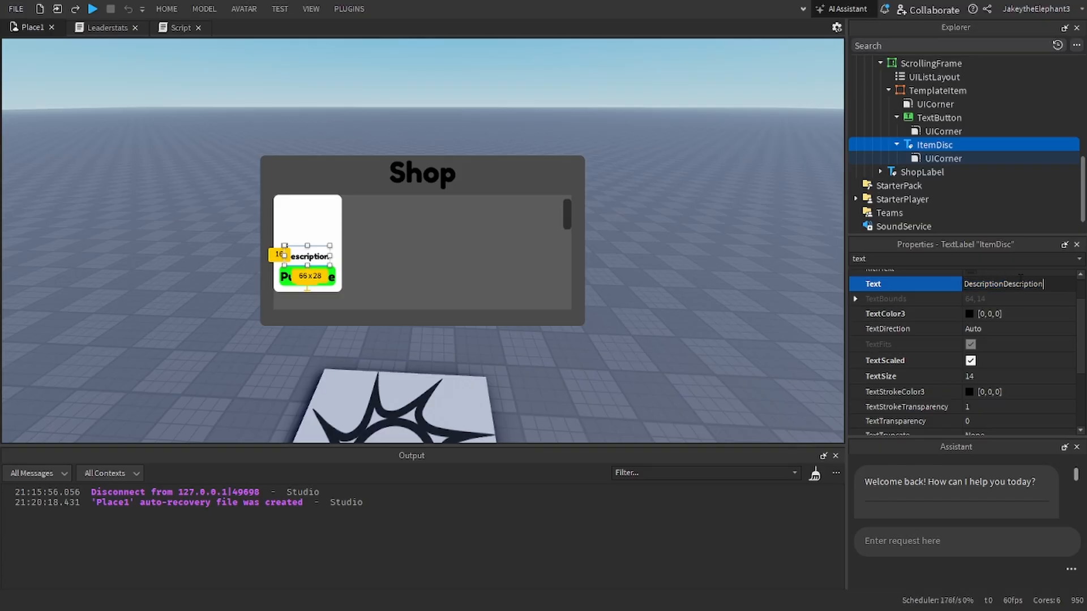
pyautogui.press('Return')
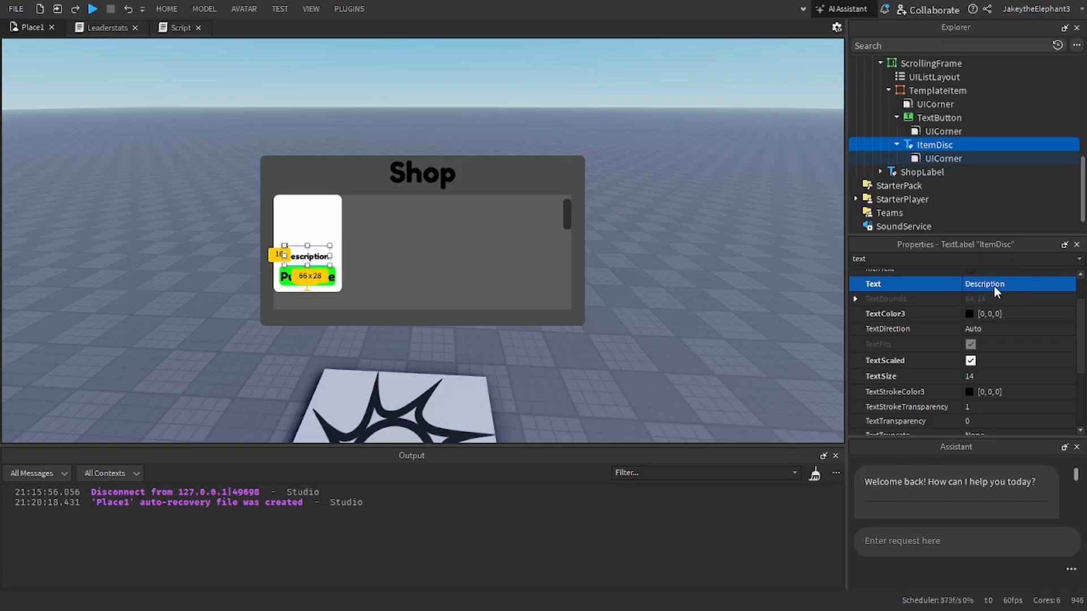
# Step: Toggle ItemDisc's text wrapping and scaling, leaving both TextWrapped and TextScaled enabled
pyautogui.scroll(-2, 991, 314)
pyautogui.scroll(-2, 978, 323)
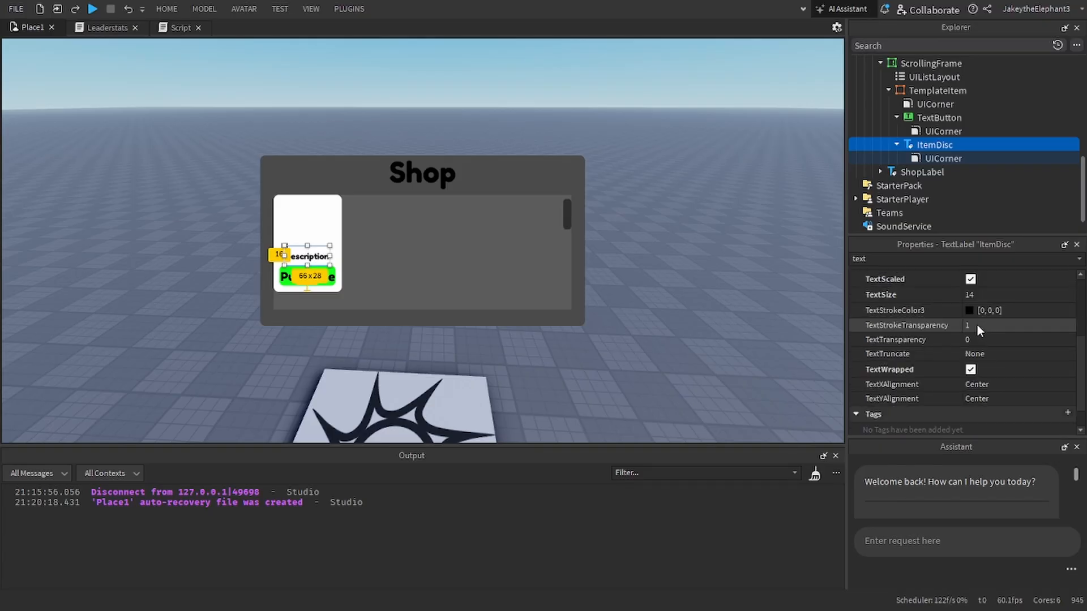
pyautogui.click(970, 369)
pyautogui.scroll(2, 969, 339)
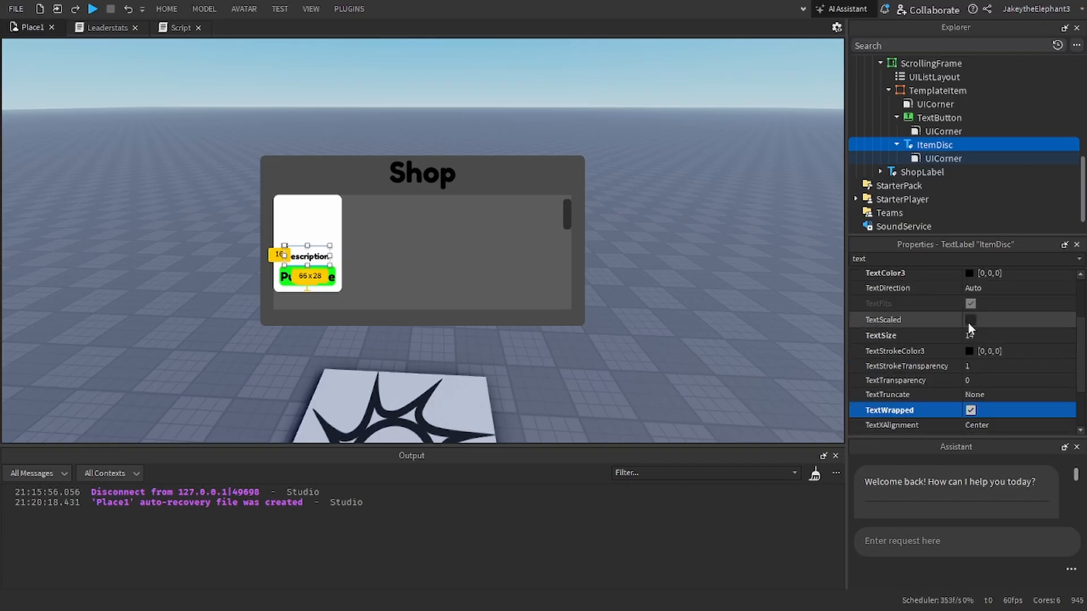
pyautogui.click(970, 319)
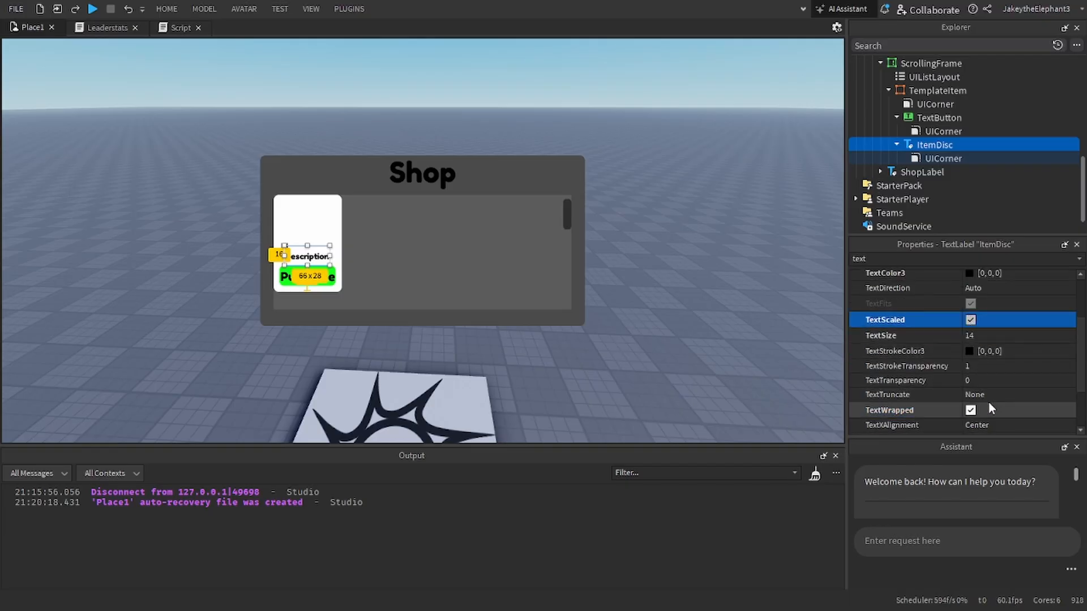
pyautogui.scroll(-1, 974, 406)
pyautogui.scroll(2, 987, 381)
# Step: Try ItemDisc's Text with "Description" repeated without spaces, and undo that text change
pyautogui.click(999, 284)
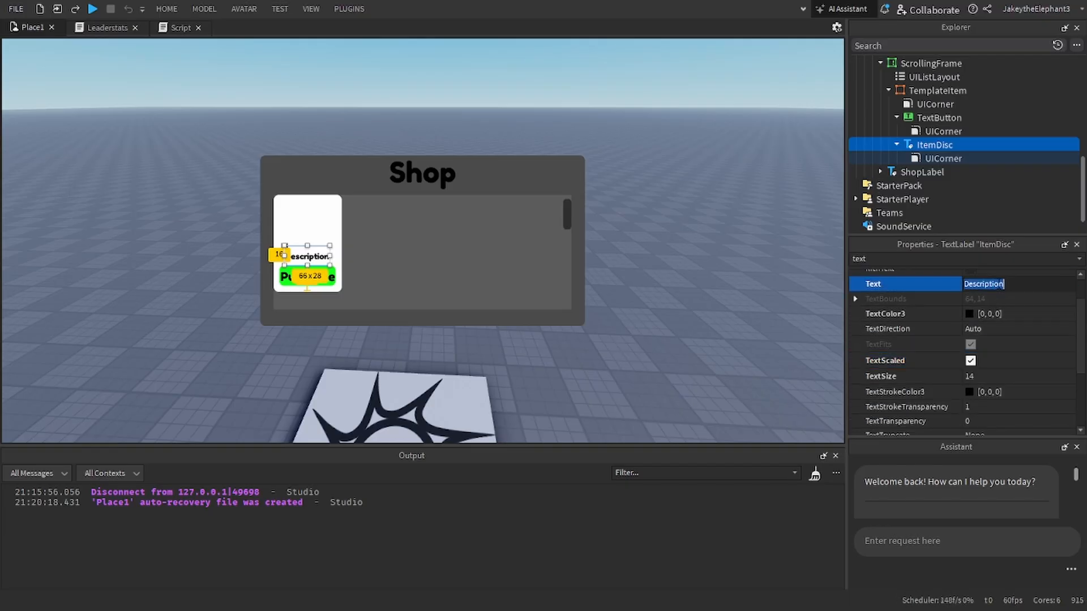
pyautogui.hotkey('ctrl', 'c')
pyautogui.hotkey('ctrl', 'v')
pyautogui.hotkey('ctrl', 'v')
pyautogui.hotkey('ctrl', 'v')
pyautogui.hotkey('ctrl', 'v')
pyautogui.press('Return')
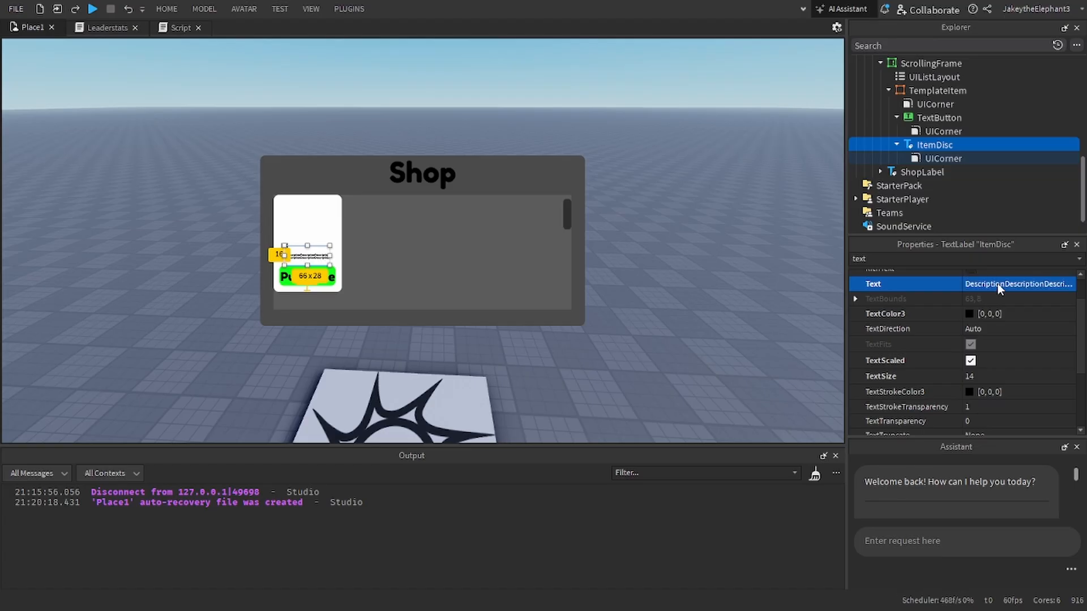
pyautogui.hotkey('ctrl', 'z')
# Step: Fill ItemDisc's Text with several repeats of "Description", partly separated by spaces, to test how long text wraps
pyautogui.click(1018, 282)
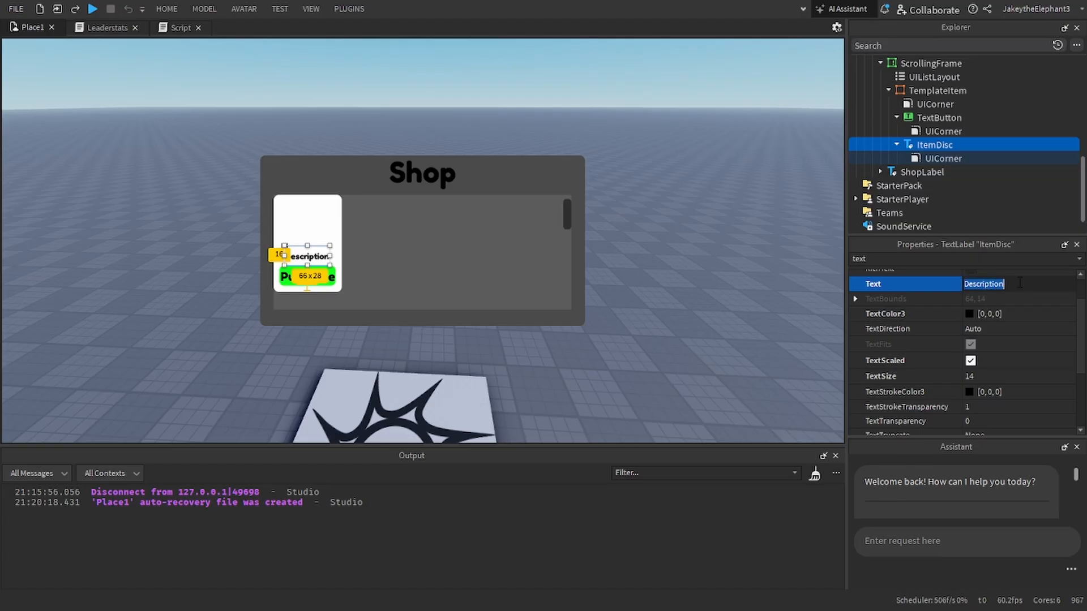
pyautogui.hotkey('ctrl', 'v')
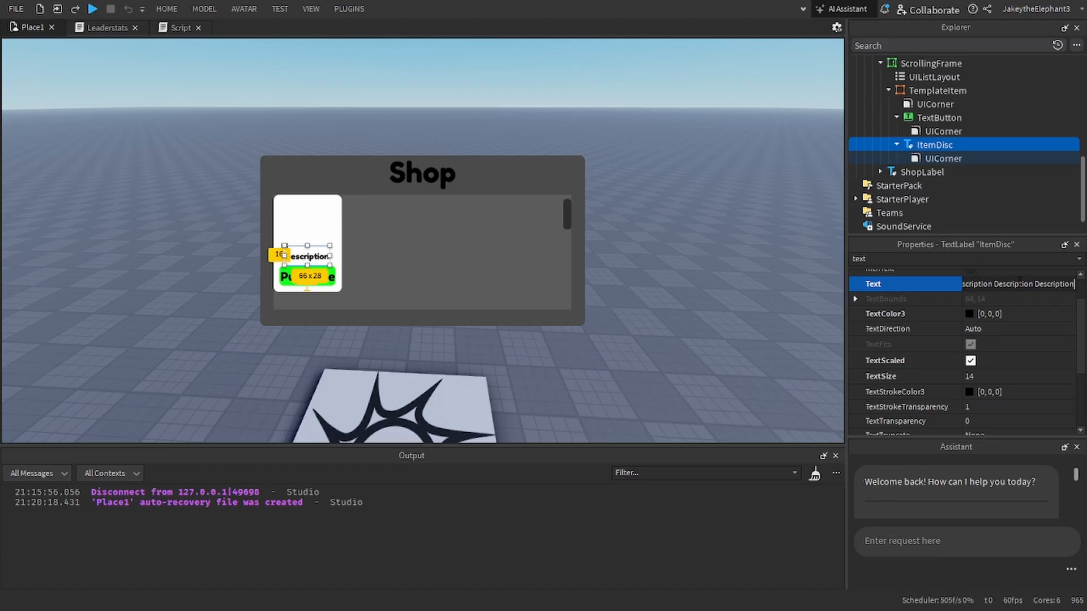
pyautogui.click(528, 324)
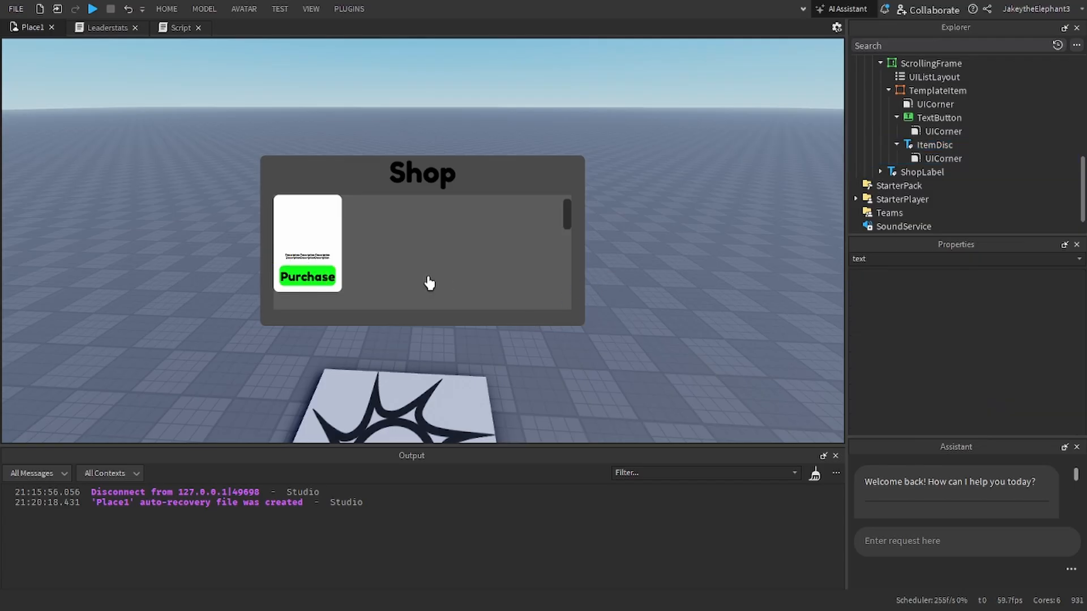
# Step: Replace ItemDisc's repeated test text with a single "Description"
pyautogui.click(953, 144)
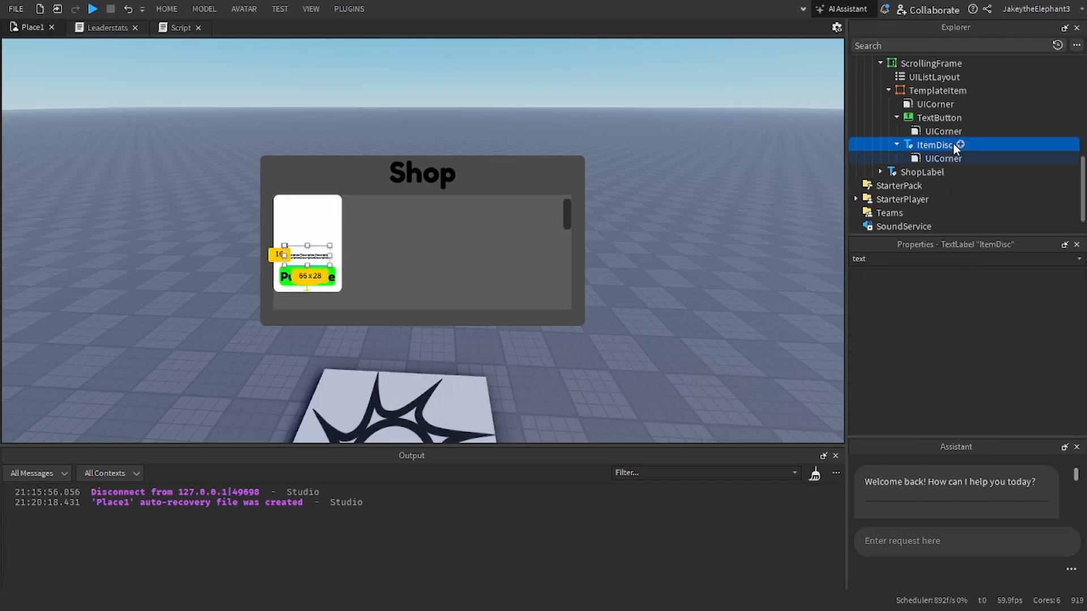
pyautogui.click(1017, 331)
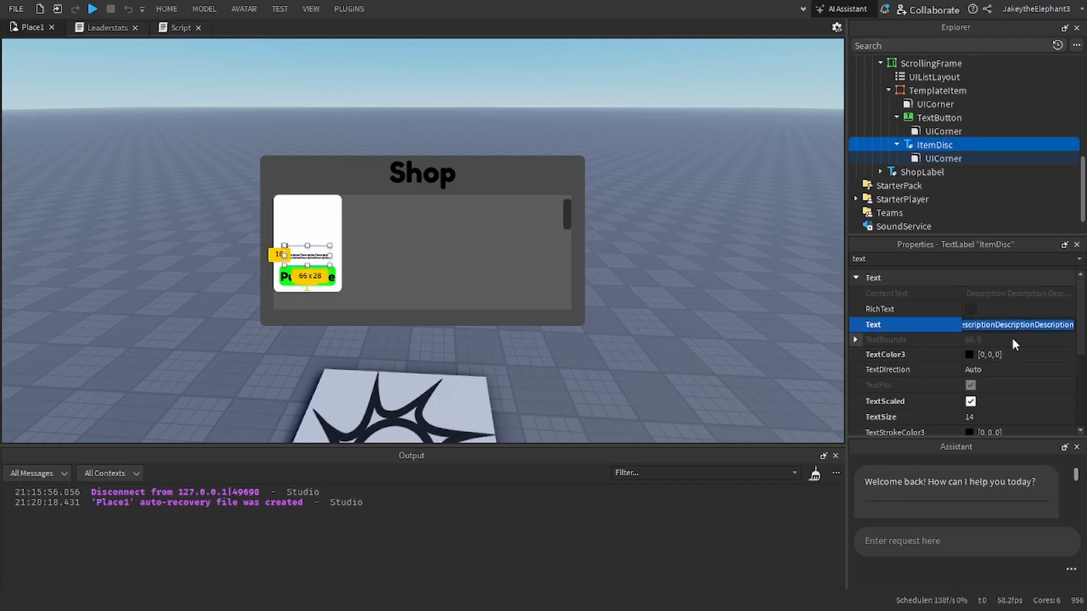
pyautogui.press('BackSpace')
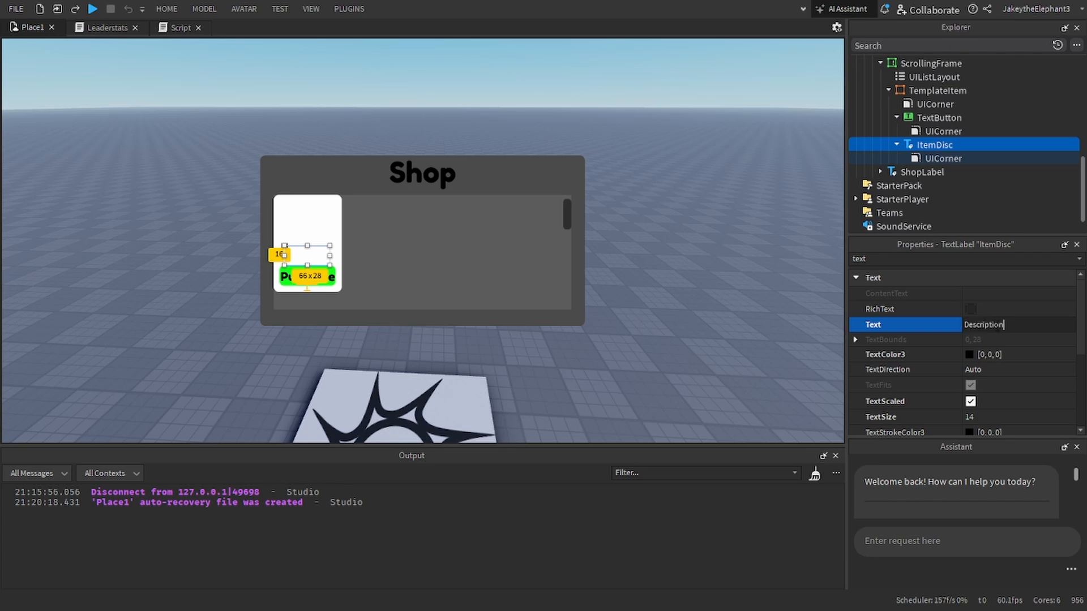
pyautogui.press('Return')
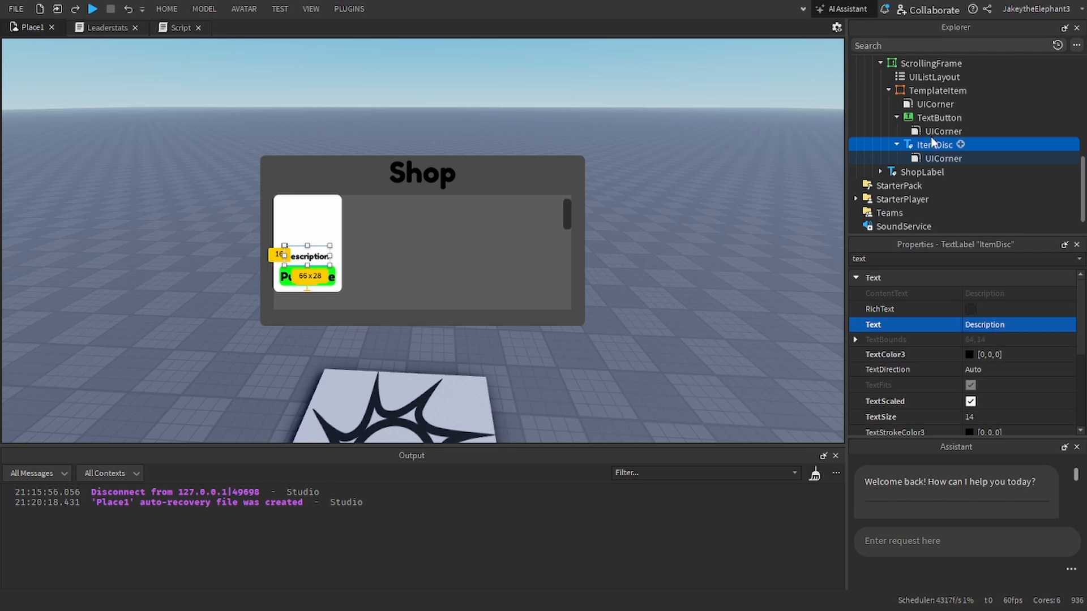
# Step: Duplicate ItemDisc and place the copy centred at TemplateItem's top edge, 115 above the card's bottom
pyautogui.click(898, 145)
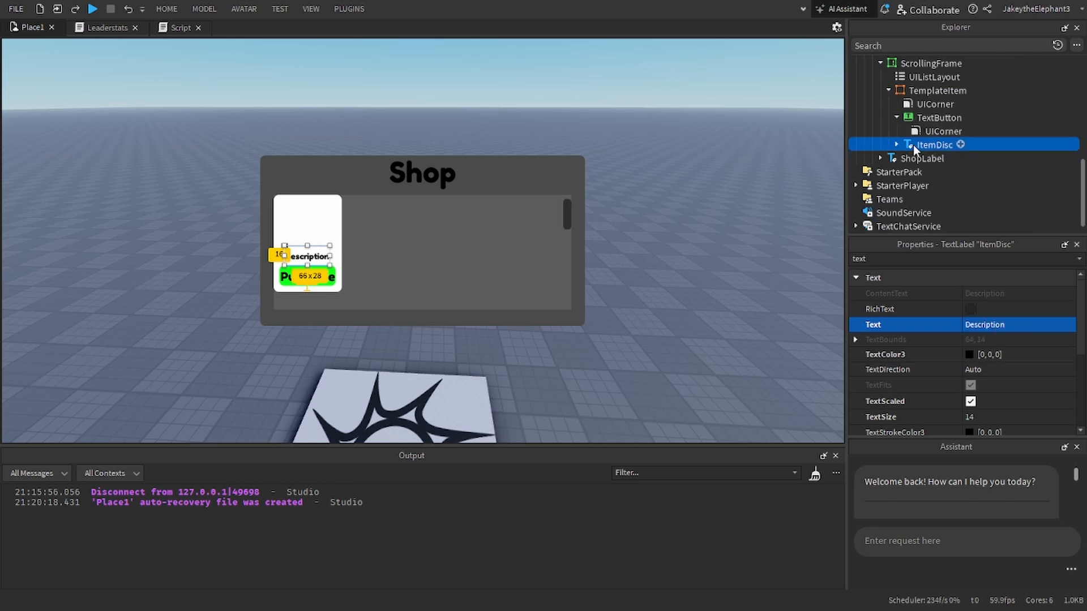
pyautogui.hotkey('ctrl', 'd')
pyautogui.moveTo(317, 258); pyautogui.dragTo(318, 211)
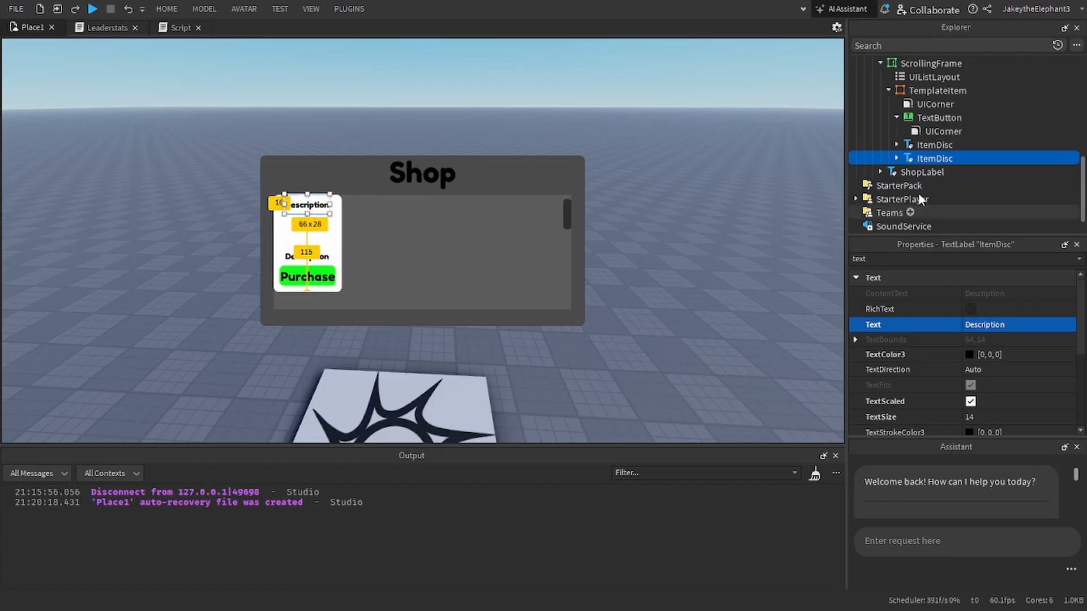
# Step: Rename the ItemDisc copy at the card's top as ItemName
pyautogui.click(910, 258)
pyautogui.write('nam')
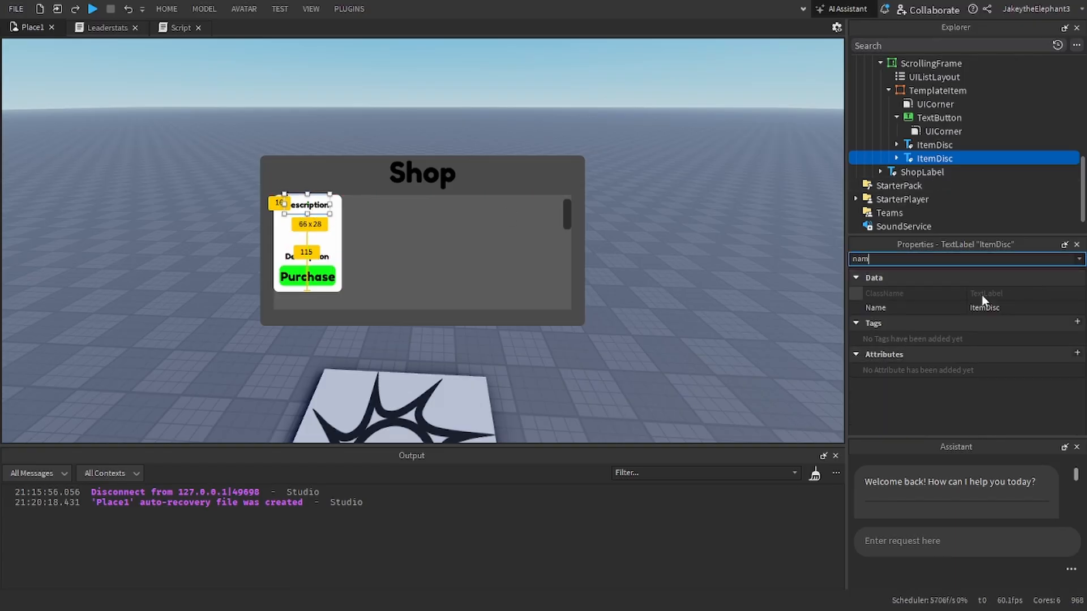
pyautogui.click(979, 306)
pyautogui.write('Item')
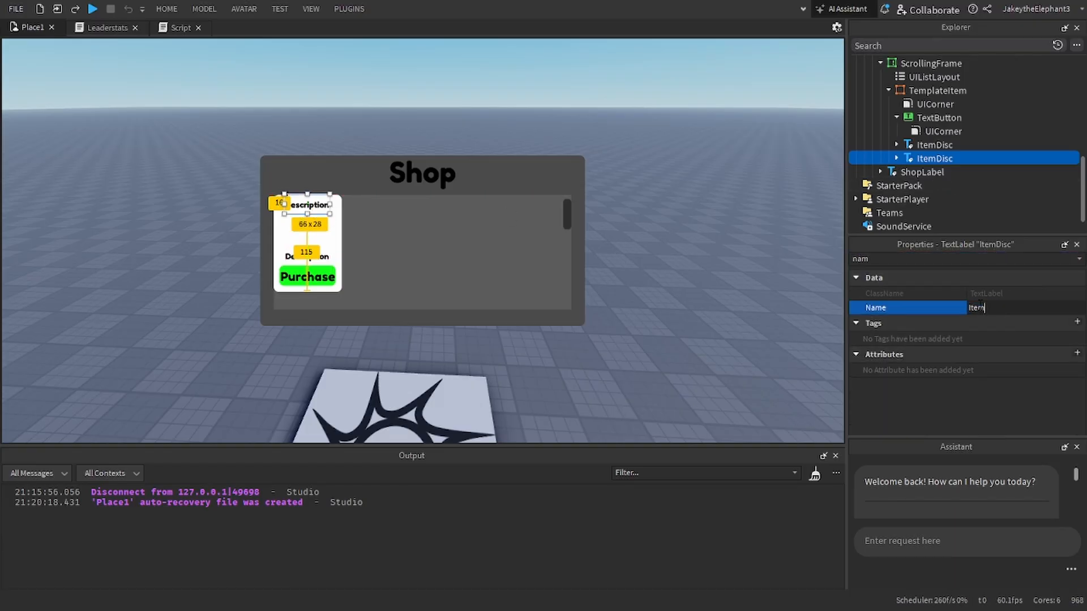
pyautogui.write('Name')
pyautogui.press('Return')
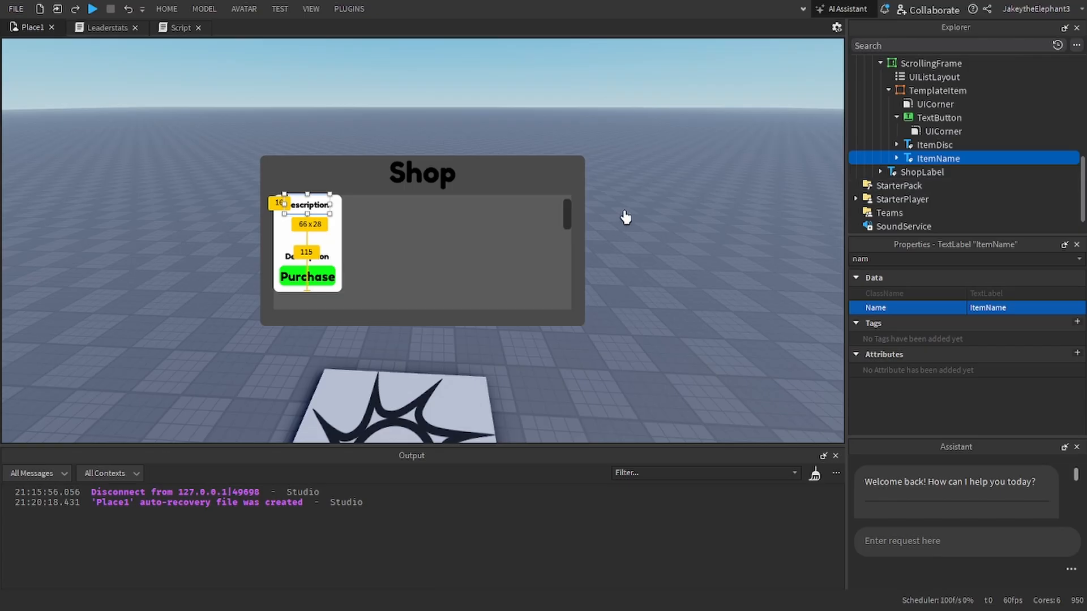
# Step: Set the Text of the ItemName label to "ItemName"
pyautogui.click(901, 261)
pyautogui.write('text')
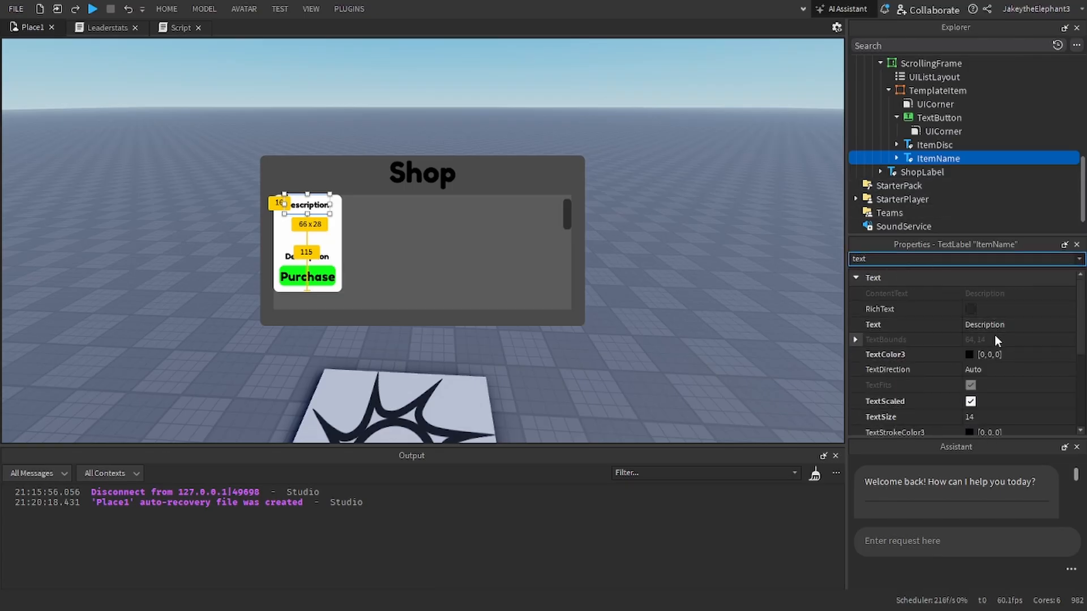
pyautogui.click(990, 325)
pyautogui.write('Item')
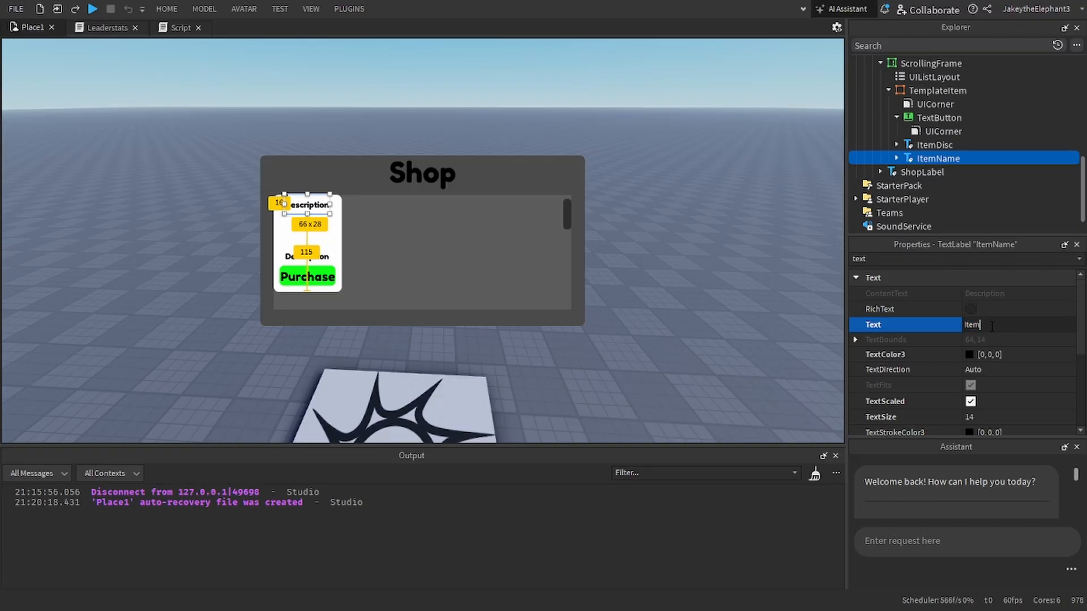
pyautogui.write('Name')
pyautogui.press('Return')
pyautogui.click(764, 246)
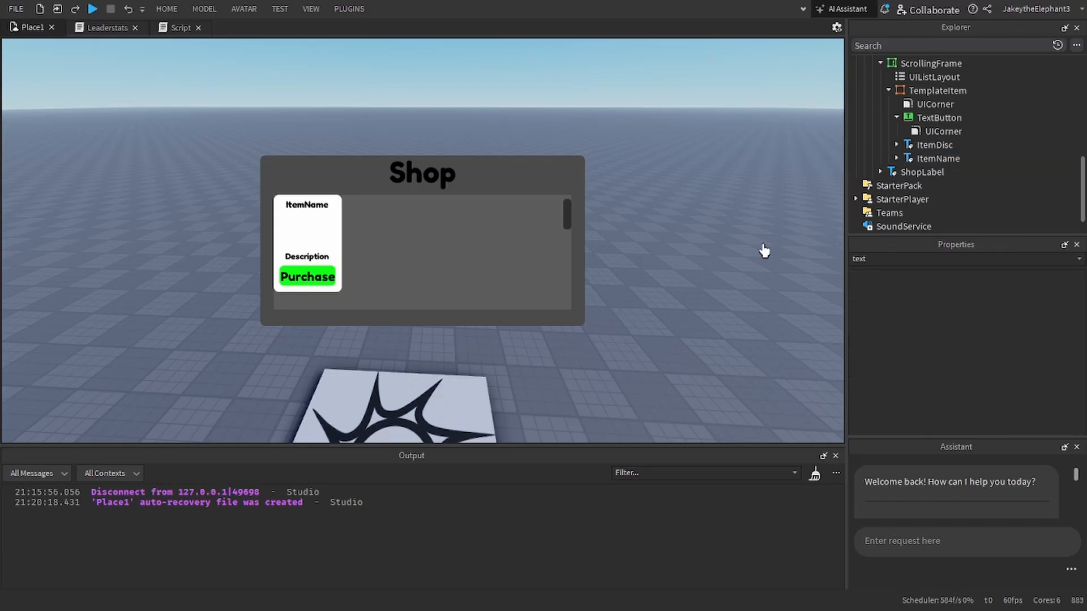
# Step: Insert an ImageLabel into TemplateItem
pyautogui.click(939, 158)
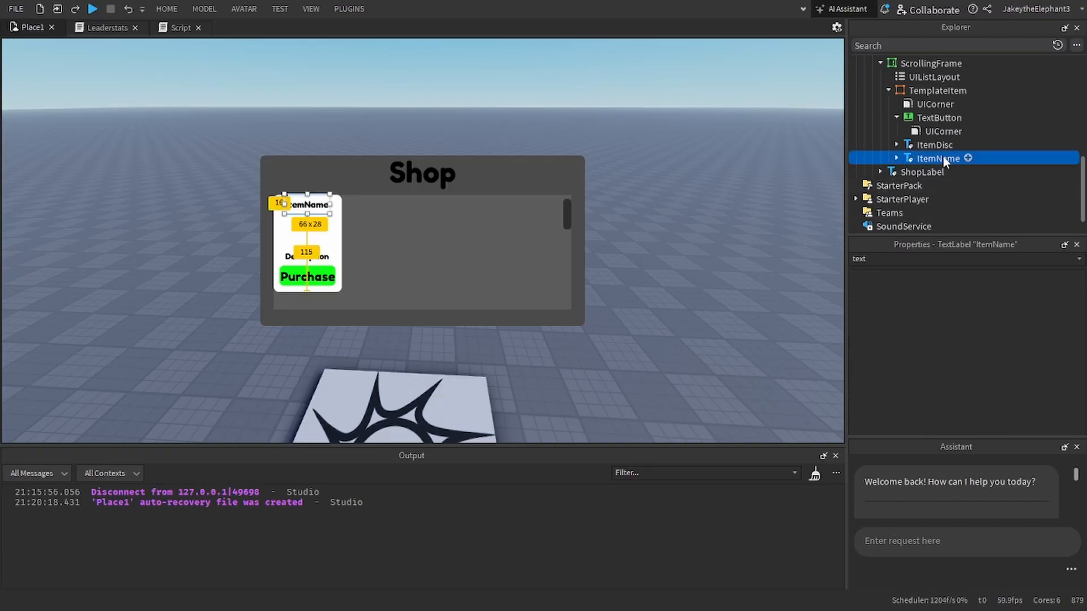
pyautogui.click(974, 91)
pyautogui.write('imad')
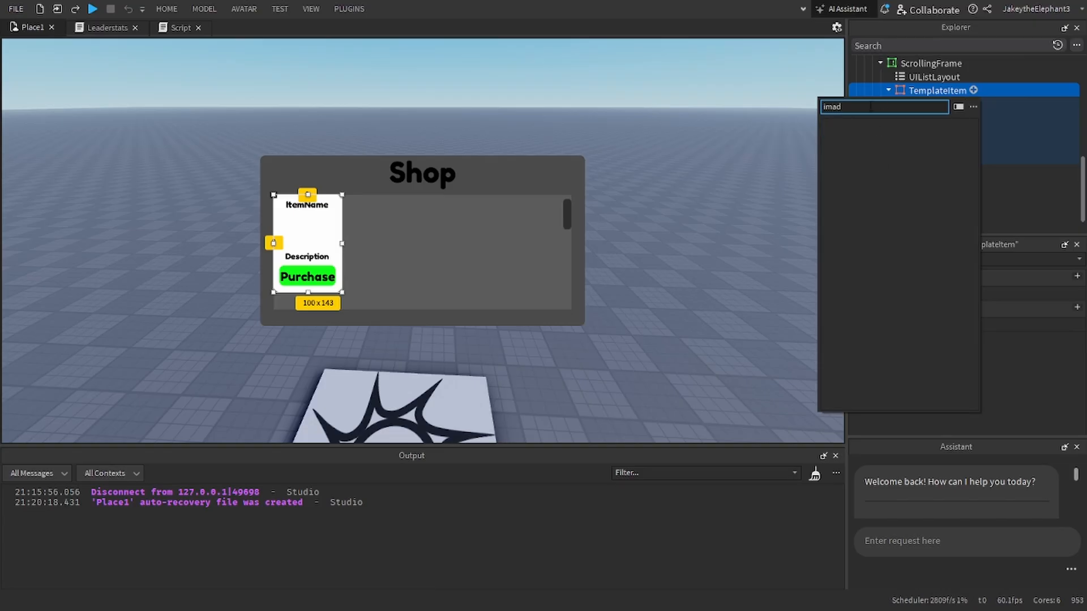
pyautogui.press('BackSpace')
pyautogui.write('g')
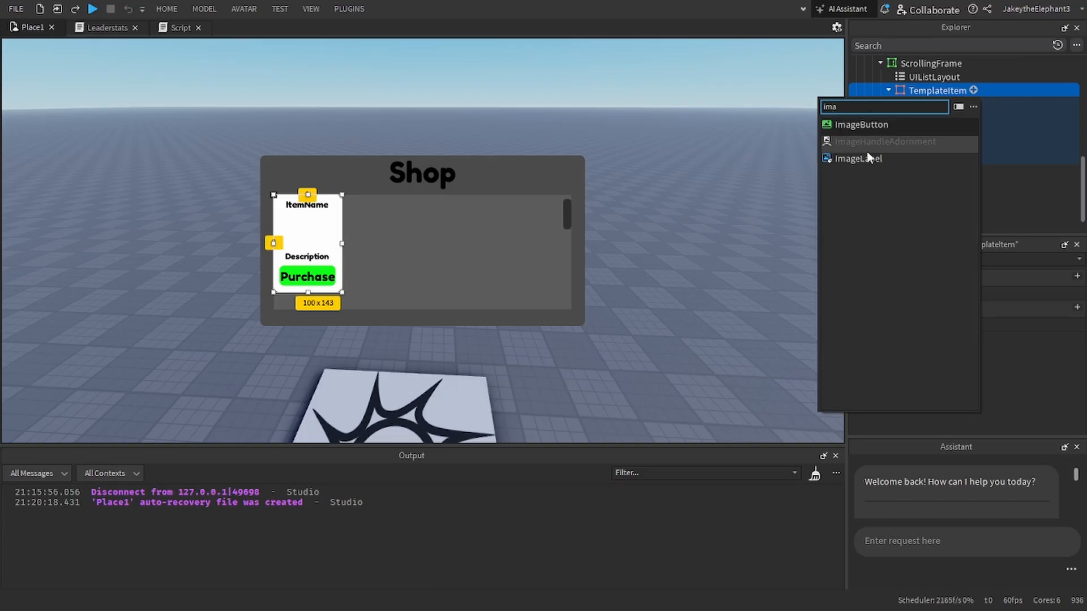
pyautogui.click(849, 144)
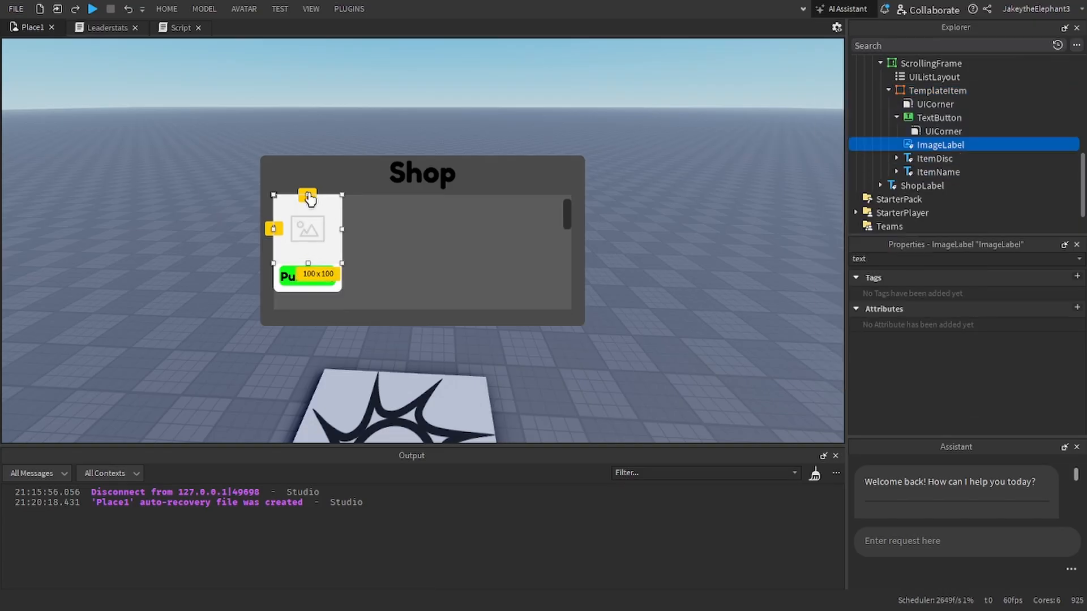
# Step: Shrink the ImageLabel and place it between the ItemName and Description labels on the TemplateItem card
pyautogui.moveTo(309, 195); pyautogui.dragTo(304, 233)
pyautogui.hotkey('ctrl', 'z')
pyautogui.hotkey('ctrl', 'z')
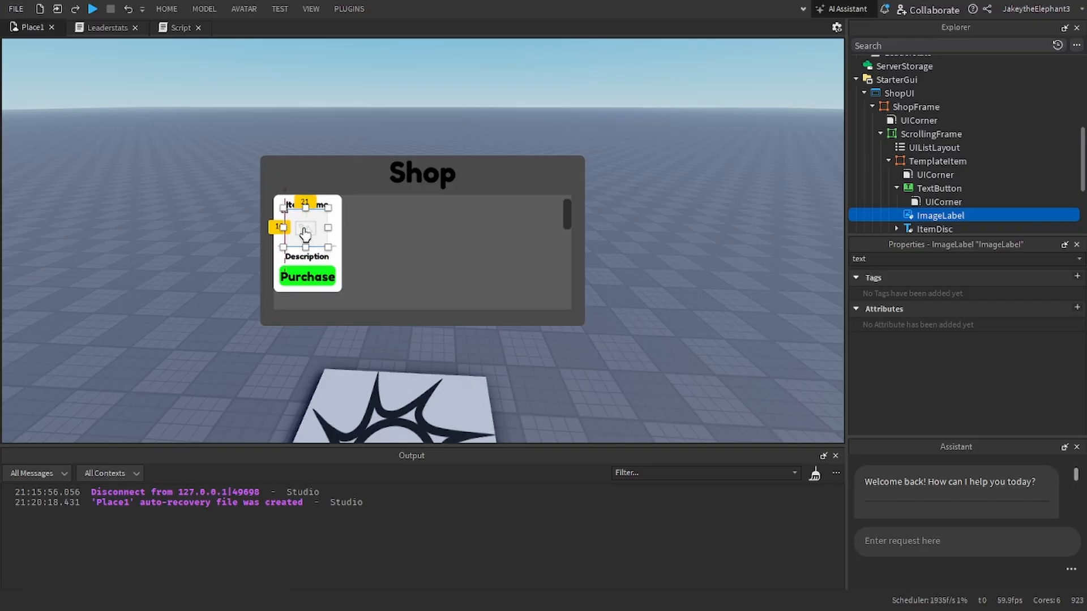
pyautogui.click(368, 140)
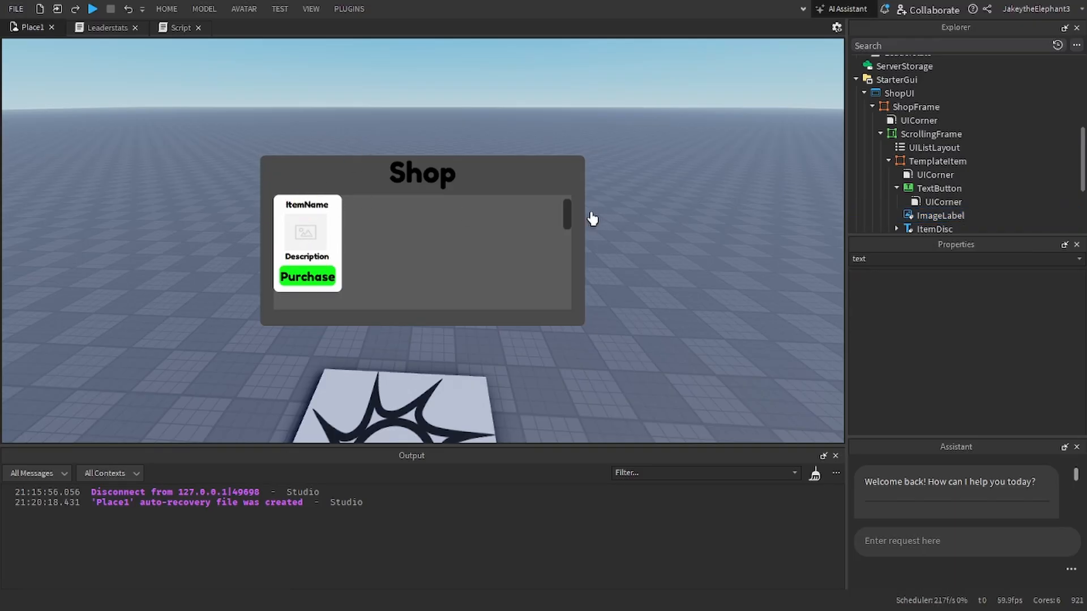
# Step: Duplicate TemplateItem's UICorner and move the copy into the ImageLabel to round the image's corners
pyautogui.click(930, 176)
pyautogui.hotkey('ctrl', 'd')
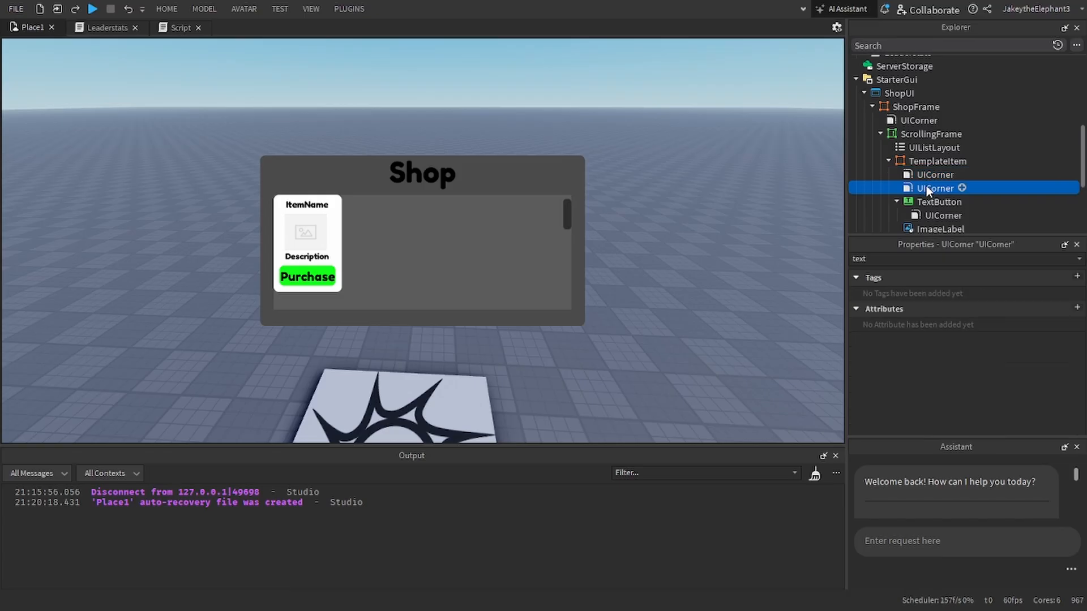
pyautogui.moveTo(926, 188); pyautogui.dragTo(940, 193)
pyautogui.click(928, 175)
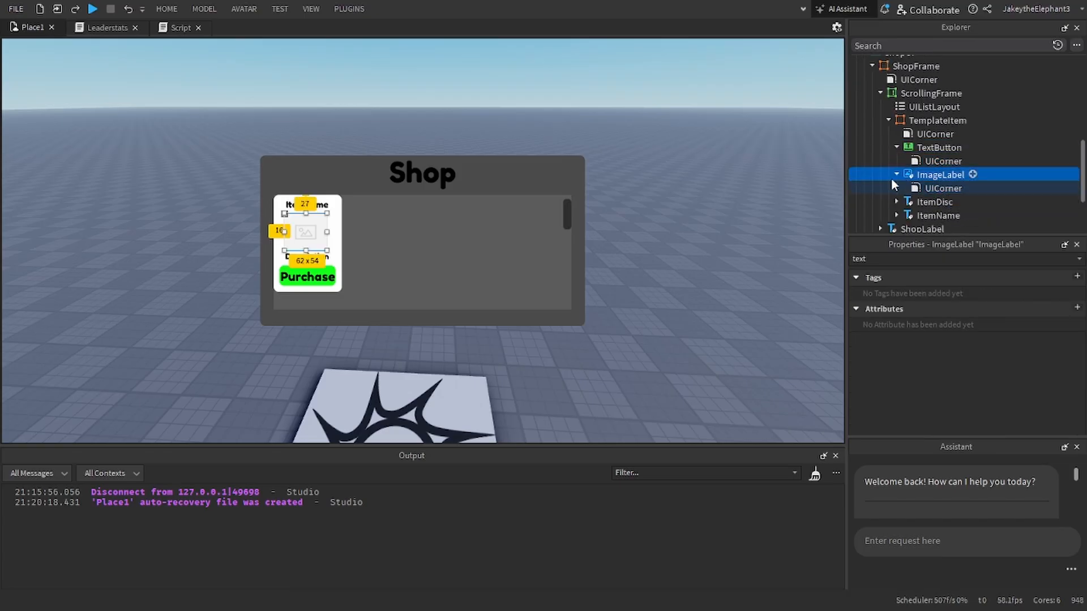
pyautogui.click(804, 167)
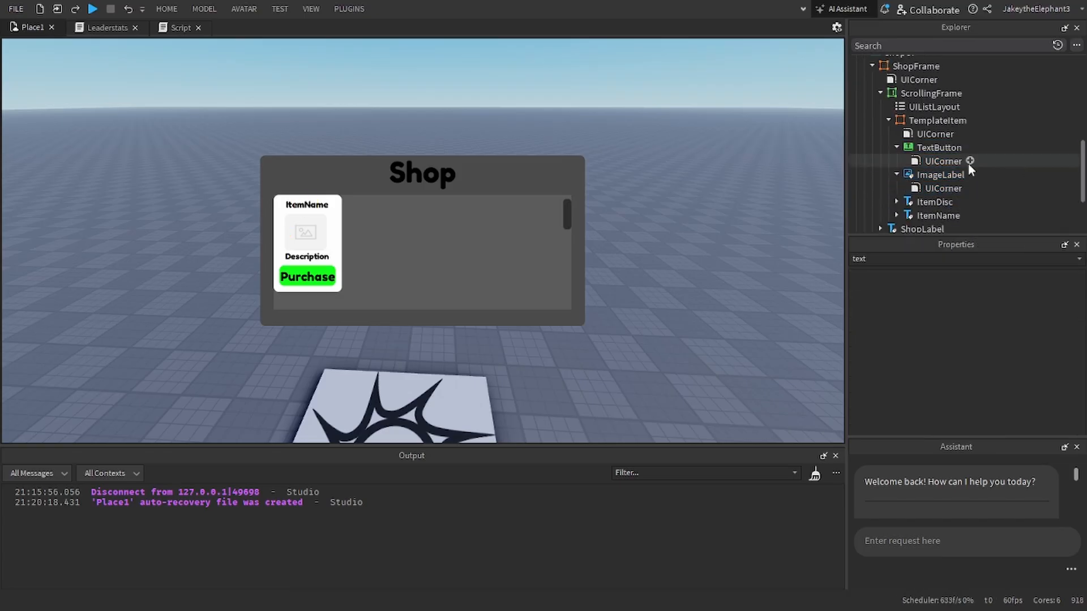
pyautogui.click(943, 187)
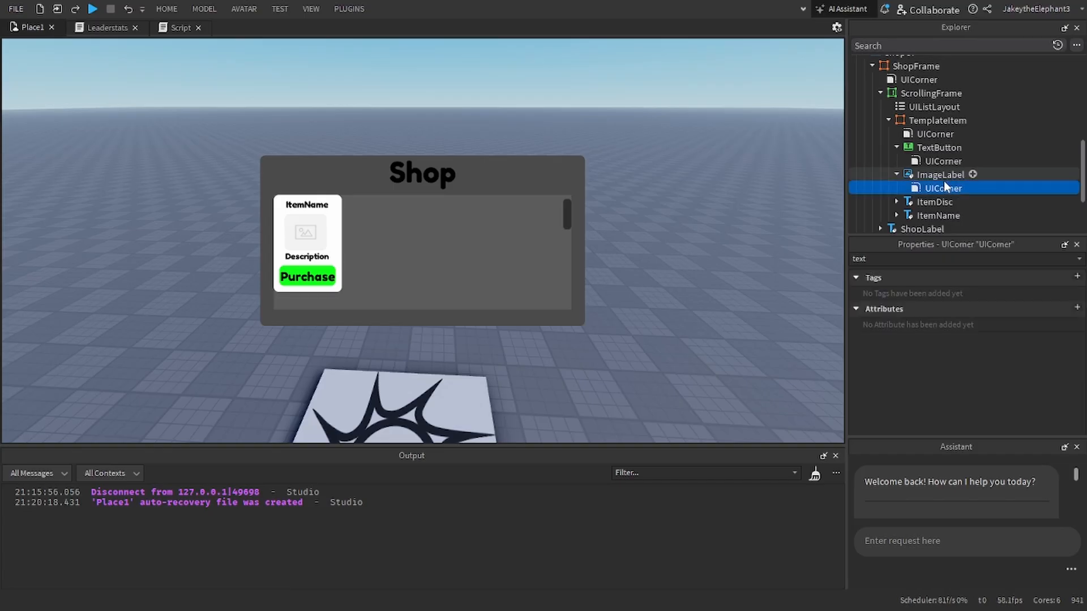
pyautogui.click(928, 174)
pyautogui.click(897, 174)
pyautogui.click(897, 174)
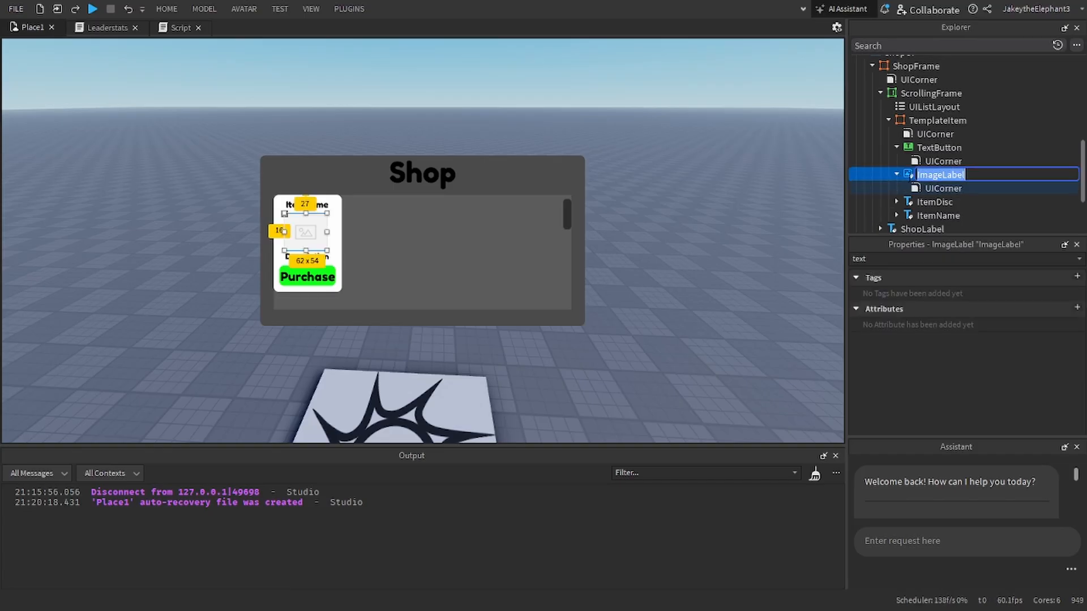
pyautogui.click(897, 174)
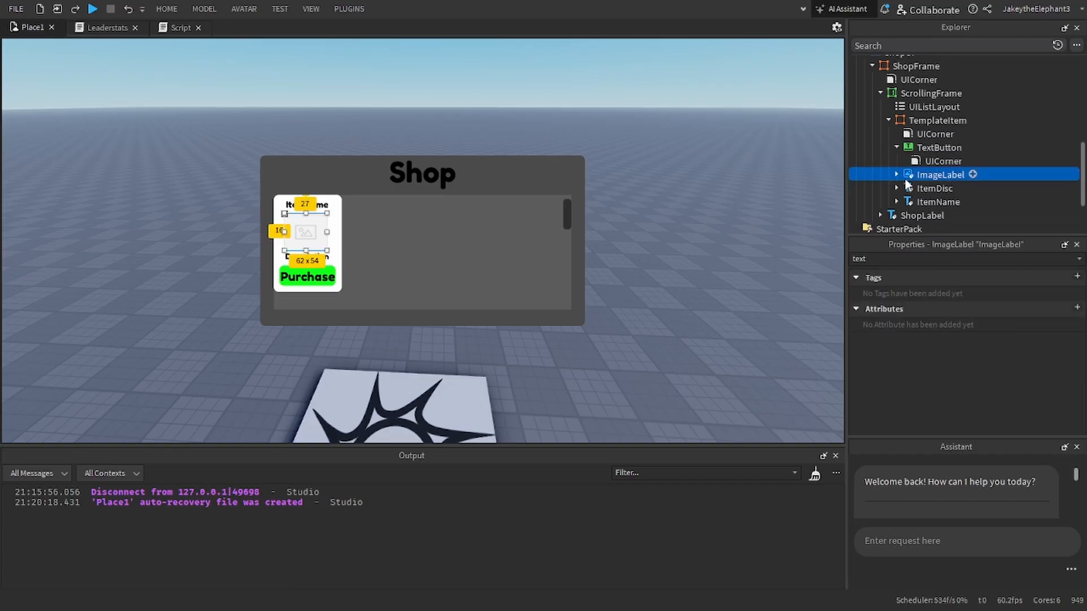
pyautogui.click(881, 93)
pyautogui.click(896, 116)
pyautogui.click(899, 133)
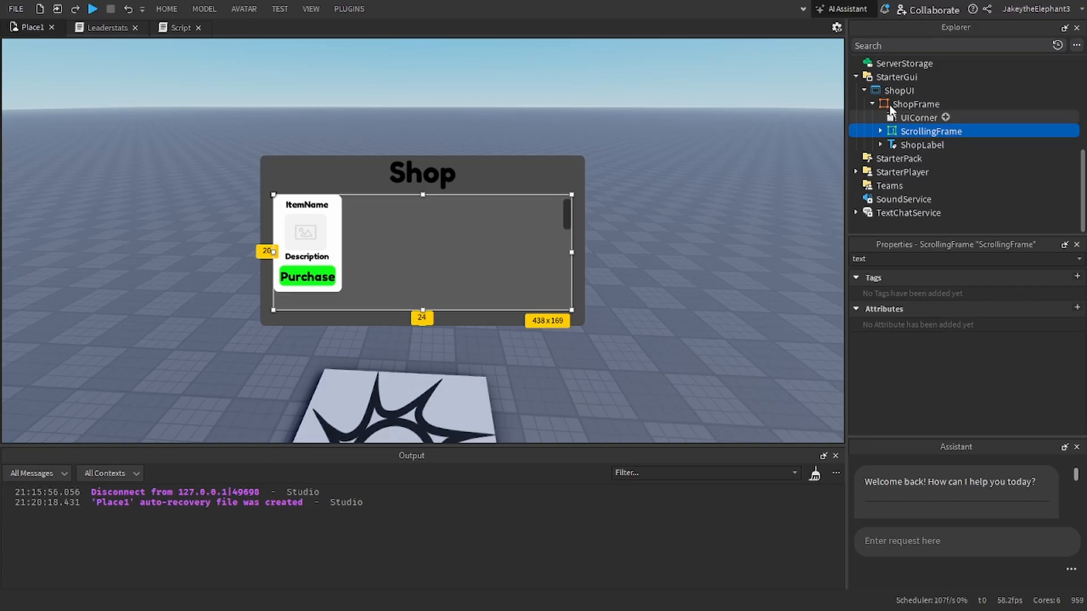
pyautogui.click(889, 105)
pyautogui.click(873, 104)
pyautogui.click(873, 105)
pyautogui.click(887, 146)
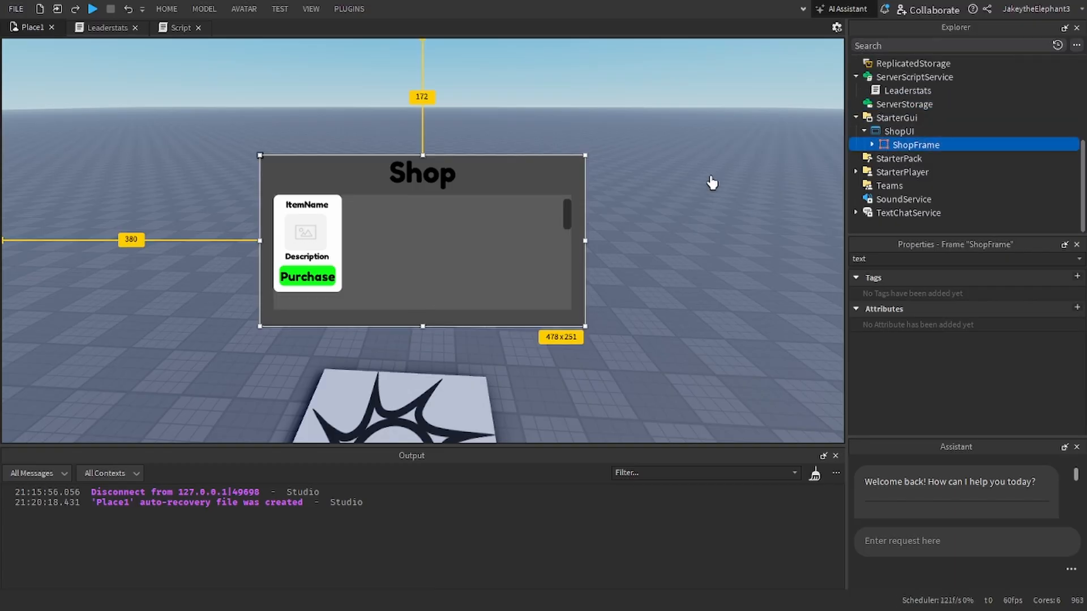
# Step: Duplicate ShopFrame inside ShopUI and delete the copy
pyautogui.click(712, 183)
pyautogui.click(907, 146)
pyautogui.hotkey('ctrl', 'd')
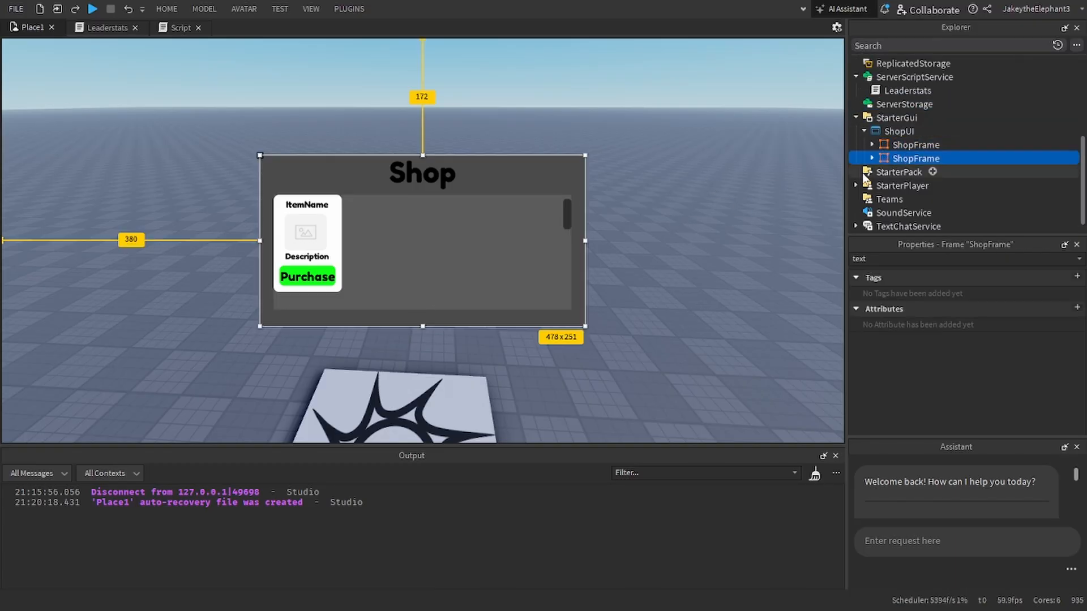
pyautogui.press('Delete')
# Step: Try adding a UICorner directly to ShopUI and remove it again
pyautogui.click(933, 130)
pyautogui.click(921, 131)
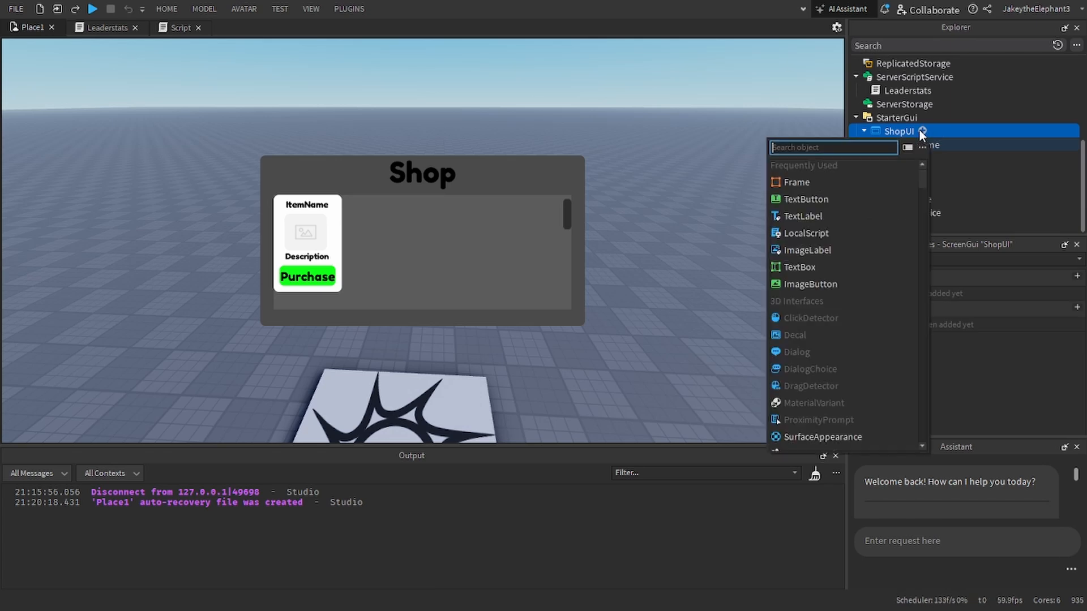
pyautogui.write('ui')
pyautogui.click(800, 176)
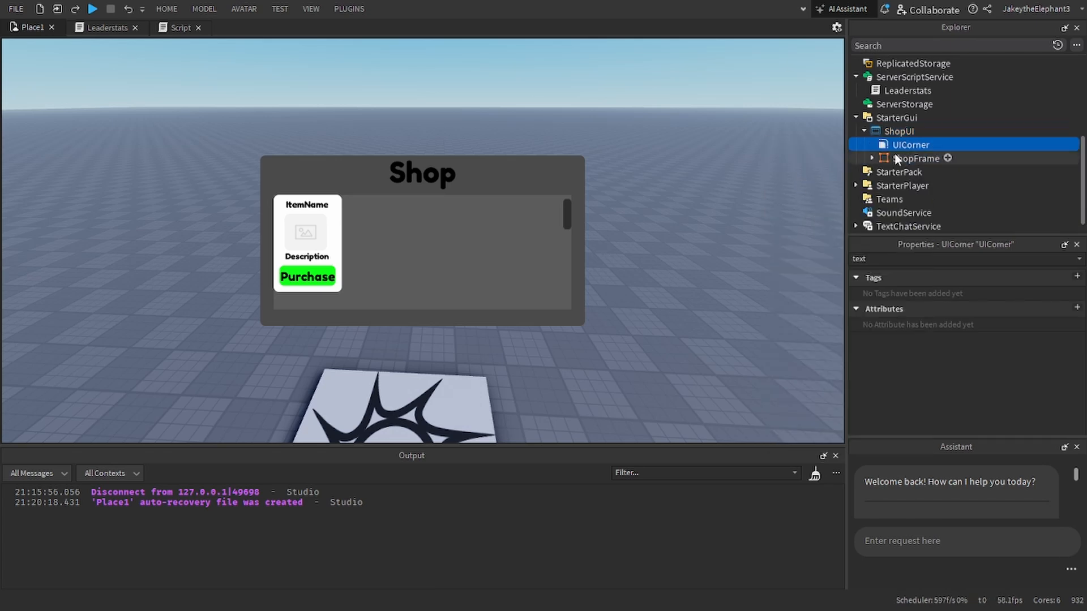
pyautogui.click(912, 133)
pyautogui.click(922, 131)
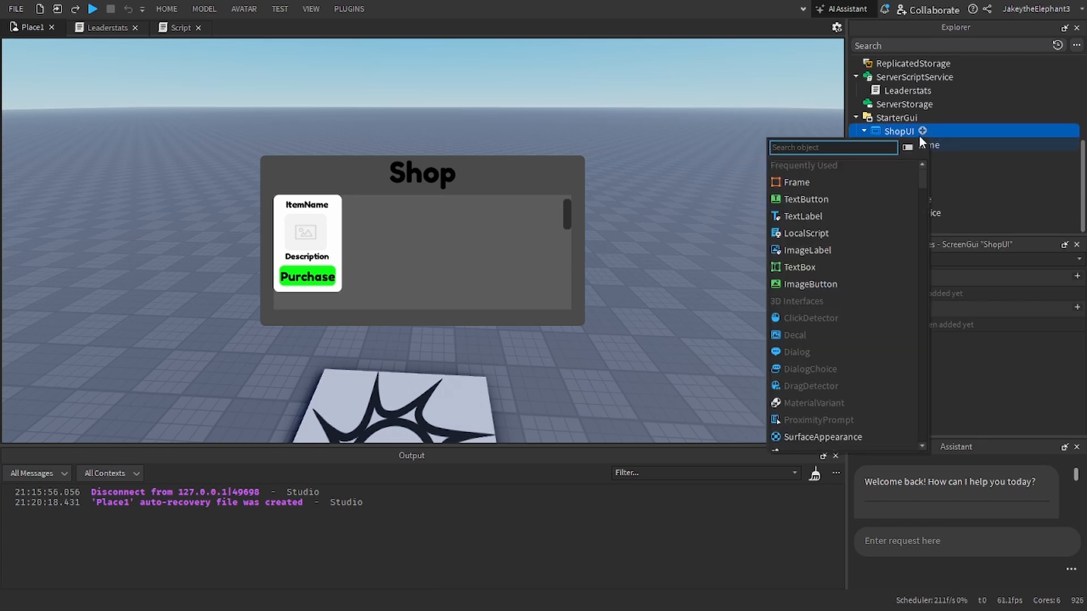
pyautogui.click(900, 131)
# Step: Duplicate the TemplateItem card repeatedly inside ScrollingFrame to fill several rows of the shop list
pyautogui.click(872, 145)
pyautogui.click(880, 172)
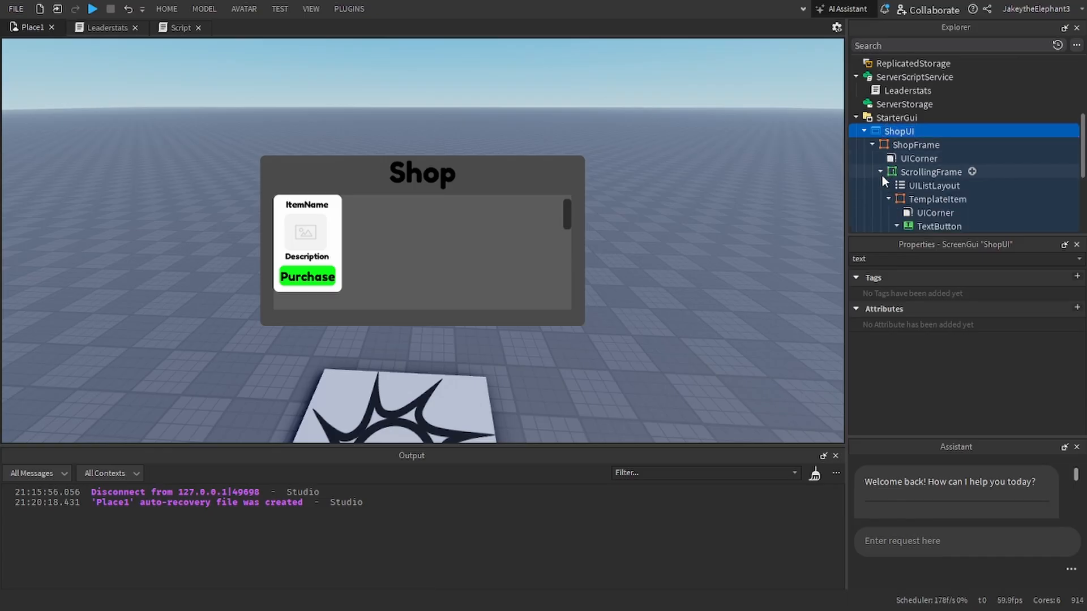
pyautogui.scroll(-2, 884, 175)
pyautogui.click(888, 158)
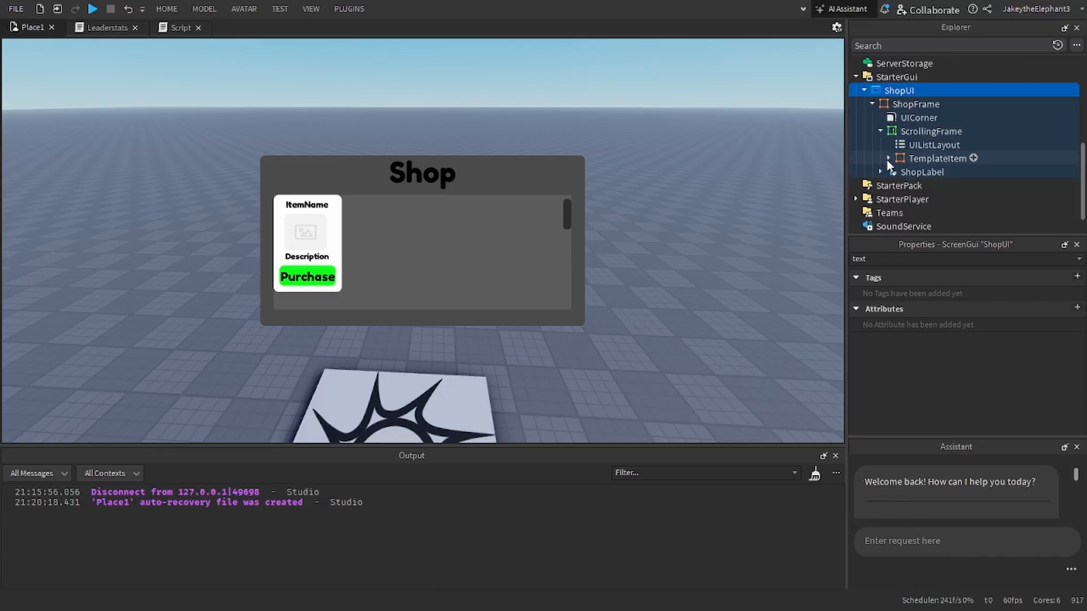
pyautogui.click(916, 157)
pyautogui.hotkey('ctrl', 'd')
pyautogui.hotkey('ctrl', 'd')
pyautogui.hotkey('ctrl', 'd')
pyautogui.hotkey('ctrl', 'd')
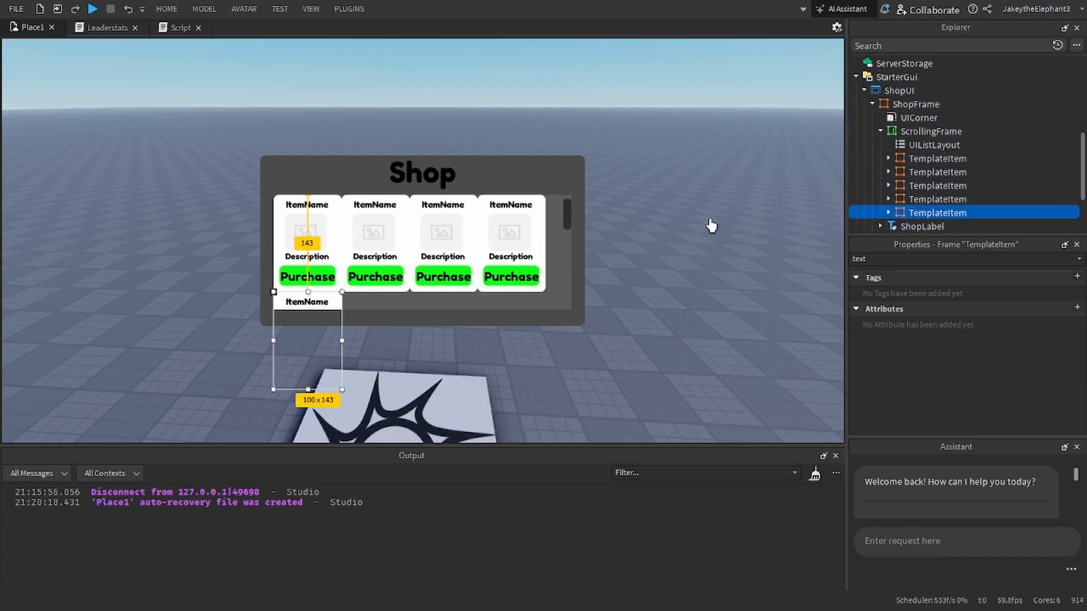
pyautogui.hotkey('ctrl', 'd')
pyautogui.hotkey('ctrl', 'd')
pyautogui.hotkey('ctrl', 'd')
pyautogui.hotkey('ctrl', 'd')
pyautogui.hotkey('ctrl', 'd')
pyautogui.hotkey('ctrl', 'd')
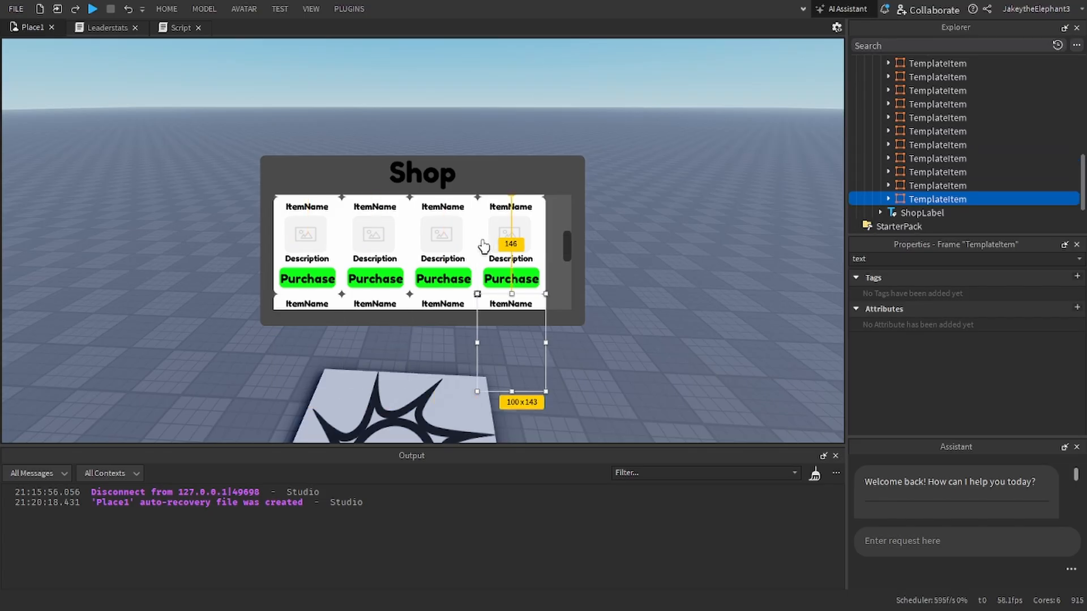
pyautogui.hotkey('ctrl', 'd')
# Step: Examine how the rows of duplicated item cards line up and scroll inside the shop list
pyautogui.scroll(3, 523, 259)
pyautogui.scroll(-3, 522, 260)
pyautogui.scroll(3, 522, 259)
pyautogui.scroll(-2, 523, 259)
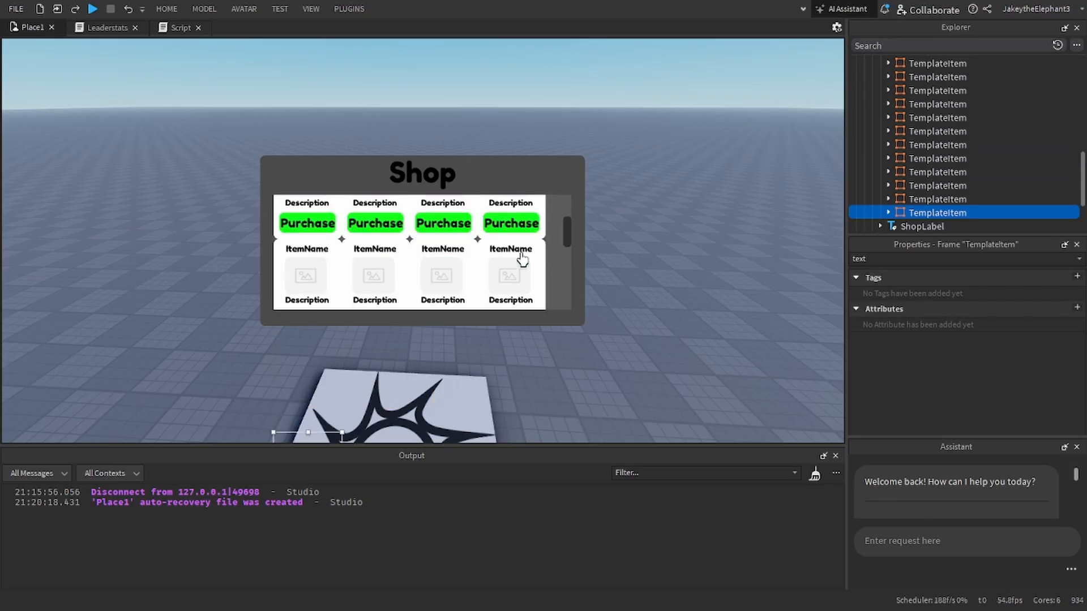
pyautogui.scroll(2, 522, 259)
pyautogui.scroll(5, 928, 138)
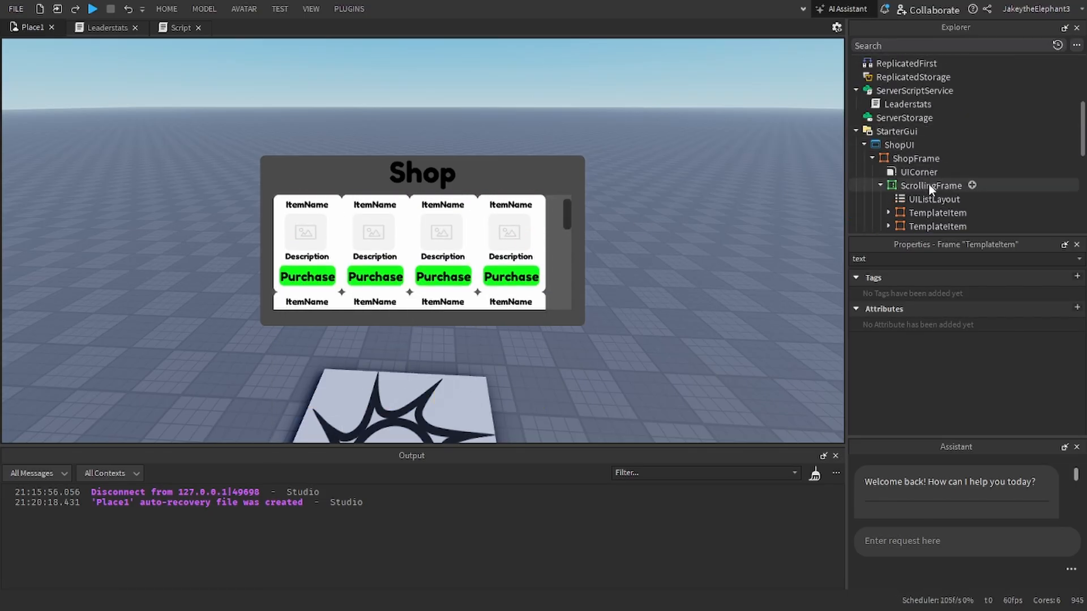
pyautogui.scroll(-2, 439, 244)
pyautogui.scroll(1, 439, 249)
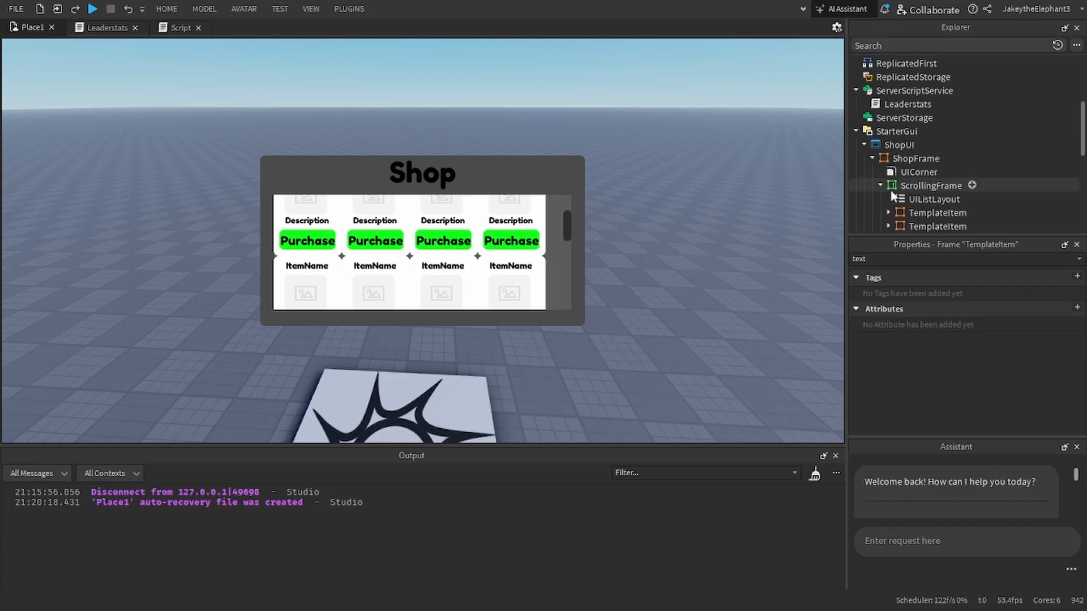
# Step: Search the insertable objects for ScrollingFrame using "mod", "sp" and "ui" to find a suitable layout object
pyautogui.click(971, 185)
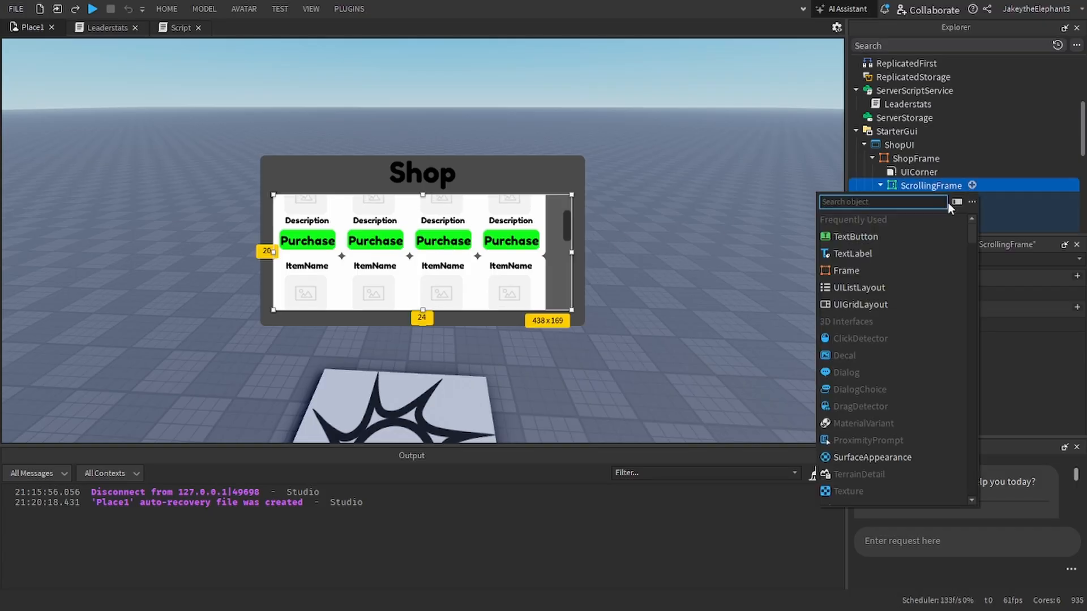
pyautogui.write('mod')
pyautogui.press('BackSpace')
pyautogui.press('BackSpace')
pyautogui.press('BackSpace')
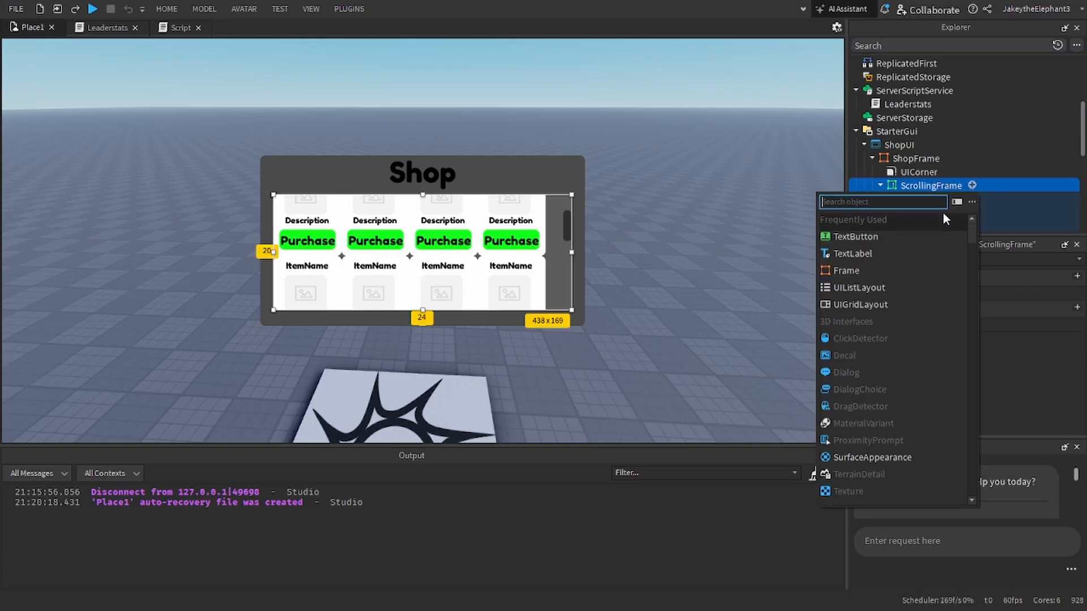
pyautogui.write('sp')
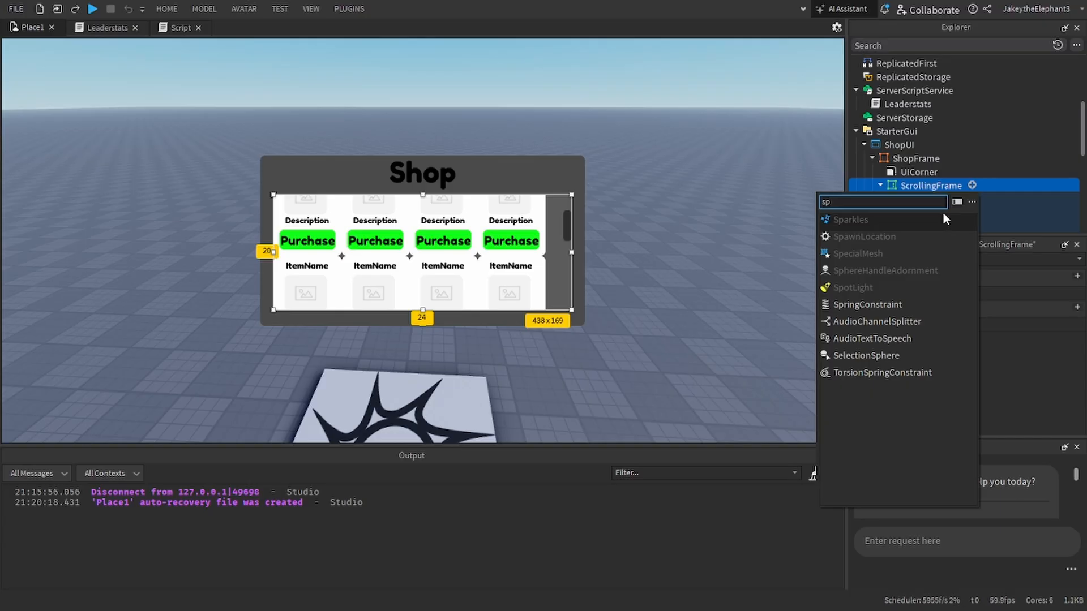
pyautogui.press('BackSpace')
pyautogui.press('BackSpace')
pyautogui.scroll(-3, 902, 306)
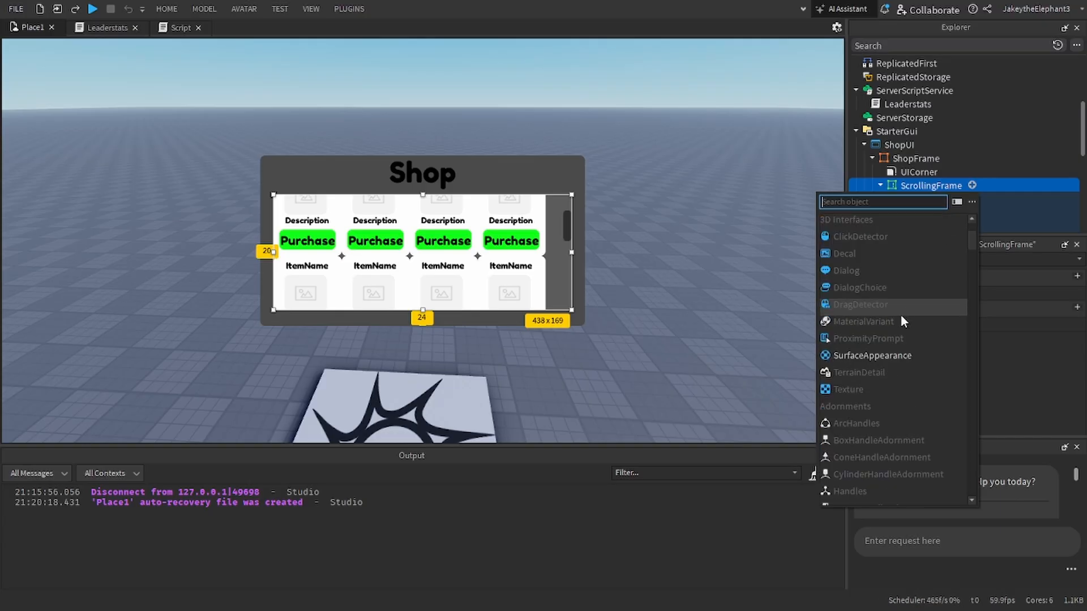
pyautogui.scroll(-7, 901, 317)
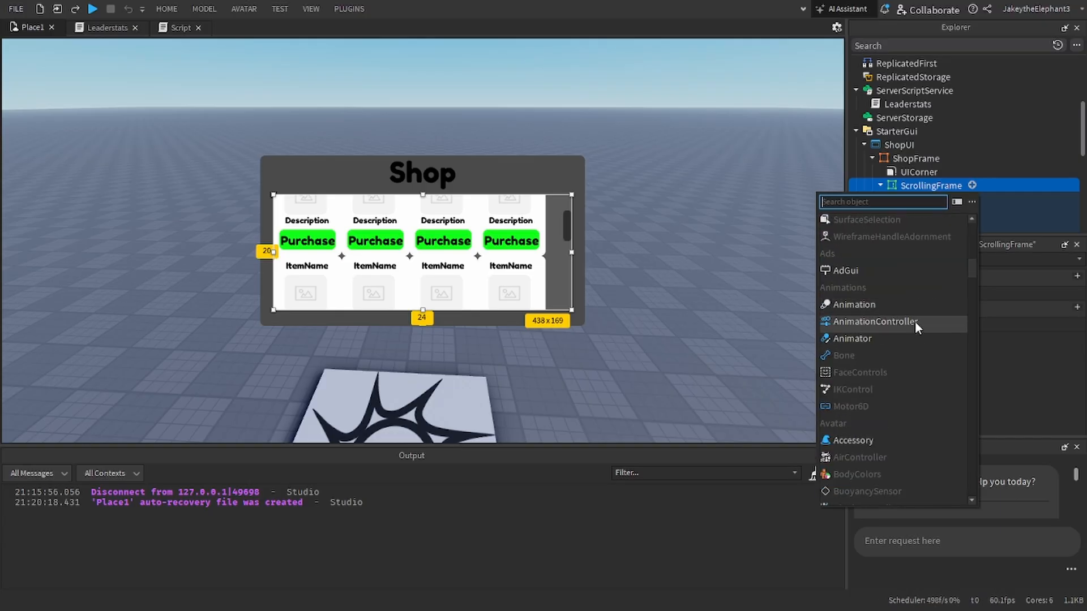
pyautogui.scroll(-1, 915, 328)
pyautogui.write('ui')
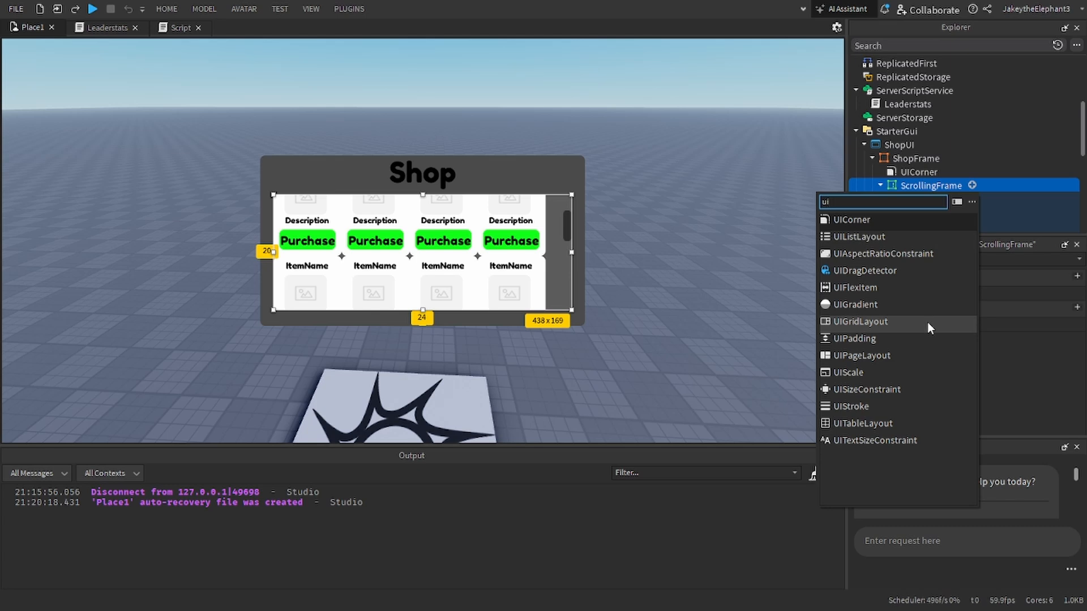
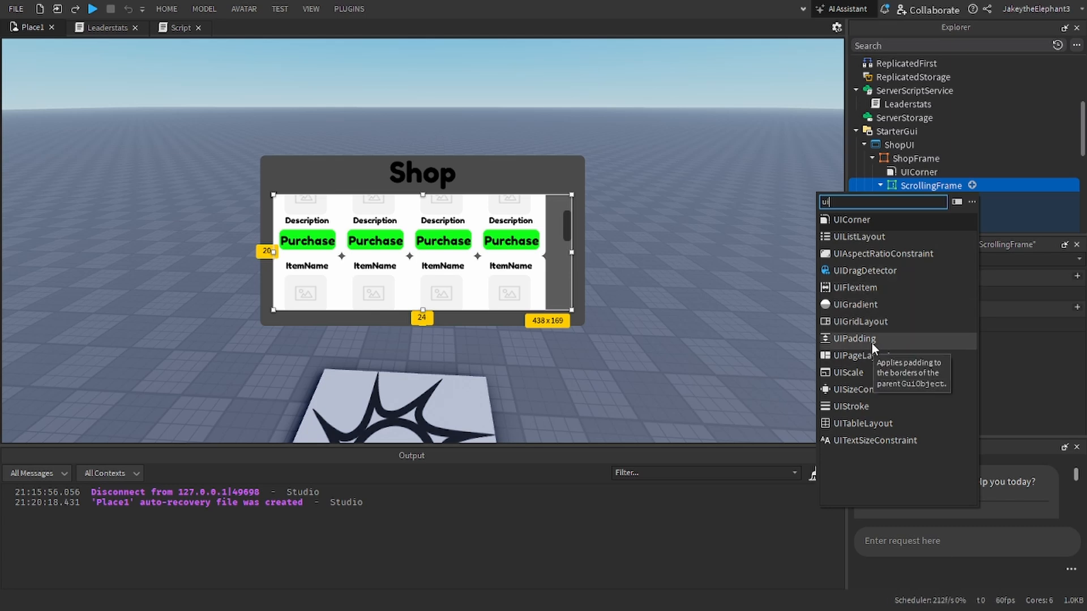
# Step: Add a UIPadding to ScrollingFrame and try PaddingBottom and PaddingLeft values of 1, 0
pyautogui.click(855, 338)
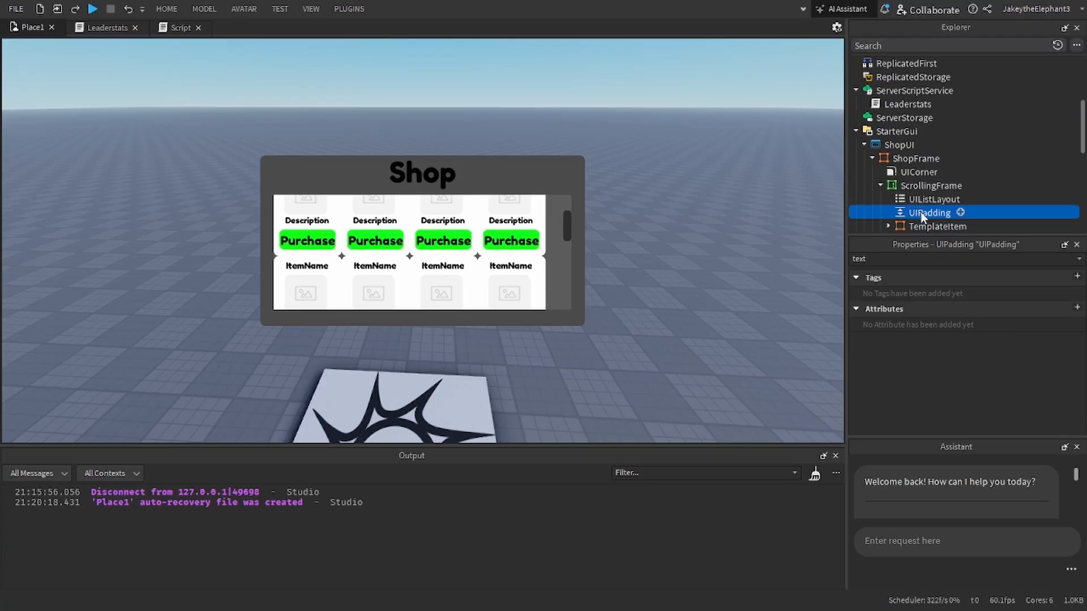
pyautogui.scroll(-1, 974, 328)
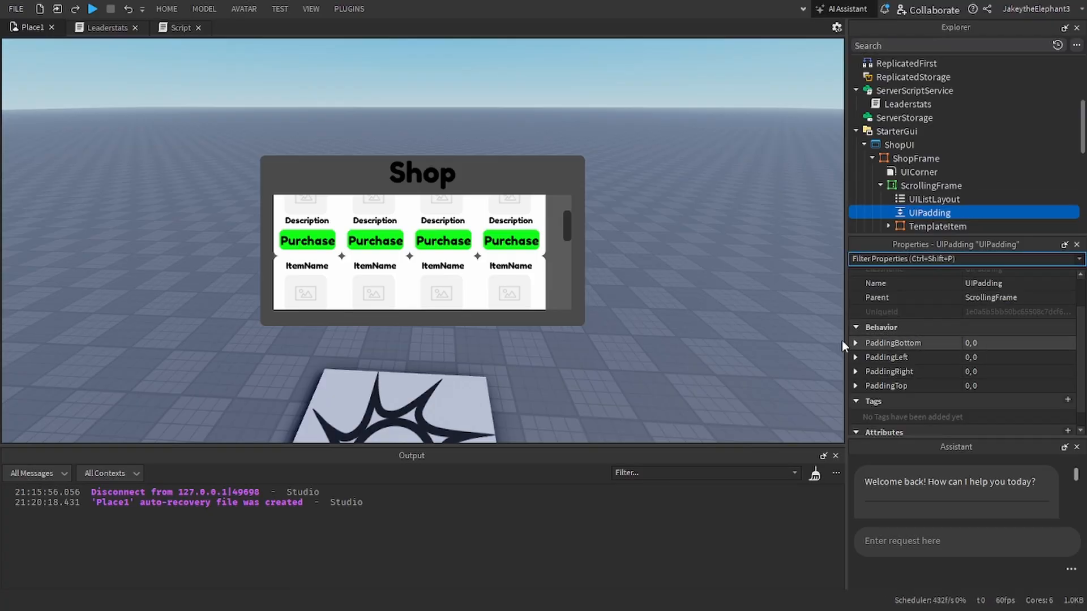
pyautogui.click(999, 346)
pyautogui.write('0')
pyautogui.press('Return')
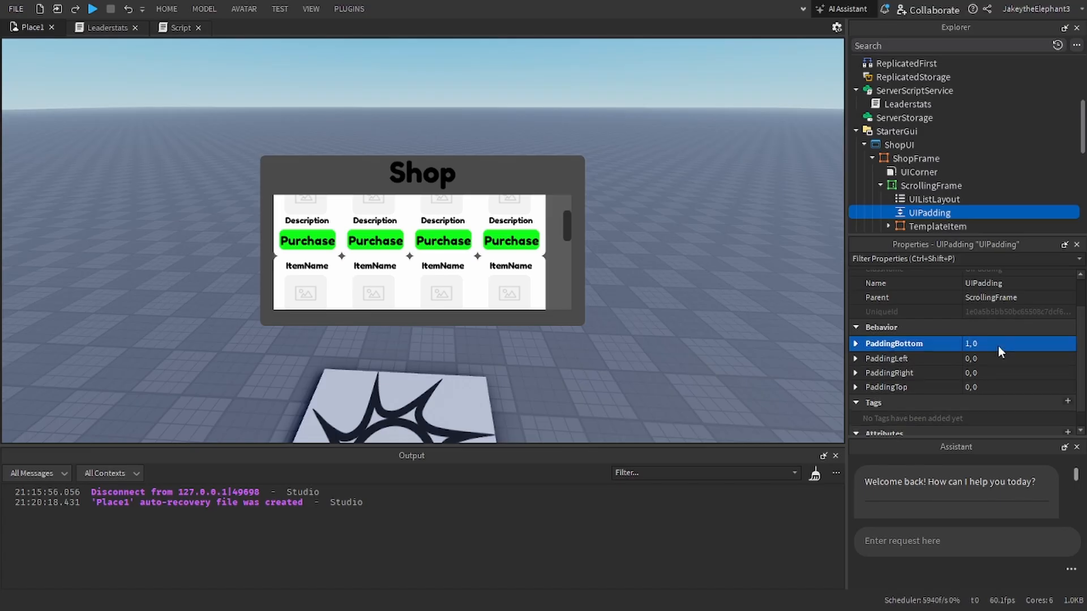
pyautogui.scroll(1, 416, 257)
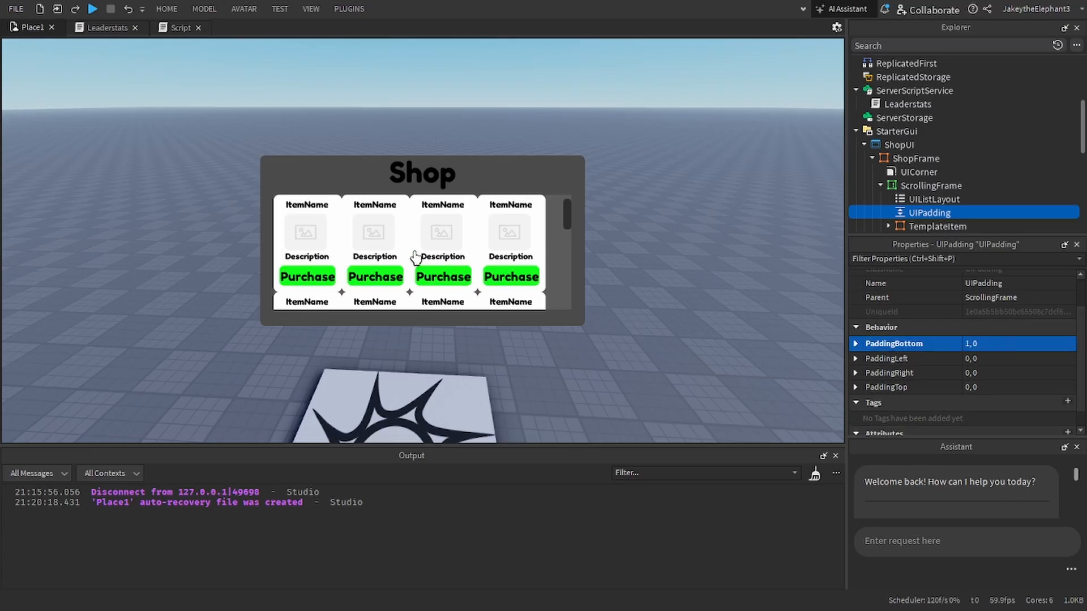
pyautogui.click(997, 361)
pyautogui.write('1')
pyautogui.press('Return')
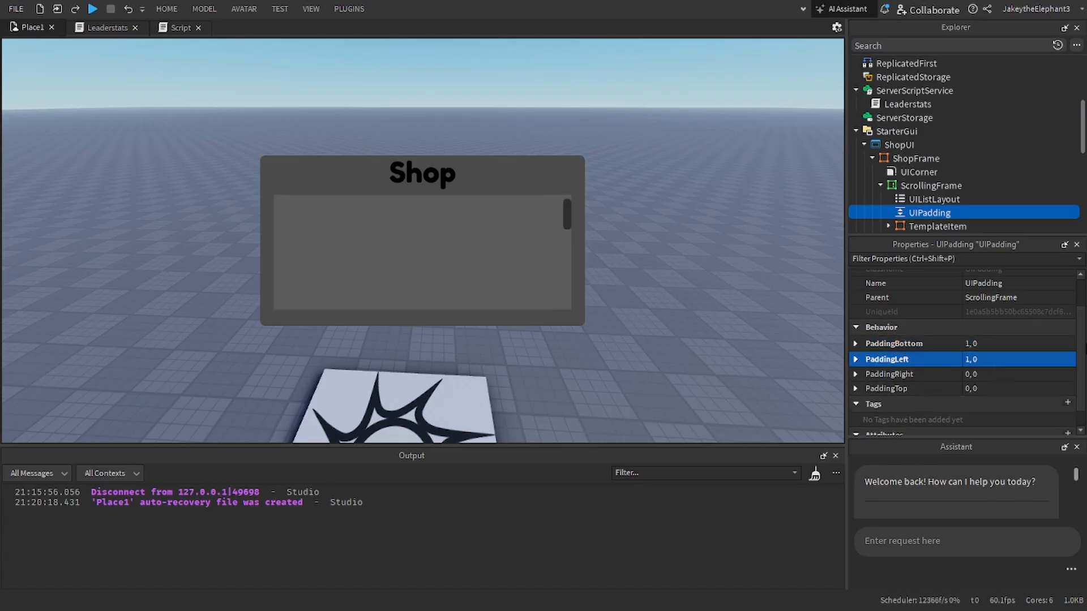
pyautogui.click(985, 328)
pyautogui.hotkey('ctrl', 'z')
pyautogui.hotkey('ctrl', 'z')
# Step: Set the UIPadding's PaddingBottom, PaddingLeft, PaddingRight and PaddingTop each to 0, 1
pyautogui.doubleClick(1001, 342)
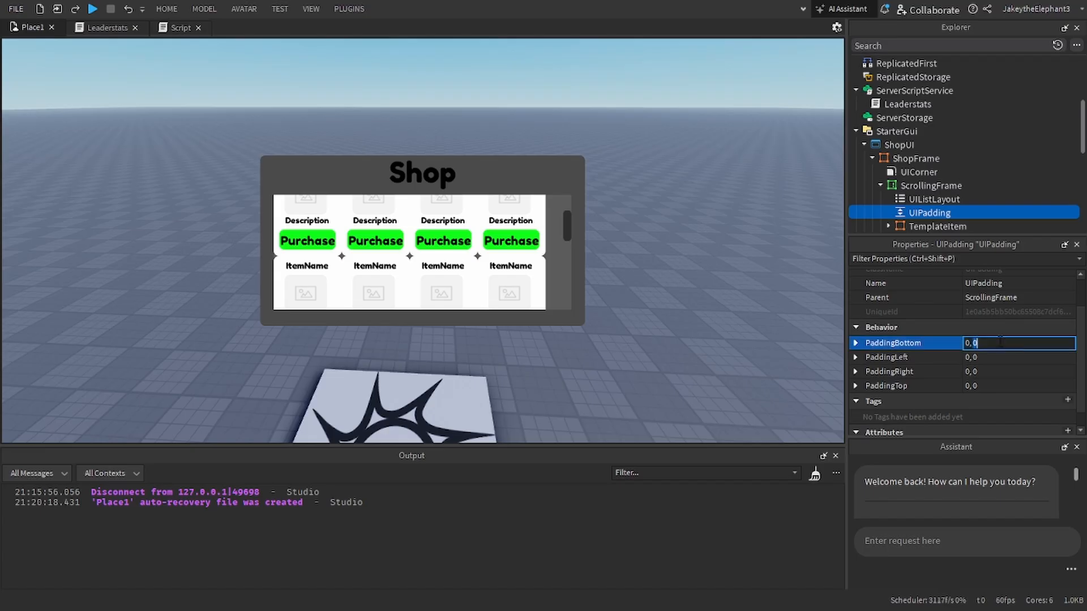
pyautogui.write('1')
pyautogui.doubleClick(984, 357)
pyautogui.write('1')
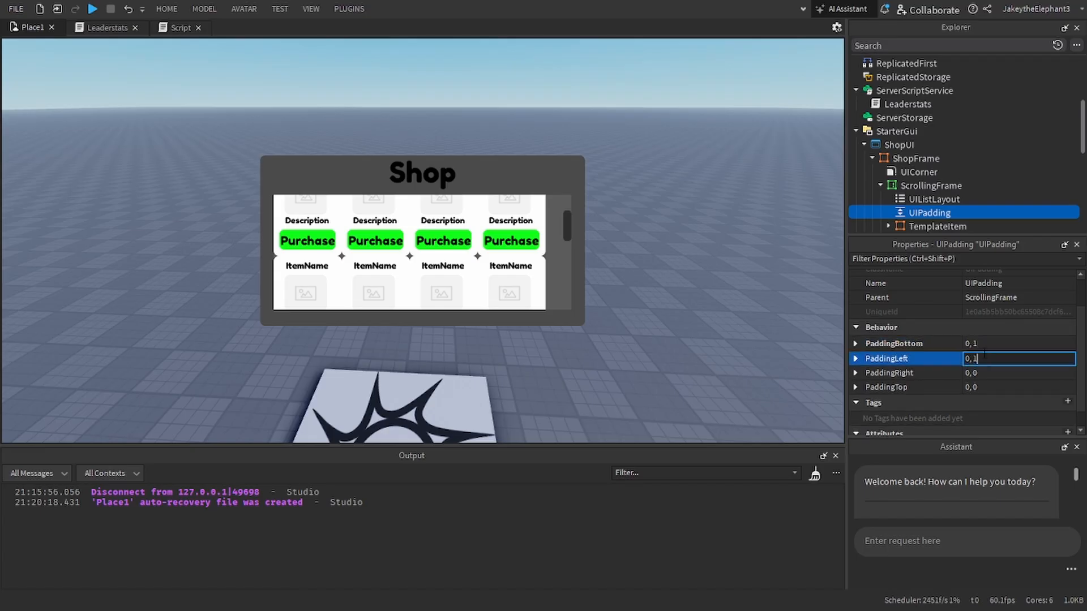
pyautogui.press('Return')
pyautogui.doubleClick(978, 376)
pyautogui.write('1')
pyautogui.press('Return')
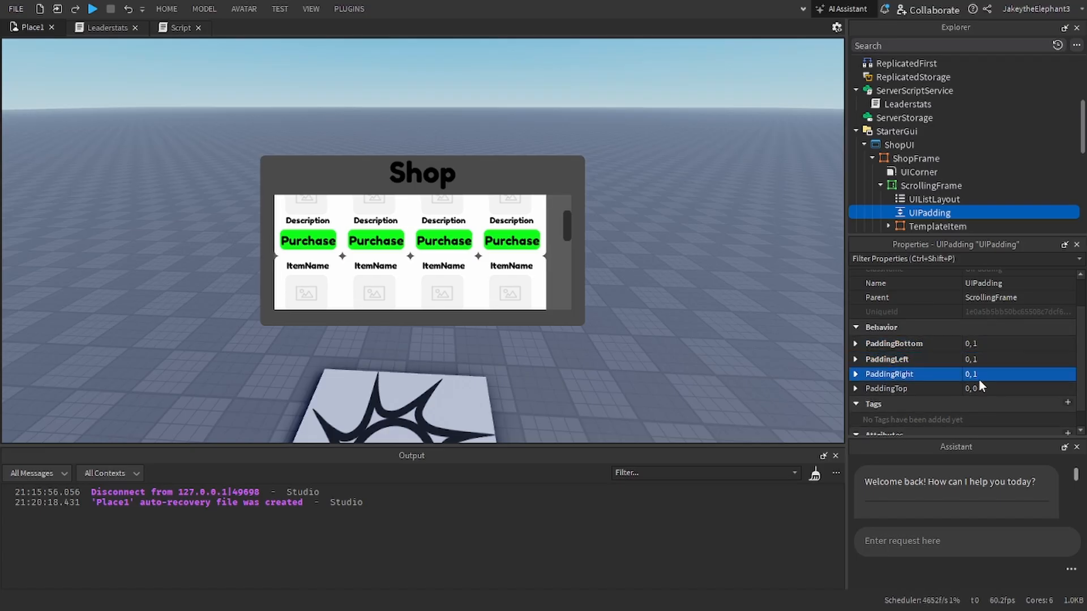
pyautogui.doubleClick(1011, 395)
pyautogui.write('1')
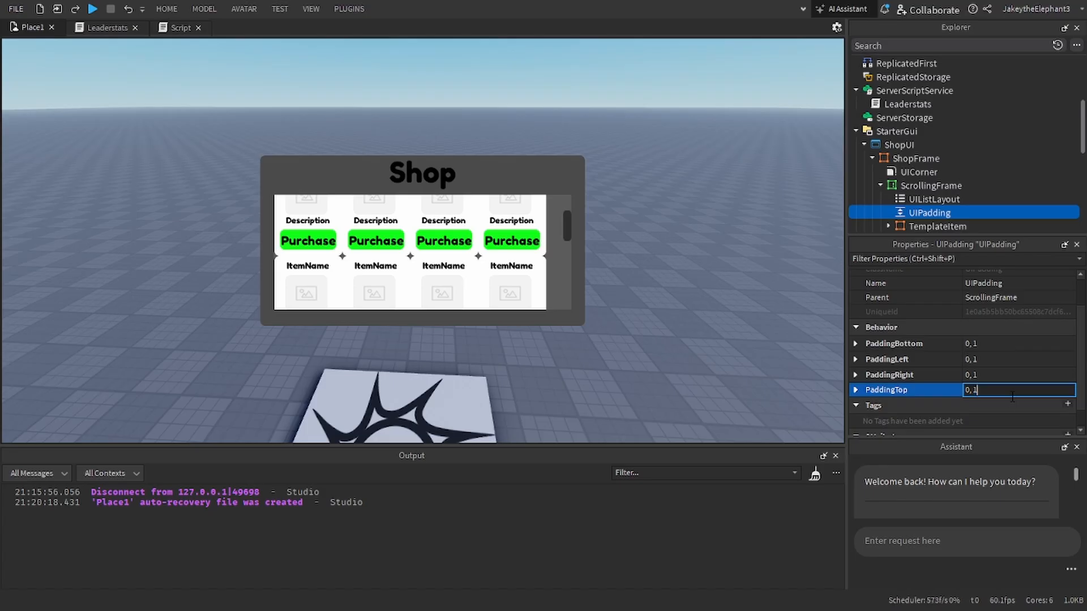
pyautogui.press('Return')
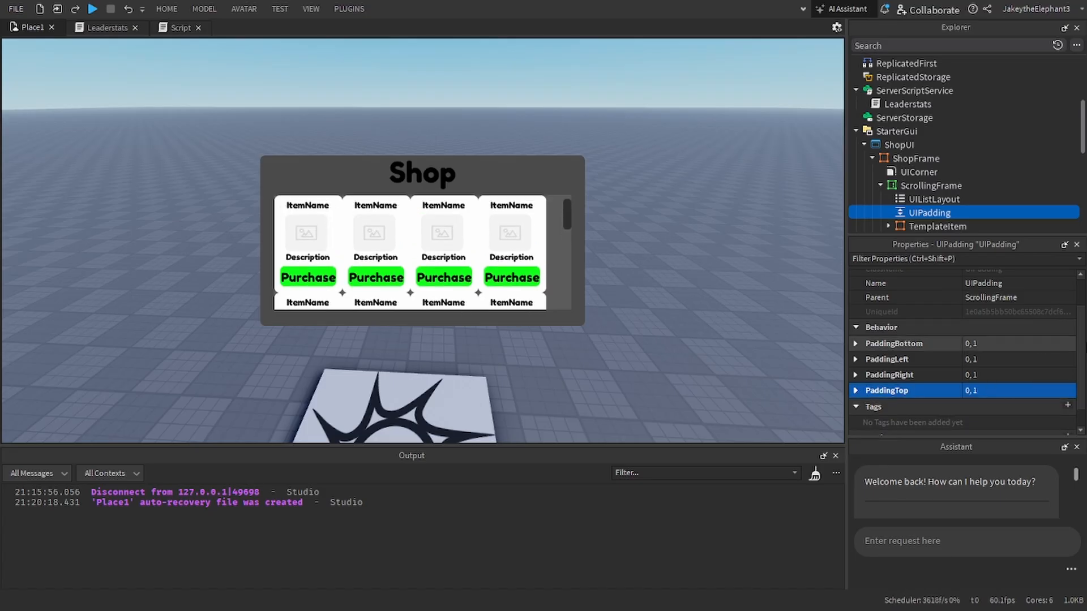
pyautogui.scroll(3, 1053, 345)
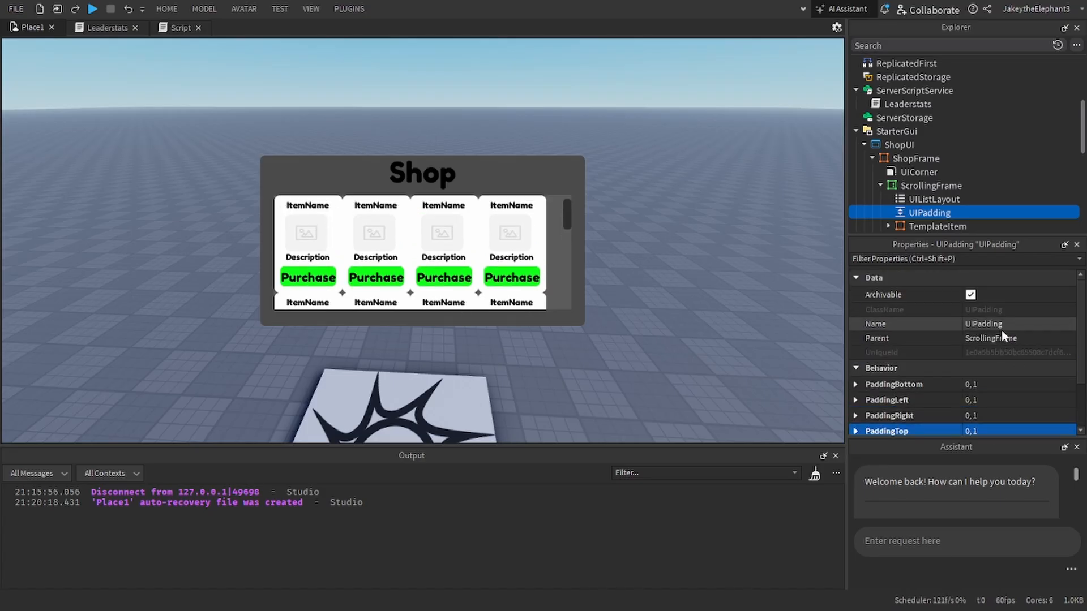
pyautogui.scroll(-2, 999, 330)
pyautogui.scroll(2, 862, 375)
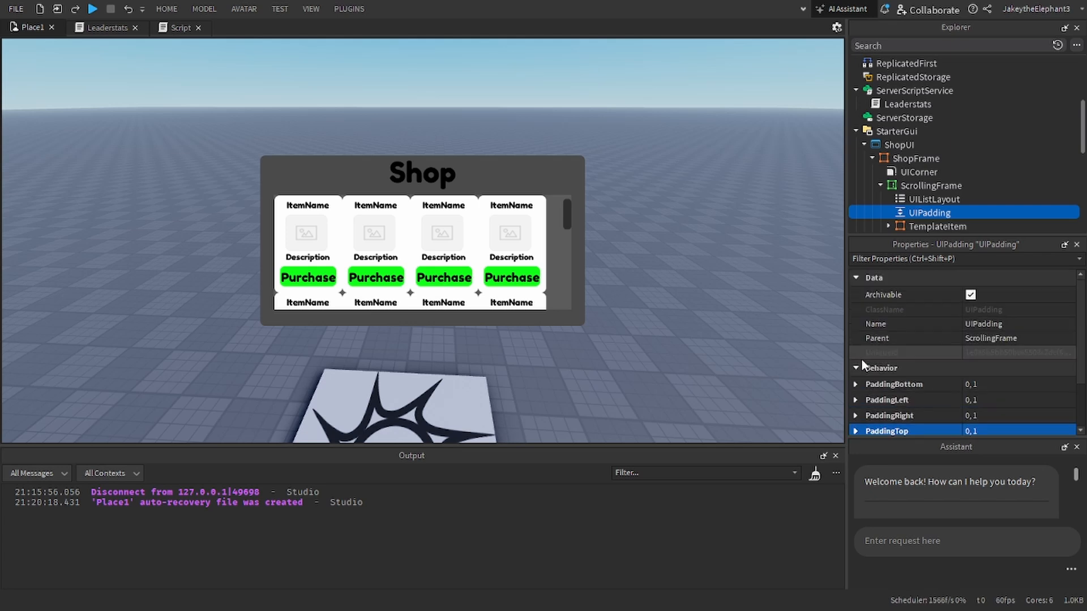
# Step: Try moving UIPadding from ScrollingFrame into the first TemplateItem
pyautogui.scroll(-3, 911, 170)
pyautogui.moveTo(918, 136); pyautogui.dragTo(919, 145)
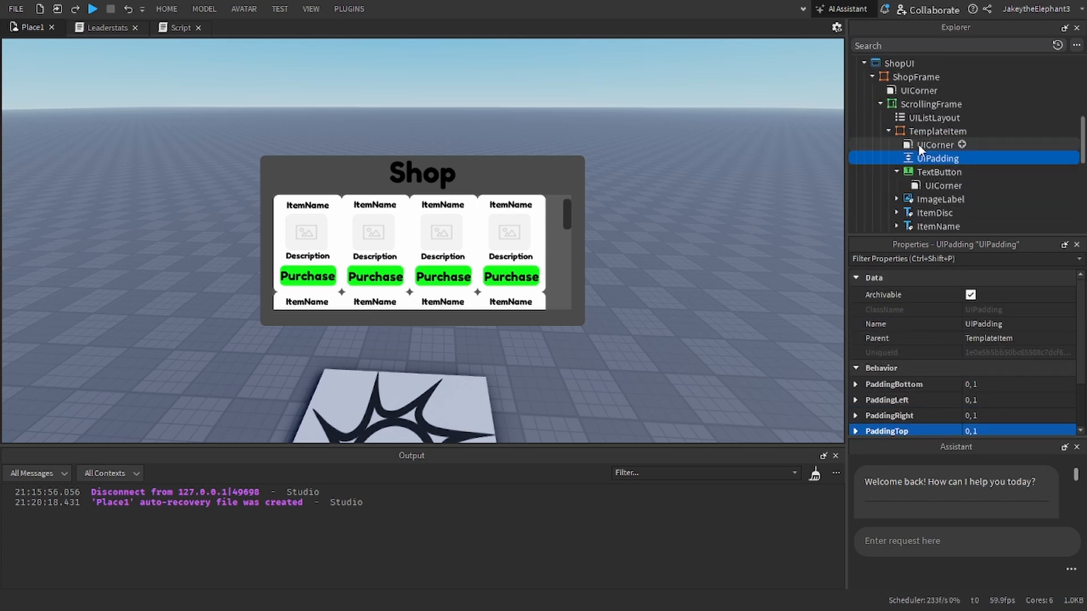
pyautogui.hotkey('ctrl', 'z')
pyautogui.click(890, 145)
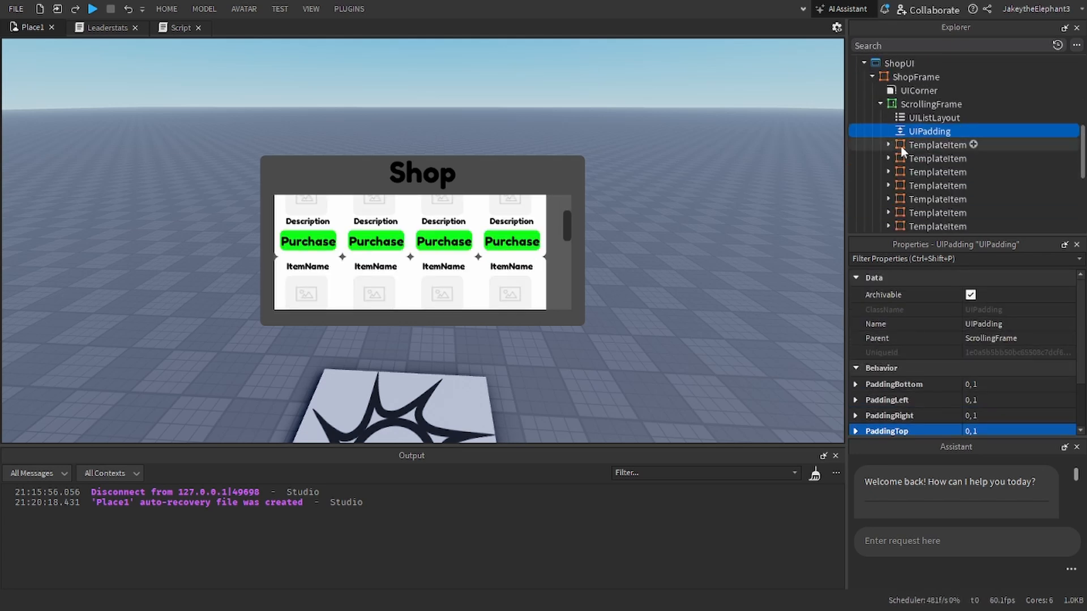
# Step: Set the Padding of ScrollingFrame's UIListLayout to 0, 5 to space out the item cards
pyautogui.click(936, 119)
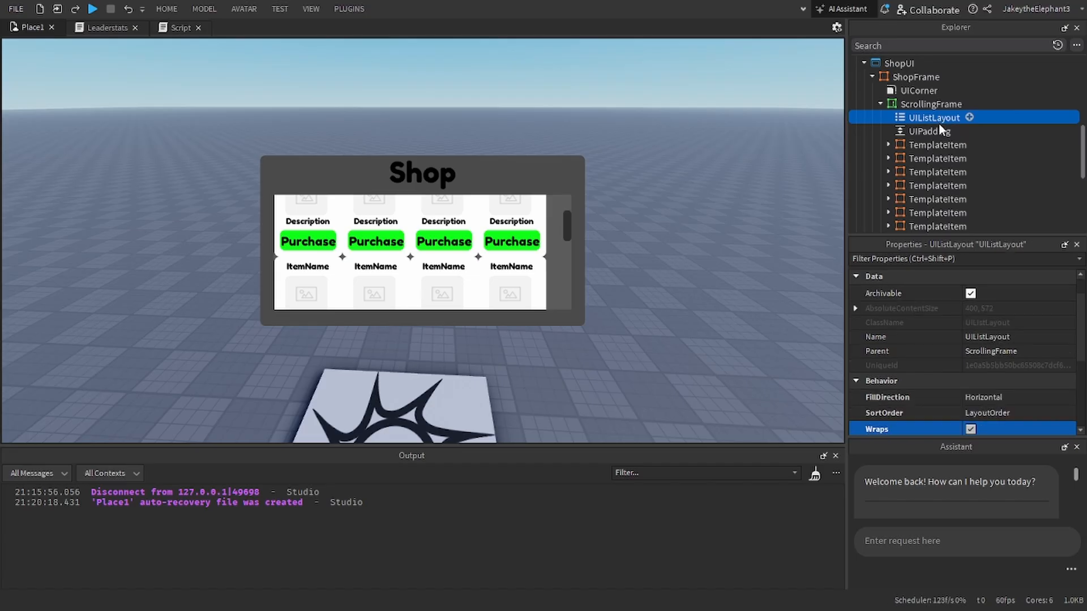
pyautogui.click(939, 130)
pyautogui.click(941, 120)
pyautogui.scroll(-2, 965, 325)
pyautogui.scroll(-2, 918, 332)
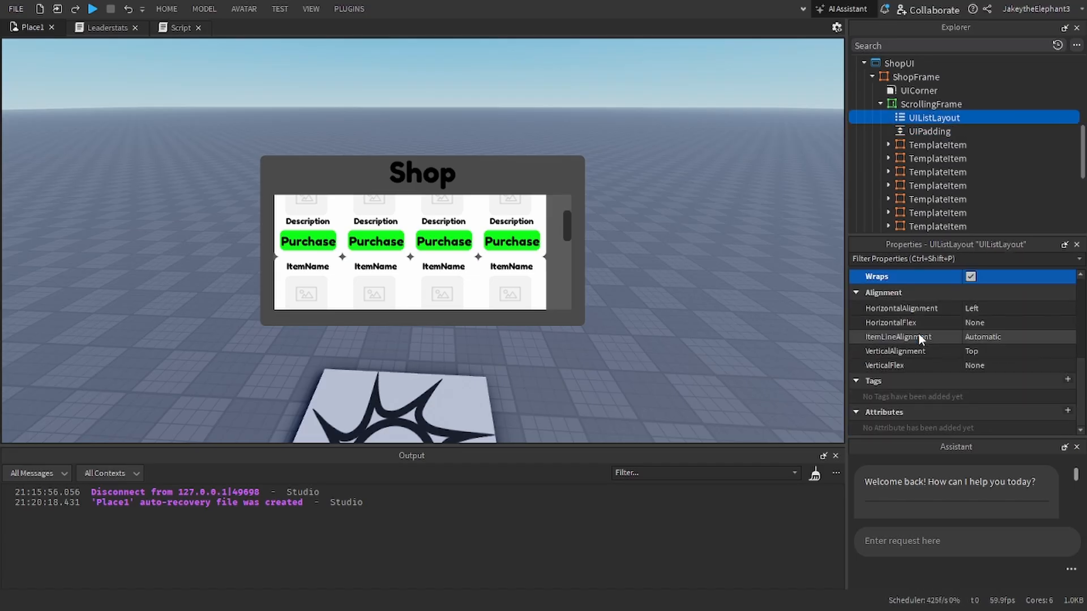
pyautogui.scroll(5, 918, 333)
pyautogui.click(983, 290)
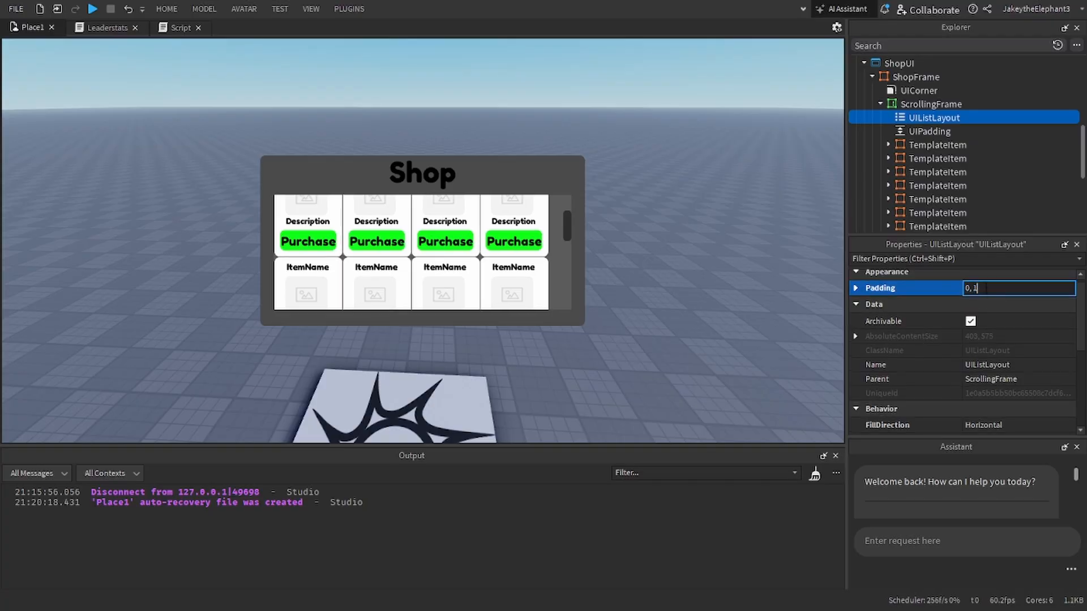
pyautogui.press('BackSpace')
pyautogui.write('5')
pyautogui.press('Return')
pyautogui.scroll(1, 467, 258)
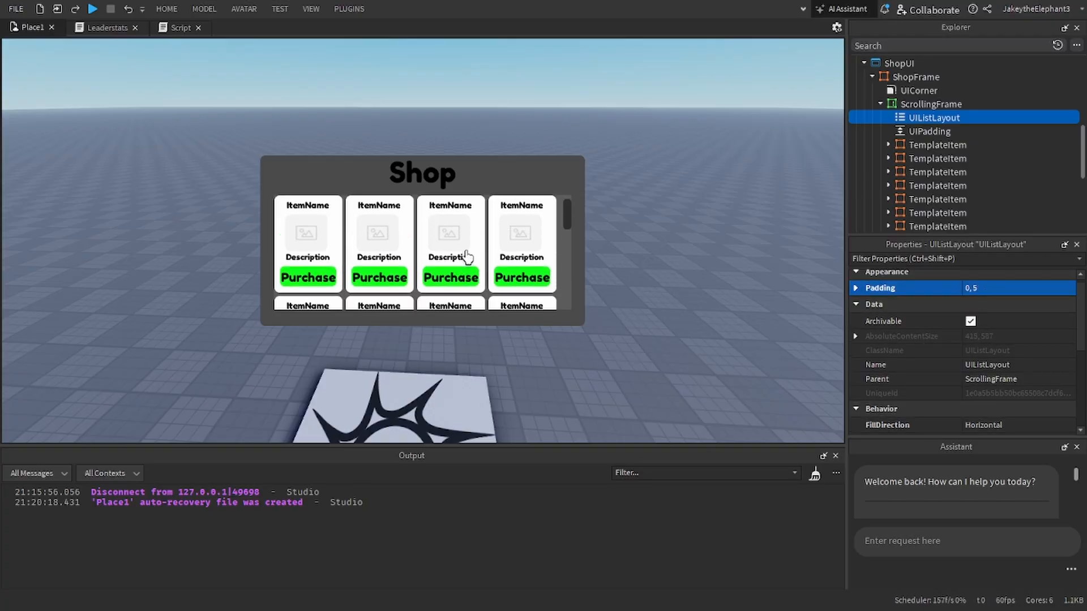
# Step: Try a UIListLayout Padding of 0, 10, settle on 0, 7, and check the card spacing through the shop list
pyautogui.click(1010, 285)
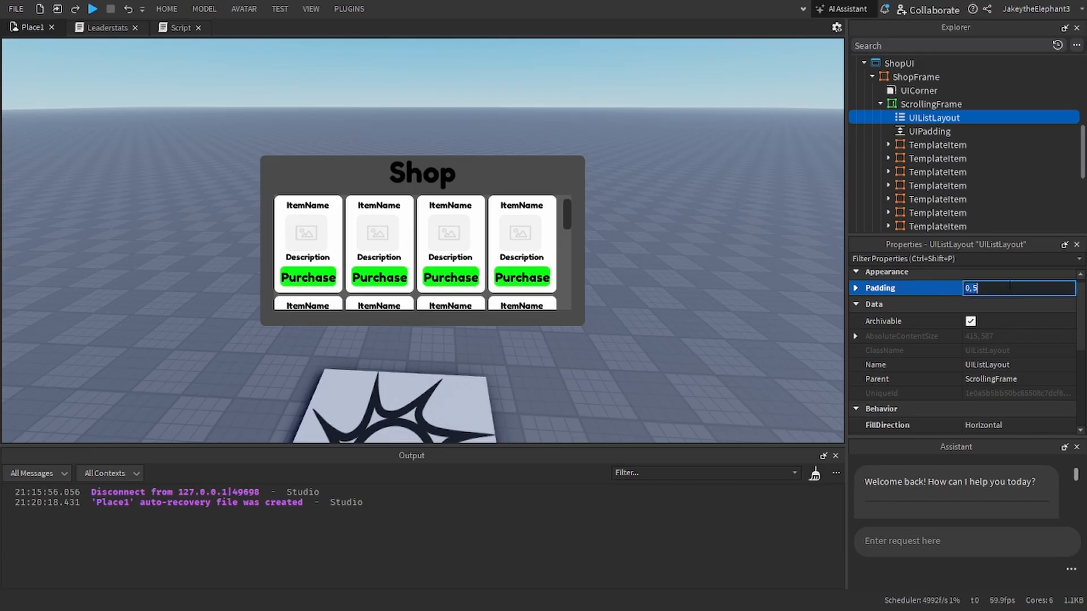
pyautogui.press('Return')
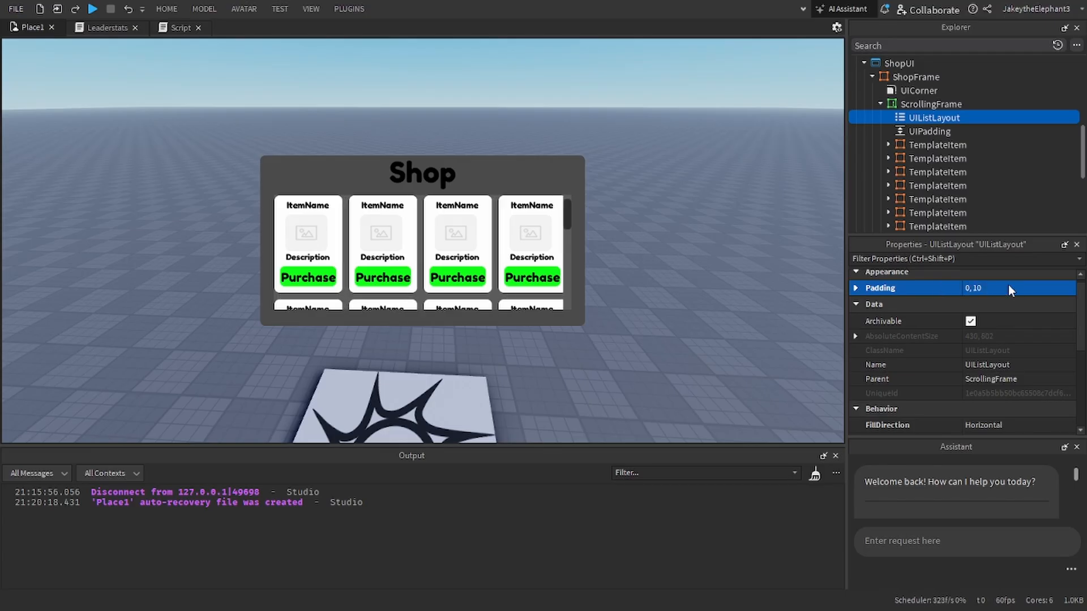
pyautogui.doubleClick(1010, 286)
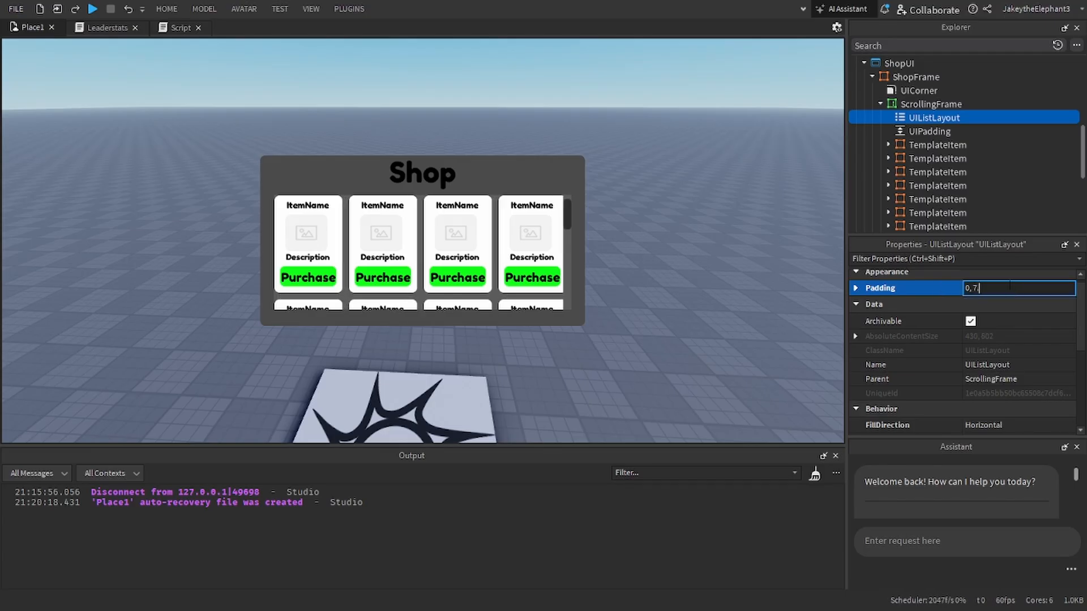
pyautogui.press('Return')
pyautogui.click(693, 213)
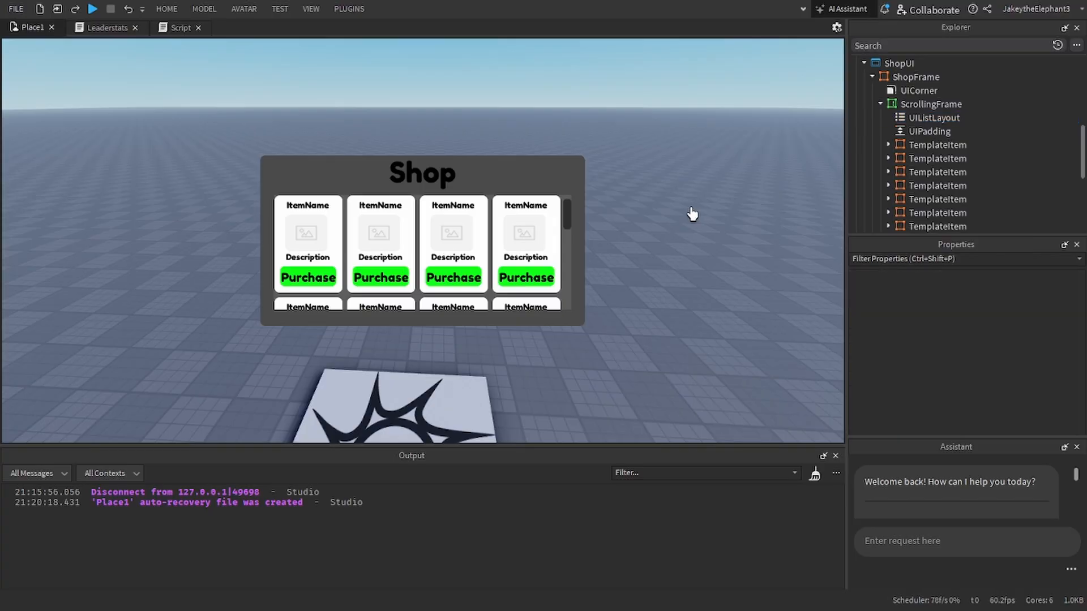
pyautogui.scroll(-3, 429, 274)
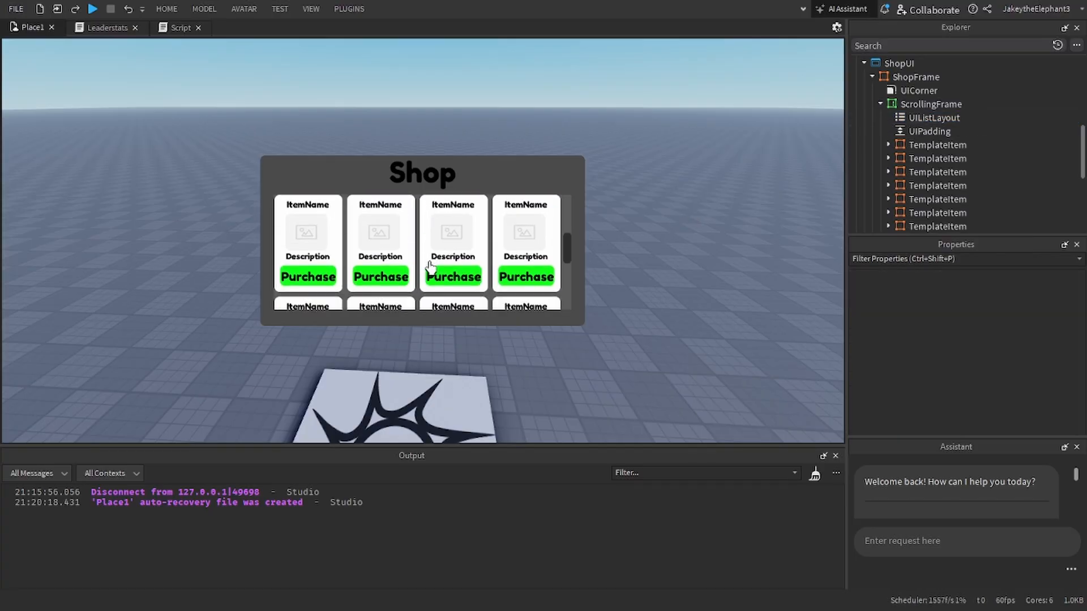
pyautogui.scroll(1, 977, 161)
pyautogui.scroll(-3, 962, 142)
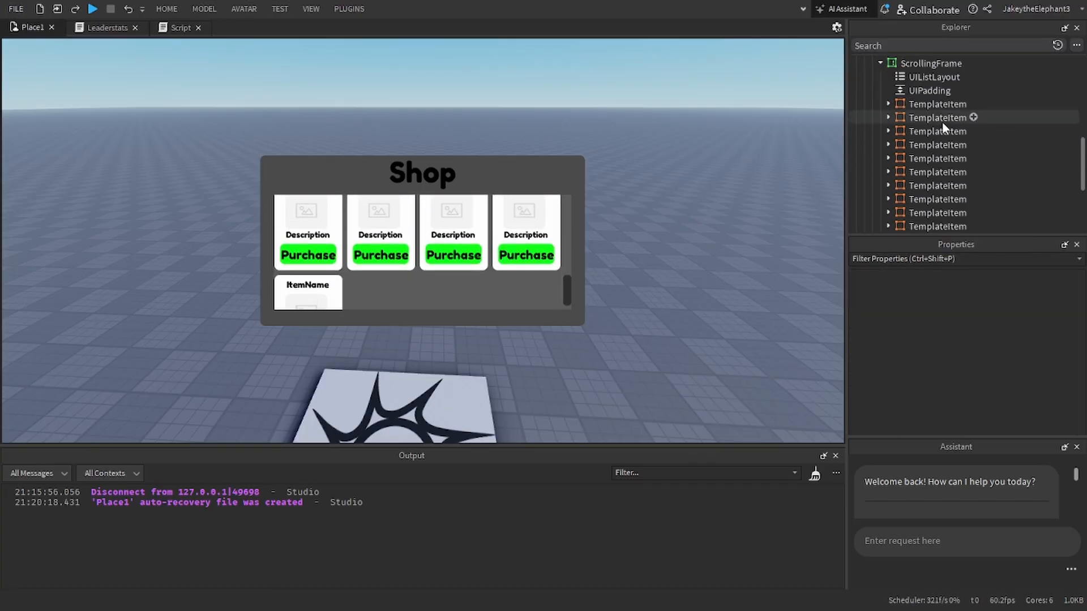
# Step: Delete all duplicated TemplateItem cards from ScrollingFrame, keeping only one
pyautogui.click(935, 119)
pyautogui.keyDown('shift'); pyautogui.click(928, 145); pyautogui.keyUp('shift')
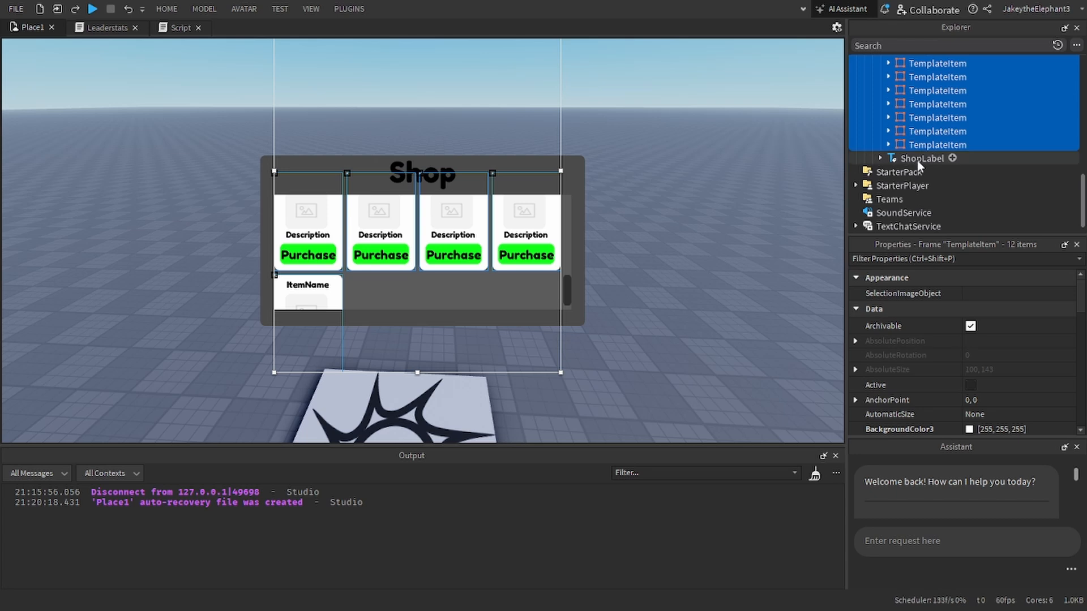
pyautogui.press('Delete')
pyautogui.scroll(2, 606, 265)
pyautogui.scroll(-1, 702, 277)
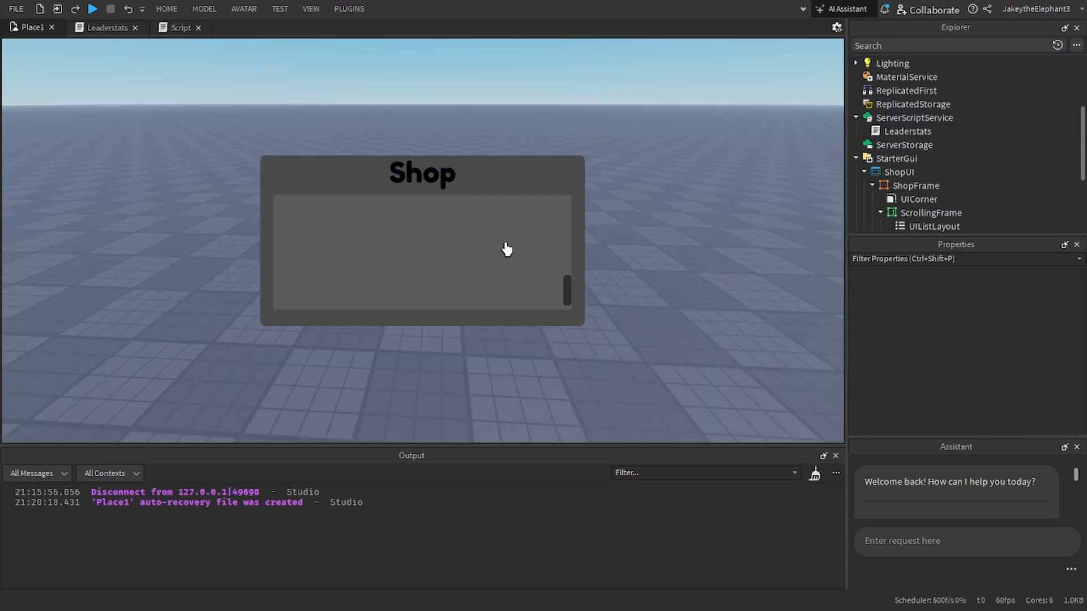
pyautogui.scroll(3, 506, 247)
pyautogui.scroll(-1, 957, 158)
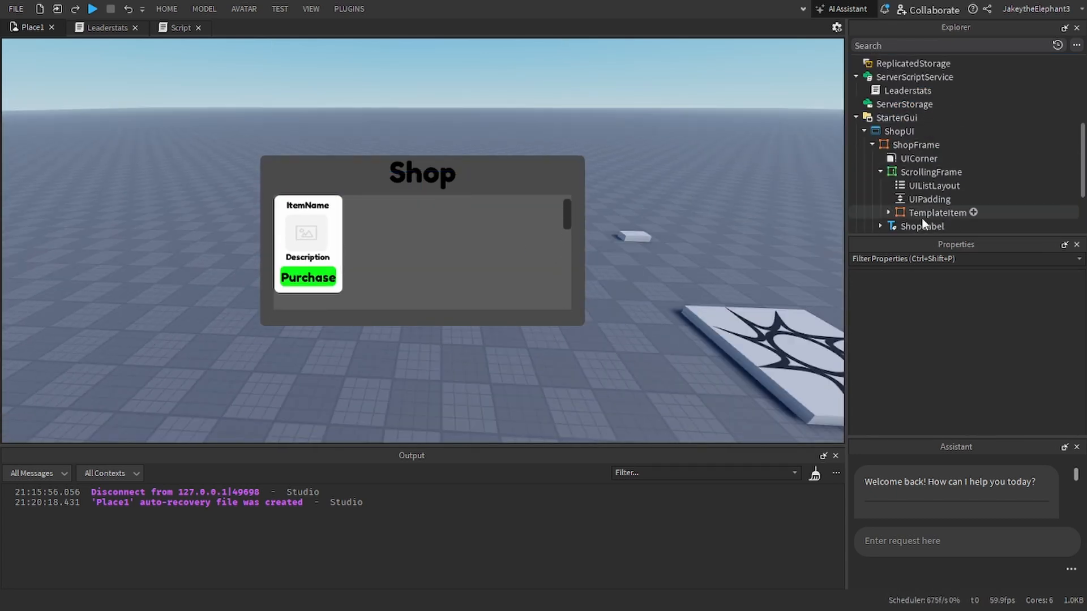
# Step: Delete the UIPadding from ScrollingFrame
pyautogui.moveTo(926, 214)
pyautogui.mouseDown()
pyautogui.moveTo(957, 207)
pyautogui.moveTo(940, 212)
pyautogui.mouseUp()
pyautogui.click(933, 202)
pyautogui.press('Delete')
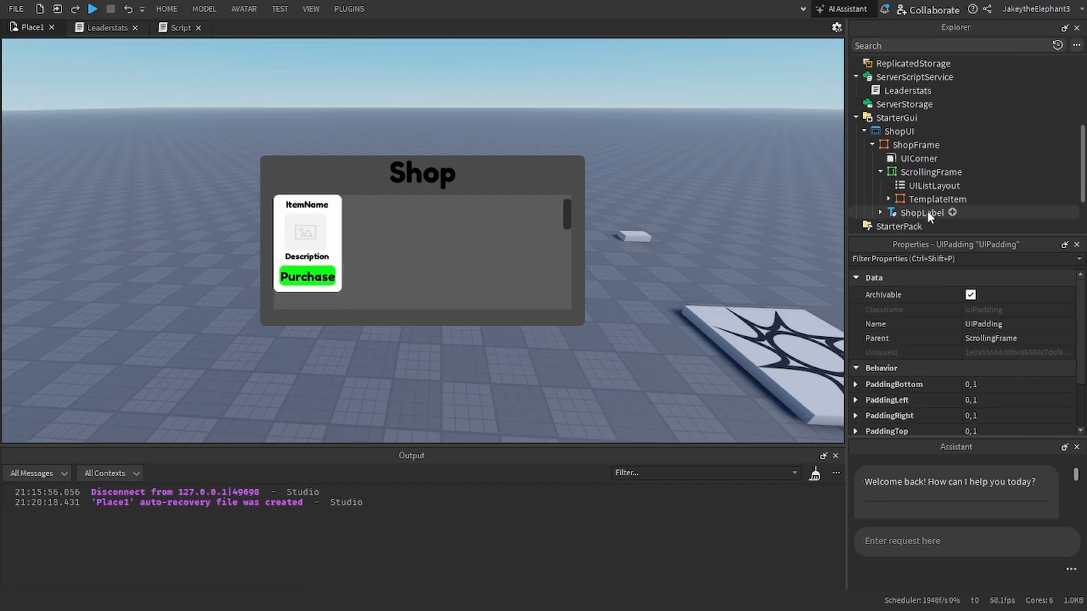
# Step: Add a folder to ReplicatedStorage and name it StoreUITemplate
pyautogui.click(926, 204)
pyautogui.scroll(3, 917, 174)
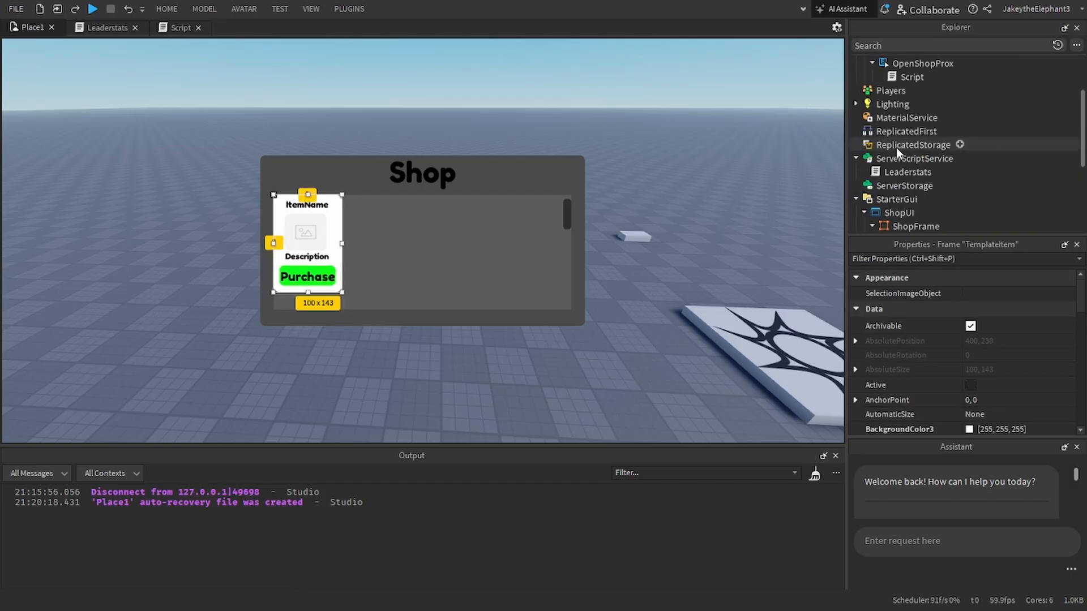
pyautogui.click(913, 145)
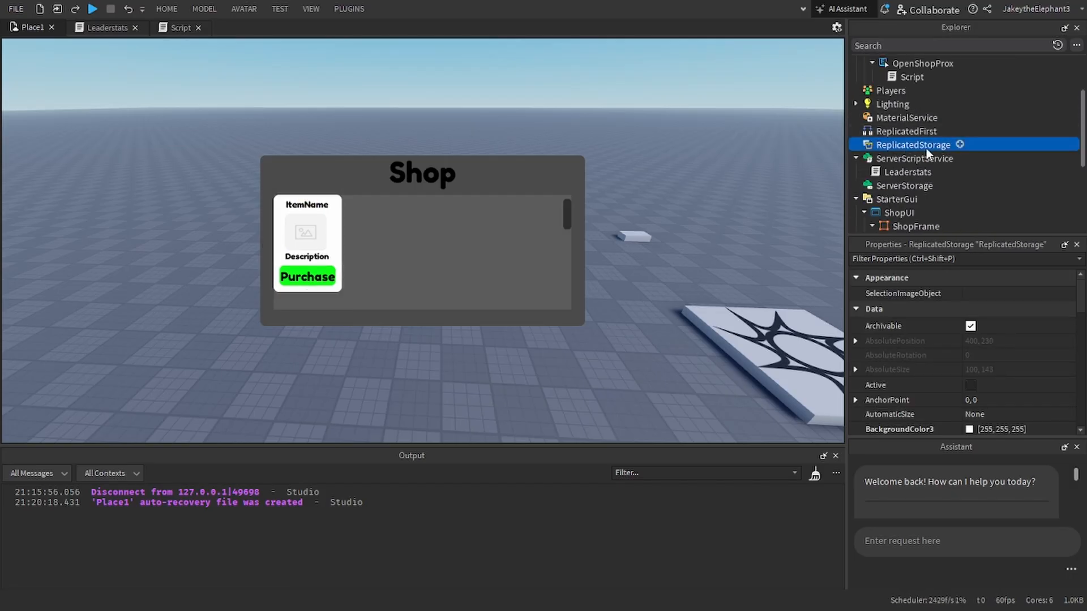
pyautogui.click(959, 145)
pyautogui.click(843, 199)
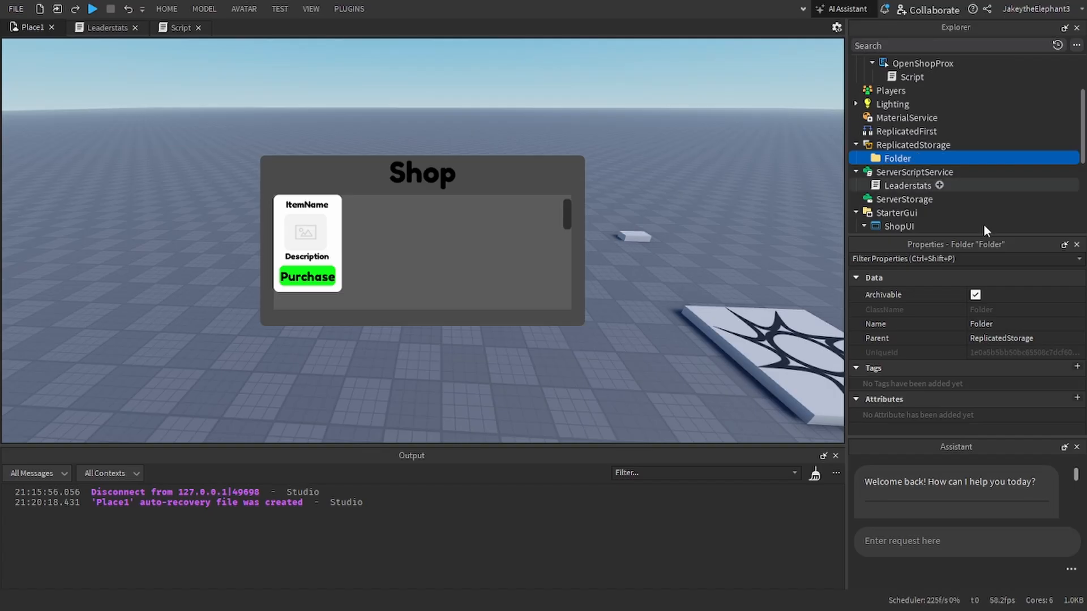
pyautogui.click(1019, 322)
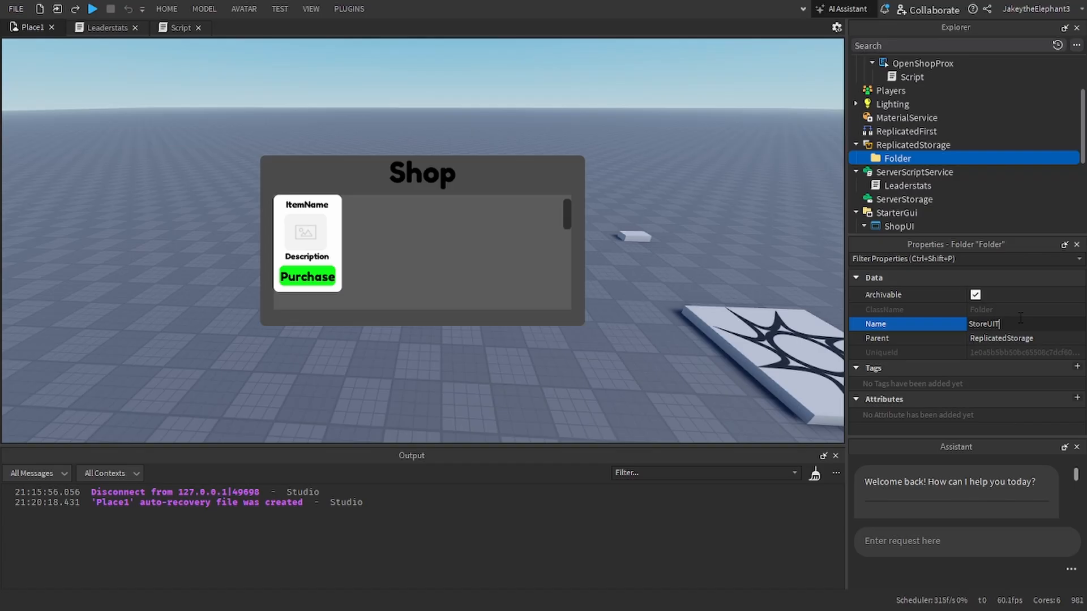
pyautogui.write('StoreUITemplate')
pyautogui.press('Return')
# Step: Rename the TextButton inside TemplateItem to PurchaseButton
pyautogui.scroll(-4, 951, 106)
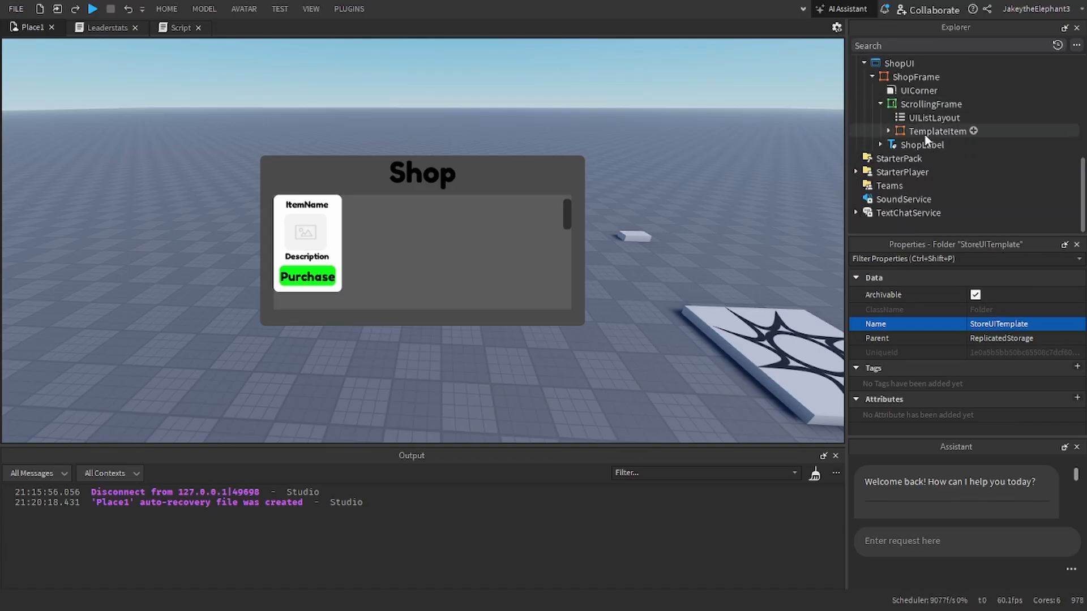
pyautogui.moveTo(925, 135); pyautogui.dragTo(900, 133)
pyautogui.scroll(3, 952, 187)
pyautogui.scroll(-6, 898, 131)
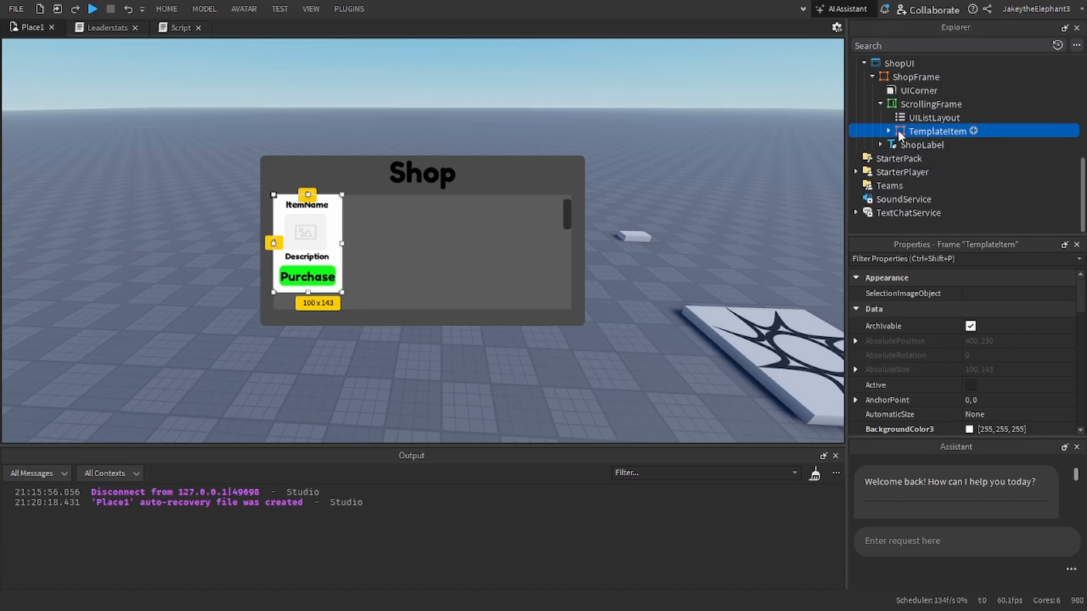
pyautogui.click(889, 132)
pyautogui.scroll(-1, 894, 139)
pyautogui.click(899, 130)
pyautogui.click(896, 117)
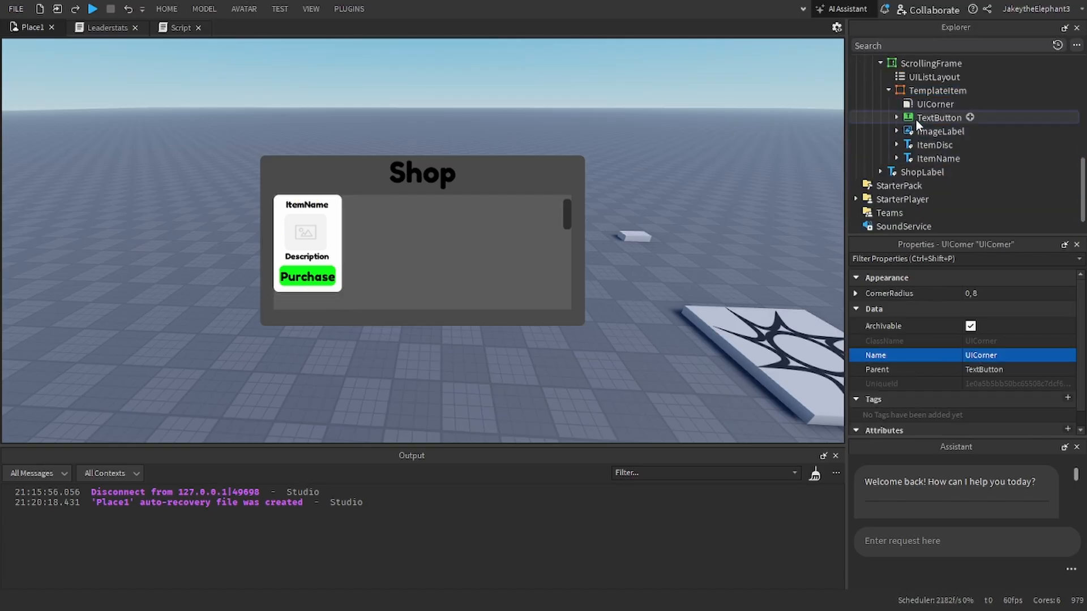
pyautogui.click(916, 120)
pyautogui.click(933, 259)
pyautogui.write('nam')
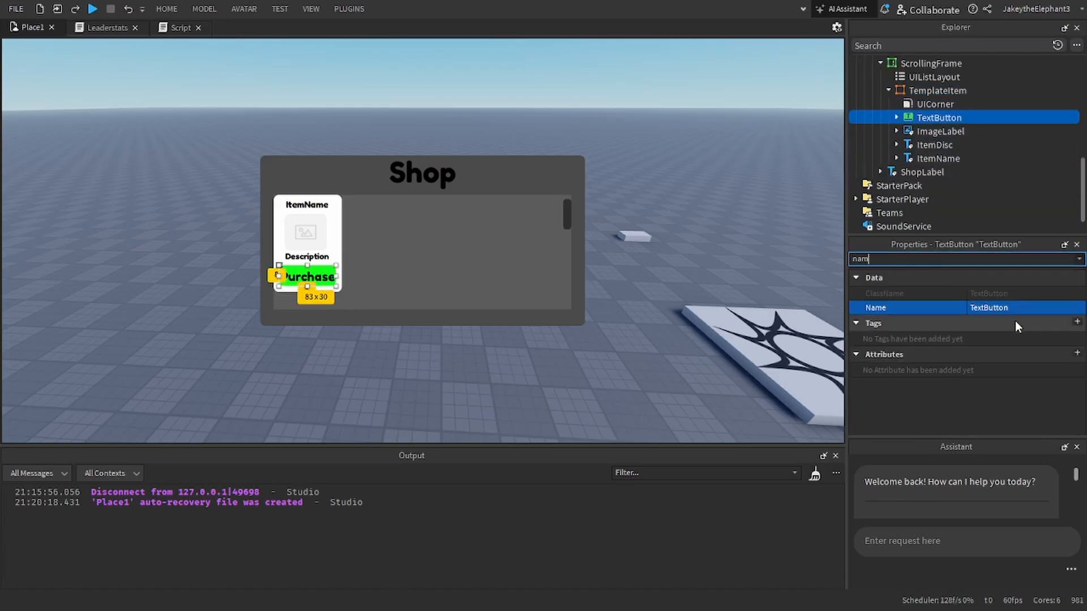
pyautogui.click(1013, 308)
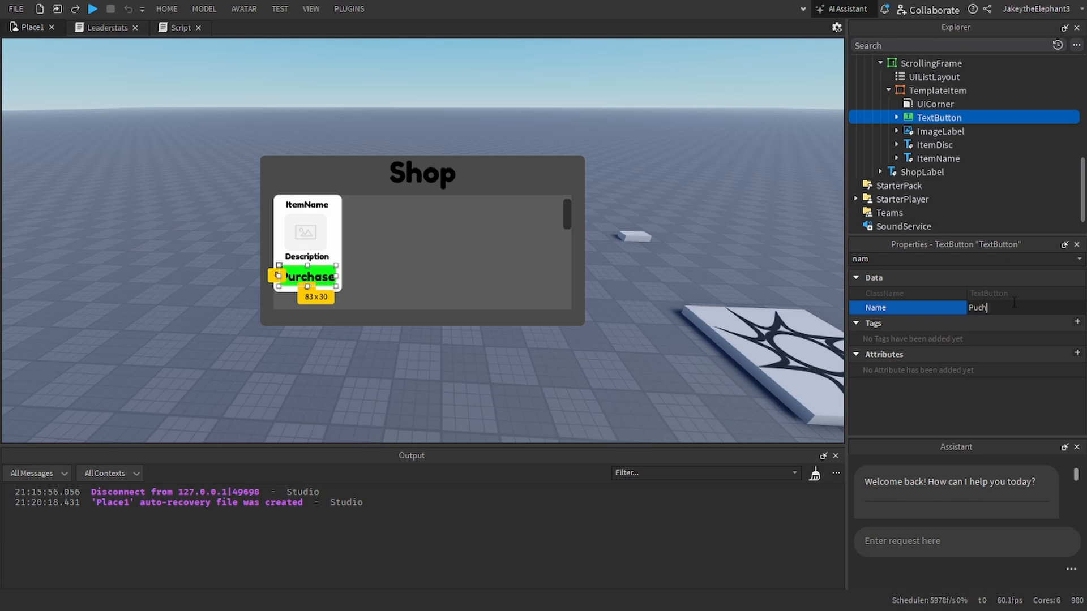
pyautogui.write('seButton')
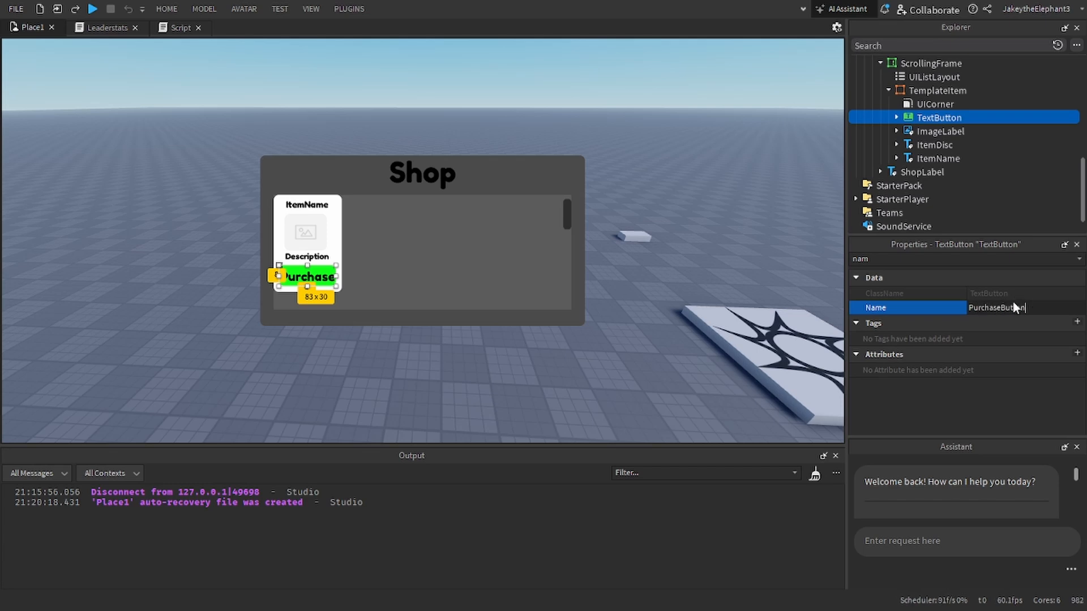
pyautogui.press('Return')
# Step: Add a NumberValue to TemplateItem and name it ItemCost
pyautogui.click(923, 145)
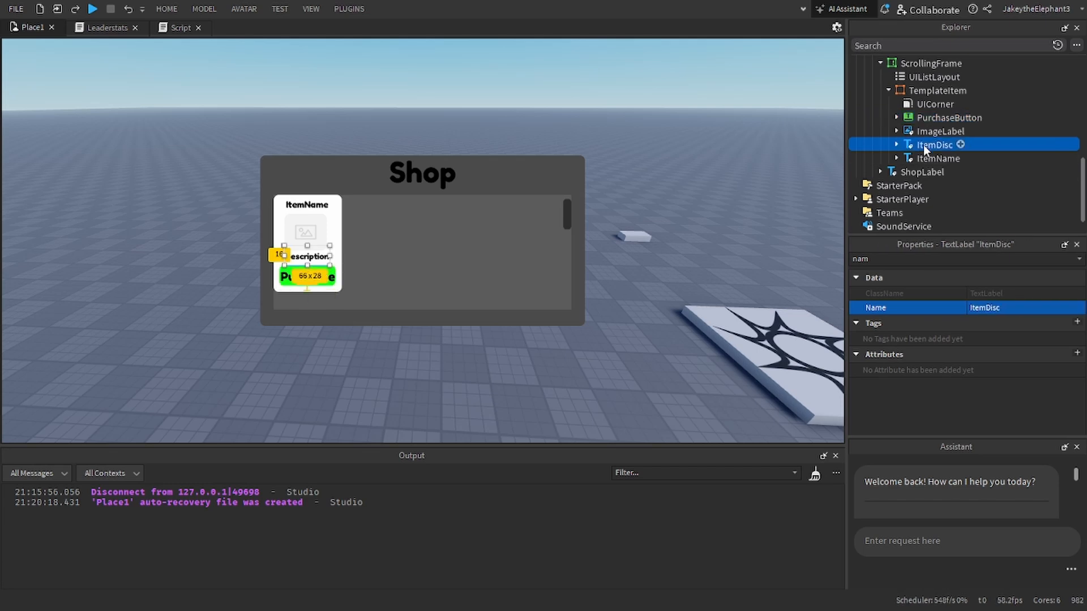
pyautogui.click(922, 158)
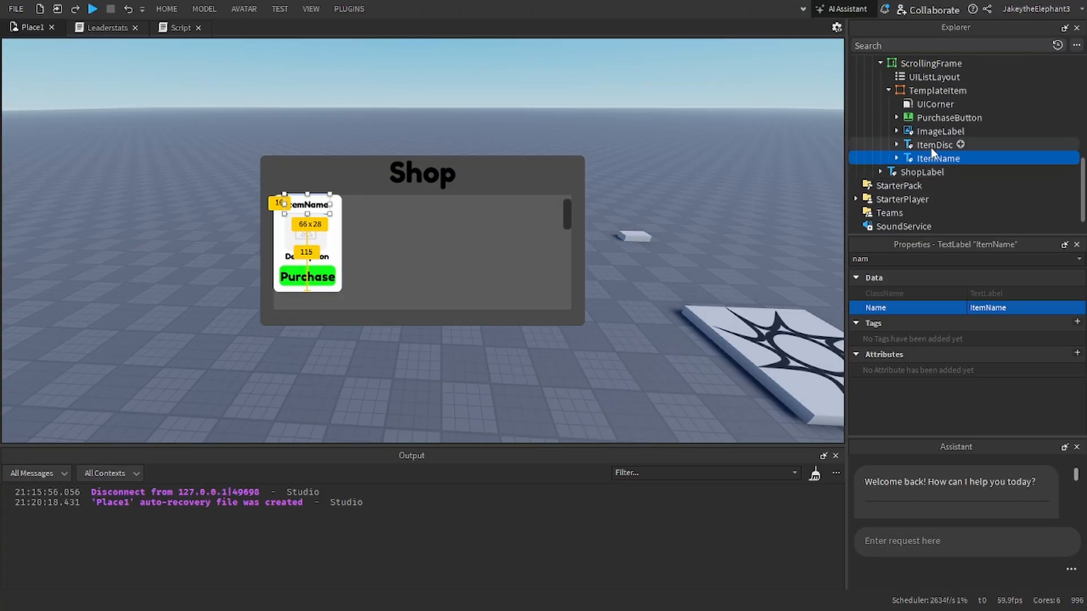
pyautogui.click(973, 90)
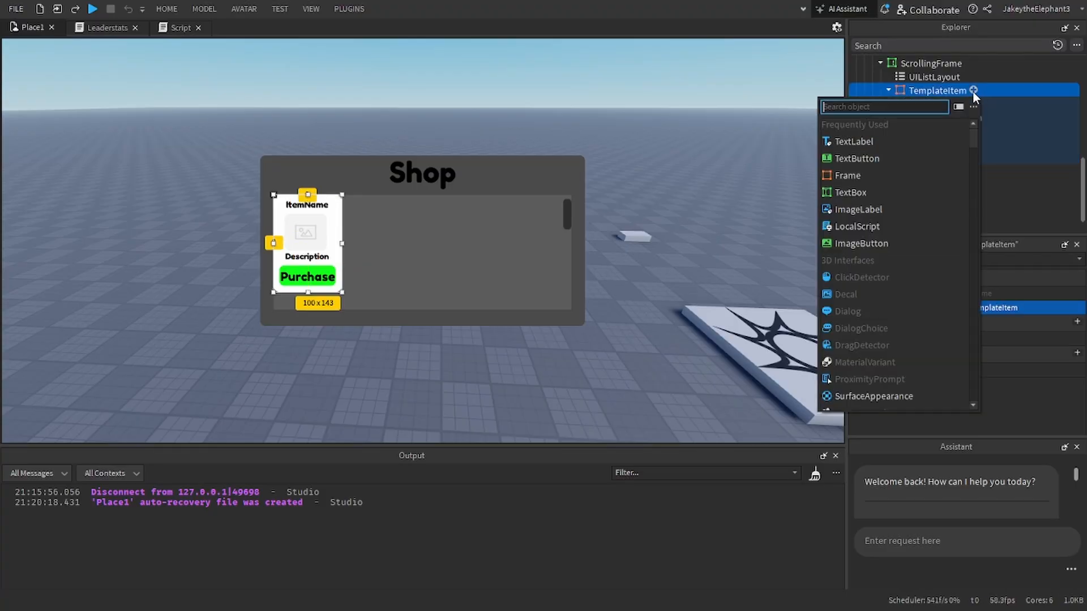
pyautogui.write('numb')
pyautogui.click(874, 125)
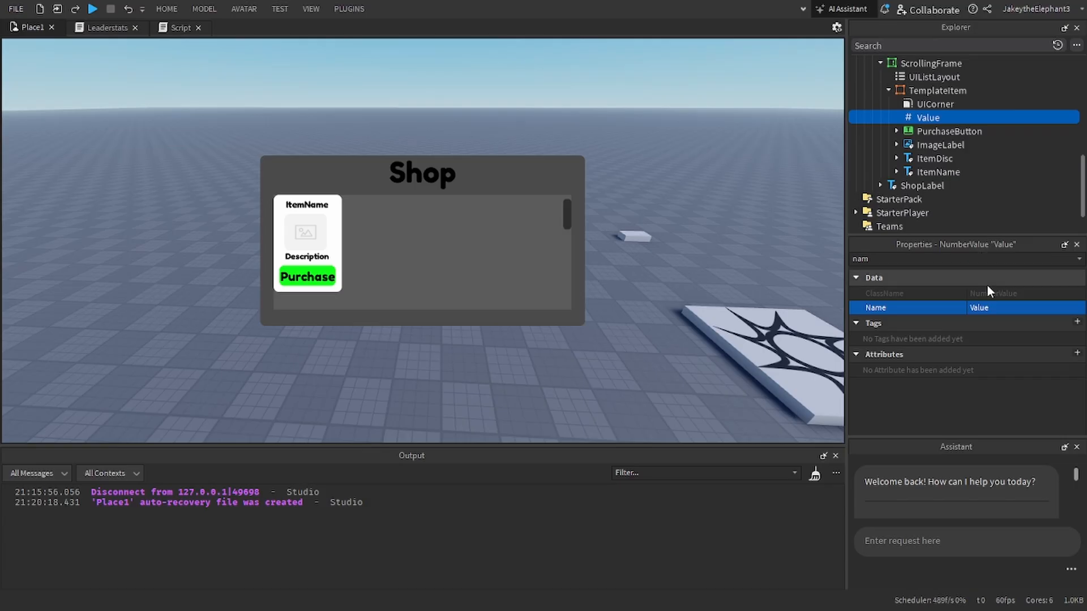
pyautogui.click(996, 307)
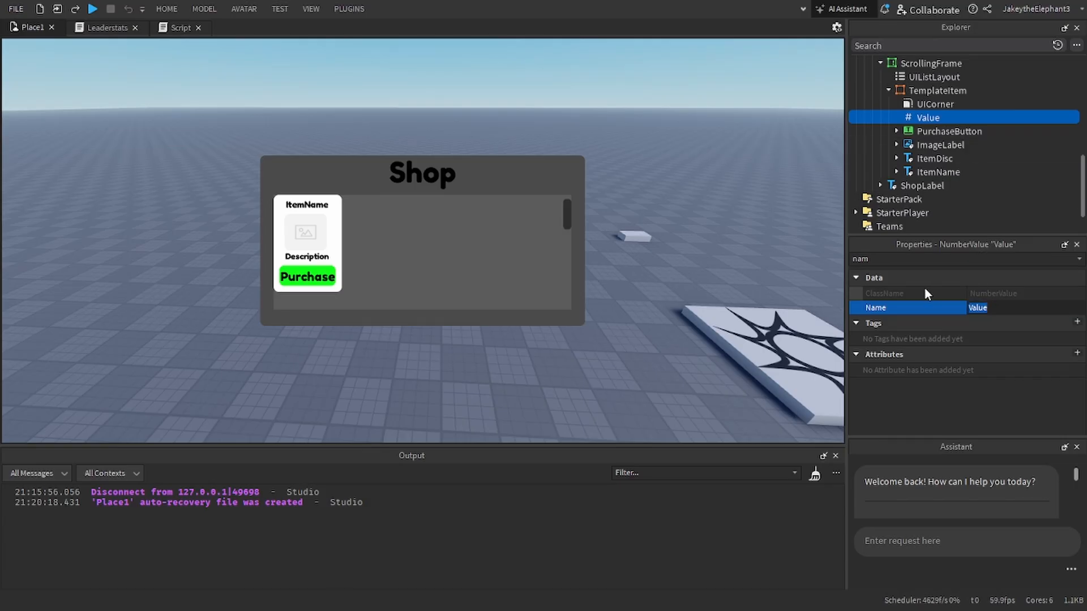
pyautogui.write('ItemCost')
pyautogui.press('Return')
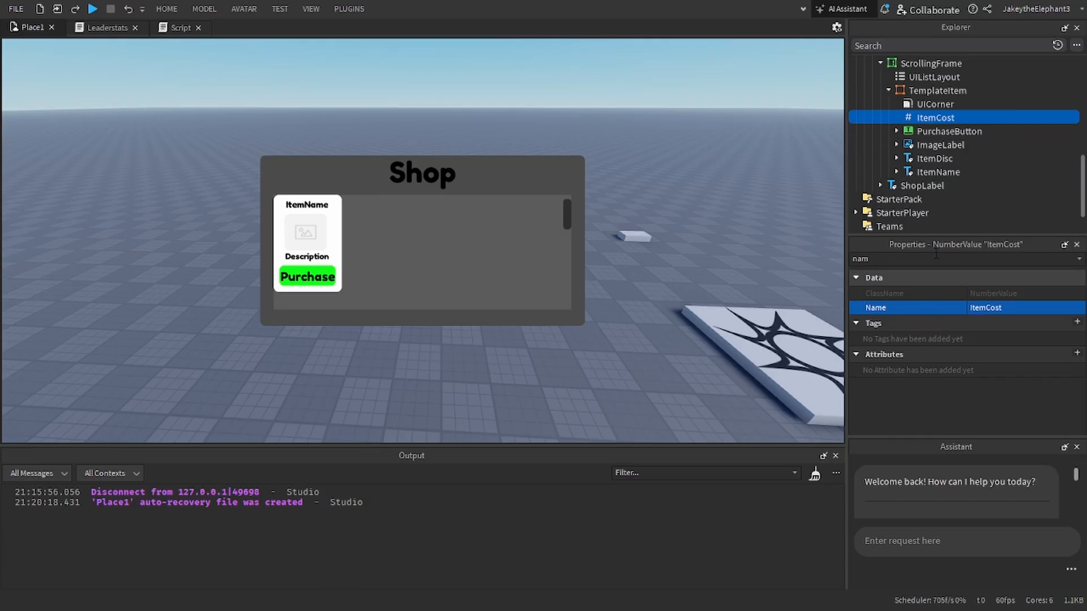
# Step: Clear the property filter so all properties of ItemCost are listed
pyautogui.click(943, 258)
pyautogui.press('BackSpace')
pyautogui.press('BackSpace')
pyautogui.press('BackSpace')
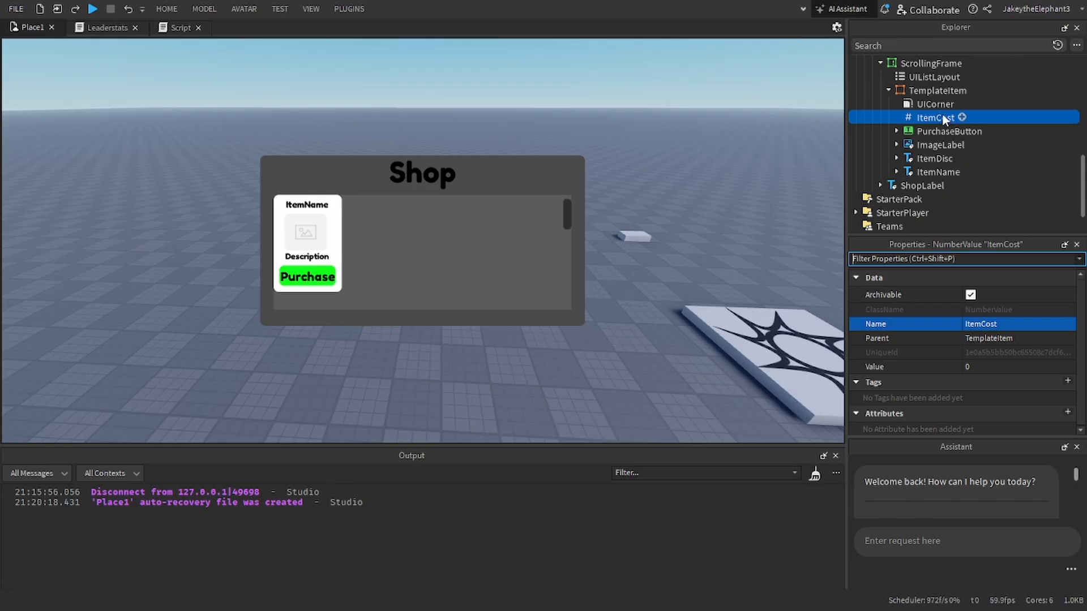
pyautogui.hotkey('ctrl', 'd')
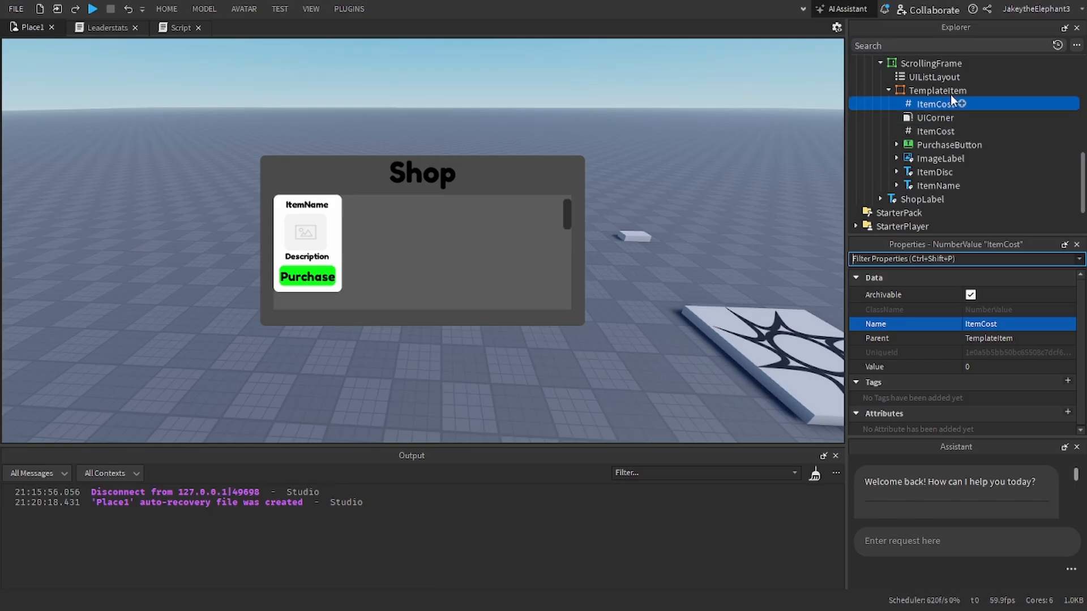
pyautogui.click(949, 94)
pyautogui.click(950, 103)
# Step: Try adding a BoolValue to TemplateItem, and delete it again
pyautogui.click(963, 91)
pyautogui.click(972, 90)
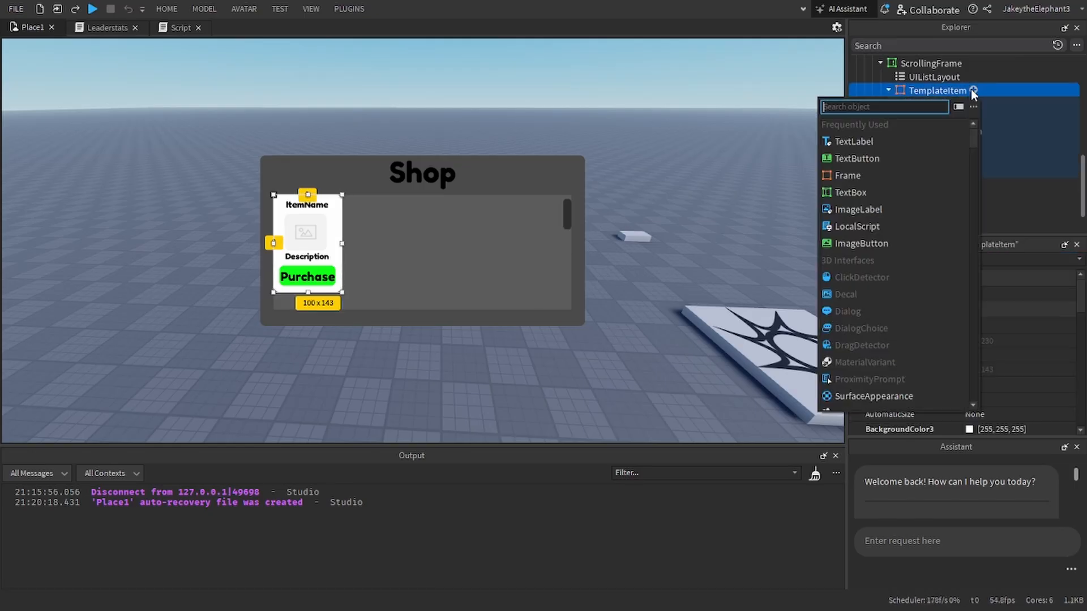
pyautogui.write('bool')
pyautogui.press('Return')
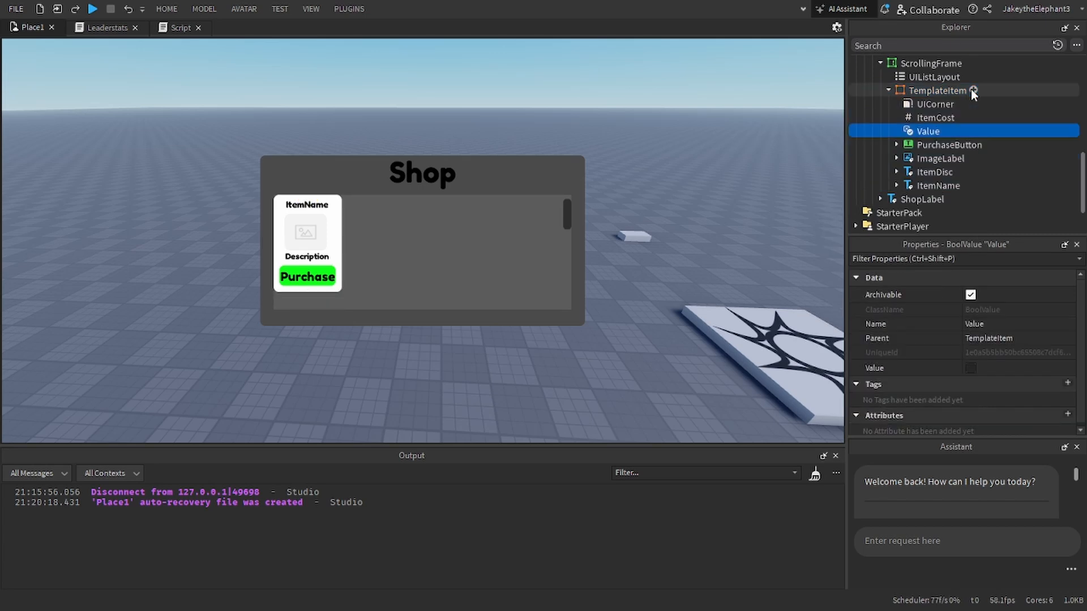
pyautogui.click(969, 368)
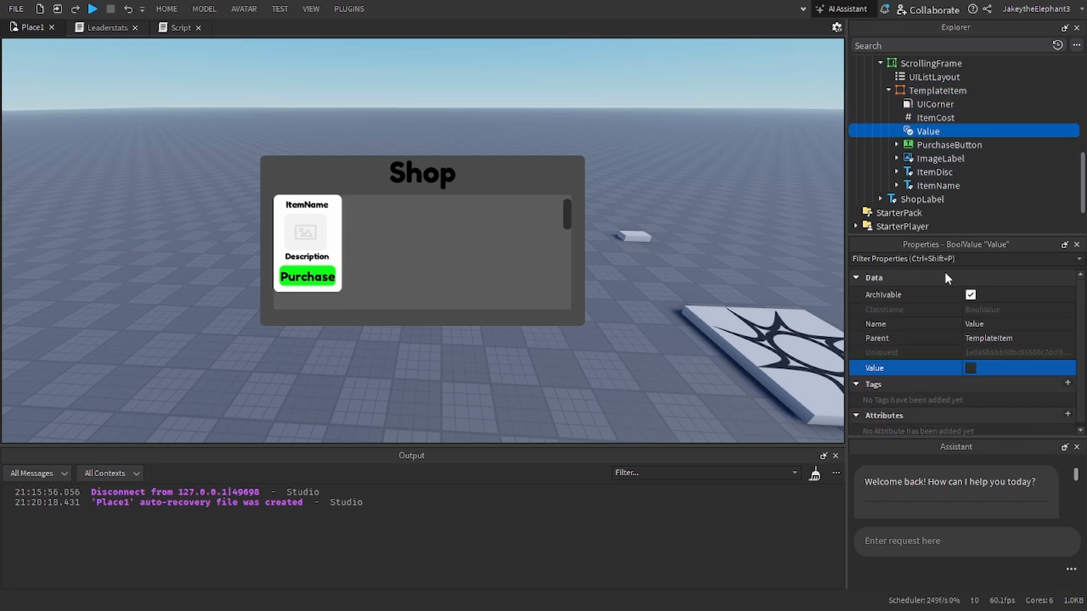
pyautogui.click(927, 259)
pyautogui.click(928, 131)
pyautogui.press('Delete')
# Step: Set ItemCost's Value to 50 and move TemplateItem into the StoreUITemplate folder in ReplicatedStorage
pyautogui.scroll(3, 920, 136)
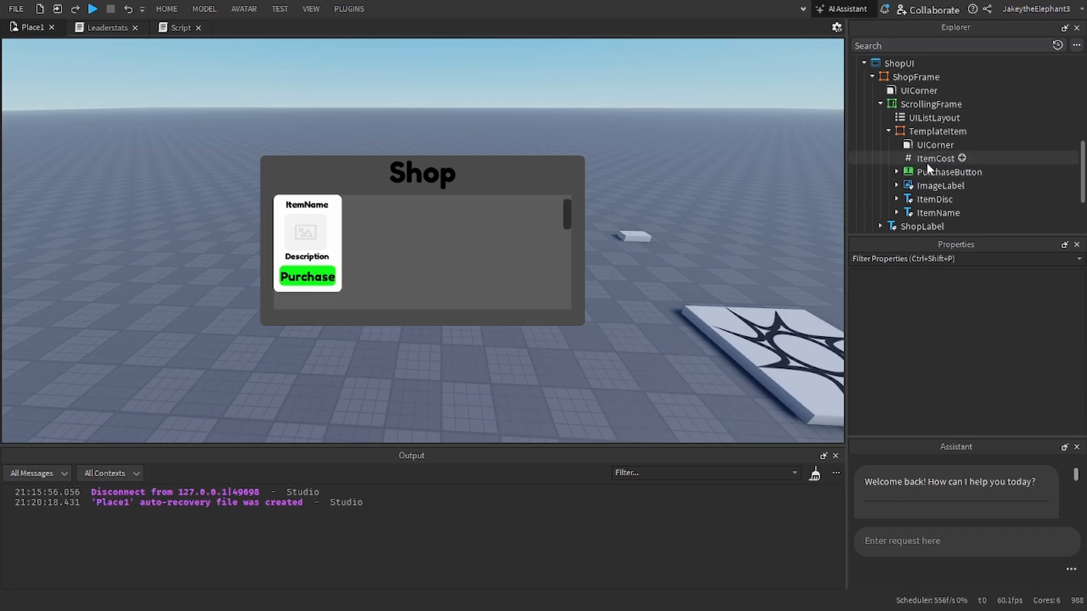
pyautogui.scroll(3, 926, 163)
pyautogui.scroll(-3, 917, 195)
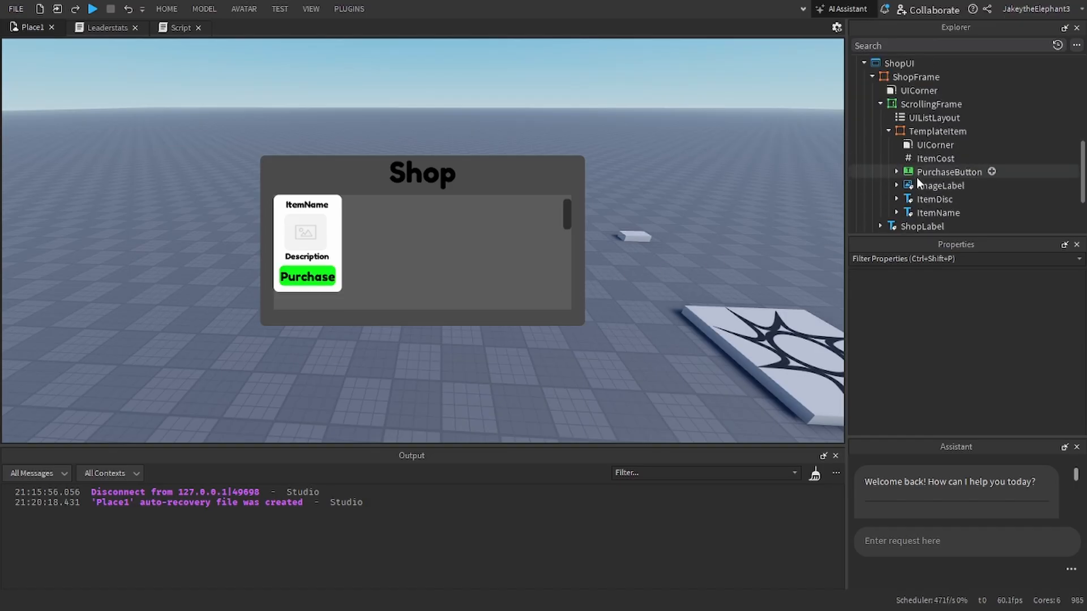
pyautogui.click(935, 159)
pyautogui.click(965, 368)
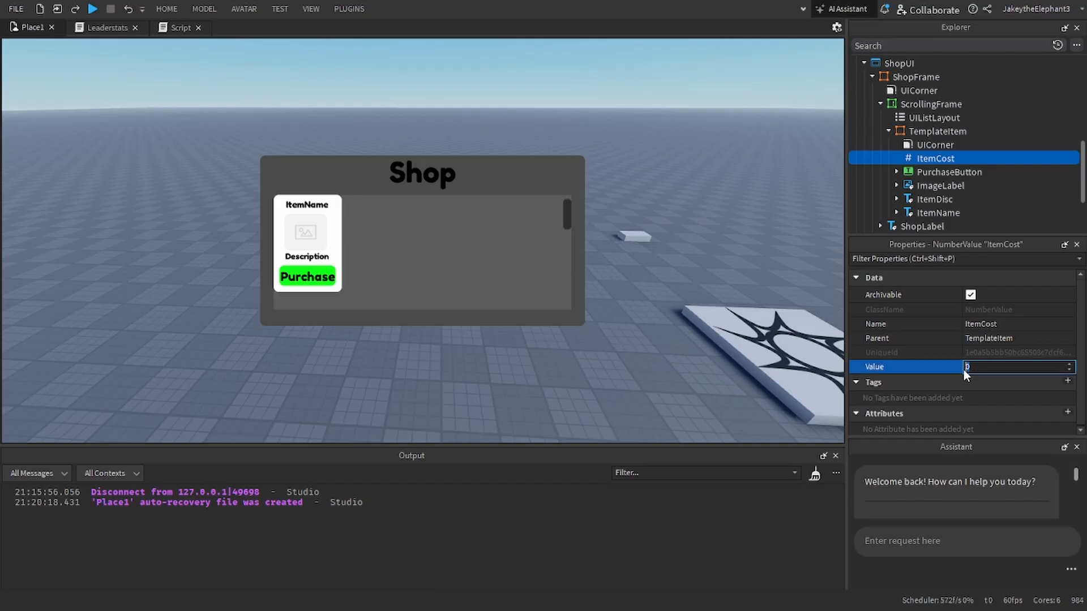
pyautogui.write('50')
pyautogui.press('Return')
pyautogui.scroll(3, 934, 176)
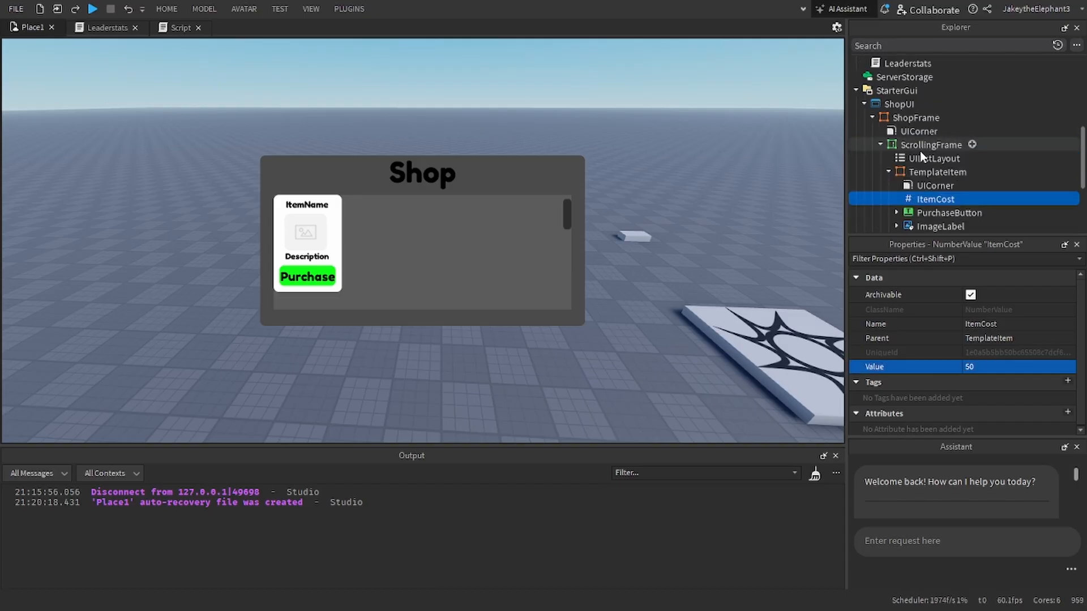
pyautogui.moveTo(934, 171)
pyautogui.mouseDown()
pyautogui.moveTo(952, 162)
pyautogui.moveTo(937, 116)
pyautogui.moveTo(920, 157)
pyautogui.mouseUp()
# Step: Add another folder to ReplicatedStorage and name it REs
pyautogui.click(930, 146)
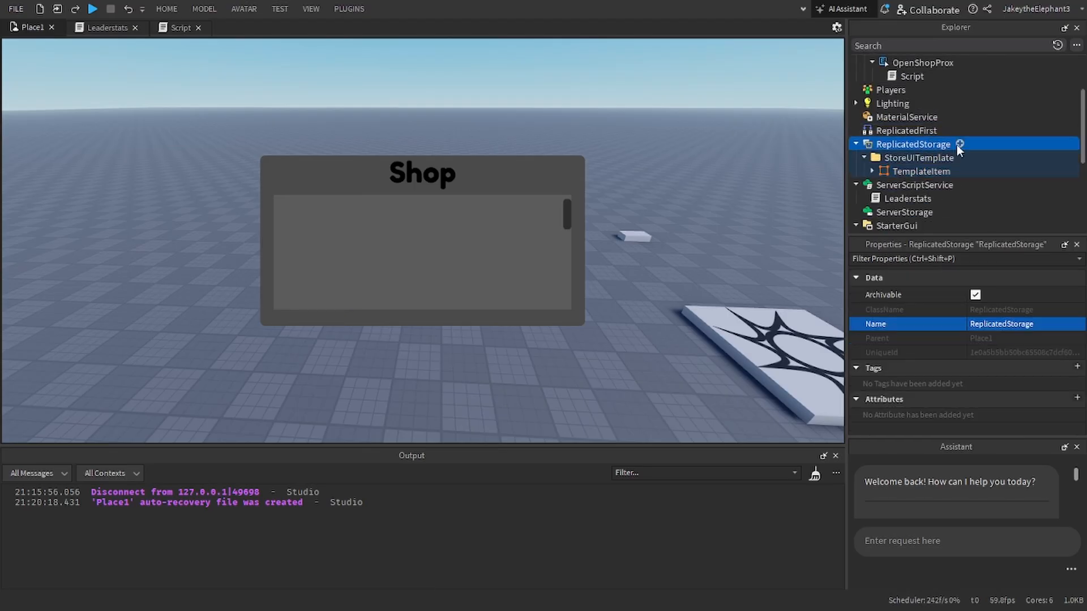
pyautogui.click(959, 144)
pyautogui.click(835, 195)
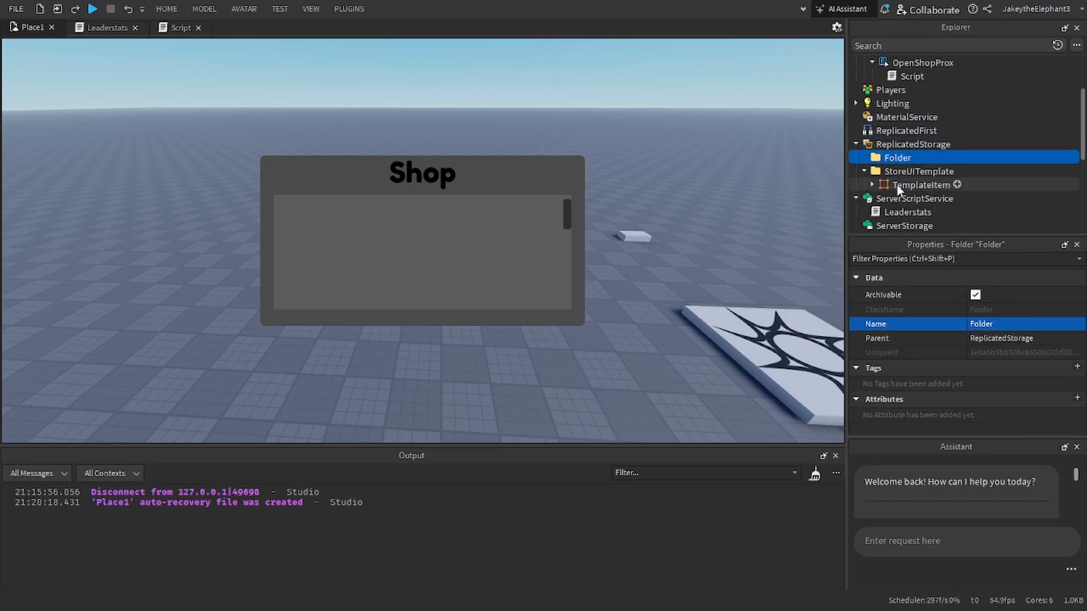
pyautogui.click(988, 324)
pyautogui.write('RES')
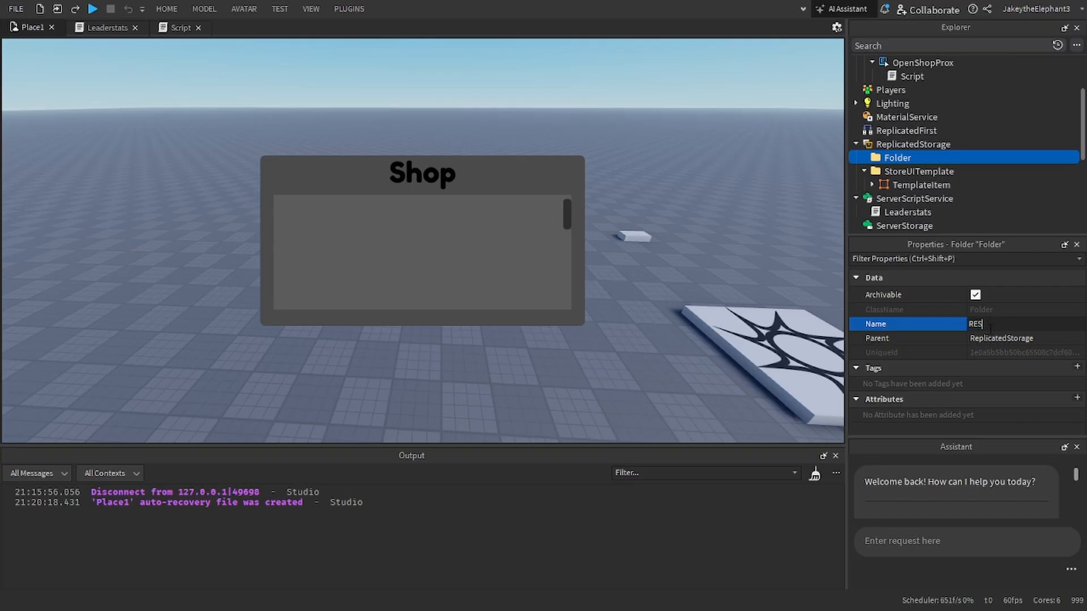
pyautogui.press('Return')
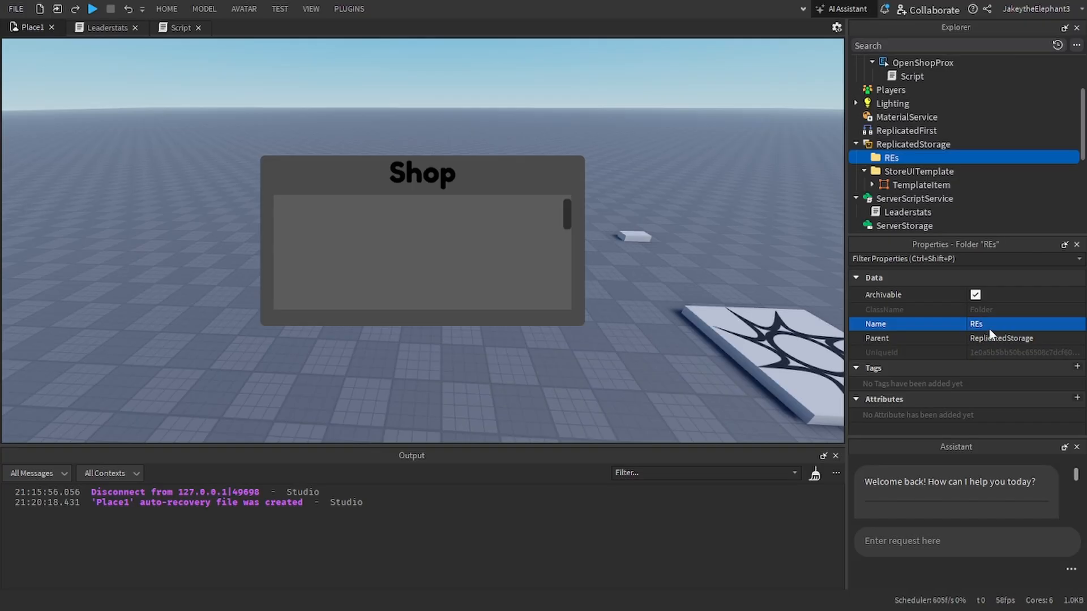
# Step: Add a RemoteEvent to the REs folder and name it BatPurchaseEvent
pyautogui.click(907, 158)
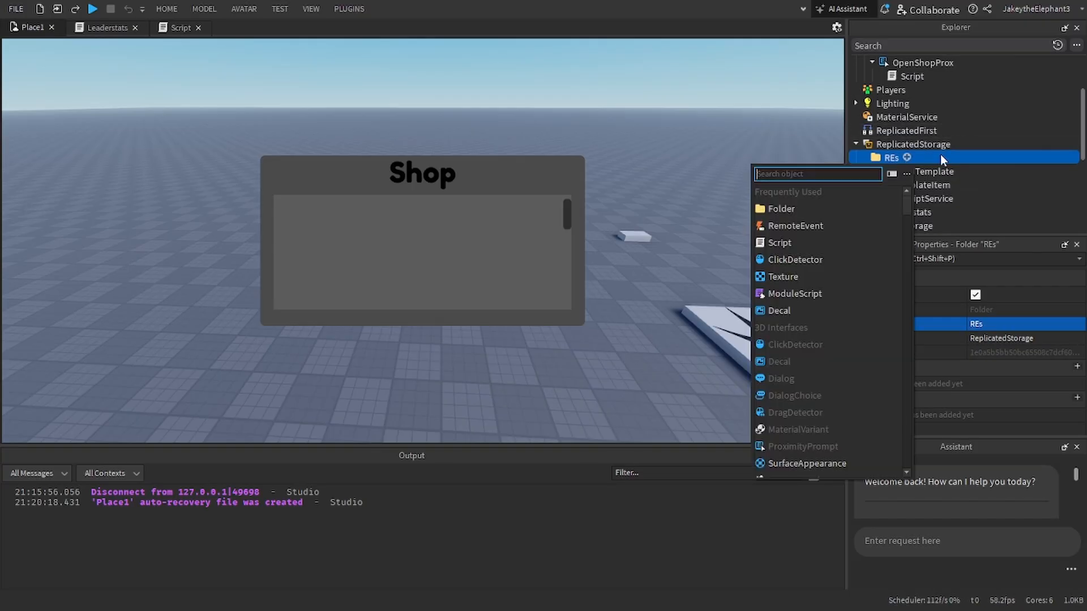
pyautogui.click(784, 207)
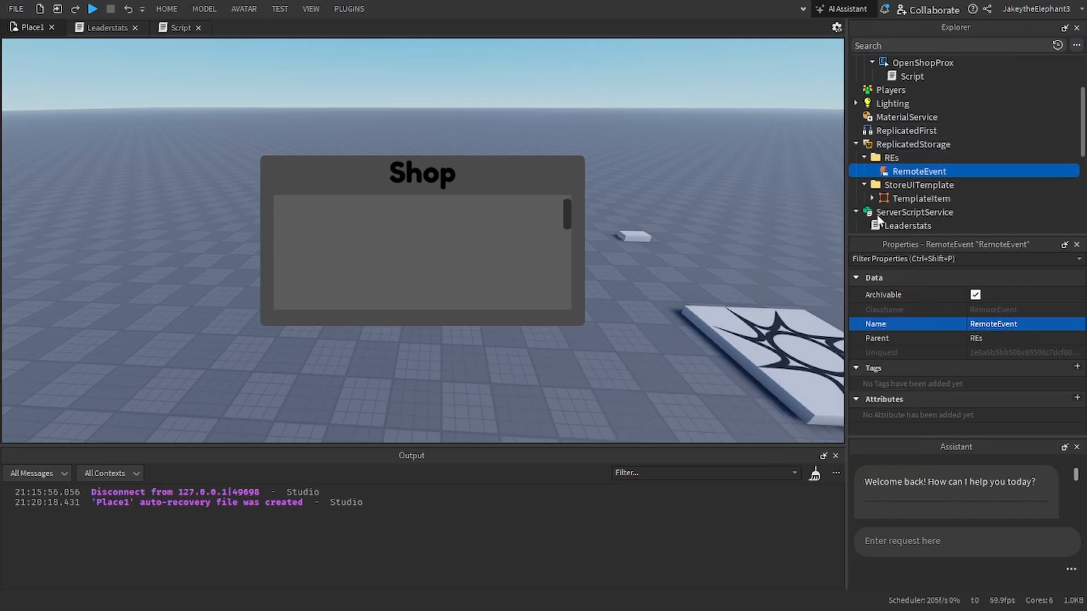
pyautogui.click(1022, 324)
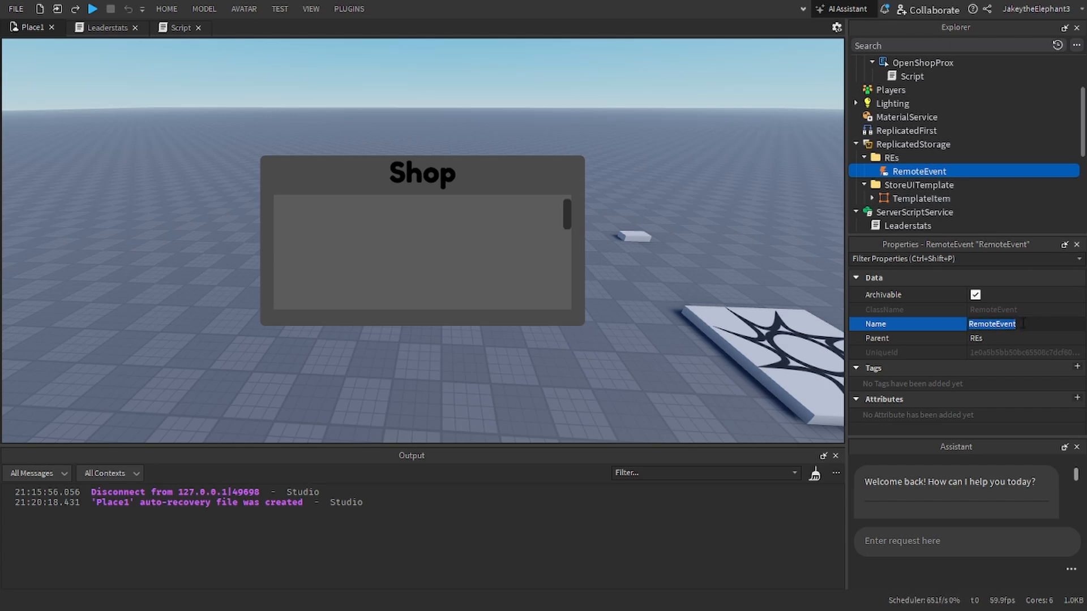
pyautogui.write('BatPurchas')
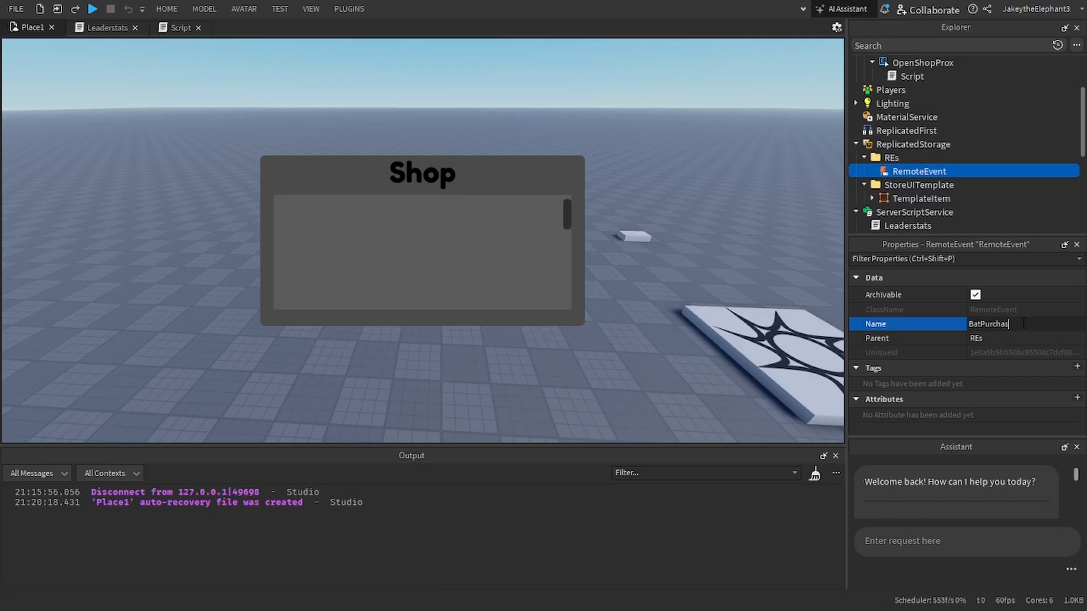
pyautogui.write('eEvent')
pyautogui.press('Return')
# Step: Duplicate BatPurchaseEvent in the REs folder and rename the copy CarPurchaseEvent
pyautogui.hotkey('ctrl', 'd')
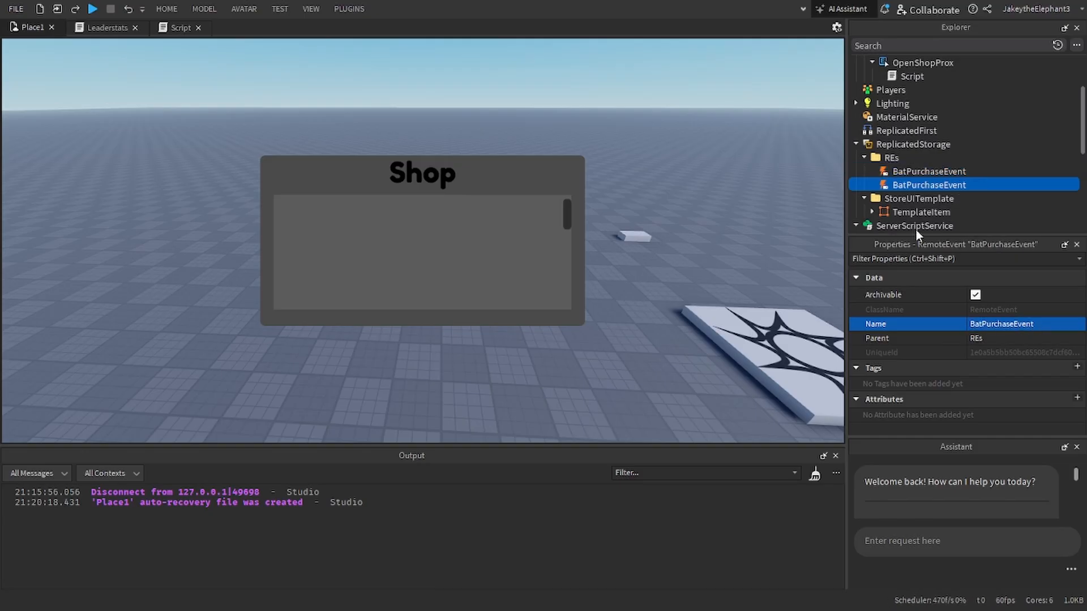
pyautogui.click(981, 325)
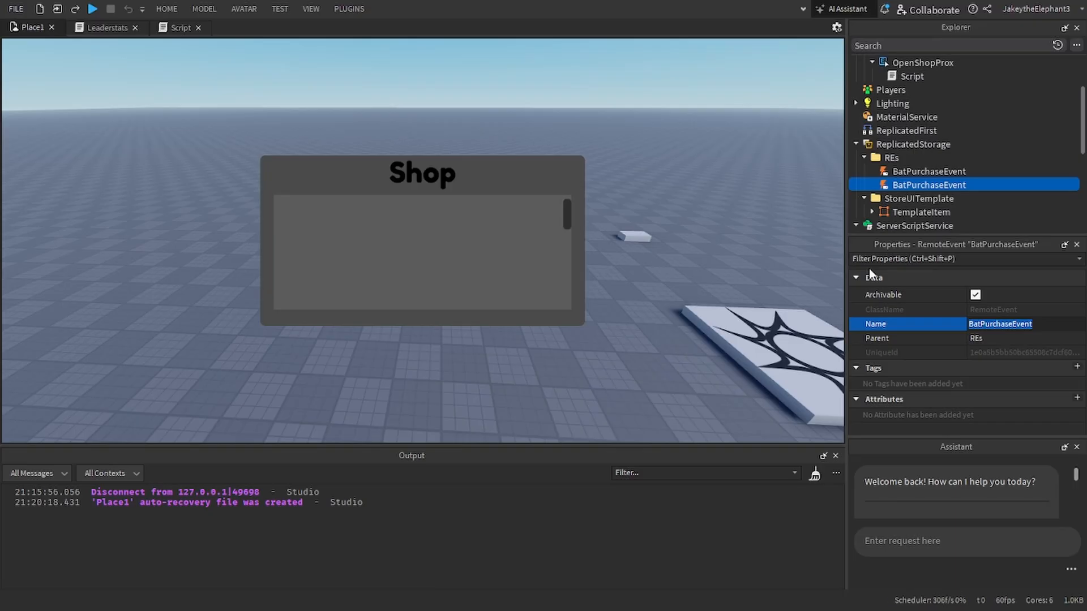
pyautogui.write('Car')
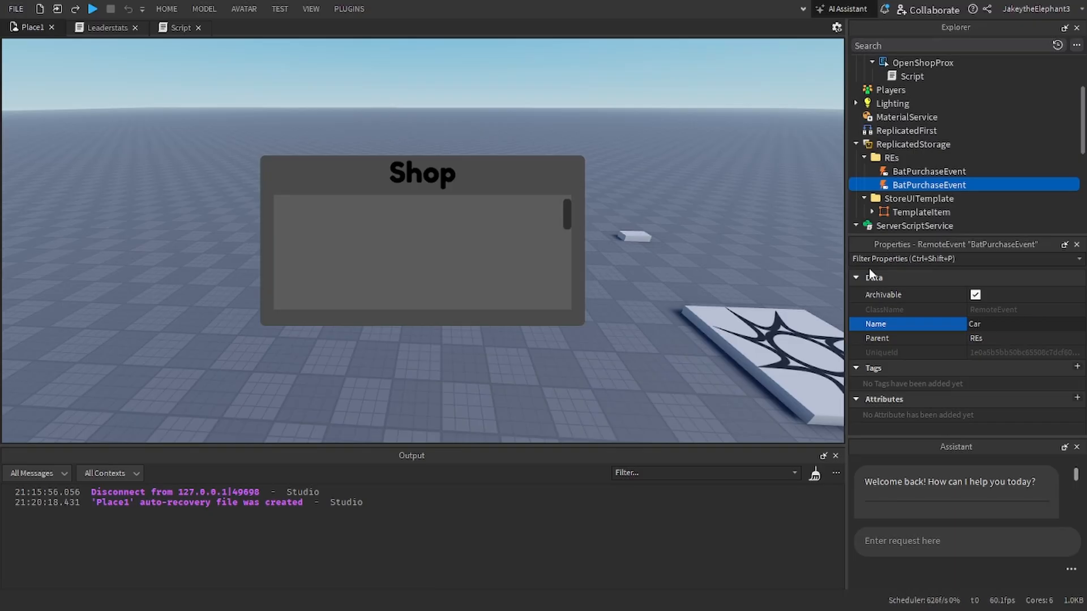
pyautogui.press('Return')
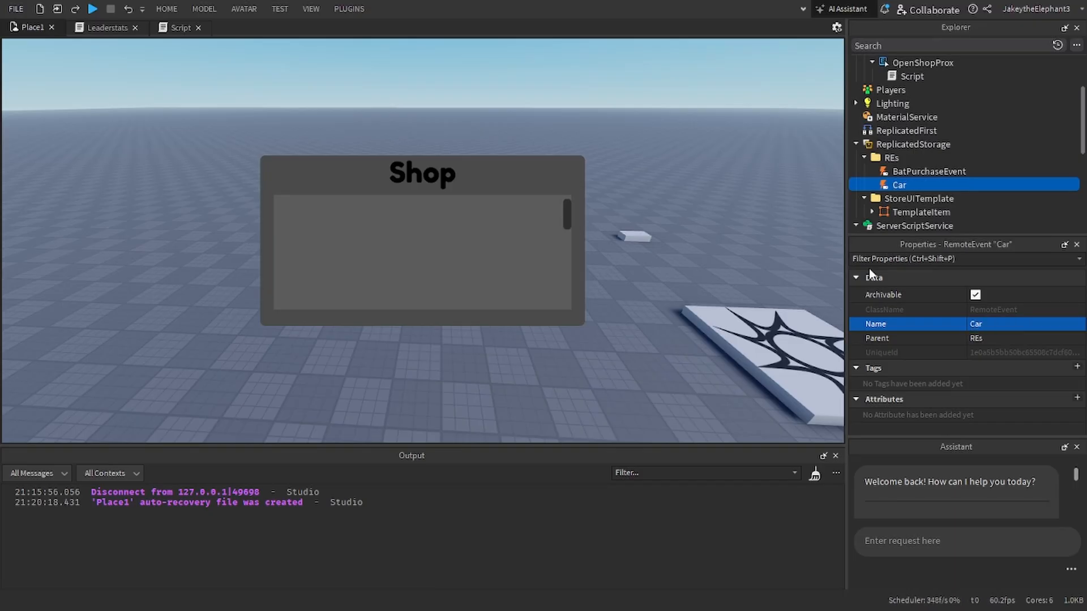
pyautogui.click(1013, 325)
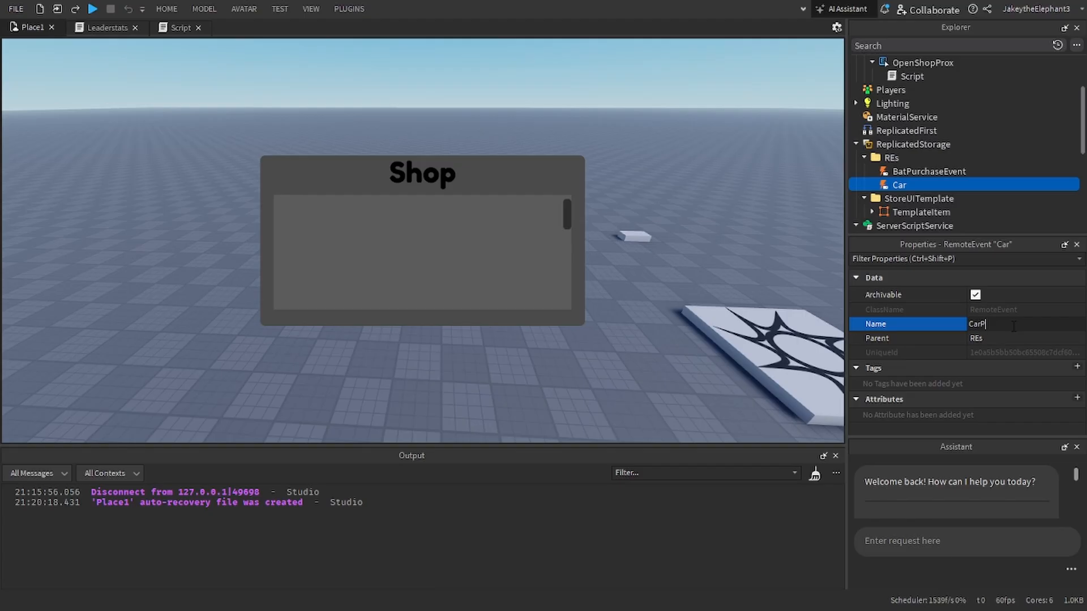
pyautogui.write('CarPurchase')
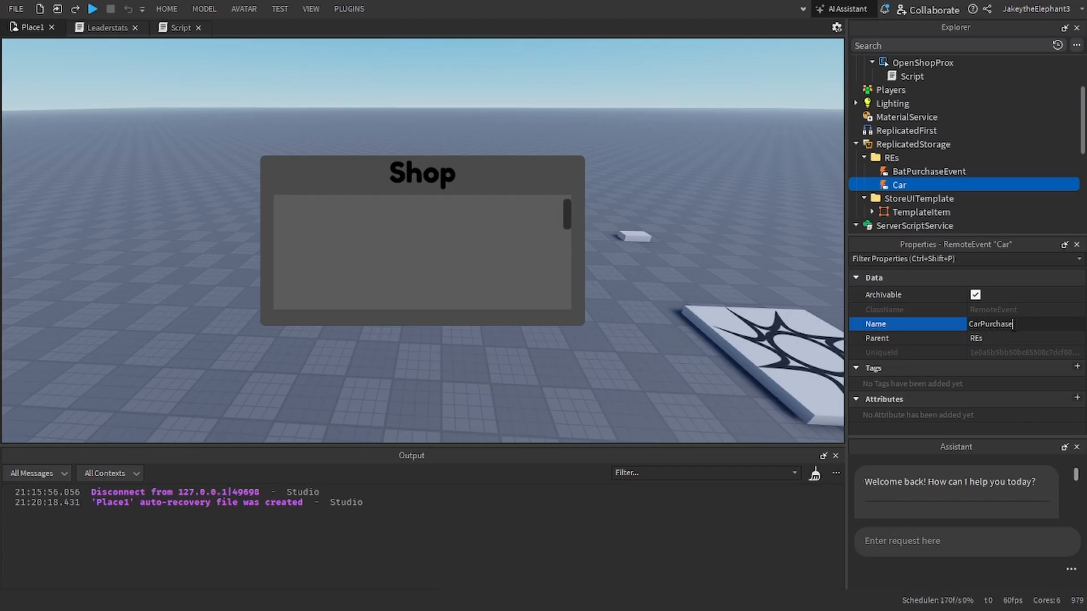
pyautogui.write('Event')
pyautogui.press('Return')
# Step: Duplicate CarPurchaseEvent in the REs folder and rename the copy KeyPurchase
pyautogui.hotkey('ctrl', 'd')
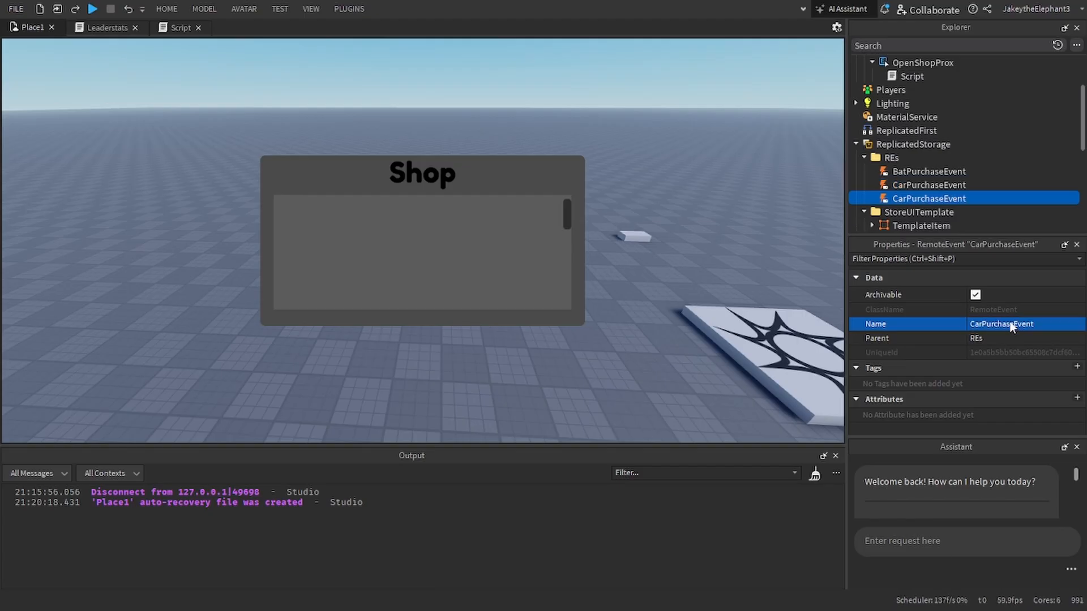
pyautogui.click(1012, 325)
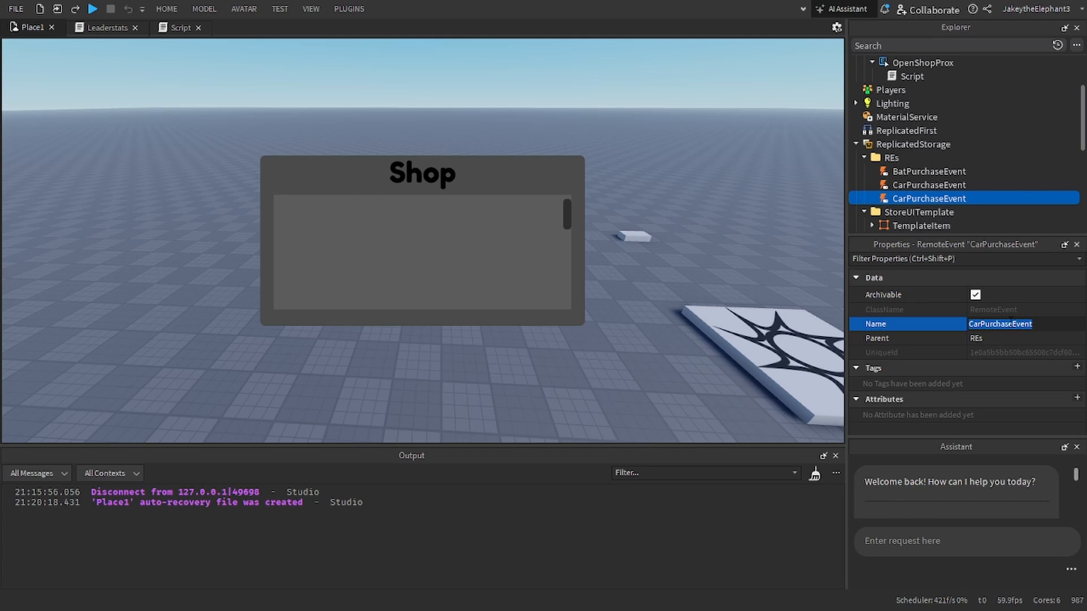
pyautogui.write('KeyPurchase')
pyautogui.press('Return')
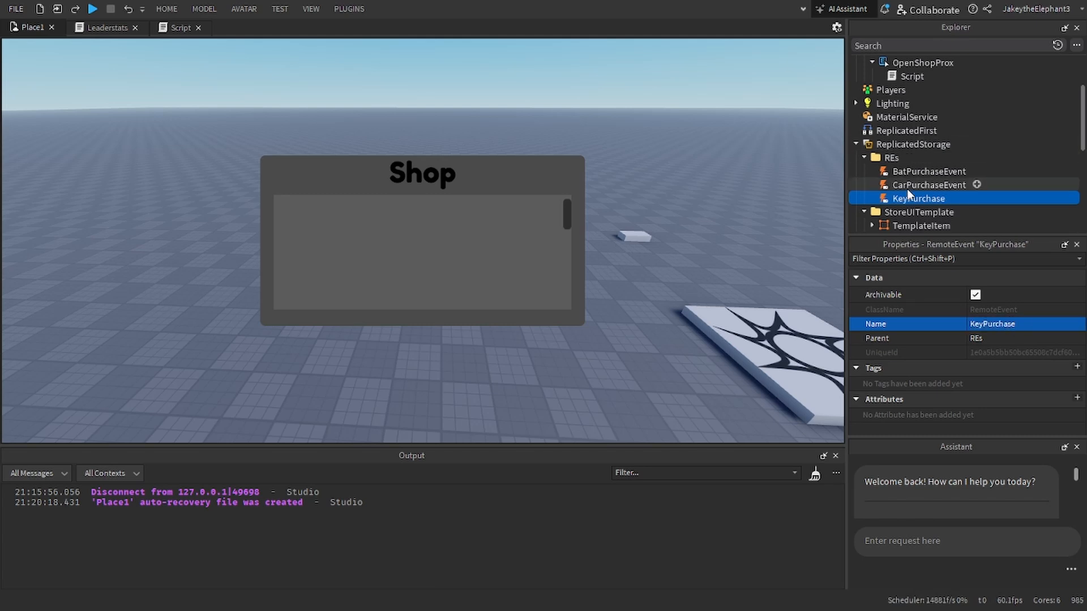
# Step: Rename the CarPurchaseEvent remote event in the REs folder to FoodPurchase
pyautogui.click(907, 187)
pyautogui.click(1030, 326)
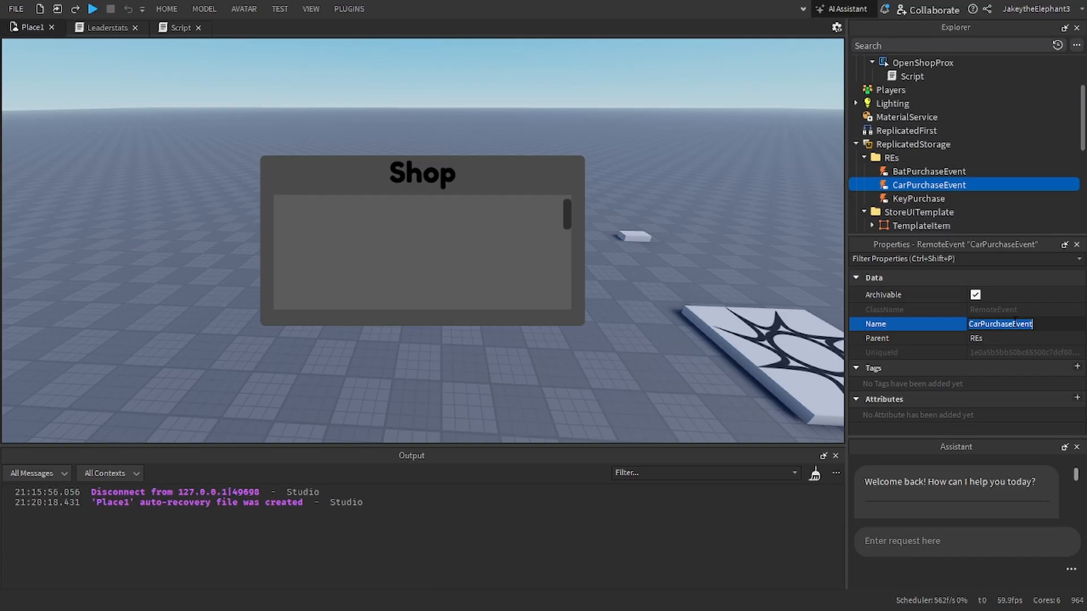
pyautogui.write('Food')
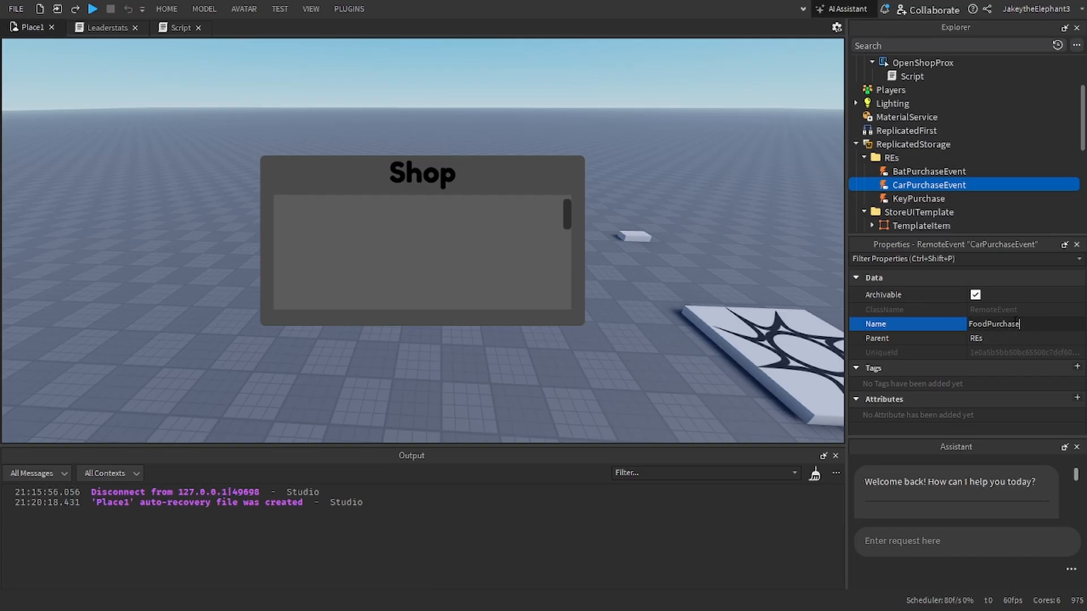
pyautogui.write('Purchase')
pyautogui.press('Return')
# Step: Collapse the REs folder, and add a new folder named Items to ReplicatedStorage
pyautogui.scroll(-5, 884, 172)
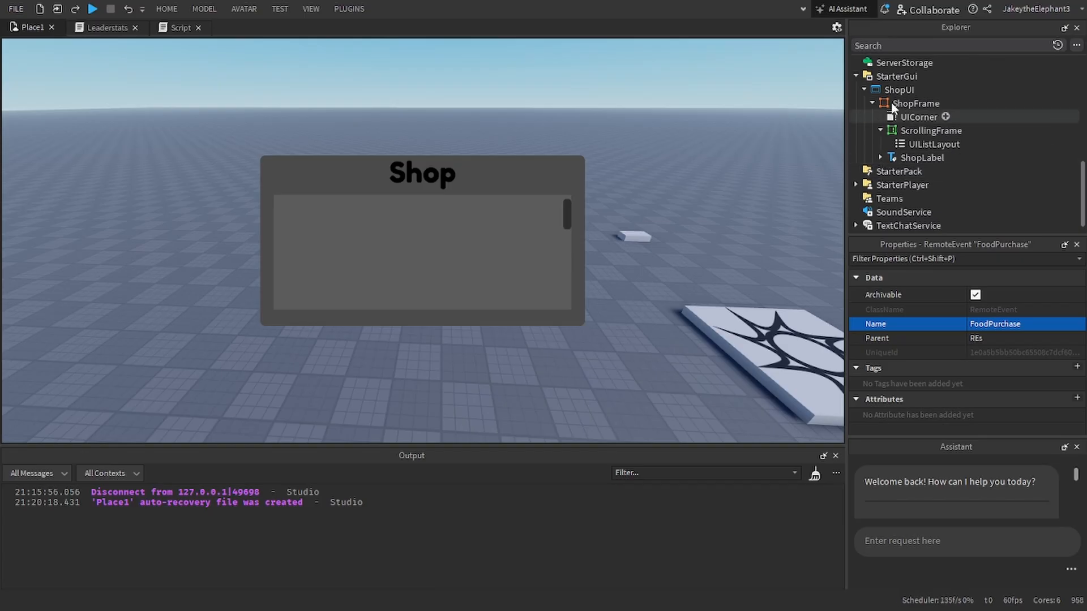
pyautogui.scroll(6, 867, 100)
pyautogui.click(864, 158)
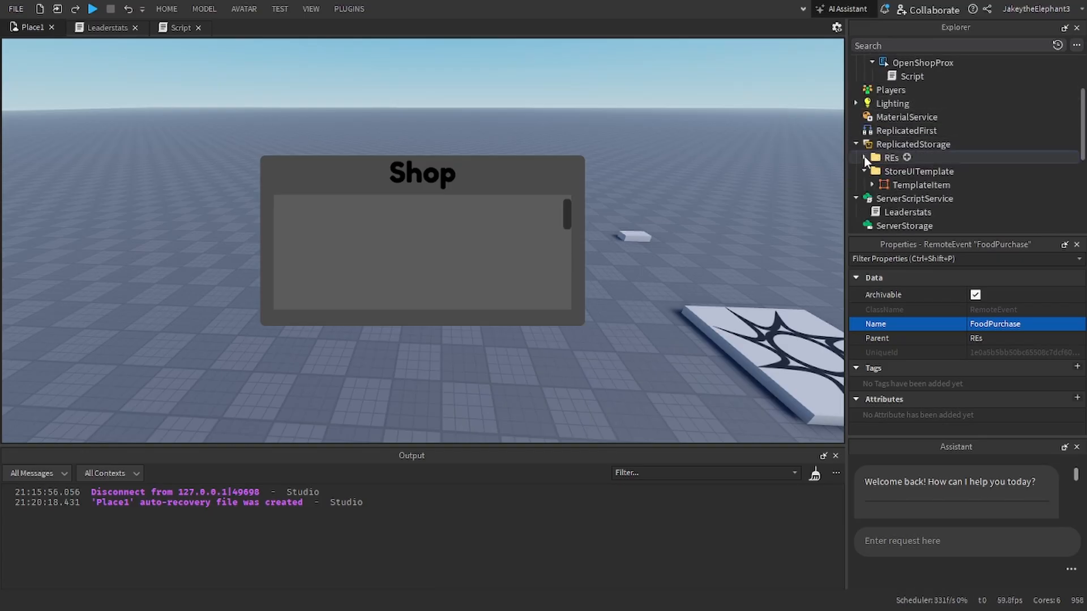
pyautogui.click(890, 158)
pyautogui.click(913, 144)
pyautogui.click(959, 143)
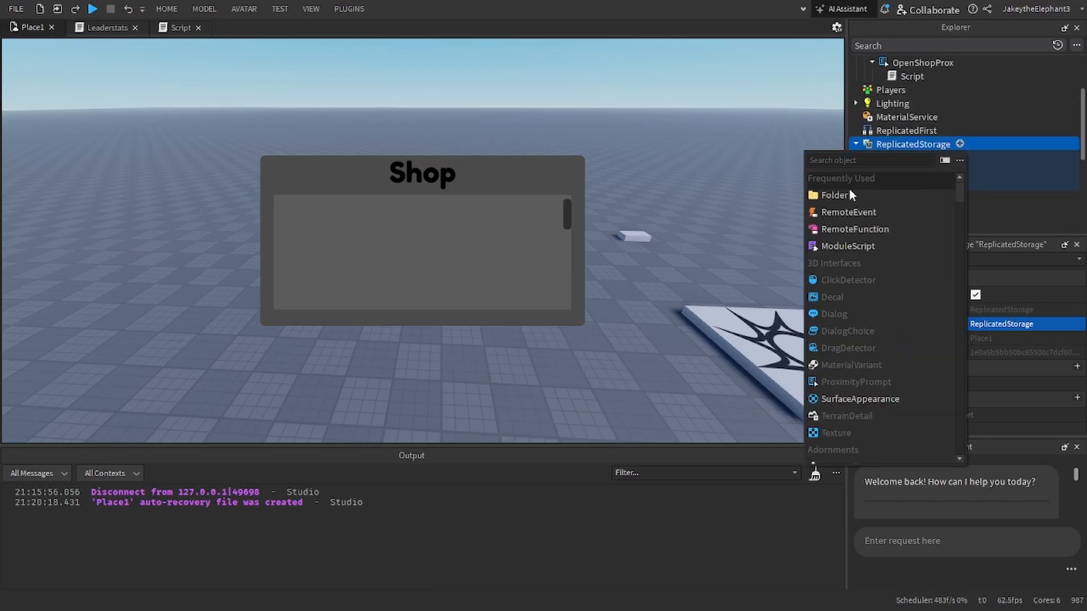
pyautogui.click(836, 195)
pyautogui.click(988, 323)
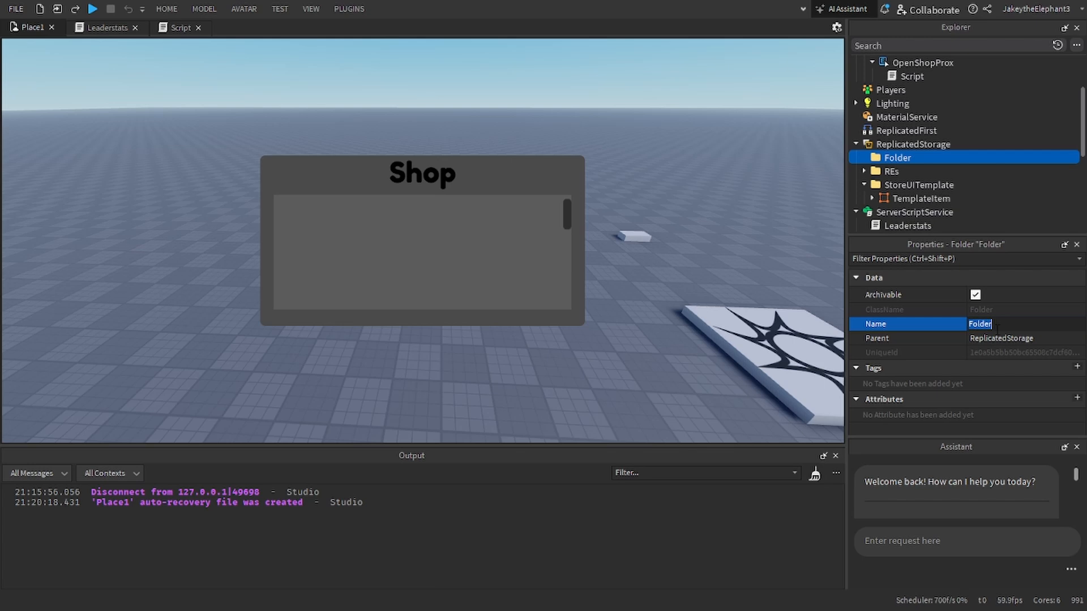
pyautogui.write('Items')
pyautogui.press('Return')
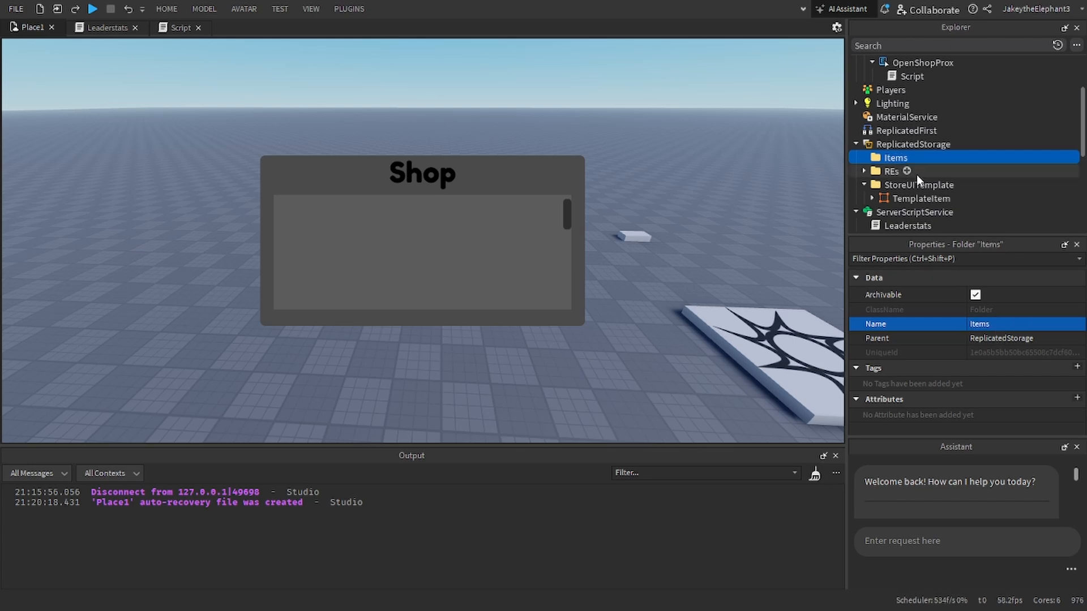
# Step: Open the Toolbox and search the marketplace models for "bat"
pyautogui.click(178, 9)
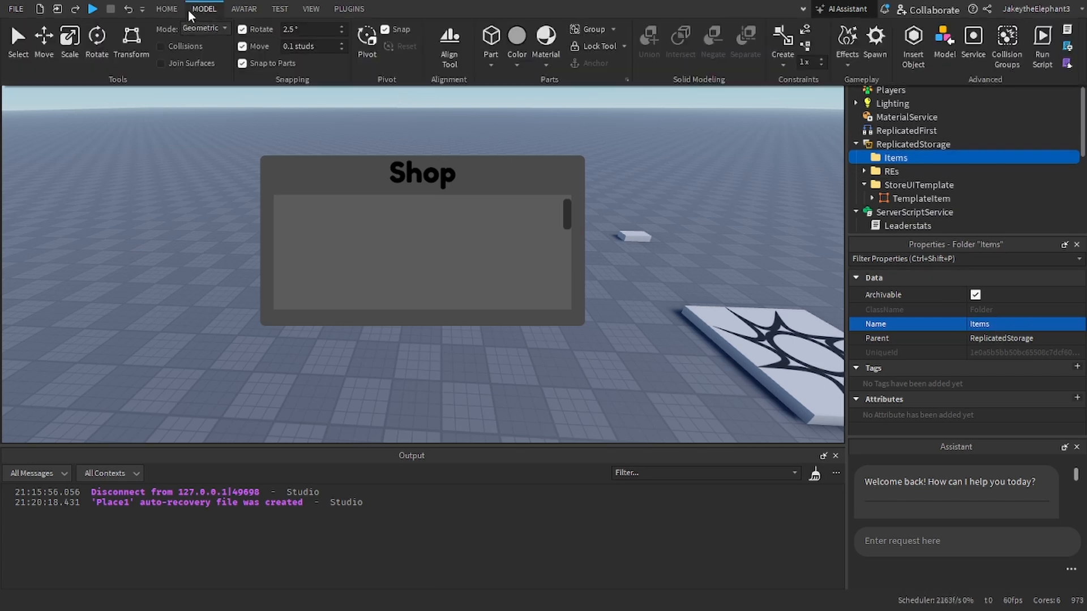
pyautogui.click(339, 42)
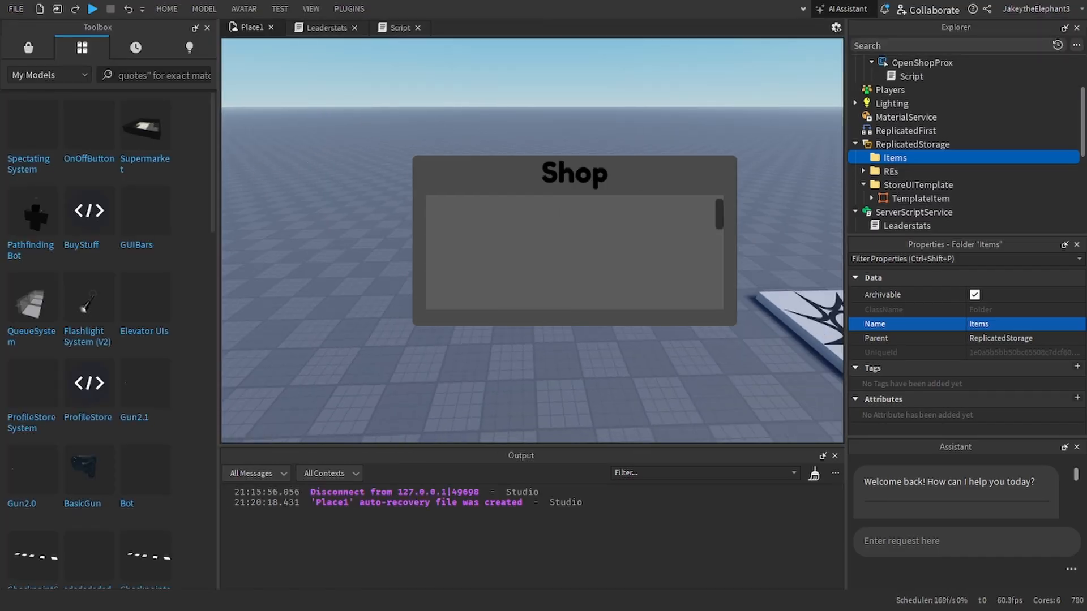
pyautogui.click(29, 49)
pyautogui.click(145, 73)
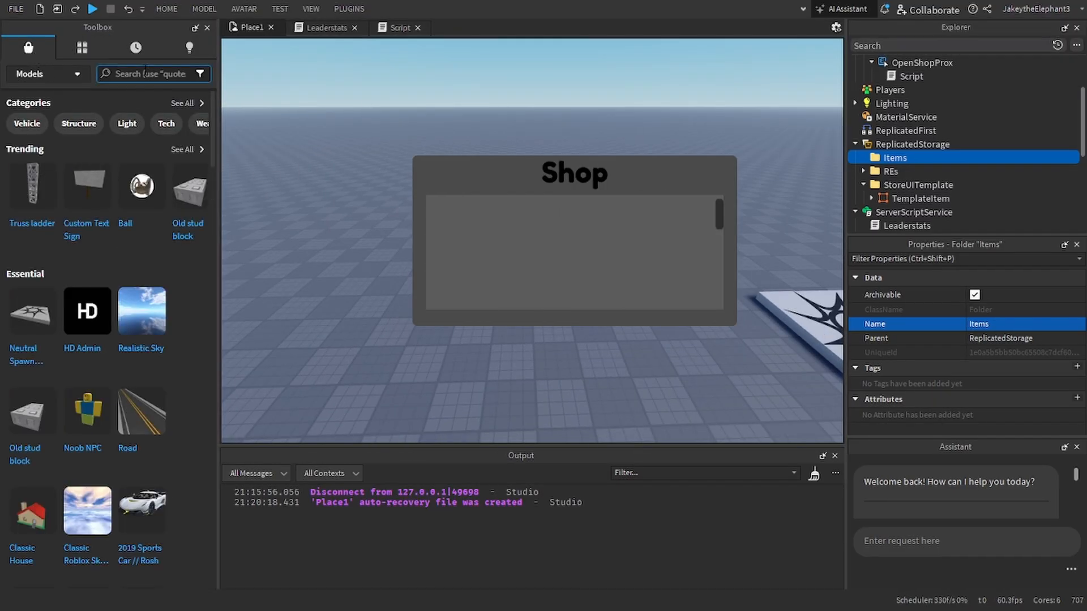
pyautogui.write('bat')
pyautogui.press('Return')
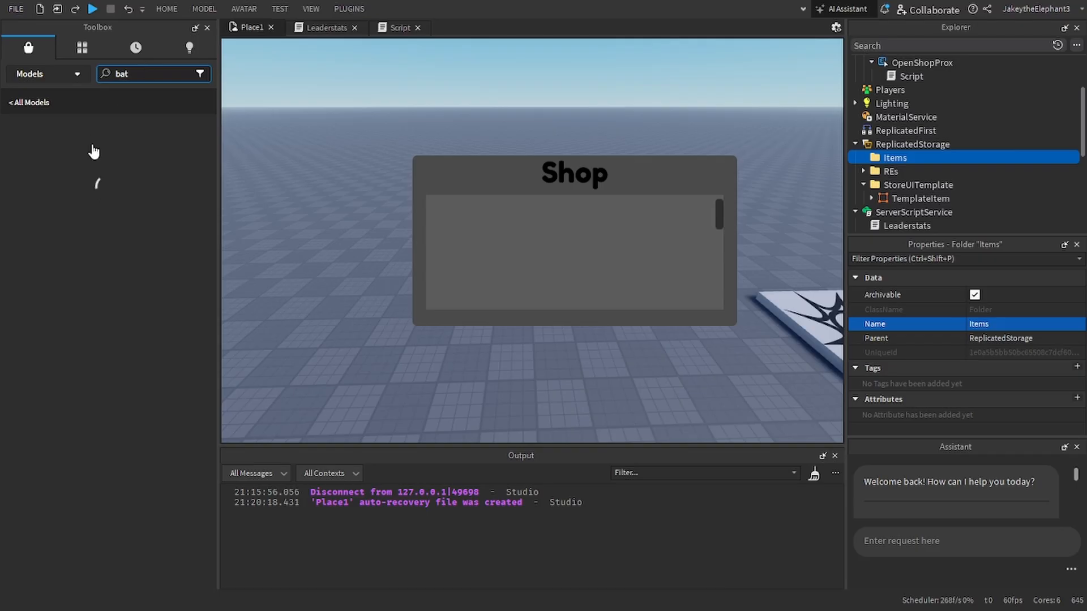
pyautogui.click(38, 164)
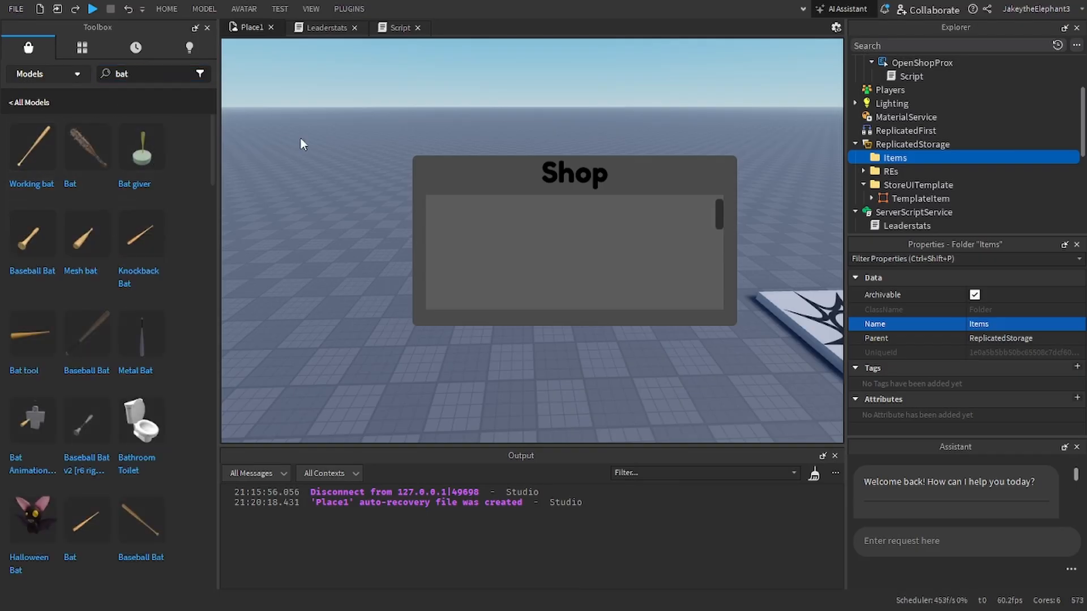
pyautogui.click(625, 332)
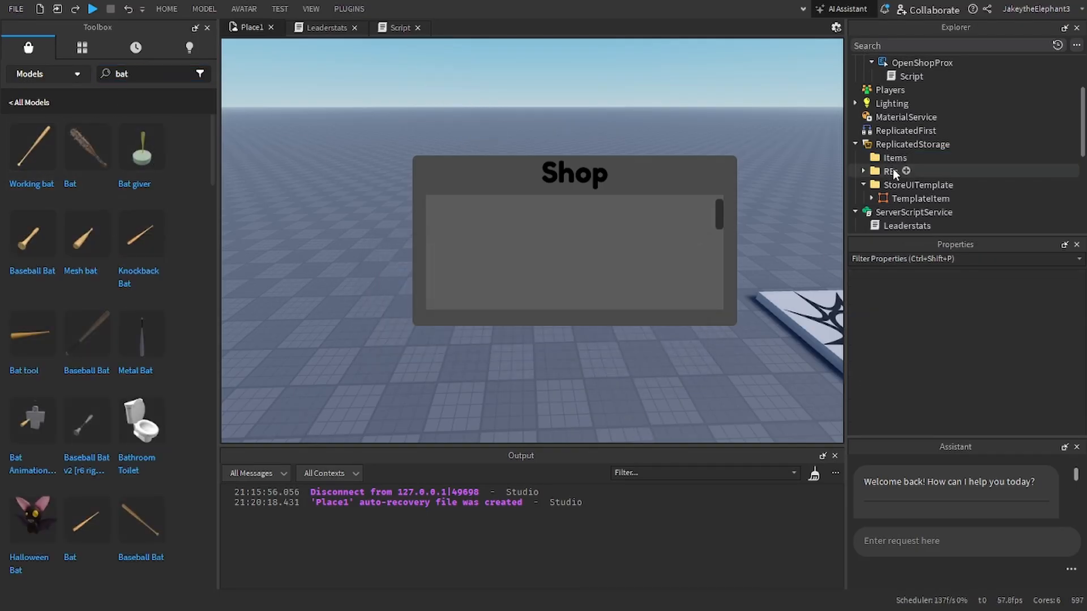
pyautogui.click(863, 131)
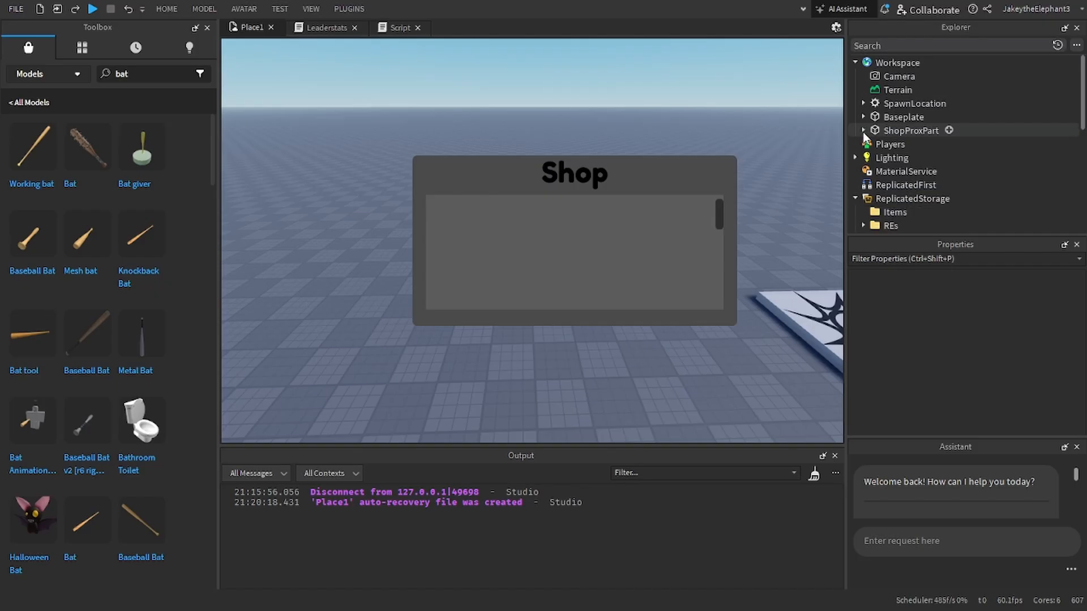
pyautogui.scroll(-3, 880, 146)
pyautogui.scroll(-3, 879, 143)
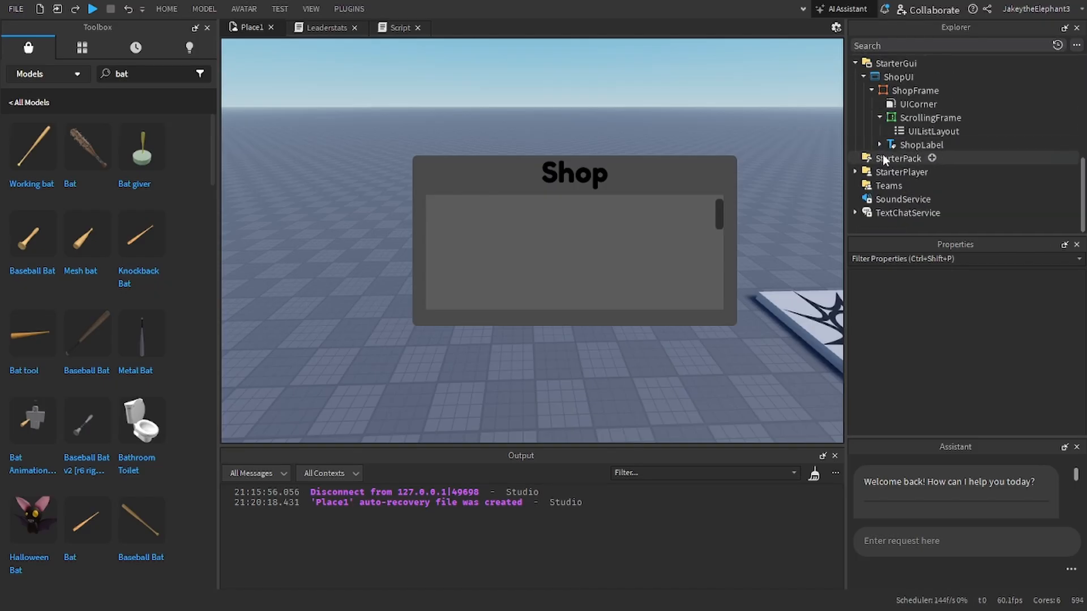
# Step: Insert the Working bat model without putting it into the StarterPack, and move it into the Items folder
pyautogui.click(38, 188)
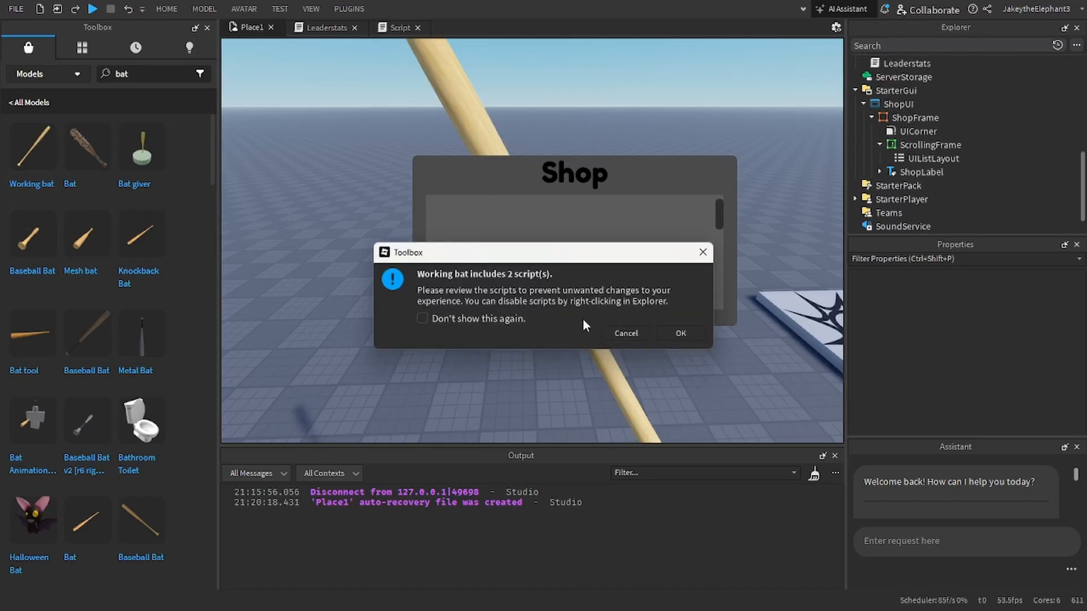
pyautogui.click(691, 333)
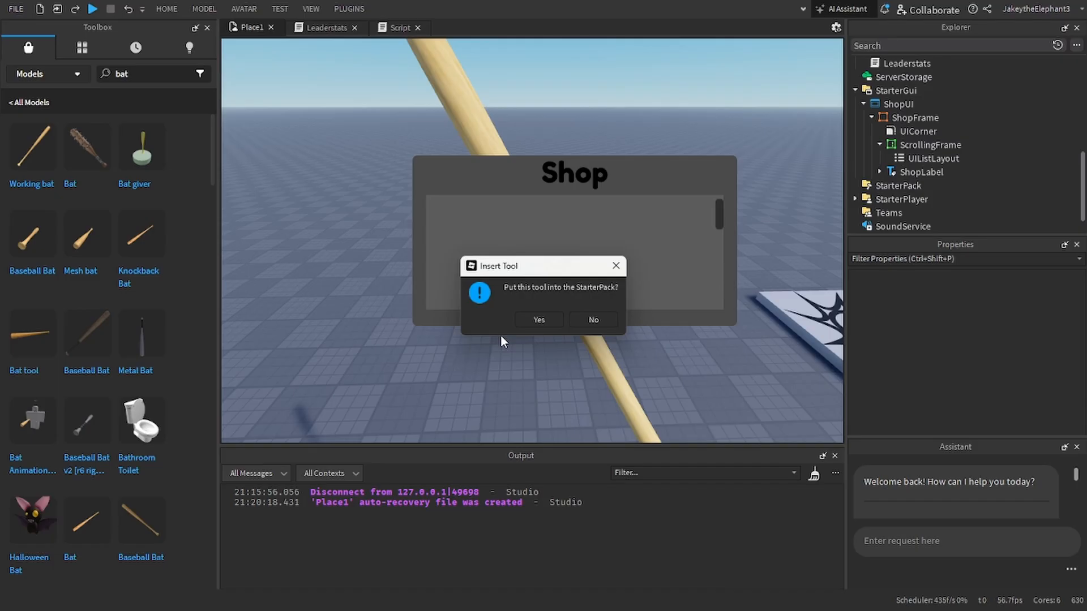
pyautogui.click(591, 324)
pyautogui.moveTo(924, 106); pyautogui.dragTo(897, 62)
# Step: Rename the inserted bat tool in the Items folder to bat
pyautogui.scroll(-4, 948, 172)
pyautogui.click(1013, 370)
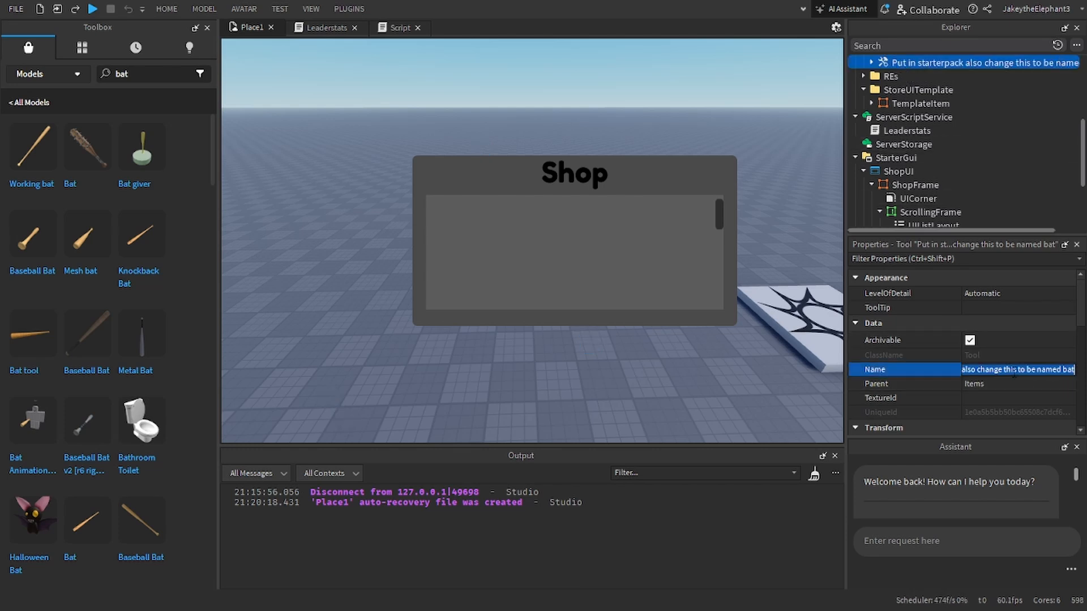
pyautogui.press('Right')
pyautogui.hotkey('ctrl', 'a')
pyautogui.write('bat')
pyautogui.press('Return')
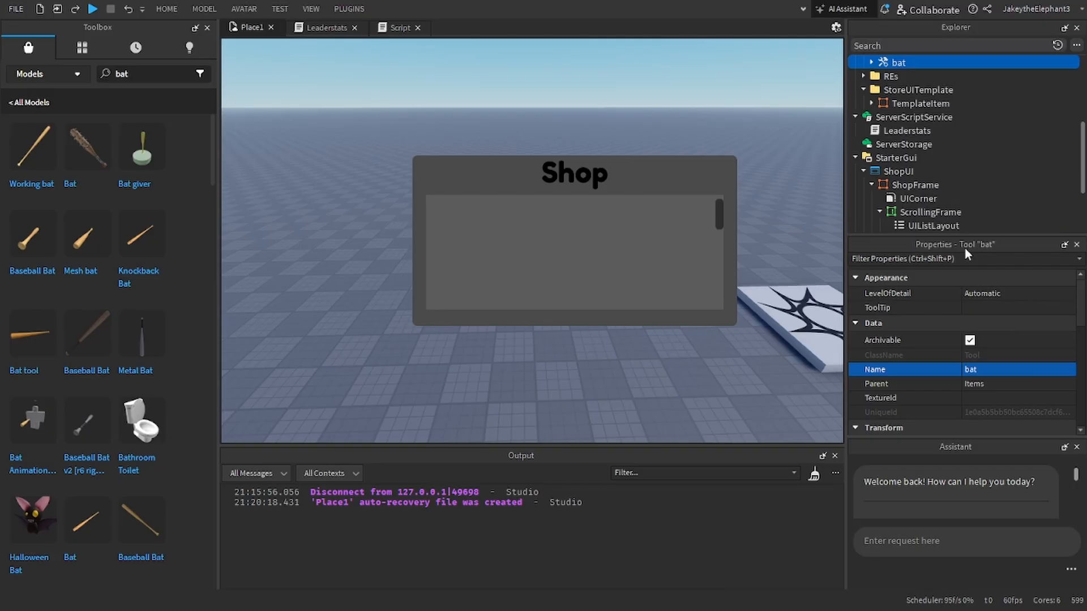
# Step: Search the Toolbox models for "bloxycola"
pyautogui.click(142, 79)
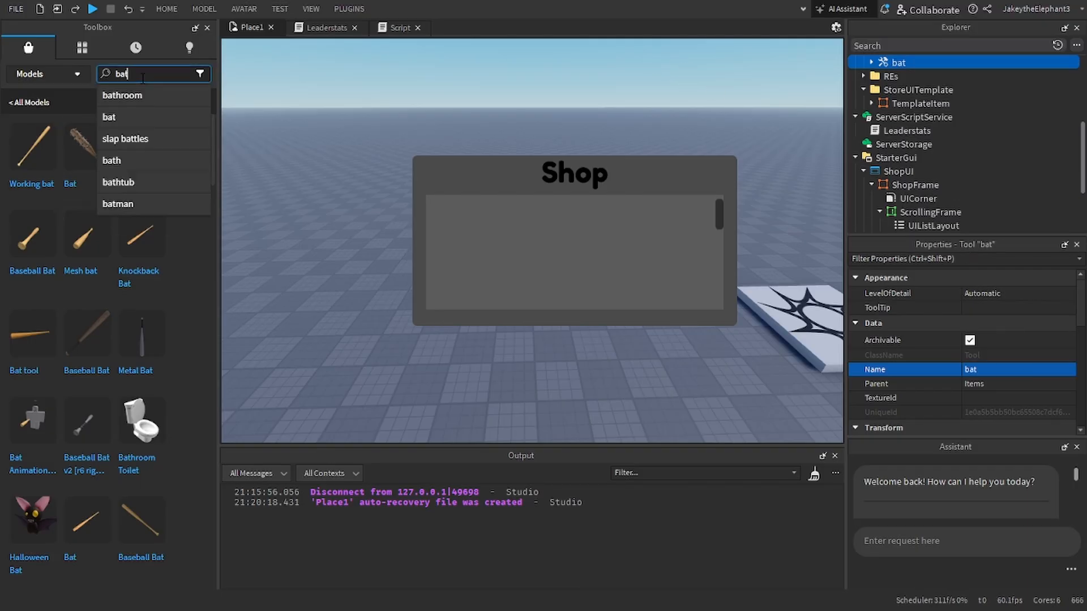
pyautogui.press('BackSpace')
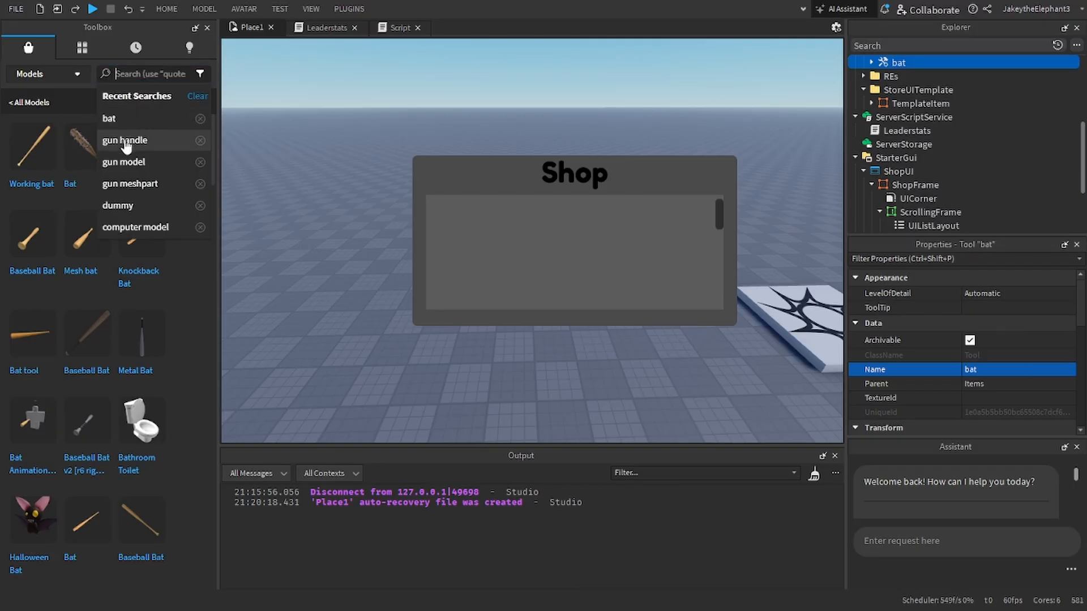
pyautogui.write('f')
pyautogui.press('BackSpace')
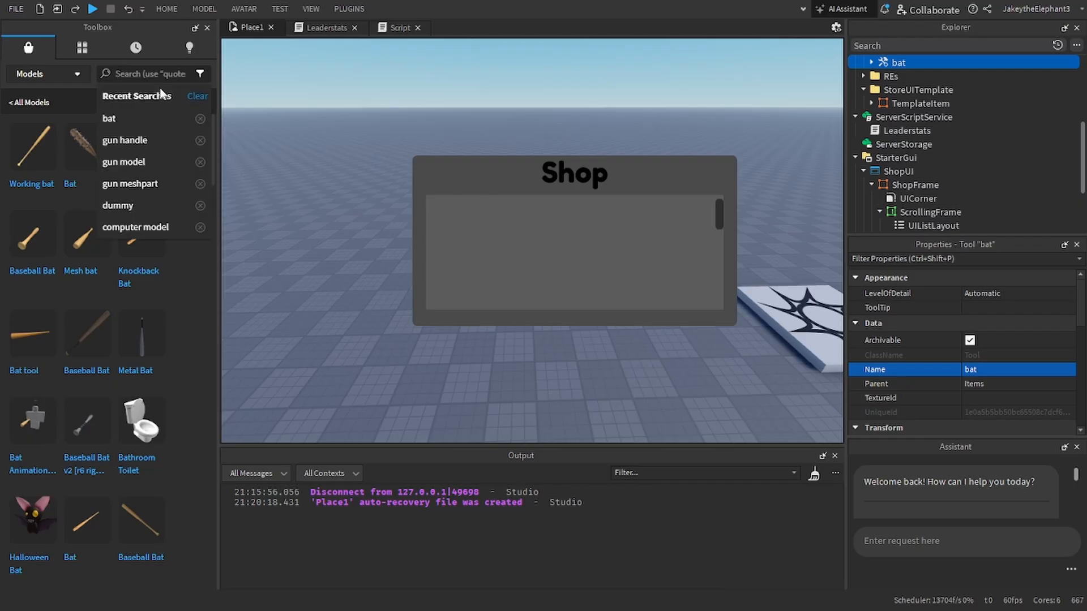
pyautogui.write('bloxycola')
pyautogui.press('Return')
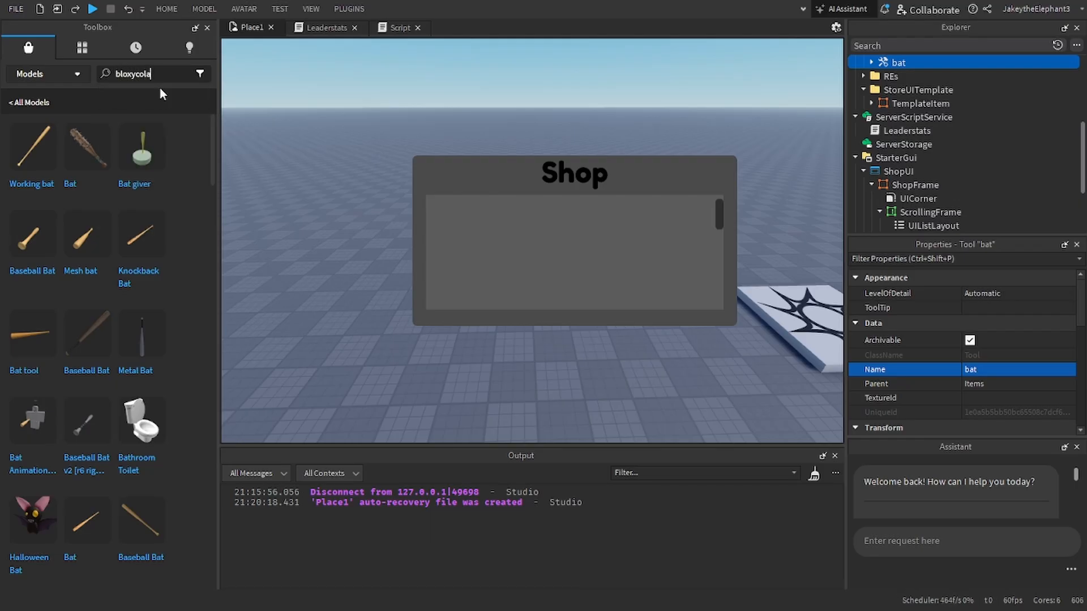
# Step: Replace the Toolbox search term with "carrot" and run the model search
pyautogui.click(150, 75)
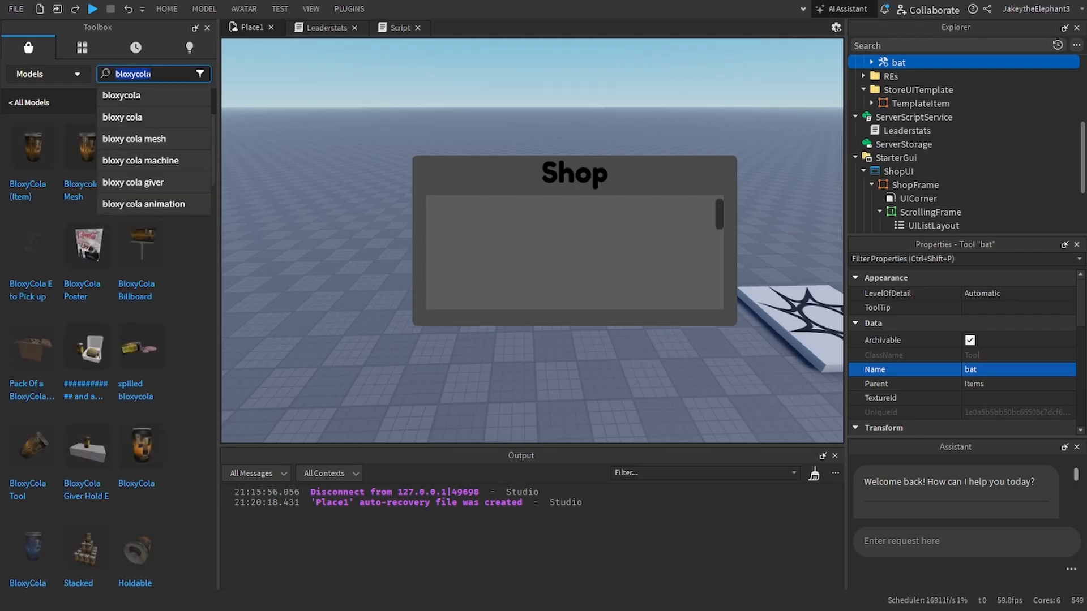
pyautogui.write('carrot')
pyautogui.press('Return')
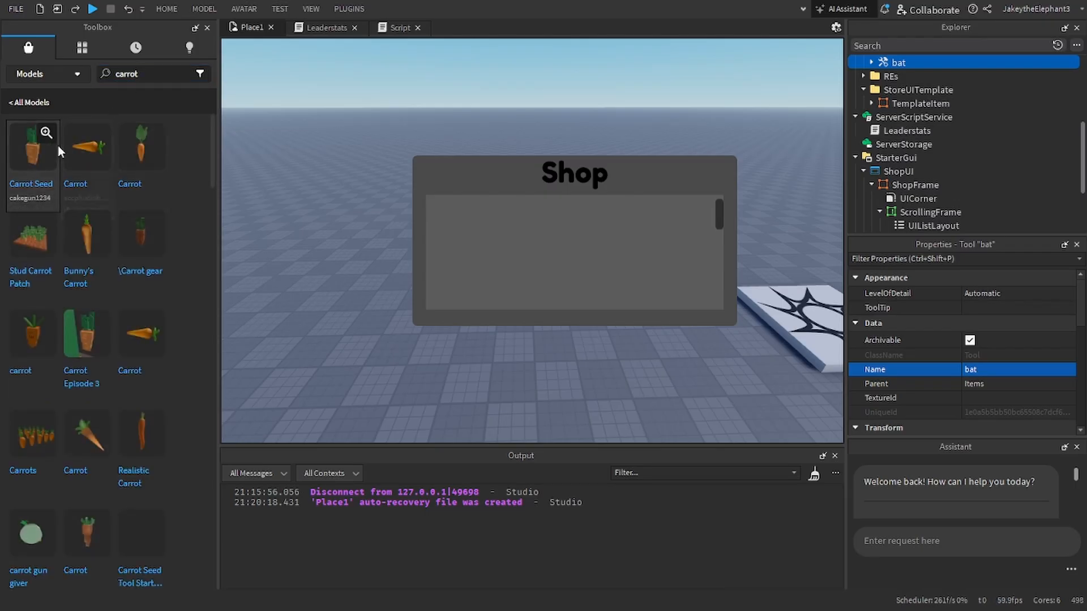
# Step: Replace the Toolbox search term with "bloxycola" and run the model search
pyautogui.click(151, 74)
pyautogui.write('a')
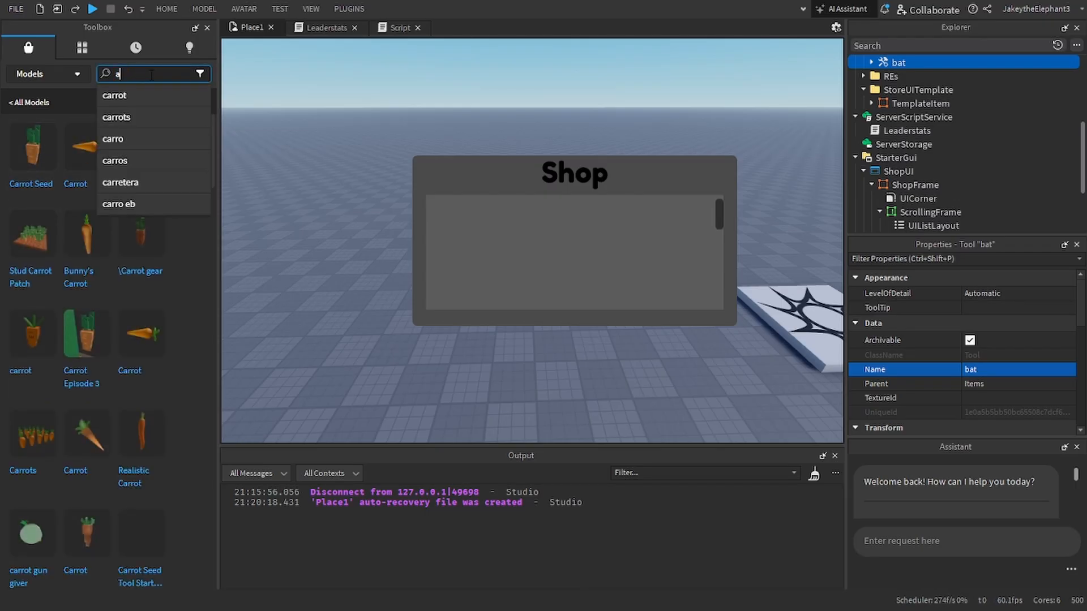
pyautogui.press('BackSpace')
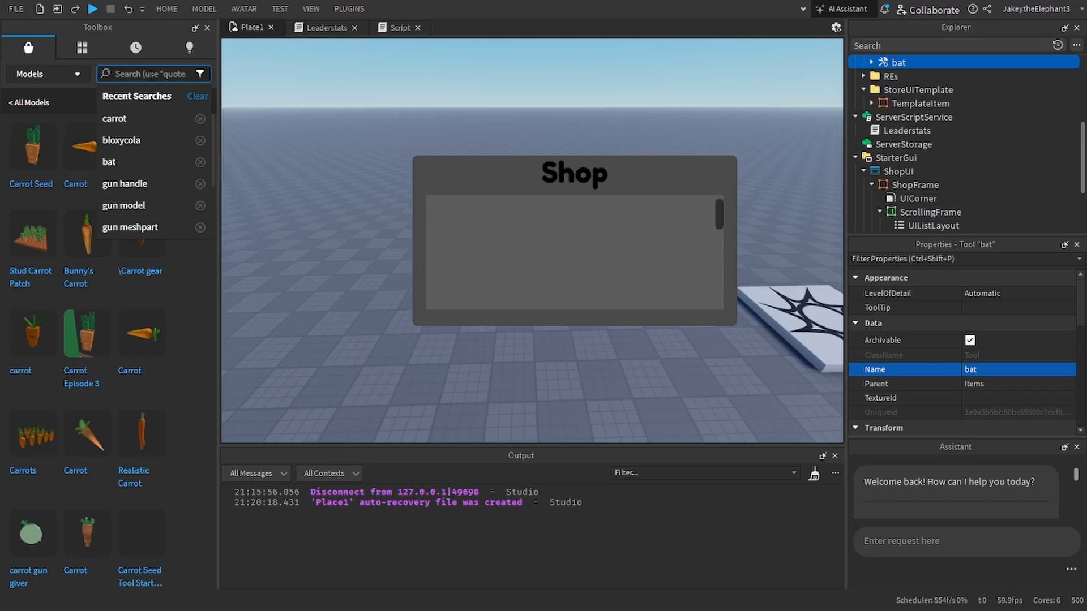
pyautogui.write('bloxycol')
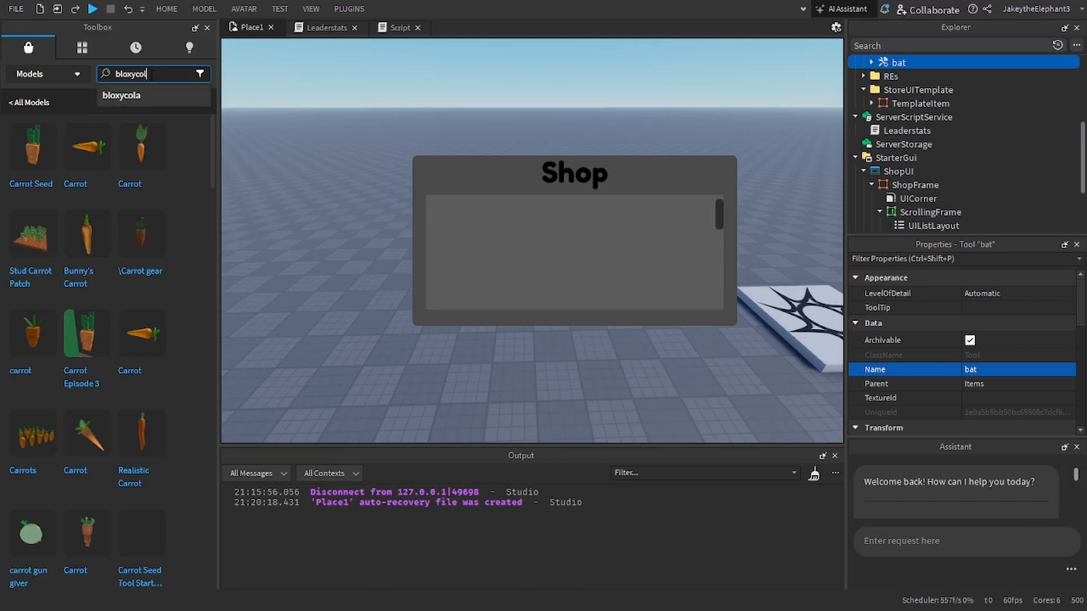
pyautogui.write('a')
pyautogui.press('Return')
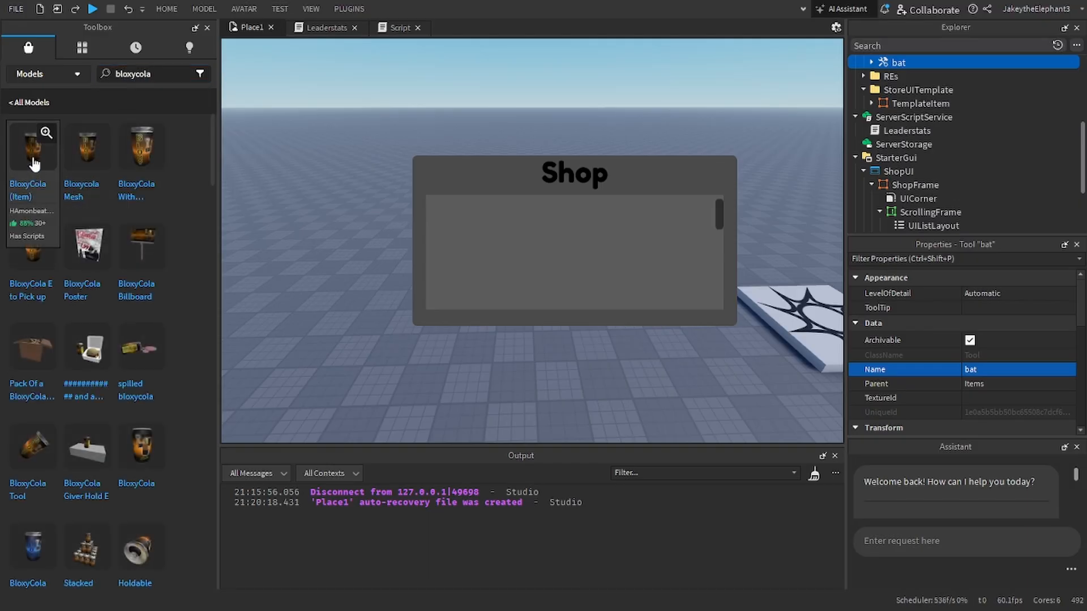
# Step: Insert the BloxyCola (Item) model without putting it into the StarterPack, and move it into the Items folder
pyautogui.click(34, 163)
pyautogui.click(669, 331)
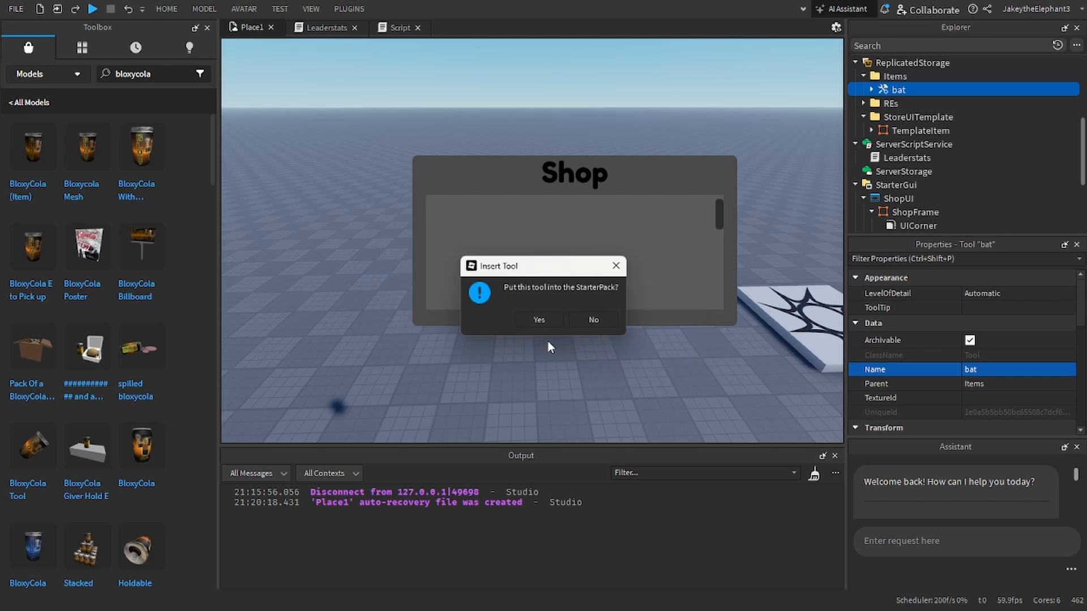
pyautogui.click(588, 321)
pyautogui.moveTo(902, 109); pyautogui.dragTo(894, 151)
# Step: Search the Toolbox models for "key tool"
pyautogui.click(165, 73)
pyautogui.doubleClick(165, 74)
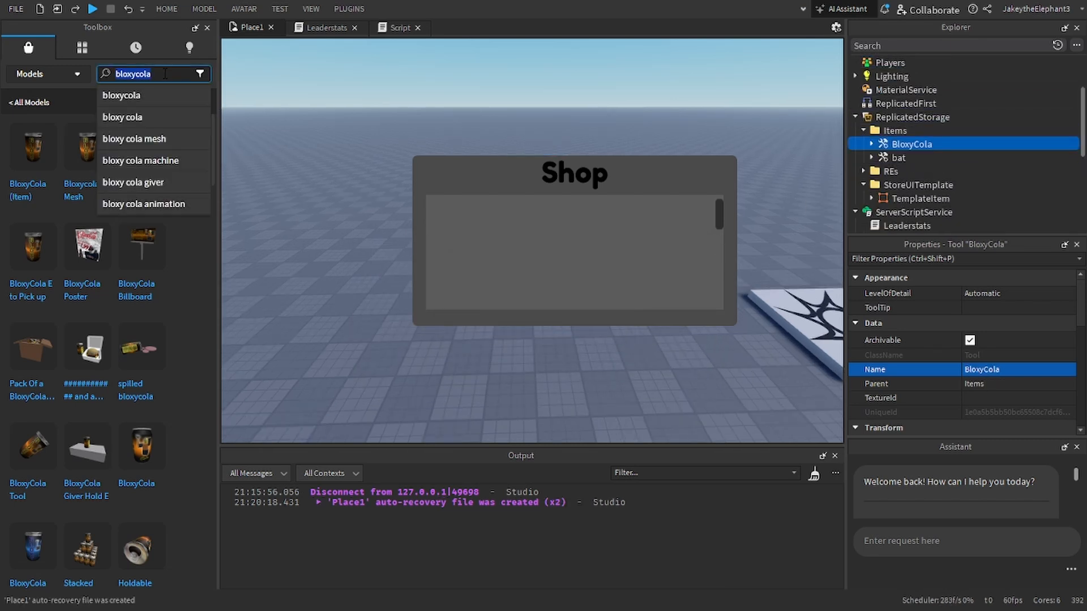
pyautogui.write('key tool')
pyautogui.press('Return')
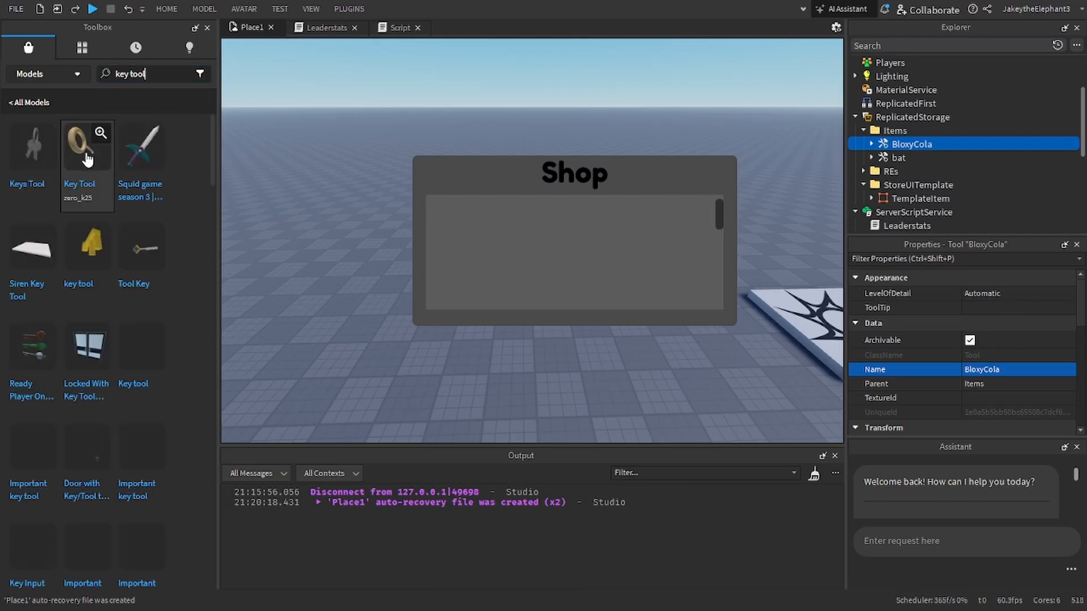
# Step: Insert the Keys Tool model without putting it into the StarterPack, and move it into the Items folder
pyautogui.click(22, 152)
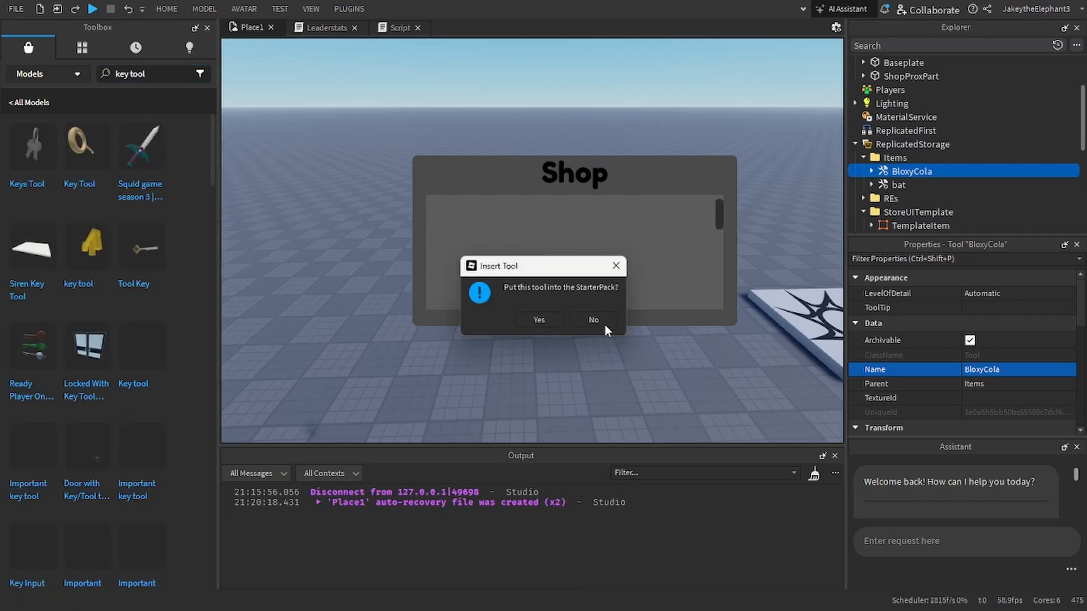
pyautogui.click(594, 324)
pyautogui.scroll(-2, 914, 158)
pyautogui.moveTo(900, 103)
pyautogui.mouseDown()
pyautogui.moveTo(913, 158)
pyautogui.moveTo(896, 103)
pyautogui.mouseUp()
pyautogui.scroll(2, 898, 104)
pyautogui.click(863, 103)
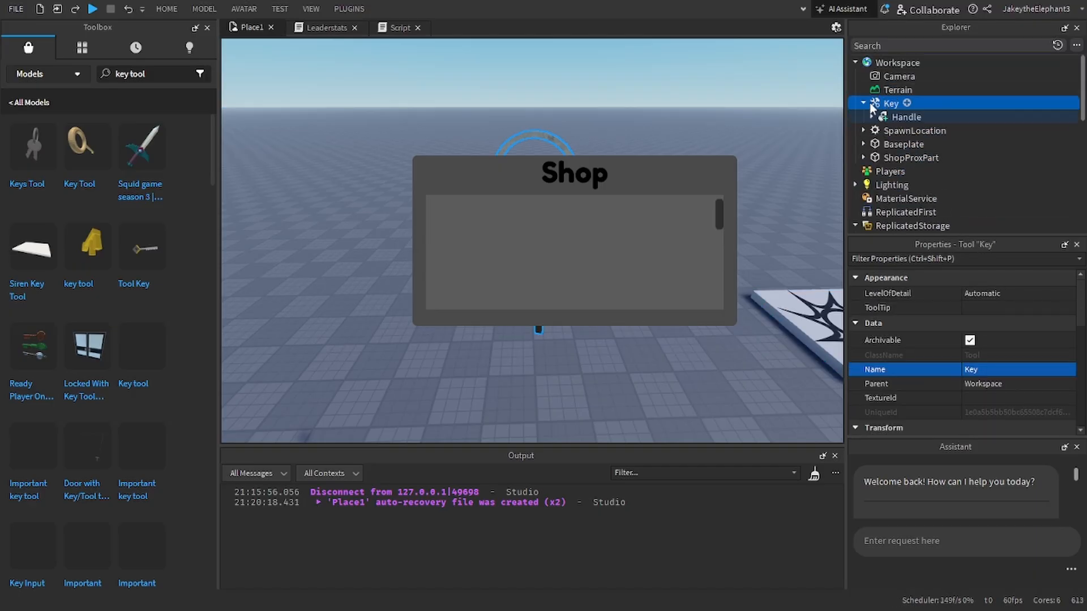
pyautogui.click(864, 103)
pyautogui.doubleClick(895, 103)
pyautogui.click(881, 103)
pyautogui.scroll(-2, 900, 167)
pyautogui.moveTo(881, 103); pyautogui.dragTo(904, 145)
# Step: Check the Anchored property on the handles of the Key and bat tools by filtering properties with "an"
pyautogui.click(871, 158)
pyautogui.click(905, 171)
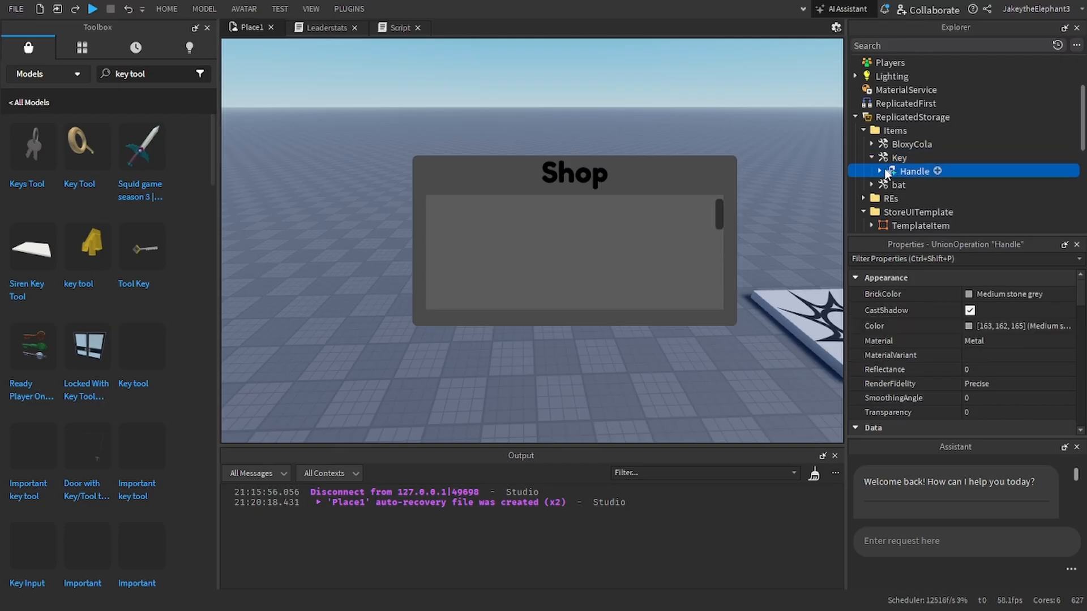
pyautogui.click(879, 171)
pyautogui.click(880, 171)
pyautogui.click(922, 259)
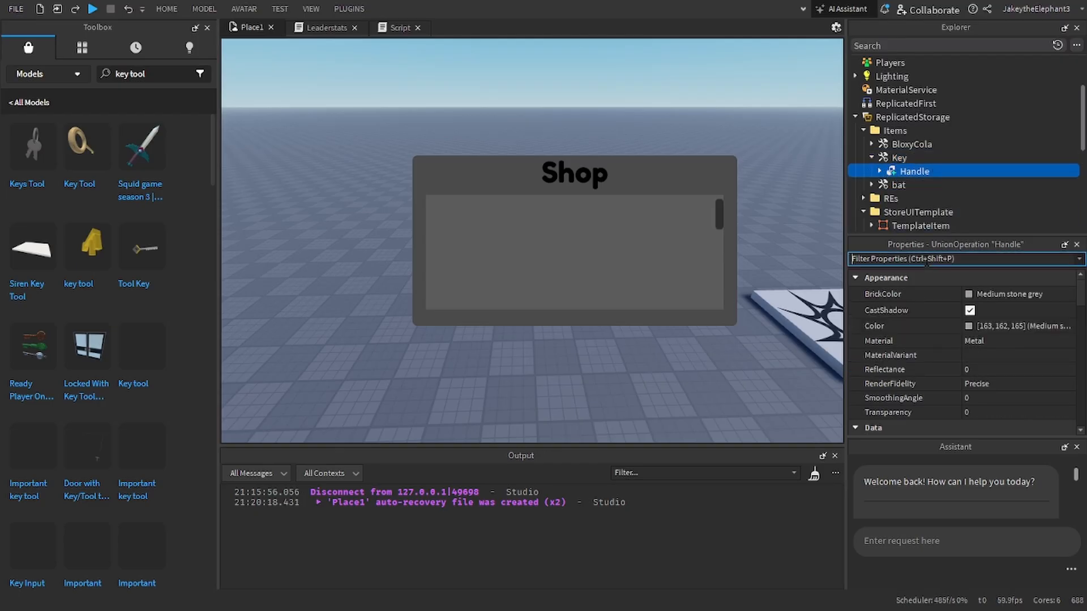
pyautogui.write('an')
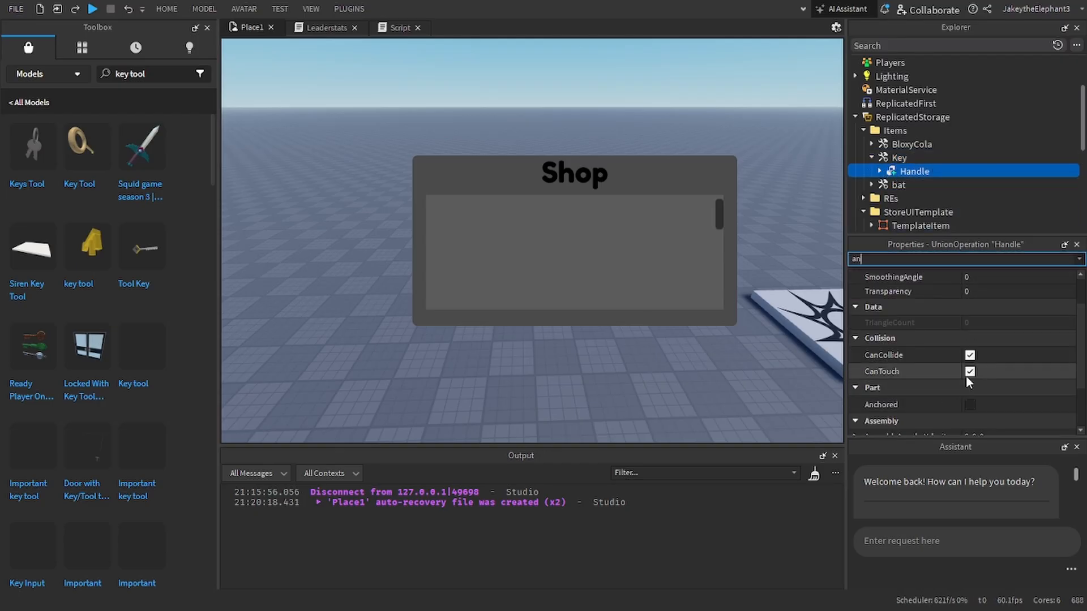
pyautogui.click(864, 198)
pyautogui.click(870, 185)
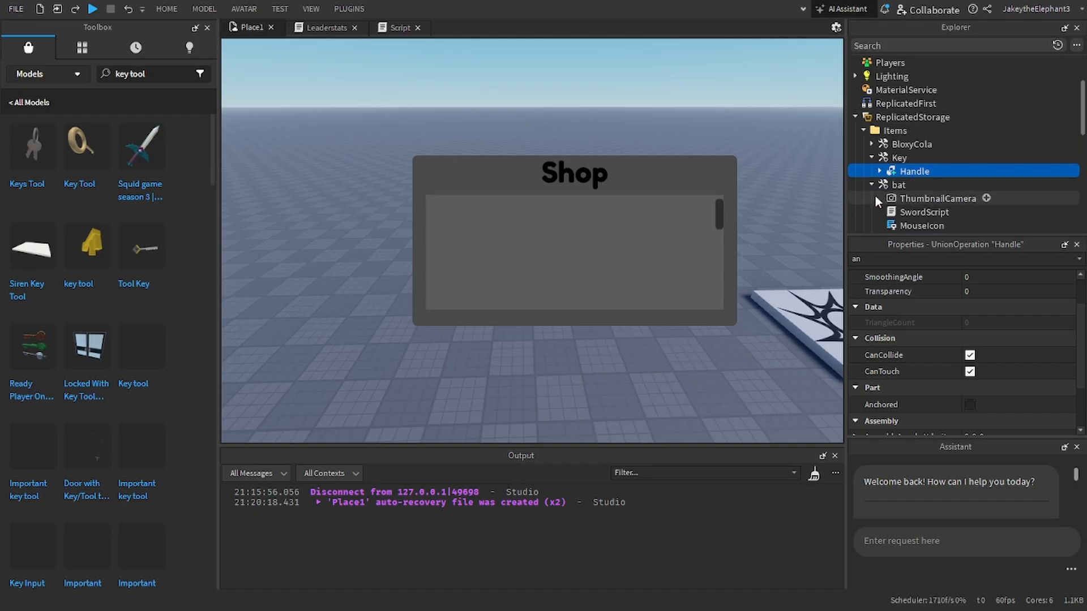
pyautogui.scroll(-2, 877, 201)
pyautogui.click(864, 212)
pyautogui.click(879, 211)
pyautogui.click(892, 198)
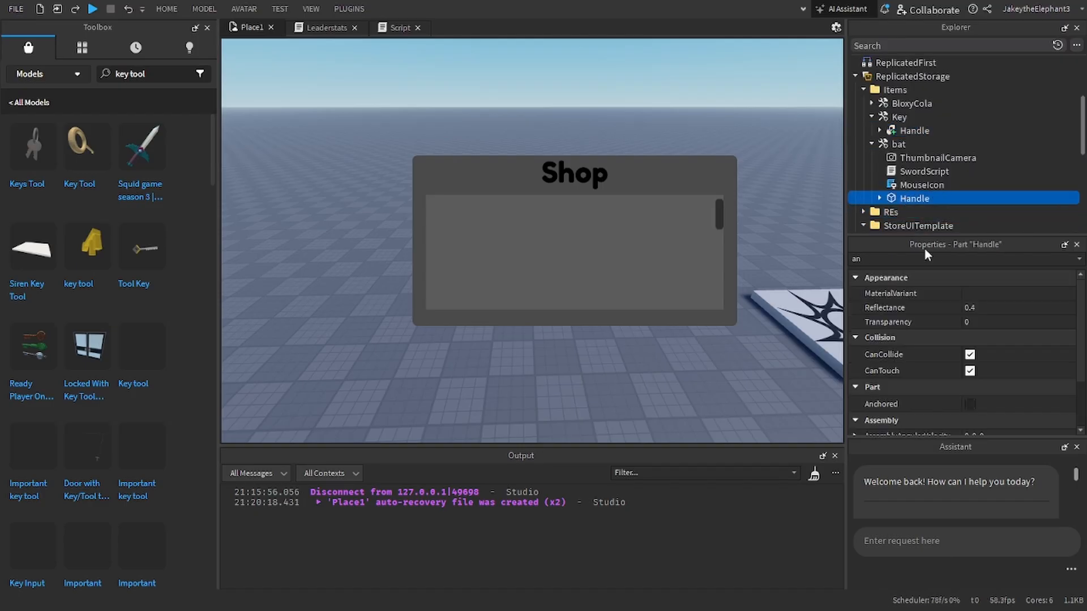
# Step: Collapse the Key and bat tools and look through the contents of the BloxyCola tool in the Items folder
pyautogui.click(872, 104)
pyautogui.click(872, 104)
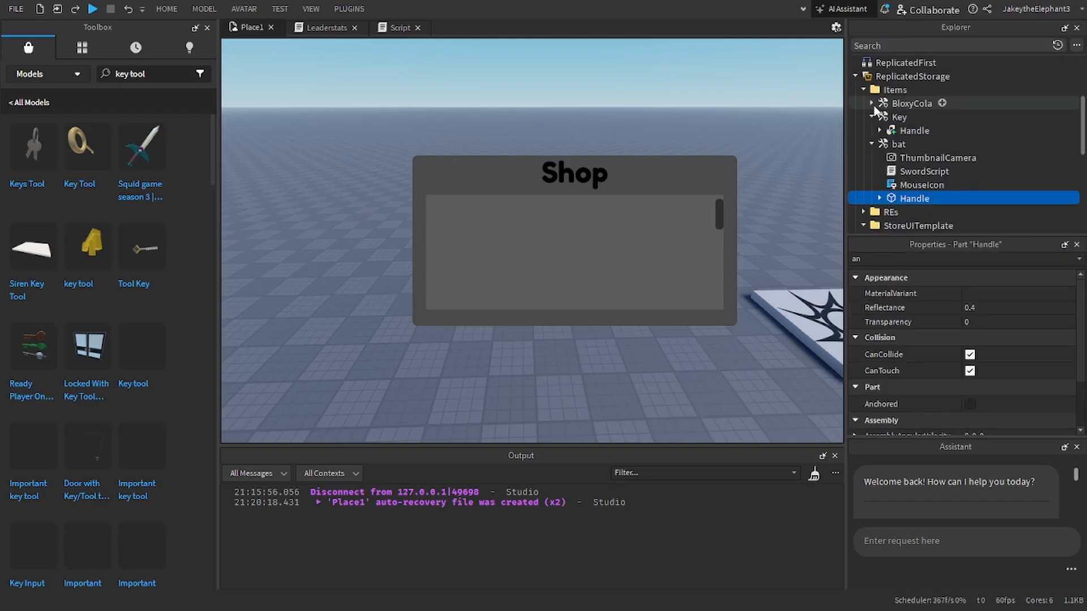
pyautogui.click(872, 117)
pyautogui.click(871, 131)
pyautogui.click(871, 104)
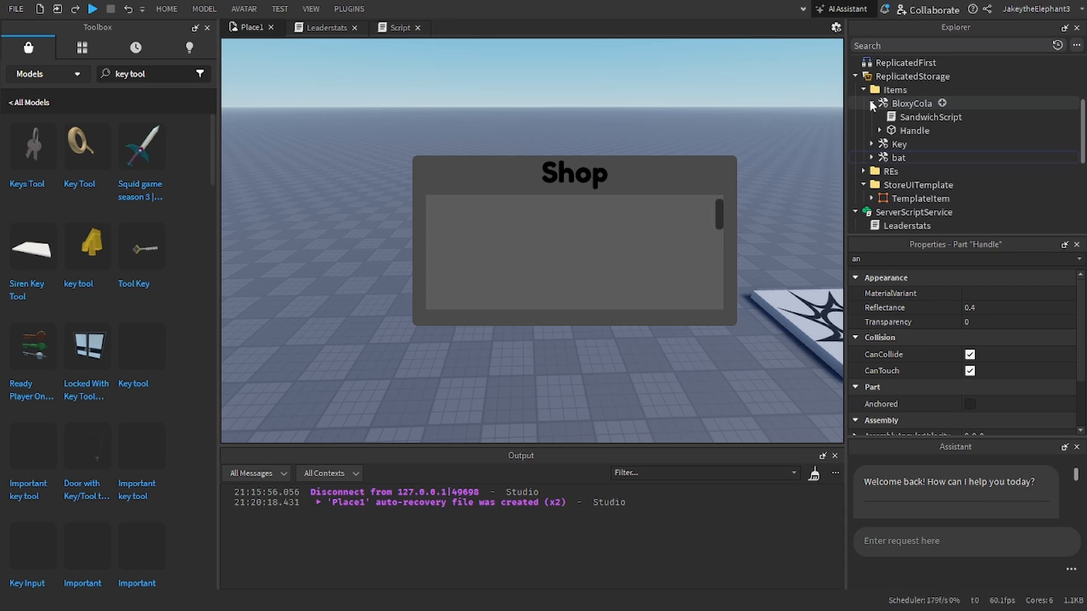
pyautogui.click(871, 103)
pyautogui.click(905, 103)
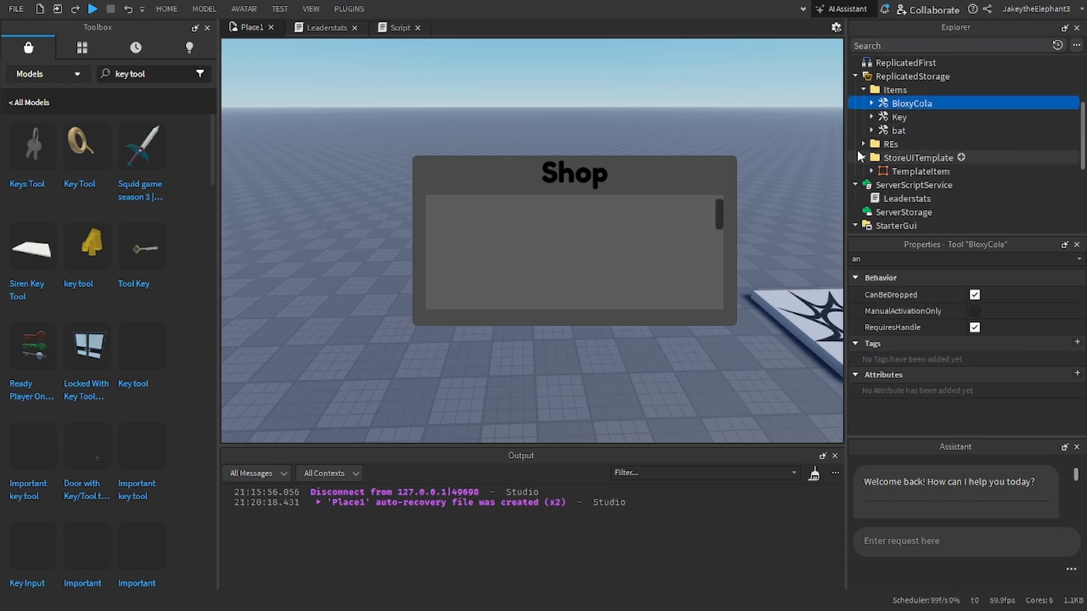
pyautogui.click(867, 90)
pyautogui.click(871, 103)
pyautogui.click(864, 105)
pyautogui.click(871, 103)
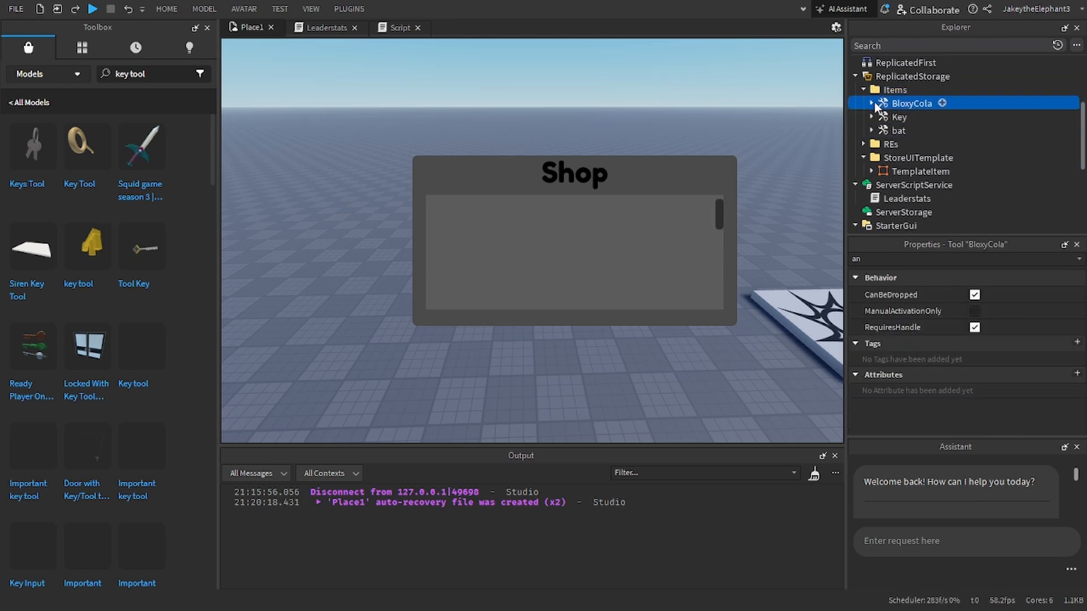
pyautogui.click(871, 104)
pyautogui.click(871, 103)
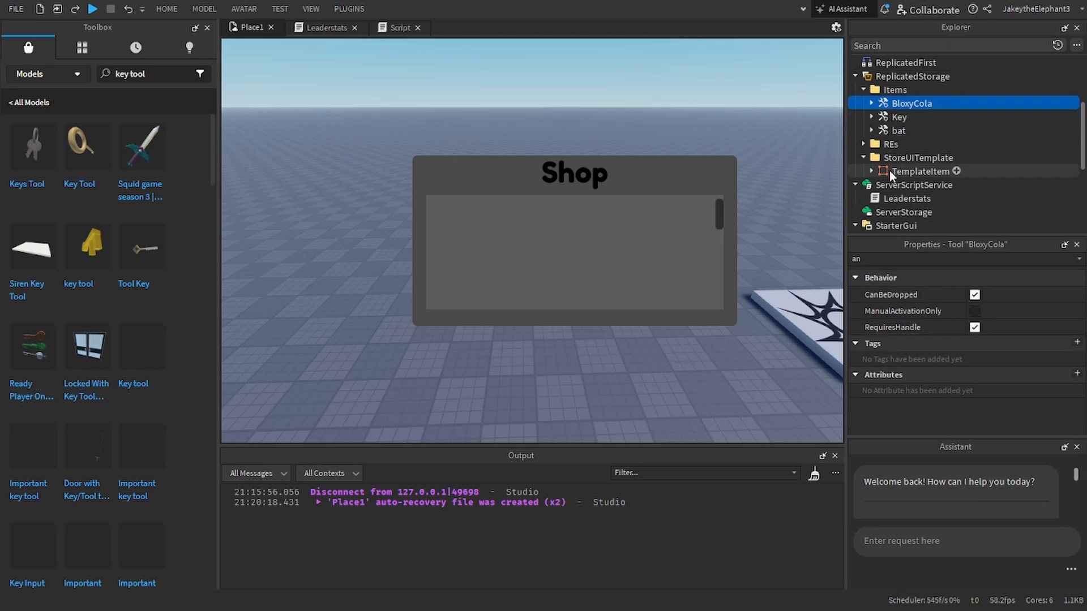
# Step: Rename the FoodPurchase remote event in the REs folder to DrinkPurchase
pyautogui.click(863, 144)
pyautogui.click(921, 170)
pyautogui.click(934, 260)
pyautogui.doubleClick(933, 260)
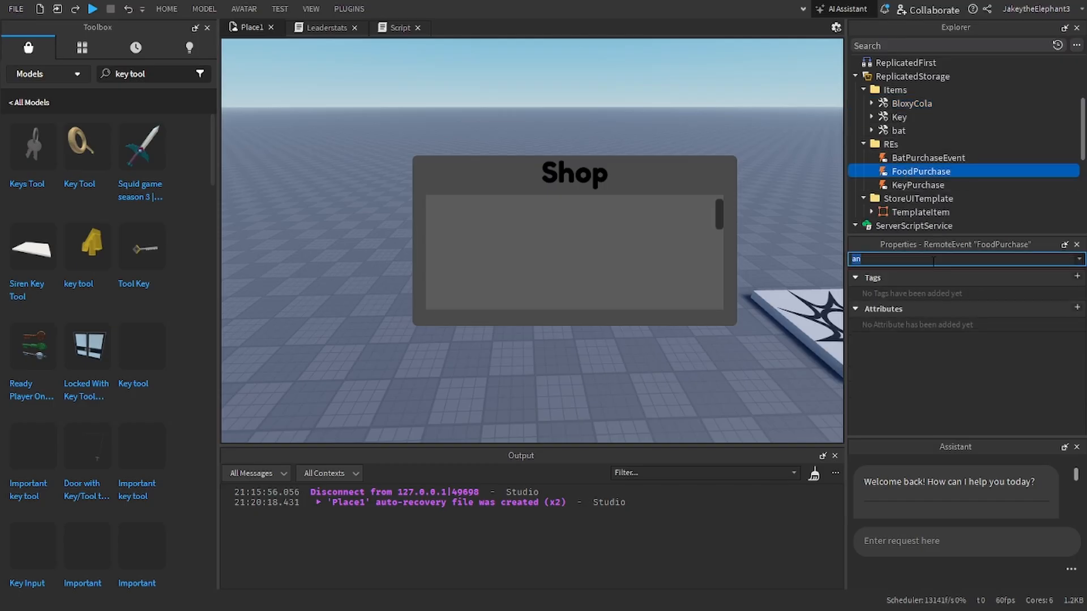
pyautogui.write('name')
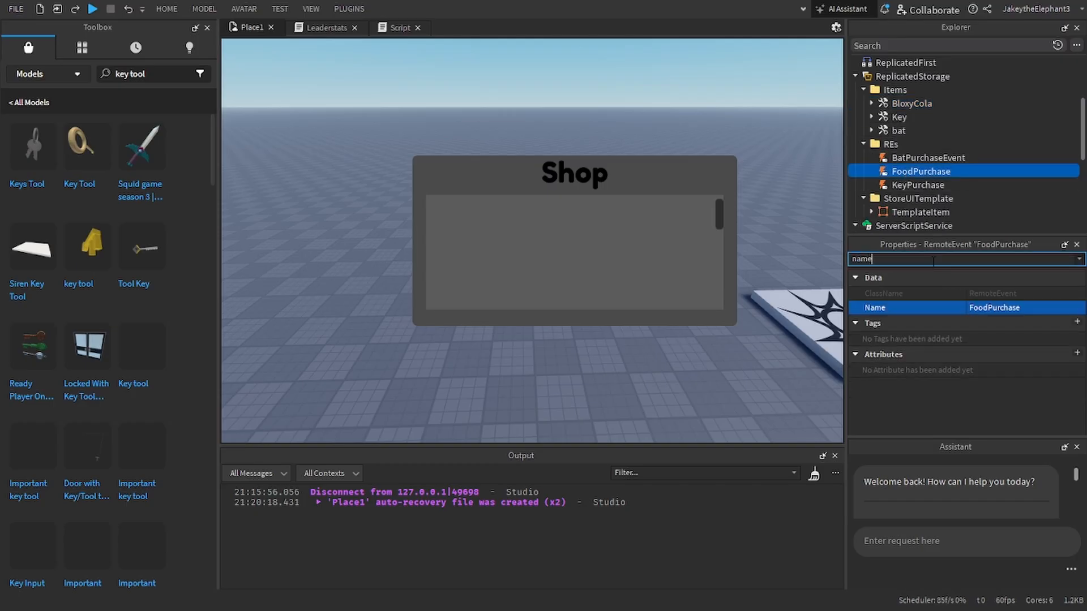
pyautogui.click(987, 307)
pyautogui.click(987, 307)
pyautogui.press('BackSpace')
pyautogui.press('BackSpace')
pyautogui.press('BackSpace')
pyautogui.press('BackSpace')
pyautogui.write('Drink')
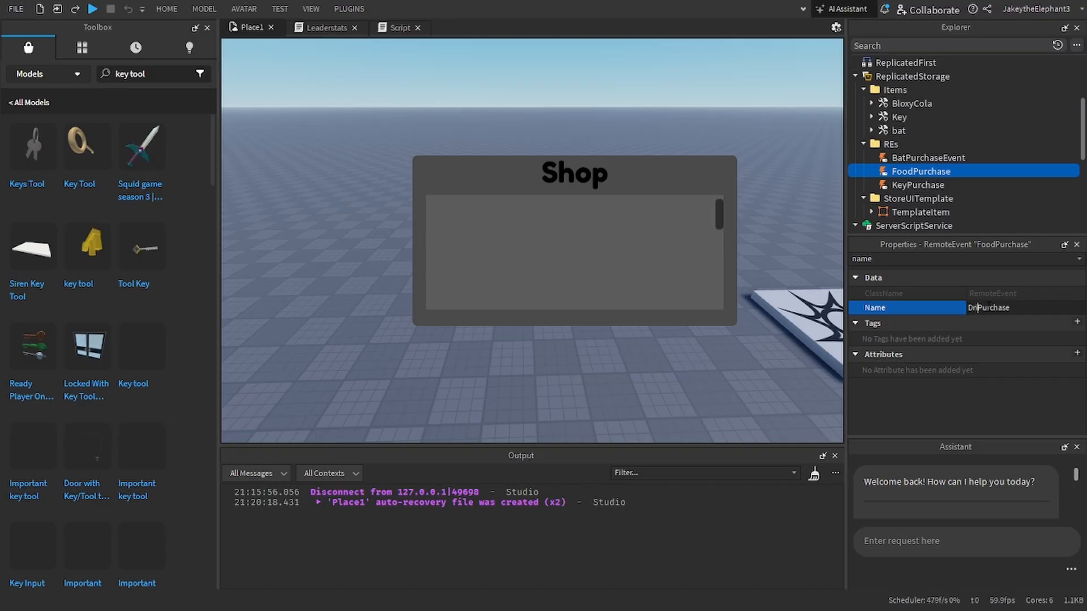
pyautogui.press('Return')
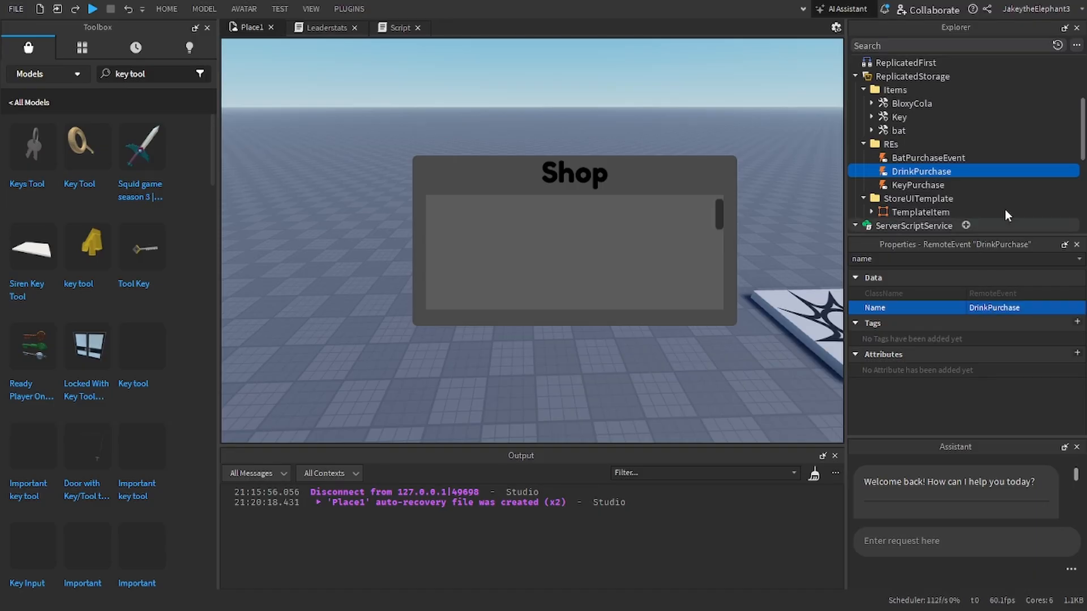
pyautogui.click(863, 144)
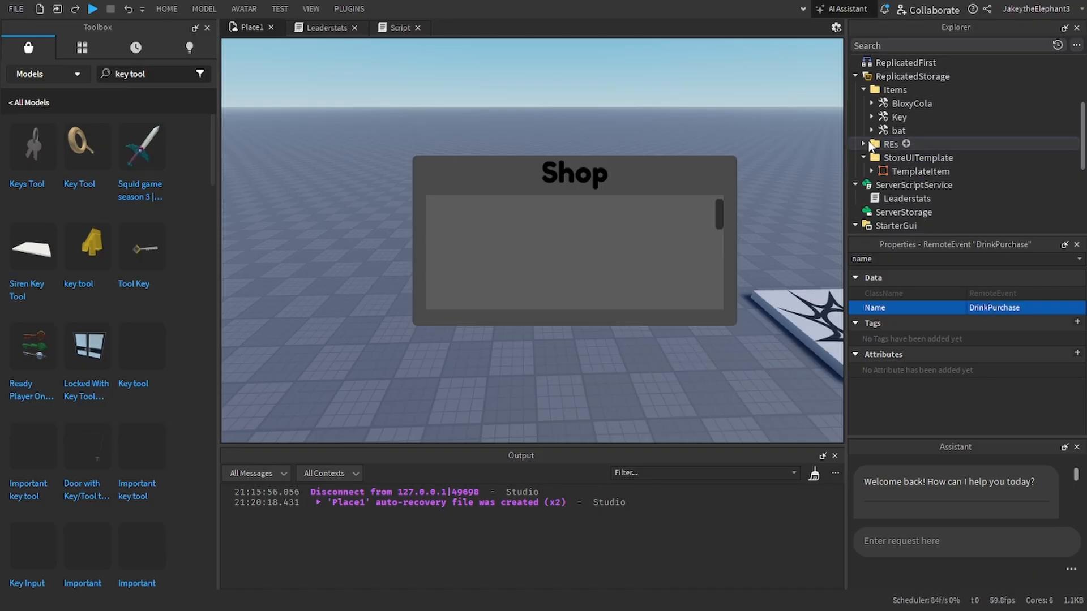
# Step: Collapse the Toolbox to give the viewport more room
pyautogui.click(196, 27)
pyautogui.click(196, 27)
pyautogui.click(50, 27)
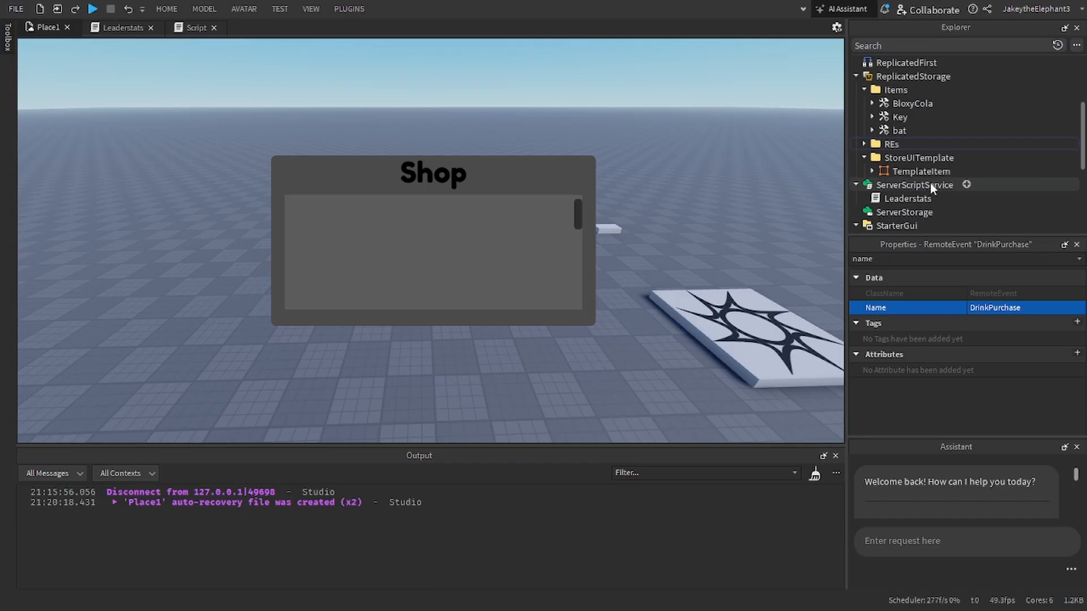
# Step: Rename the bat tool in the Items folder to Bat with a capital B
pyautogui.scroll(-3, 922, 147)
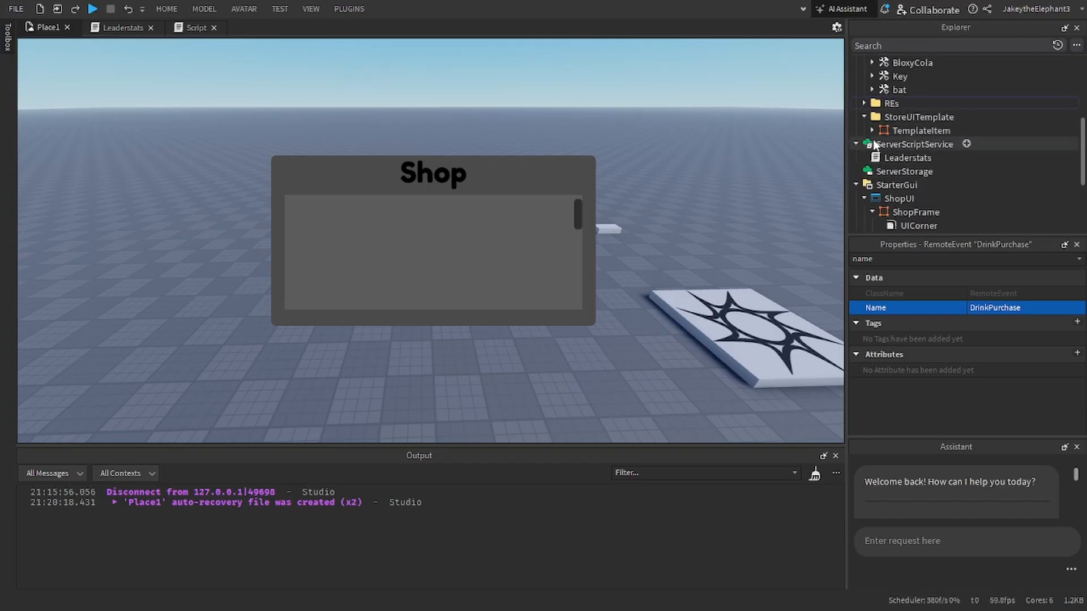
pyautogui.scroll(3, 905, 128)
pyautogui.click(892, 132)
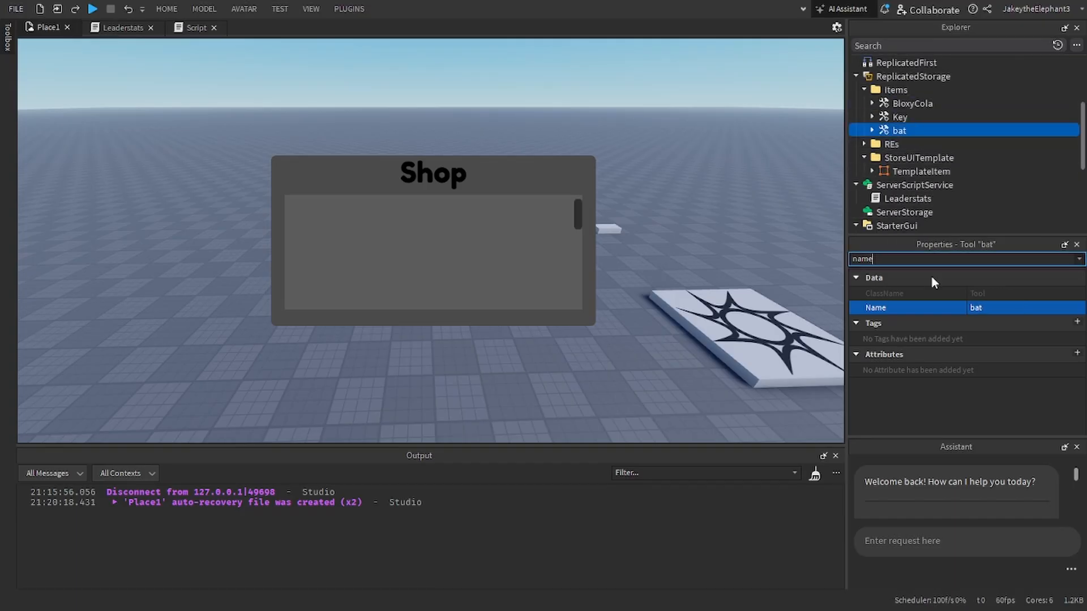
pyautogui.click(1027, 309)
pyautogui.write('Bat')
pyautogui.press('Return')
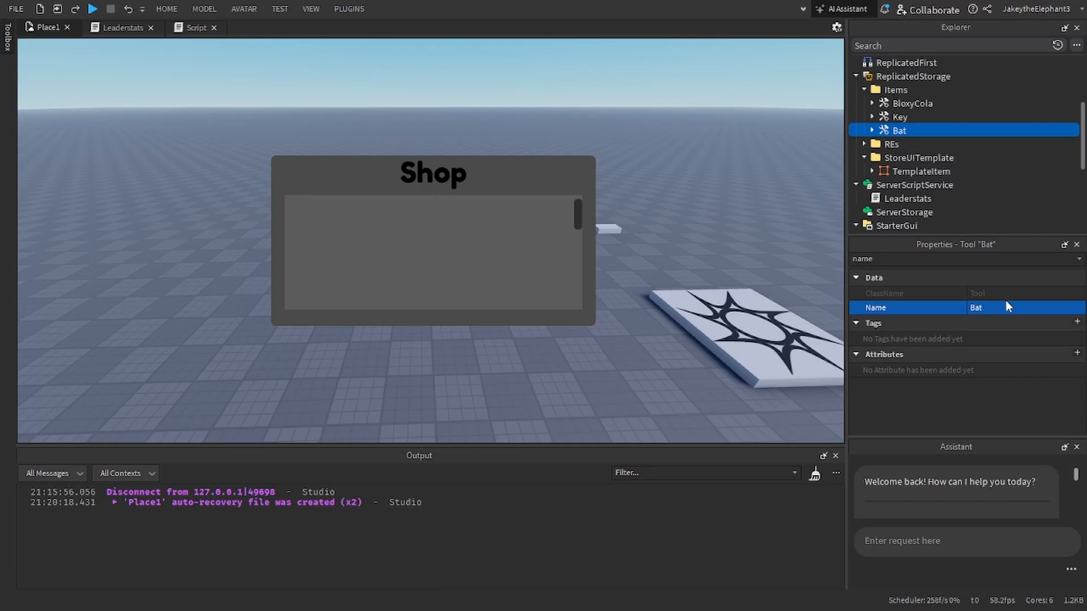
# Step: Add a Script to ServerScriptService and name it ServePurchaseHandler
pyautogui.scroll(-3, 882, 155)
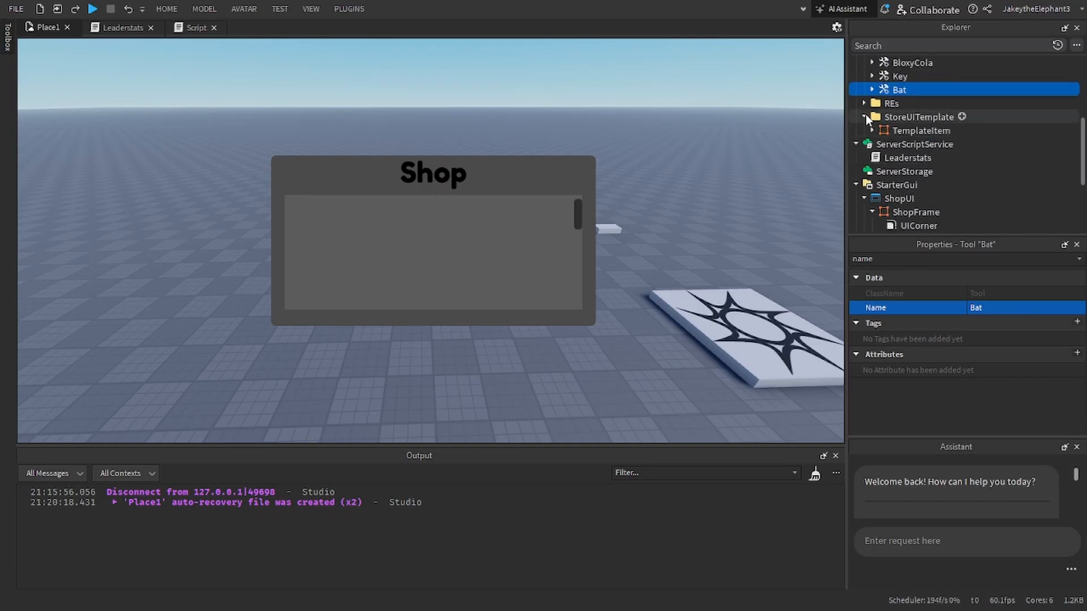
pyautogui.click(966, 143)
pyautogui.click(832, 179)
pyautogui.hotkey('ctrl', 'a')
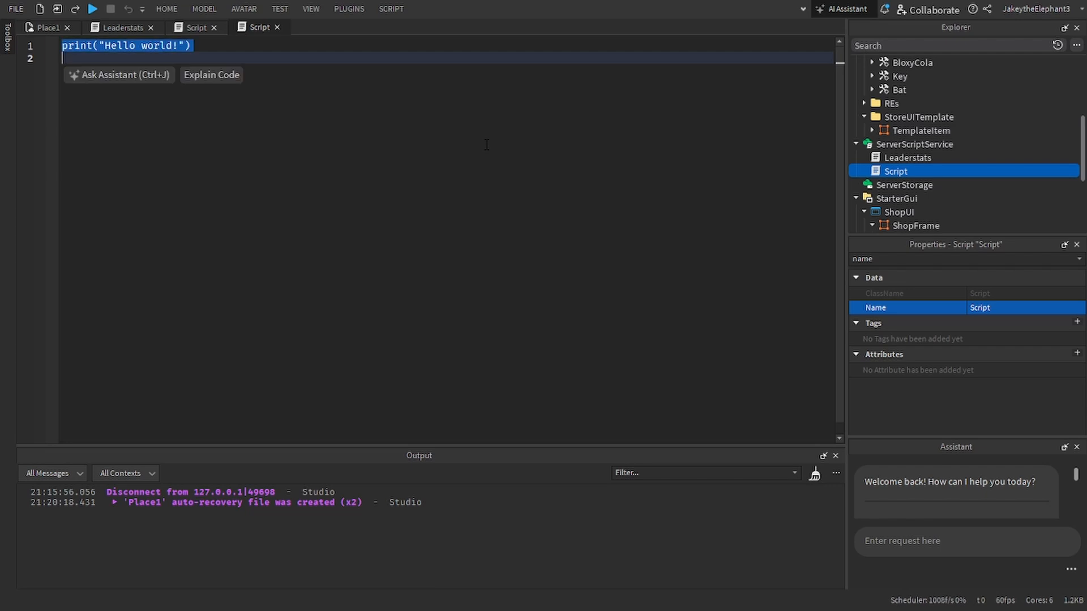
pyautogui.click(1027, 308)
pyautogui.write('S')
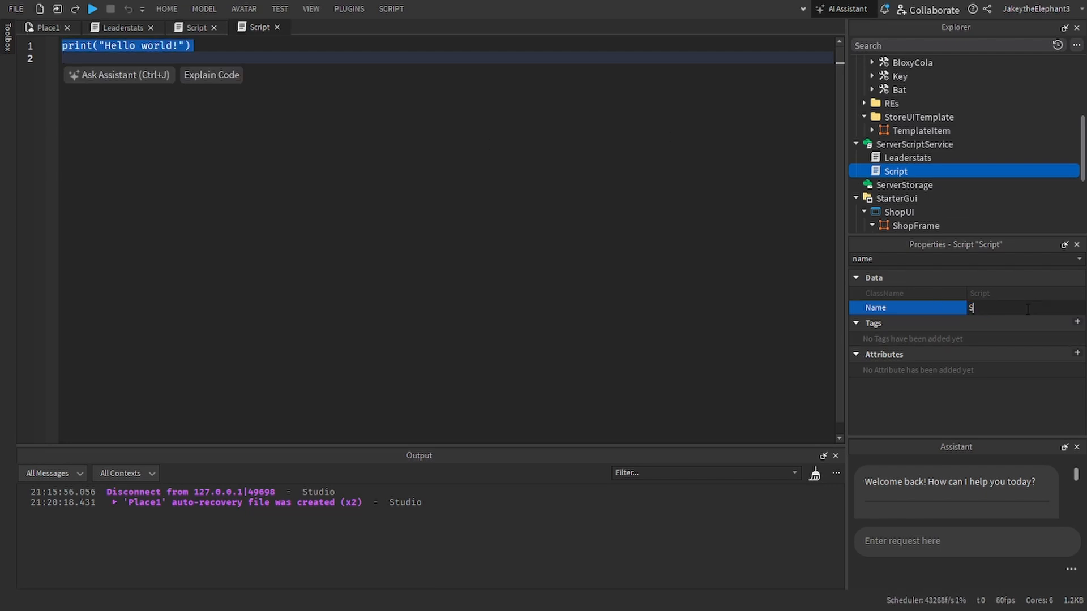
pyautogui.write('erv')
pyautogui.write('ePurchaseHandler')
pyautogui.press('Return')
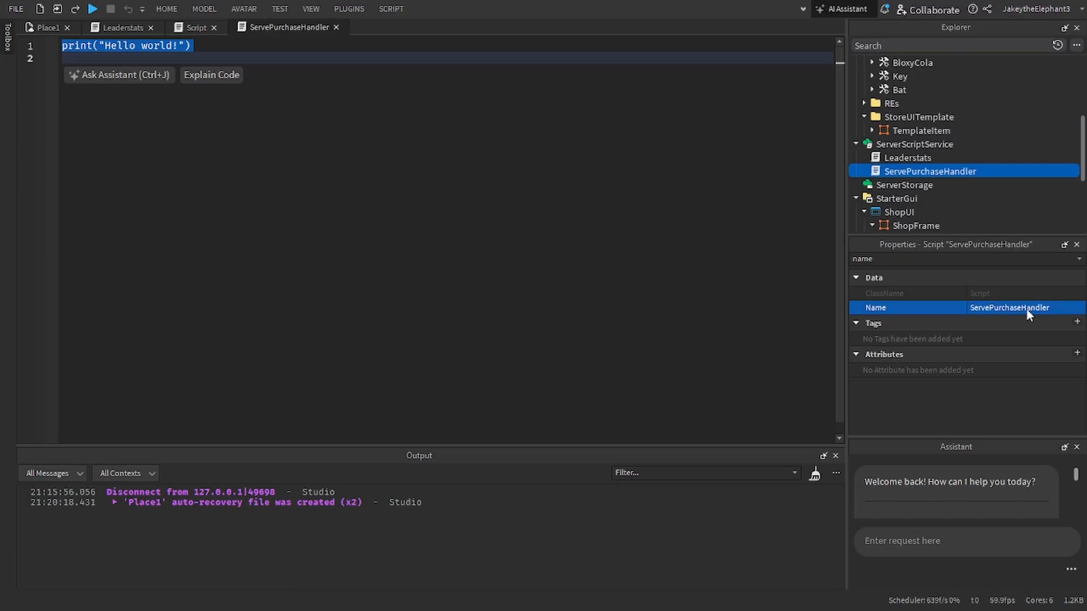
# Step: Add a LocalScript to ShopUI in StarterGui and name it ClientPurchaseHandler
pyautogui.scroll(-3, 1018, 214)
pyautogui.click(922, 130)
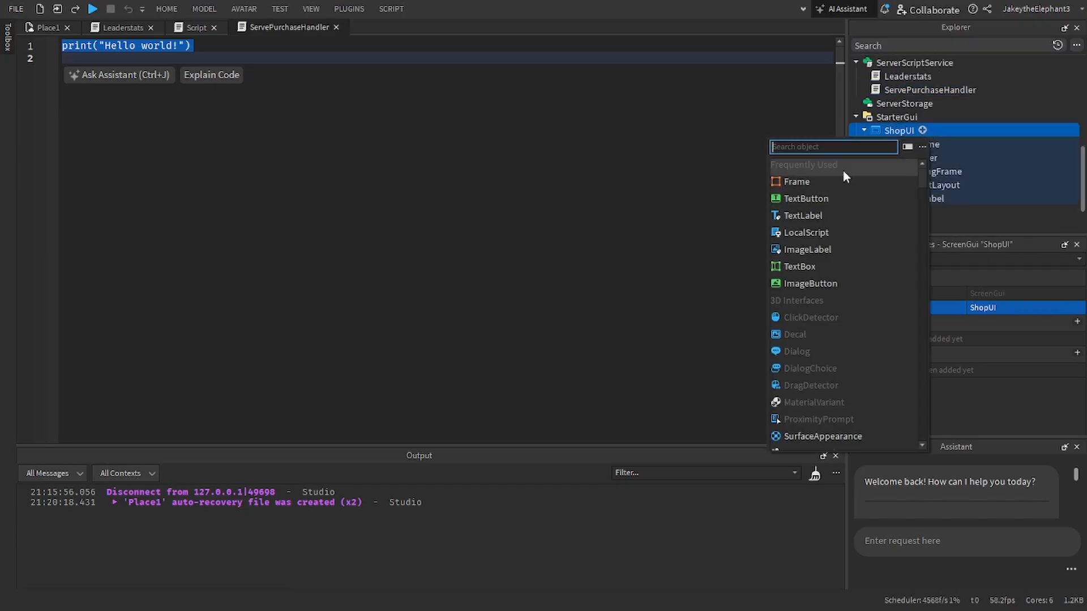
pyautogui.click(798, 233)
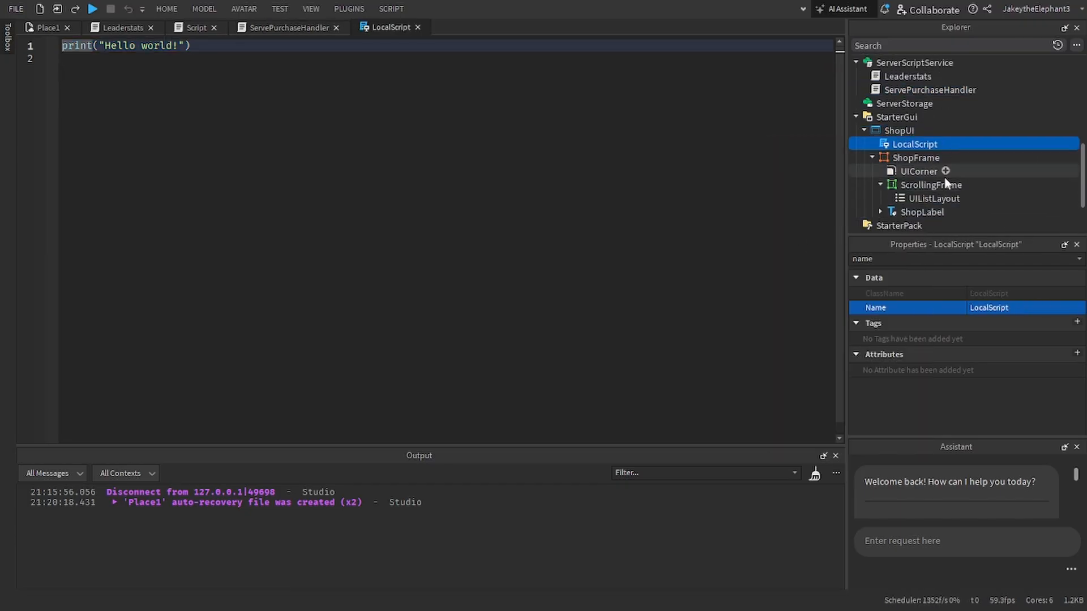
pyautogui.click(1034, 306)
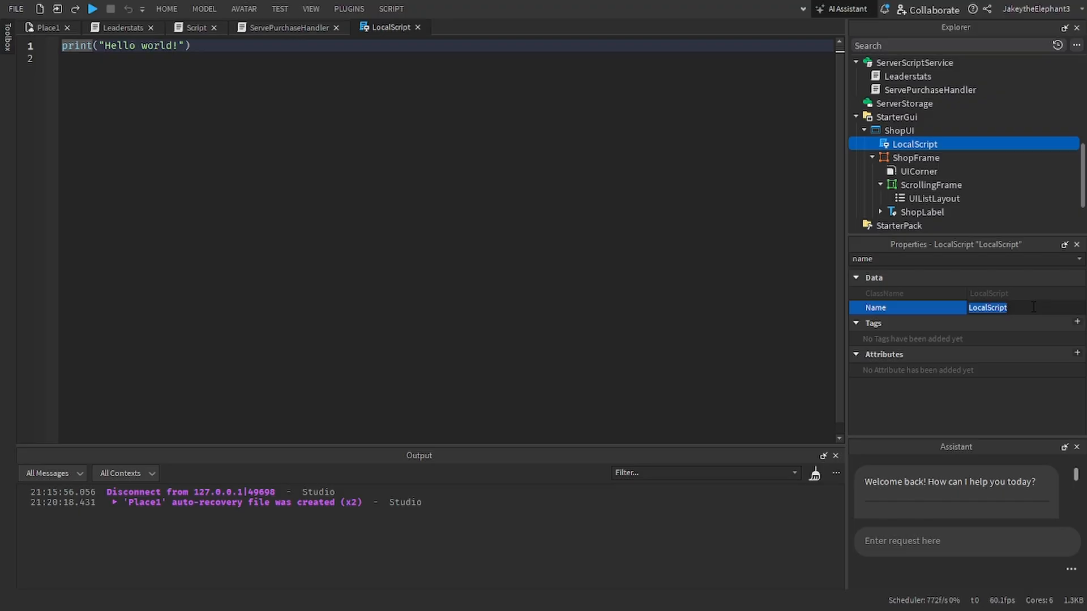
pyautogui.write('ClientPurc')
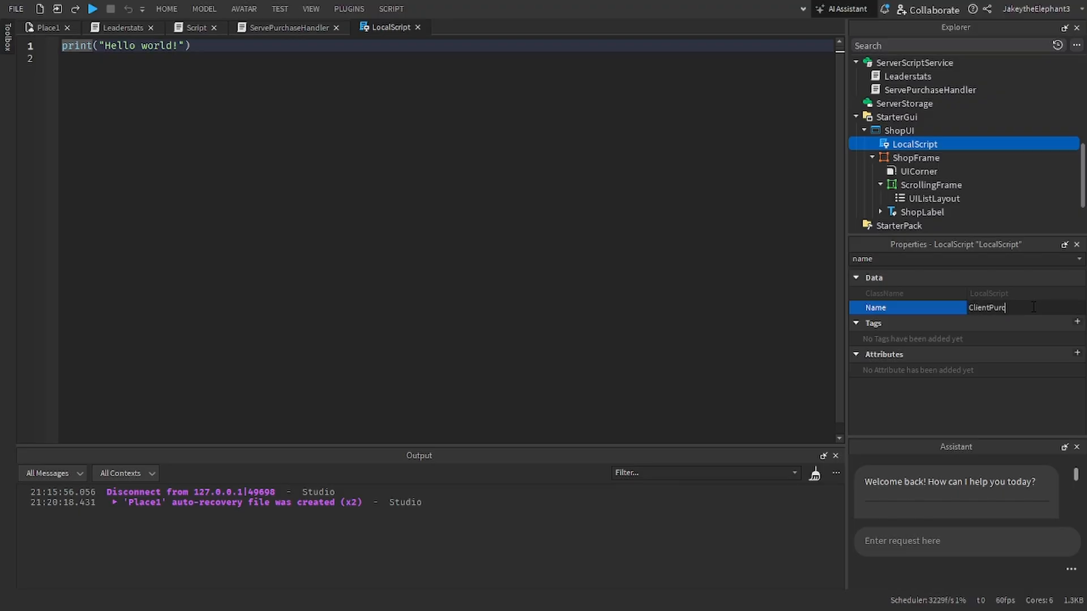
pyautogui.write('haseHandler')
pyautogui.press('Return')
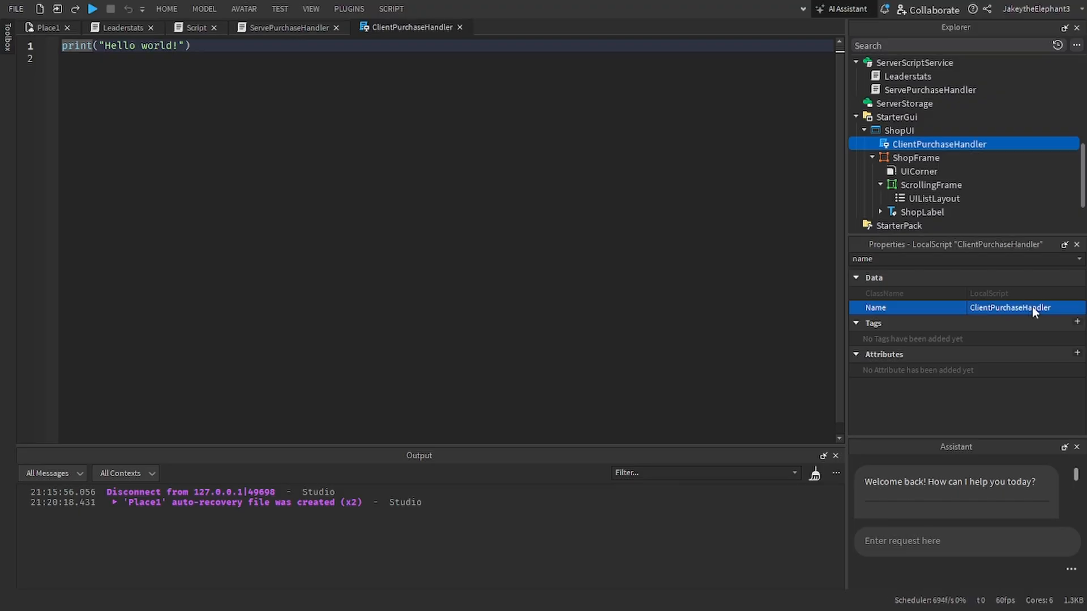
# Step: Switch to the ServePurchaseHandler script and clear its default print line
pyautogui.click(270, 5)
pyautogui.click(253, 57)
pyautogui.hotkey('ctrl', 'a')
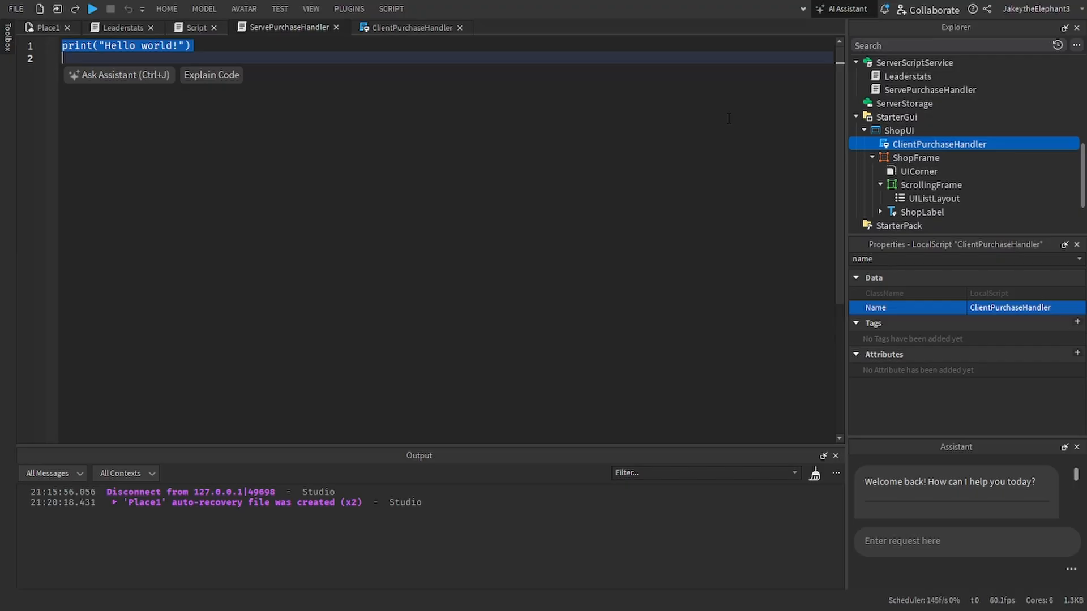
pyautogui.press('BackSpace')
# Step: Declare a local variable rs on the first line as game:GetService("ReplicatedStorage")
pyautogui.write('local')
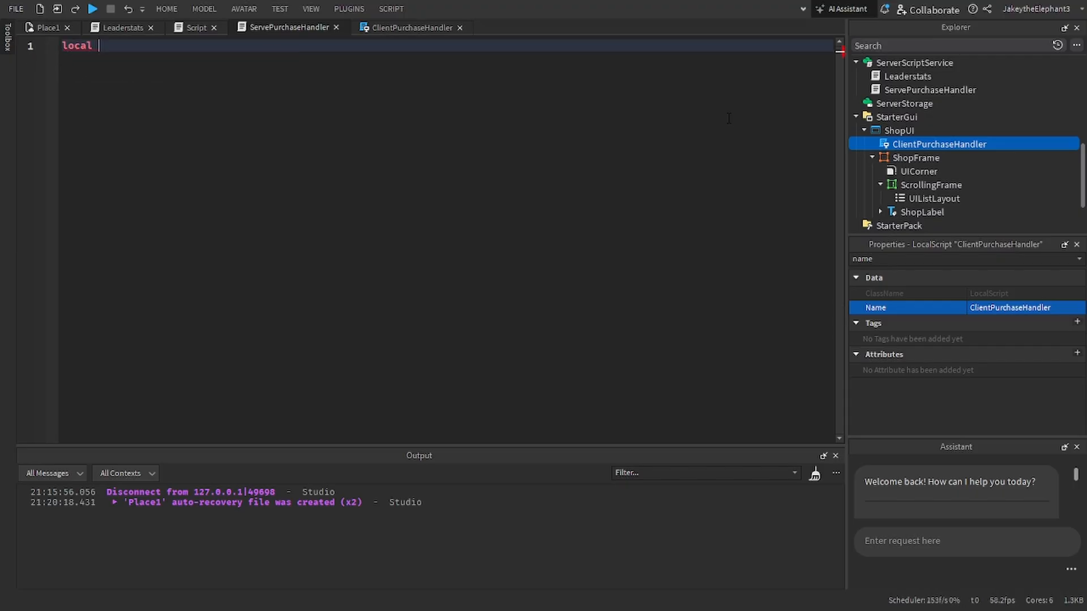
pyautogui.write(' replica')
pyautogui.hotkey('ctrl', 'BackSpace')
pyautogui.write('replicated')
pyautogui.hotkey('ctrl', 'BackSpace')
pyautogui.write('rs = game:geget')
pyautogui.press('Return')
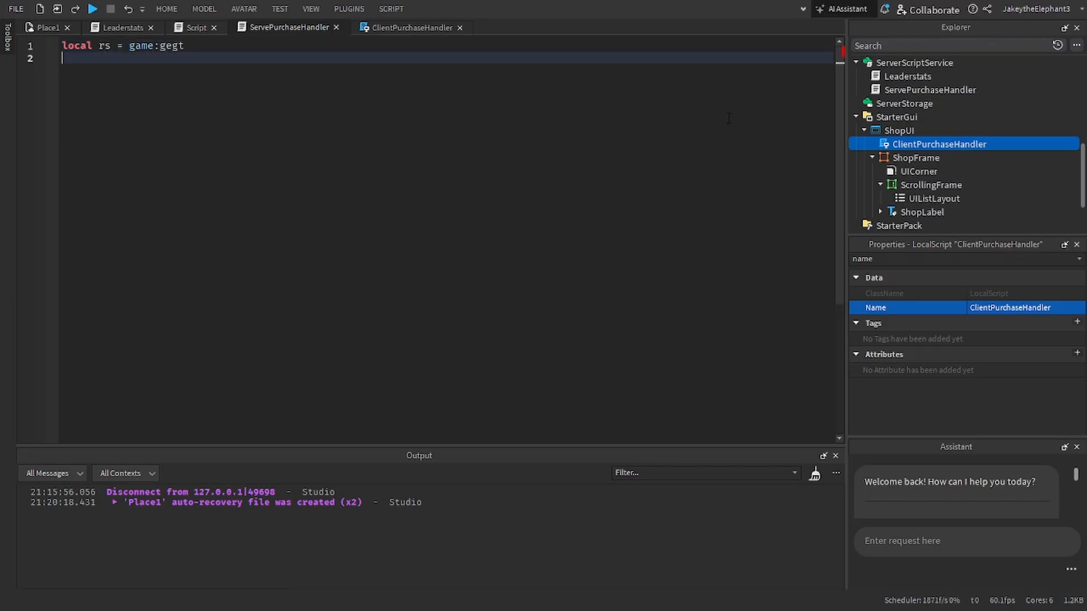
pyautogui.press('BackSpace')
pyautogui.hotkey('ctrl', 'BackSpace')
pyautogui.write('GetService()')
pyautogui.press('Return')
pyautogui.write('"repl')
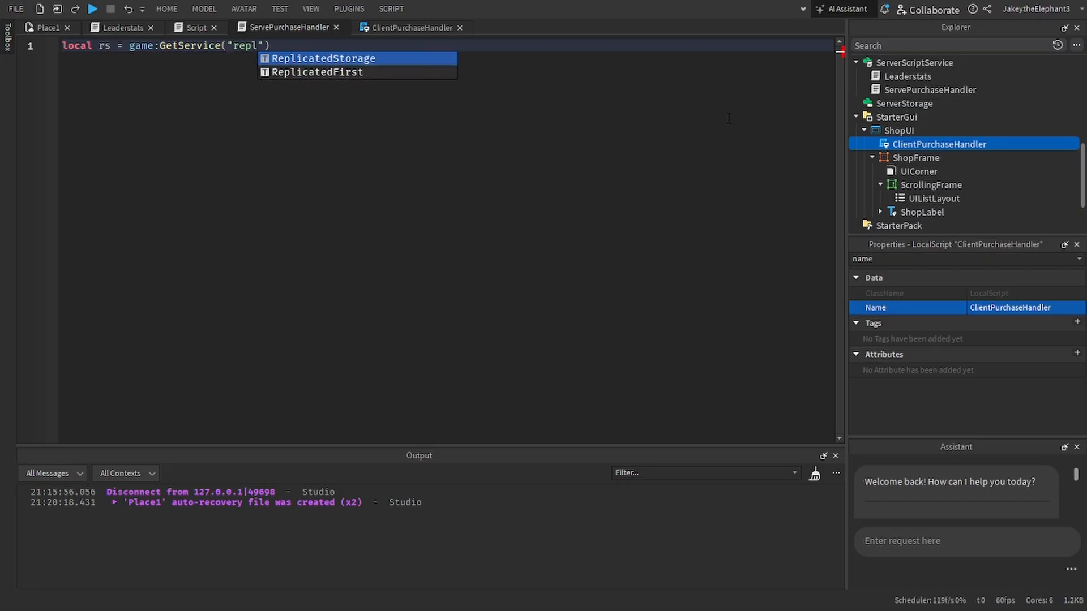
pyautogui.press('Tab')
pyautogui.press('End')
pyautogui.press('Return')
# Step: Declare a local variable REs that references the remote events folder as rs.REs
pyautogui.write('local Re')
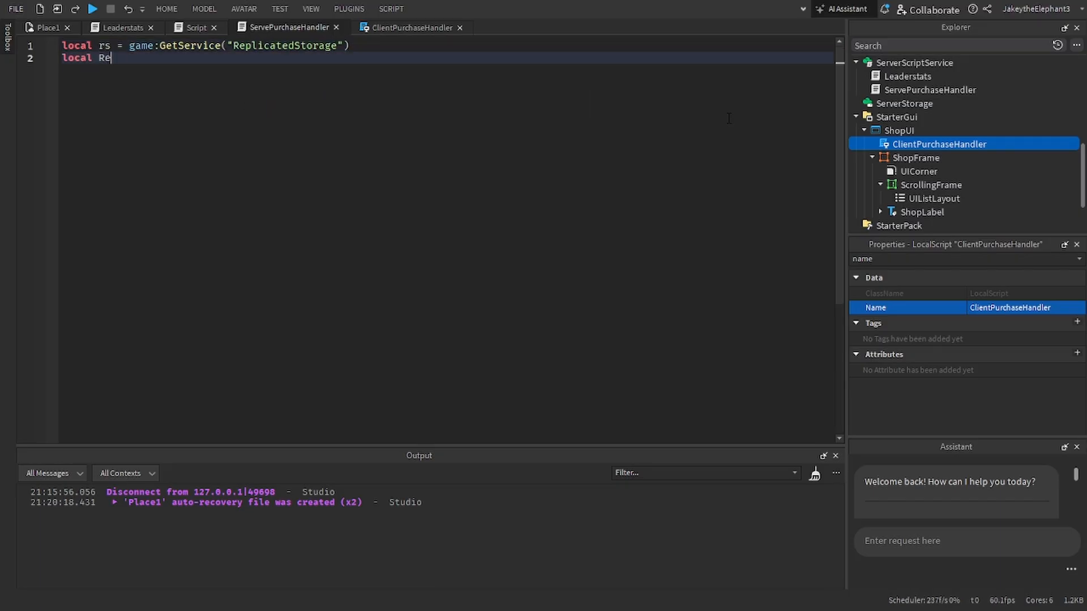
pyautogui.write('s = ga')
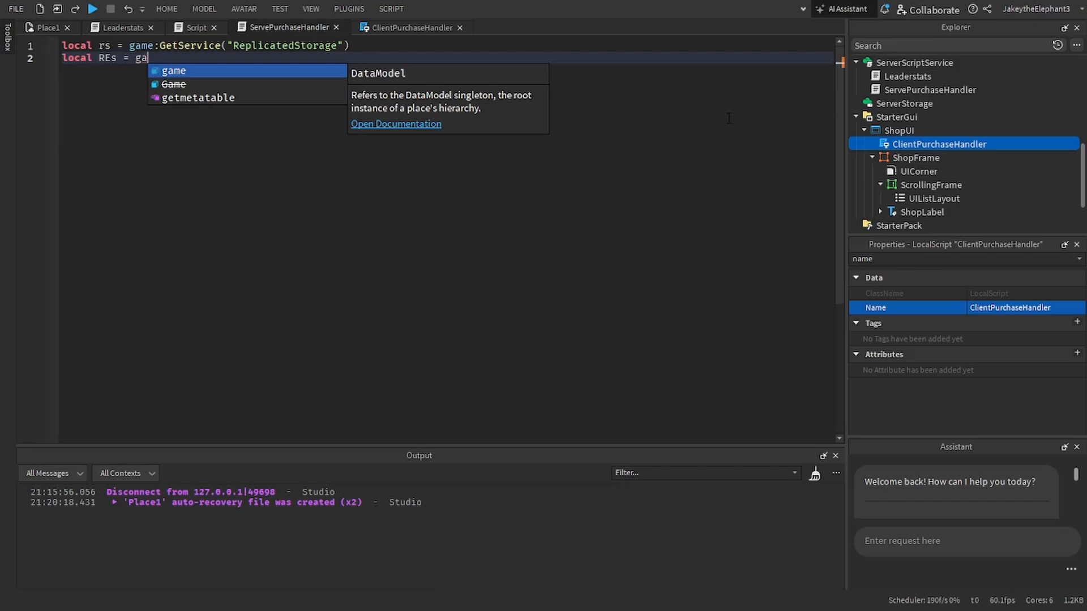
pyautogui.press('BackSpace')
pyautogui.press('BackSpace')
pyautogui.write('rs.REs')
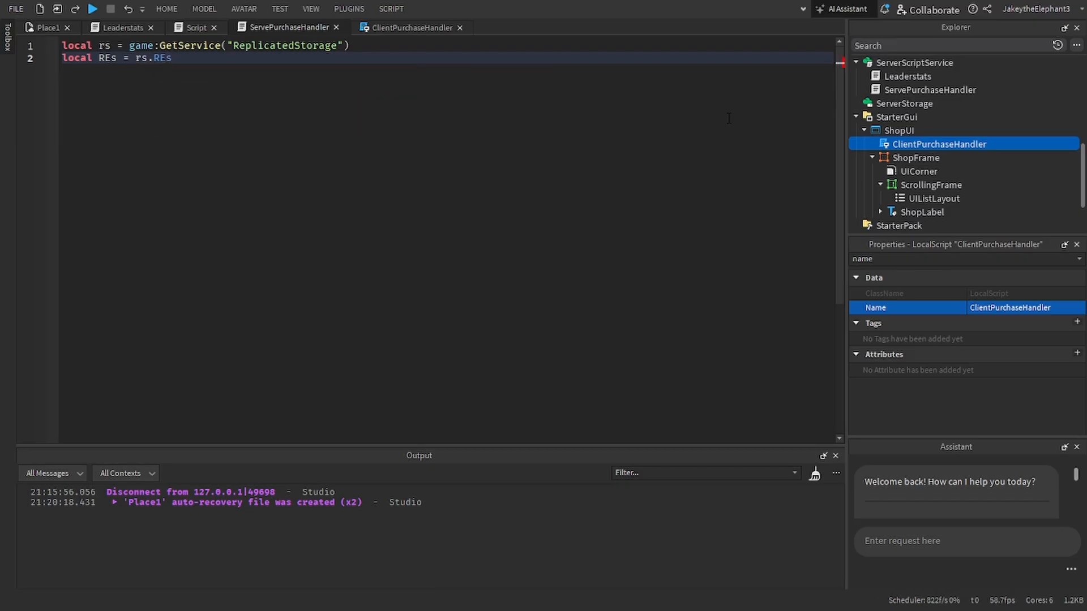
pyautogui.press('Return')
pyautogui.press('Return')
# Step: After a blank line, declare a local variable KeyEvent set to REs.KeyPurchase
pyautogui.write('local ')
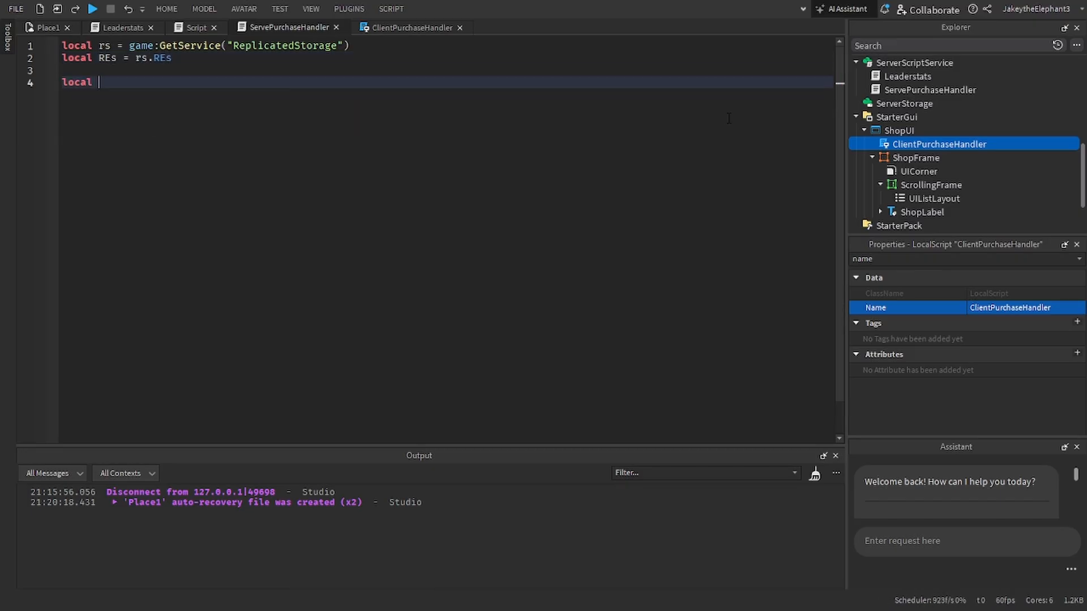
pyautogui.write('KeyPurchase')
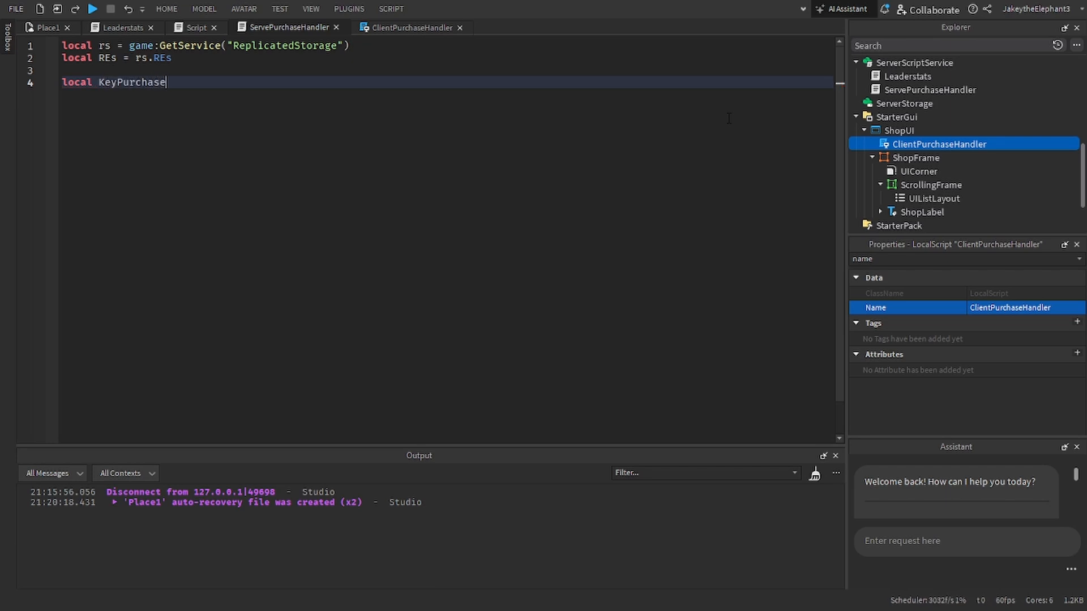
pyautogui.hotkey('ctrl', 'BackSpace')
pyautogui.write('KeyEvent = REs.KeyPurchase')
pyautogui.press('Return')
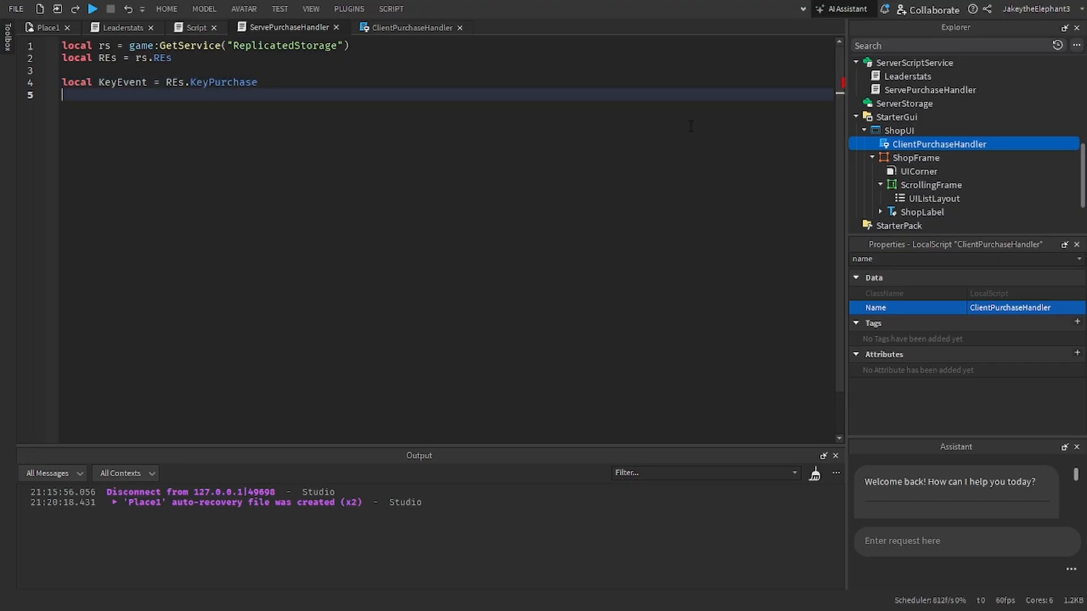
pyautogui.press('BackSpace')
pyautogui.write('eve')
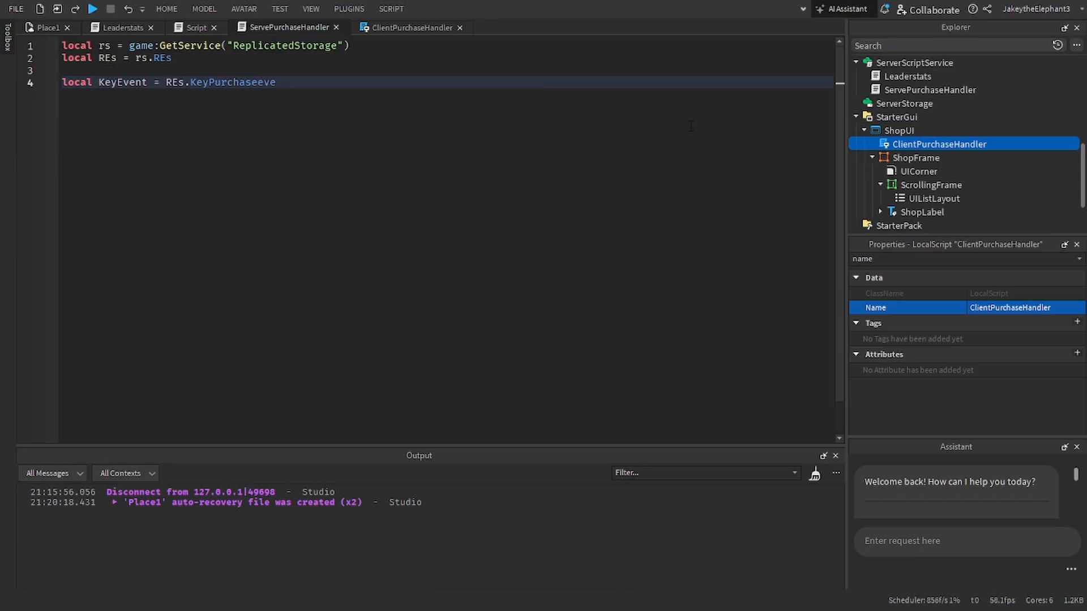
pyautogui.press('Return')
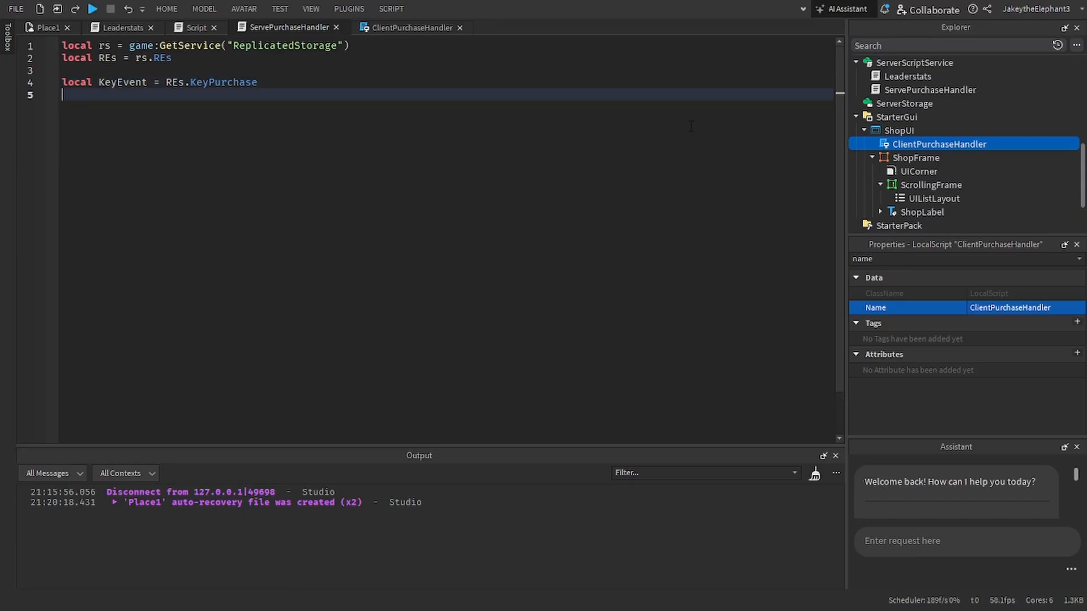
# Step: Declare a local variable DrinkEvent set to REs.DrinkPurchase below the KeyEvent line
pyautogui.write('local DrinkEvent = ')
pyautogui.write('REs')
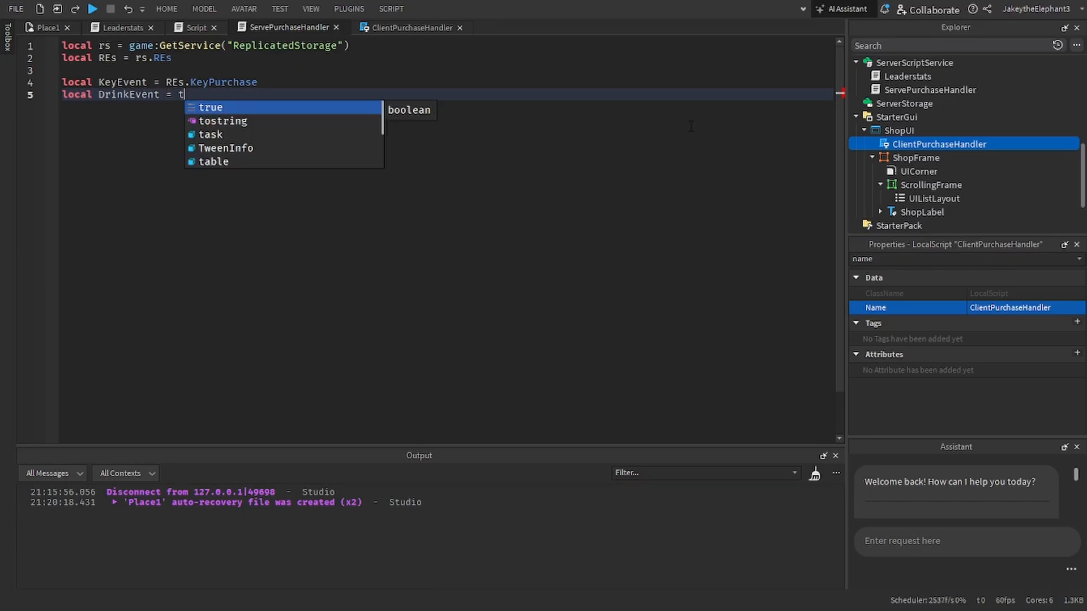
pyautogui.write('.DrinkPurchase')
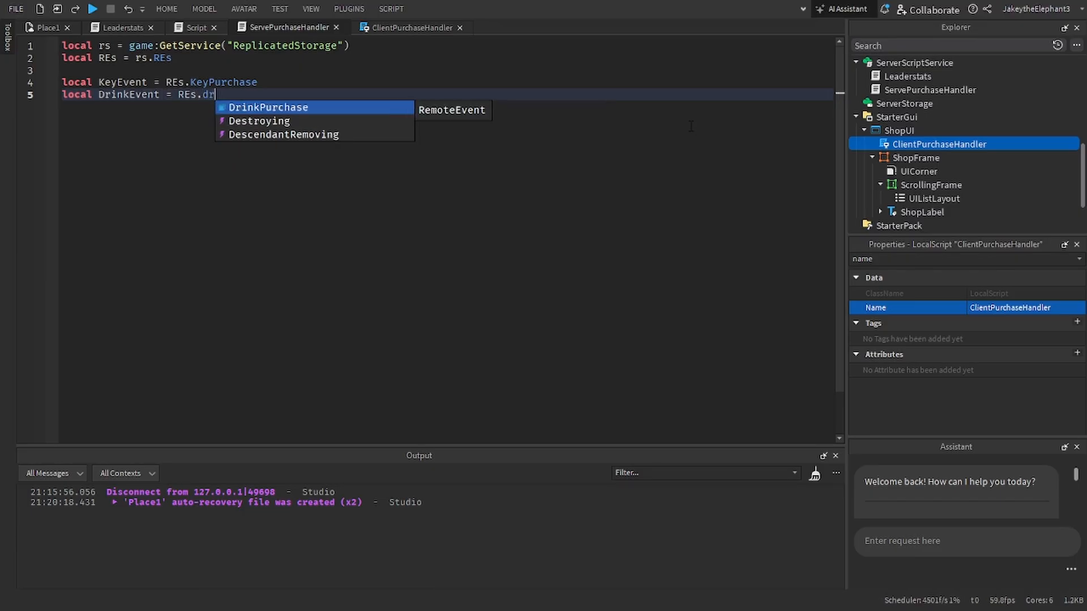
pyautogui.press('Return')
# Step: Declare a local variable BatEvemt set to REs.BatPurchaseEvent below the DrinkEvent line
pyautogui.write('lcoa')
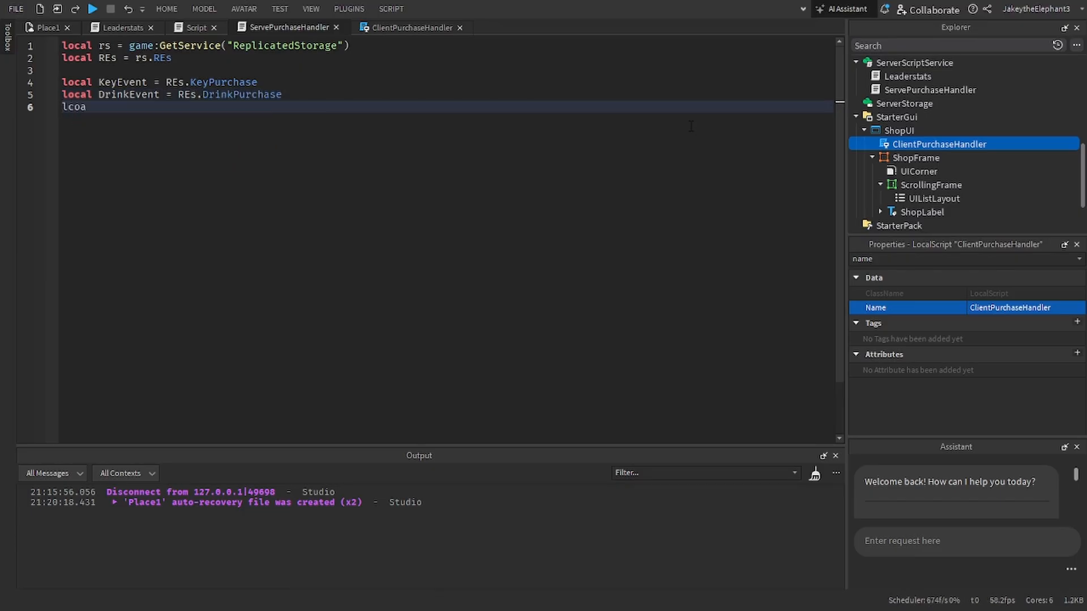
pyautogui.write('l')
pyautogui.press('BackSpace')
pyautogui.press('BackSpace')
pyautogui.press('BackSpace')
pyautogui.press('BackSpace')
pyautogui.press('BackSpace')
pyautogui.write('loca')
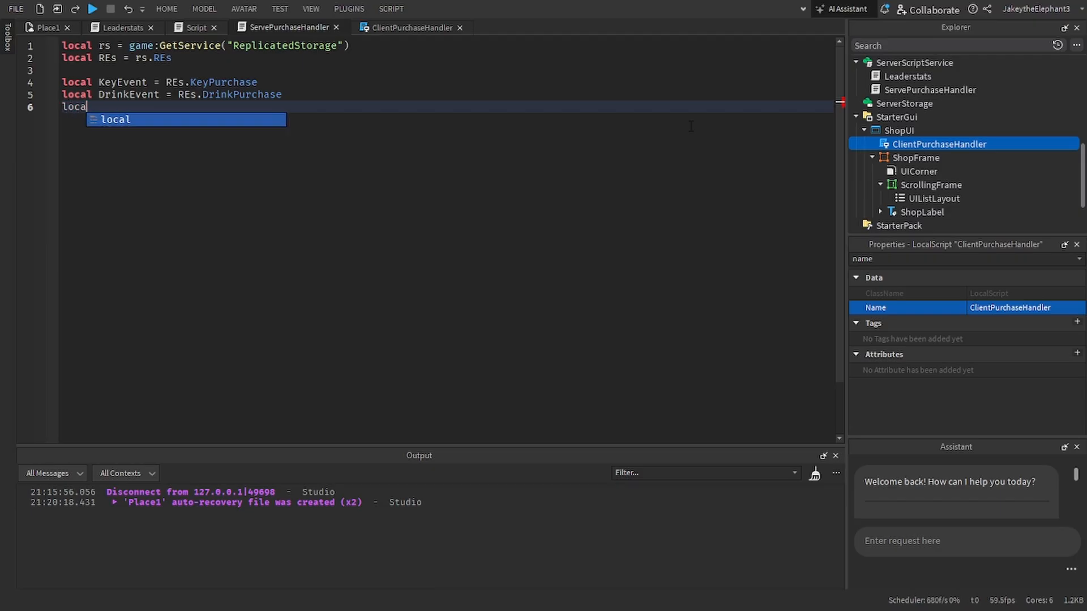
pyautogui.write('l ba')
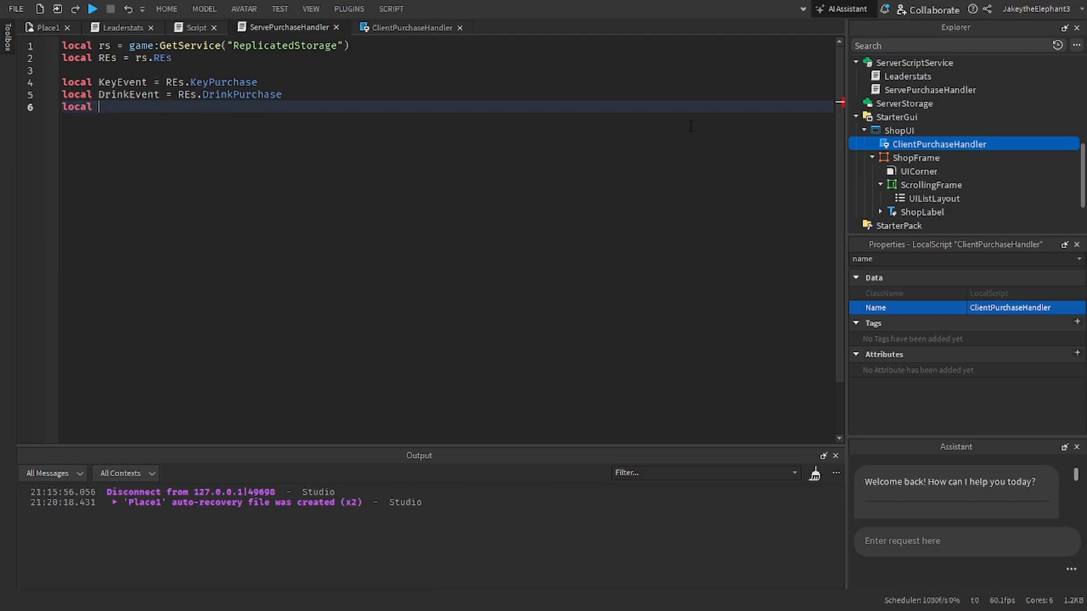
pyautogui.press('BackSpace')
pyautogui.write('BatEve')
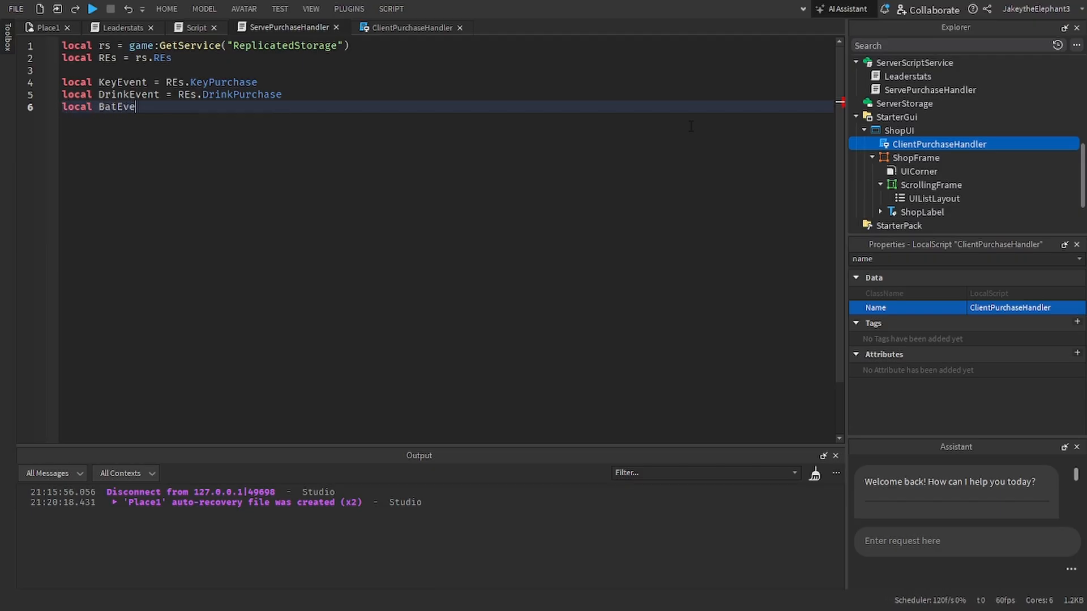
pyautogui.write('mt = REs.BatPurchaseEvent')
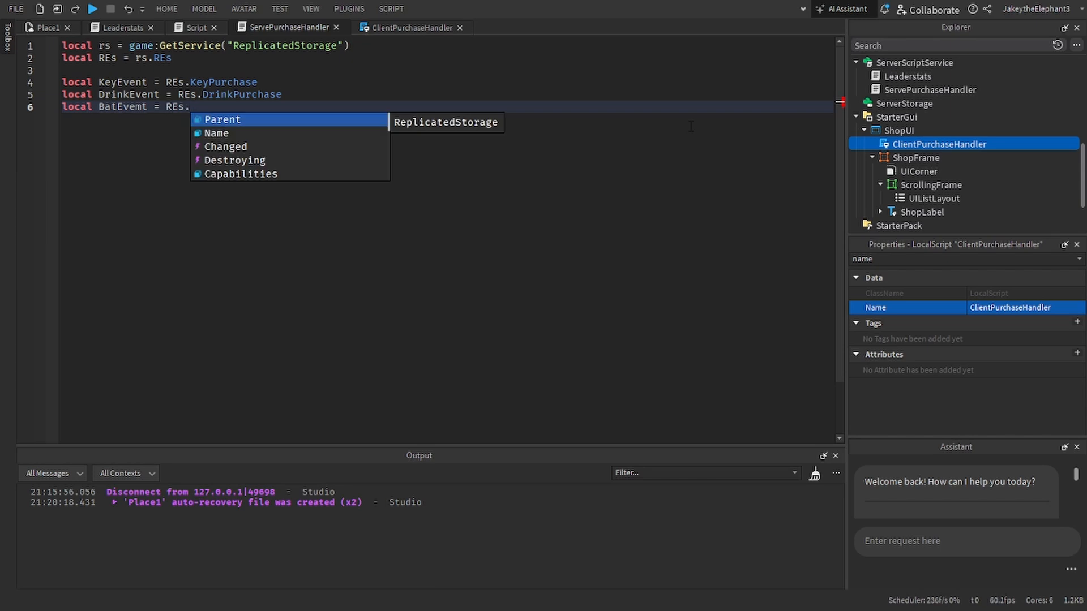
pyautogui.press('Return')
pyautogui.press('Return')
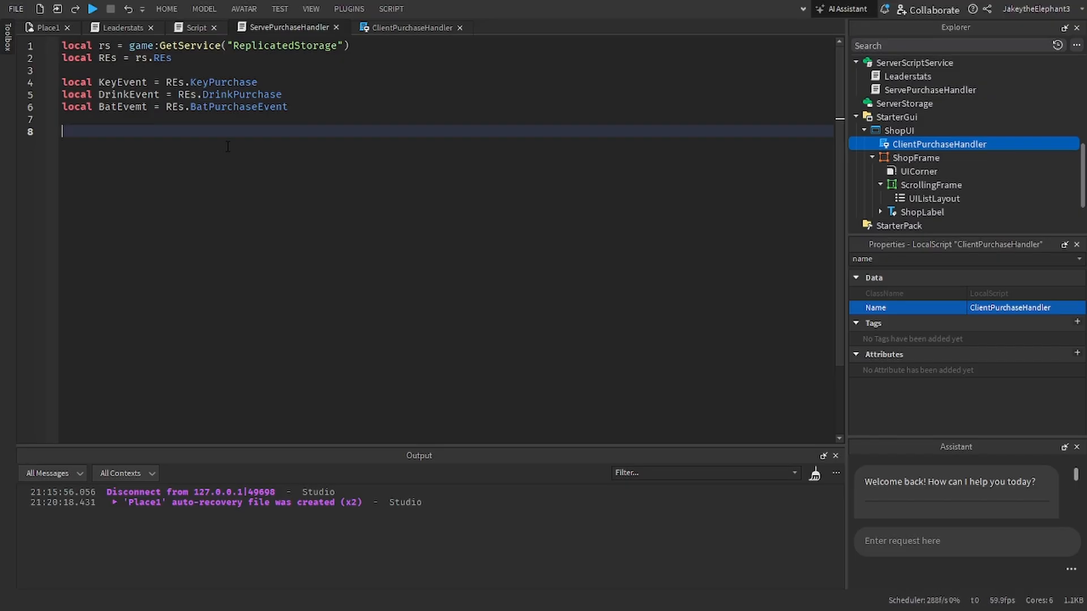
# Step: Connect KeyEvent.OnServerEvent to an anonymous function with the parameter plr, leaving one indented line in its body
pyautogui.write('KeyEvent.OnServerEvent:c')
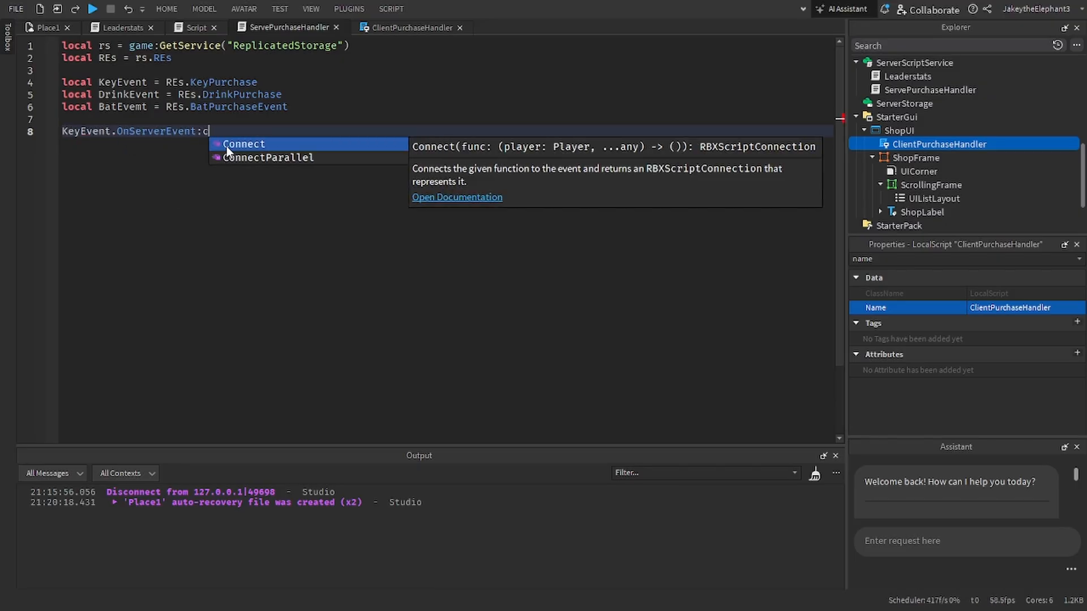
pyautogui.click(227, 145)
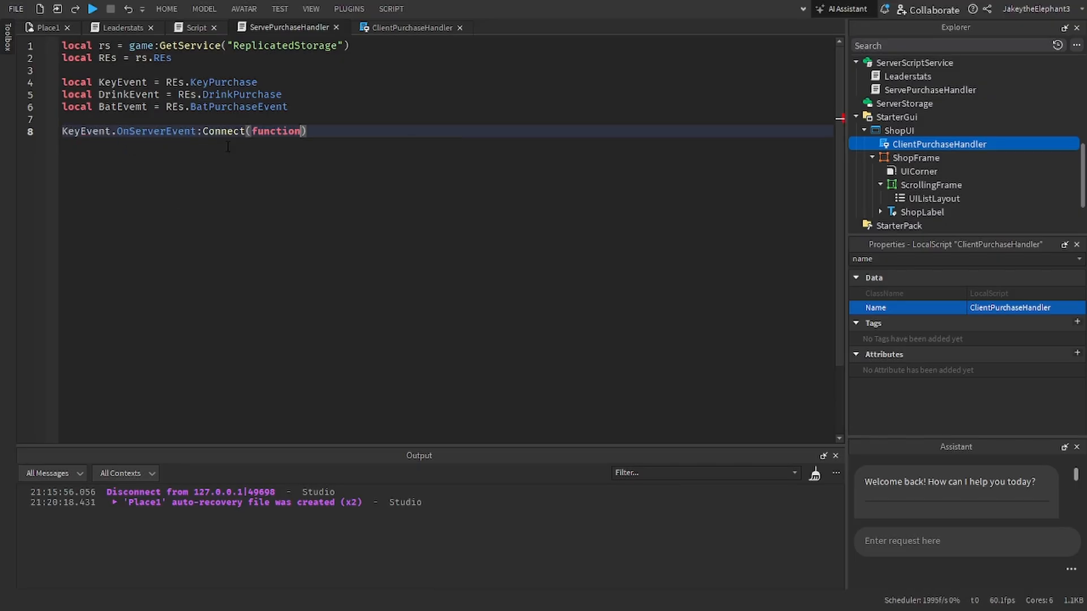
pyautogui.write('plr')
pyautogui.press('Return')
pyautogui.press('Return')
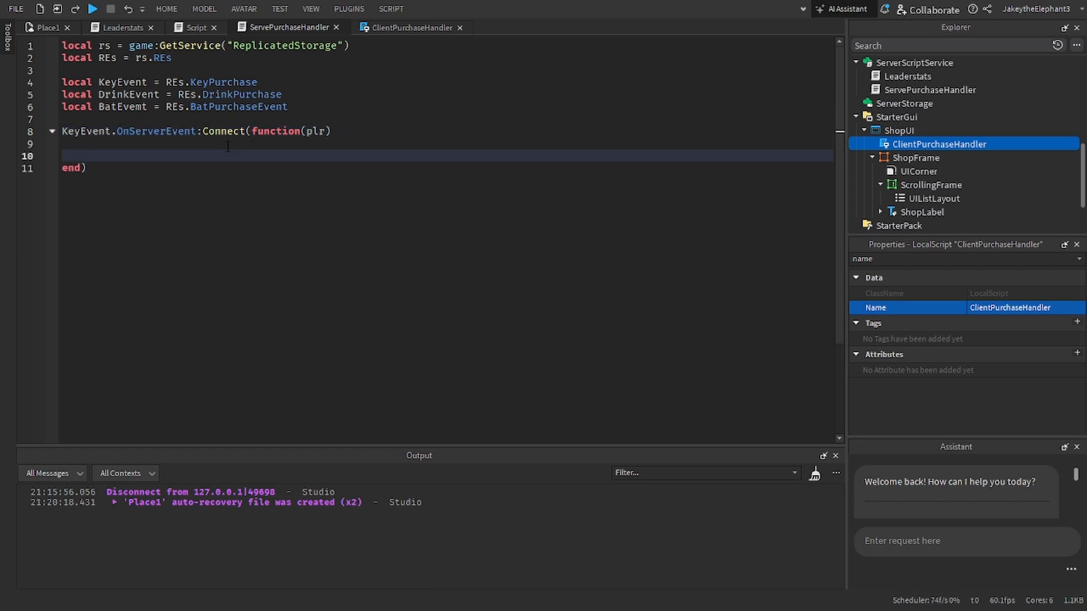
pyautogui.press('Up')
pyautogui.press('BackSpace')
pyautogui.press('BackSpace')
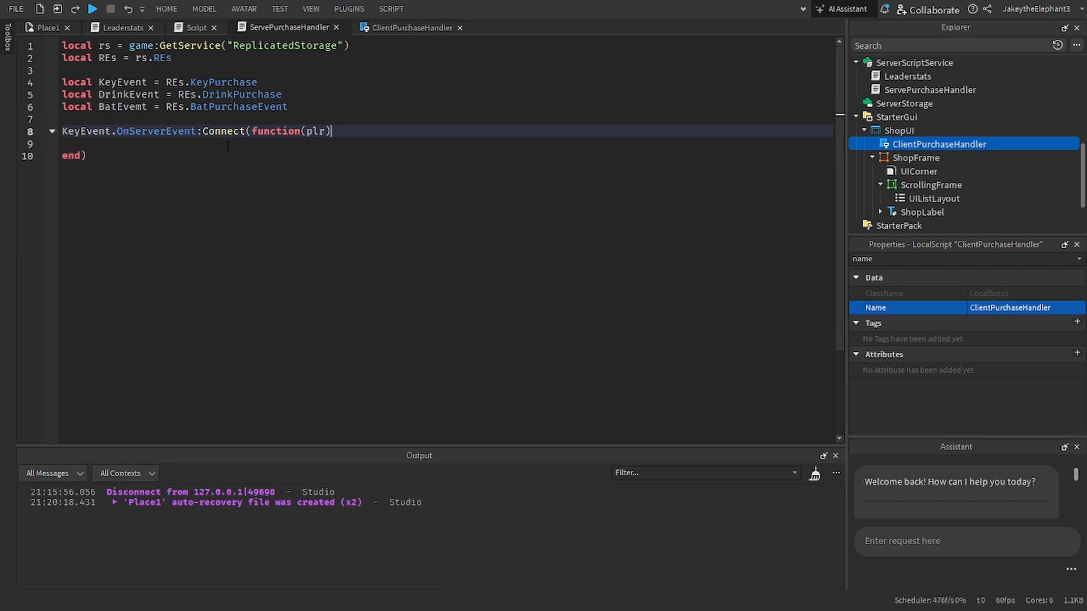
pyautogui.press('Return')
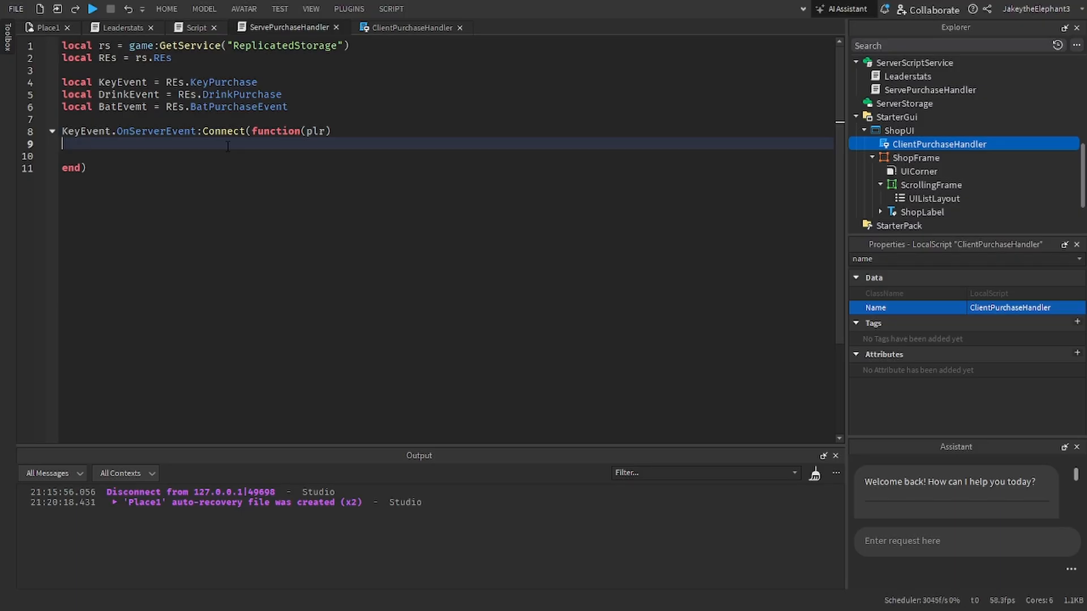
pyautogui.press('Delete')
pyautogui.press('Tab')
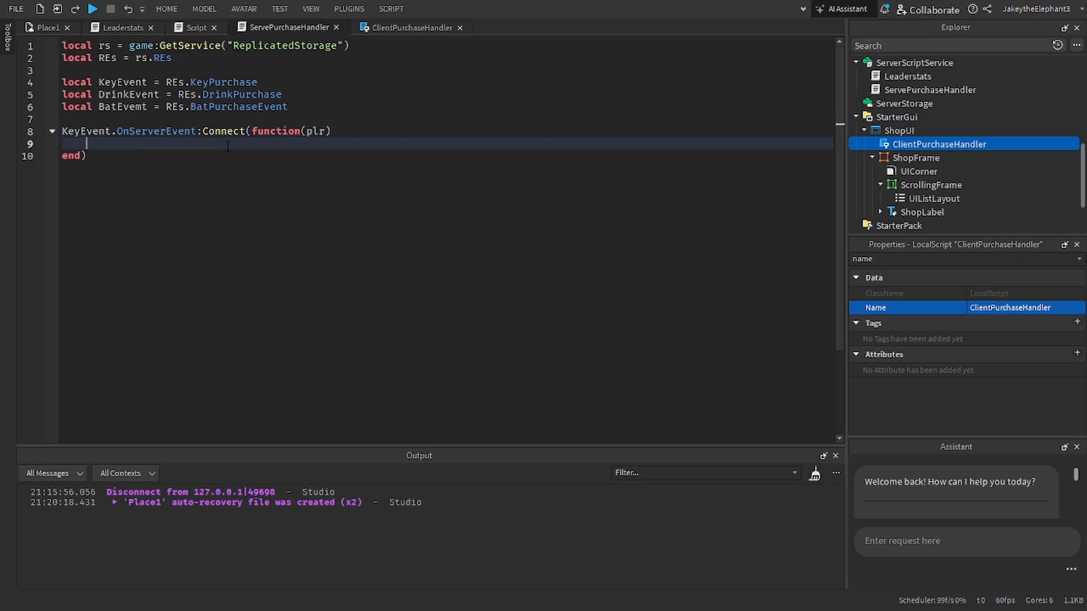
# Step: Add amount as a second parameter of the KeyEvent handler function and start a new line in its body
pyautogui.press('Left')
pyautogui.press('Left')
pyautogui.press('Left')
pyautogui.write(', amount')
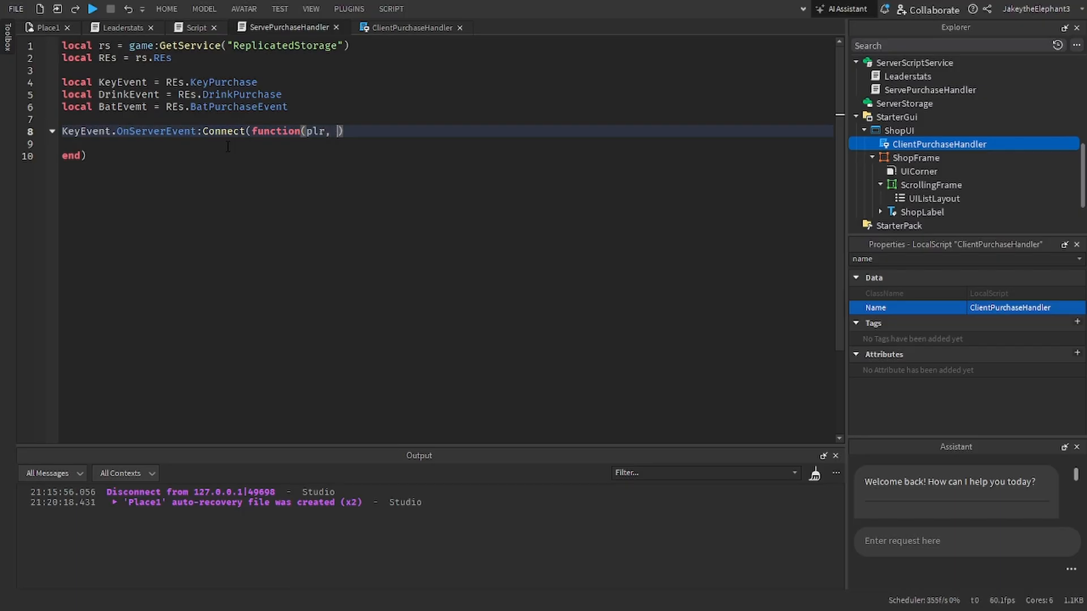
pyautogui.press('Return')
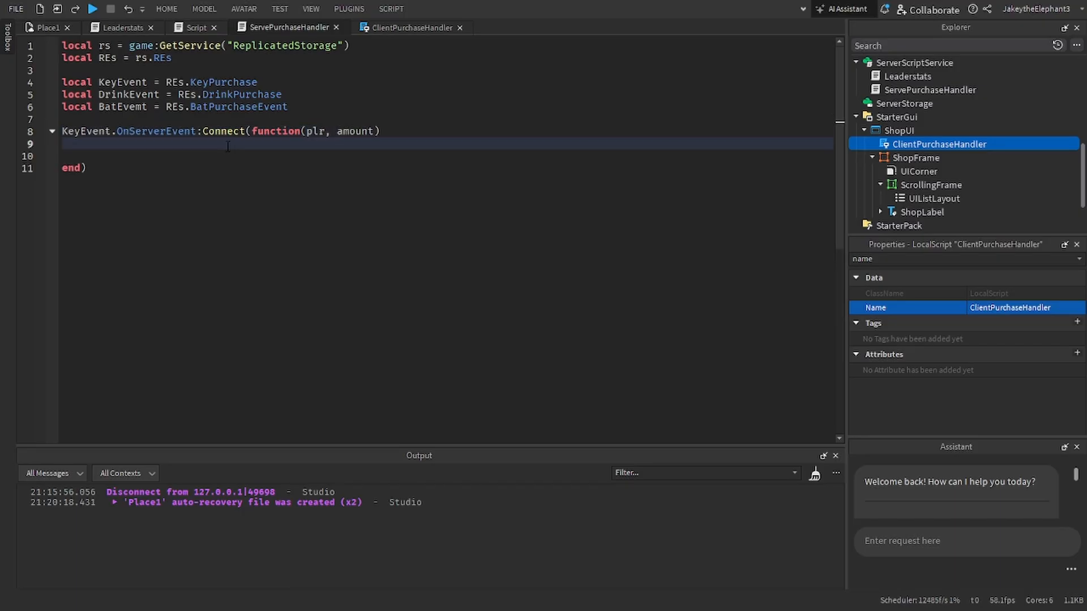
# Step: Inside the KeyEvent handler, write an if block with the condition plr.leaderstats.Coins.Value >= amount.Value
pyautogui.write('o')
pyautogui.press('BackSpace')
pyautogui.write('if plr.leaderstats.Coins')
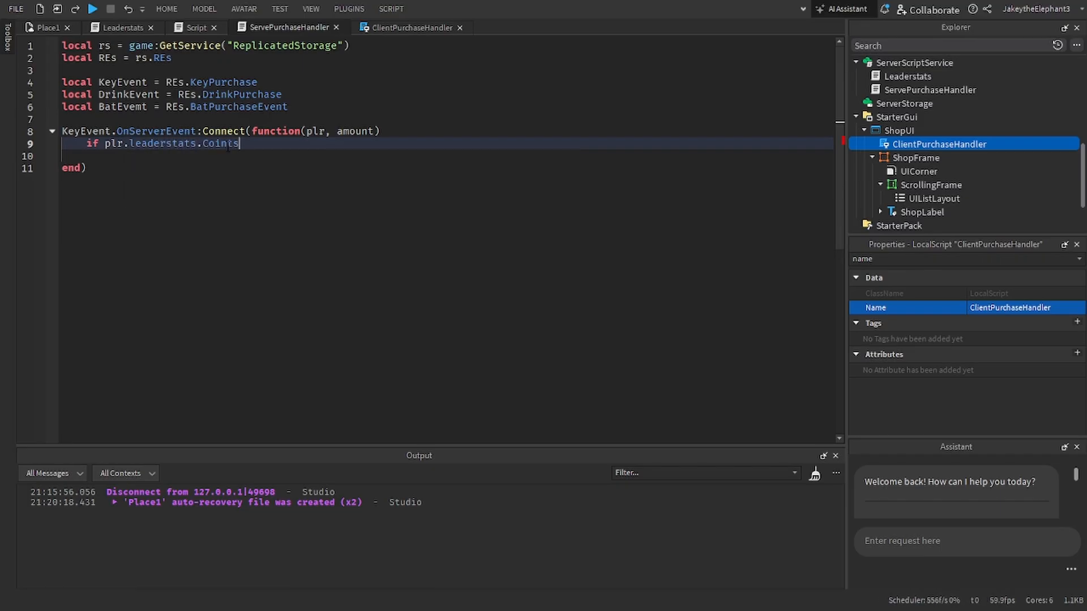
pyautogui.press('BackSpace')
pyautogui.write('.Value >= amount.Value then')
pyautogui.press('Return')
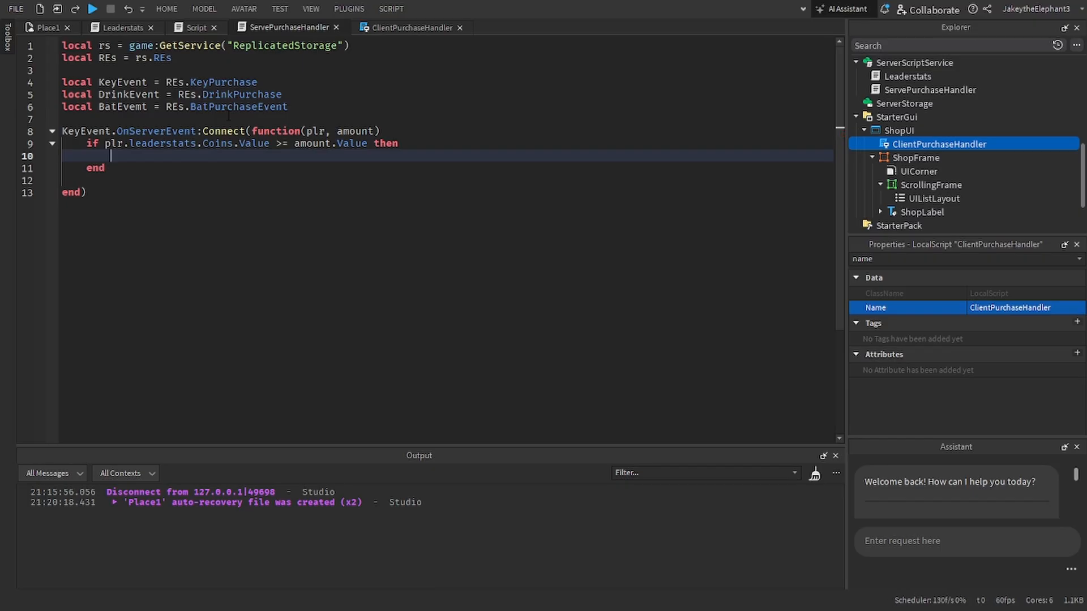
# Step: Inside the if block, subtract the price with plr.leaderstats.Coins.Value -= amount.Value and start a new line
pyautogui.write('plr.lead')
pyautogui.press('Return')
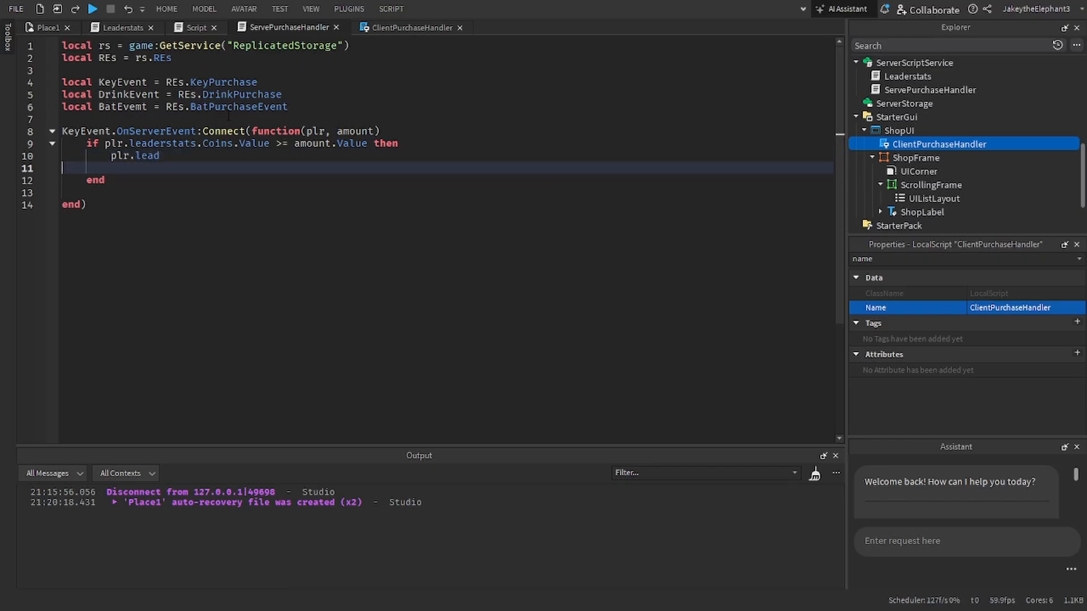
pyautogui.press('BackSpace')
pyautogui.write('erstats.C')
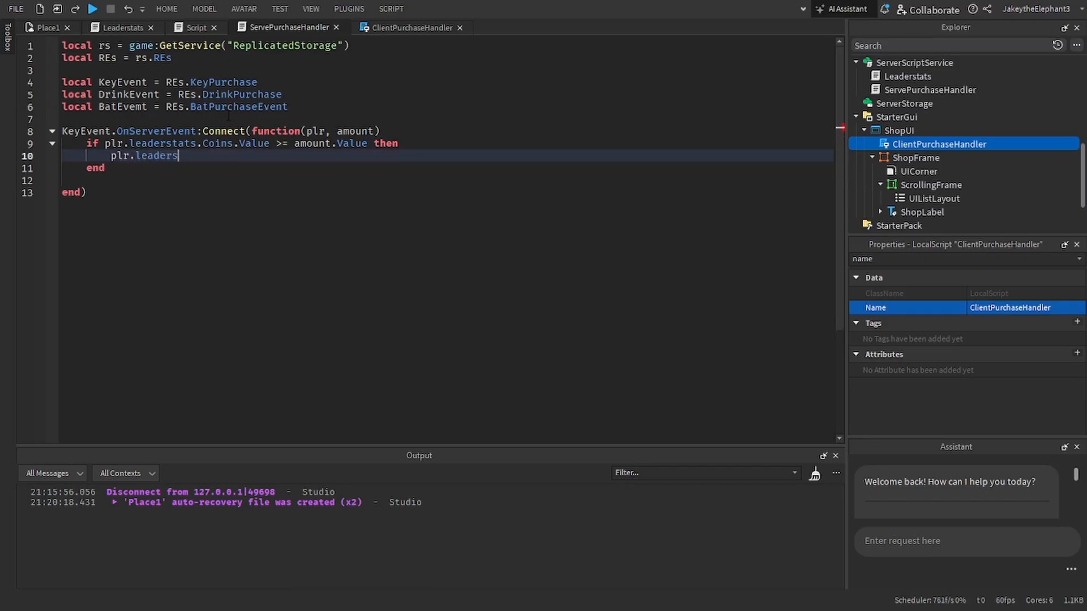
pyautogui.write('ns.Valu')
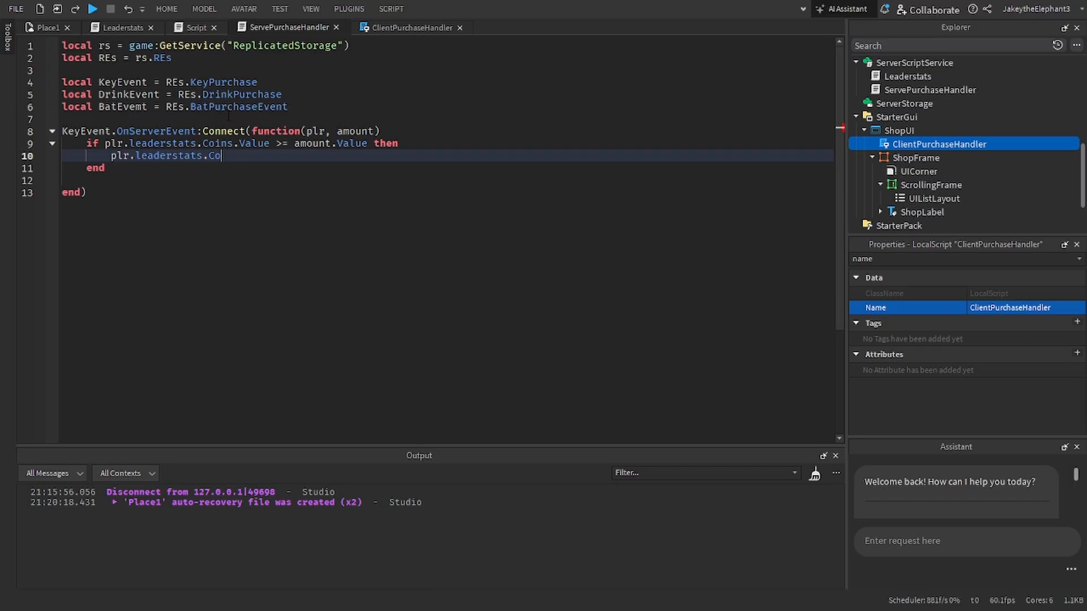
pyautogui.write('e -=')
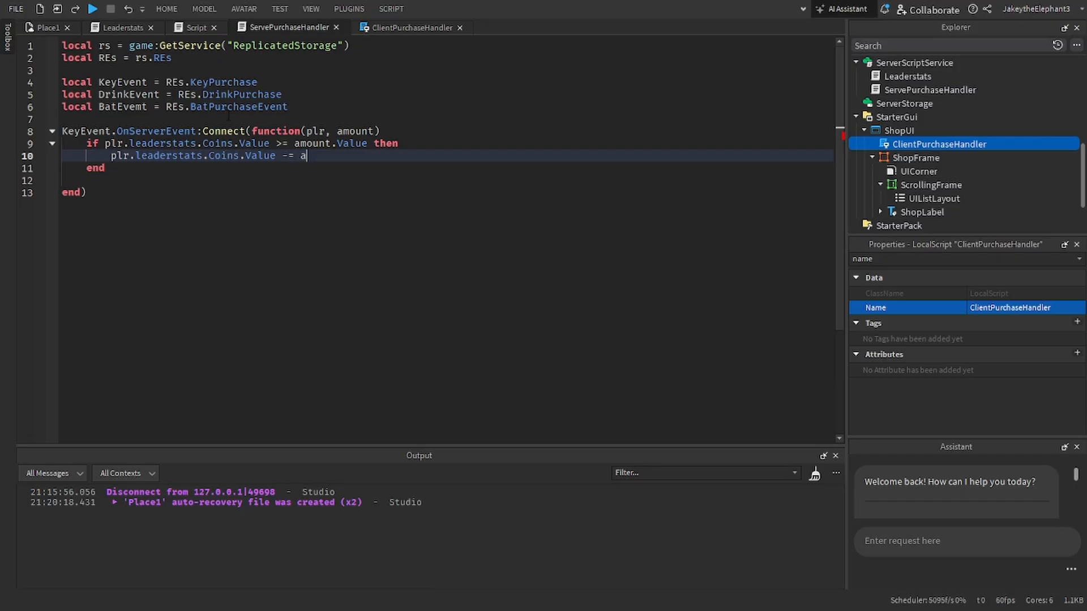
pyautogui.write('amount.Value')
pyautogui.press('Return')
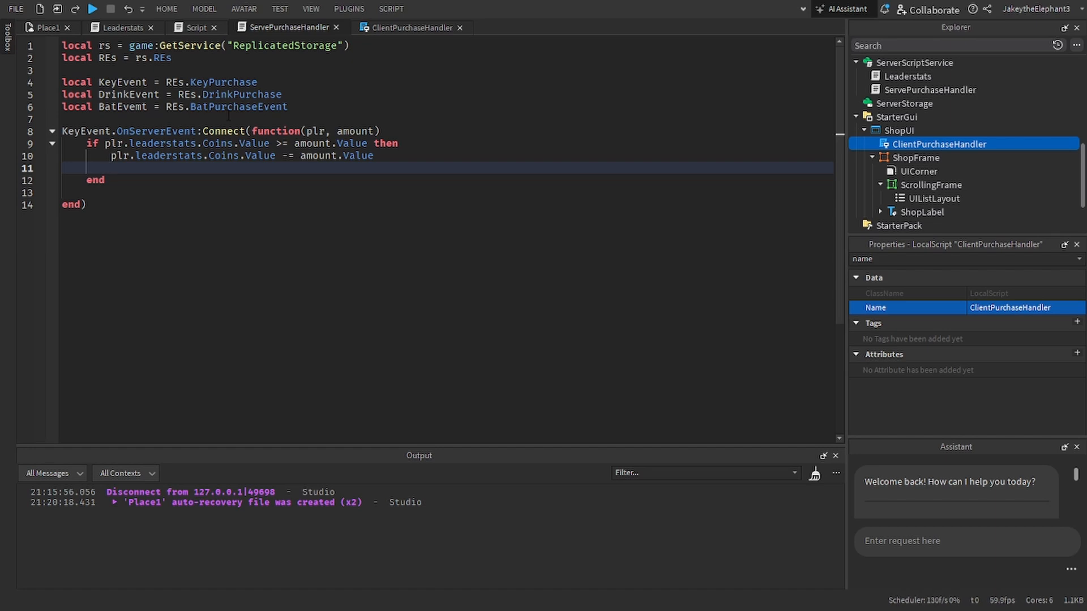
# Step: Declare a local variable key set to rs.Items:FindFirstChild("Key") below the coin deduction
pyautogui.write('return')
pyautogui.hotkey('ctrl', 'BackSpace')
pyautogui.write('rs')
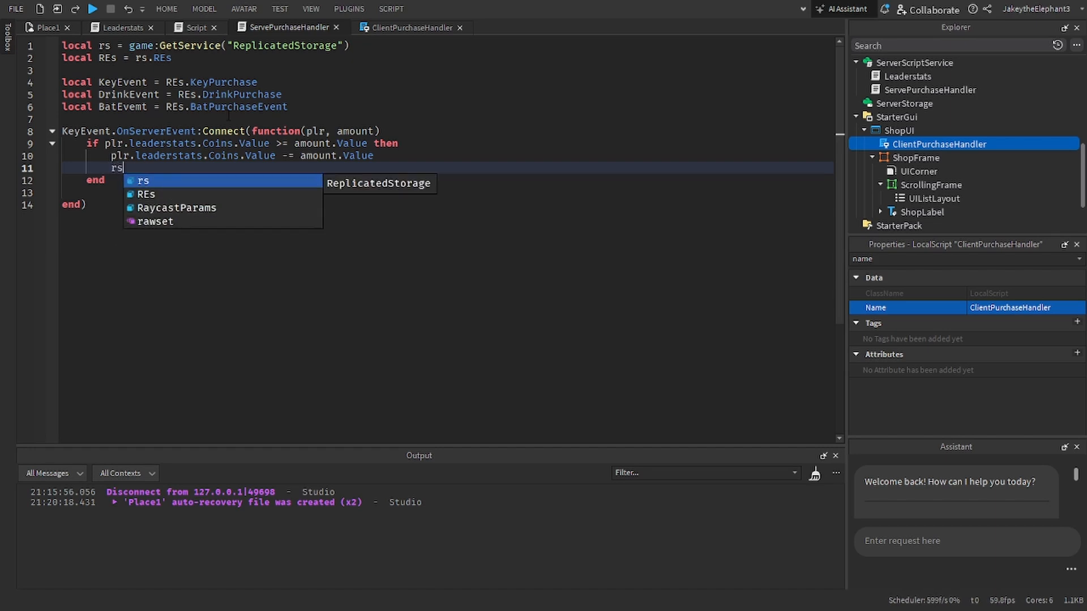
pyautogui.write('.Items:fi')
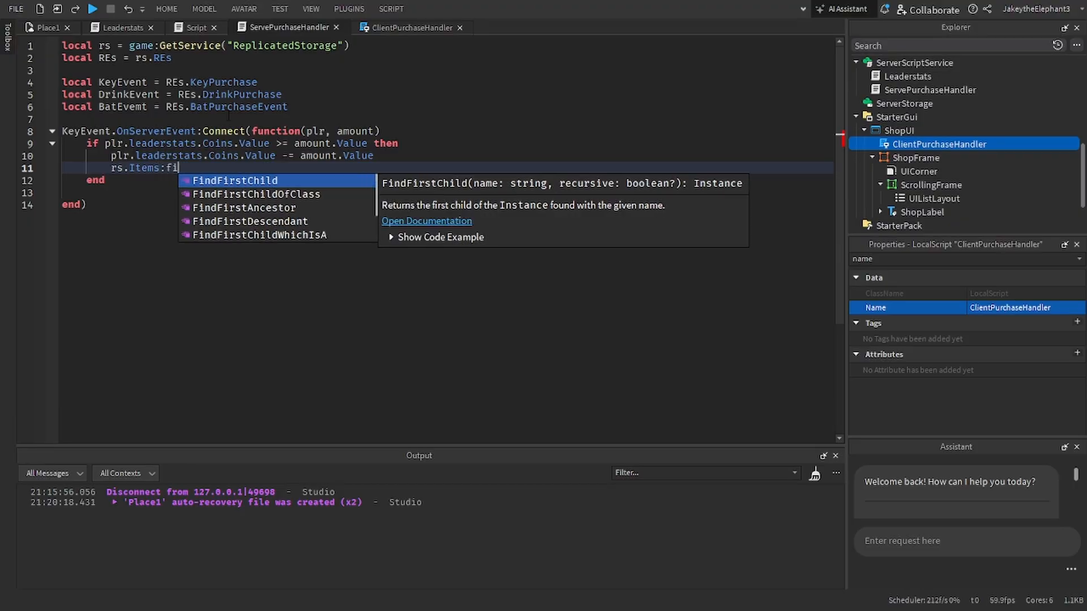
pyautogui.press('Tab')
pyautogui.write('"ke')
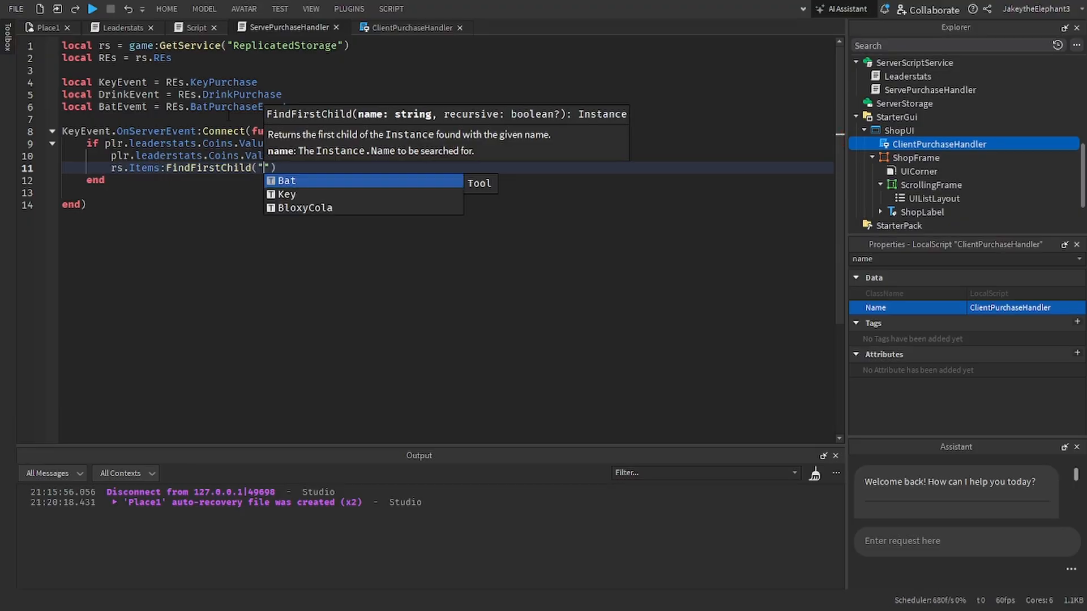
pyautogui.press('Tab')
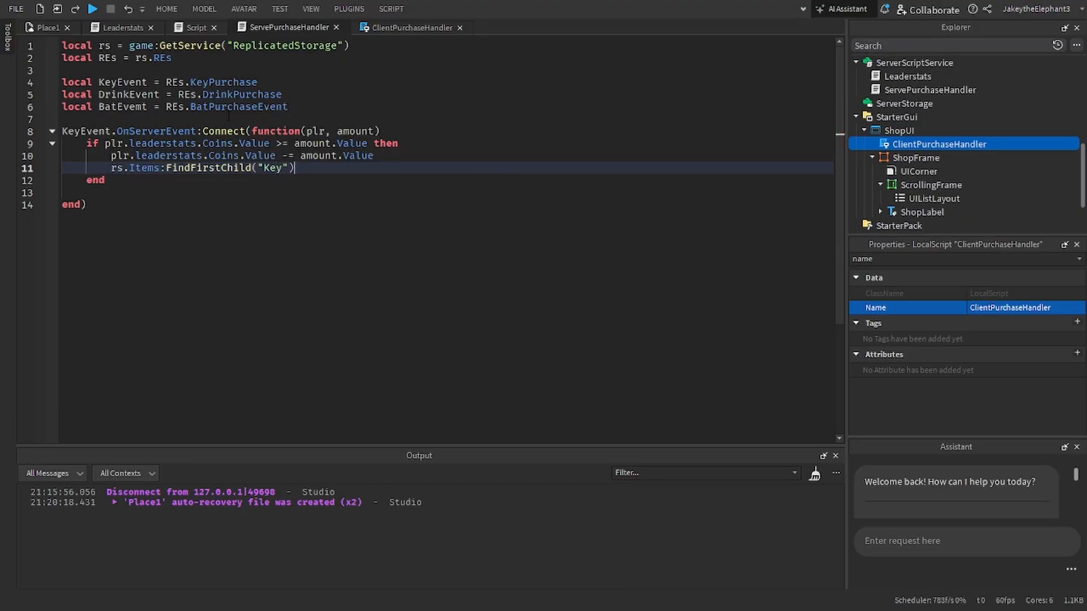
pyautogui.hotkey('ctrl', 'Left')
pyautogui.hotkey('ctrl', 'Left')
pyautogui.hotkey('ctrl', 'Left')
pyautogui.hotkey('ctrl', 'Left')
pyautogui.hotkey('ctrl', 'Left')
pyautogui.hotkey('ctrl', 'Left')
pyautogui.hotkey('ctrl', 'Left')
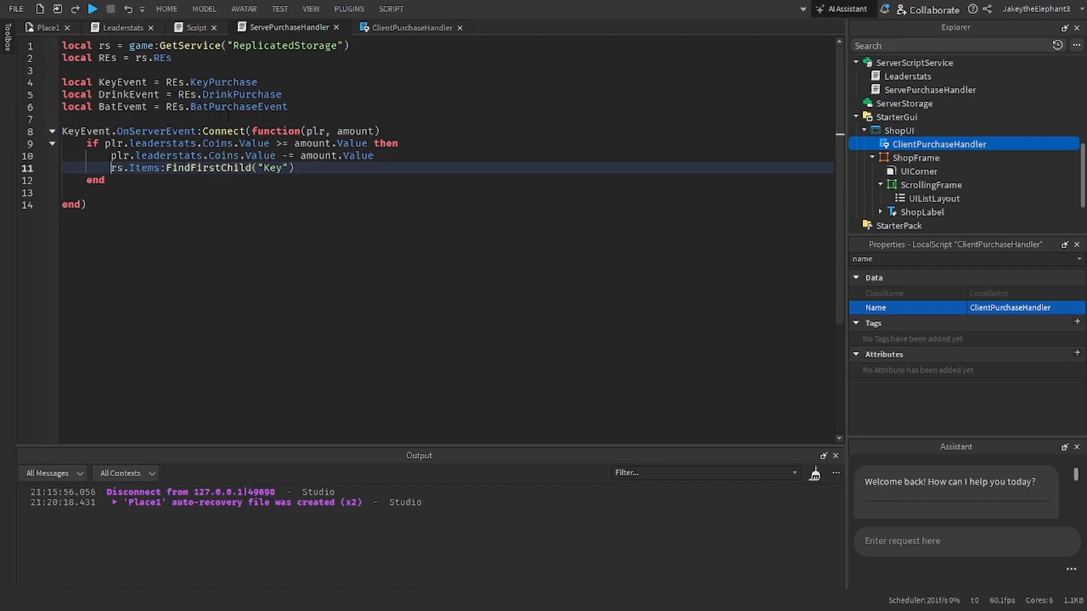
pyautogui.write('local key =')
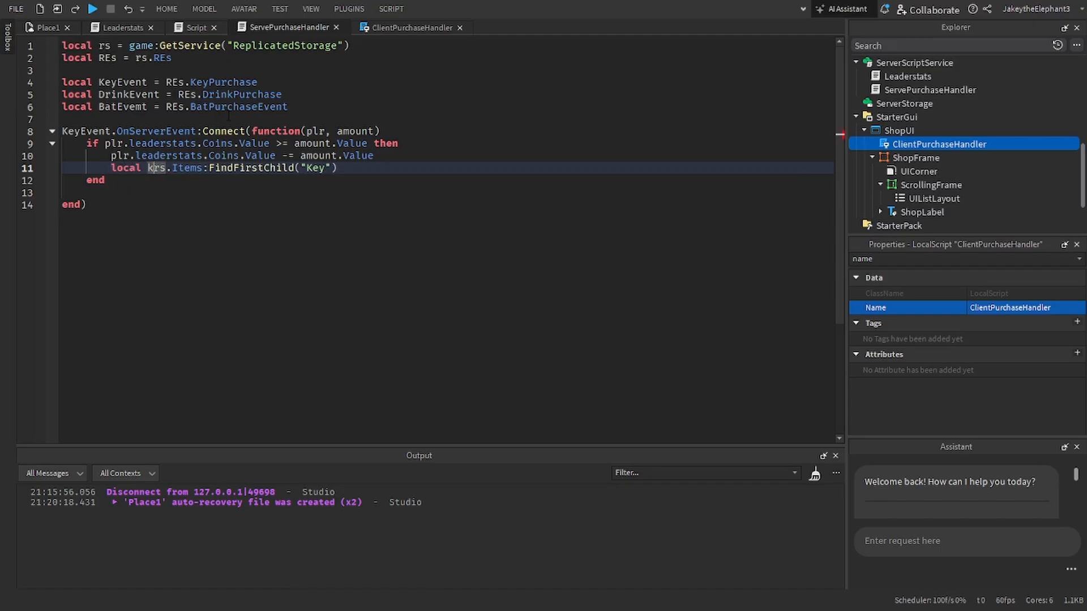
# Step: Rename the key variable to keyClone and append :Clone() to its FindFirstChild("Key") call
pyautogui.tripleClick(235, 173)
pyautogui.click(378, 169)
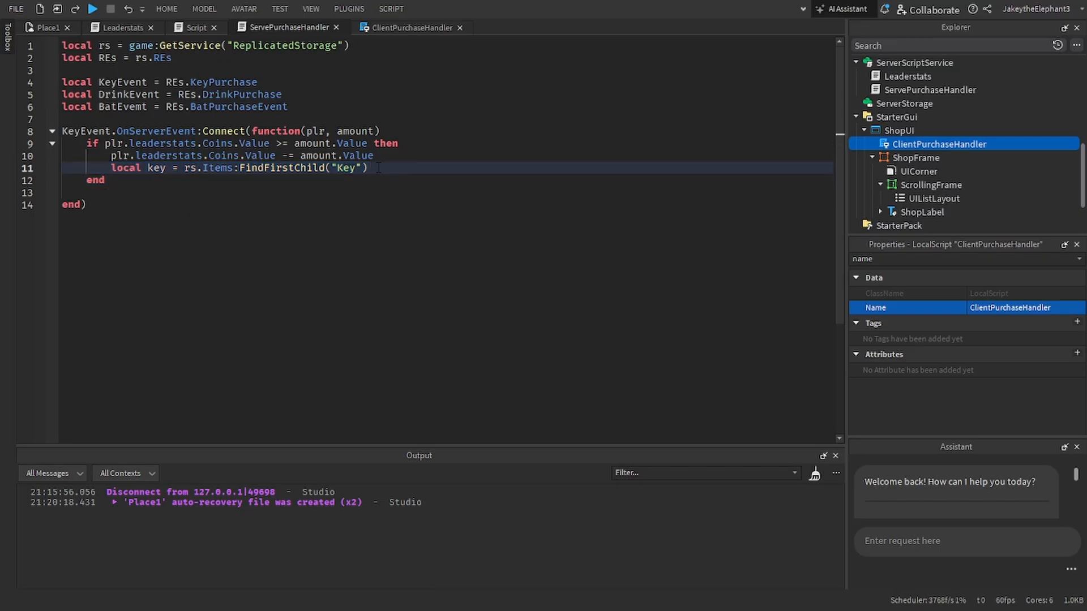
pyautogui.press('Return')
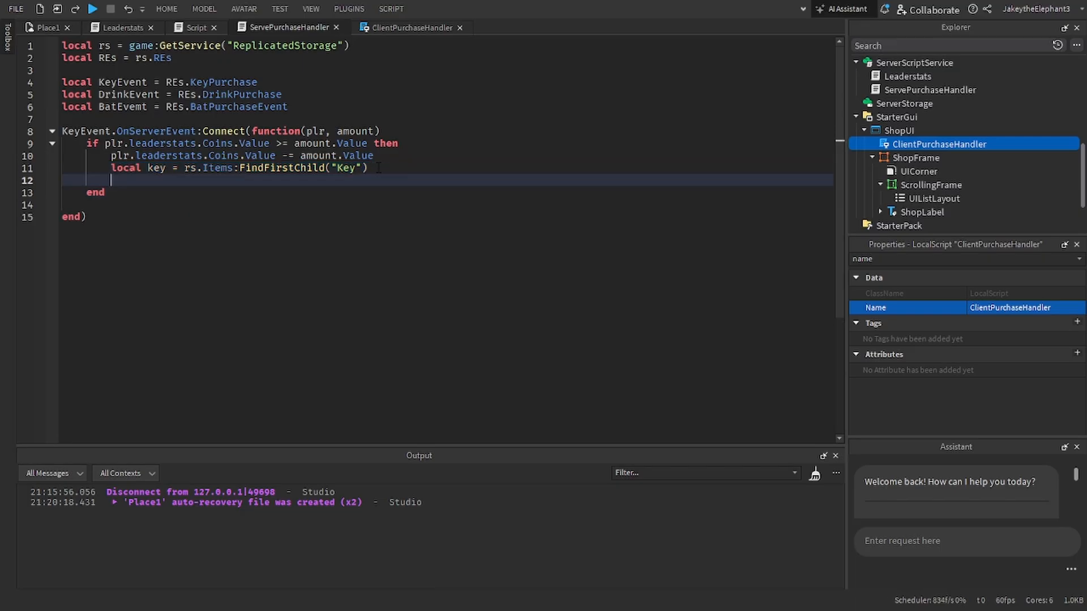
pyautogui.click(378, 168)
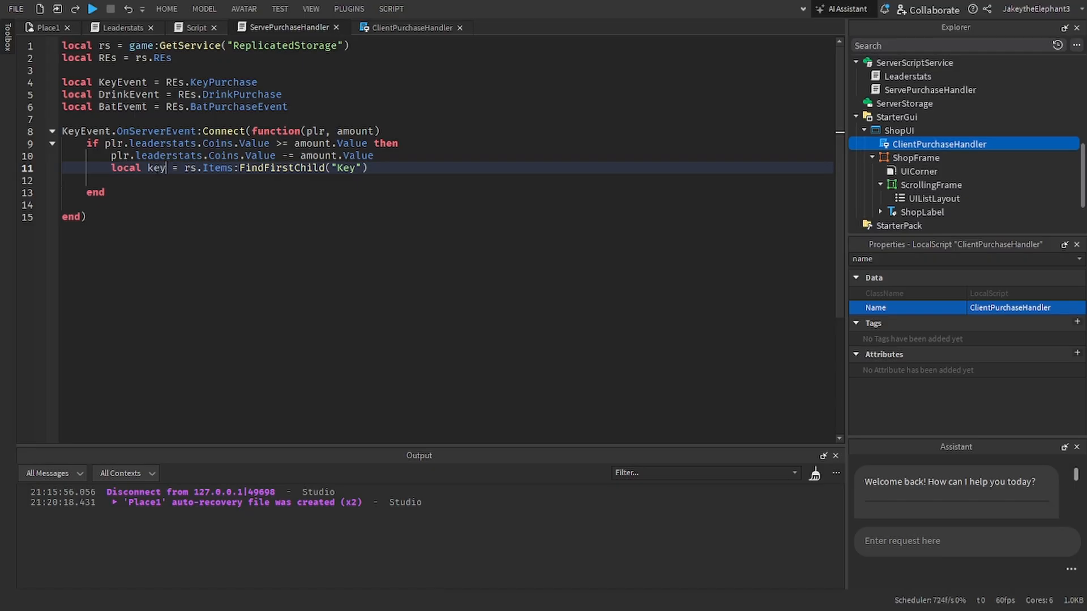
pyautogui.write('Clone')
pyautogui.click(442, 166)
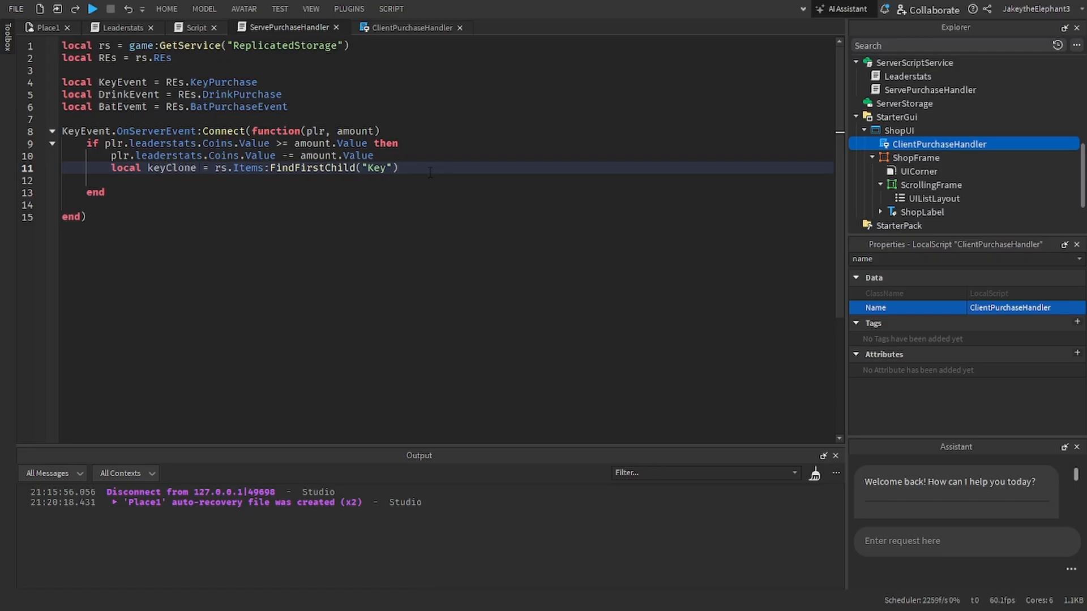
pyautogui.write(':Clone()')
pyautogui.press('Return')
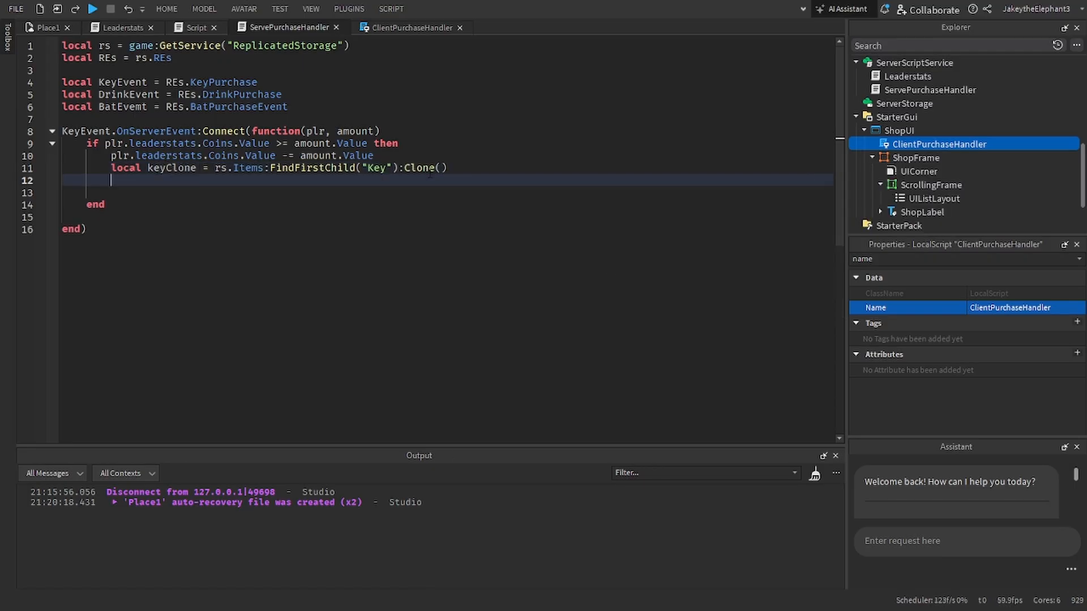
# Step: Parent the cloned key to the player's backpack with keyClone.Parent = plr.Backpack
pyautogui.write('KeyEvent')
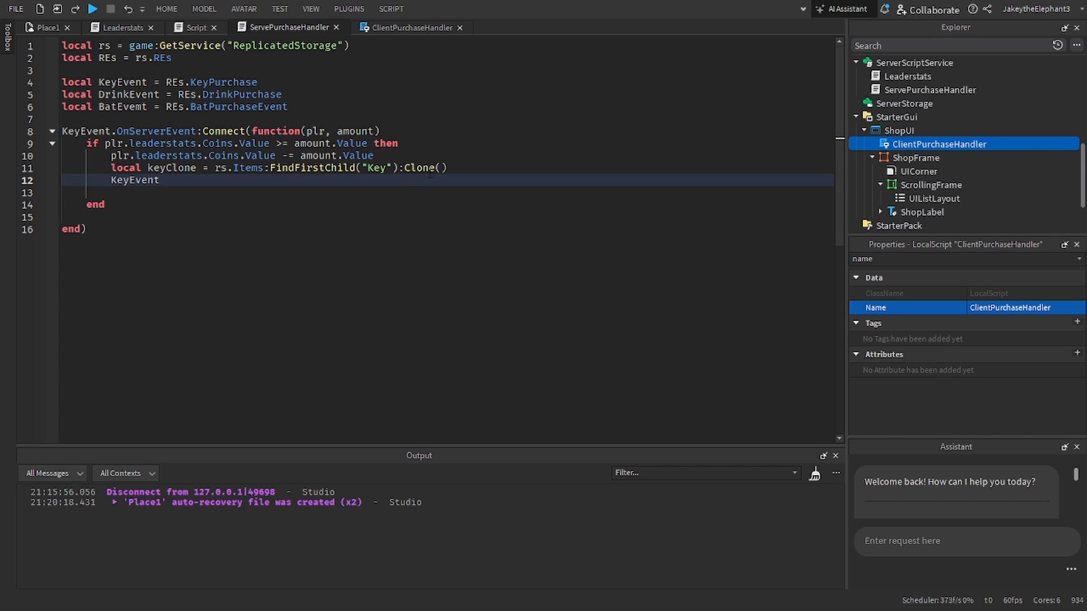
pyautogui.press('BackSpace')
pyautogui.press('BackSpace')
pyautogui.press('BackSpace')
pyautogui.press('BackSpace')
pyautogui.press('BackSpace')
pyautogui.press('BackSpace')
pyautogui.press('BackSpace')
pyautogui.press('BackSpace')
pyautogui.write('keyClone.')
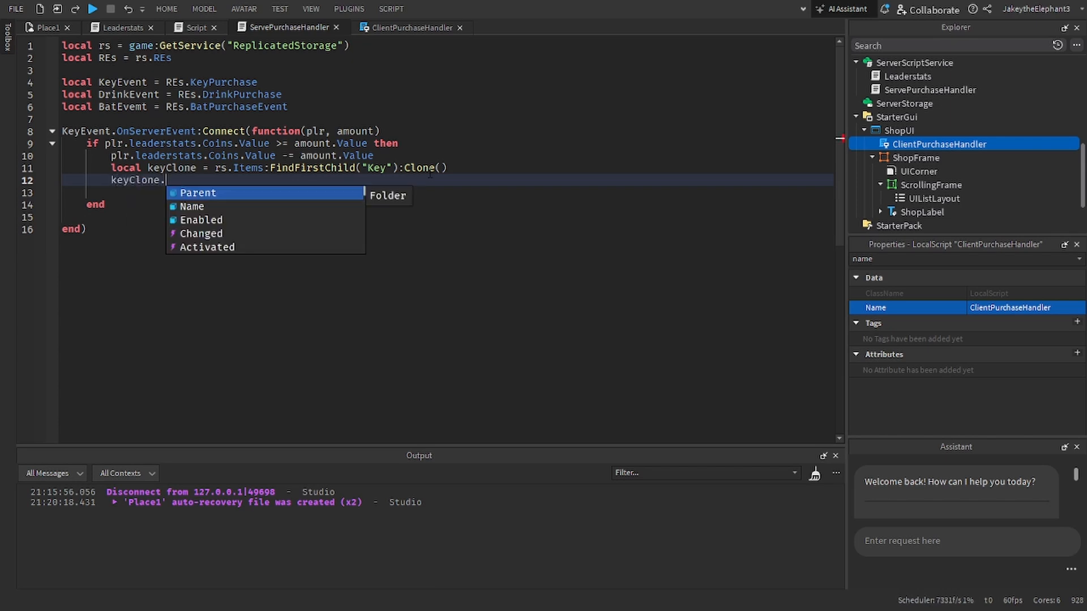
pyautogui.write('Parent = p')
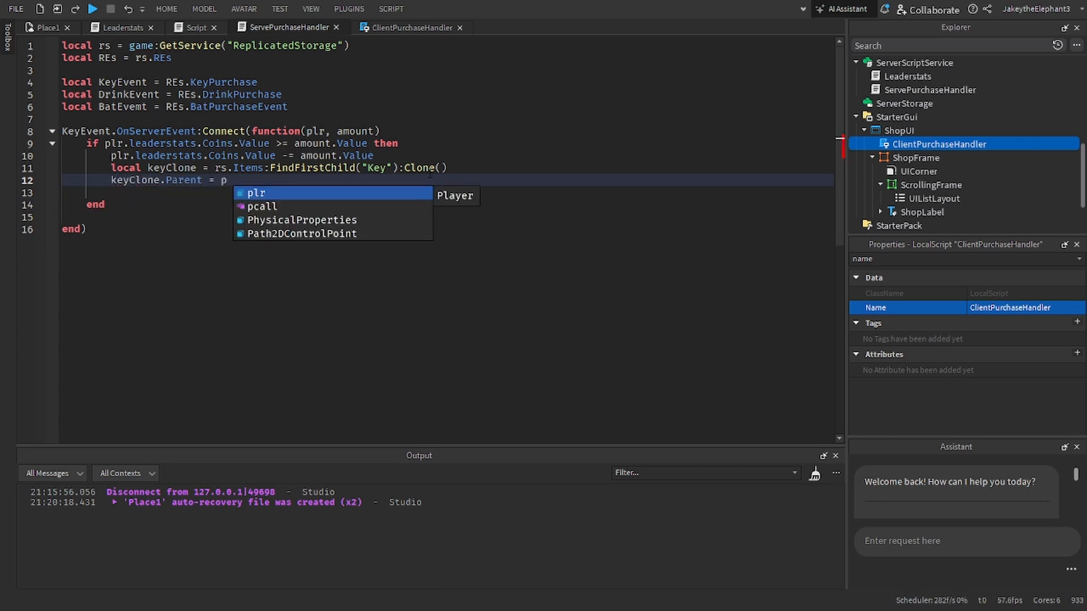
pyautogui.write('lr.Backpack')
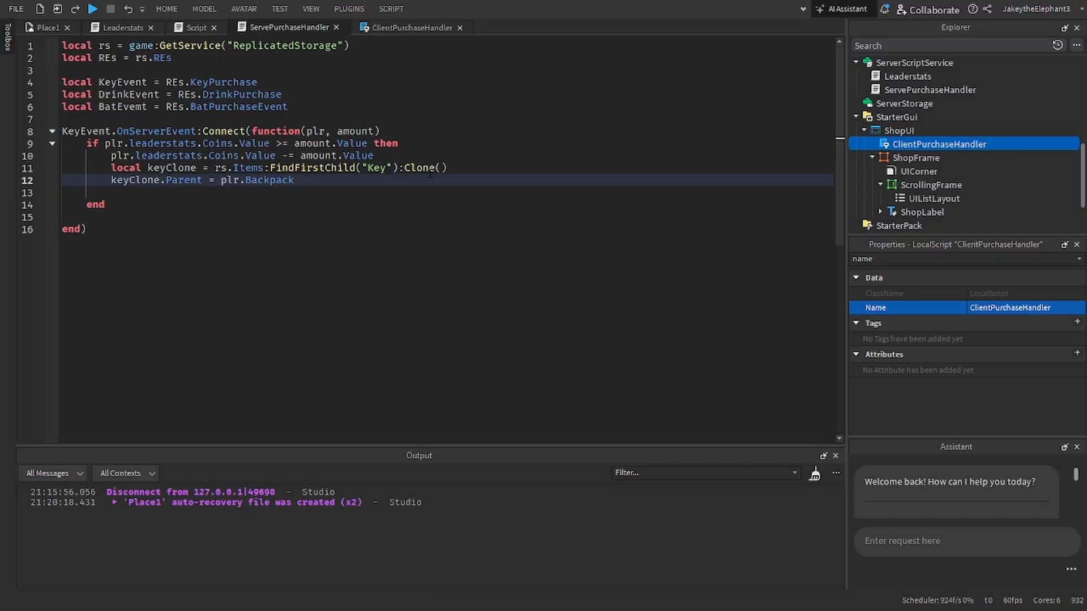
# Step: Remove the blank lines before the if block's end and before the KeyEvent handler's closing end
pyautogui.click(214, 192)
pyautogui.press('BackSpace')
pyautogui.press('BackSpace')
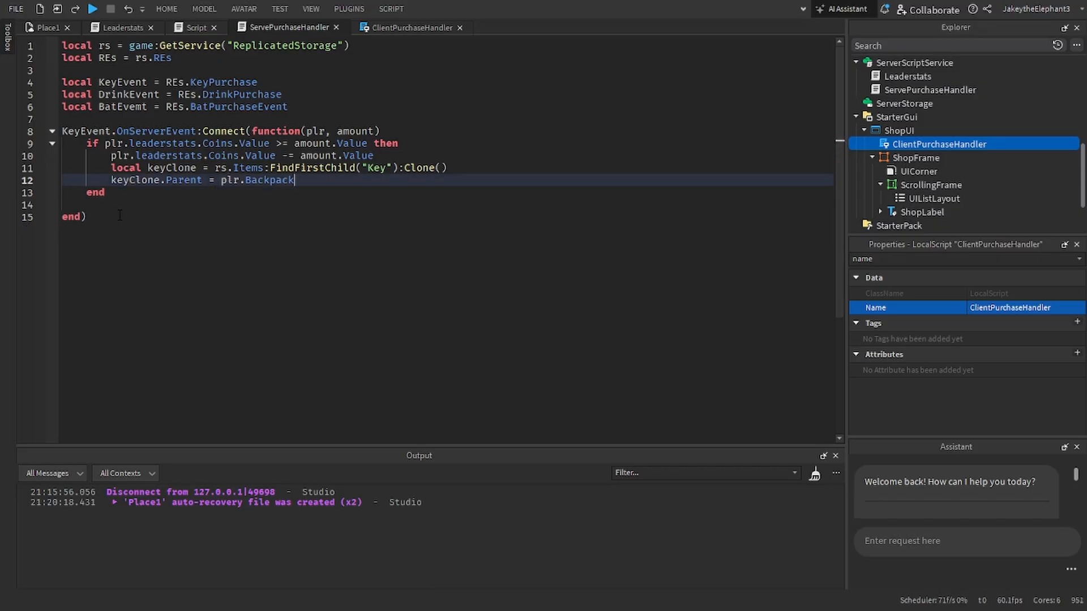
pyautogui.click(107, 202)
pyautogui.press('BackSpace')
pyautogui.moveTo(105, 206); pyautogui.dragTo(62, 131)
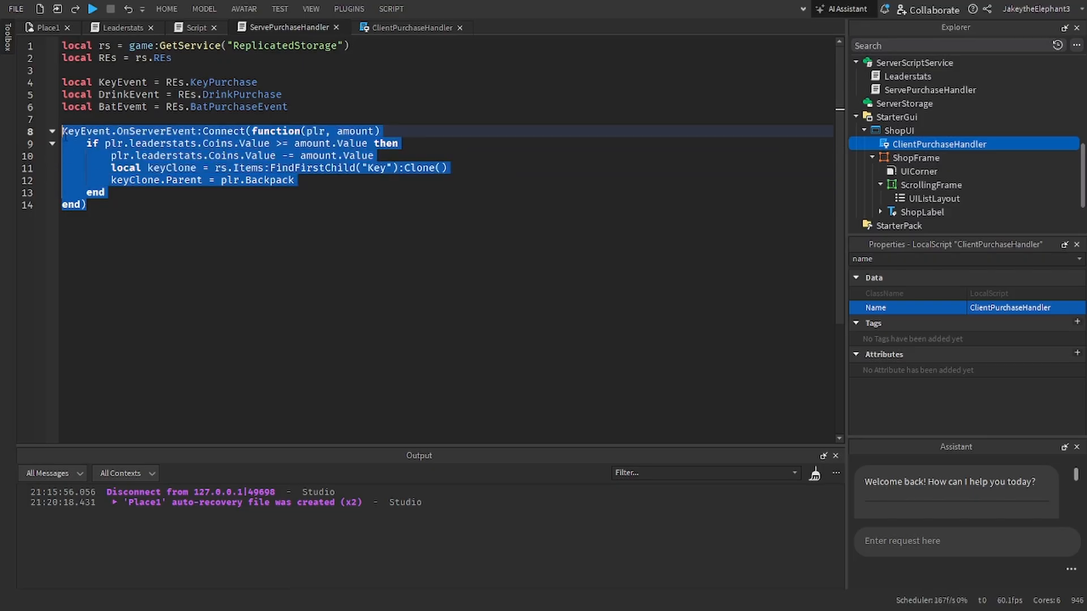
pyautogui.click(105, 203)
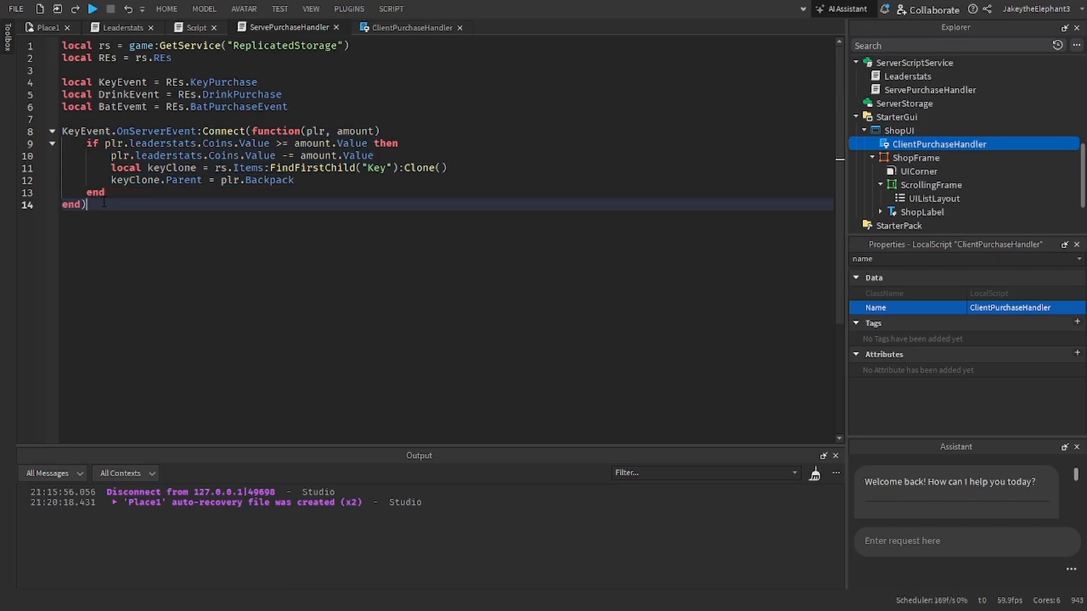
pyautogui.press('Return')
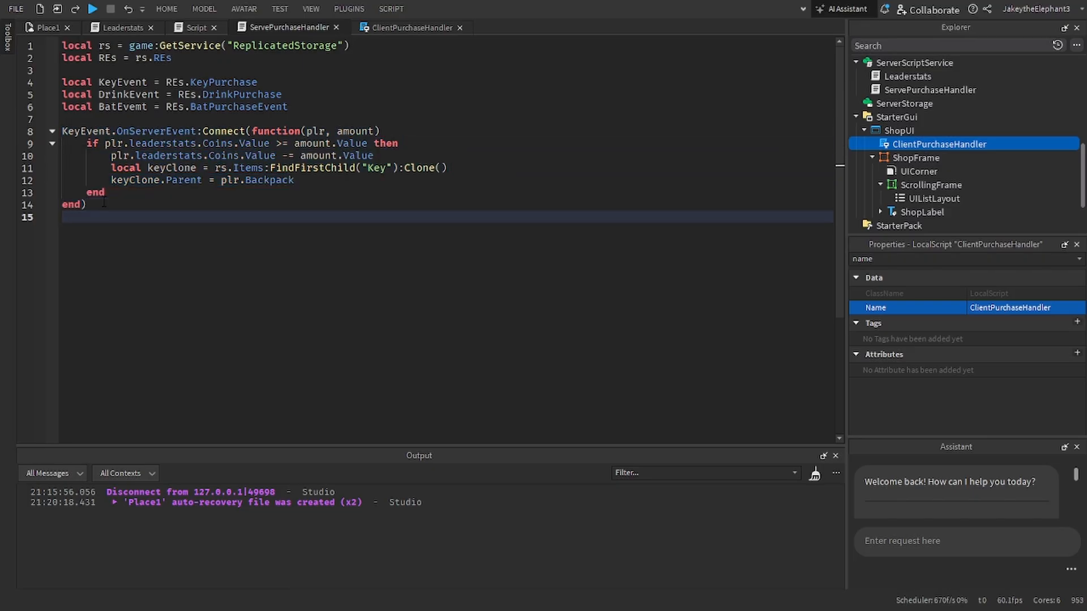
pyautogui.press('BackSpace')
# Step: Define an empty local function ItemPurchase() between the event variables and the KeyEvent handler
pyautogui.click(283, 118)
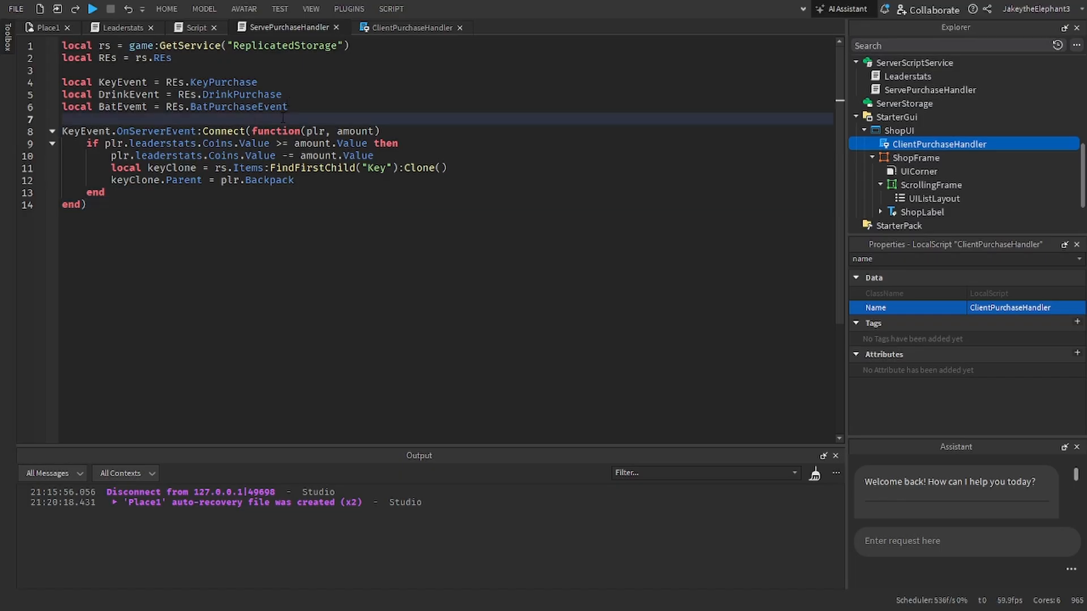
pyautogui.press('Return')
pyautogui.press('Return')
pyautogui.press('Up')
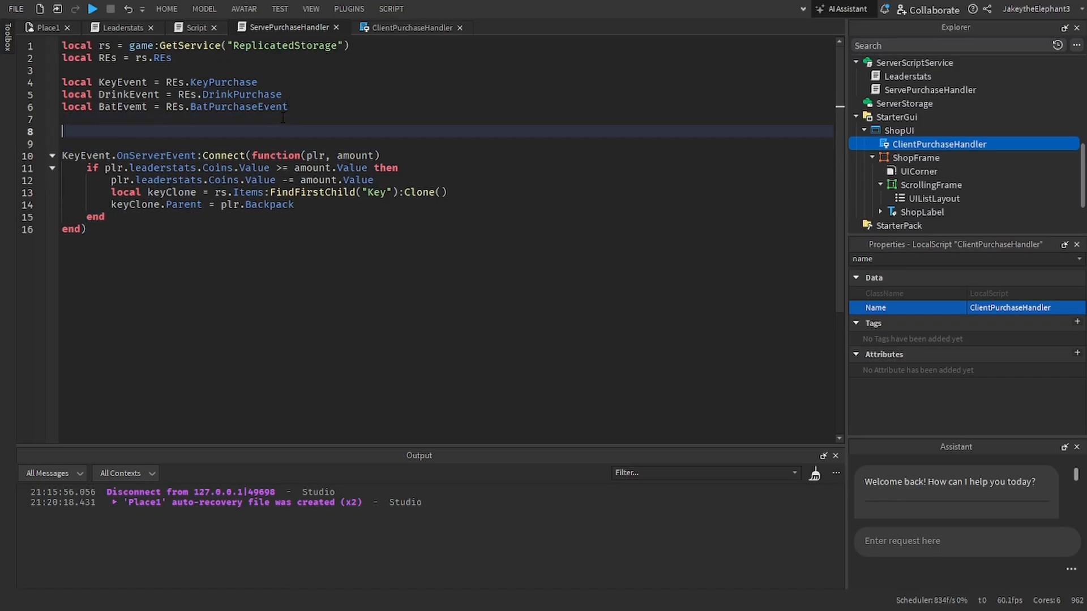
pyautogui.write('local f')
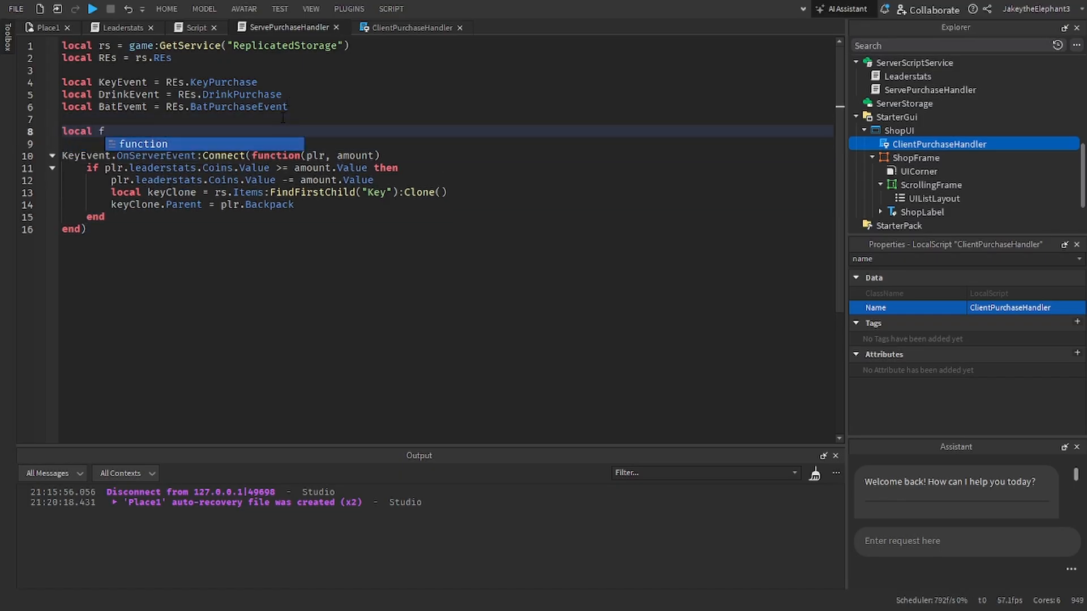
pyautogui.press('Tab')
pyautogui.write('I')
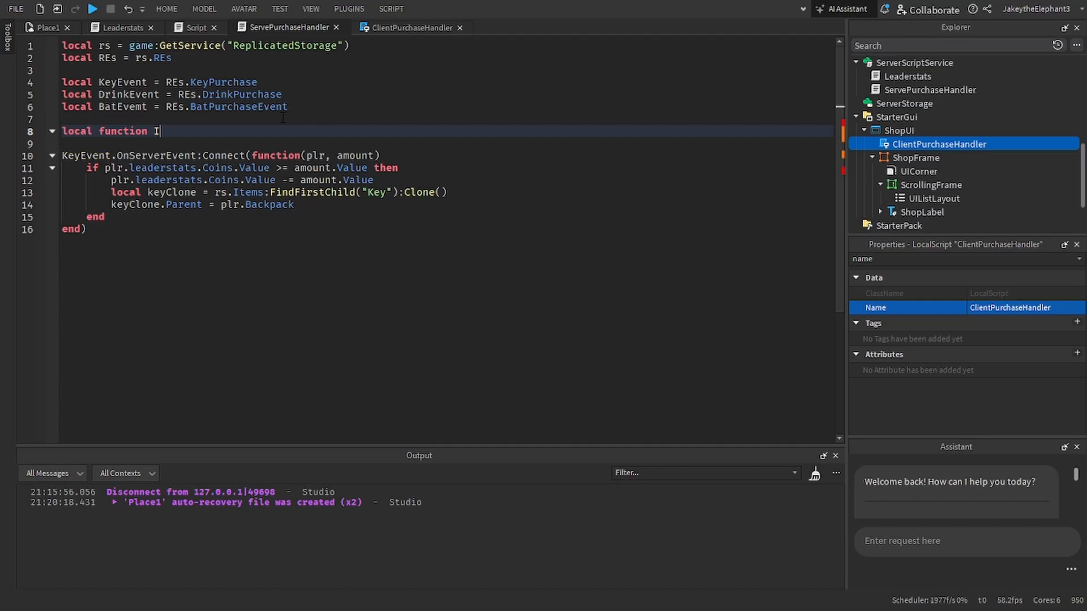
pyautogui.write('temPurchase')
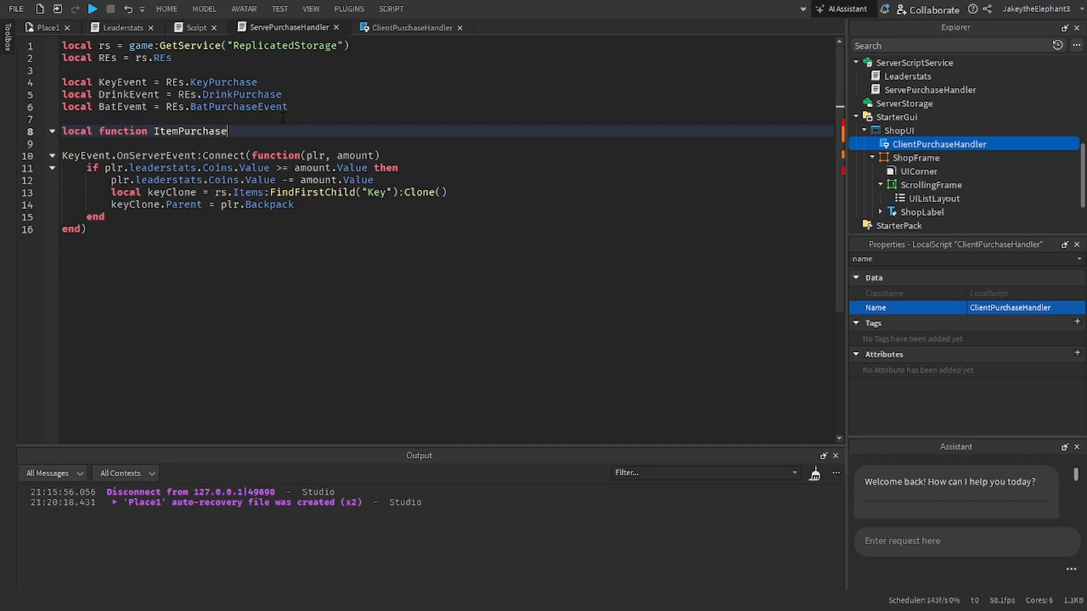
pyautogui.write('()')
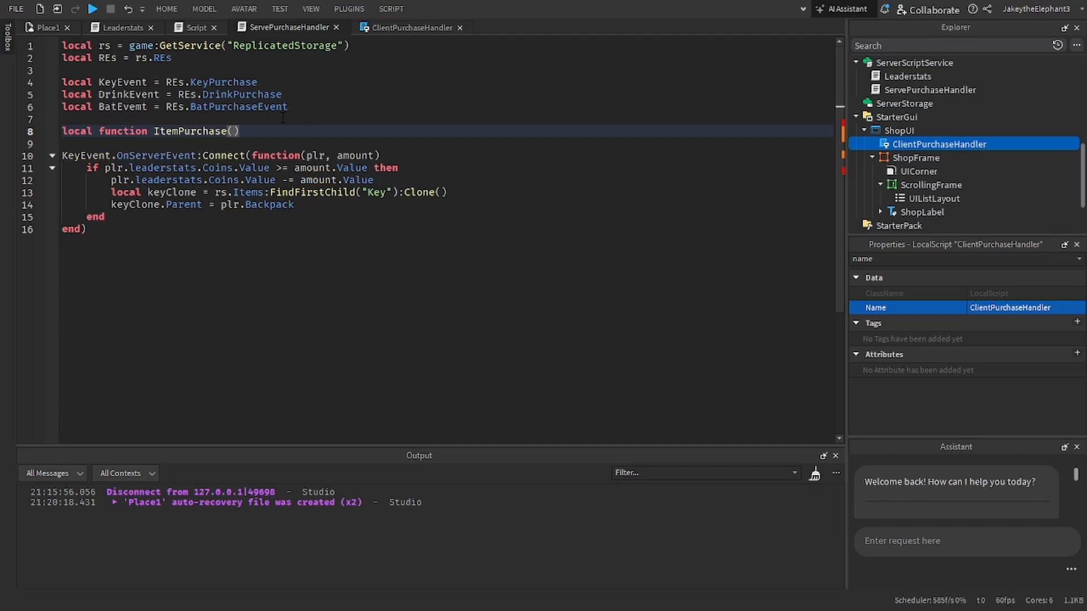
pyautogui.press('Return')
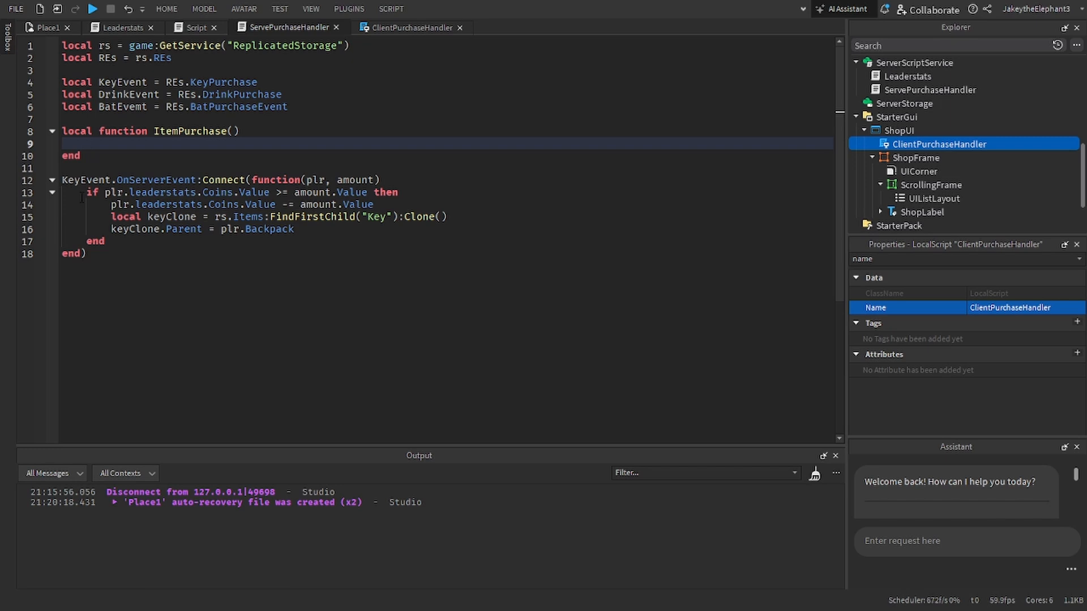
# Step: Copy the if block from the KeyEvent handler into the body of the ItemPurchase function
pyautogui.moveTo(82, 197); pyautogui.dragTo(105, 241)
pyautogui.hotkey('ctrl', 'c')
pyautogui.click(168, 148)
pyautogui.hotkey('ctrl', 'v')
# Step: Give the ItemPurchase function the parameters plr, amount and item
pyautogui.write('plr)')
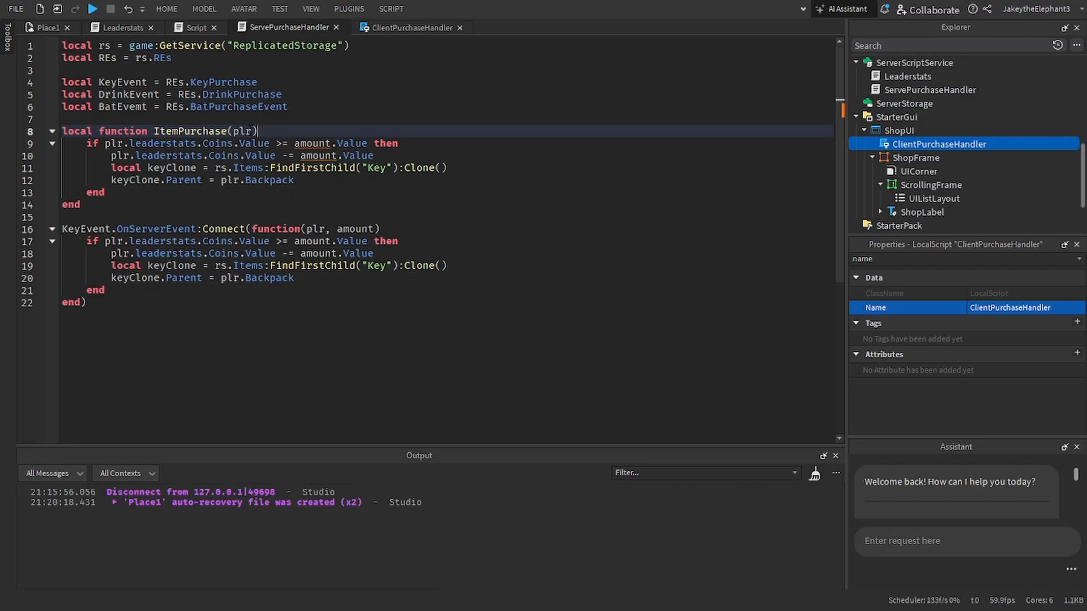
pyautogui.press('Left')
pyautogui.write(', amount')
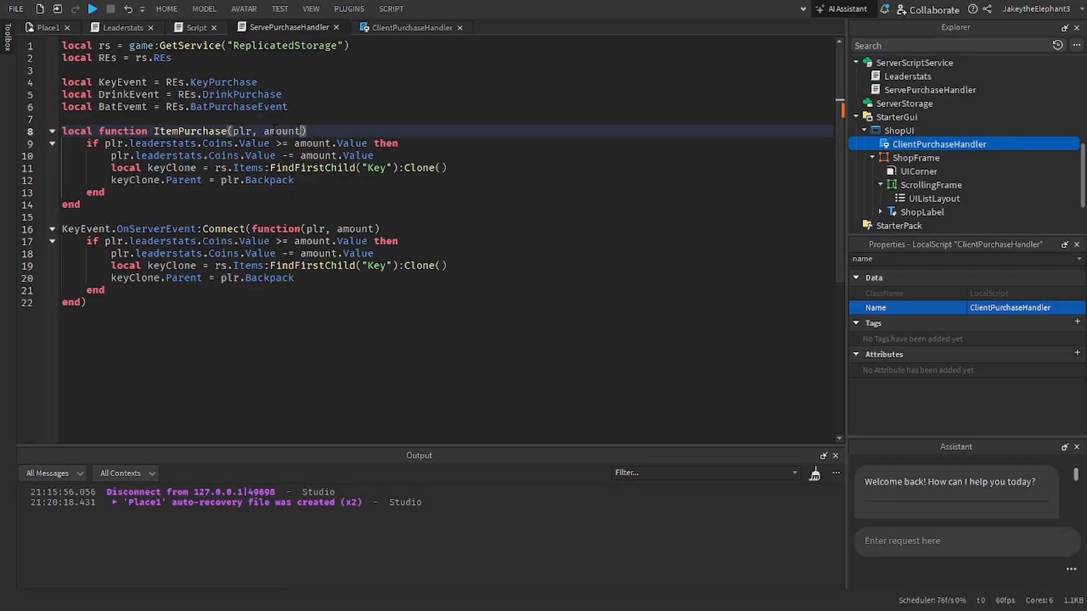
pyautogui.write(', item')
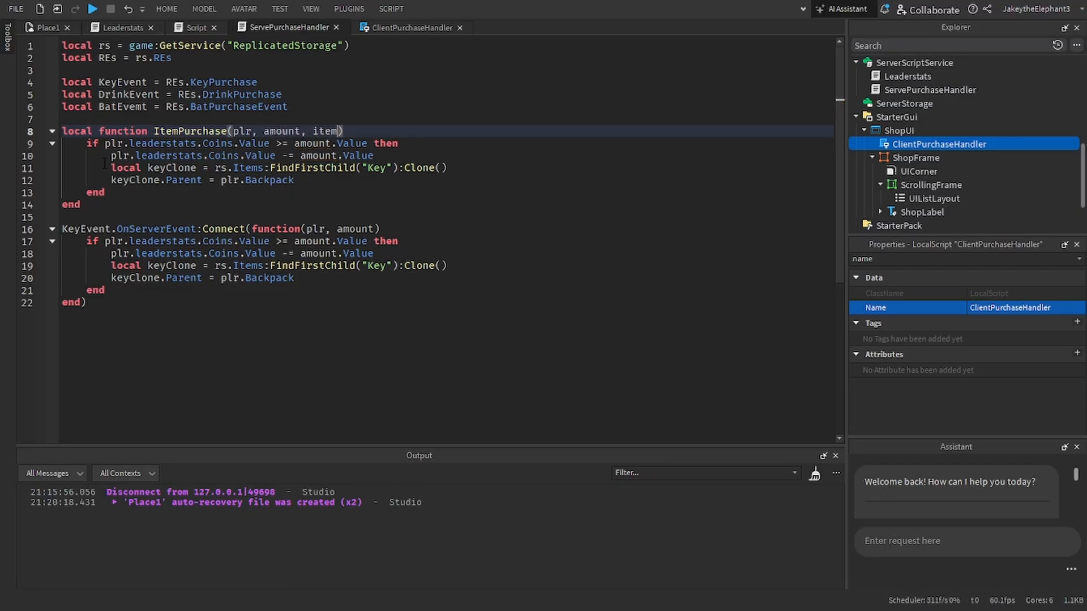
# Step: Replace the if block in the KeyEvent handler with the call ItemPurchase(plr, amount, "Key")
pyautogui.moveTo(90, 242); pyautogui.dragTo(105, 290)
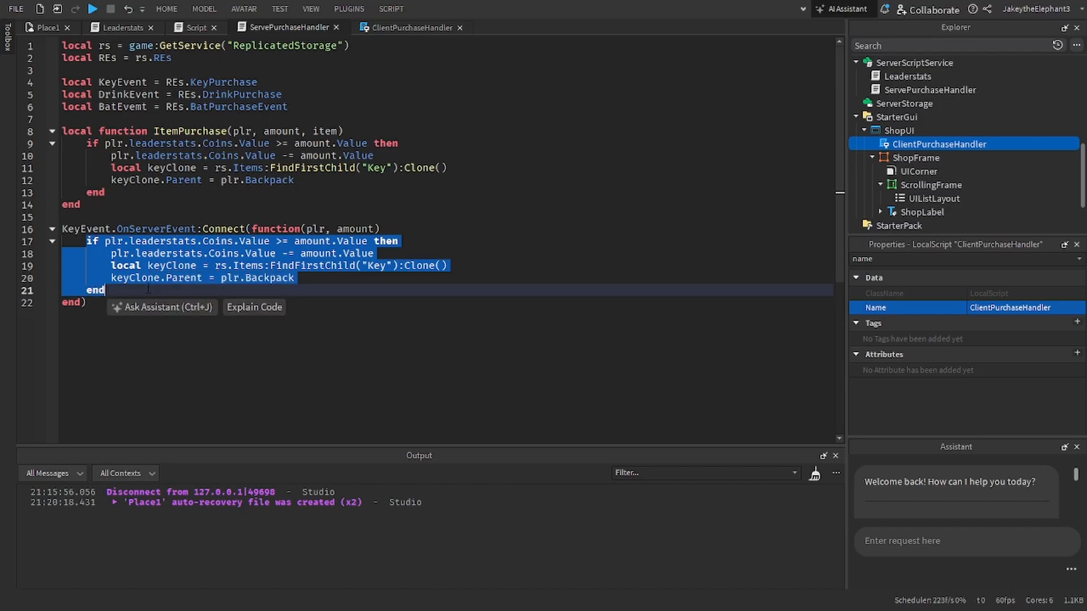
pyautogui.press('BackSpace')
pyautogui.write('ItemPurchase(p')
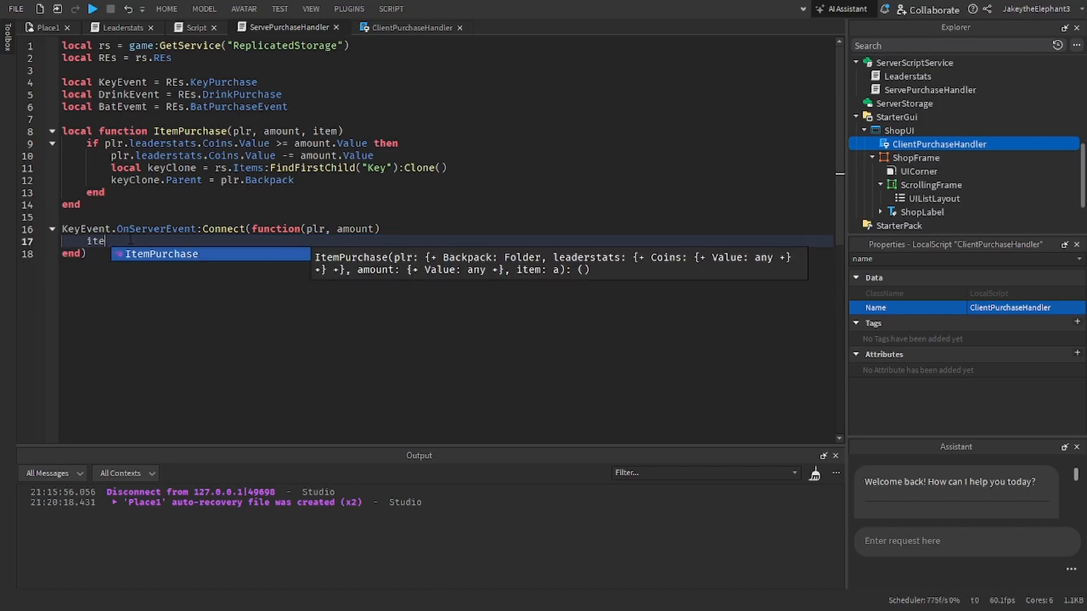
pyautogui.write('lr, ')
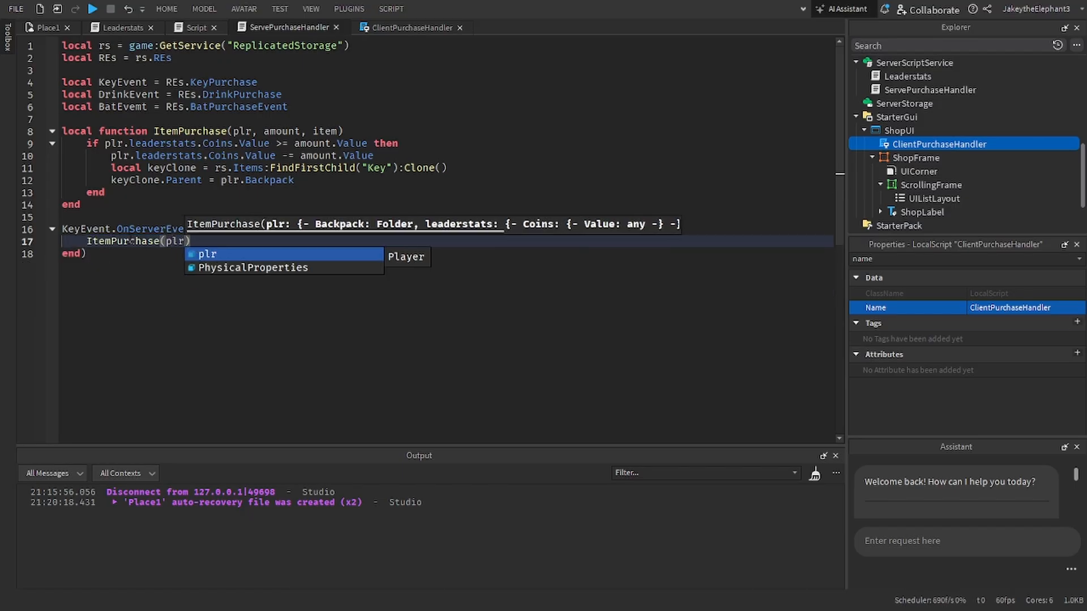
pyautogui.write('amount.Val')
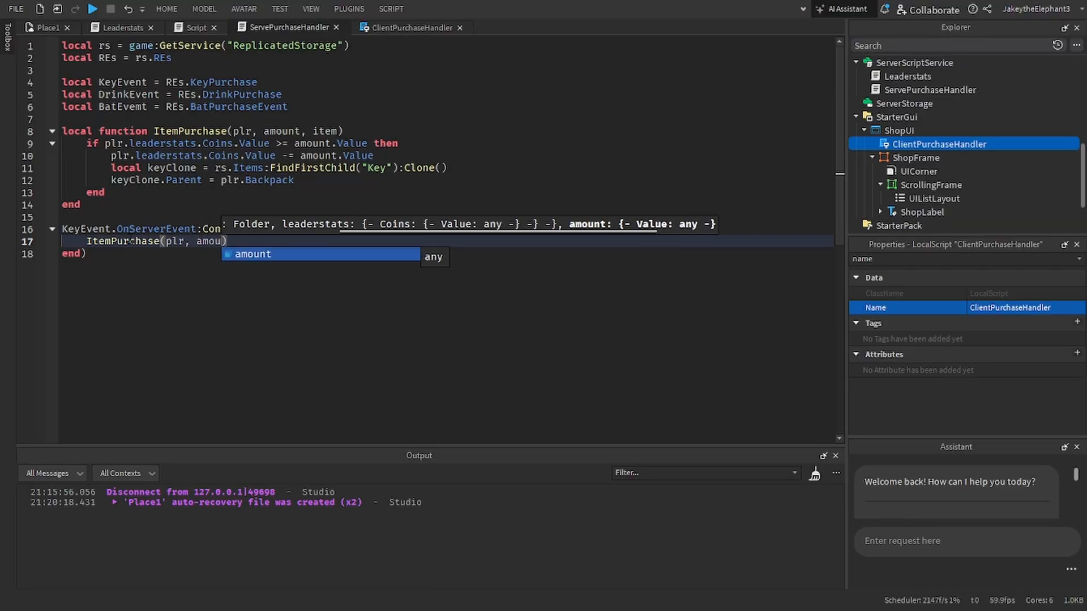
pyautogui.press('BackSpace')
pyautogui.press('BackSpace')
pyautogui.press('BackSpace')
pyautogui.press('BackSpace')
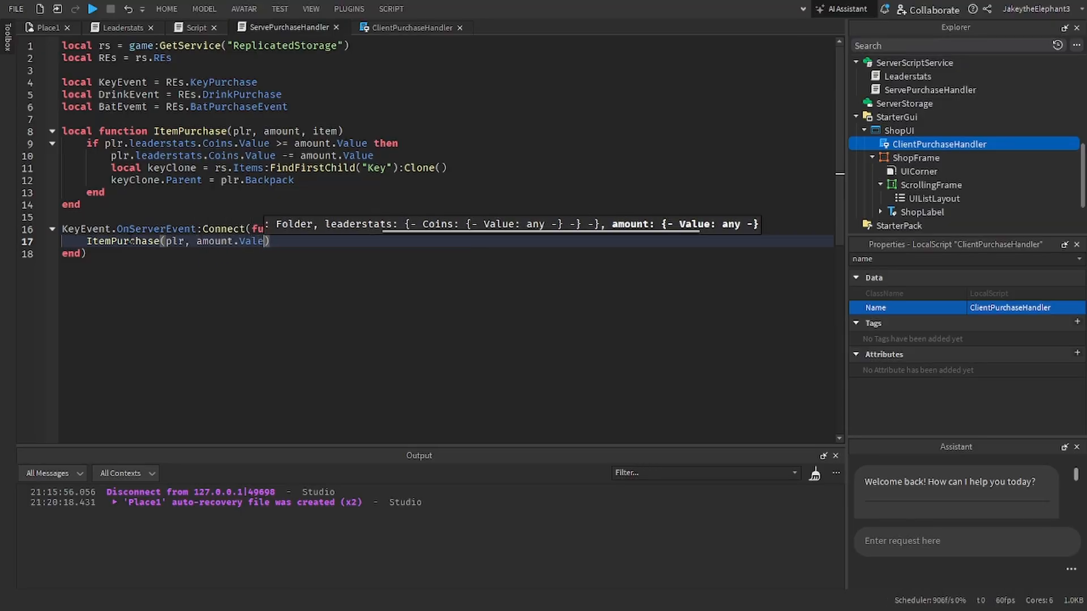
pyautogui.write(', ')
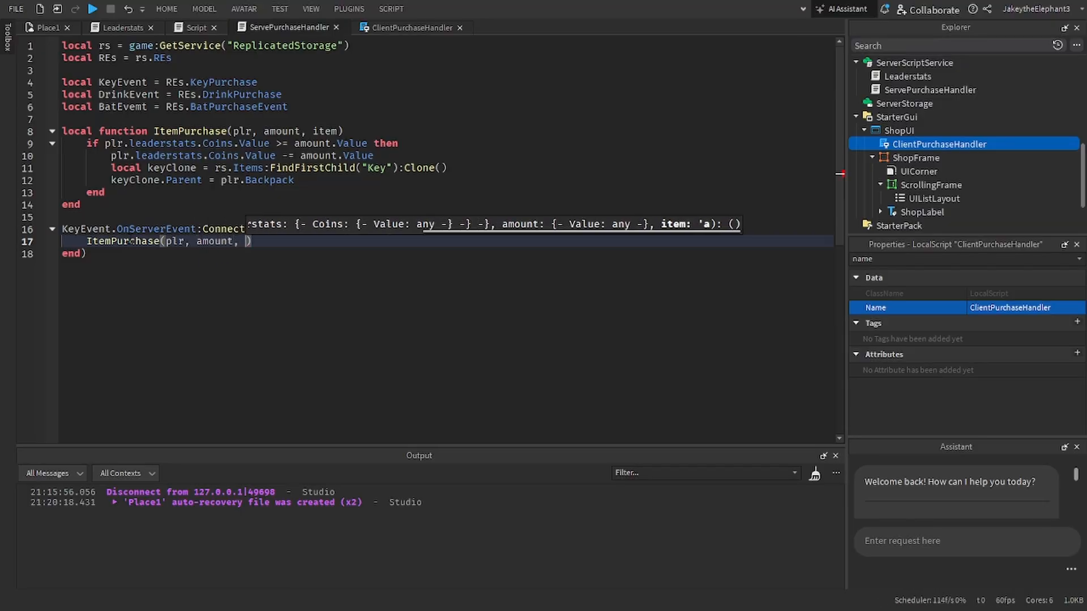
pyautogui.write('"Key')
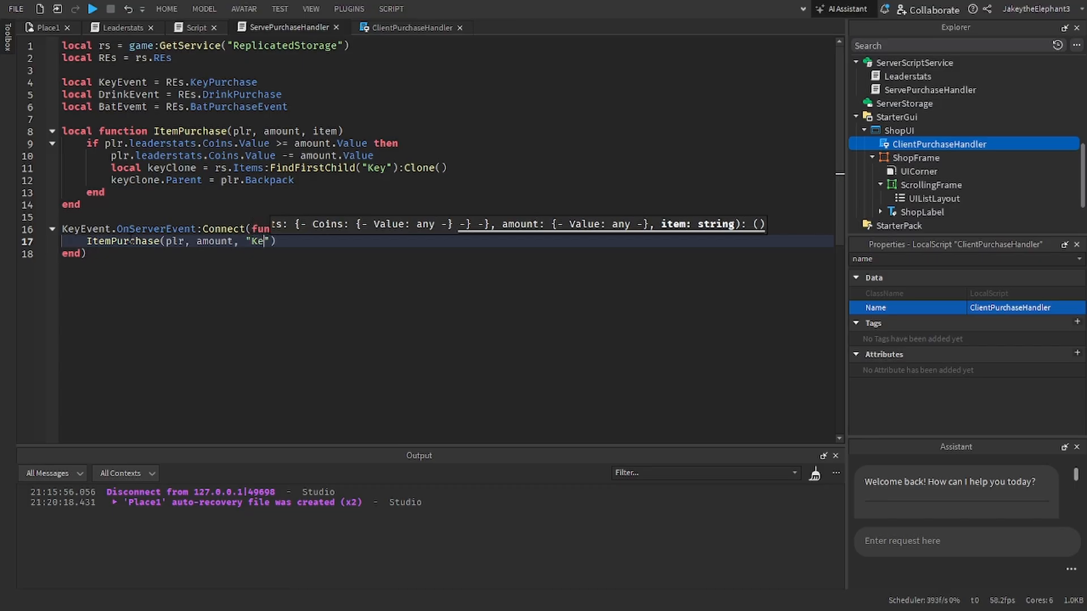
# Step: In ItemPurchase, rename the local variable declared as keyClone to clone and make FindFirstChild use item instead of "Key"
pyautogui.click(107, 192)
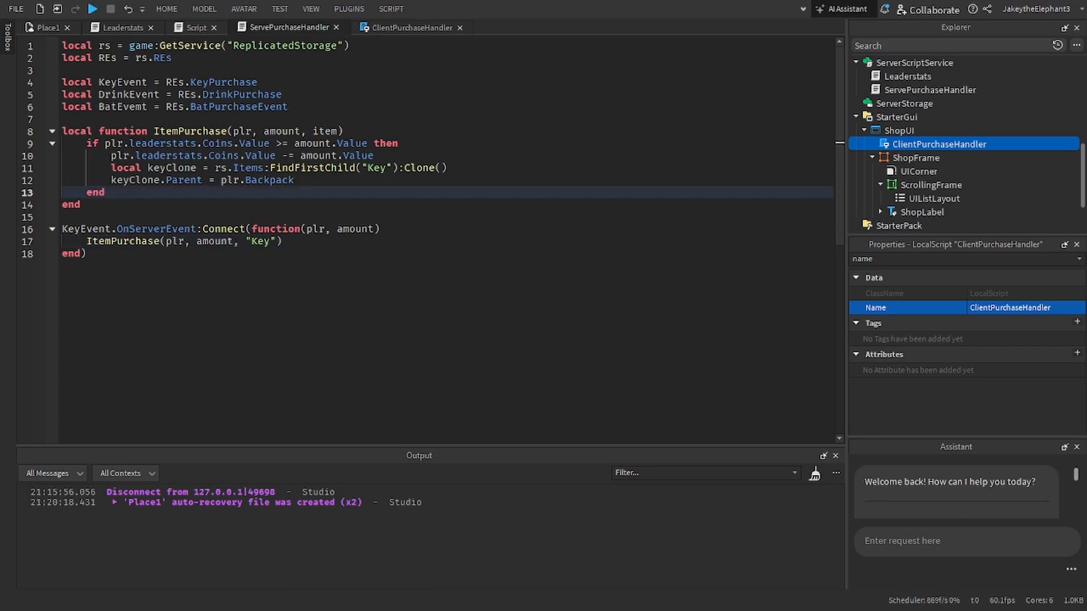
pyautogui.doubleClick(172, 168)
pyautogui.write('clone')
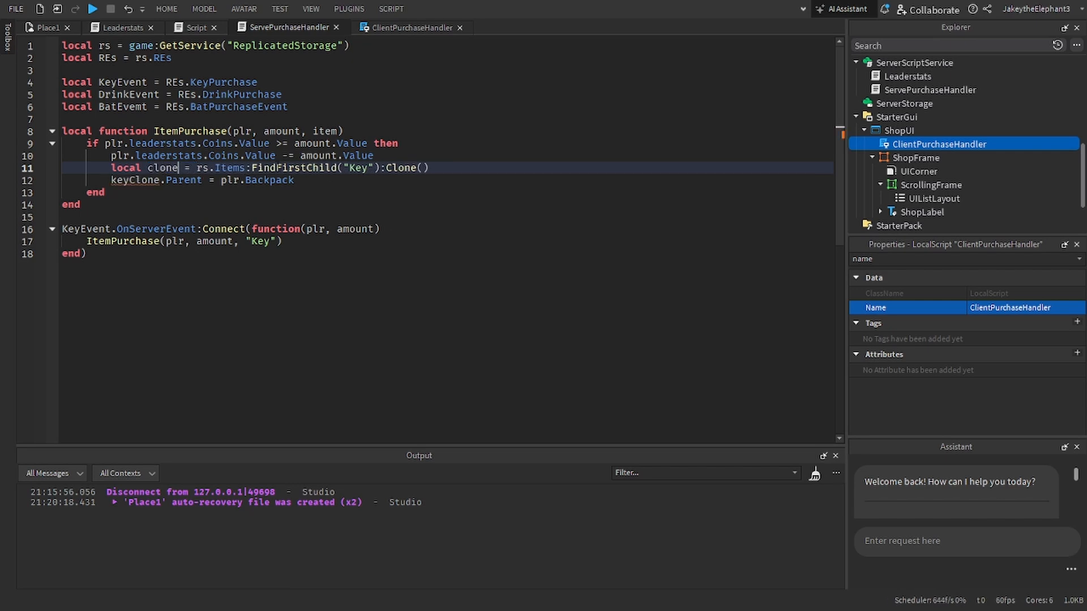
pyautogui.click(374, 168)
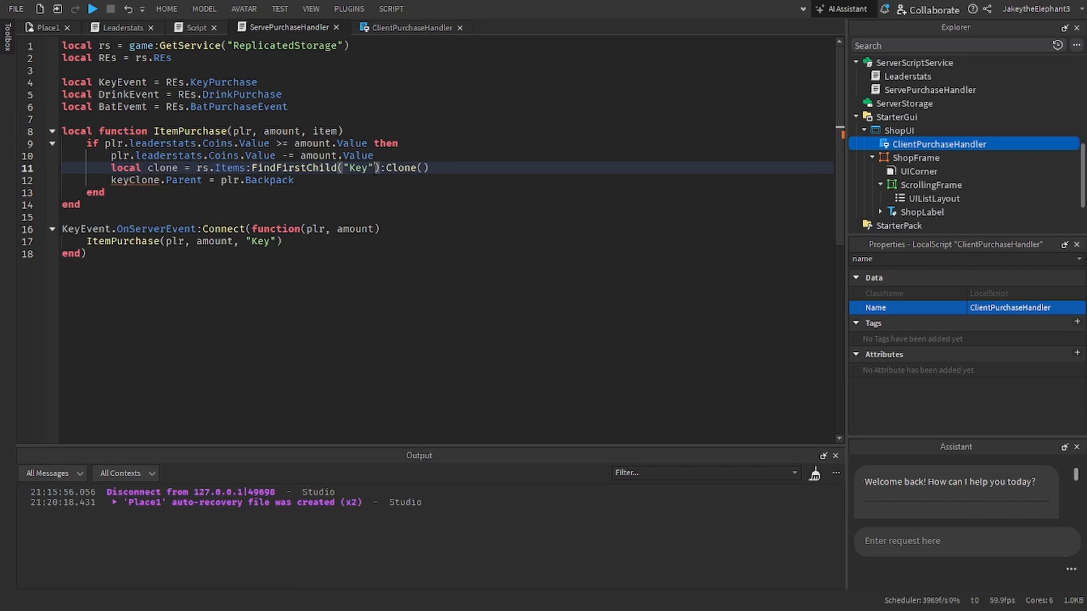
pyautogui.press('BackSpace')
pyautogui.press('BackSpace')
pyautogui.press('BackSpace')
pyautogui.press('BackSpace')
pyautogui.press('BackSpace')
pyautogui.write('item')
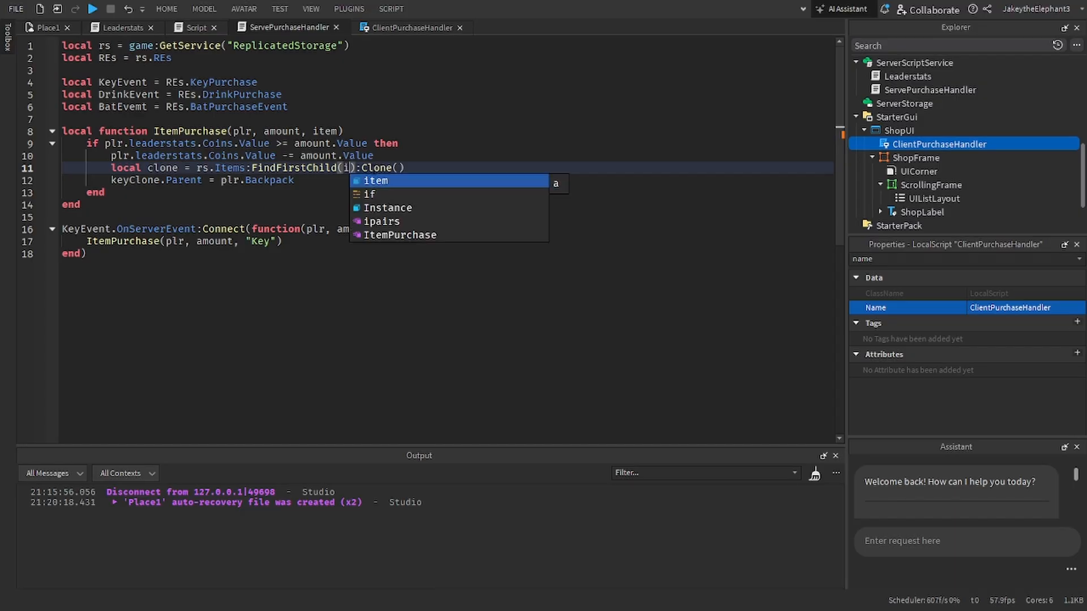
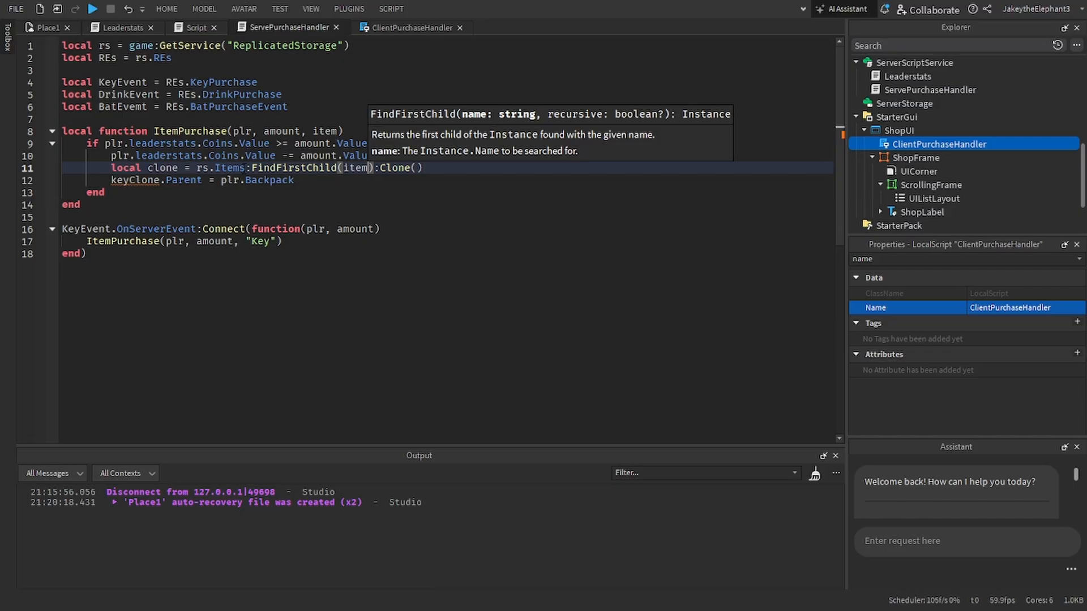
# Step: In ItemPurchase, change keyClone to clone in the line that parents it to plr.Backpack
pyautogui.doubleClick(417, 168)
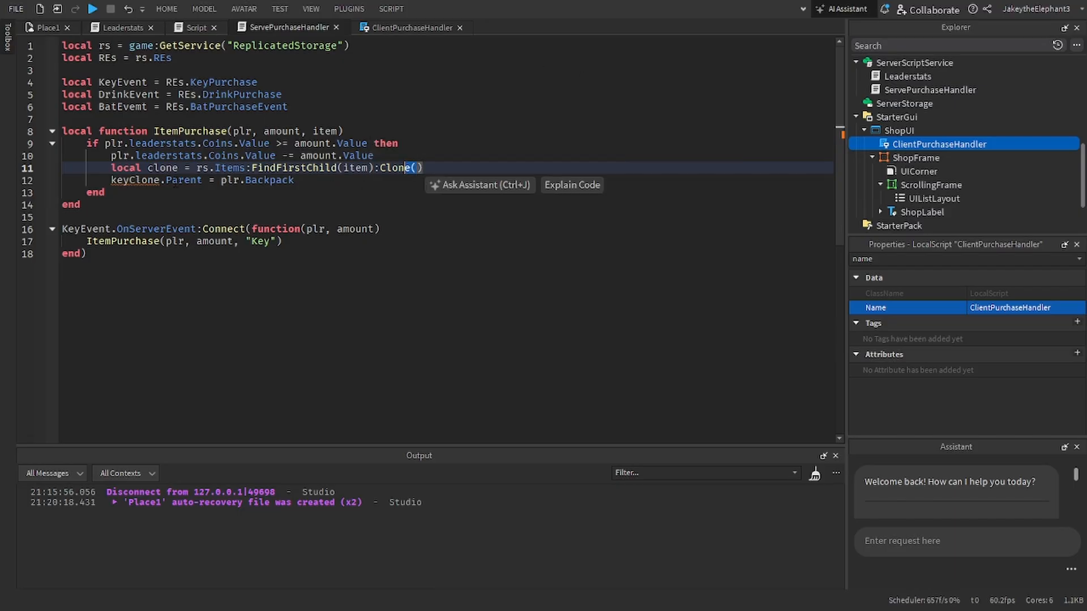
pyautogui.doubleClick(149, 181)
pyautogui.write('clone')
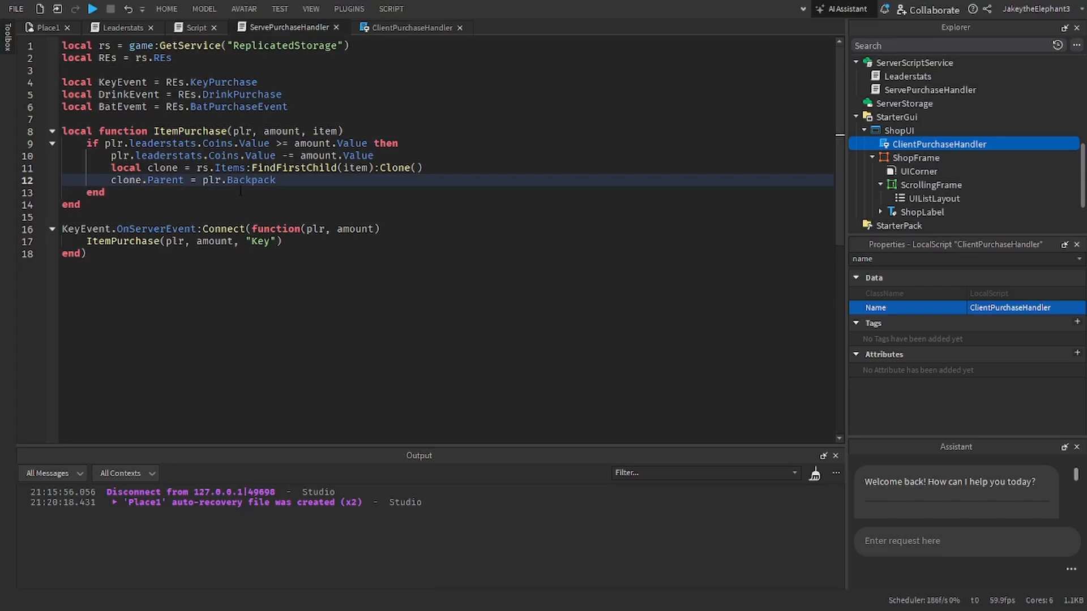
# Step: Duplicate the whole KeyEvent.OnServerEvent handler twice below the original
pyautogui.moveTo(113, 253); pyautogui.dragTo(62, 229)
pyautogui.hotkey('ctrl', 'c')
pyautogui.click(108, 254)
pyautogui.press('Return')
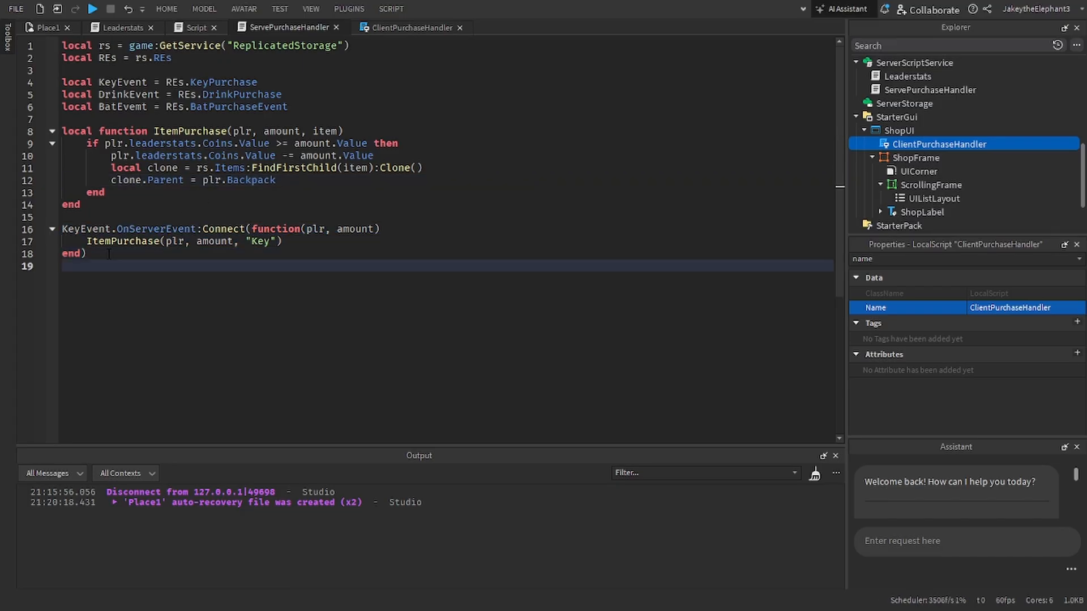
pyautogui.hotkey('ctrl', 'v')
pyautogui.press('Return')
pyautogui.hotkey('ctrl', 'v')
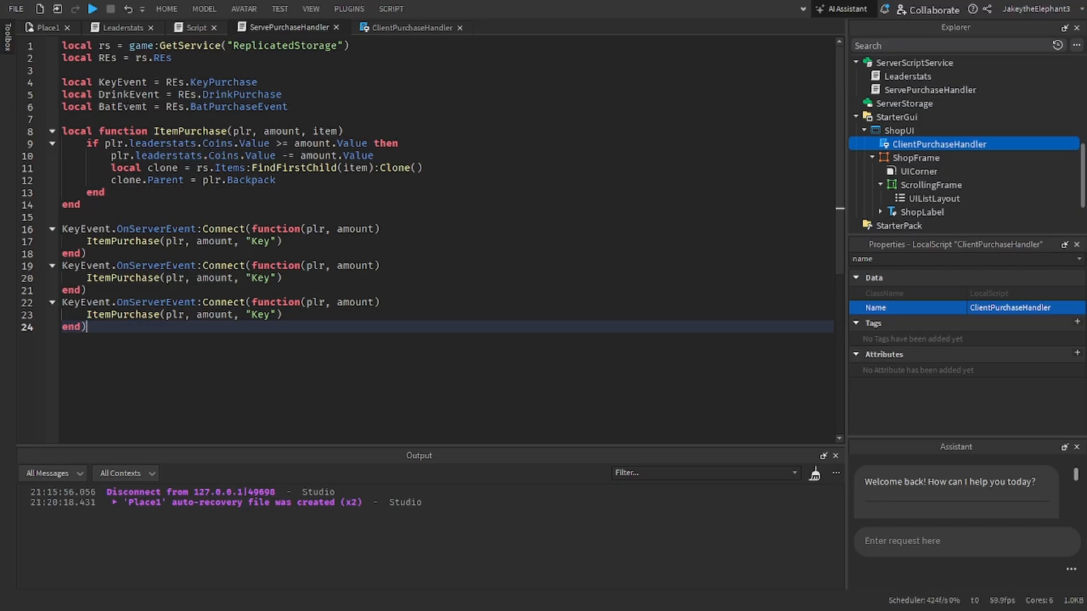
# Step: Change the first duplicated handler to use DrinkEvent and pass "BloxyCola" to ItemPurchase
pyautogui.doubleClick(133, 98)
pyautogui.hotkey('ctrl', 'c')
pyautogui.doubleClick(90, 265)
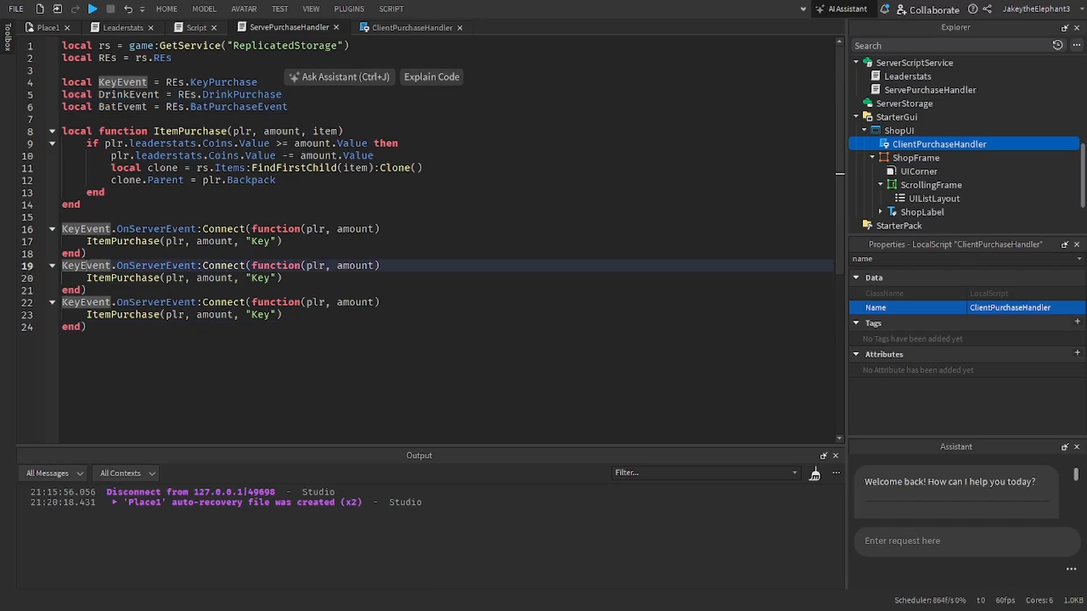
pyautogui.hotkey('ctrl', 'v')
pyautogui.scroll(3, 908, 142)
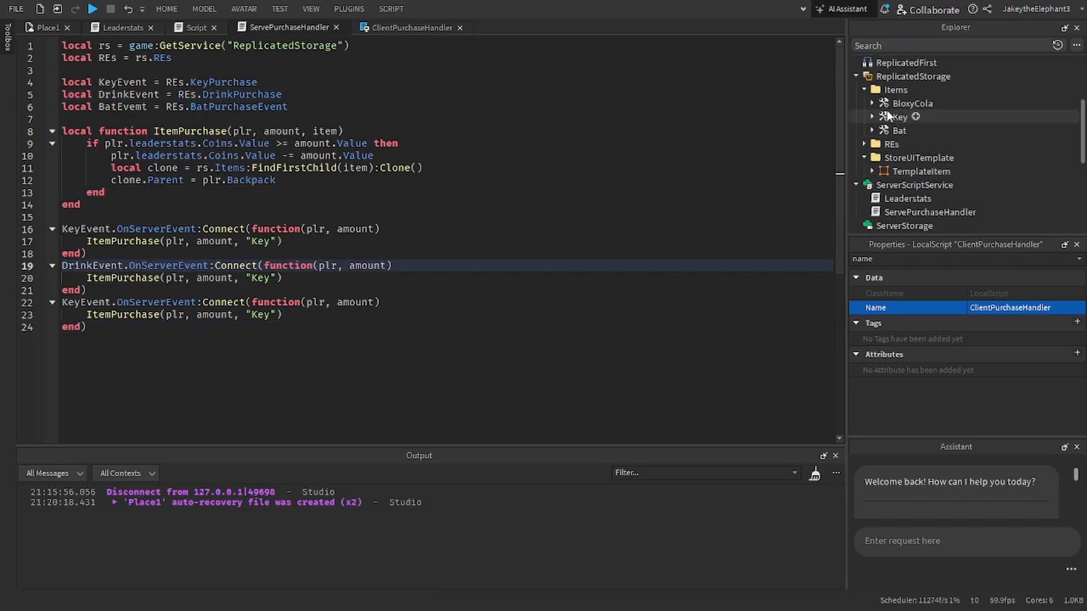
pyautogui.doubleClick(261, 277)
pyautogui.write('BloxyC')
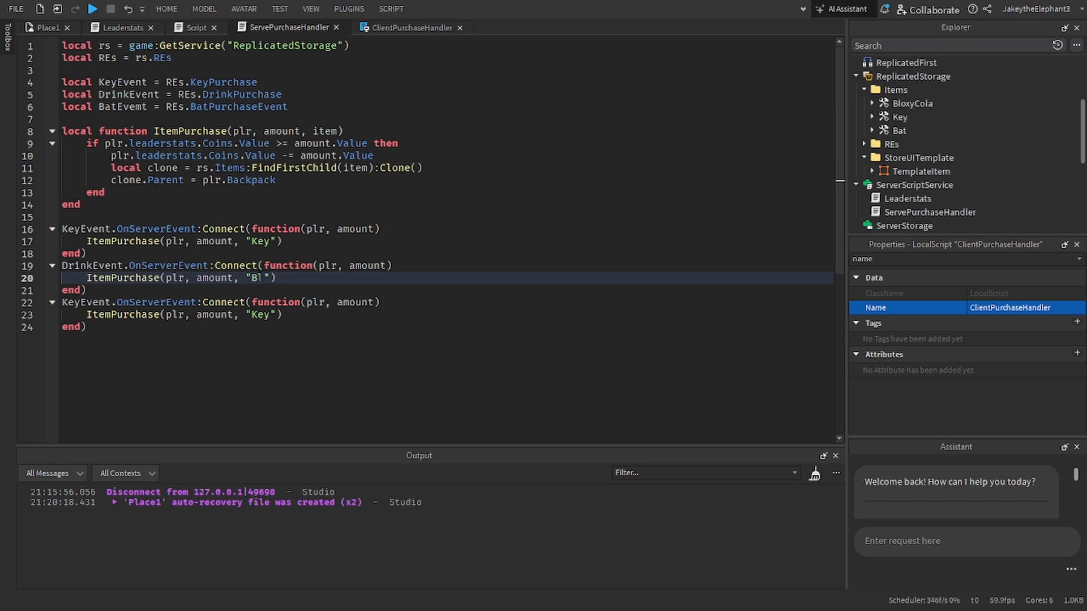
pyautogui.write('ola')
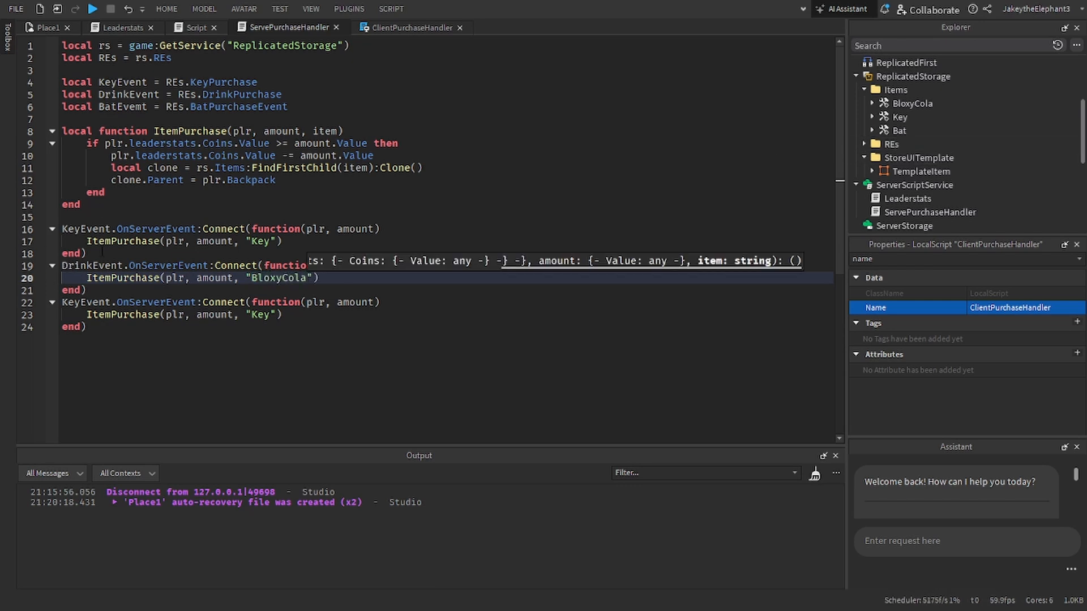
# Step: Change the second duplicated handler to use BatEvemt and pass "Bat" to ItemPurchase
pyautogui.doubleClick(116, 108)
pyautogui.hotkey('ctrl', 'c')
pyautogui.doubleClick(84, 302)
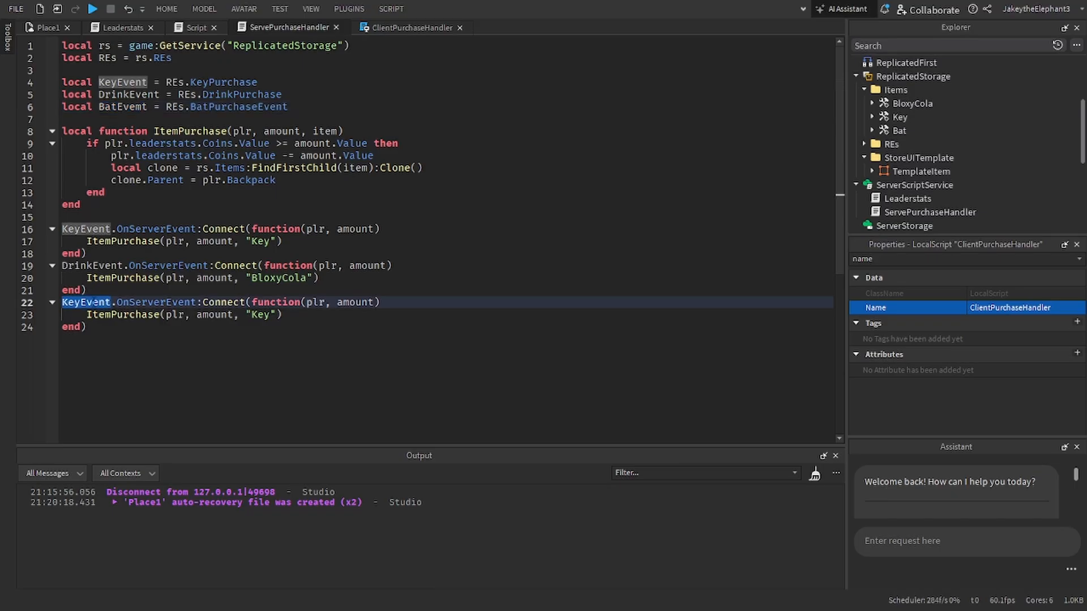
pyautogui.hotkey('ctrl', 'v')
pyautogui.doubleClick(262, 315)
pyautogui.write('Bat')
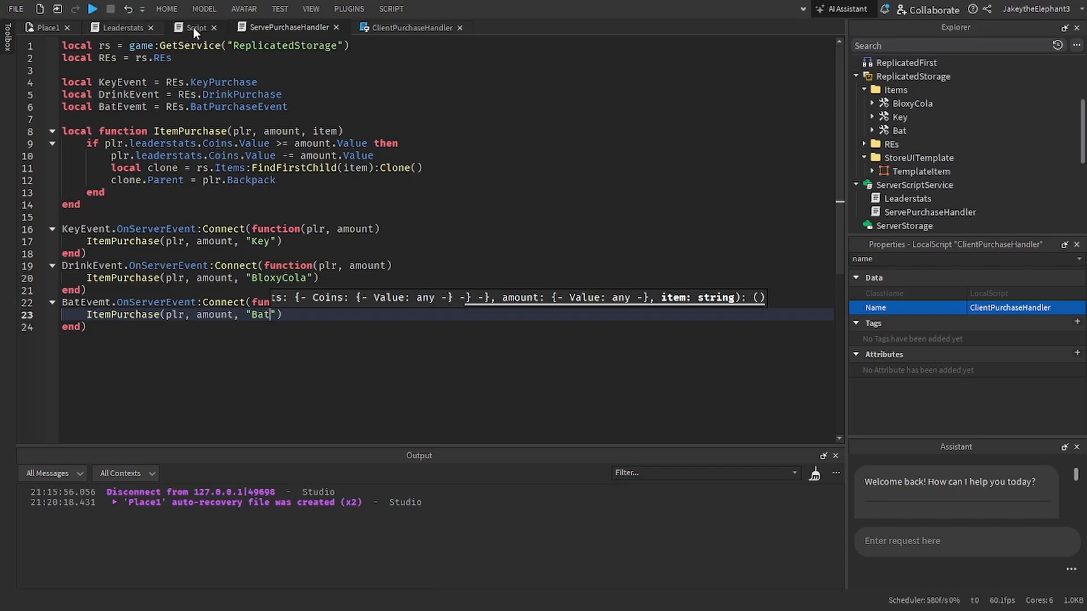
# Step: Replace the default code in ClientPurchaseHandler with the rs, REs and three event variable declarations copied from ServePurchaseHandler
pyautogui.click(396, 27)
pyautogui.hotkey('ctrl', 'a')
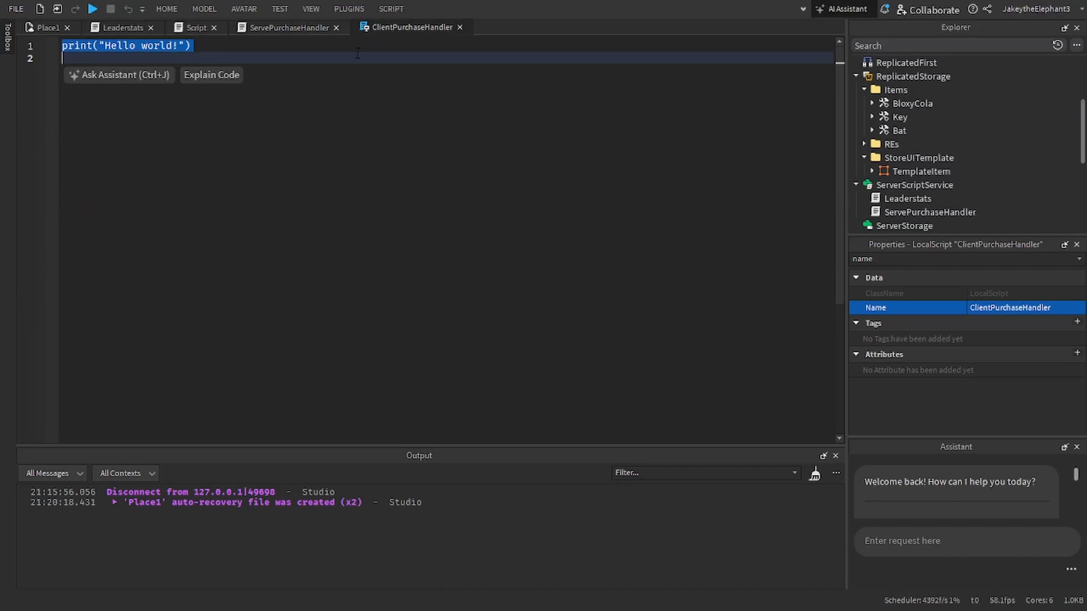
pyautogui.click(304, 26)
pyautogui.moveTo(291, 106); pyautogui.dragTo(62, 45)
pyautogui.hotkey('ctrl', 'c')
pyautogui.click(407, 27)
pyautogui.hotkey('ctrl', 'v')
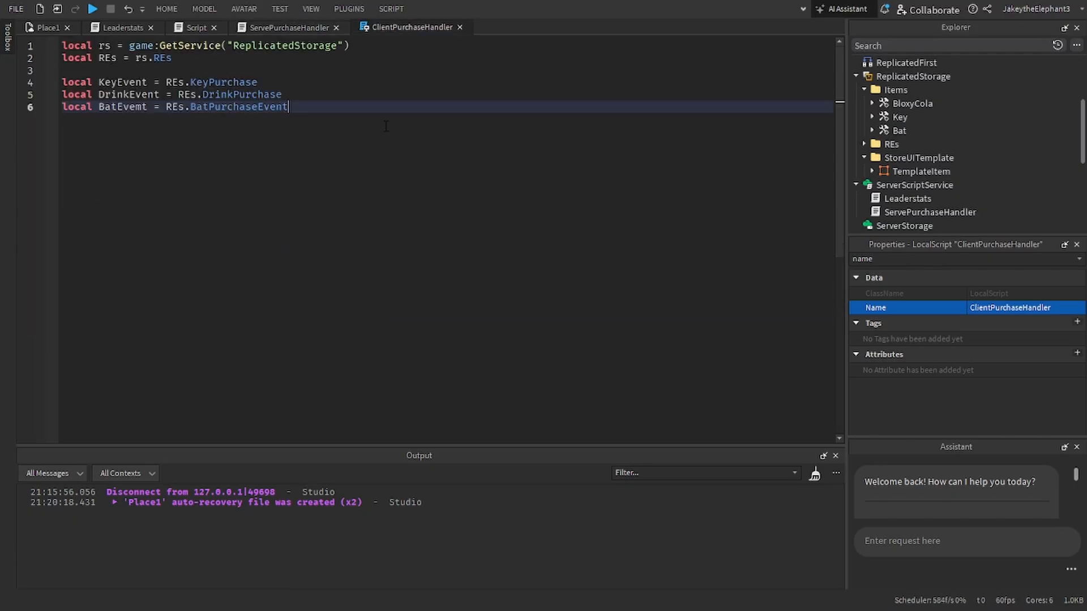
# Step: Below the event variables, declare local ShopGUI = game.Players.LocalPlayer.PlayerGui.ShopUI
pyautogui.press('Return')
pyautogui.press('Return')
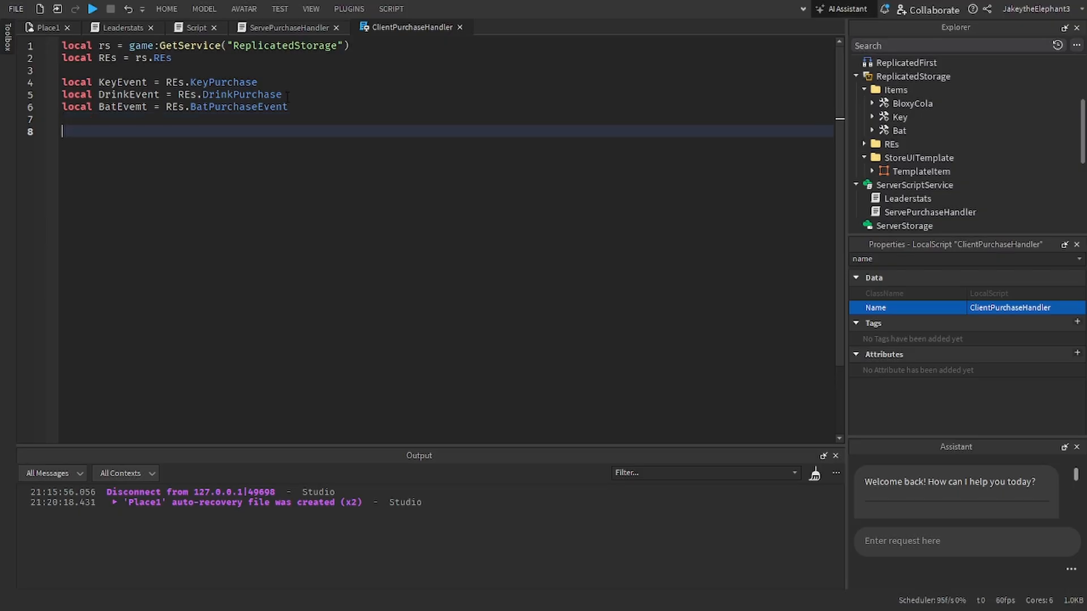
pyautogui.write('local')
pyautogui.press('BackSpace')
pyautogui.press('BackSpace')
pyautogui.press('BackSpace')
pyautogui.press('BackSpace')
pyautogui.press('BackSpace')
pyautogui.press('BackSpace')
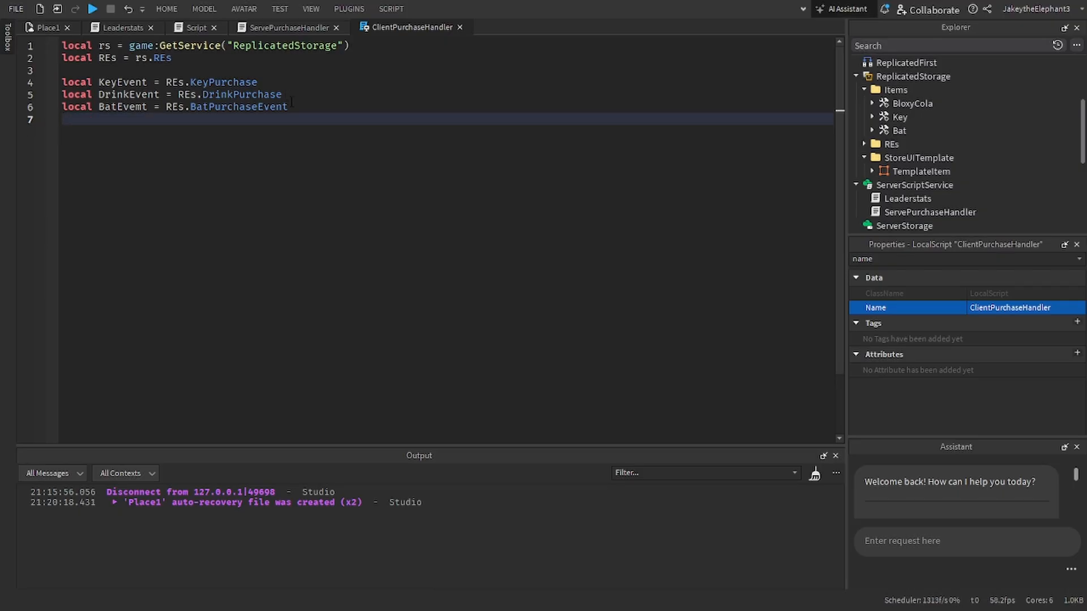
pyautogui.press('Return')
pyautogui.write('local')
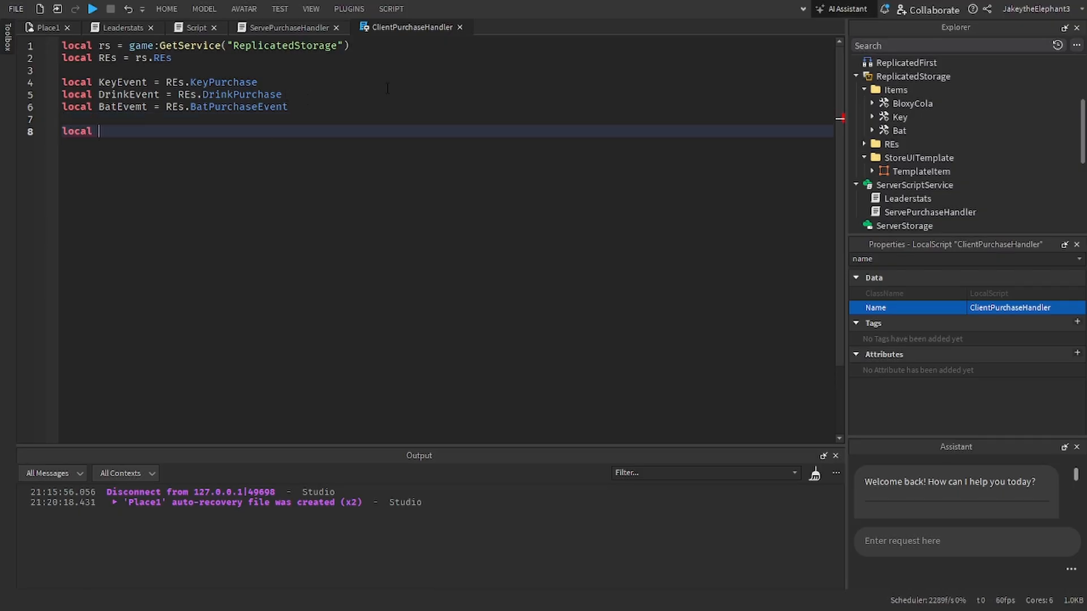
pyautogui.scroll(-5, 1053, 205)
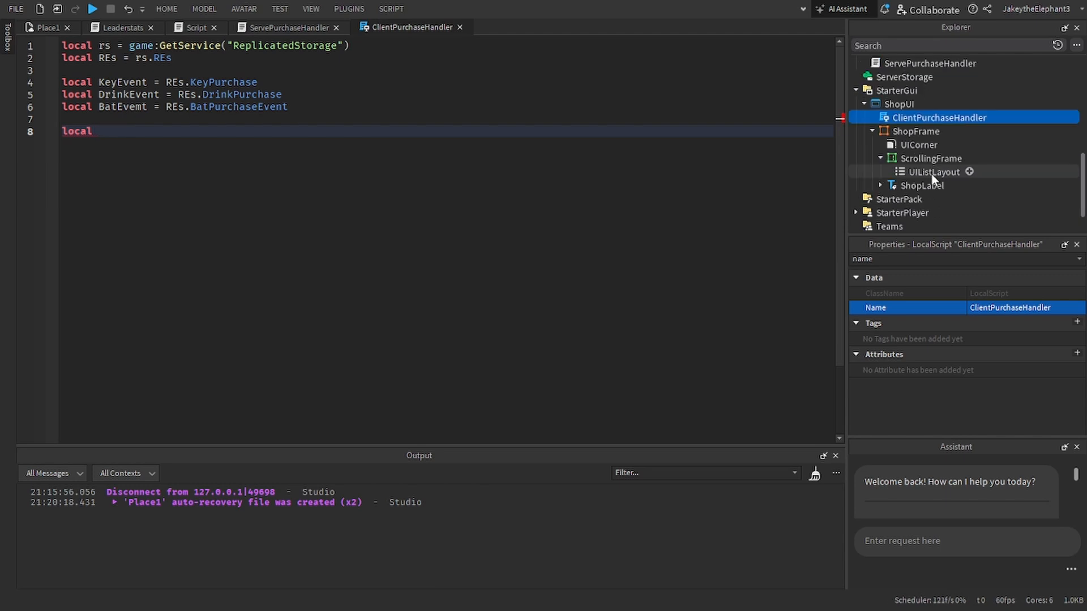
pyautogui.write('Shop')
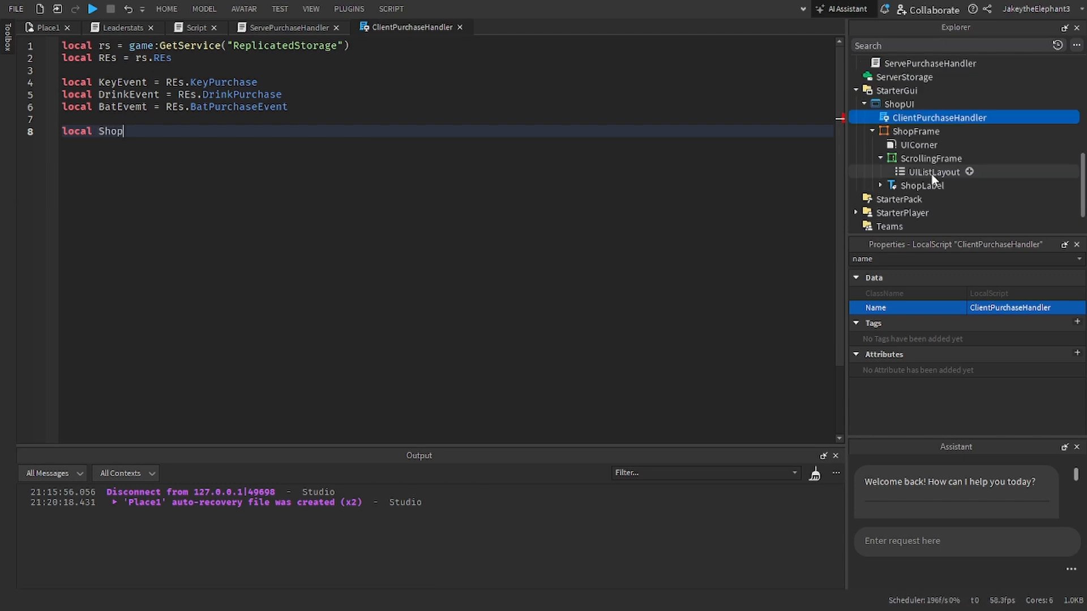
pyautogui.write('GUI = game')
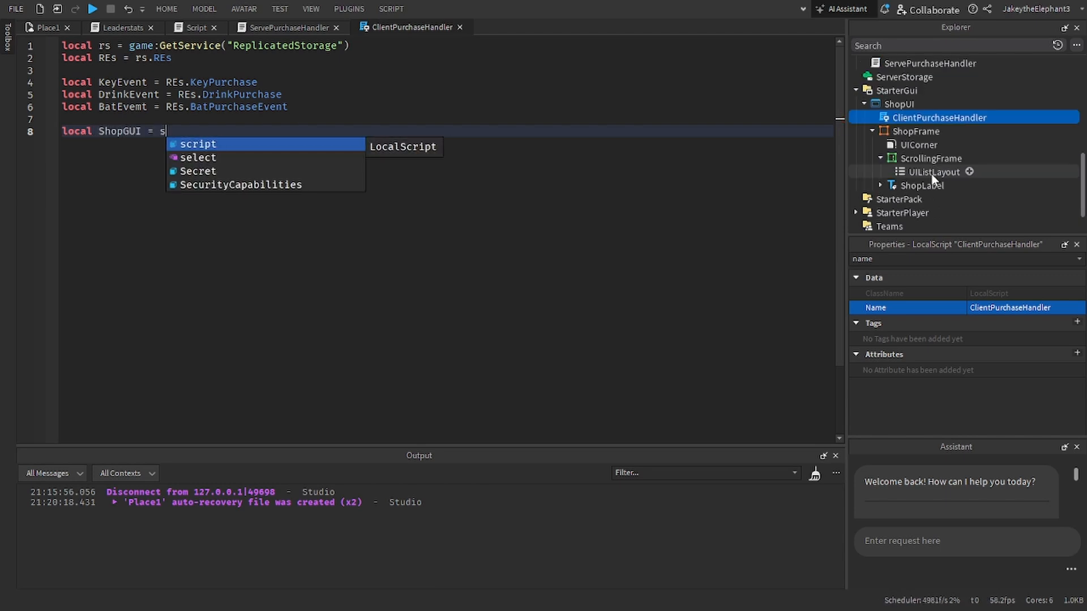
pyautogui.write('.Players.lo')
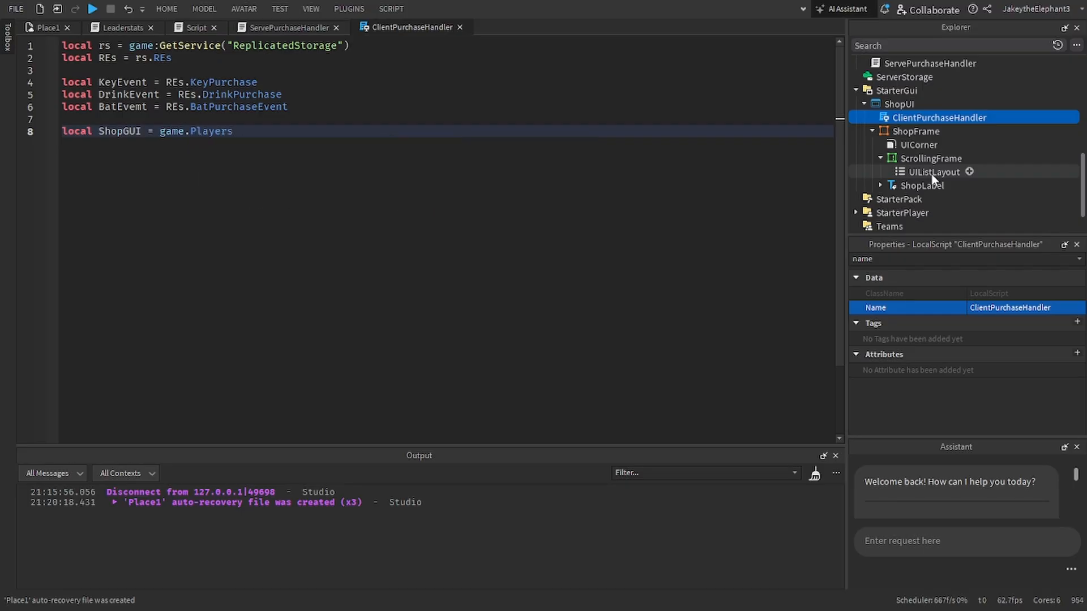
pyautogui.press('Tab')
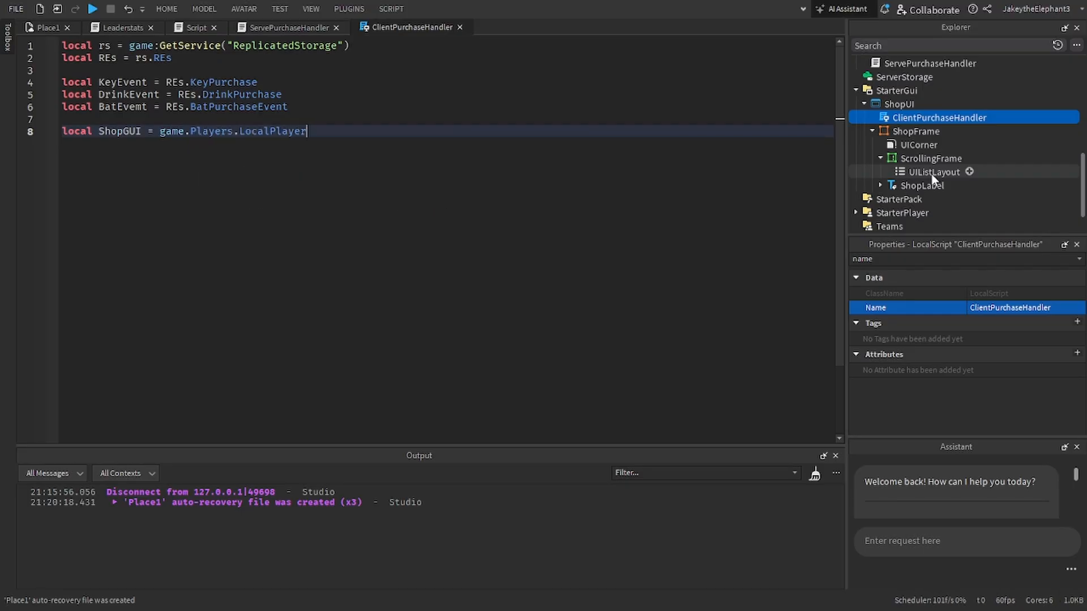
pyautogui.write('.PlayerGui.ShopUI')
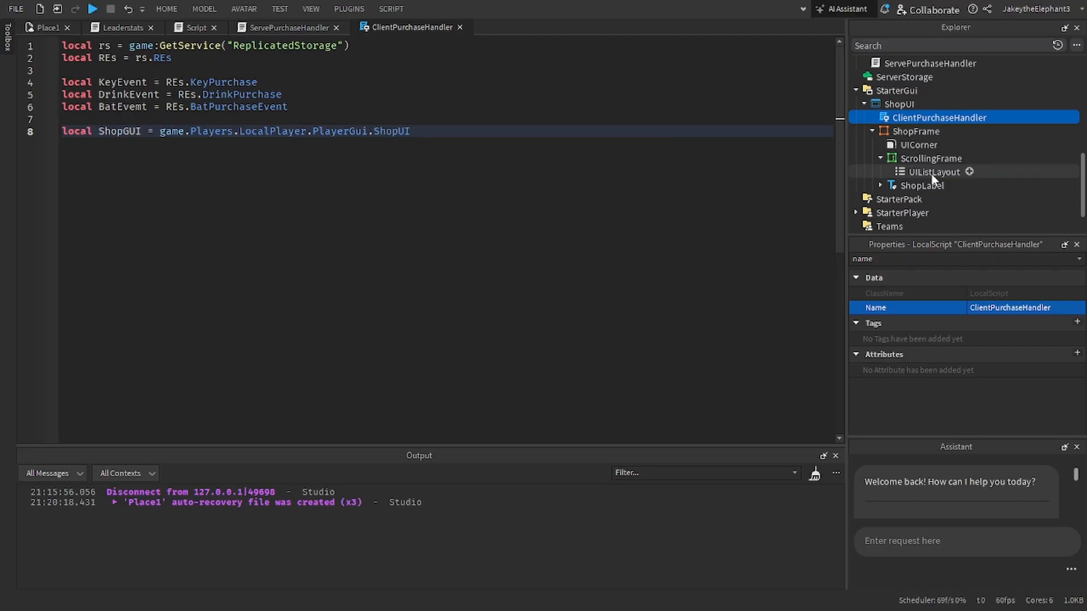
pyautogui.press('Return')
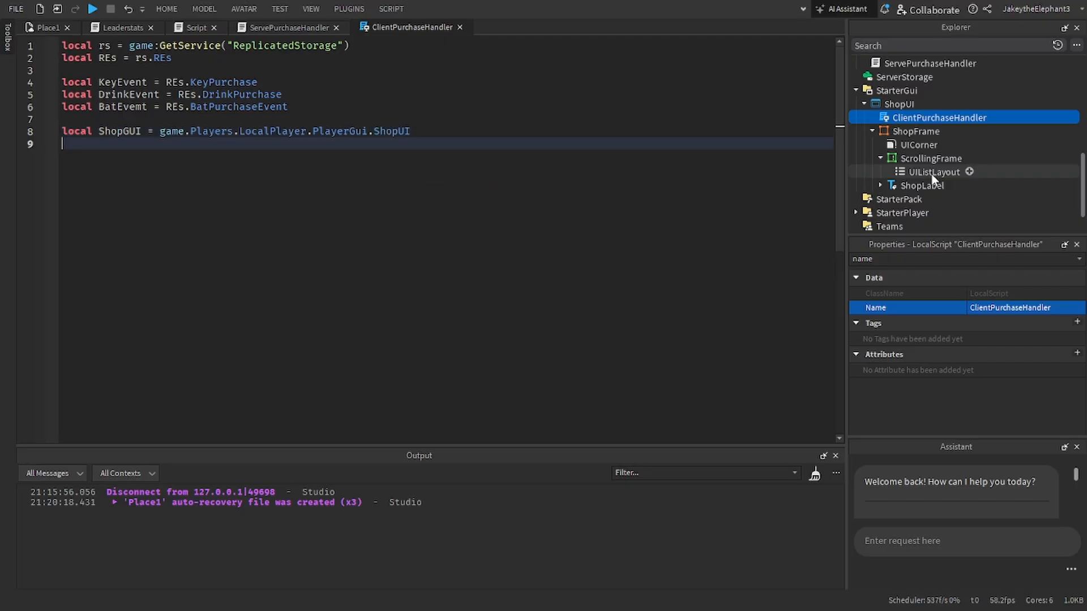
# Step: After a blank line below ShopGUI, declare local shopFrame = ShopGUI.ShopFrame
pyautogui.press('Return')
pyautogui.write(';pc')
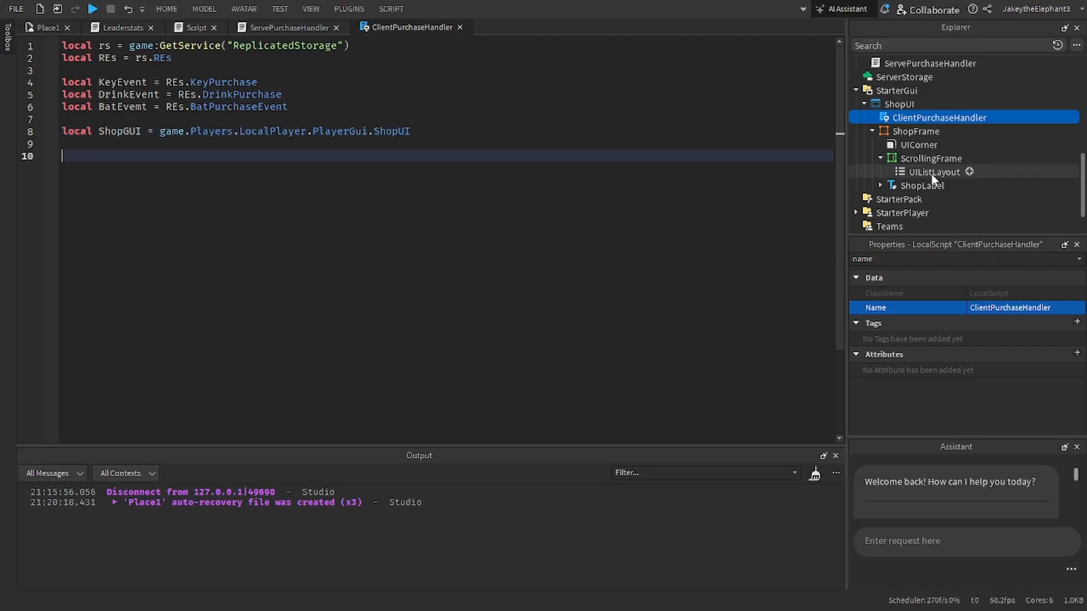
pyautogui.press('Escape')
pyautogui.press('BackSpace')
pyautogui.press('BackSpace')
pyautogui.press('BackSpace')
pyautogui.write('local sh')
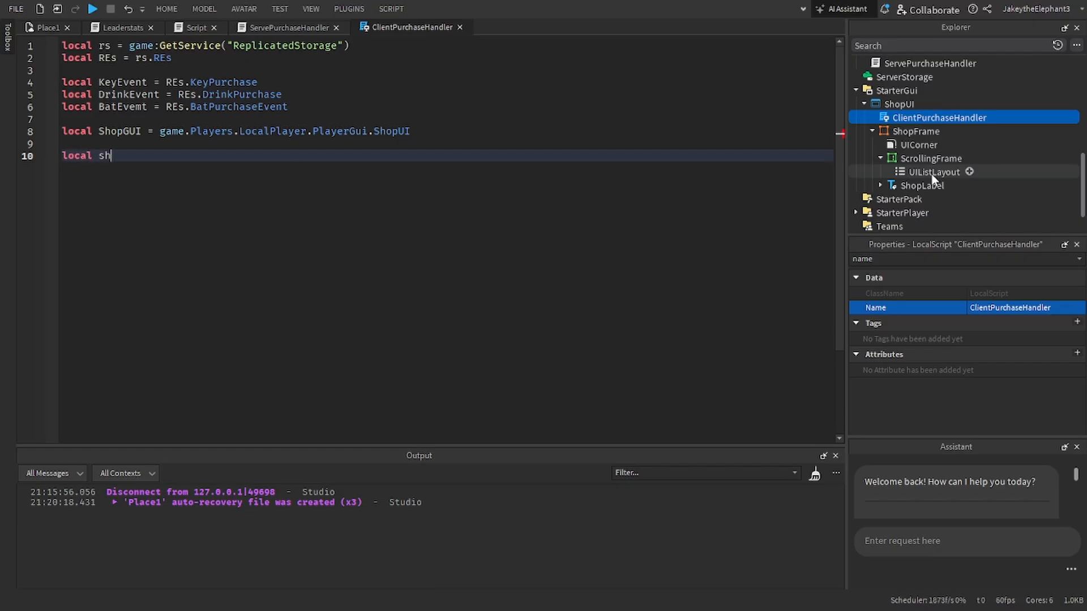
pyautogui.write('opFrame = ')
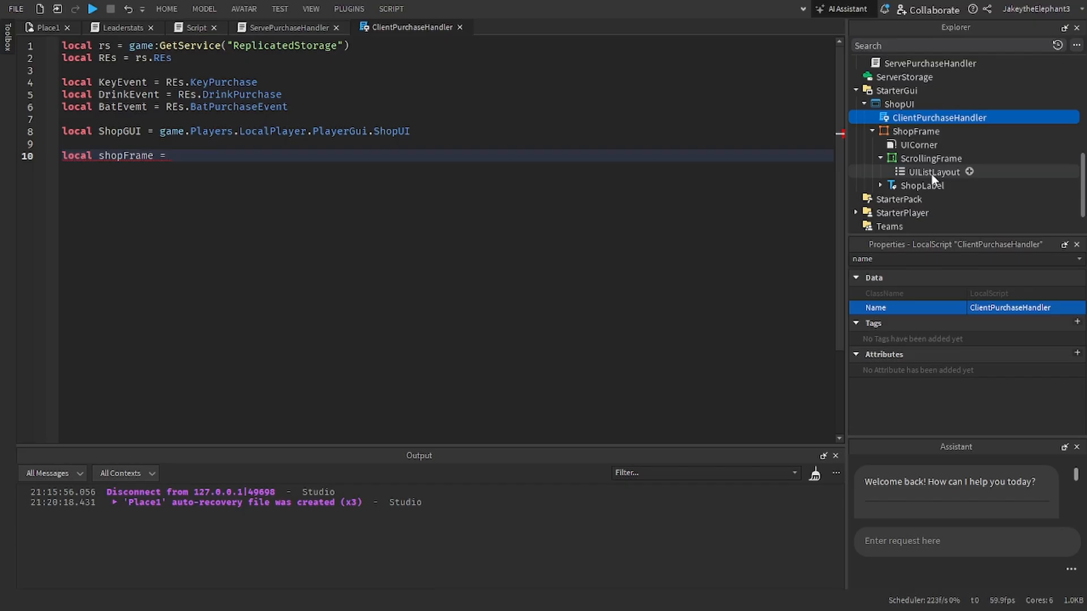
pyautogui.write('ShopGUI.')
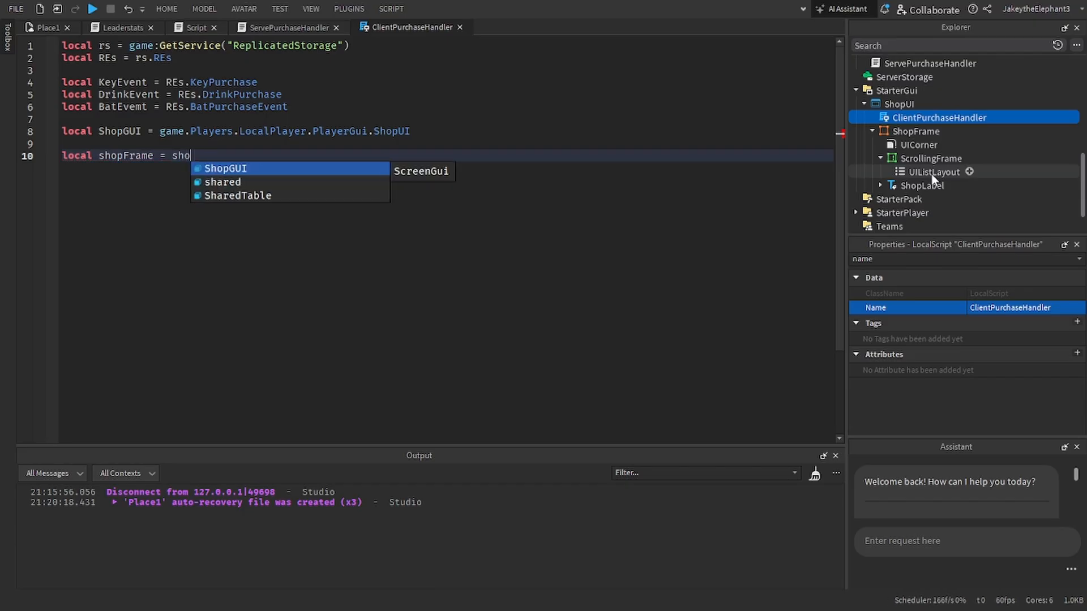
pyautogui.write('Sho')
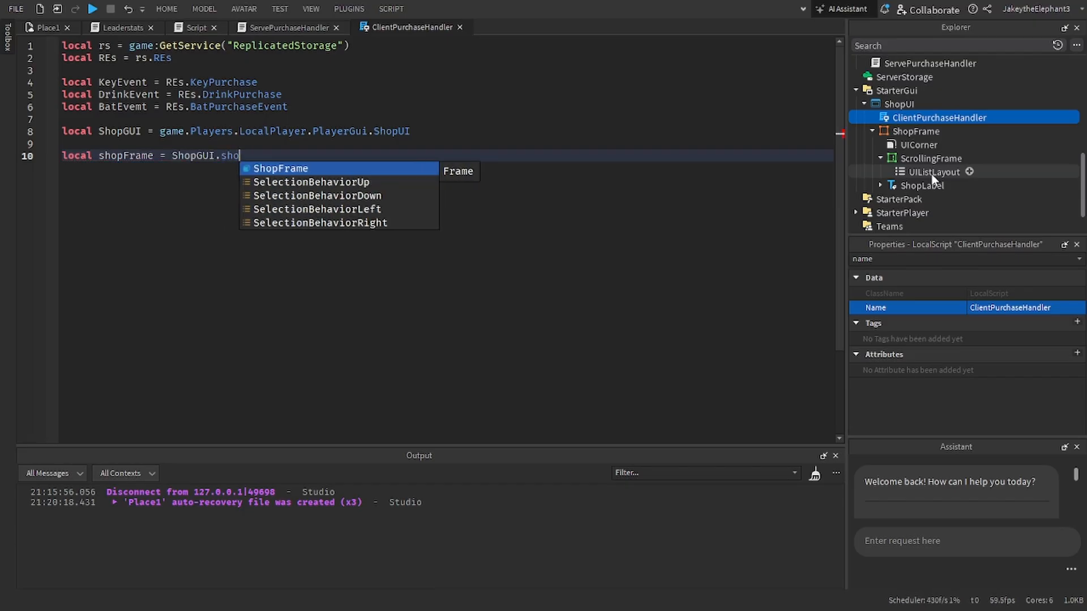
pyautogui.press('Tab')
pyautogui.press('Return')
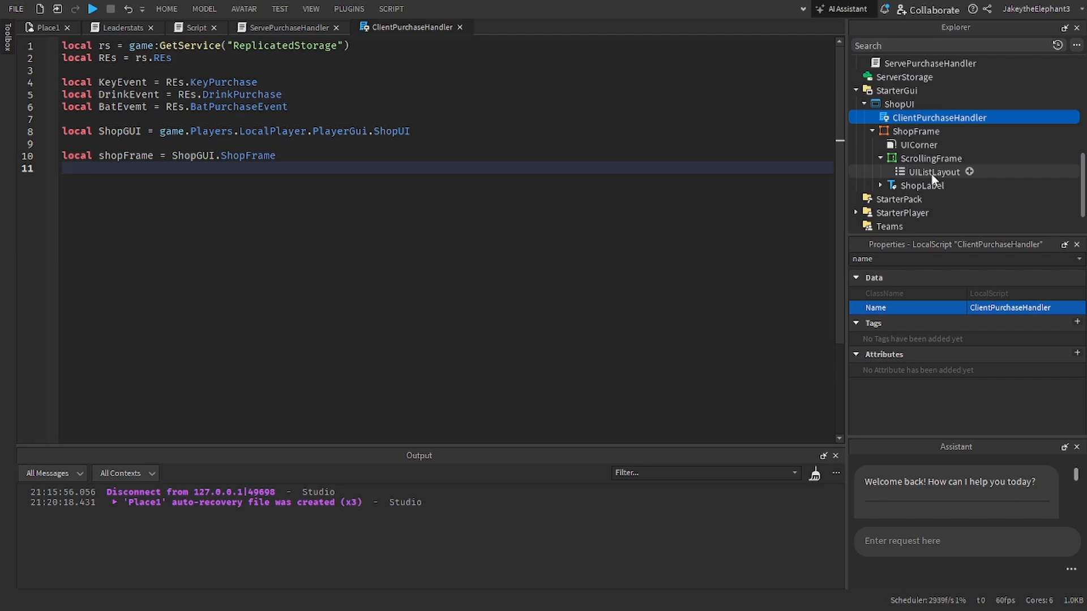
# Step: Add a TextButton to ShopFrame, sized about 58 x 50, and place it over the frame's upper-right corner
pyautogui.click(64, 25)
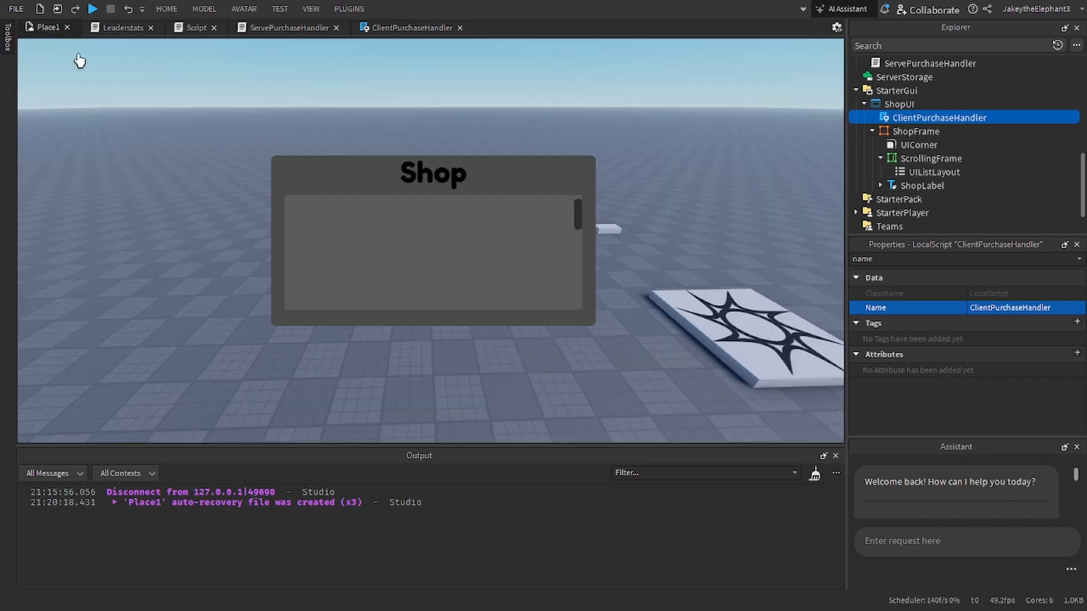
pyautogui.click(906, 186)
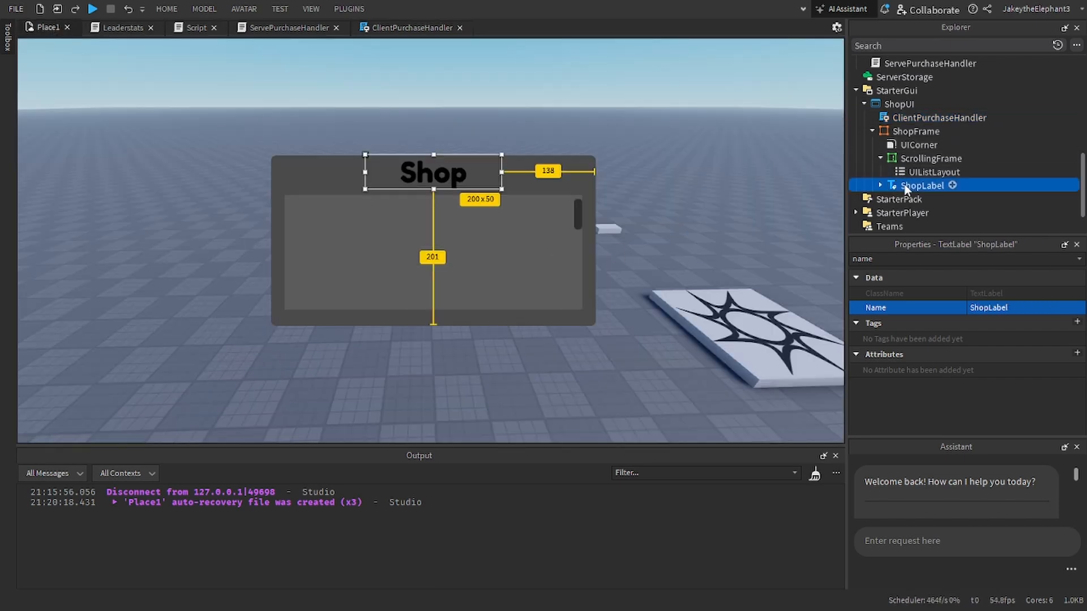
pyautogui.click(895, 129)
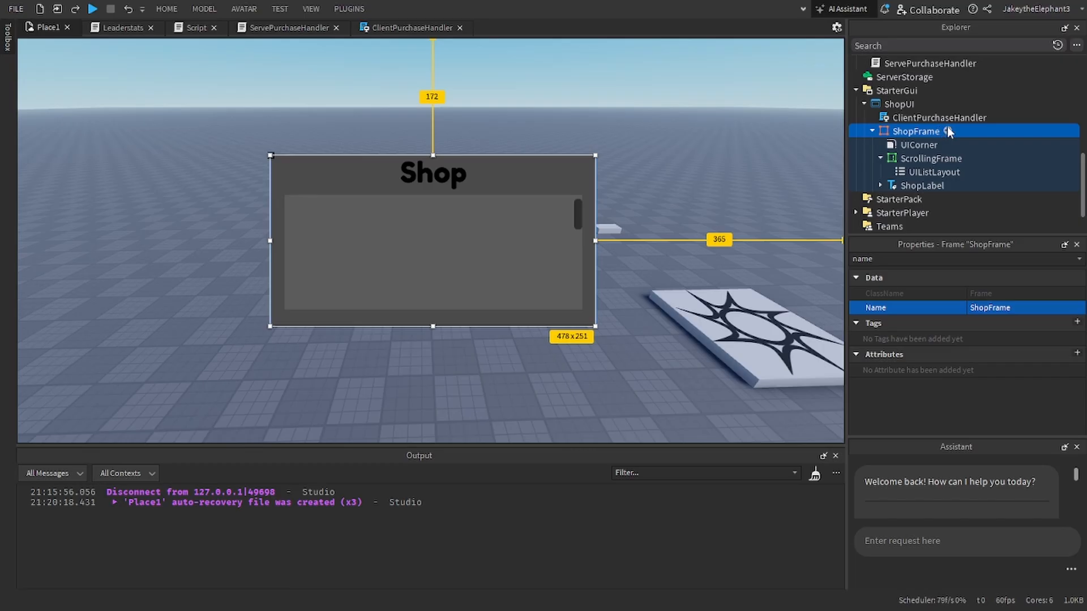
pyautogui.click(947, 131)
pyautogui.click(835, 200)
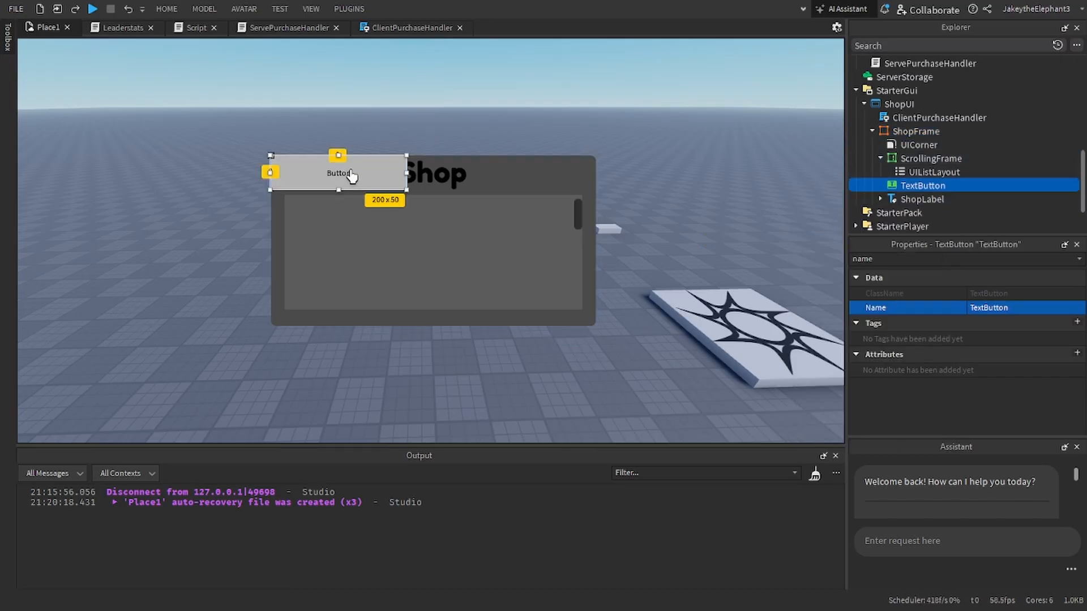
pyautogui.moveTo(348, 180); pyautogui.dragTo(591, 159)
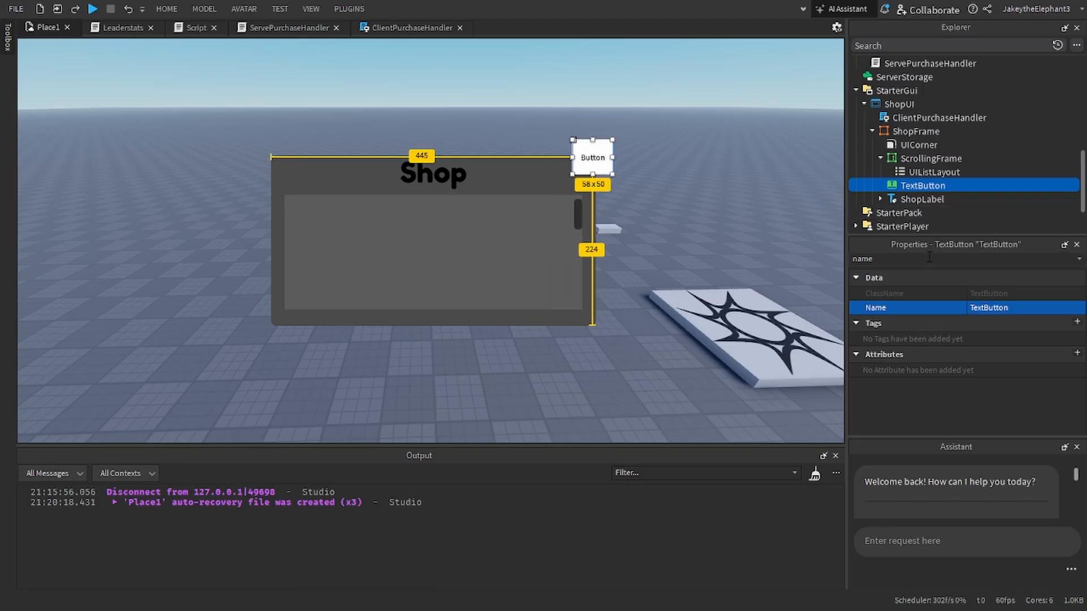
# Step: Set the TextButton's text to X and enable TextScaled
pyautogui.doubleClick(929, 258)
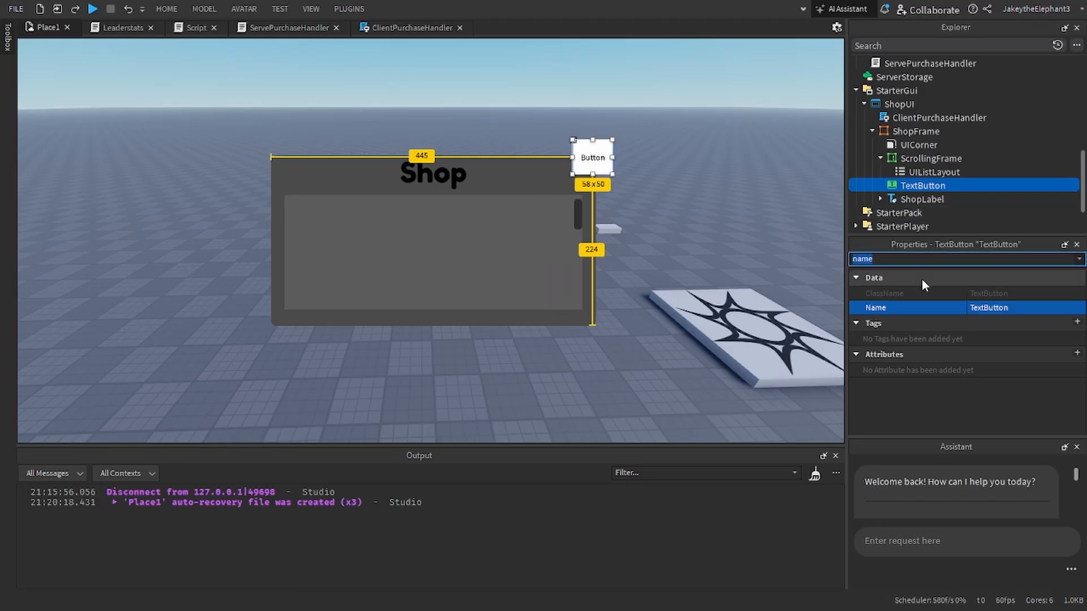
pyautogui.write('x')
pyautogui.press('BackSpace')
pyautogui.write('text')
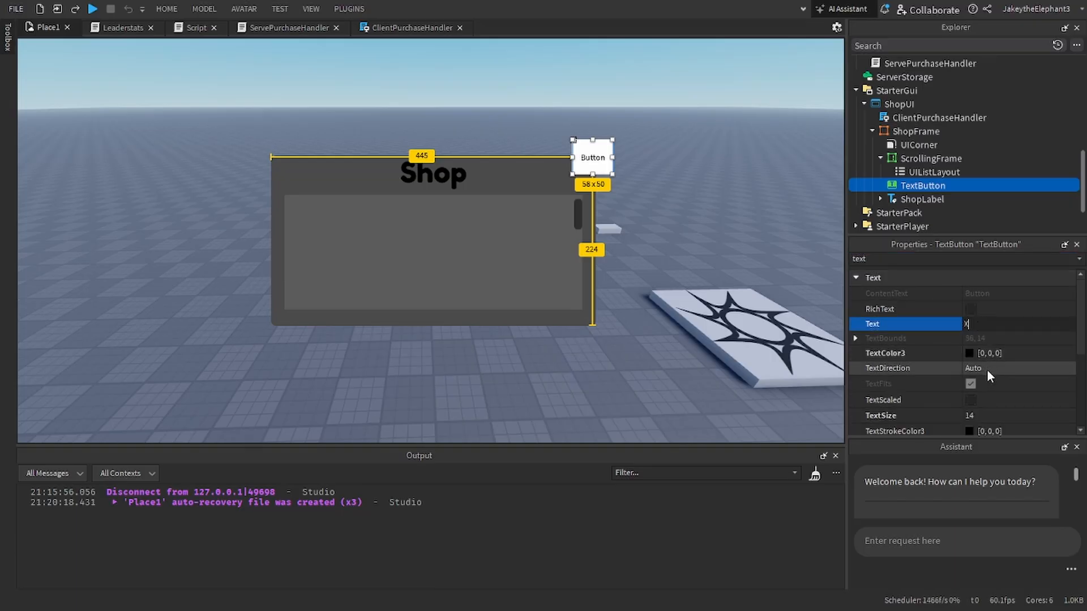
pyautogui.scroll(-3, 974, 335)
pyautogui.scroll(3, 974, 335)
pyautogui.click(970, 361)
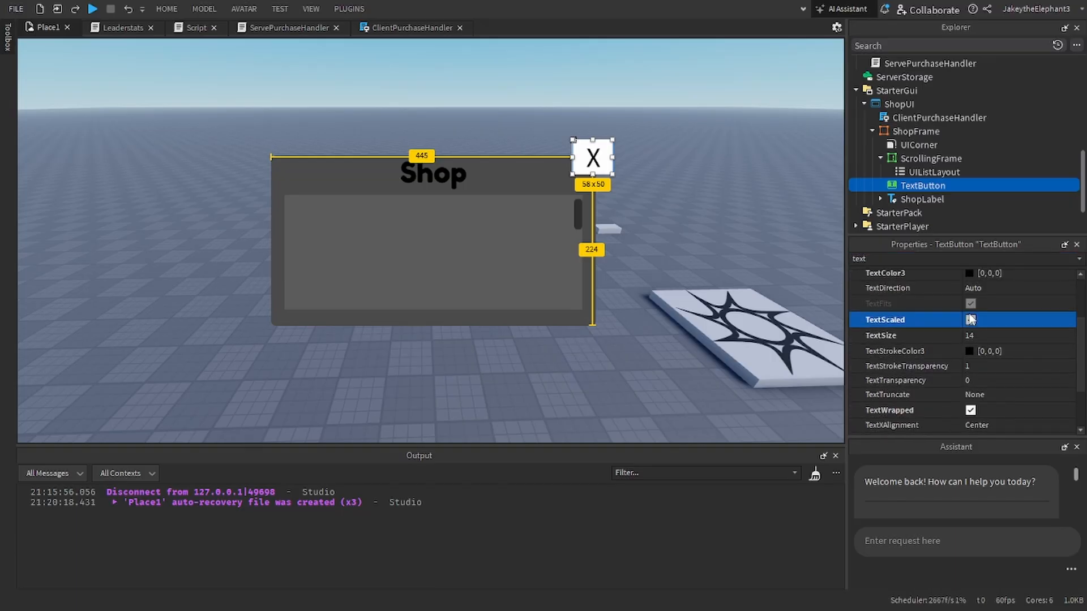
pyautogui.scroll(1, 982, 321)
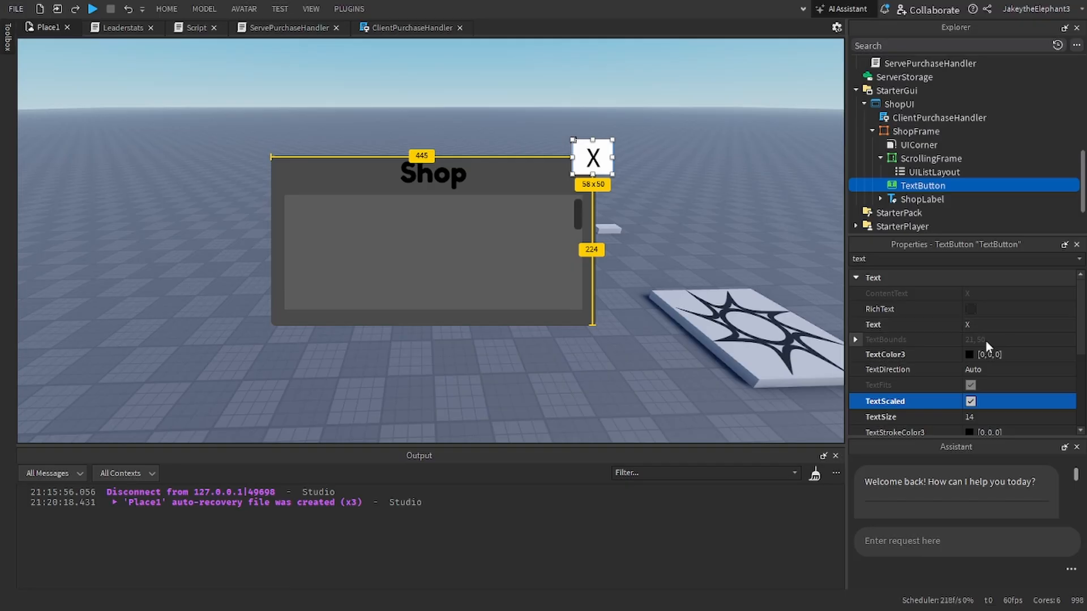
pyautogui.click(987, 369)
pyautogui.click(987, 368)
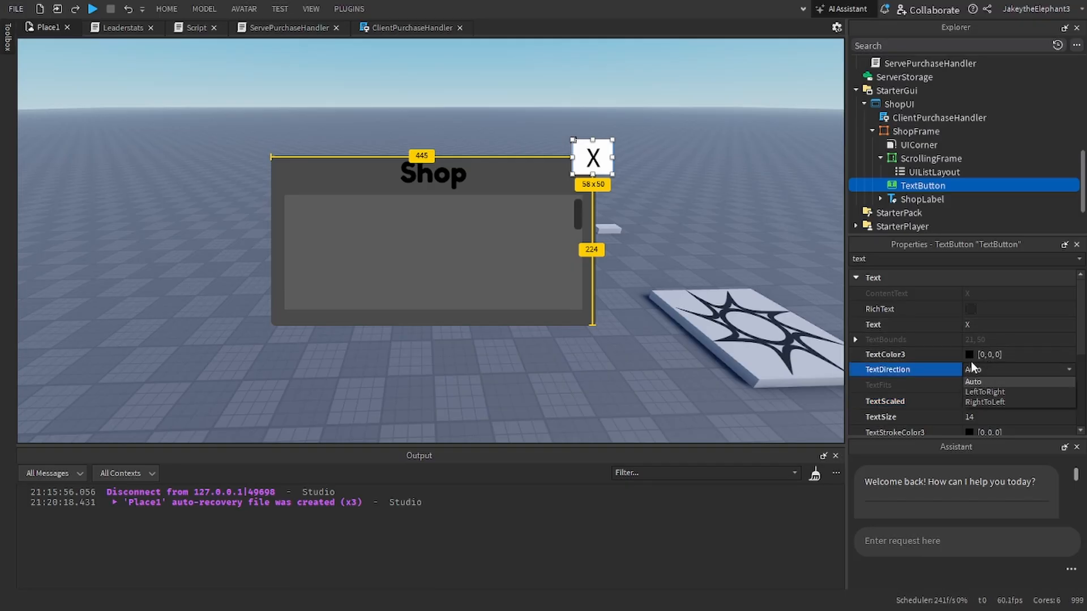
# Step: Change the TextButton's FontFace to Fredoka One
pyautogui.doubleClick(952, 260)
pyautogui.write('f')
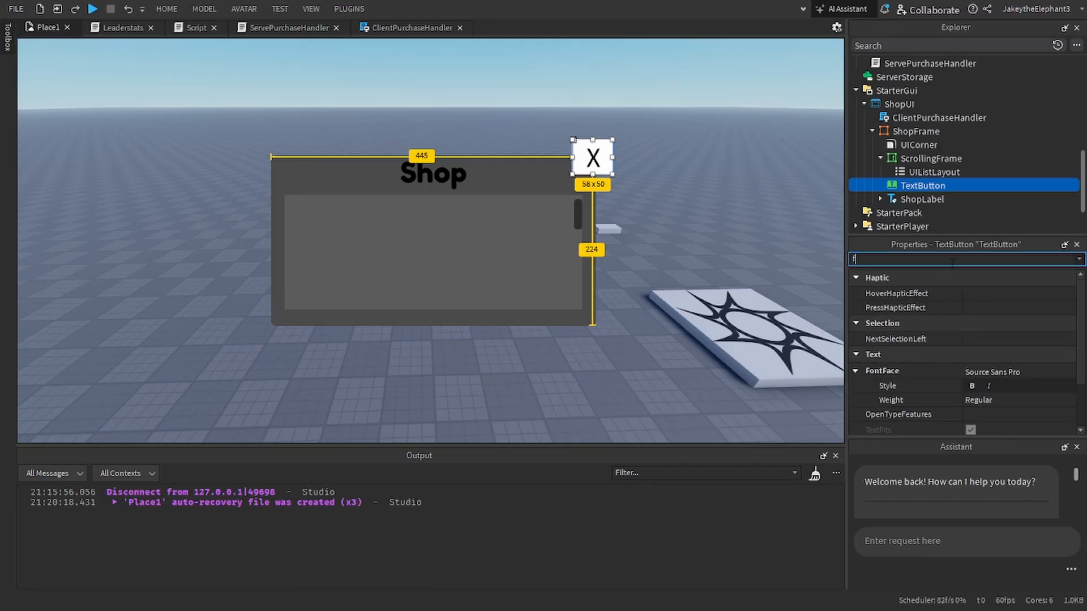
pyautogui.doubleClick(987, 371)
pyautogui.scroll(-1, 971, 283)
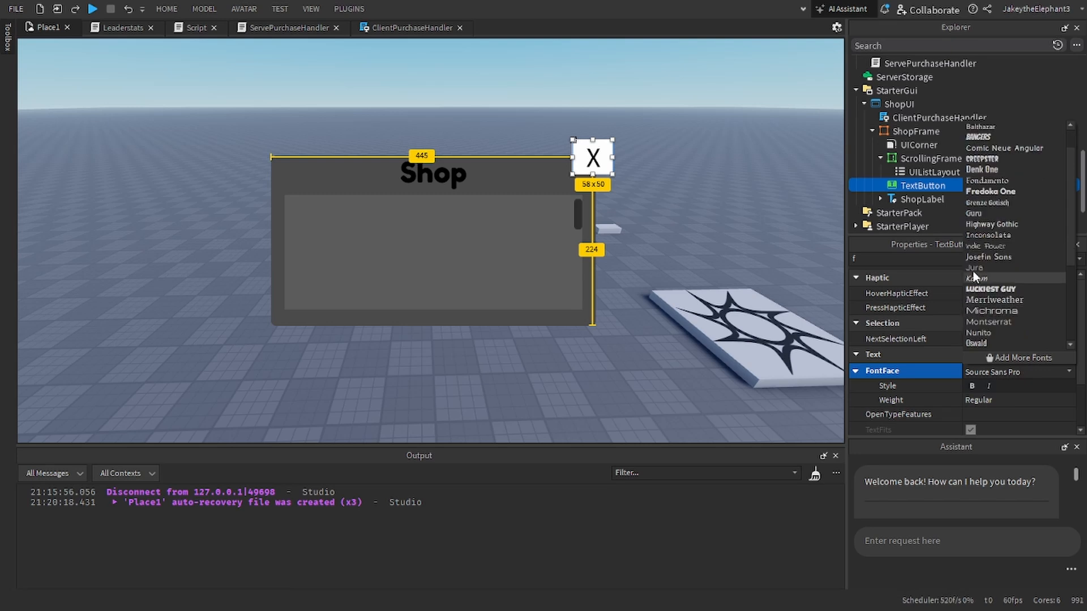
pyautogui.click(971, 289)
pyautogui.click(986, 372)
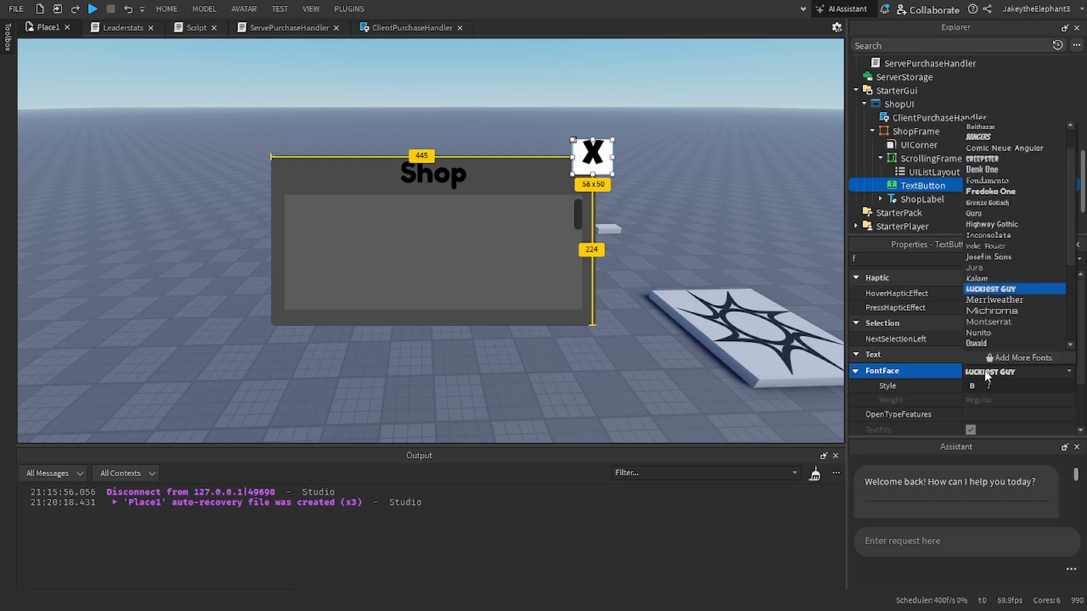
pyautogui.click(970, 200)
pyautogui.click(986, 365)
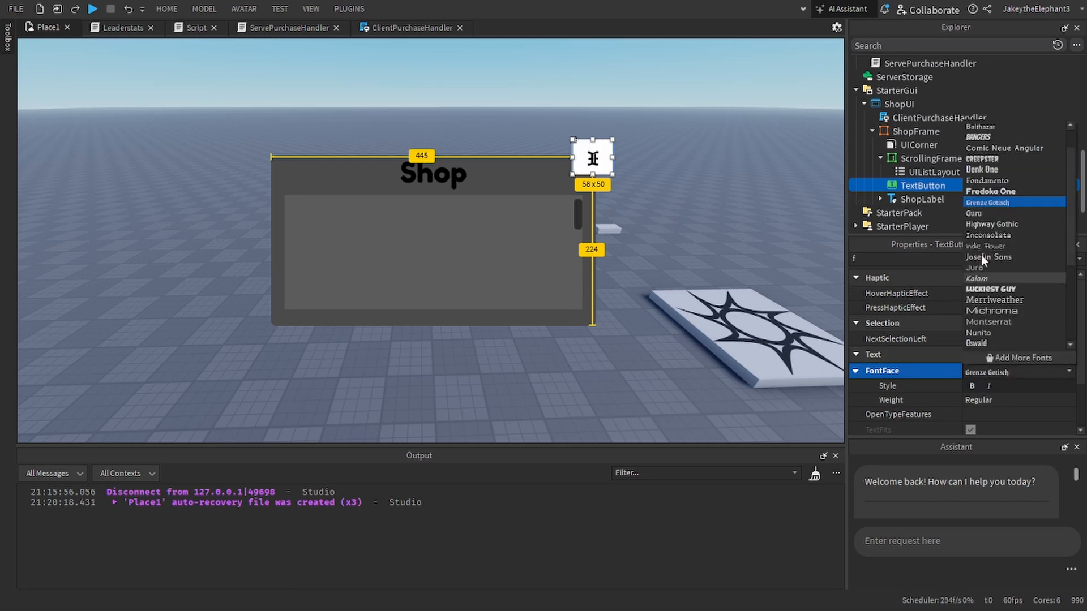
pyautogui.click(979, 193)
# Step: Set the TextButton's BackgroundColor3 to red (255, 0, 0)
pyautogui.click(905, 259)
pyautogui.press('BackSpace')
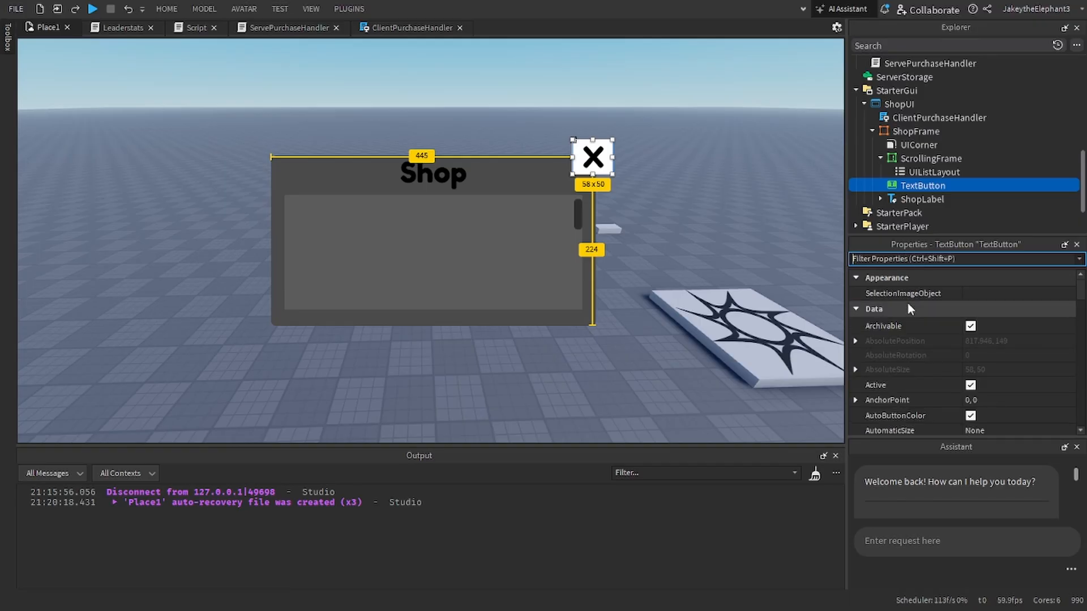
pyautogui.write('nav')
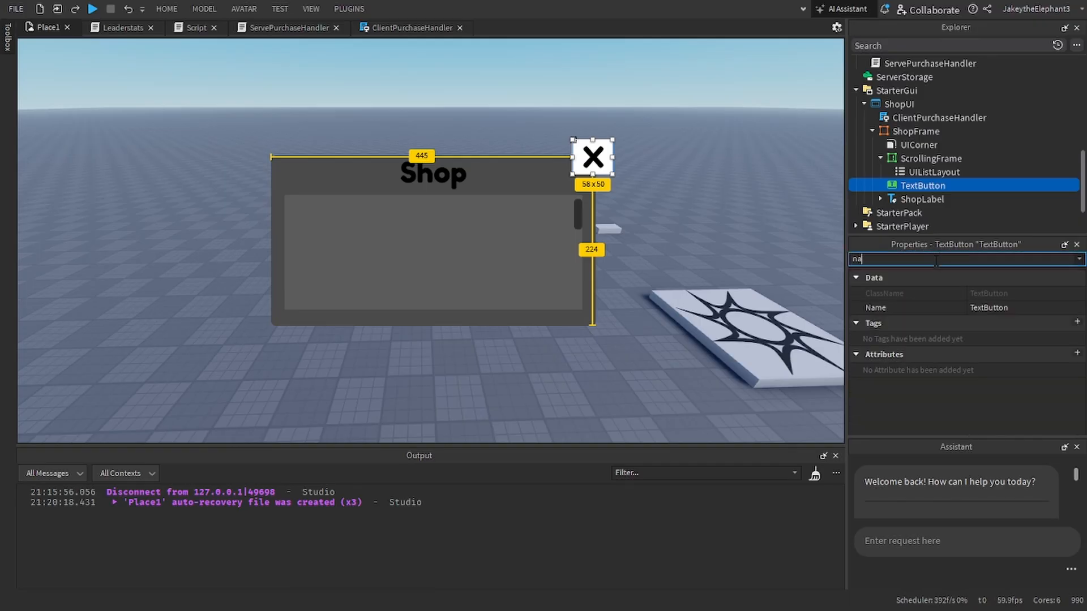
pyautogui.press('BackSpace')
pyautogui.press('BackSpace')
pyautogui.press('BackSpace')
pyautogui.write('bac')
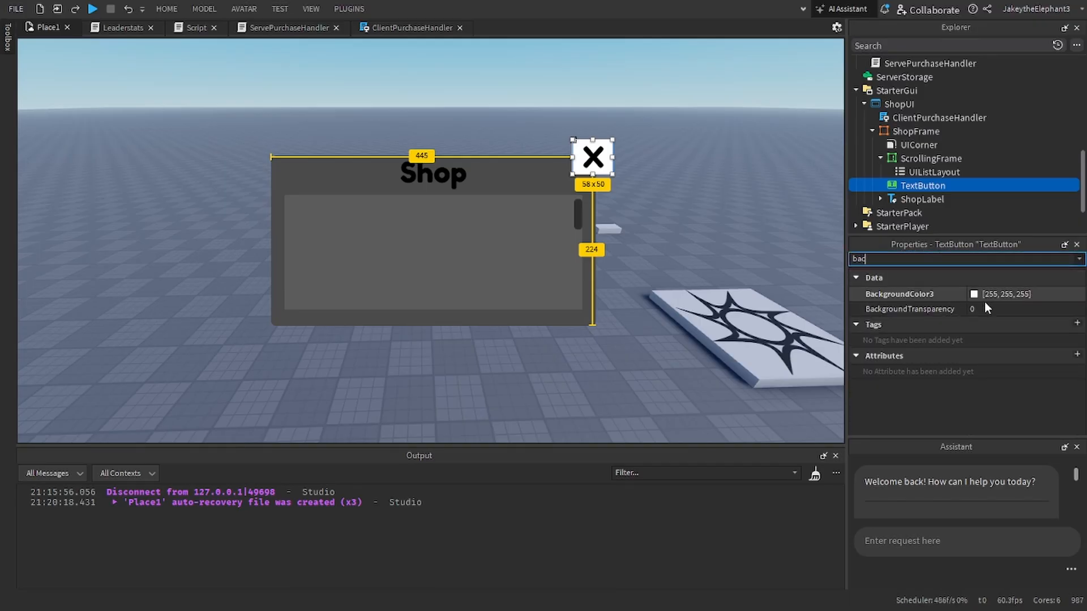
pyautogui.click(983, 309)
pyautogui.click(973, 294)
pyautogui.click(402, 249)
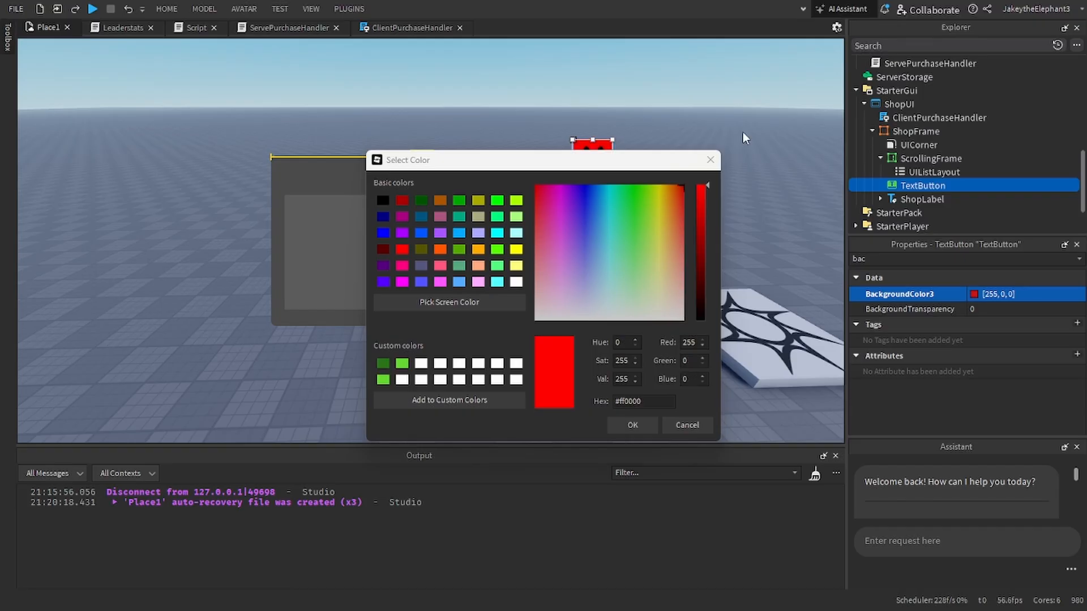
pyautogui.click(633, 425)
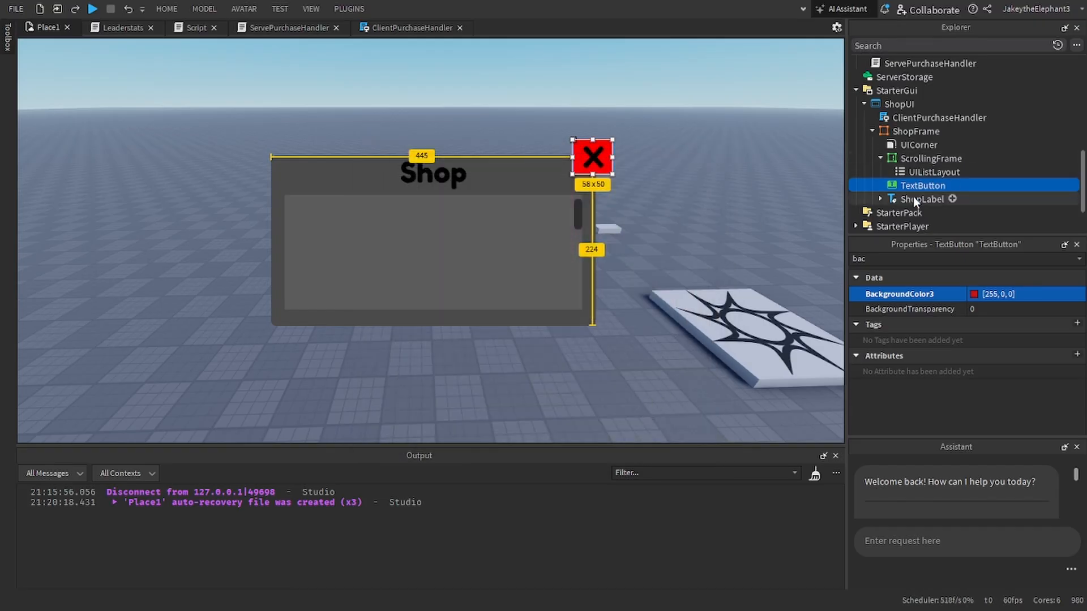
# Step: Duplicate ShopFrame's UICorner and move the copy into the TextButton
pyautogui.click(904, 148)
pyautogui.hotkey('ctrl', 'd')
pyautogui.moveTo(906, 157); pyautogui.dragTo(909, 201)
# Step: Rename the TextButton in ShopFrame as CloseButton
pyautogui.click(923, 186)
pyautogui.click(968, 259)
pyautogui.press('BackSpace')
pyautogui.press('BackSpace')
pyautogui.press('BackSpace')
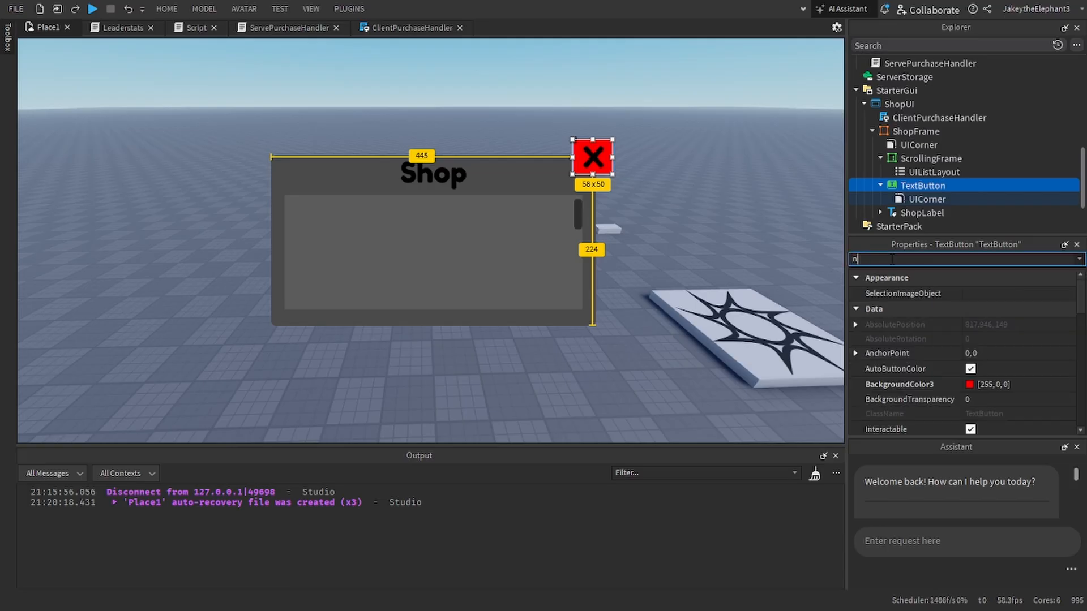
pyautogui.write('na')
pyautogui.click(982, 308)
pyautogui.write('Close')
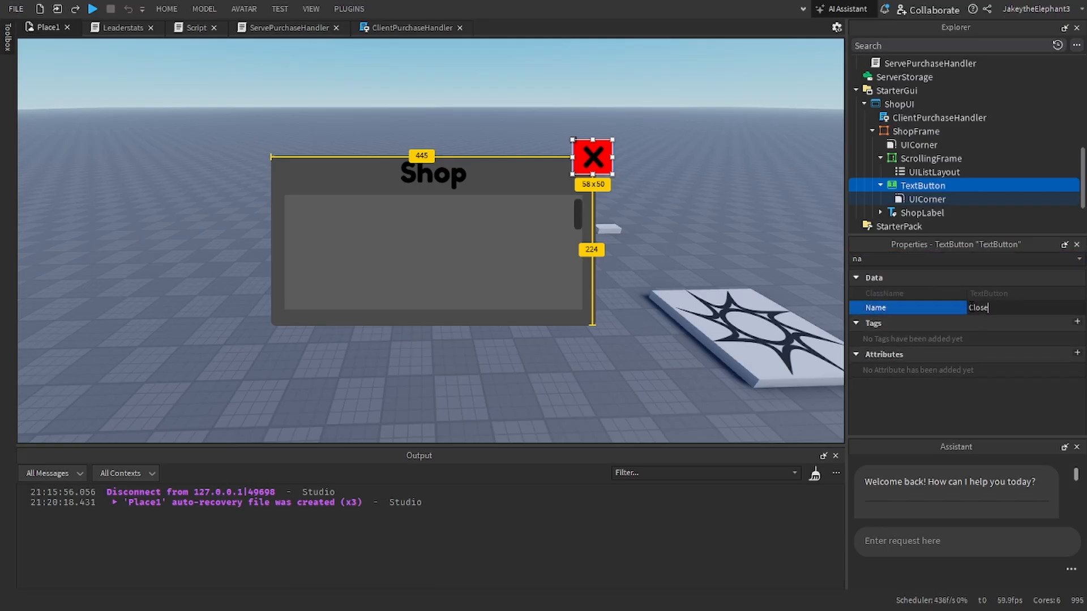
pyautogui.write('Button')
pyautogui.press('Return')
pyautogui.click(711, 243)
# Step: Duplicate the DrinkPurchase remote event in the REs folder and rename the copy as UICloseEvent
pyautogui.scroll(3, 890, 146)
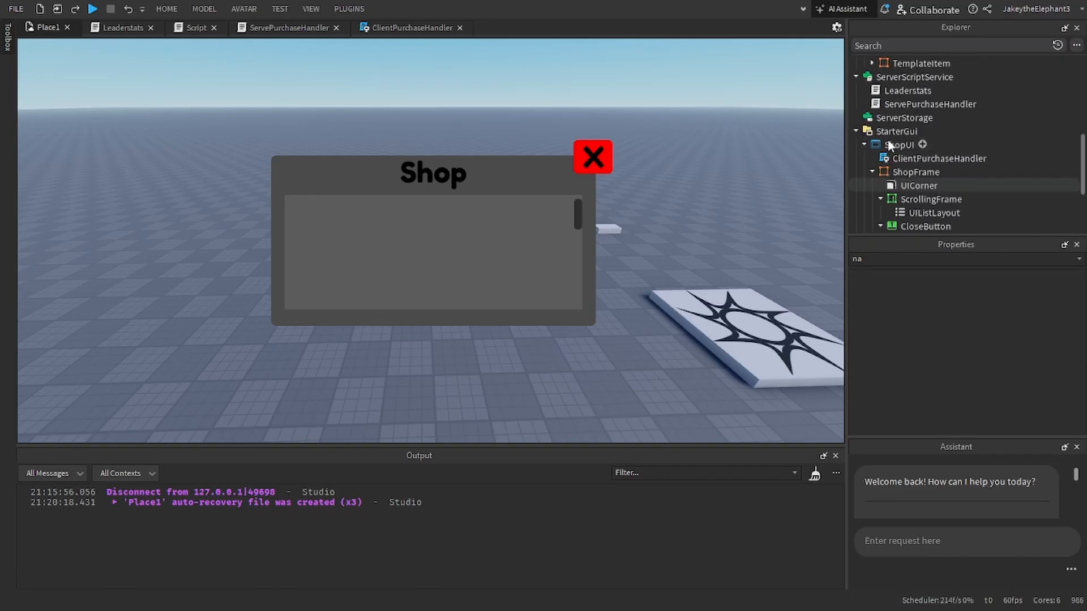
pyautogui.scroll(3, 890, 145)
pyautogui.scroll(-3, 888, 151)
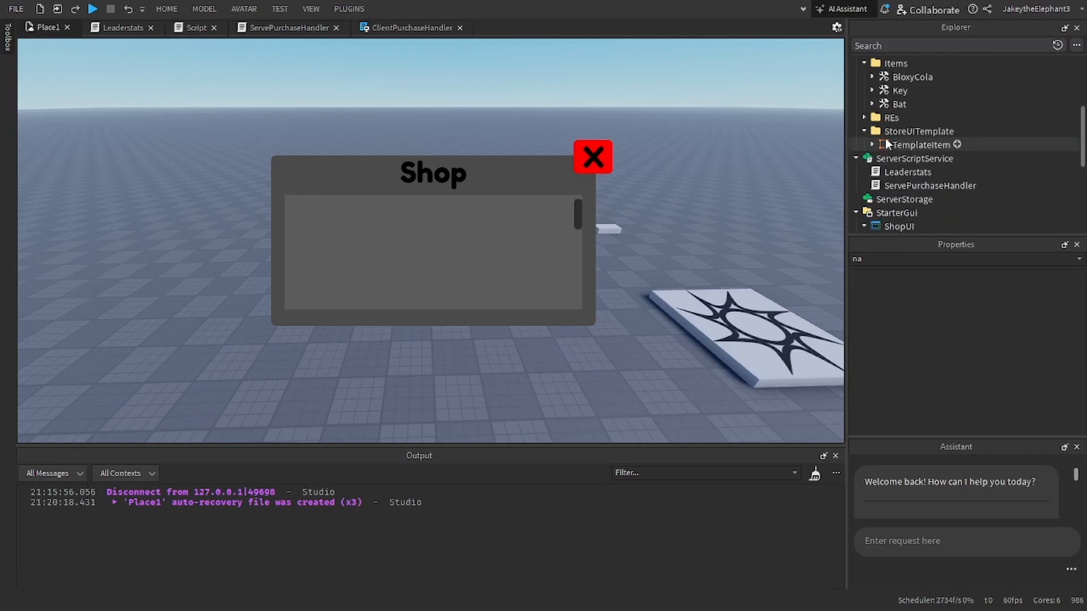
pyautogui.click(863, 117)
pyautogui.click(900, 145)
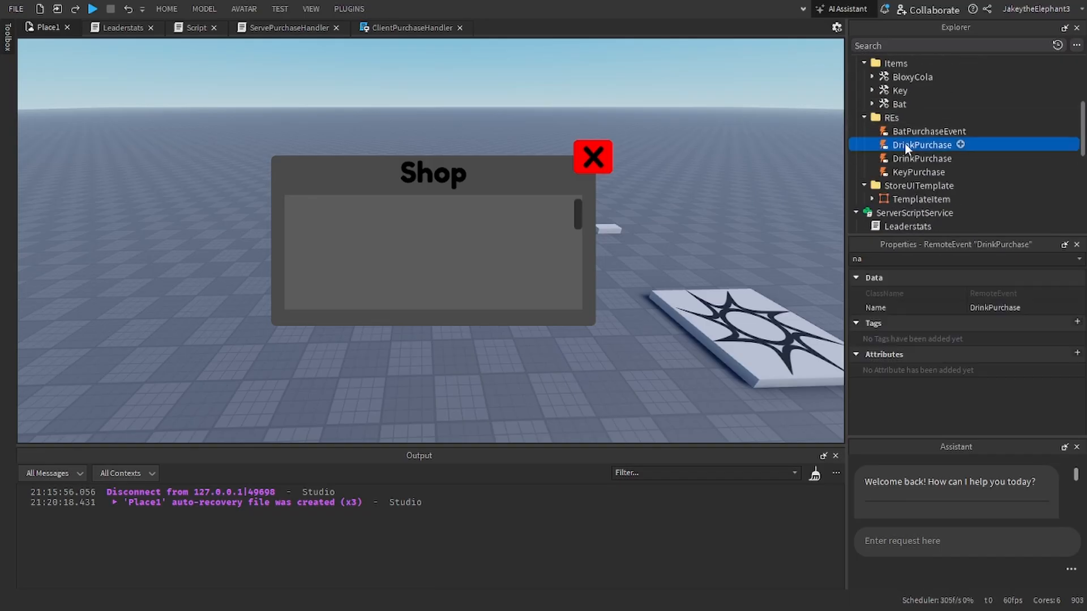
pyautogui.hotkey('ctrl', 'd')
pyautogui.click(973, 307)
pyautogui.write('U')
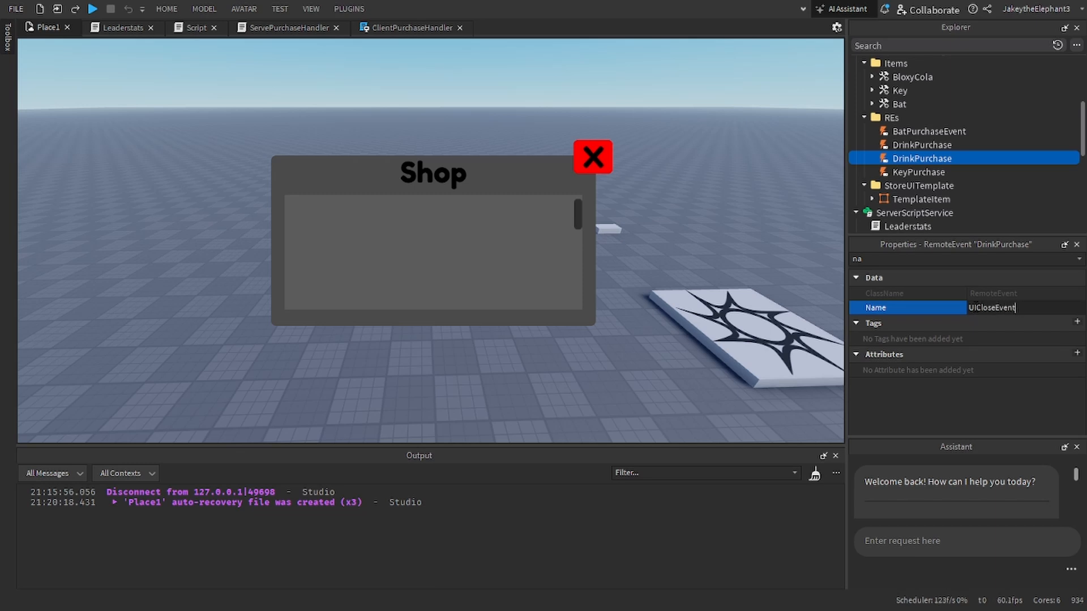
pyautogui.write('ICloseEvent')
pyautogui.press('Return')
pyautogui.scroll(-6, 915, 155)
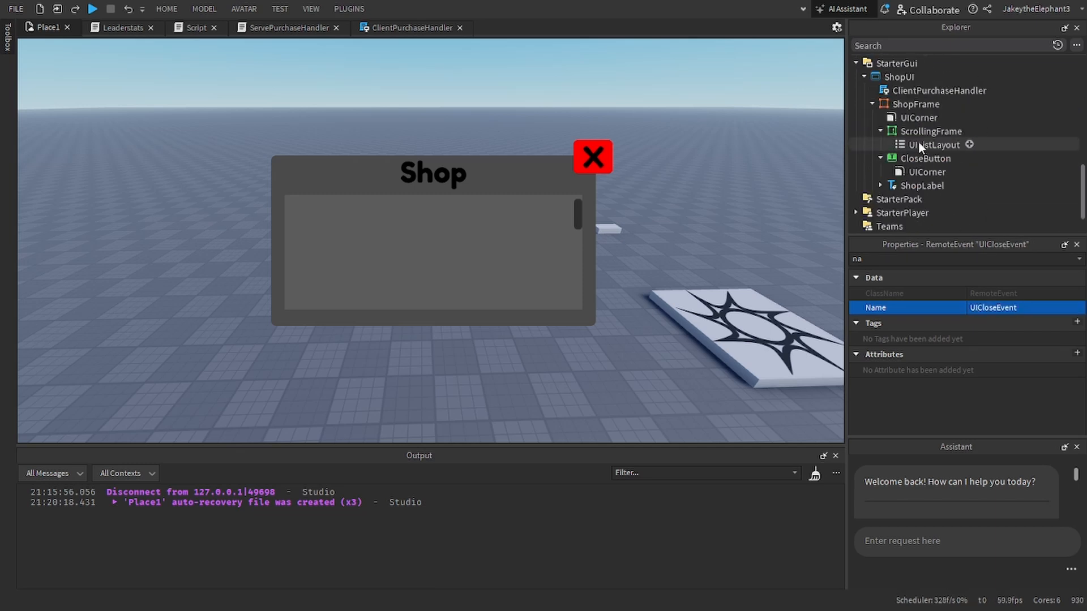
pyautogui.moveTo(740, 225); pyautogui.dragTo(740, 225, button='right')
pyautogui.press('w')
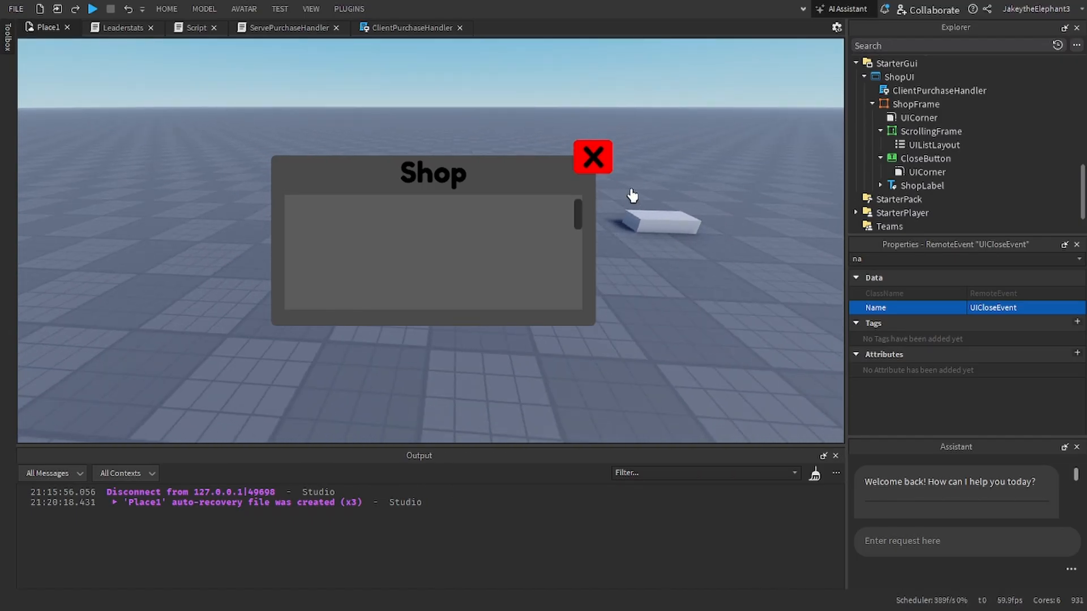
pyautogui.moveTo(671, 195); pyautogui.dragTo(638, 199, button='right')
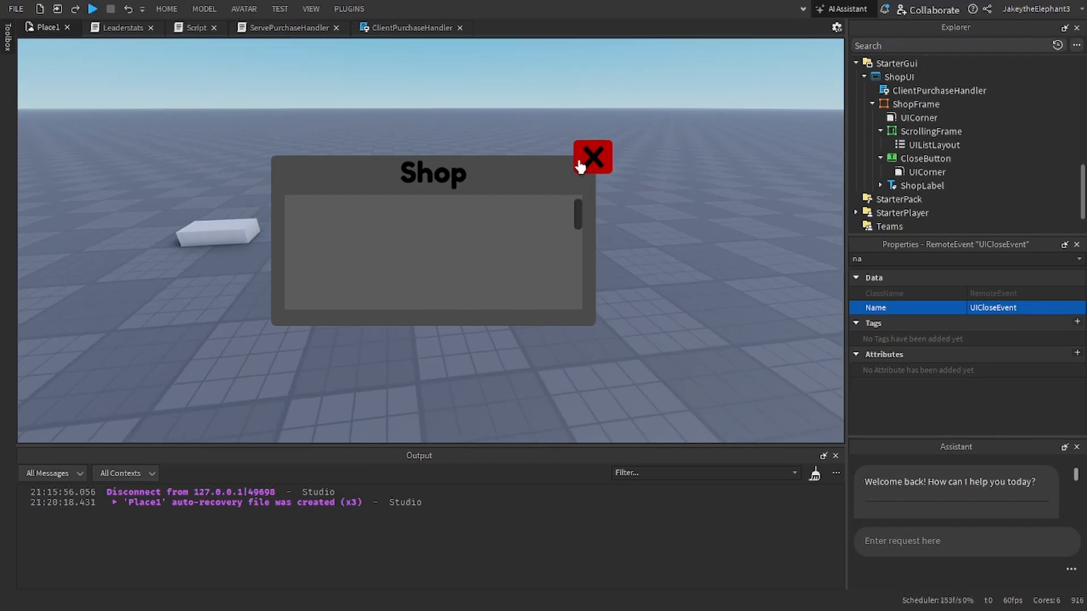
pyautogui.moveTo(479, 155); pyautogui.dragTo(718, 219, button='right')
pyautogui.press('s')
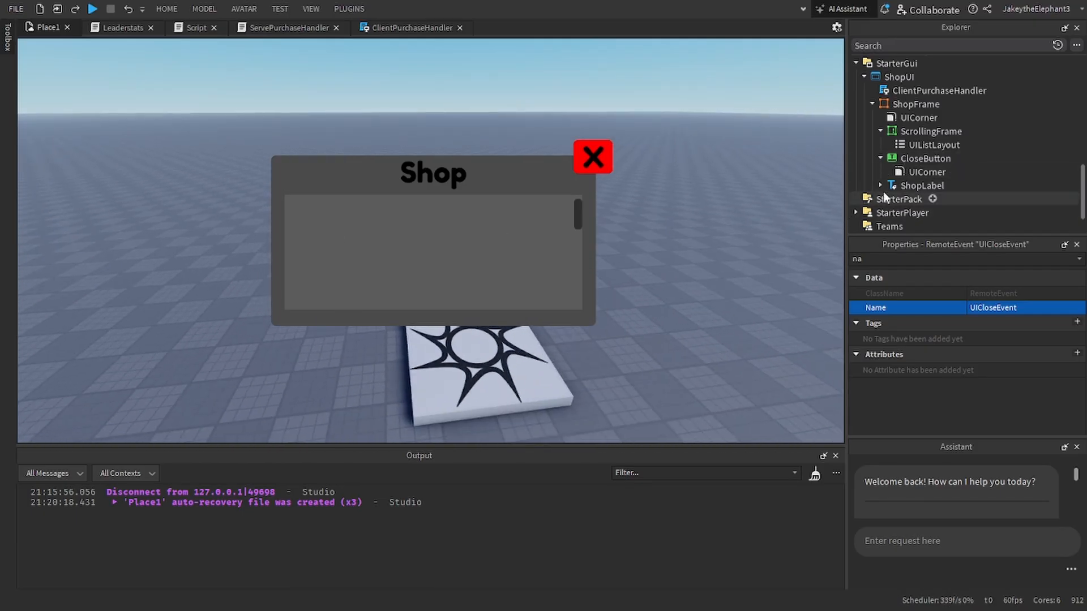
# Step: In ServePurchaseHandler, declare local CloseEvent = REs.UICloseEvent below the BatPurchaseEvent variable
pyautogui.click(411, 28)
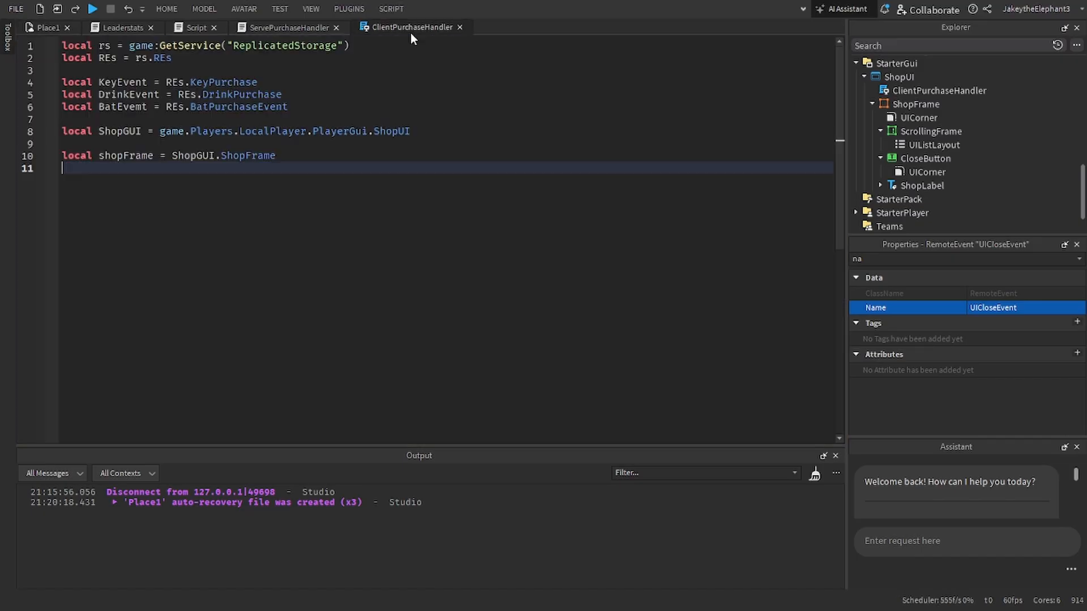
pyautogui.click(285, 31)
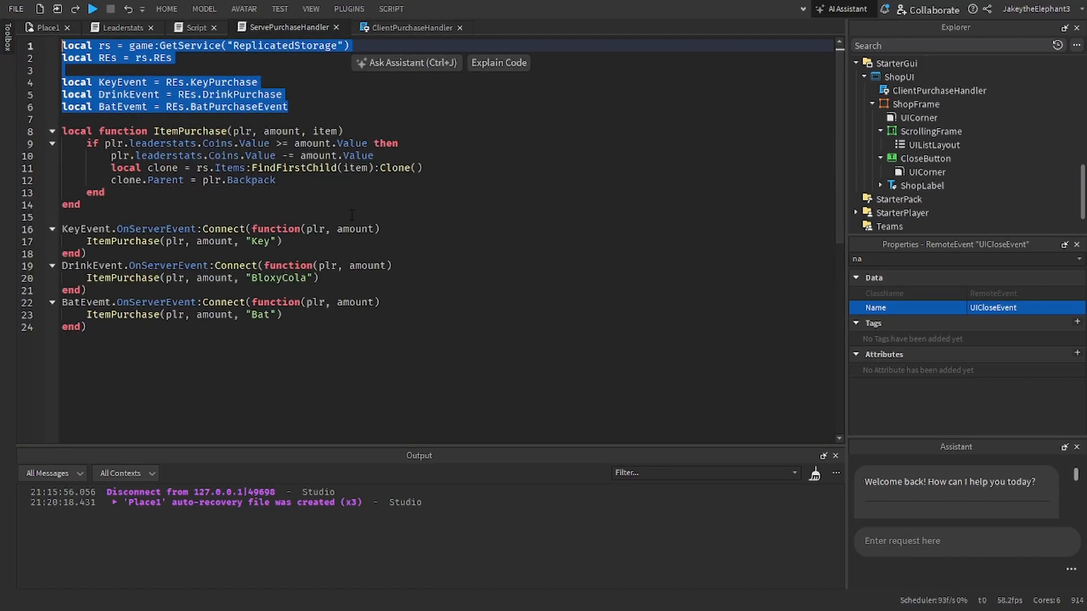
pyautogui.click(310, 105)
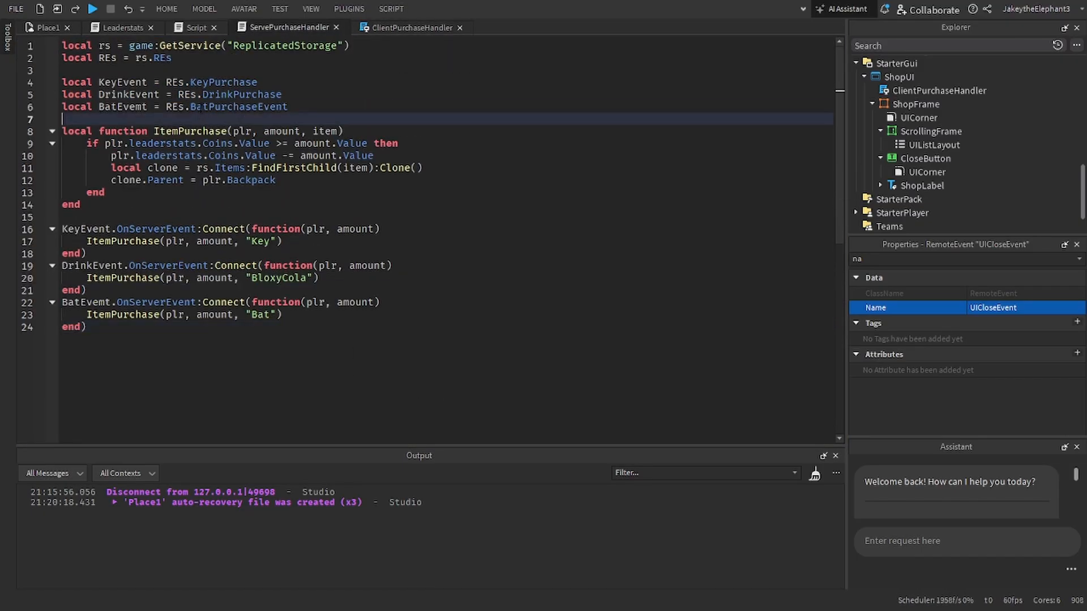
pyautogui.press('Return')
pyautogui.write('local BatEvemt = REs.BatPurchaseEvent')
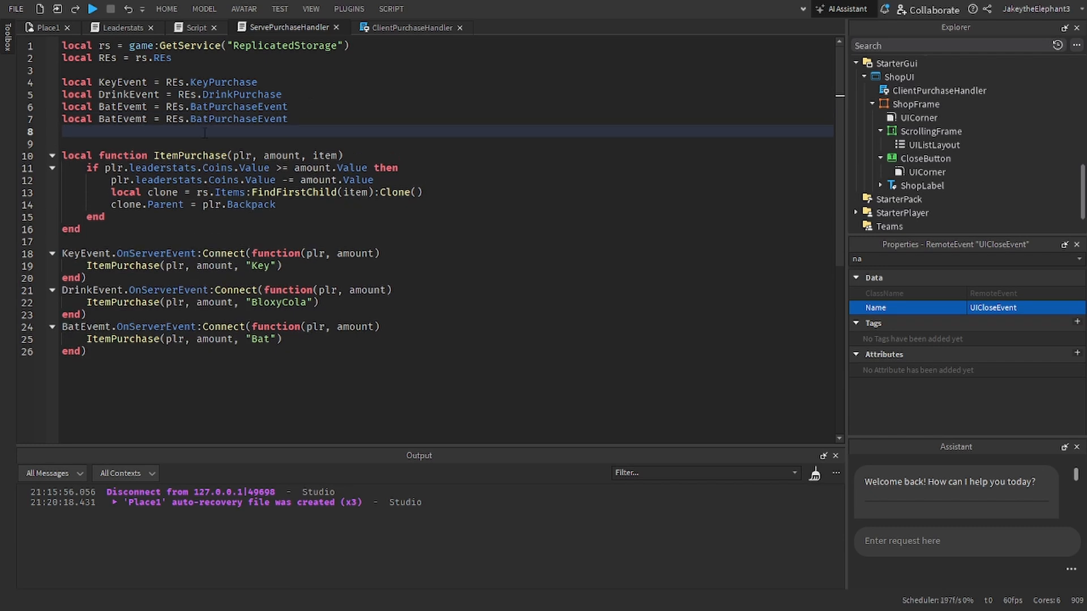
pyautogui.doubleClick(113, 118)
pyautogui.write('Close')
pyautogui.write('Event')
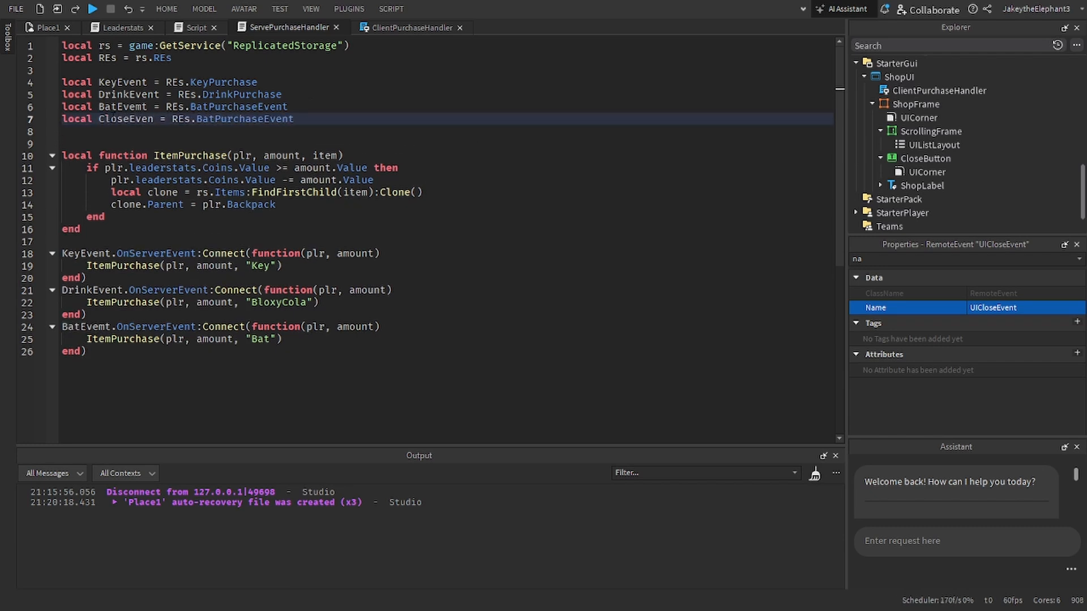
pyautogui.doubleClick(215, 118)
pyautogui.write('UICloseEvent')
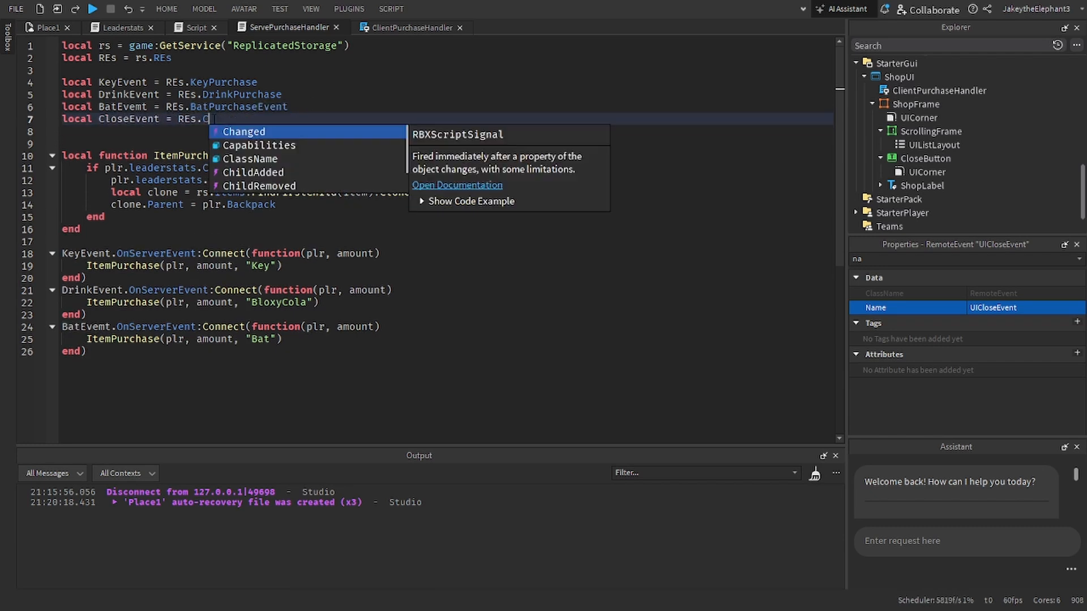
# Step: At the end of ServePurchaseHandler, connect CloseEvent.OnServerEvent to a new function that takes plr
pyautogui.click(137, 398)
pyautogui.press('Return')
pyautogui.press('Return')
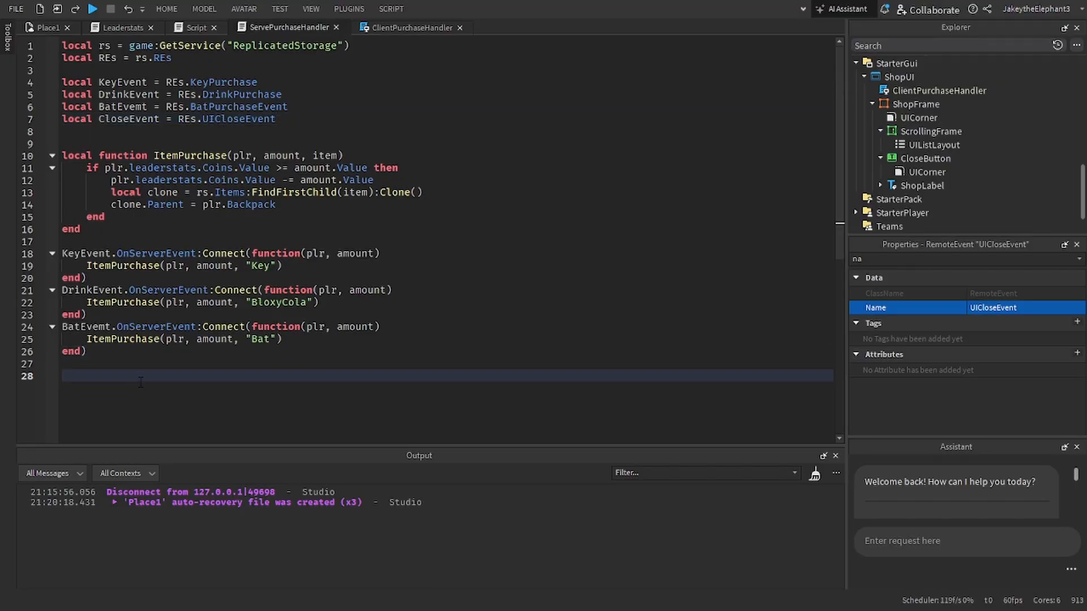
pyautogui.write('CloseEvent.OnServerEvent')
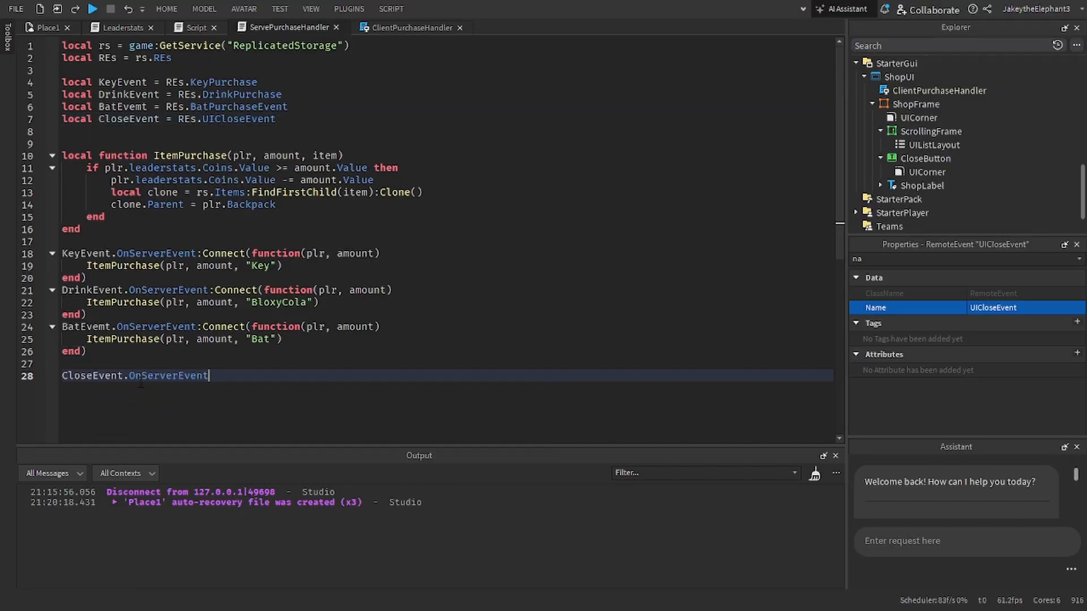
pyautogui.write(':Connect(function()')
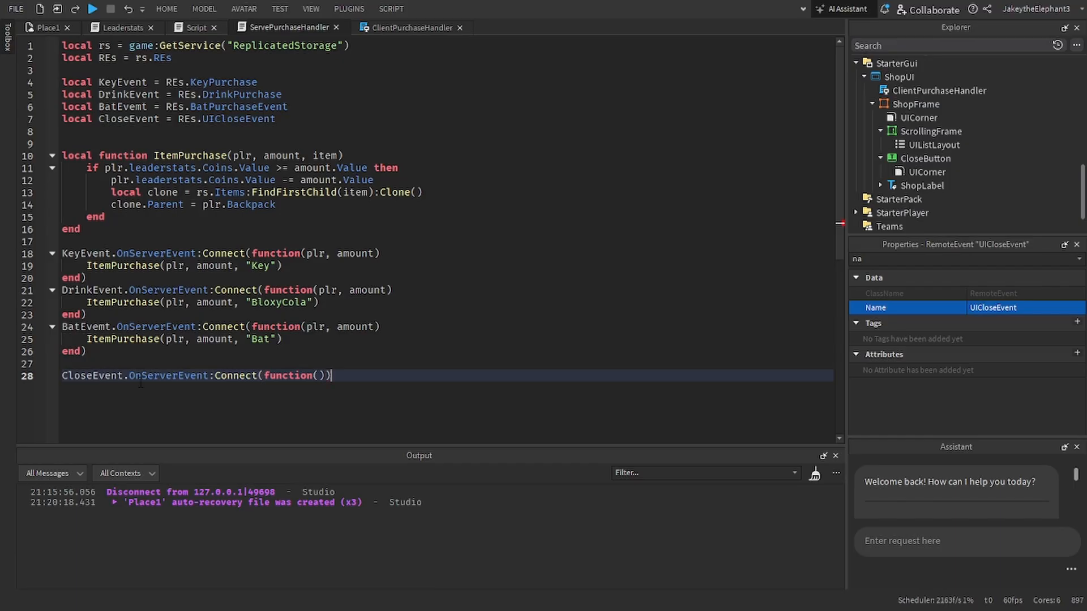
pyautogui.write('plr)')
pyautogui.press('Return')
# Step: Inside the CloseEvent handler, set plr.PlayerGui.ShopUI.ShopFrame.Visible = false
pyautogui.write('plr.plr')
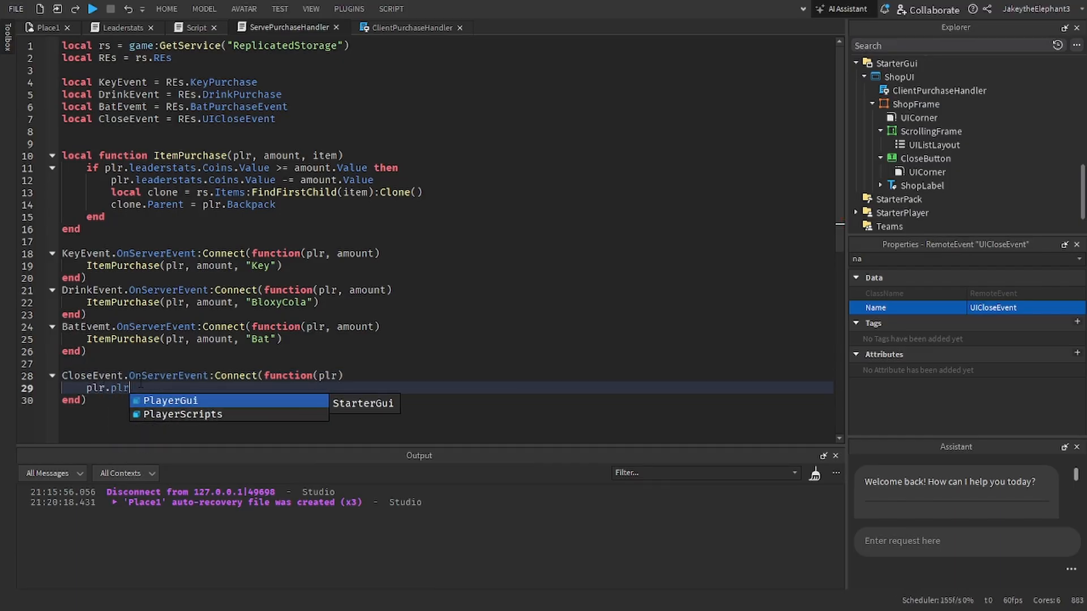
pyautogui.press('Tab')
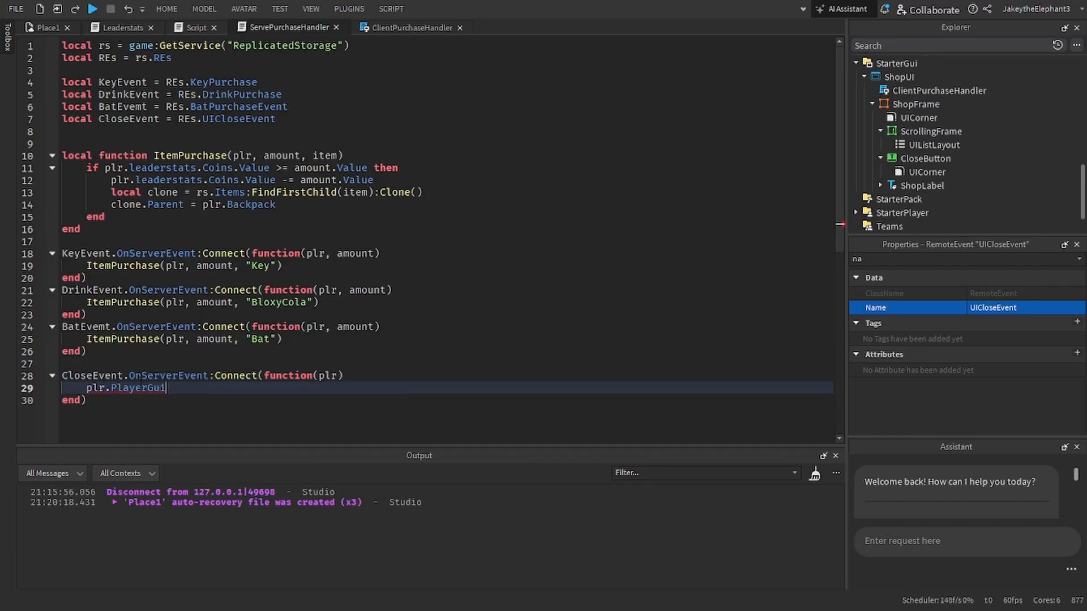
pyautogui.write('.Shop')
pyautogui.press('Tab')
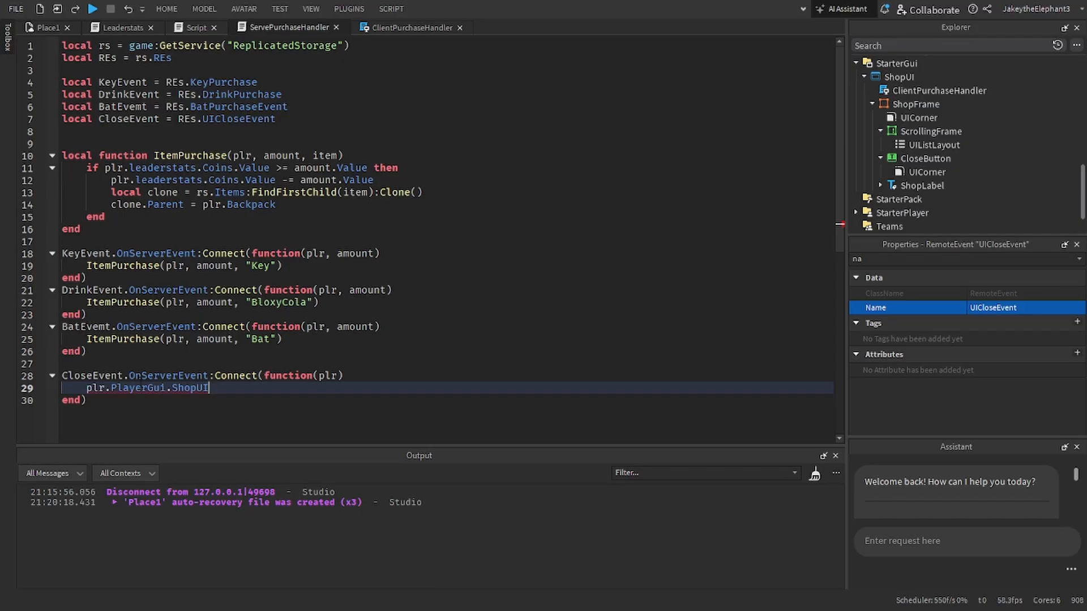
pyautogui.write('.S')
pyautogui.press('Tab')
pyautogui.write('.')
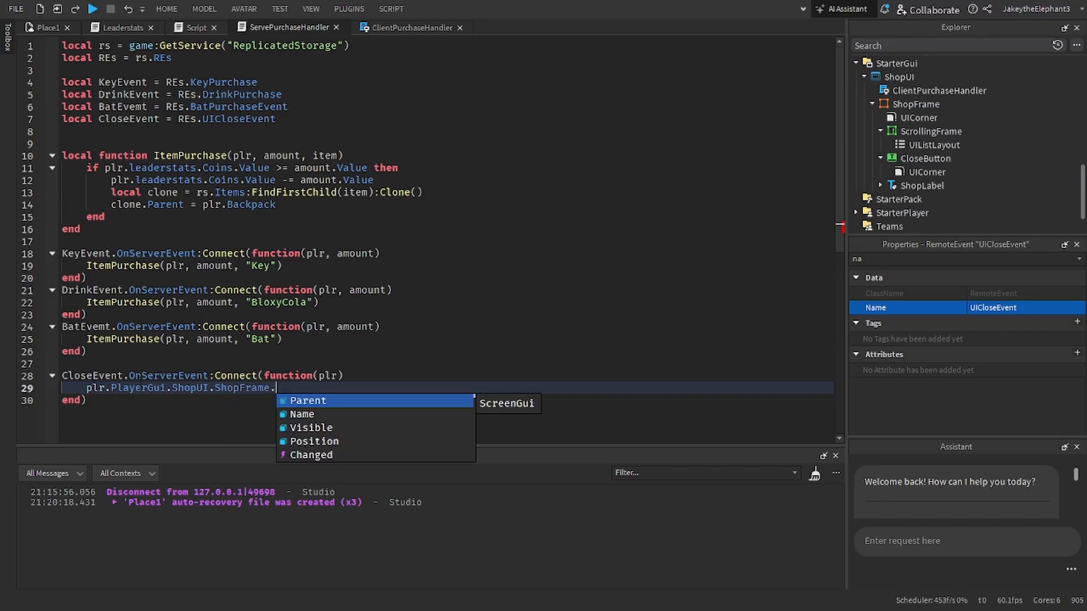
pyautogui.write('Vi')
pyautogui.press('Tab')
pyautogui.write('= false')
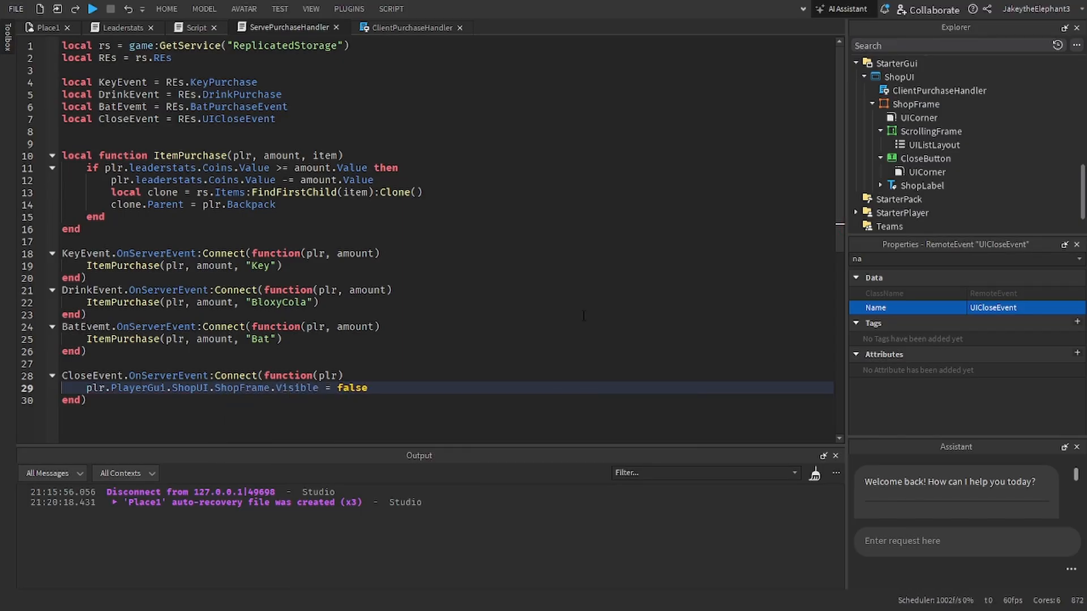
pyautogui.write('false')
# Step: Copy the CloseEvent declaration from ServePurchaseHandler into ClientPurchaseHandler below the BatEvemt variable
pyautogui.click(401, 27)
pyautogui.click(281, 27)
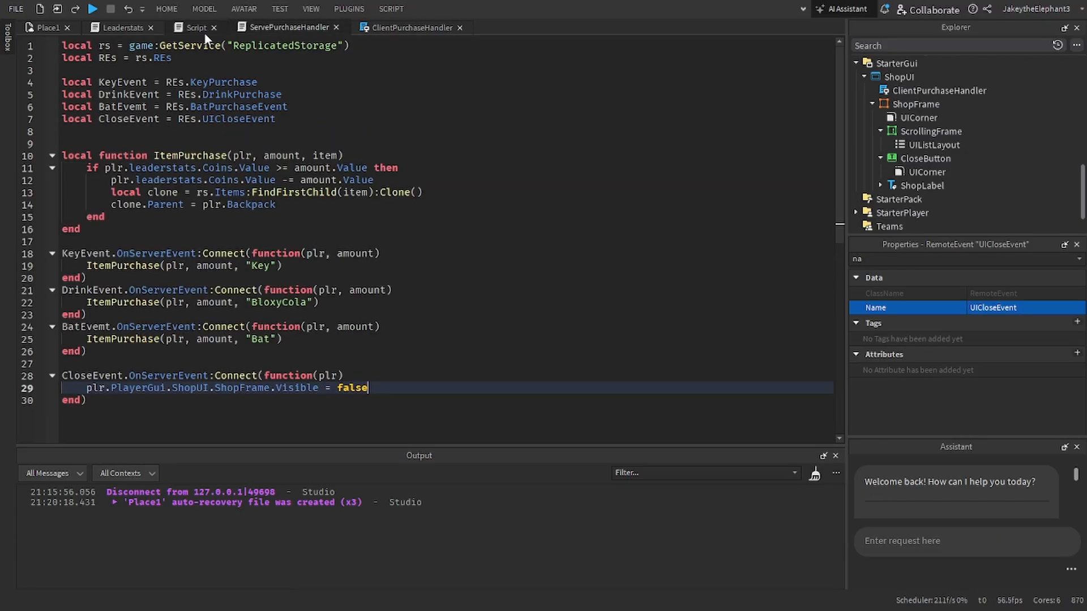
pyautogui.click(416, 32)
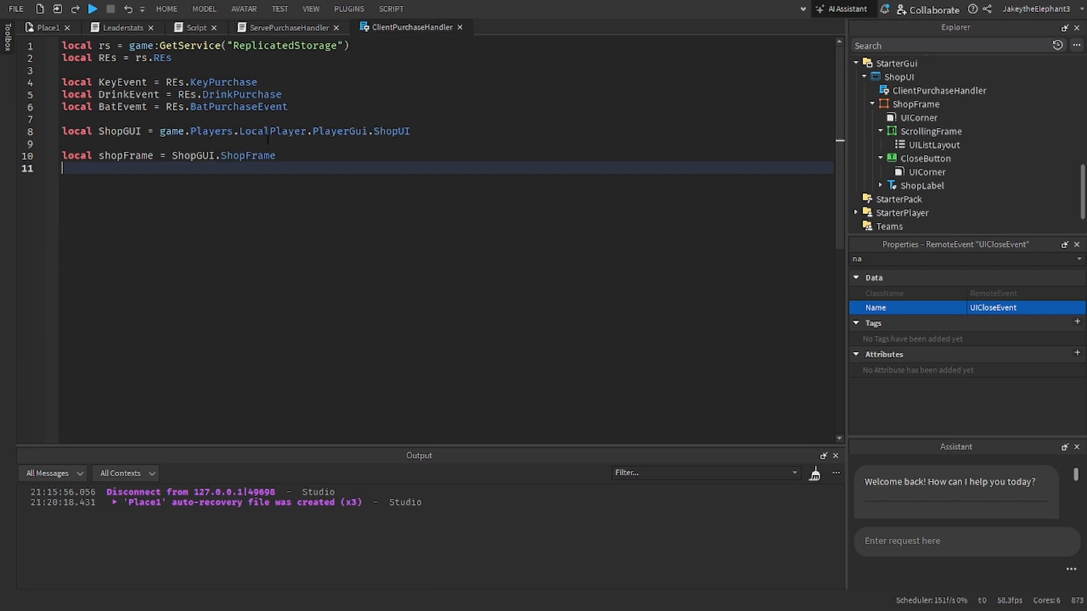
pyautogui.click(291, 33)
pyautogui.tripleClick(199, 119)
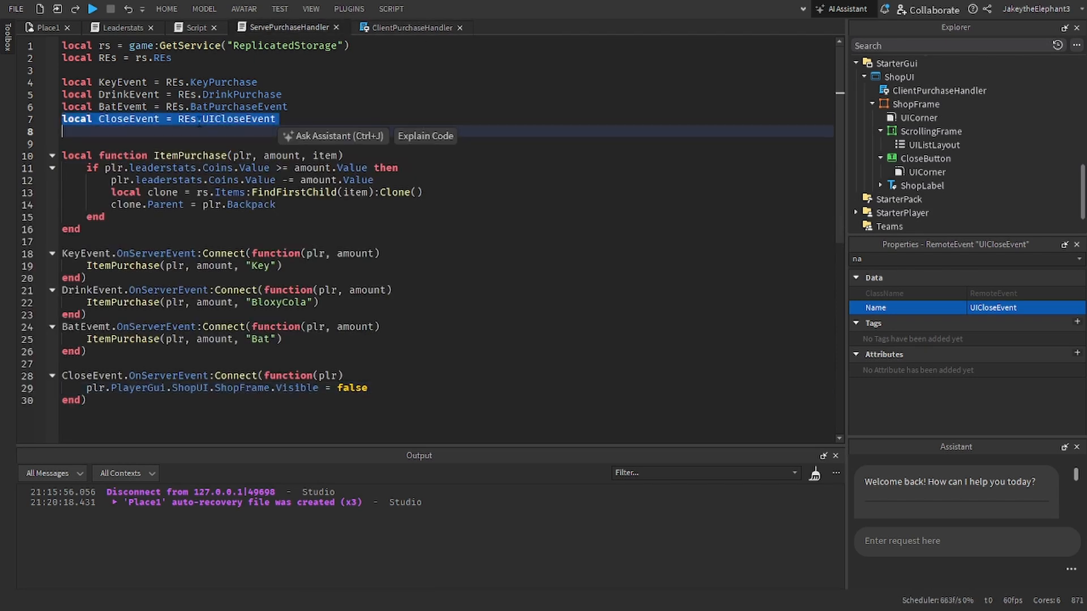
pyautogui.click(407, 29)
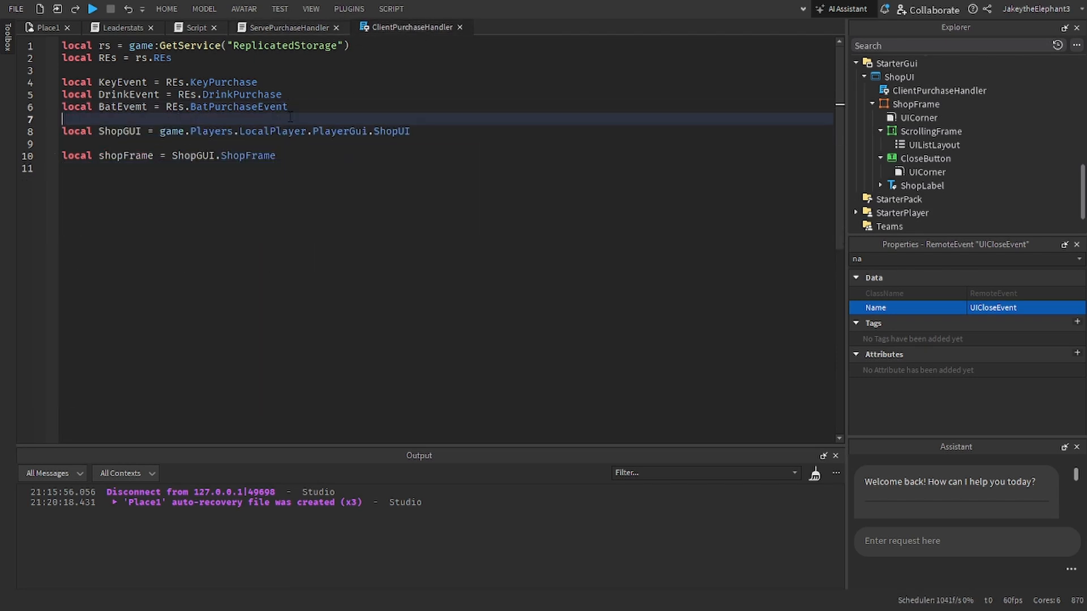
pyautogui.click(312, 130)
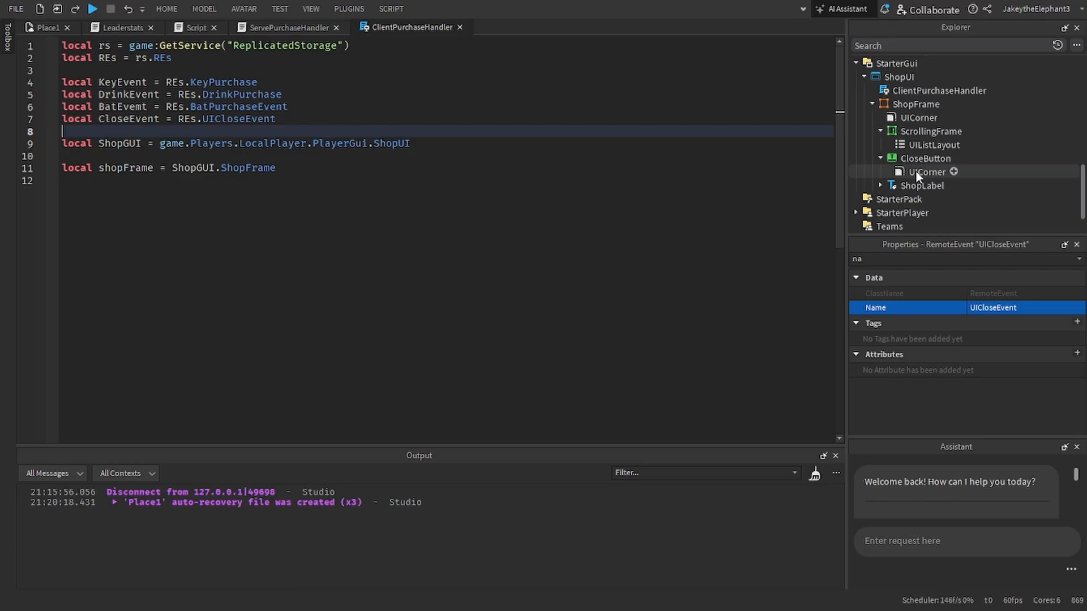
# Step: Examine the remote events in REs, the TemplateItem in StoreUITemplate and the objects under ShopUI
pyautogui.scroll(4, 933, 136)
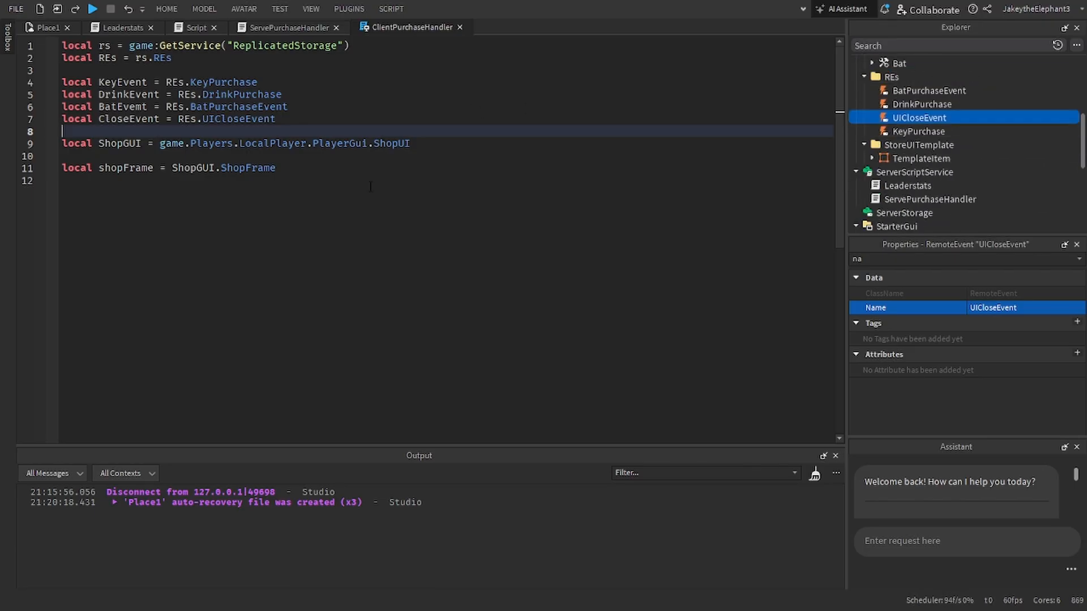
pyautogui.click(371, 168)
pyautogui.scroll(-1, 951, 181)
pyautogui.click(889, 119)
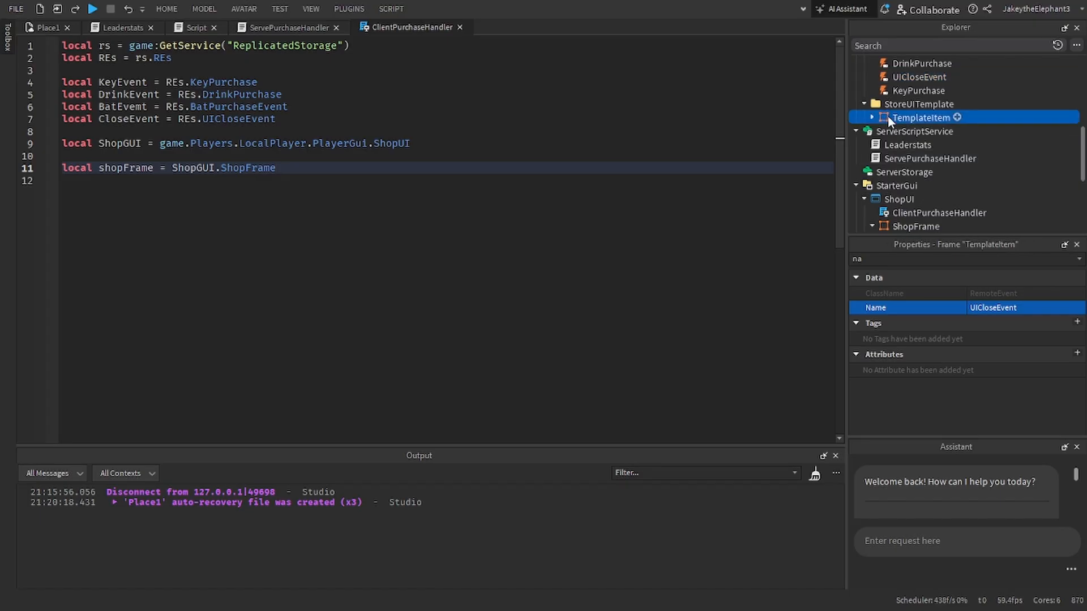
pyautogui.click(871, 117)
pyautogui.click(871, 117)
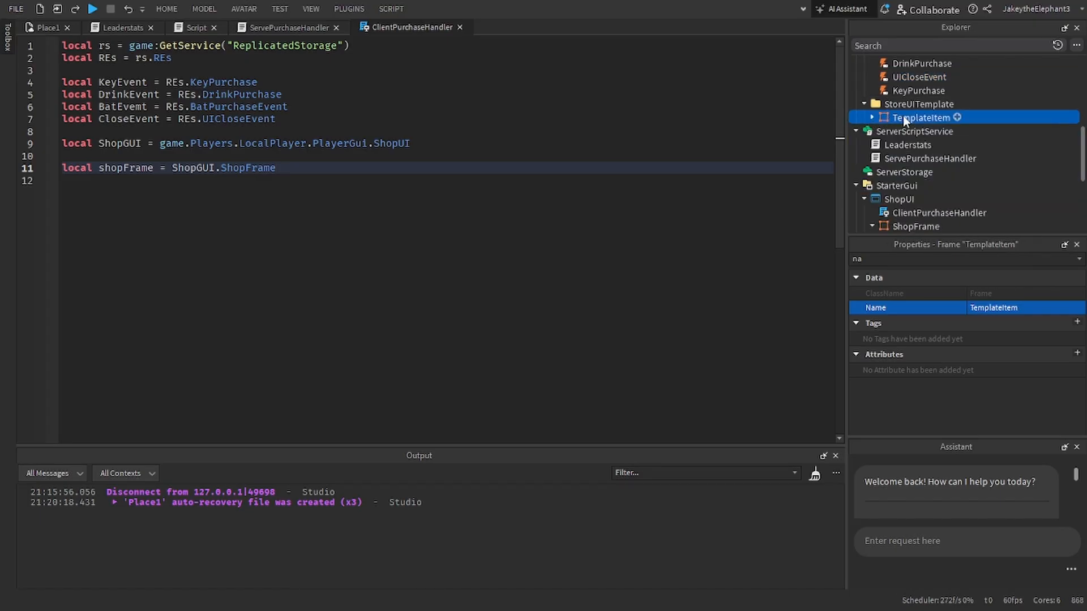
pyautogui.scroll(-3, 902, 119)
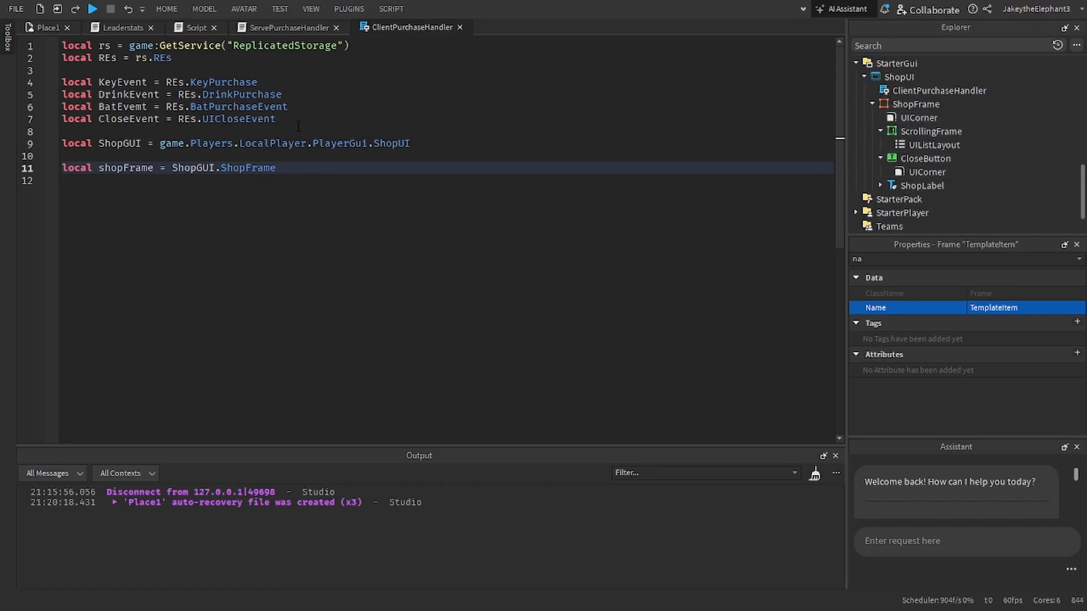
pyautogui.click(308, 144)
pyautogui.click(319, 164)
pyautogui.scroll(5, 1000, 81)
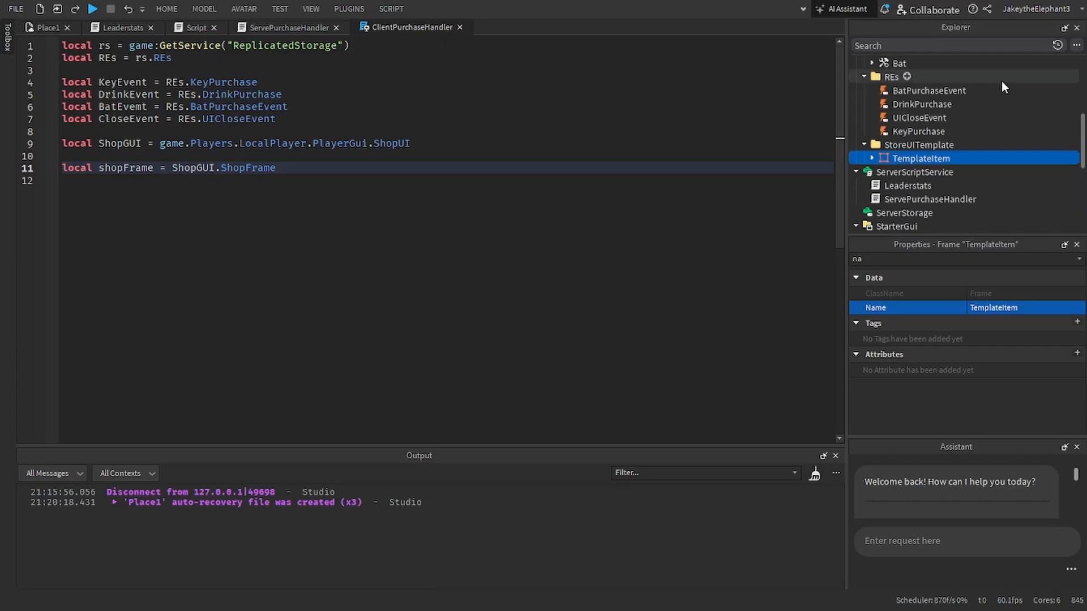
pyautogui.scroll(-3, 887, 142)
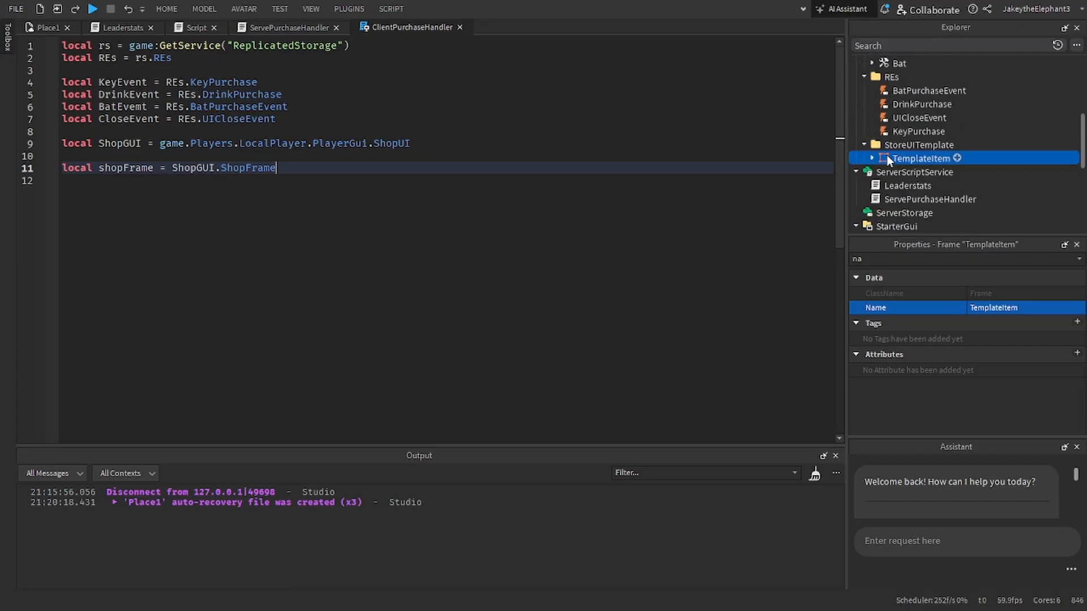
# Step: Add a NumberValue to the BloxyCola tool in the Items folder of ReplicatedStorage
pyautogui.scroll(3, 886, 150)
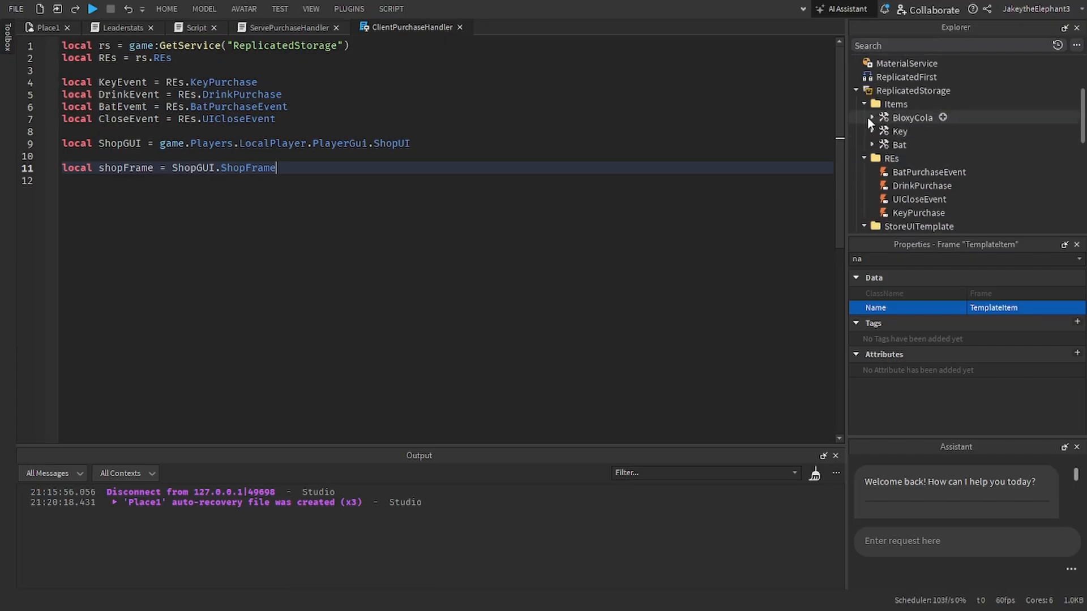
pyautogui.click(870, 118)
pyautogui.click(943, 116)
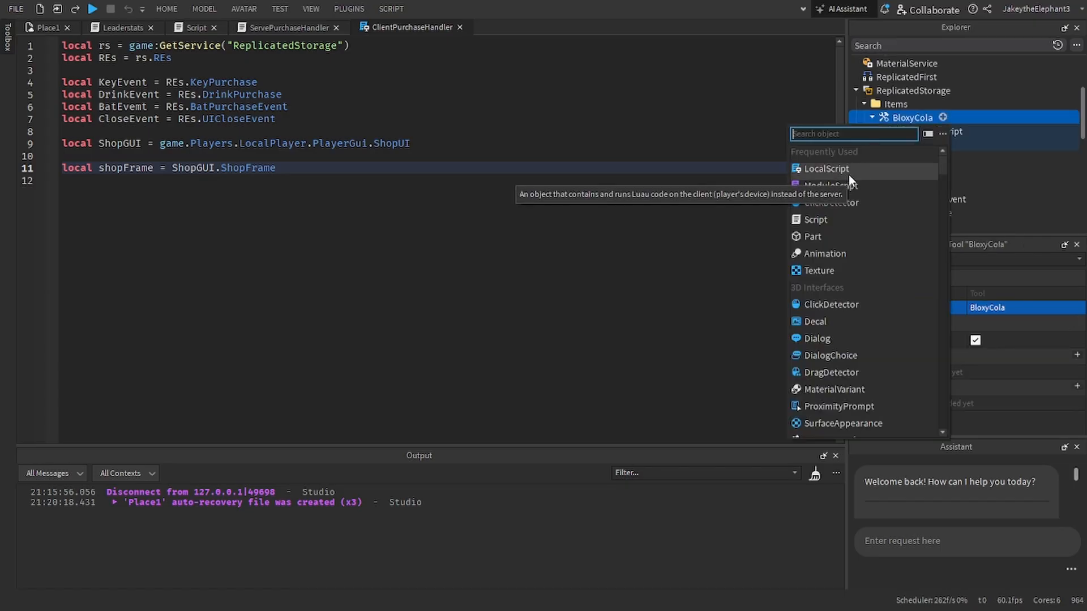
pyautogui.write('price')
pyautogui.press('BackSpace')
pyautogui.press('BackSpace')
pyautogui.press('BackSpace')
pyautogui.press('BackSpace')
pyautogui.press('BackSpace')
pyautogui.write('number')
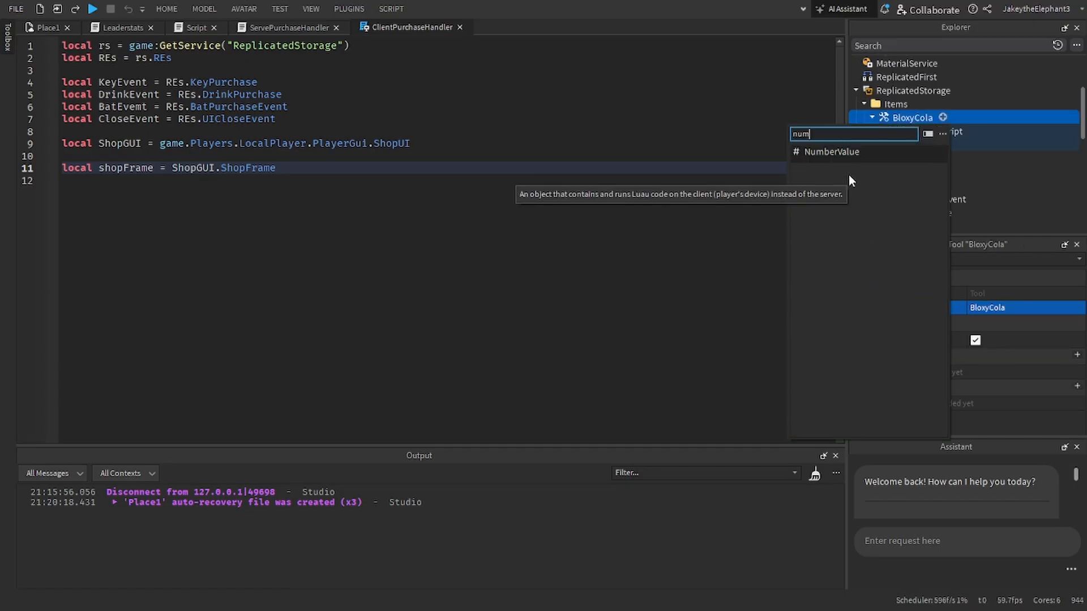
pyautogui.click(875, 149)
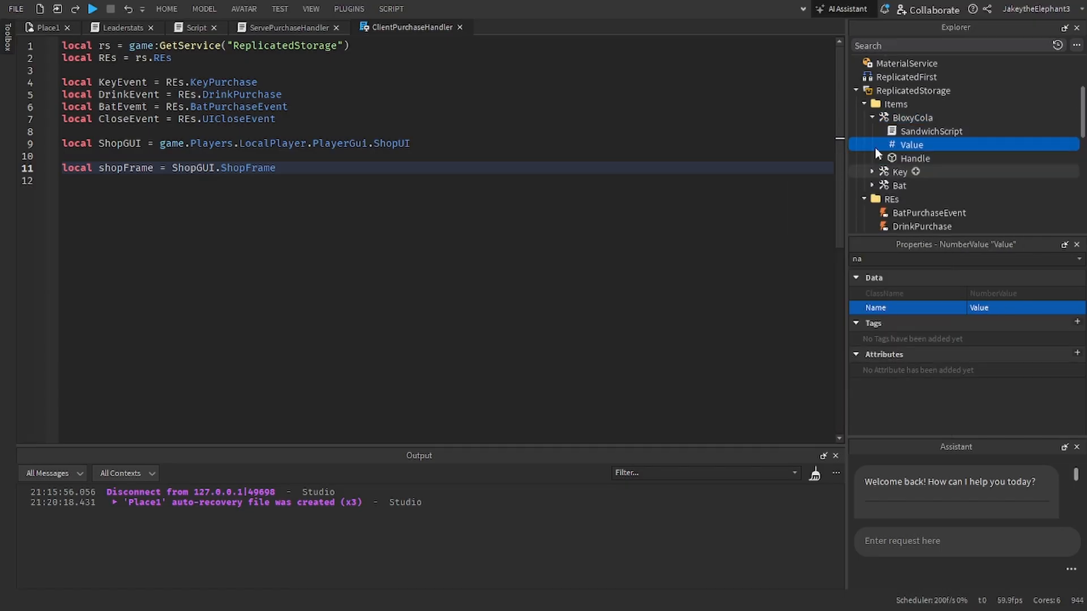
# Step: Rename BloxyCola's NumberValue as Price and set its value to 25
pyautogui.click(1000, 310)
pyautogui.press('Return')
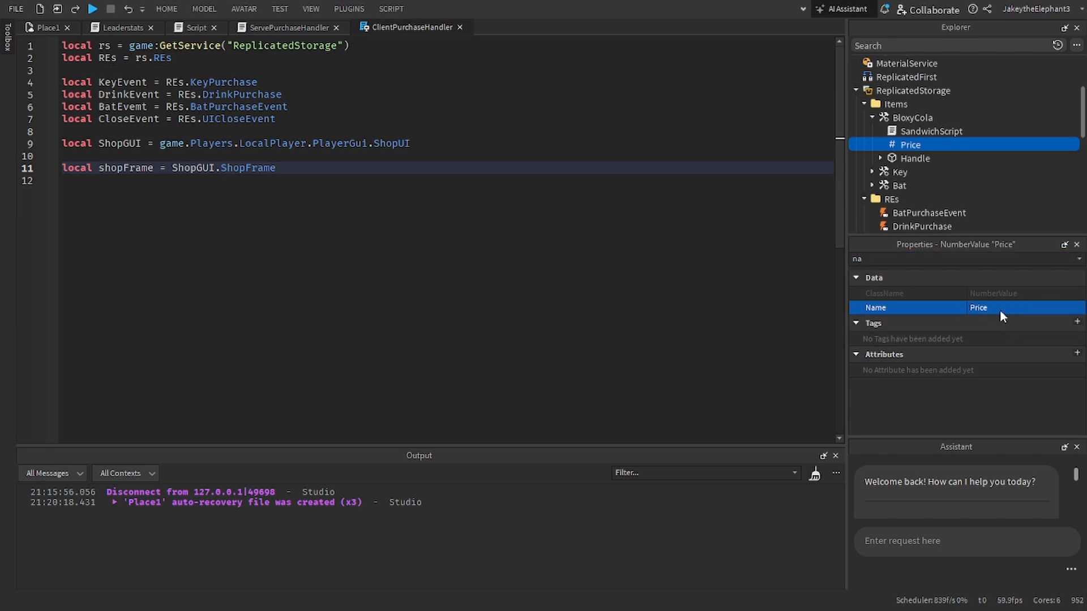
pyautogui.click(951, 259)
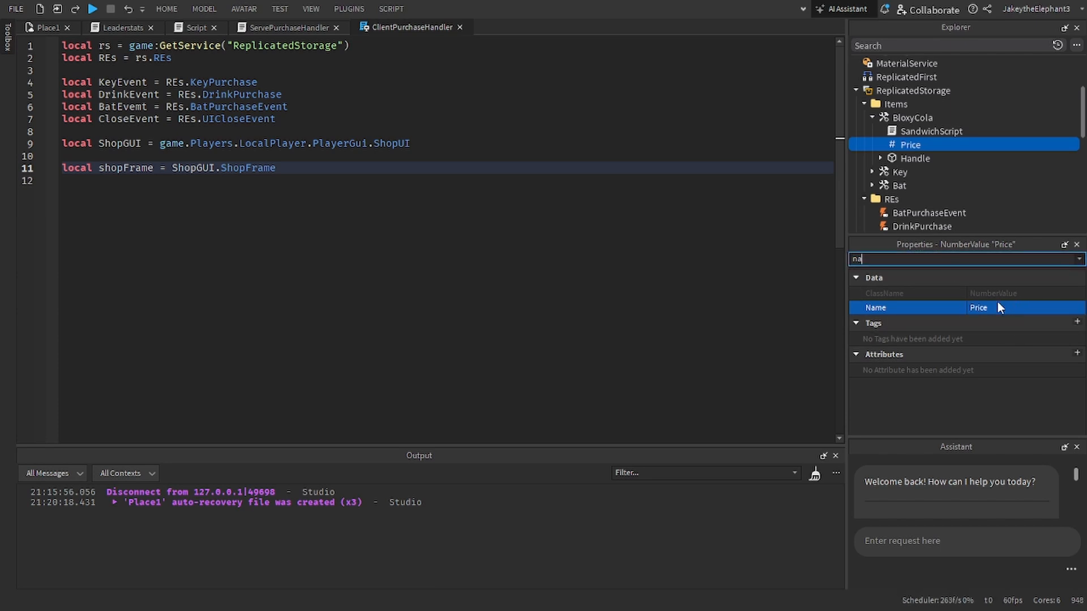
pyautogui.press('BackSpace')
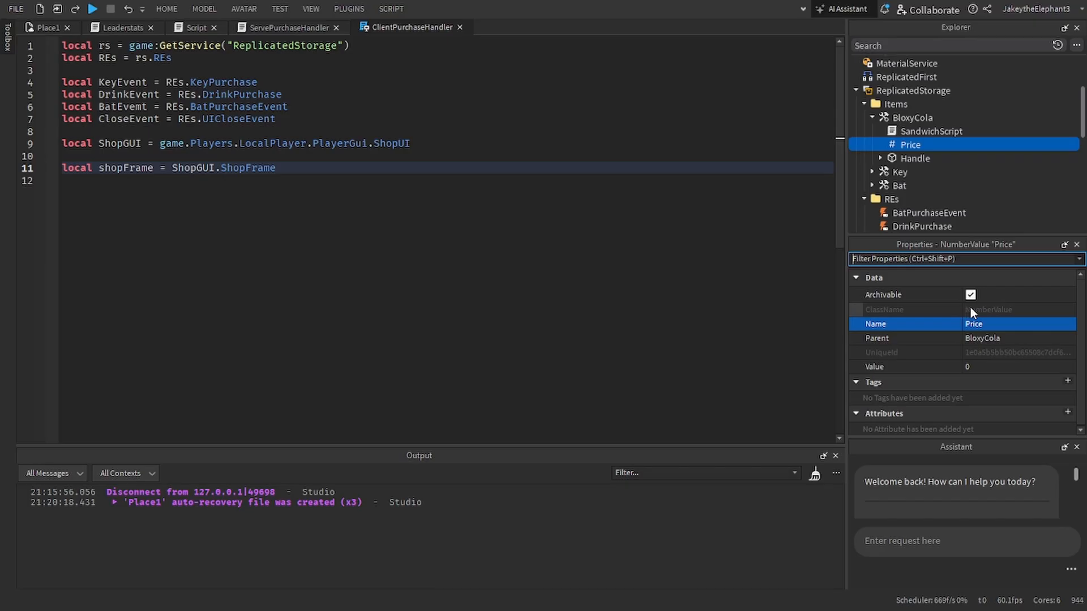
pyautogui.click(985, 366)
pyautogui.write('25')
pyautogui.press('Return')
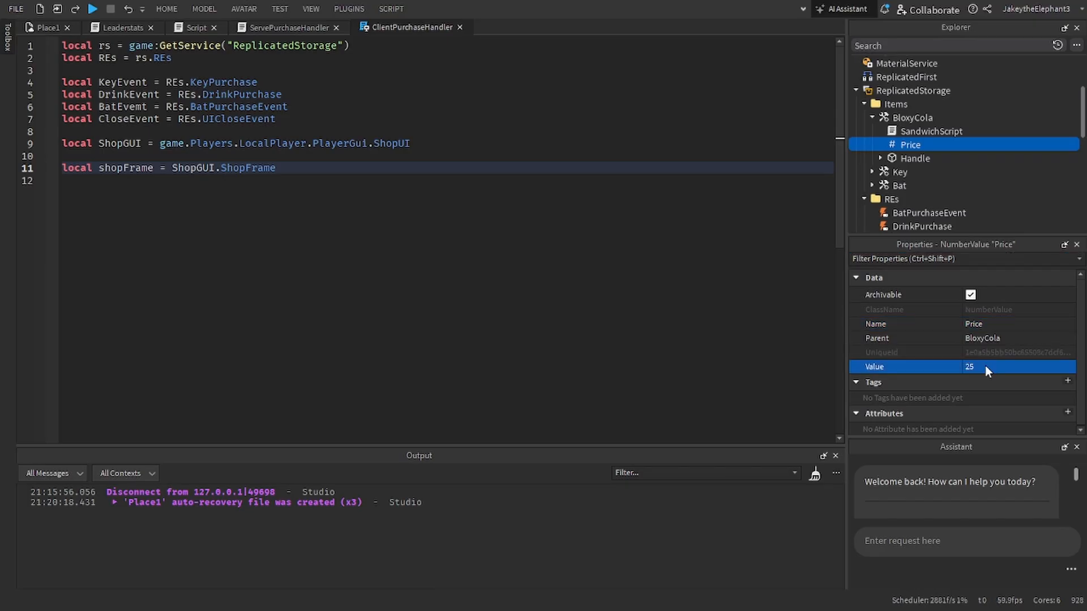
# Step: Duplicate BloxyCola's Price, move the copy into the Key tool and set its value to 70
pyautogui.click(909, 143)
pyautogui.hotkey('ctrl', 'd')
pyautogui.moveTo(903, 157); pyautogui.dragTo(895, 185)
pyautogui.click(973, 367)
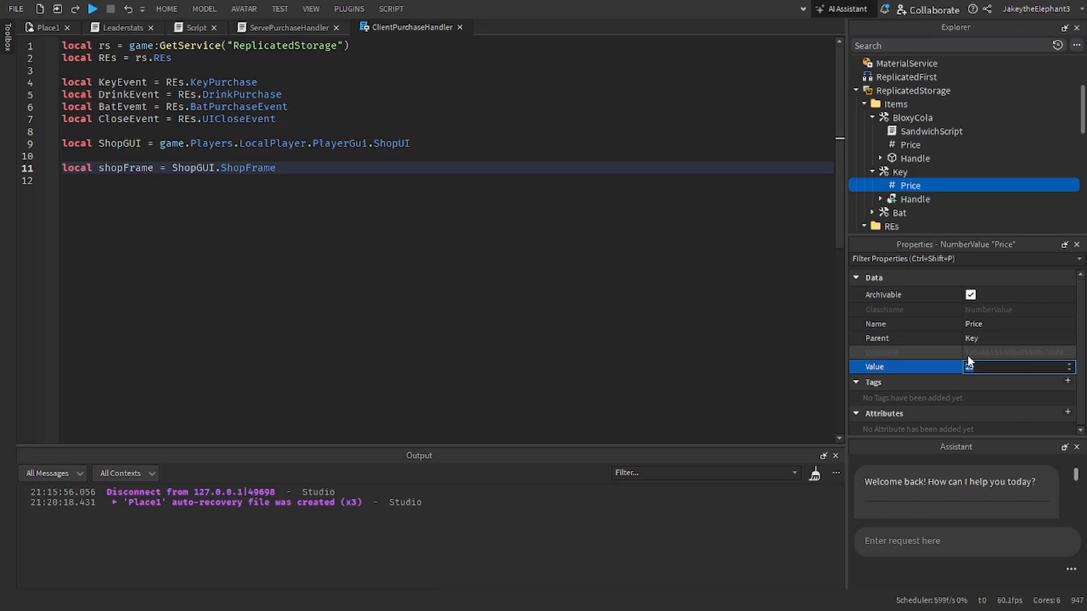
pyautogui.write('70')
pyautogui.press('Return')
# Step: Duplicate the Key's Price, move the copy into the Bat tool and set its value to 50
pyautogui.hotkey('ctrl', 'd')
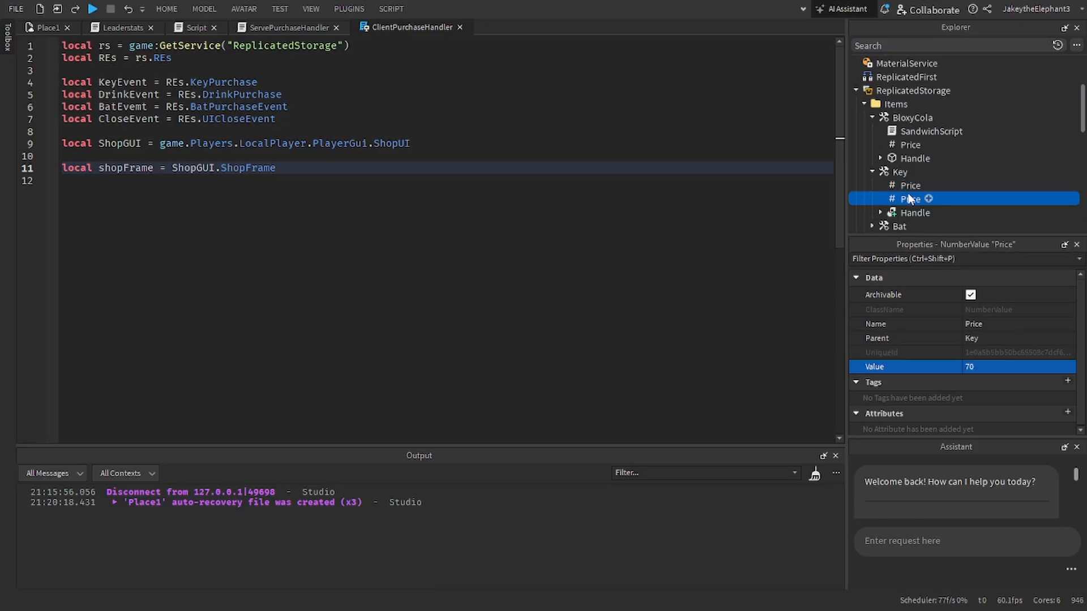
pyautogui.moveTo(909, 199); pyautogui.dragTo(895, 229)
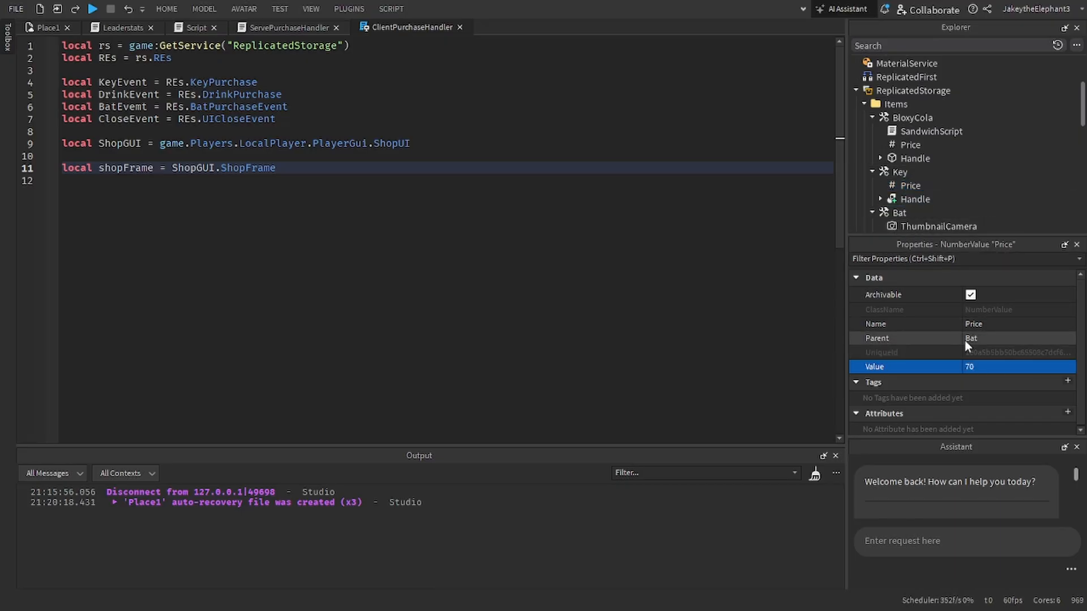
pyautogui.scroll(-1, 815, 237)
pyautogui.scroll(-2, 906, 210)
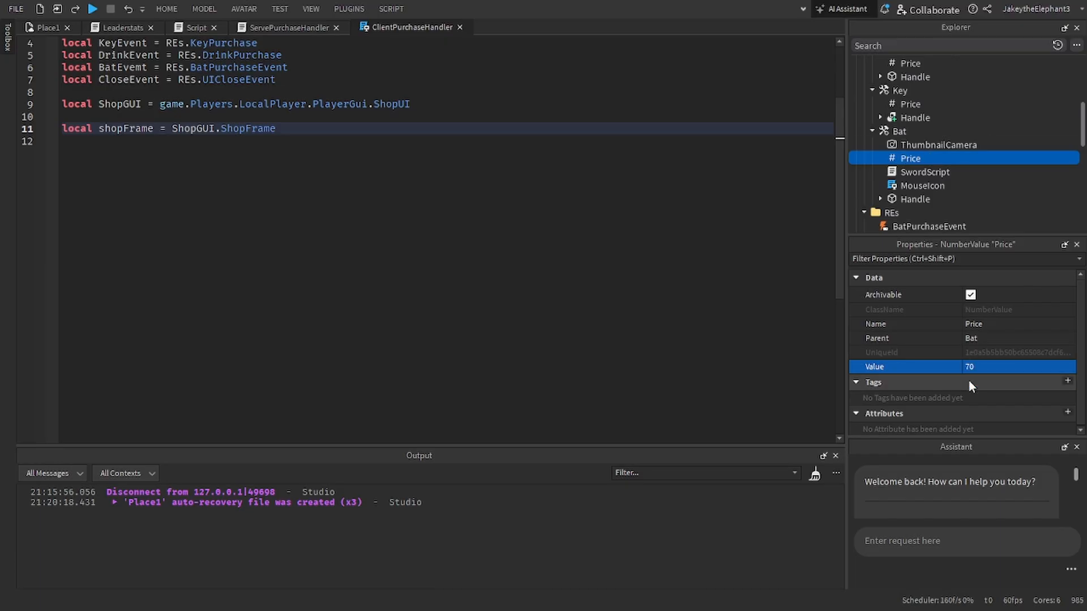
pyautogui.click(985, 371)
pyautogui.write('50')
pyautogui.press('Return')
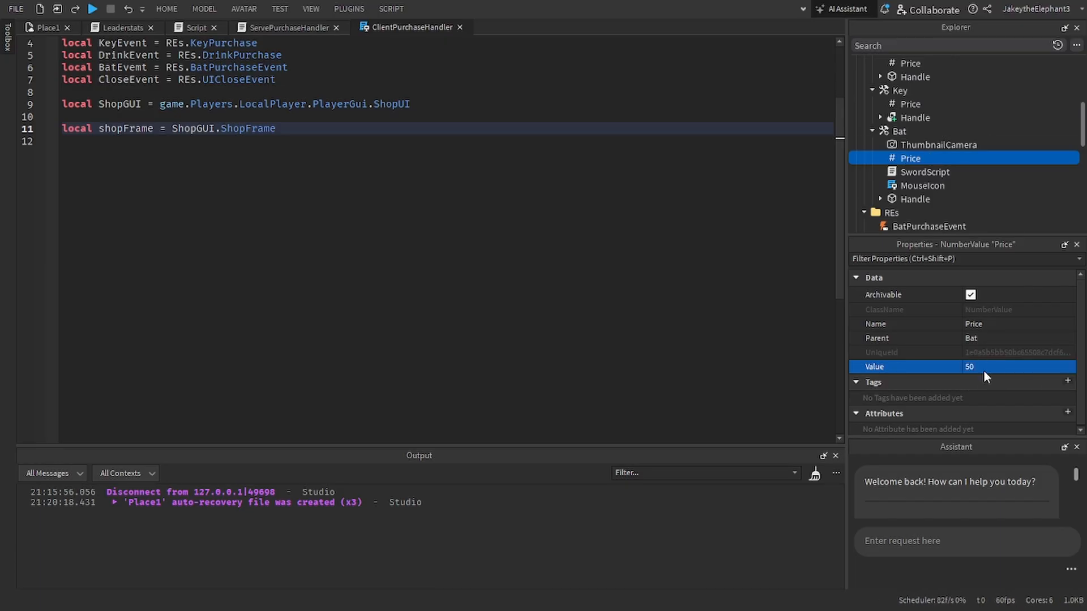
# Step: Collapse the BloxyCola, Key and Bat tools in the Items folder
pyautogui.scroll(1, 572, 272)
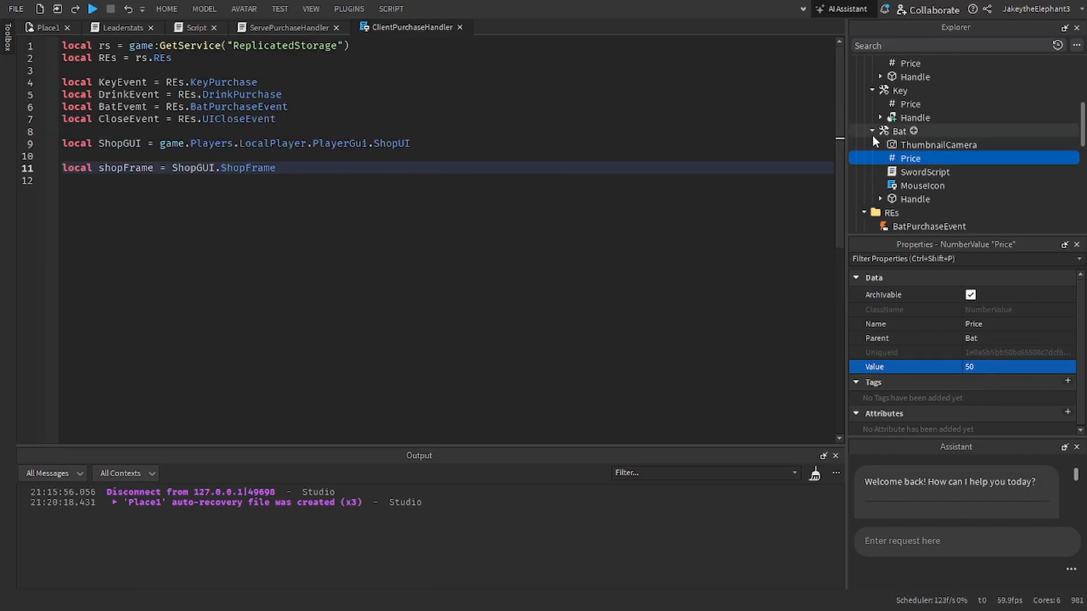
pyautogui.scroll(3, 870, 135)
pyautogui.click(871, 158)
pyautogui.click(872, 173)
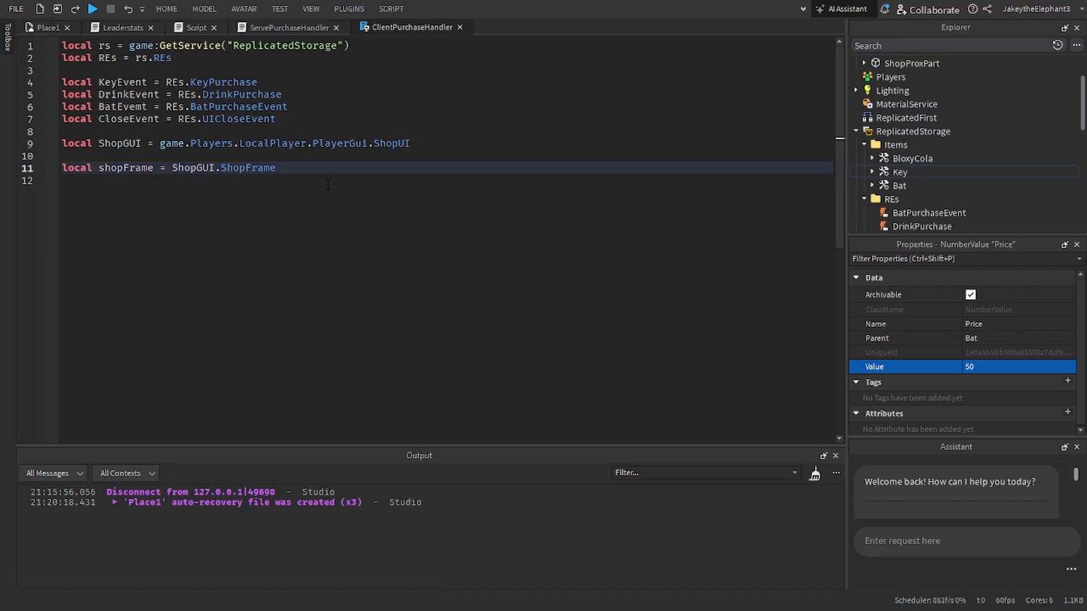
pyautogui.press('Return')
pyautogui.press('Return')
pyautogui.write('f')
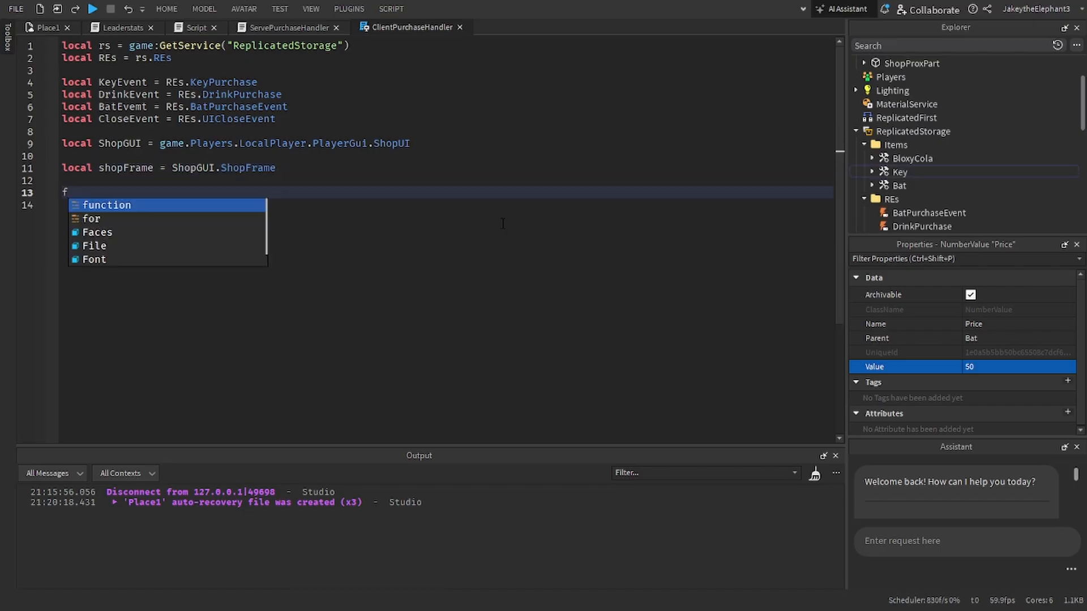
pyautogui.press('BackSpace')
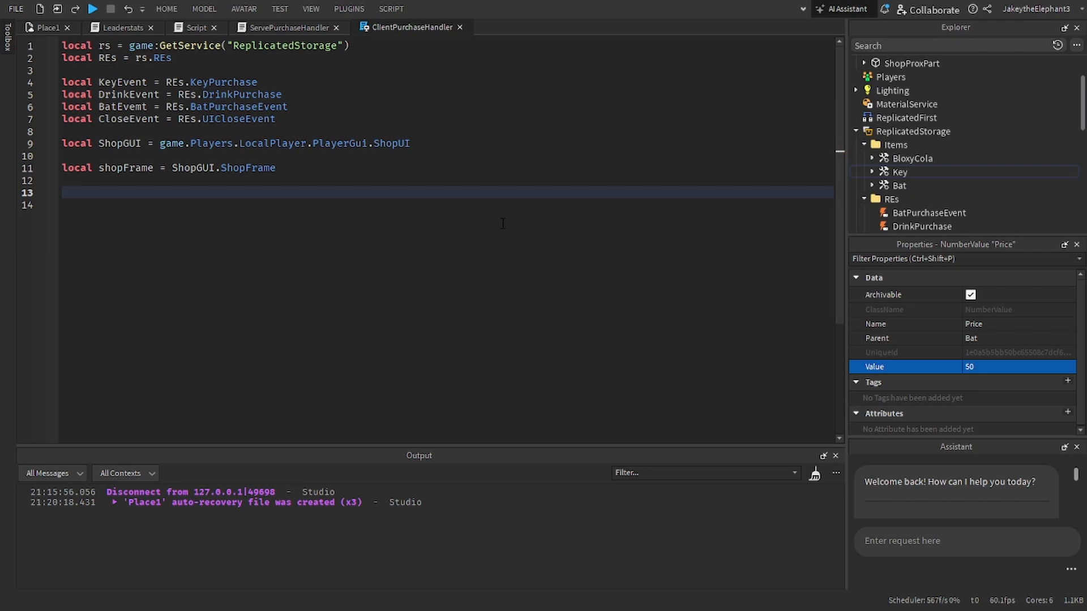
pyautogui.write('wait(2)')
pyautogui.press('Return')
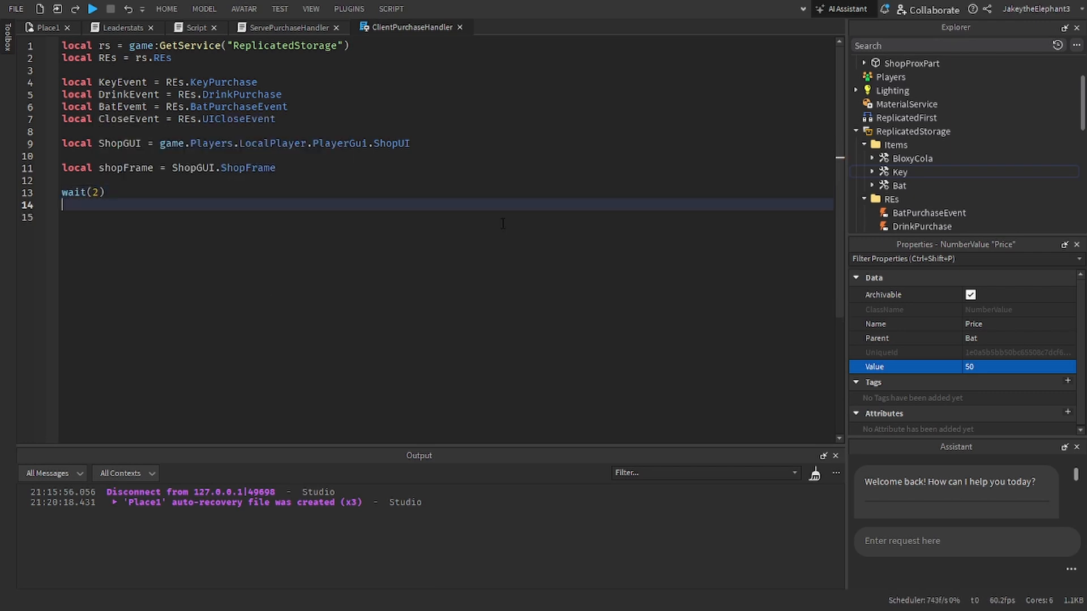
pyautogui.press('Left')
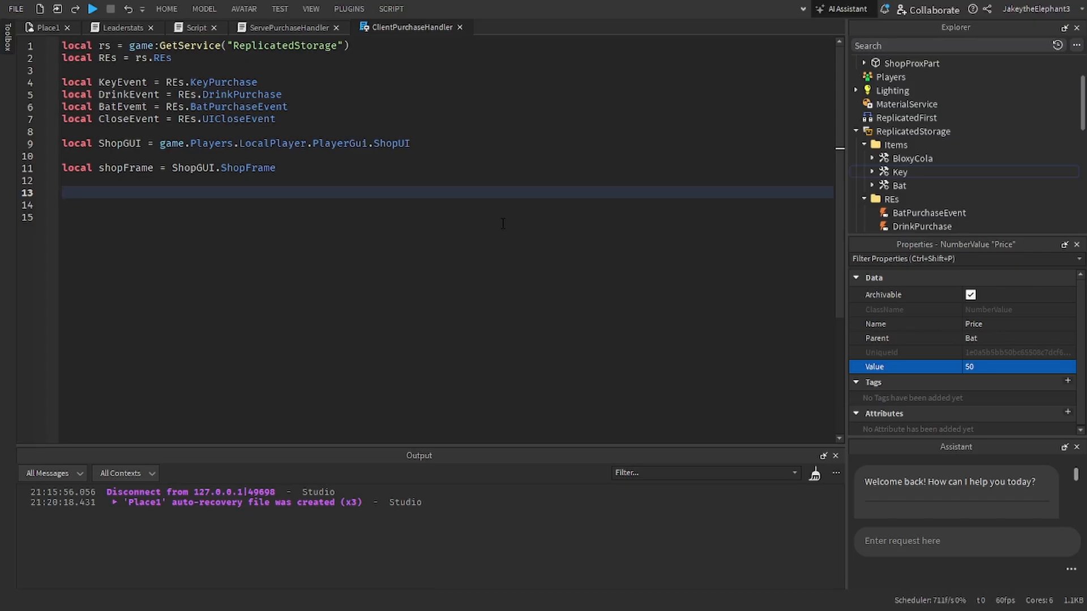
# Step: Below the shopFrame line in ClientPurchaseHandler, begin a loop reading "for i,v in pairs()"
pyautogui.write('for i,v in pair')
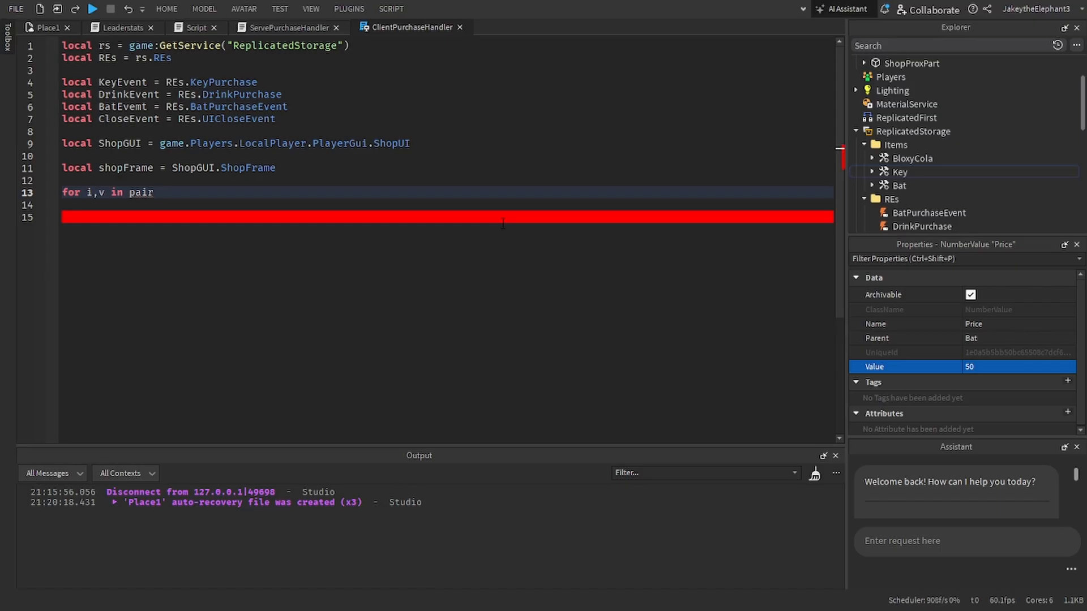
pyautogui.press('BackSpace')
pyautogui.press('BackSpace')
pyautogui.press('BackSpace')
pyautogui.press('BackSpace')
pyautogui.write('pi')
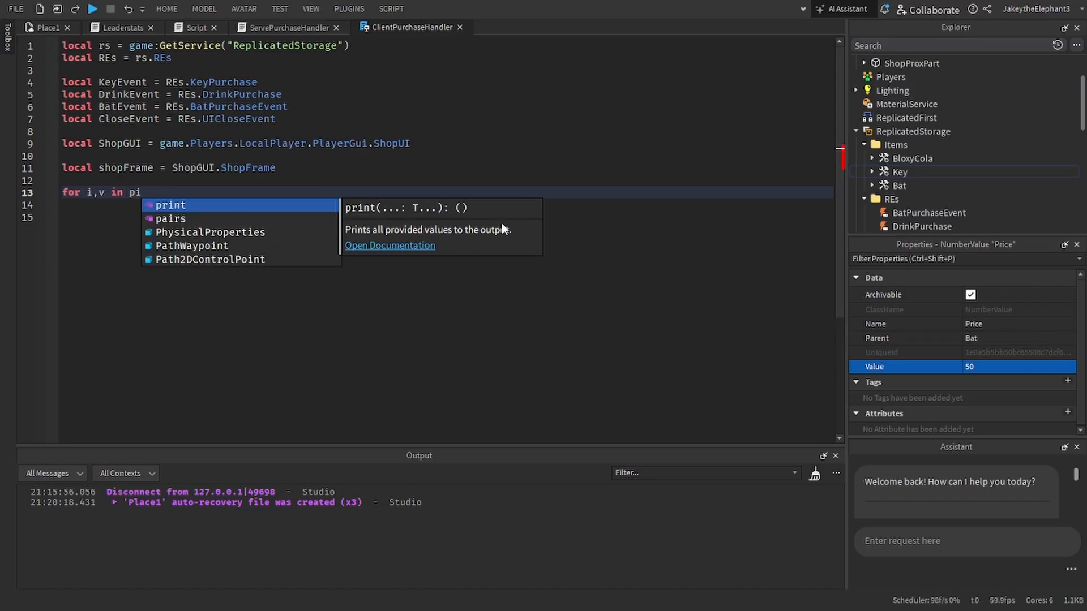
pyautogui.press('BackSpace')
pyautogui.write('airs()')
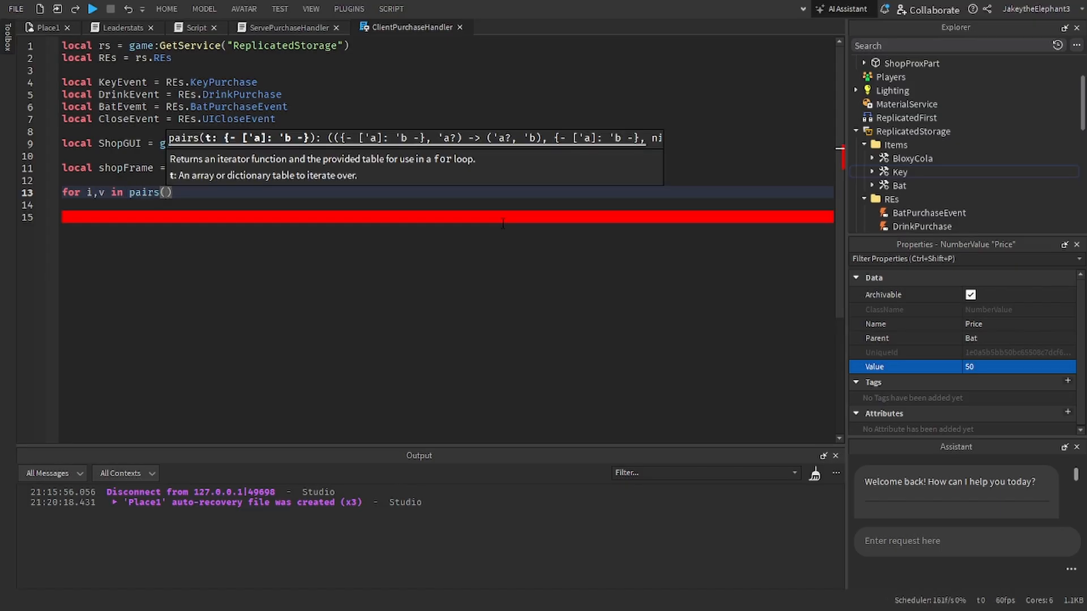
pyautogui.write('rs.Items')
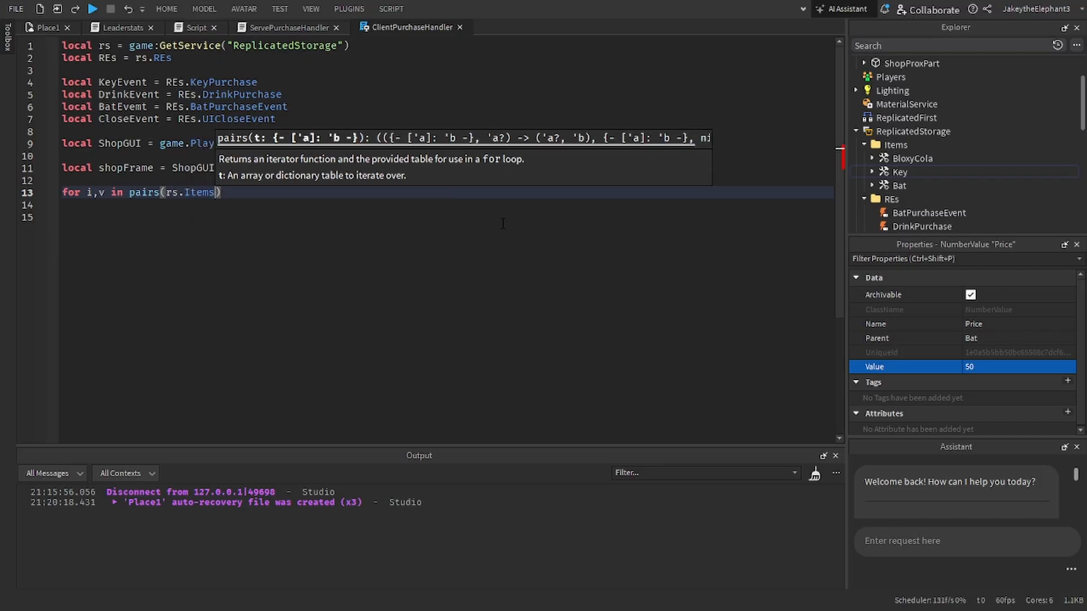
pyautogui.write(':Clone()f')
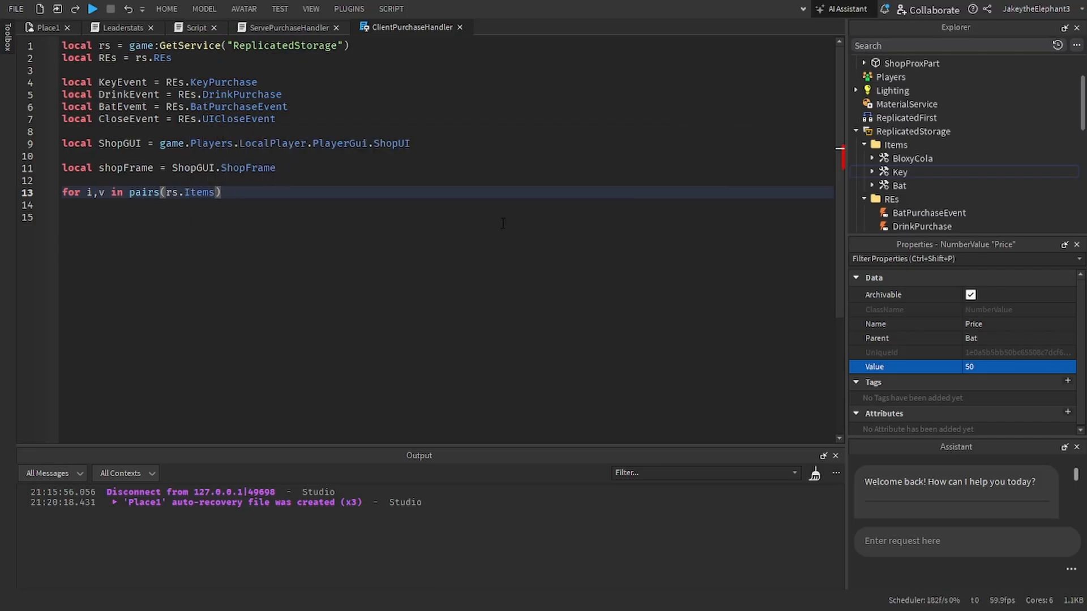
pyautogui.write(':GetChildren()')
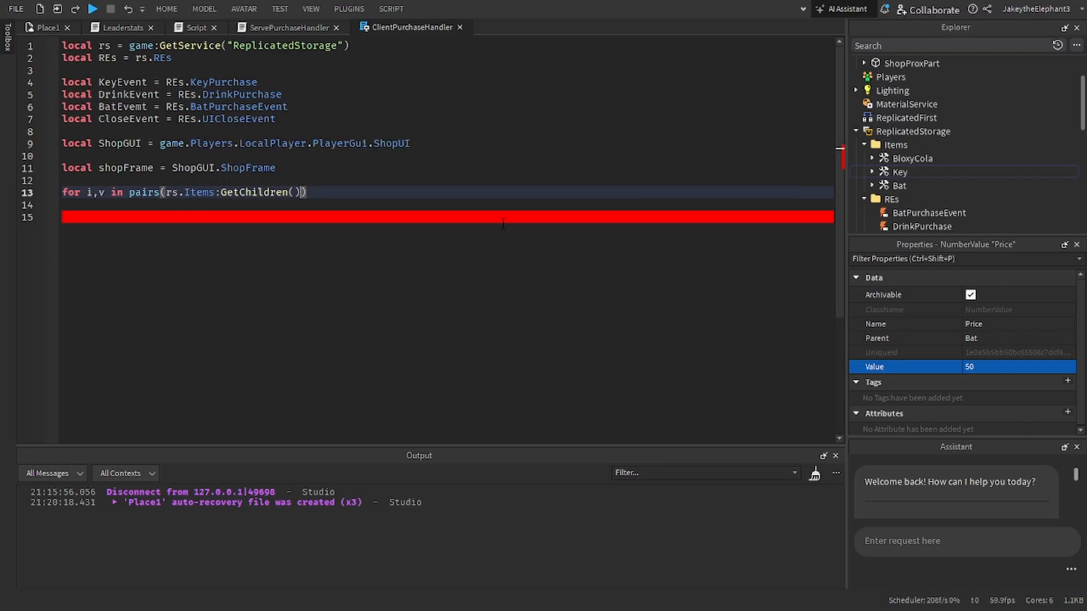
# Step: Make the loop iterate over rs.Items:GetChildren() and complete it with a do ... end block
pyautogui.write('do')
pyautogui.press('Return')
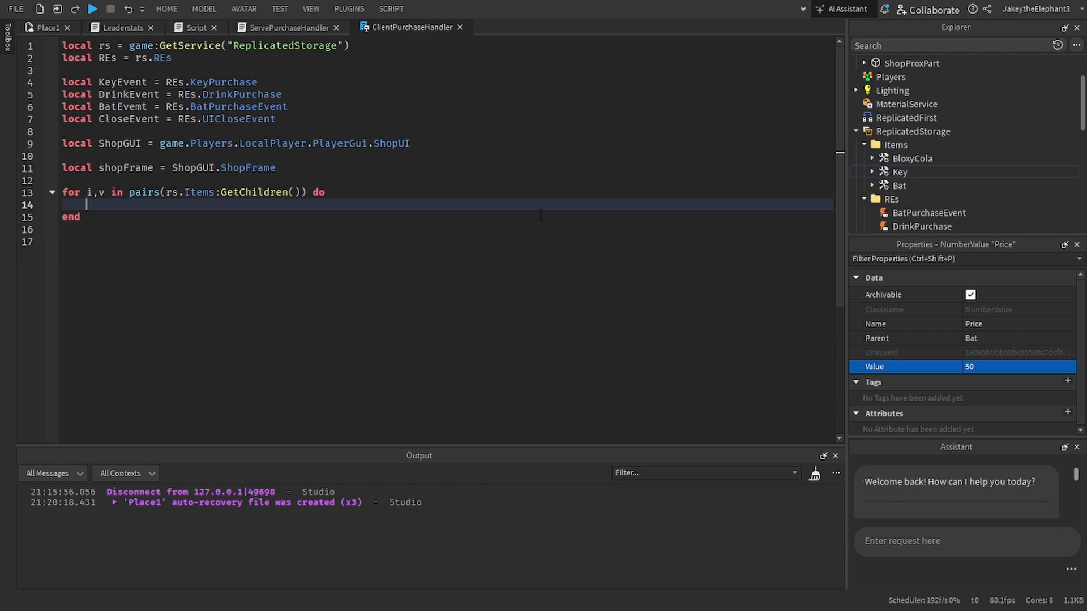
# Step: Inside the loop, declare local TemplateClone as rs.StoreUITemplate.TemplateItem:Clone()
pyautogui.scroll(-4, 978, 130)
pyautogui.scroll(4, 978, 131)
pyautogui.write('local ')
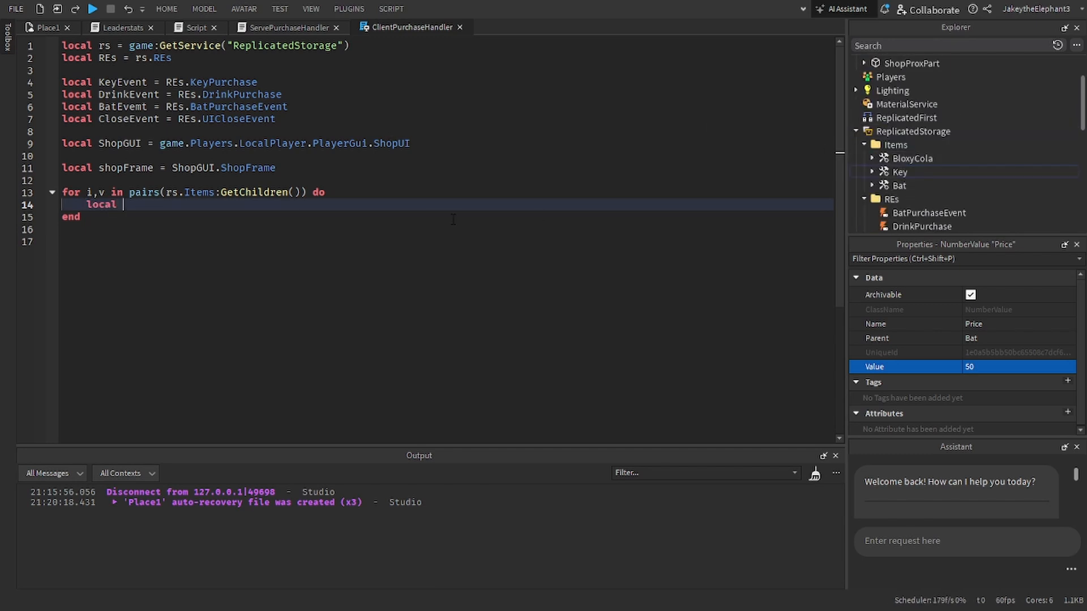
pyautogui.write('TemplateClone')
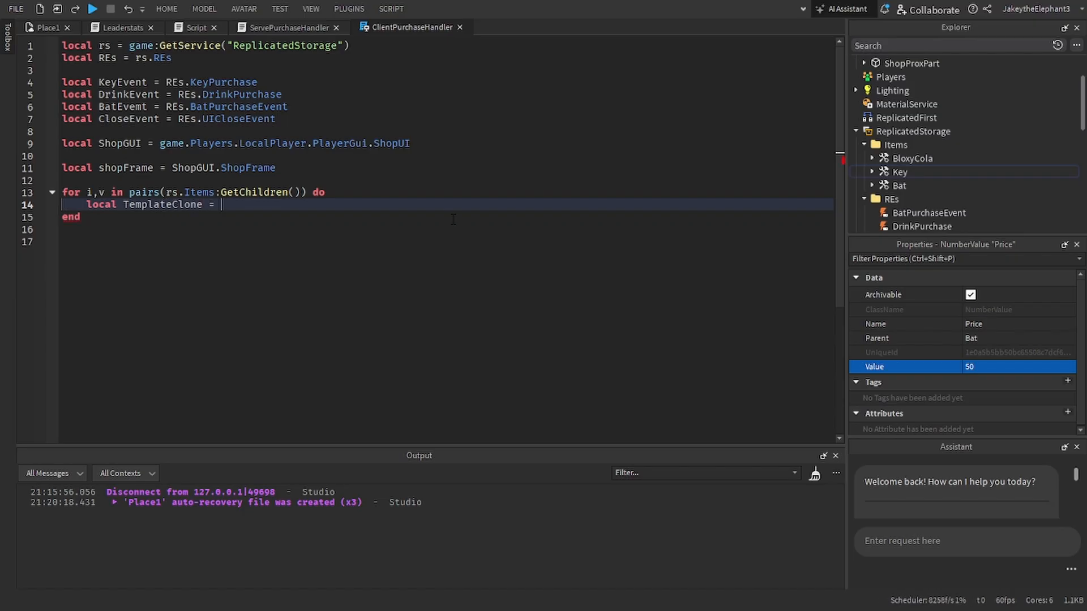
pyautogui.write(' = rs.')
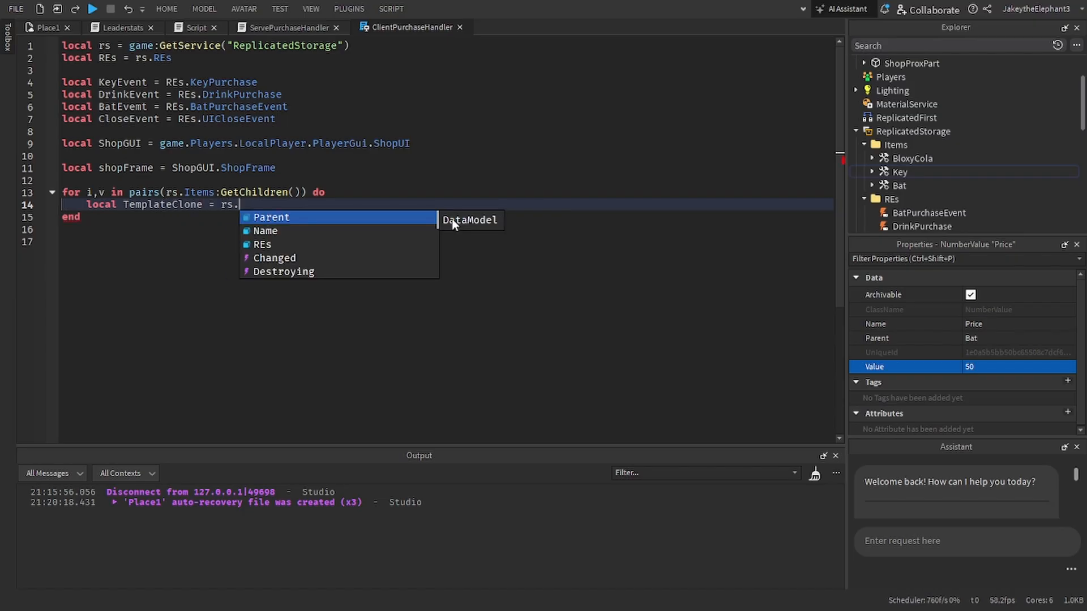
pyautogui.write('ui')
pyautogui.press('BackSpace')
pyautogui.press('BackSpace')
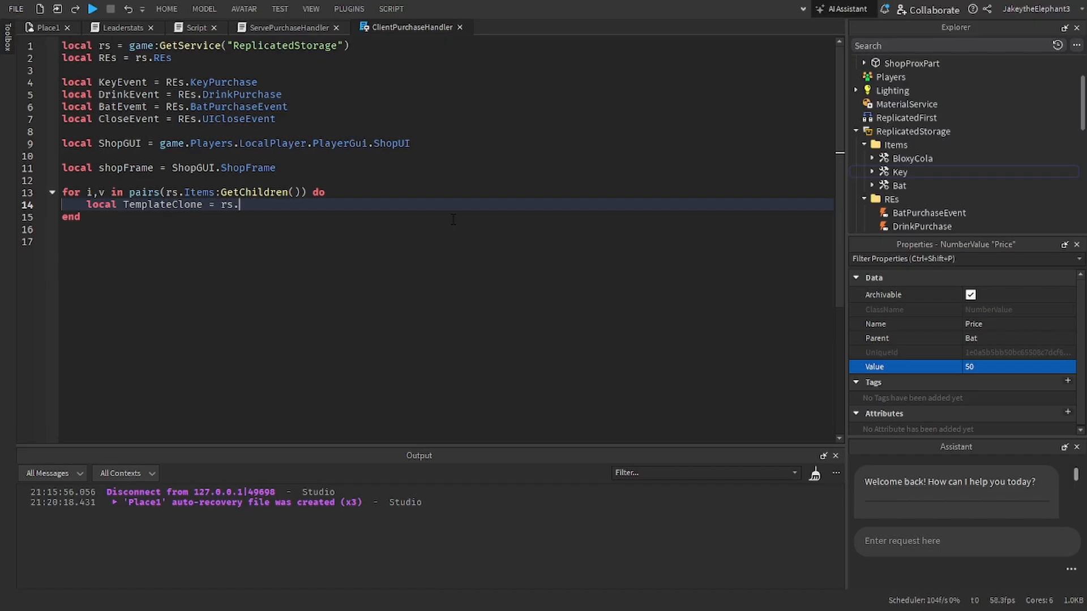
pyautogui.press('BackSpace')
pyautogui.scroll(-3, 960, 159)
pyautogui.write('StoreUITemplate')
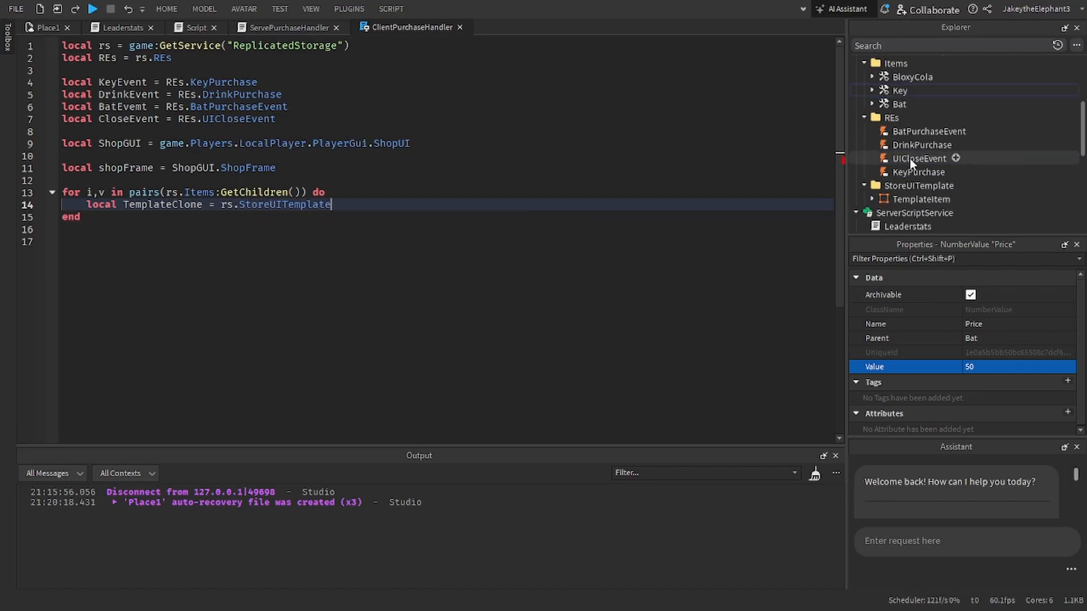
pyautogui.write('.TemplateItem:Clone()')
pyautogui.press('Return')
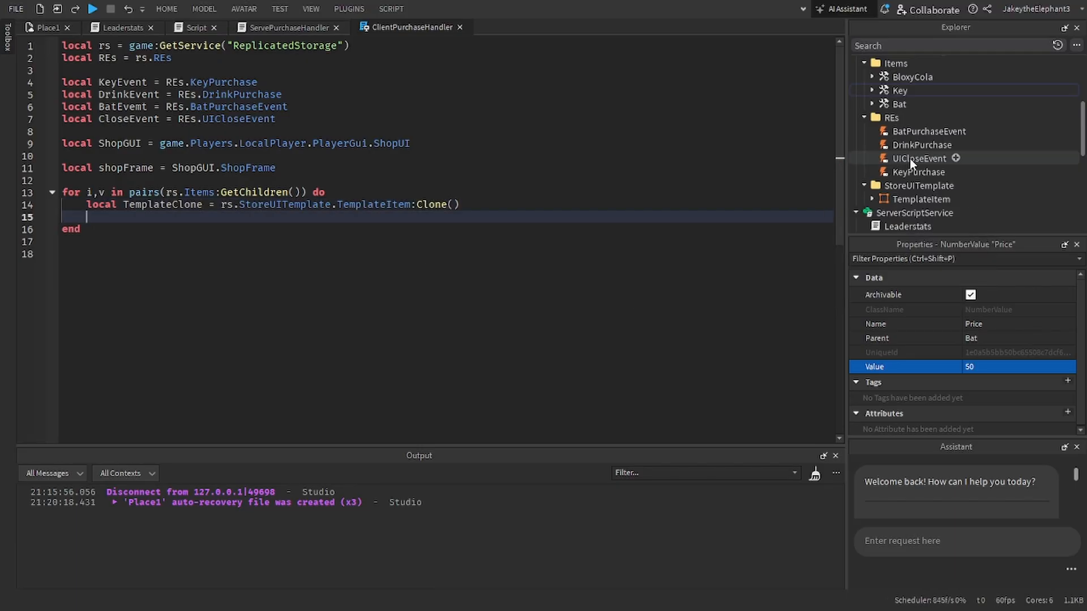
# Step: Check the TemplateItem's children and add the line TemplateClone.ItemCost = v.Price to the loop
pyautogui.write('TemplateClone')
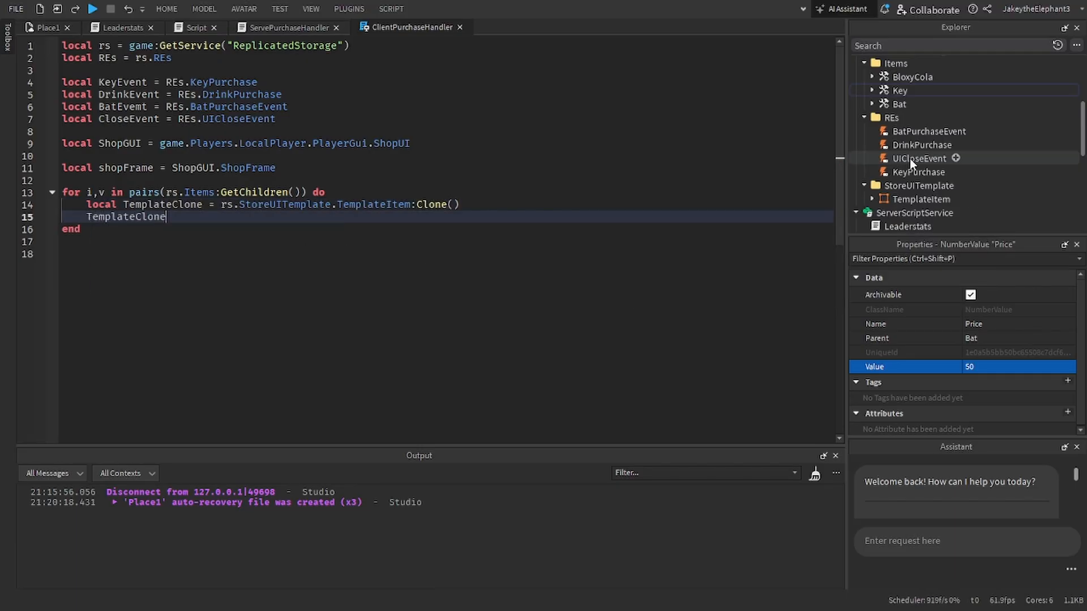
pyautogui.click(872, 199)
pyautogui.scroll(-2, 871, 177)
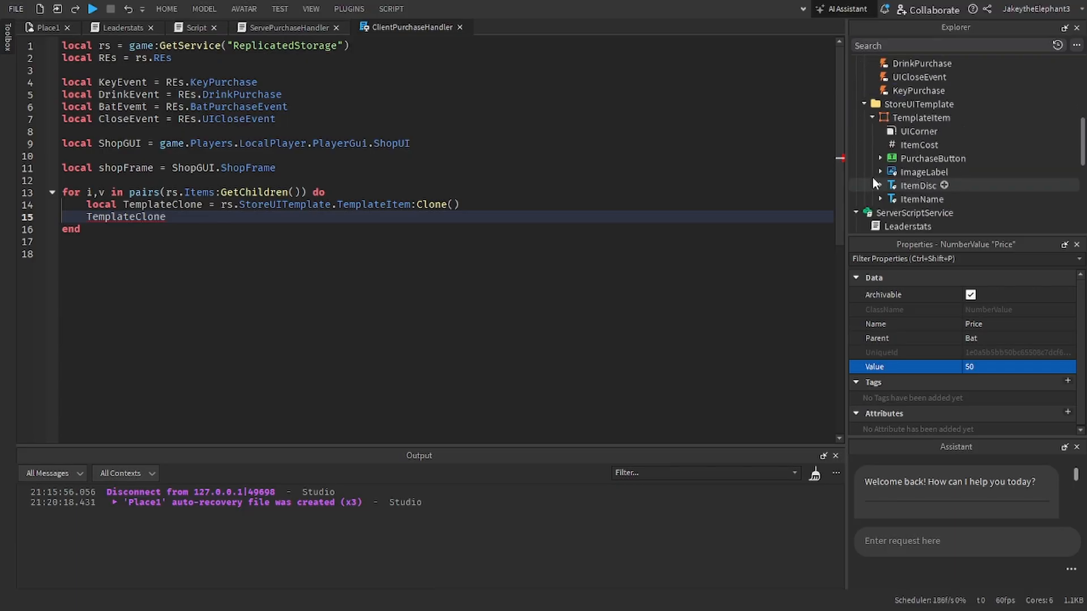
pyautogui.click(213, 216)
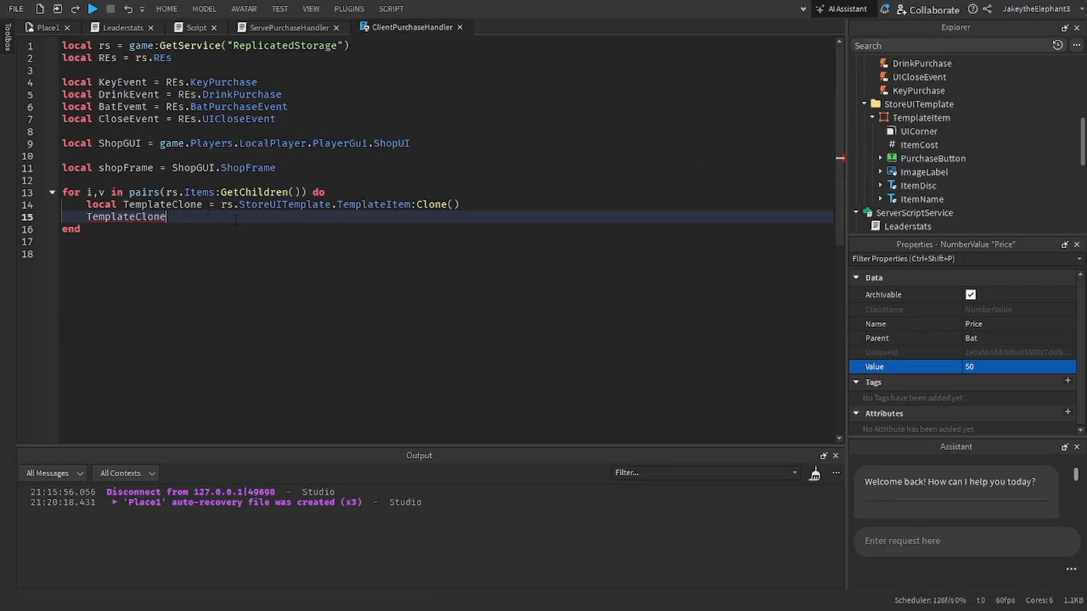
pyautogui.write('.')
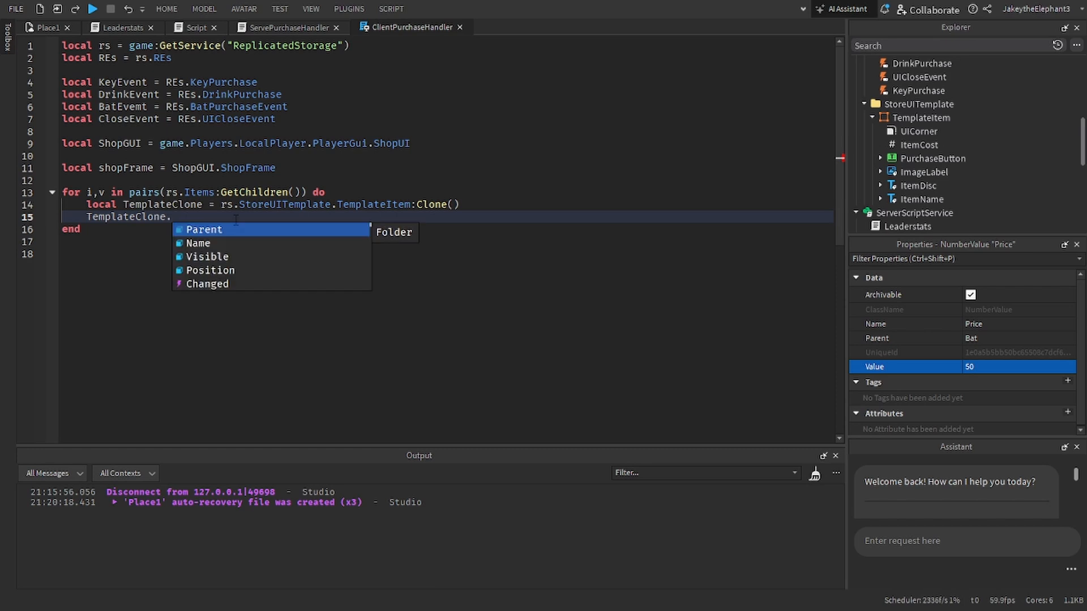
pyautogui.write('ItemCost')
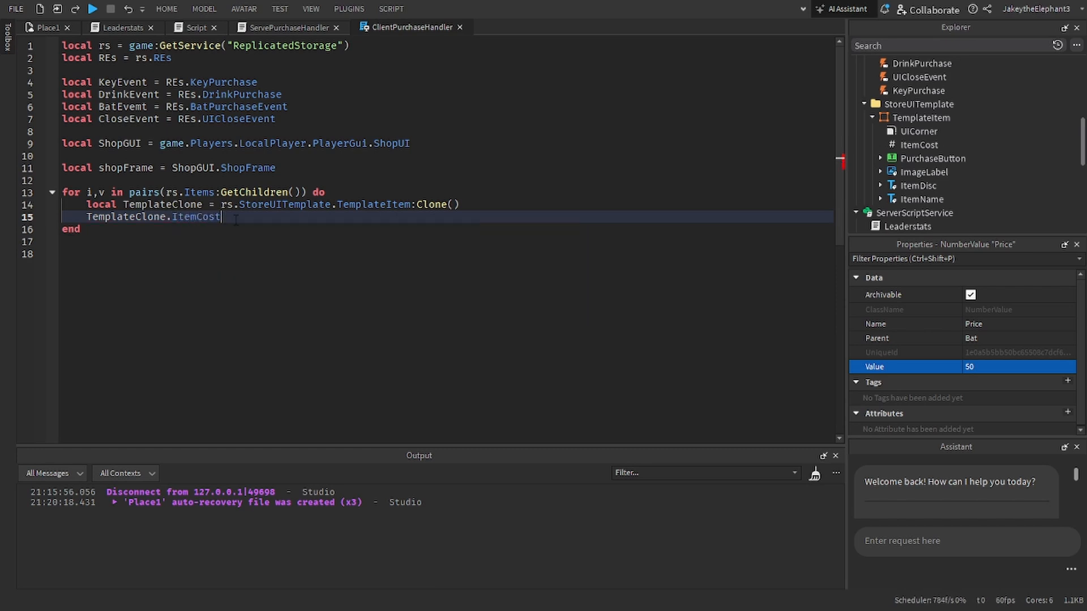
pyautogui.write(' = v')
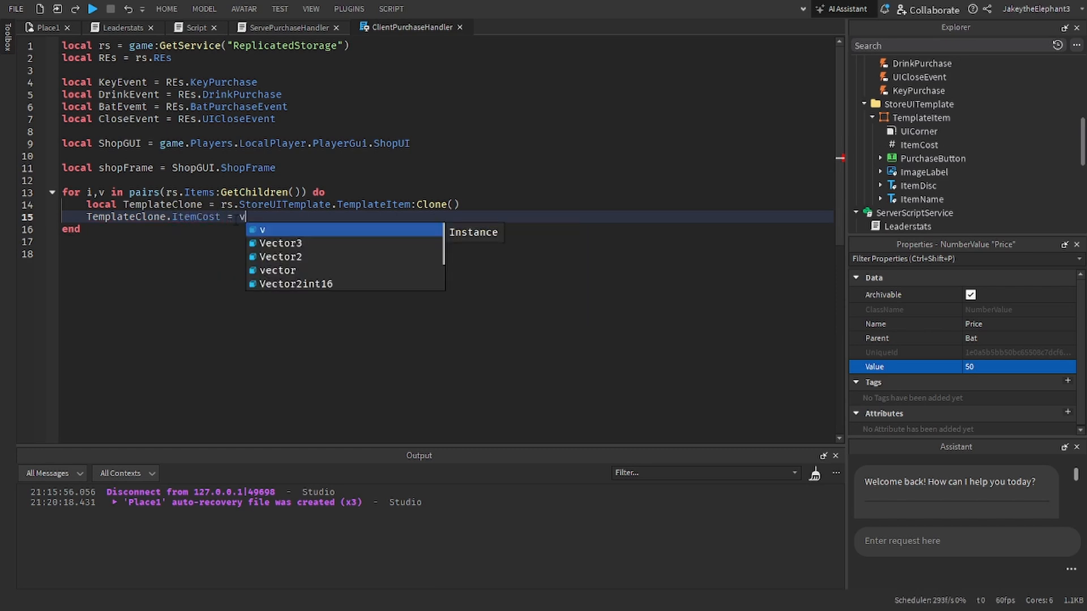
pyautogui.write('.Price')
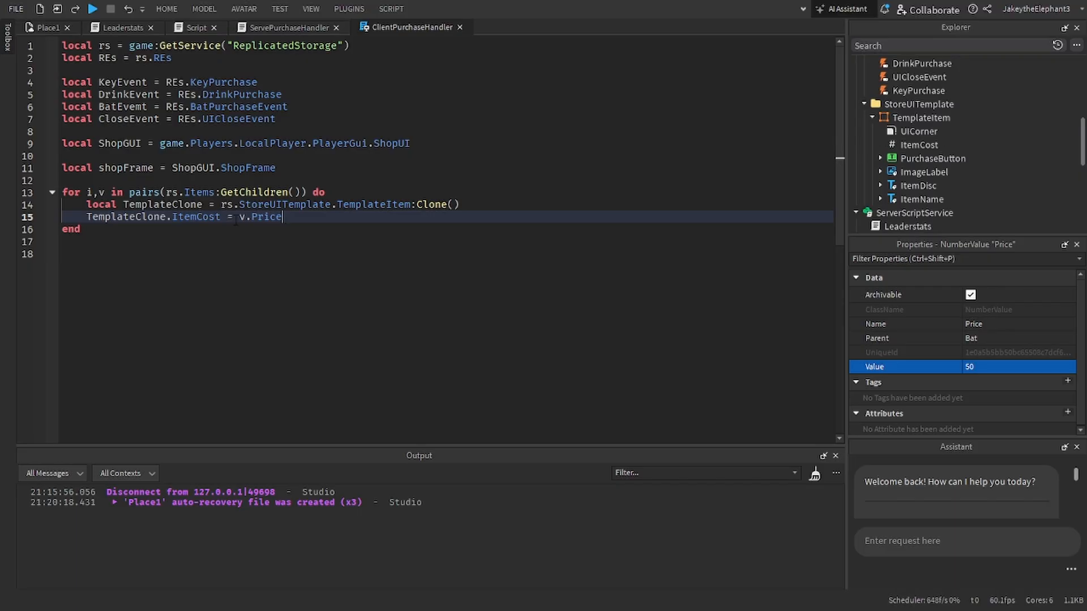
pyautogui.write('.value')
# Step: Add .Value to both sides of the assignment so it reads TemplateClone.ItemCost.Value = v.Price.Value
pyautogui.press('BackSpace')
pyautogui.press('BackSpace')
pyautogui.write('ue')
pyautogui.press('Left')
pyautogui.press('Left')
pyautogui.press('Left')
pyautogui.press('Left')
pyautogui.press('Left')
pyautogui.press('Left')
pyautogui.press('Left')
pyautogui.press('Left')
pyautogui.press('Left')
pyautogui.press('Left')
pyautogui.write('.Value')
pyautogui.press('Tab')
pyautogui.hotkey('ctrl', 'Right')
pyautogui.hotkey('ctrl', 'Right')
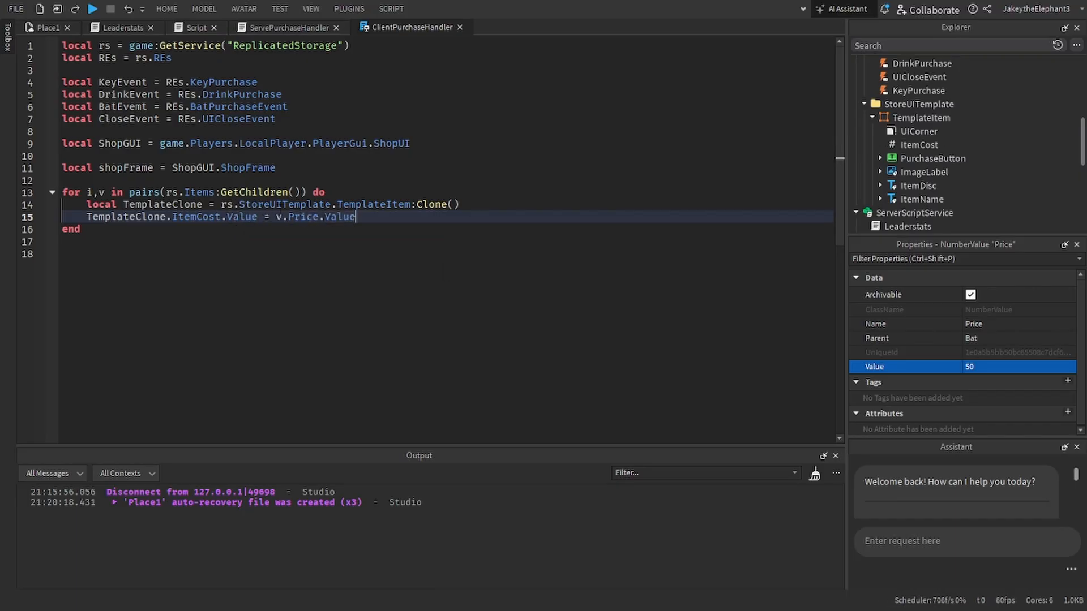
pyautogui.doubleClick(280, 208)
pyautogui.doubleClick(295, 218)
# Step: Add a line to the loop assigning an empty string: TemplateClone.ItemDisc = ""
pyautogui.click(394, 217)
pyautogui.press('Return')
pyautogui.write('TemplateClone')
pyautogui.press('Tab')
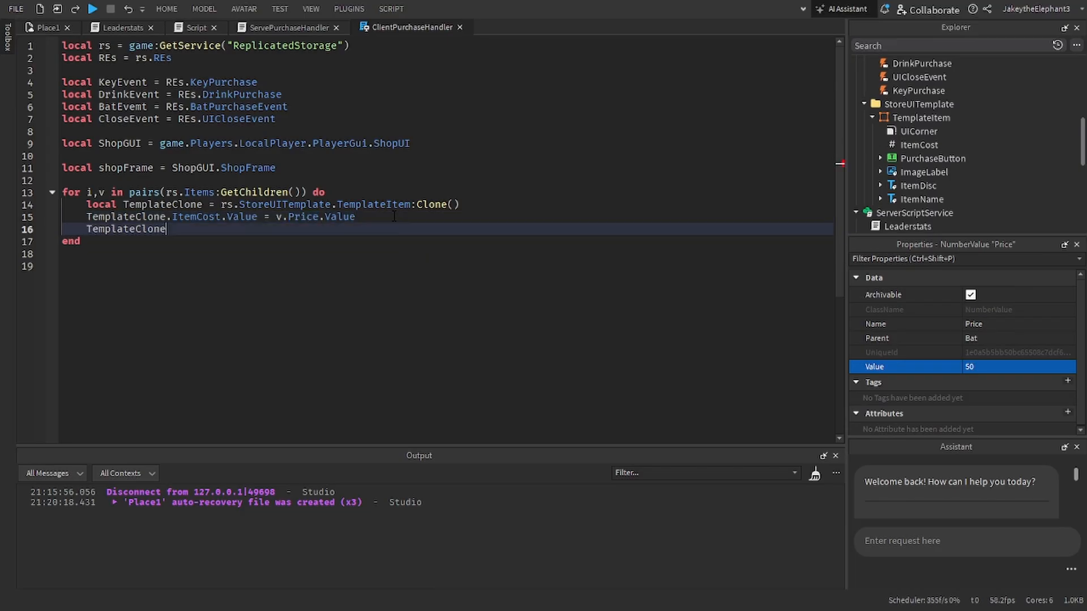
pyautogui.write('.D')
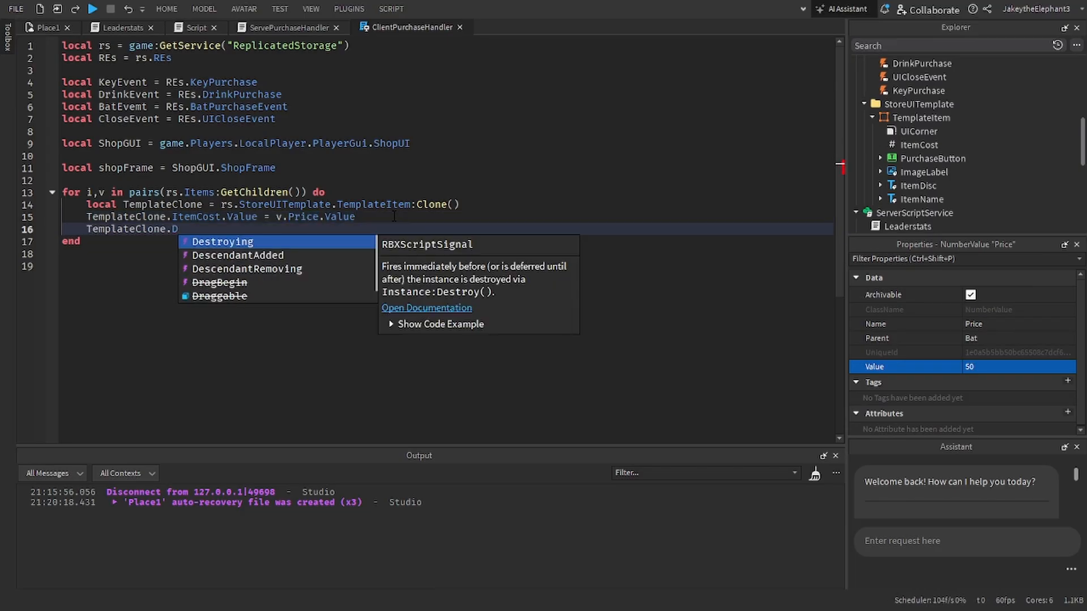
pyautogui.press('BackSpace')
pyautogui.write('ItemDisc')
pyautogui.press('Tab')
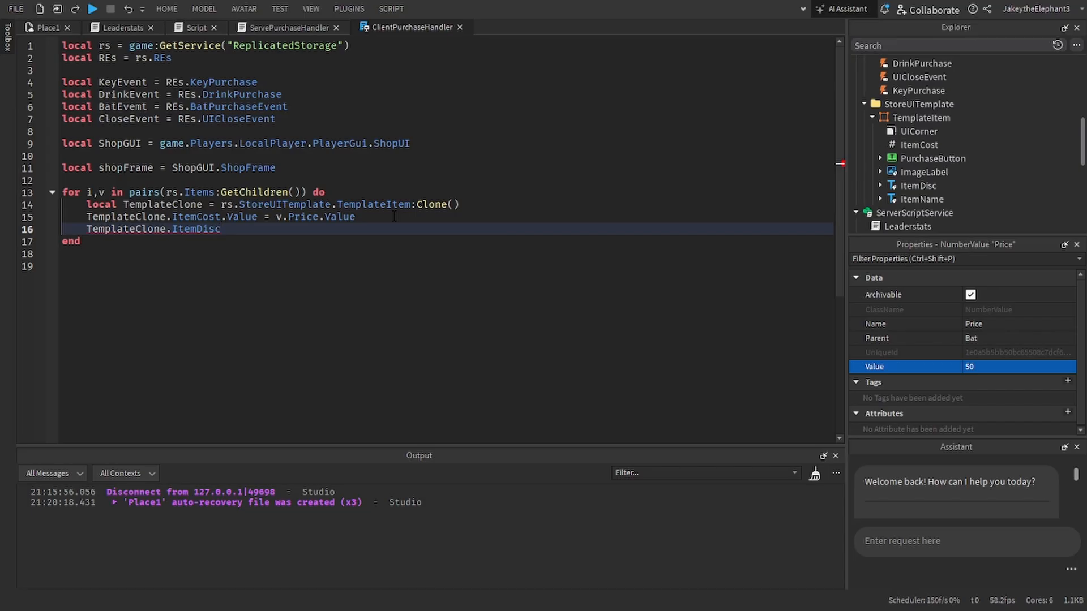
pyautogui.write('= "')
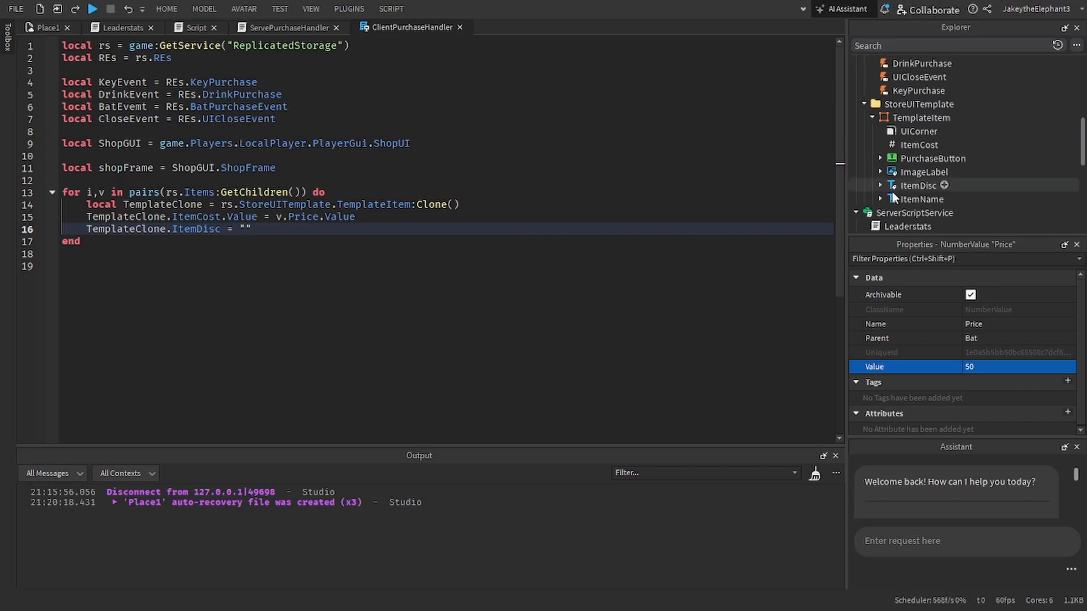
pyautogui.scroll(4, 892, 192)
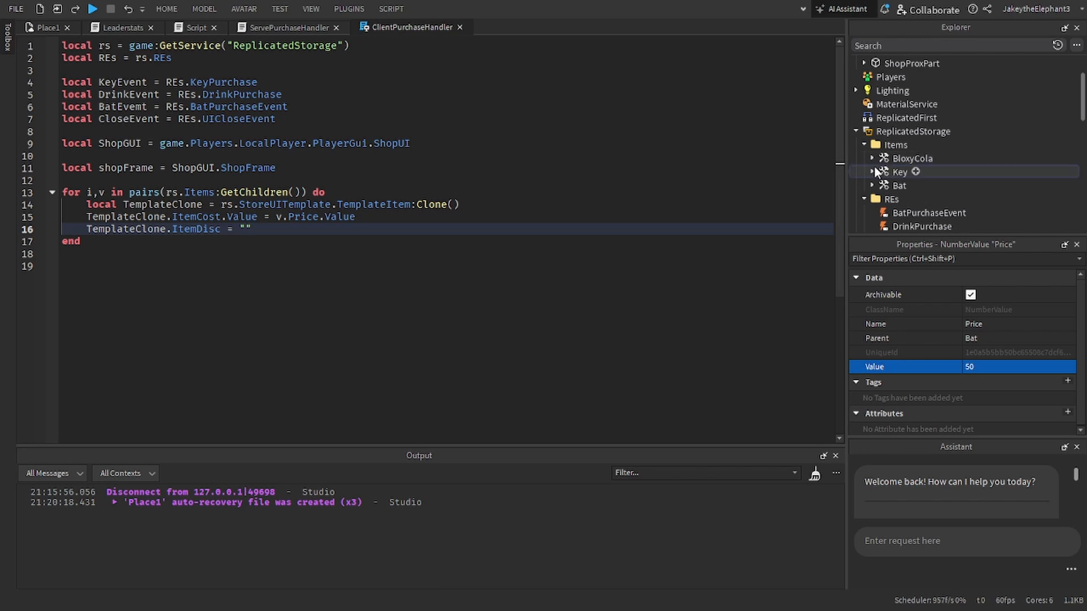
pyautogui.click(872, 158)
pyautogui.click(919, 183)
pyautogui.hotkey('ctrl', 'd')
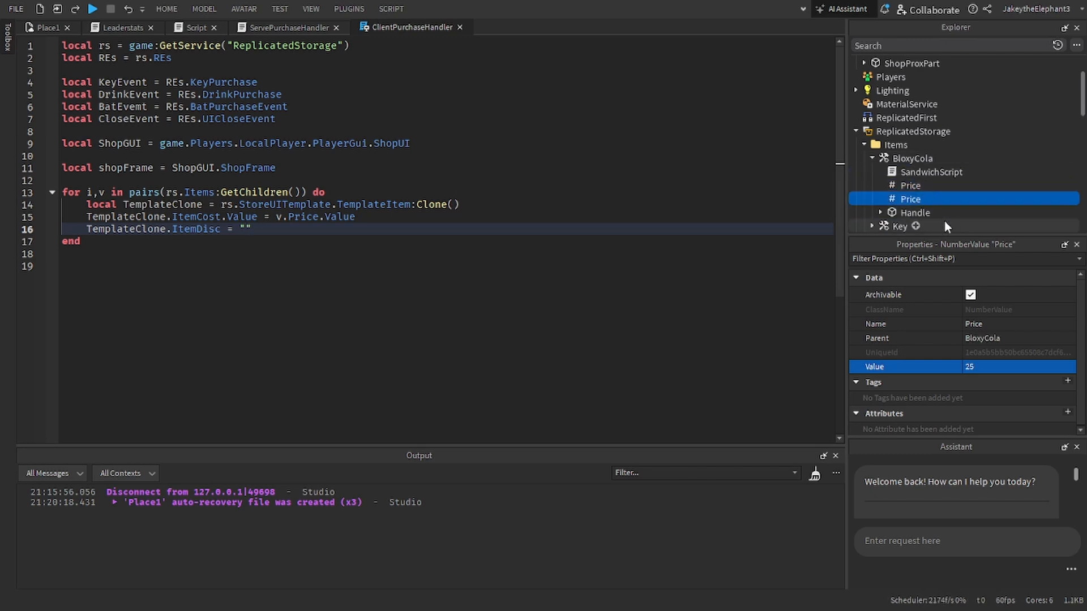
pyautogui.click(984, 324)
pyautogui.write('Des')
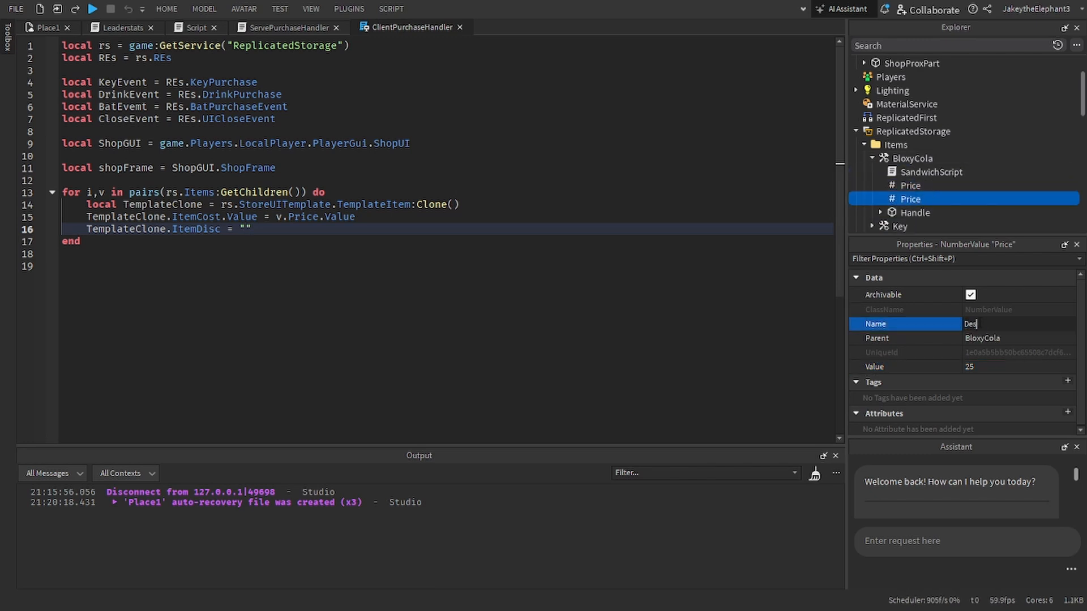
pyautogui.write('cription')
pyautogui.press('Return')
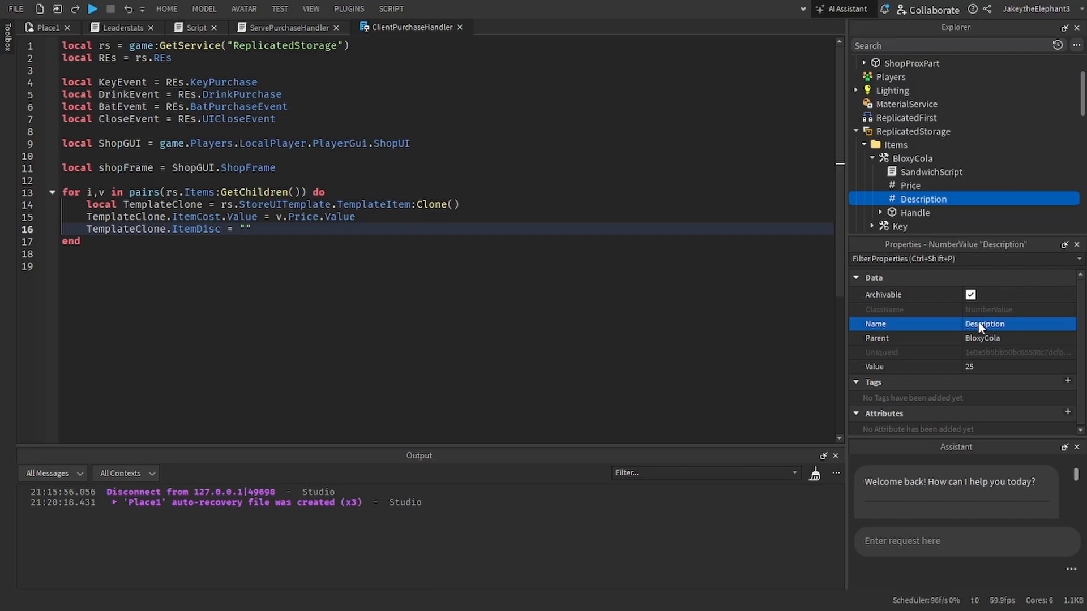
pyautogui.press('Delete')
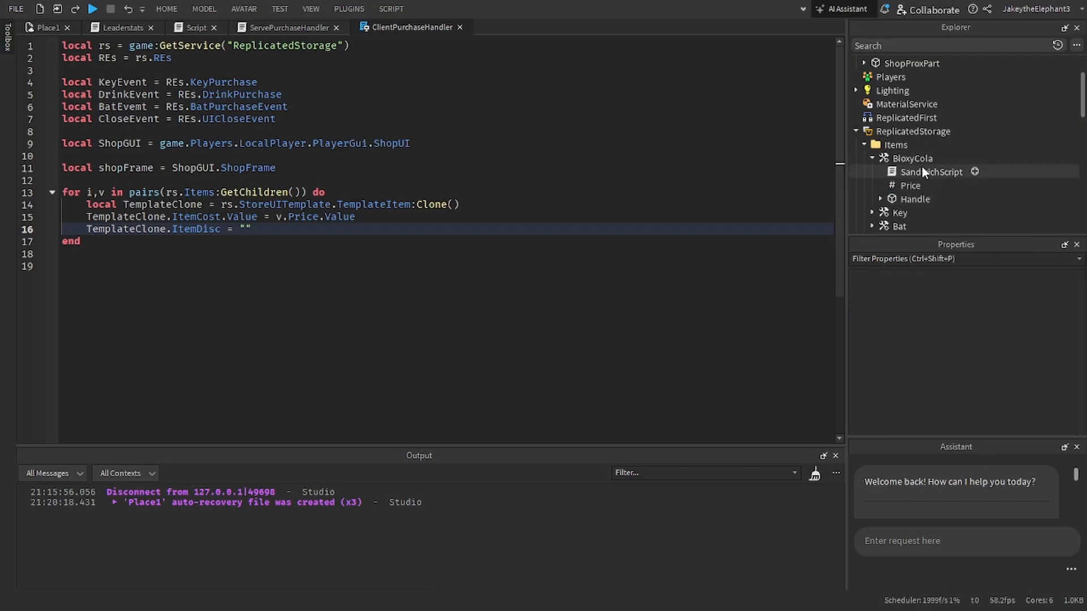
# Step: Add a StringValue named Description to the BloxyCola tool
pyautogui.click(942, 158)
pyautogui.write('str')
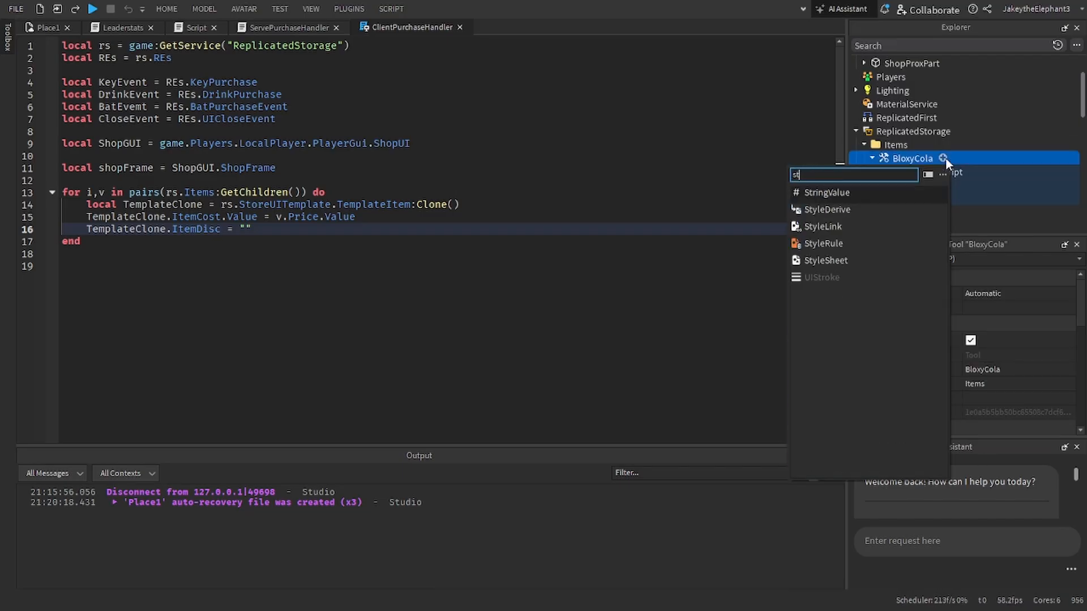
pyautogui.click(852, 191)
pyautogui.click(978, 321)
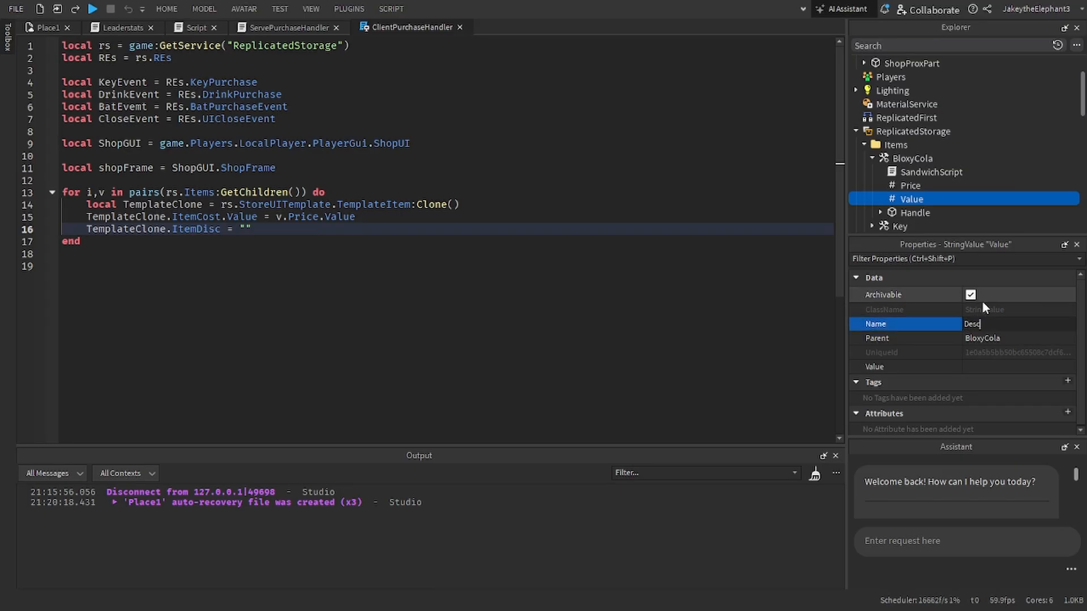
pyautogui.write('Description')
pyautogui.press('Return')
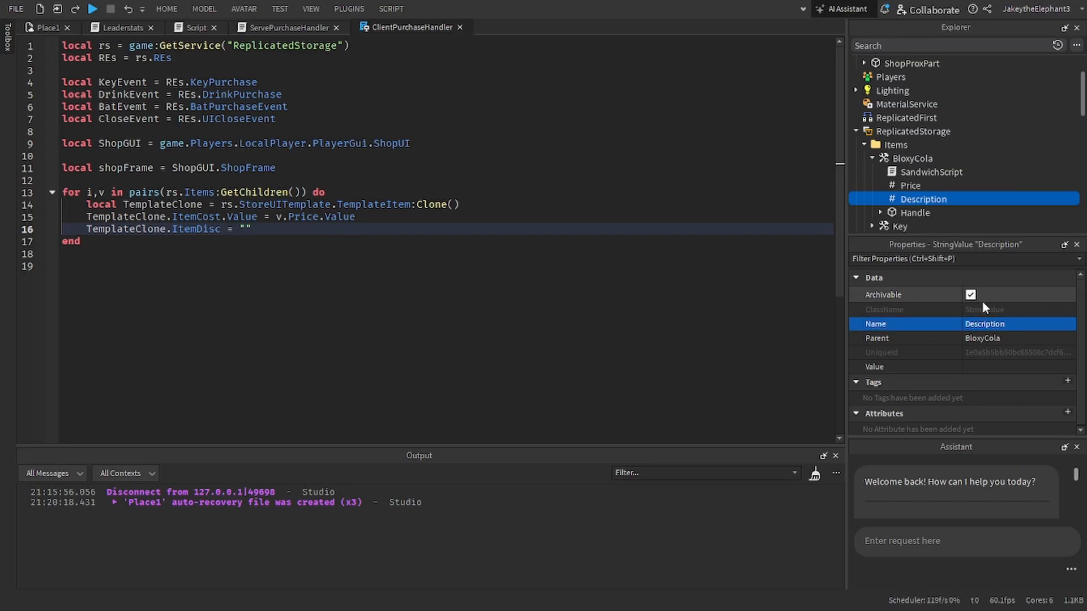
pyautogui.click(941, 259)
pyautogui.write('nam')
pyautogui.click(1030, 307)
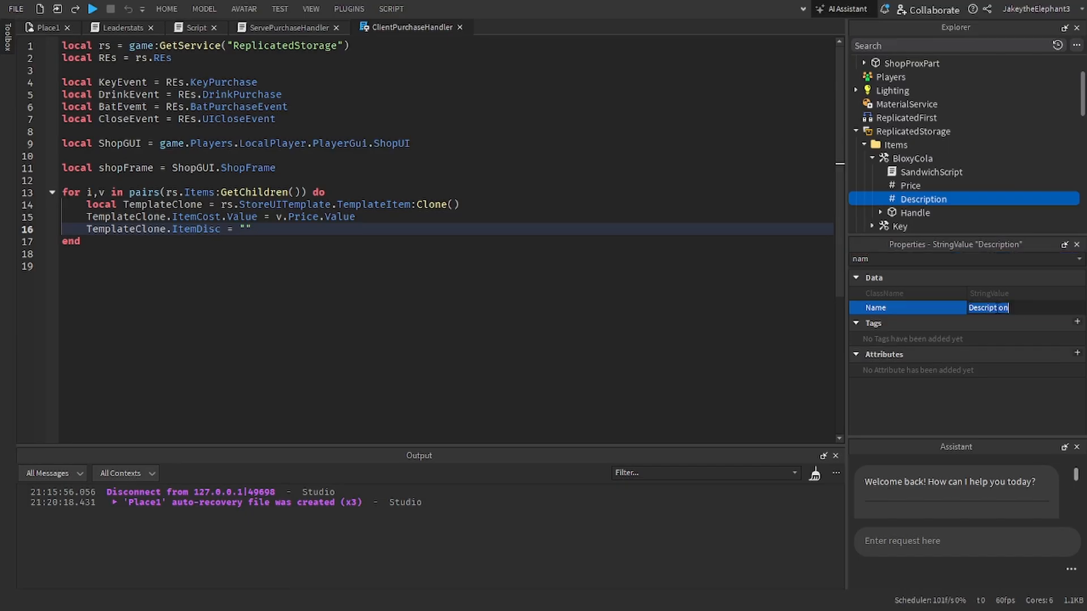
pyautogui.write('Quent')
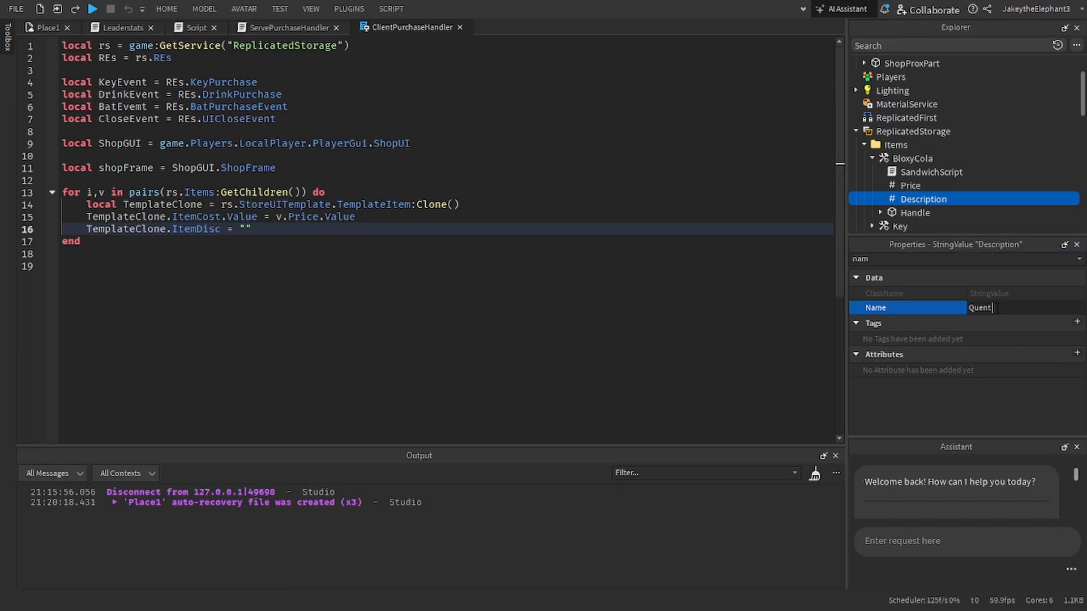
pyautogui.press('BackSpace')
pyautogui.press('BackSpace')
pyautogui.press('BackSpace')
pyautogui.press('BackSpace')
pyautogui.press('BackSpace')
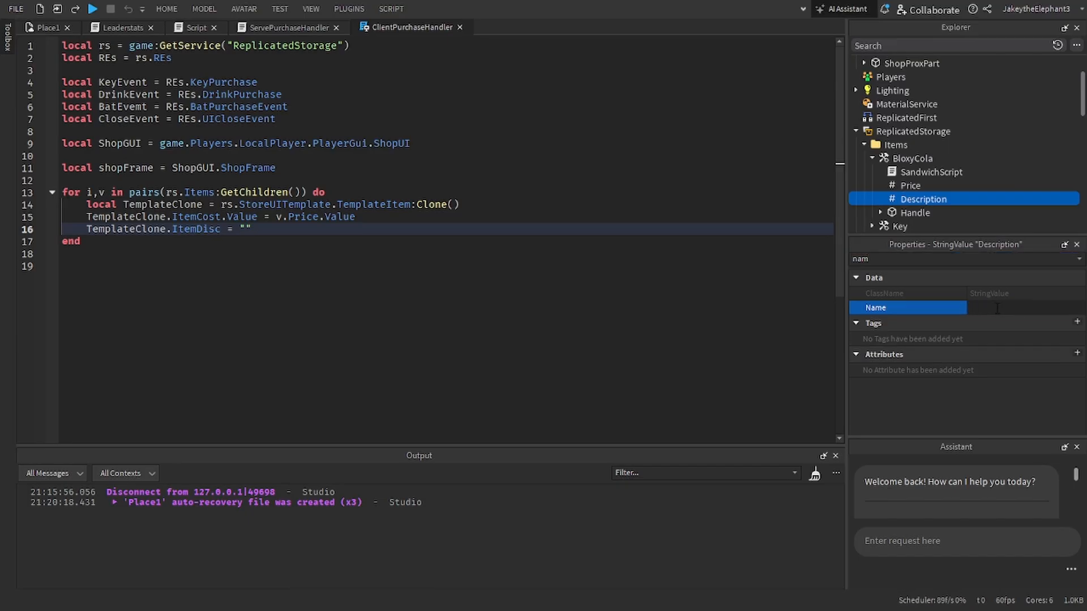
pyautogui.write('Q')
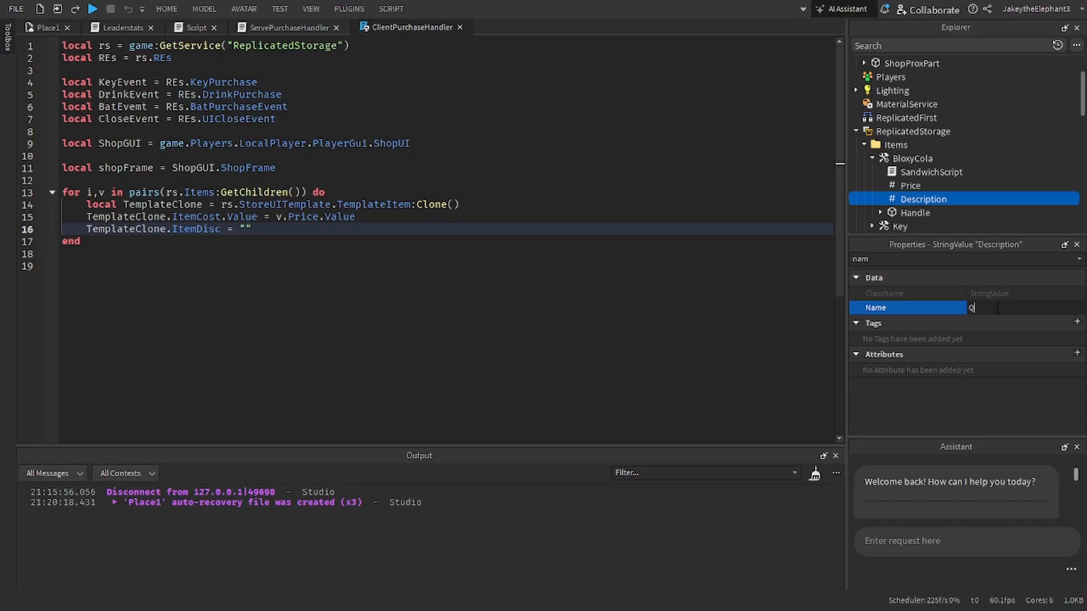
pyautogui.write('uent Ci')
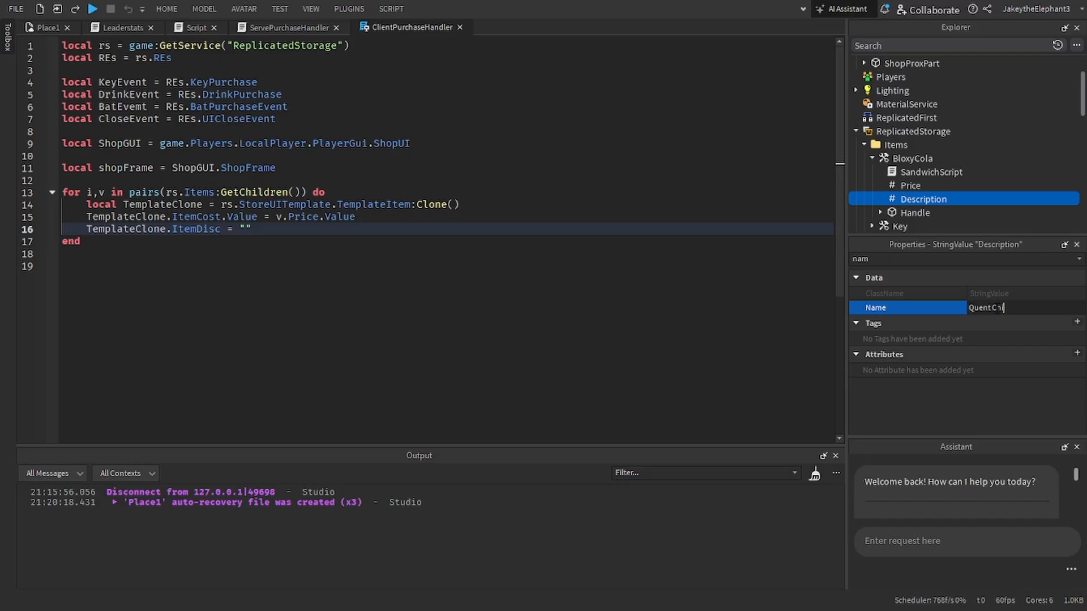
pyautogui.press('BackSpace')
pyautogui.press('BackSpace')
pyautogui.press('BackSpace')
pyautogui.write('thirst')
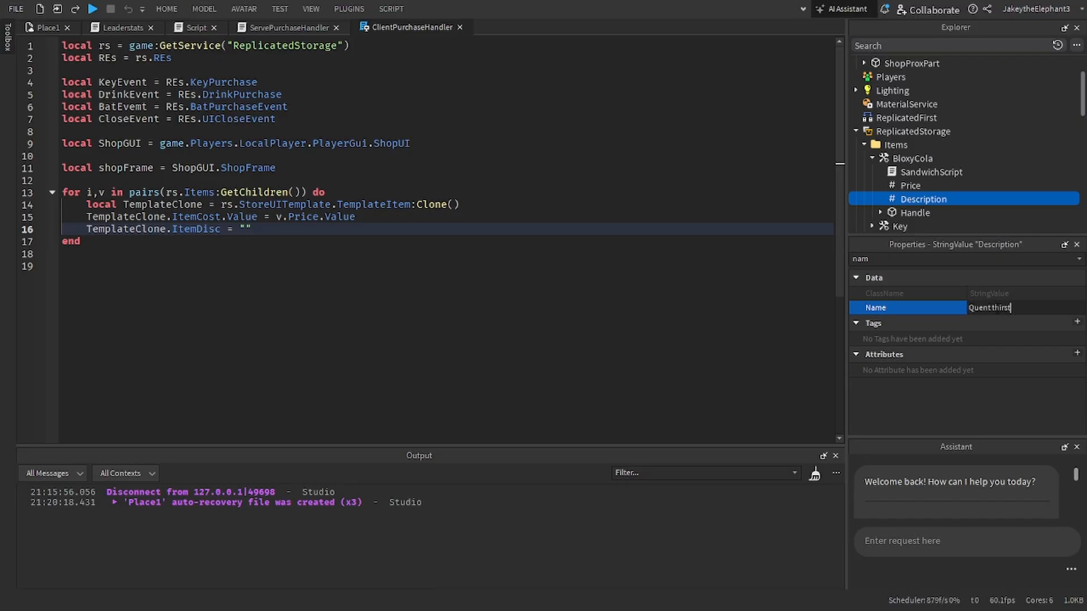
pyautogui.press('Return')
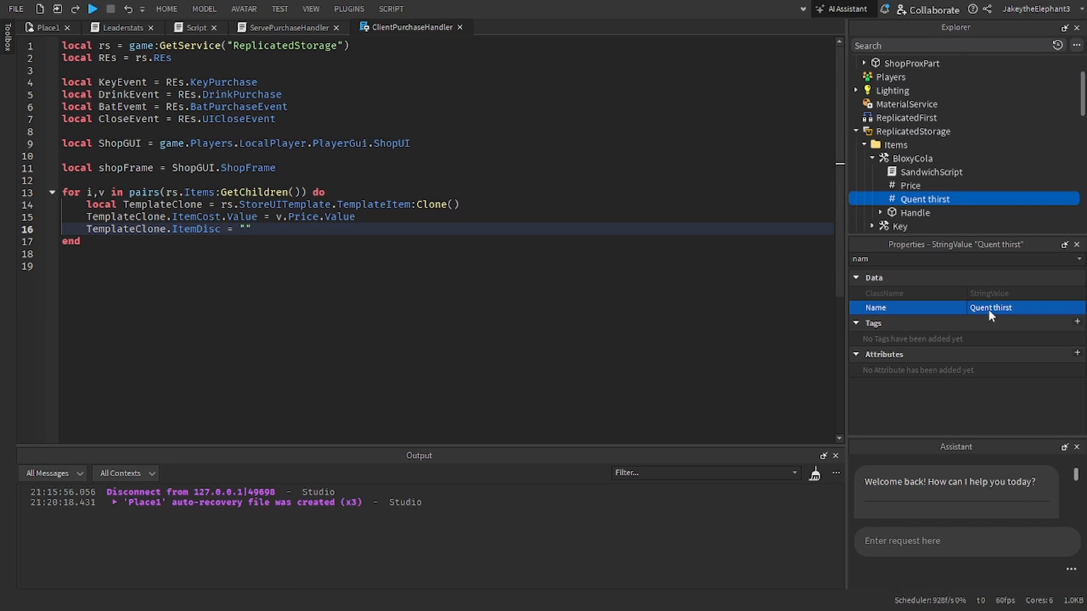
pyautogui.hotkey('ctrl', 'z')
pyautogui.click(988, 308)
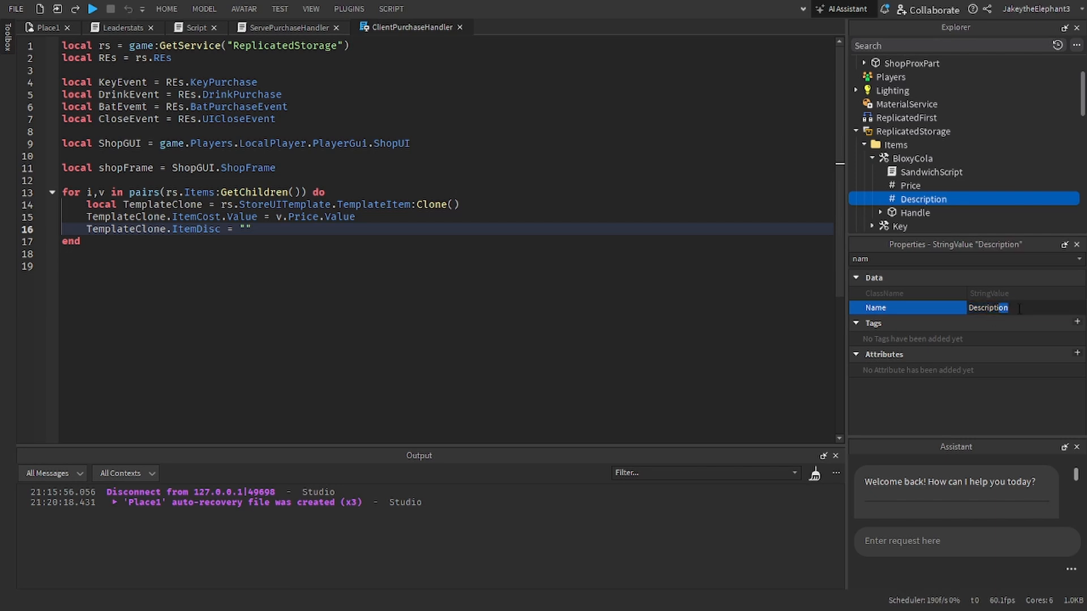
pyautogui.click(937, 189)
pyautogui.click(920, 196)
pyautogui.click(911, 259)
pyautogui.press('BackSpace')
pyautogui.press('BackSpace')
pyautogui.press('BackSpace')
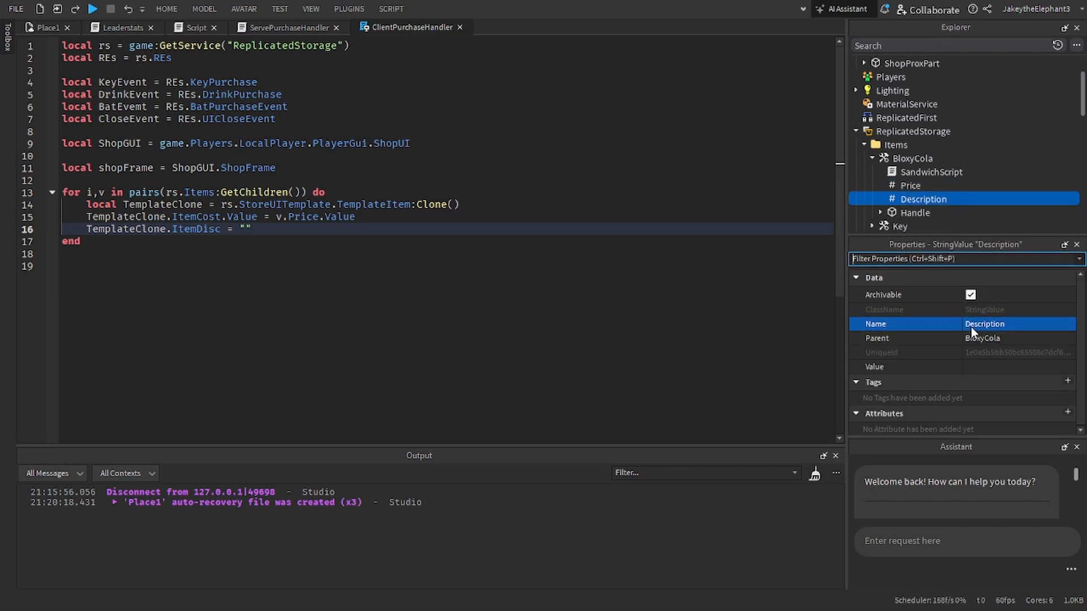
# Step: Set the value of BloxyCola's Description to "Drink to become less thirsty"
pyautogui.click(998, 367)
pyautogui.write('Drink')
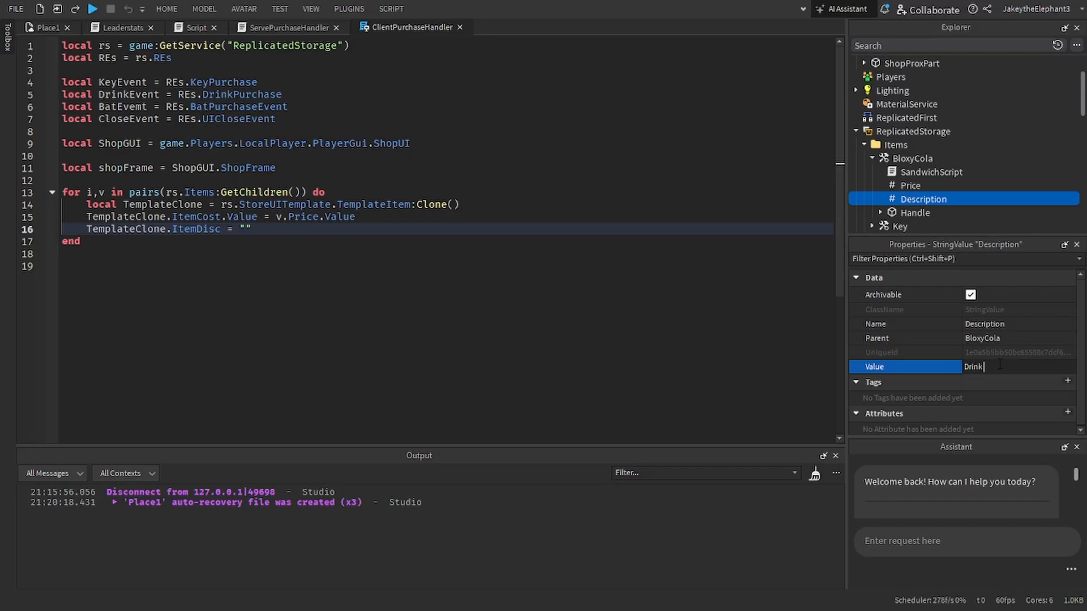
pyautogui.write(' to become less thirsty')
pyautogui.press('Return')
# Step: Duplicate BloxyCola's Description into the Key tool and set its value to "Unlock any door imaginable"
pyautogui.scroll(-2, 916, 151)
pyautogui.hotkey('ctrl', 'd')
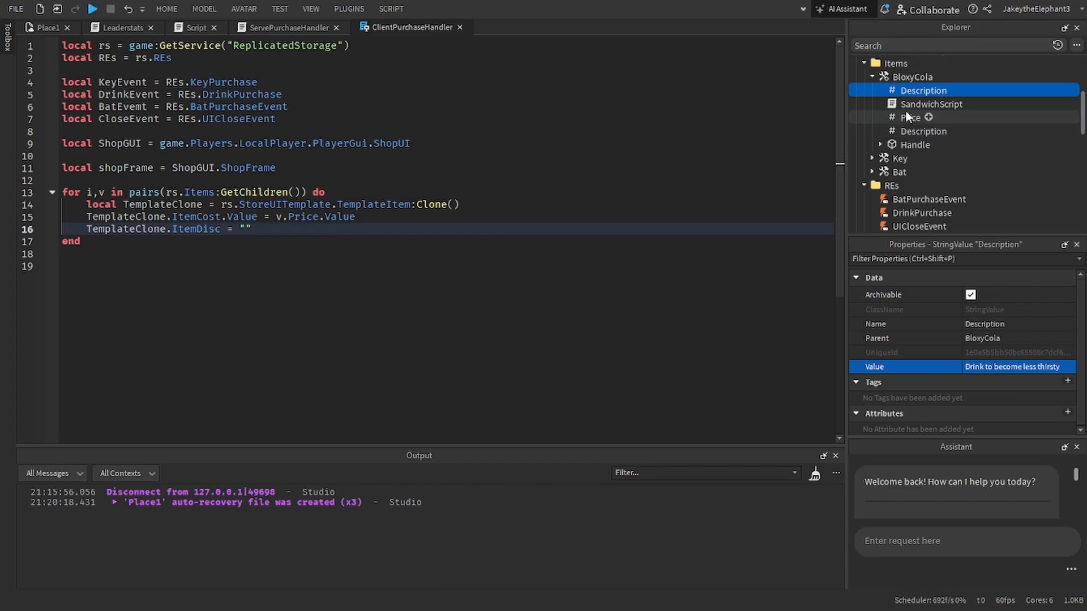
pyautogui.moveTo(906, 91); pyautogui.dragTo(899, 159)
pyautogui.click(1031, 368)
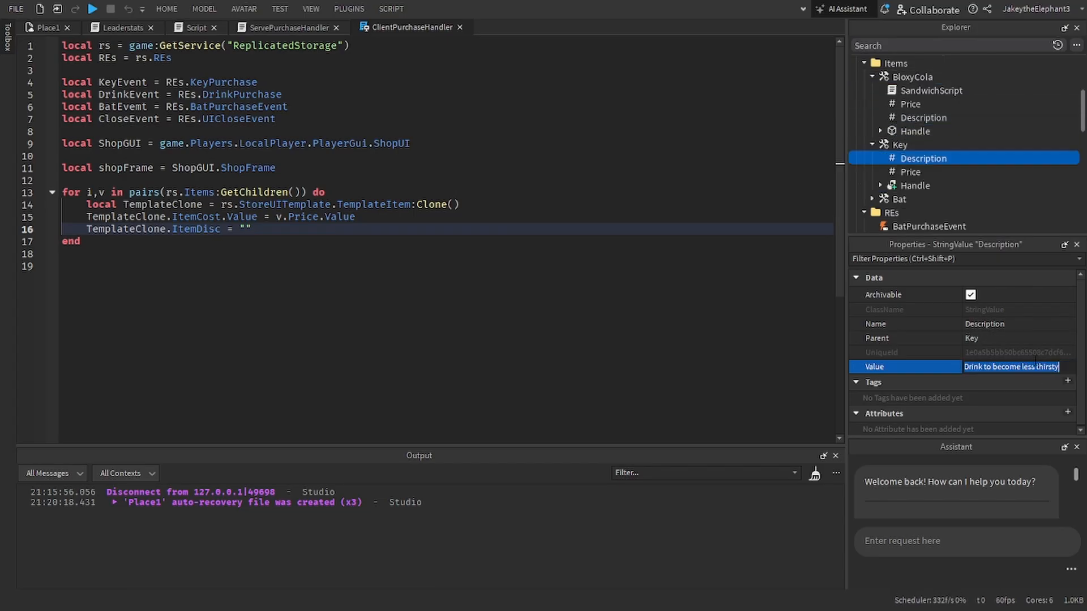
pyautogui.write('Unlock')
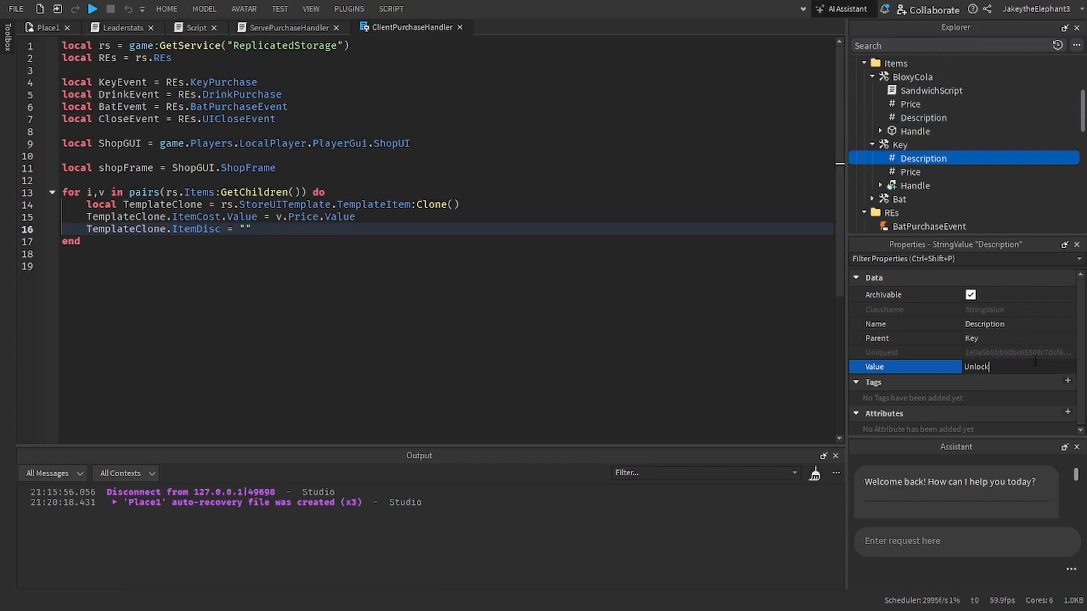
pyautogui.write(' any door imaginable')
pyautogui.press('Return')
# Step: Duplicate the Key's Description into the Bat tool and set its value to "Take care of bullies"
pyautogui.hotkey('ctrl', 'd')
pyautogui.moveTo(907, 169); pyautogui.dragTo(897, 215)
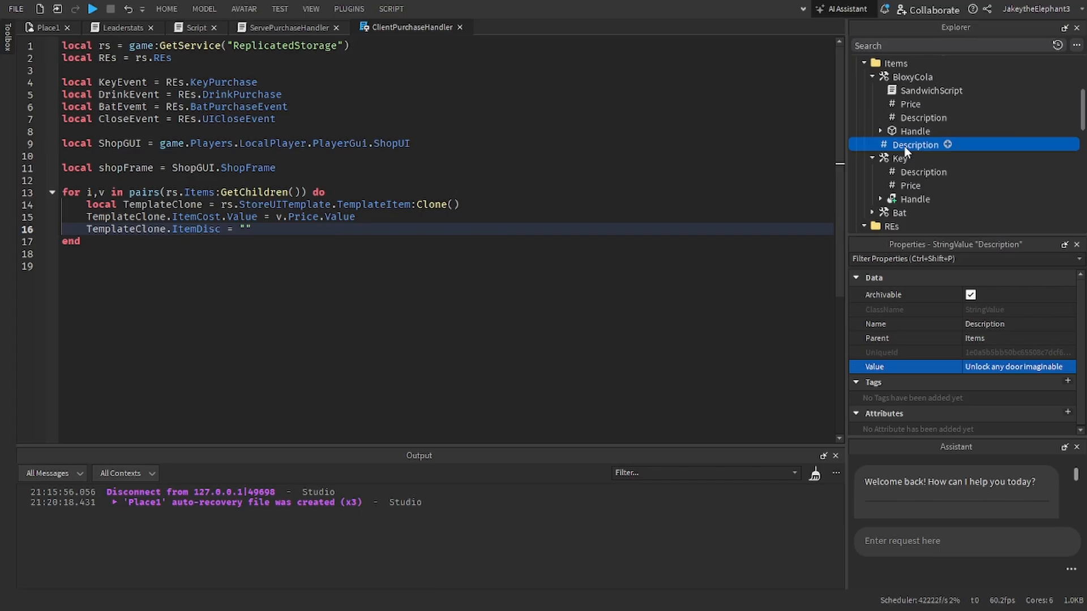
pyautogui.moveTo(906, 146); pyautogui.dragTo(898, 214)
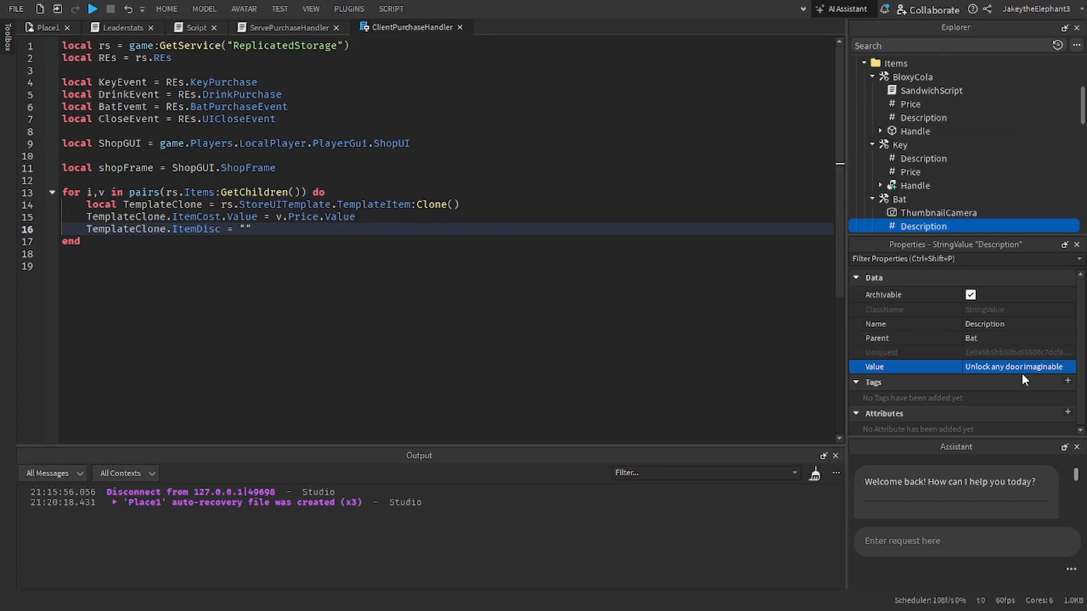
pyautogui.click(996, 367)
pyautogui.write('Take ca')
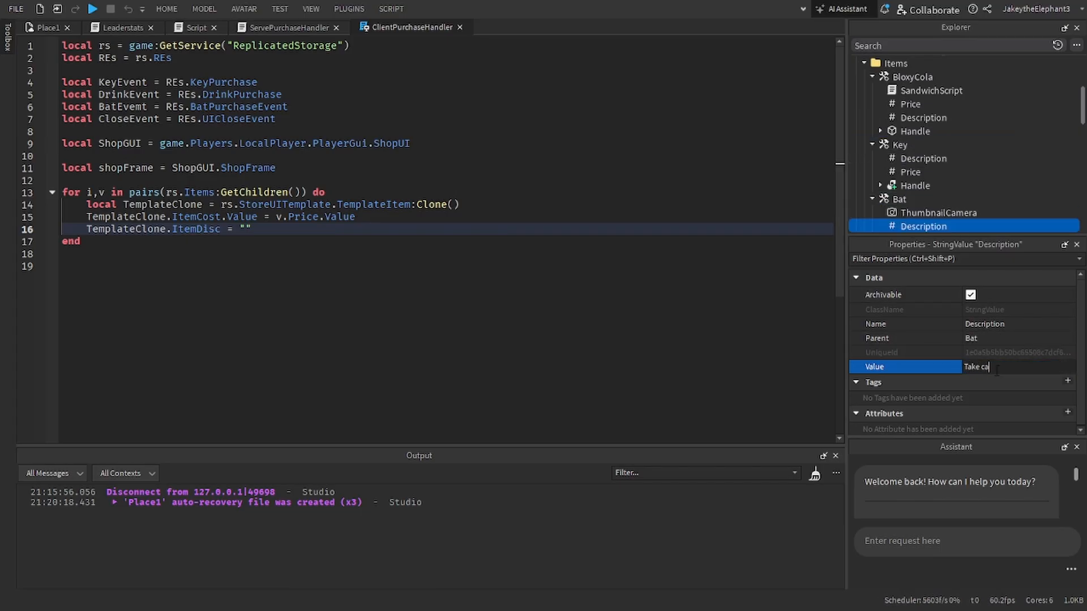
pyautogui.write('re of bull')
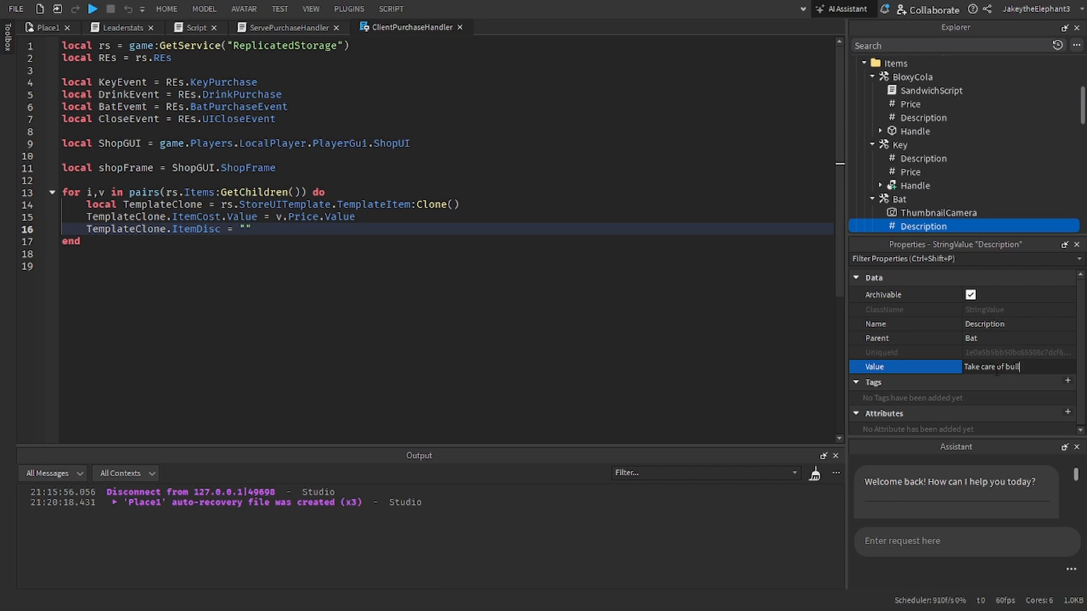
pyautogui.write('ies')
pyautogui.press('Return')
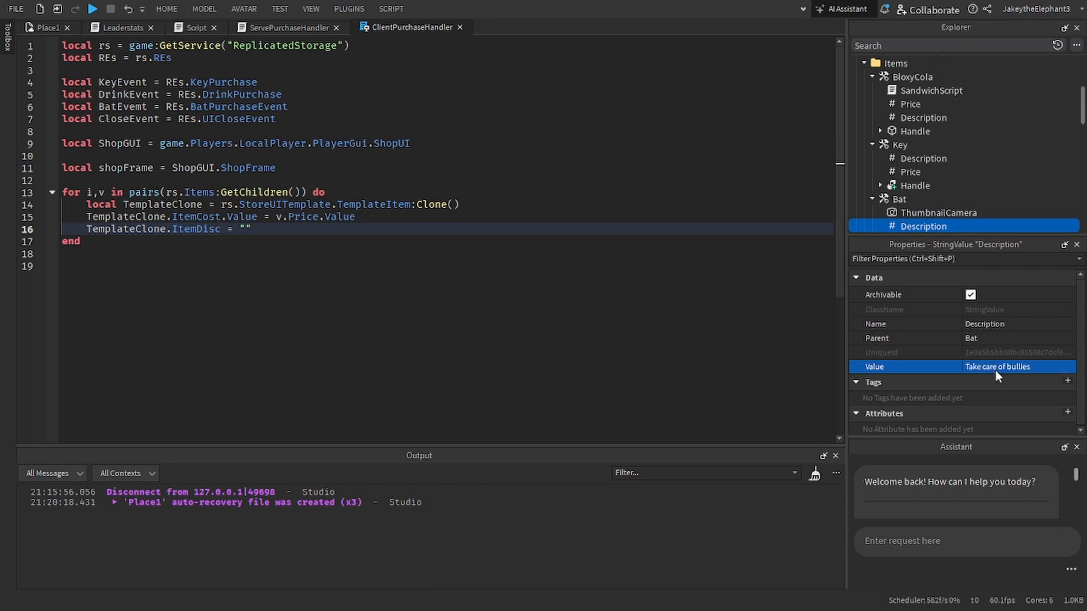
# Step: Replace the empty string in the loop's ItemDisc assignment with TemplateClone.description
pyautogui.scroll(-1, 962, 170)
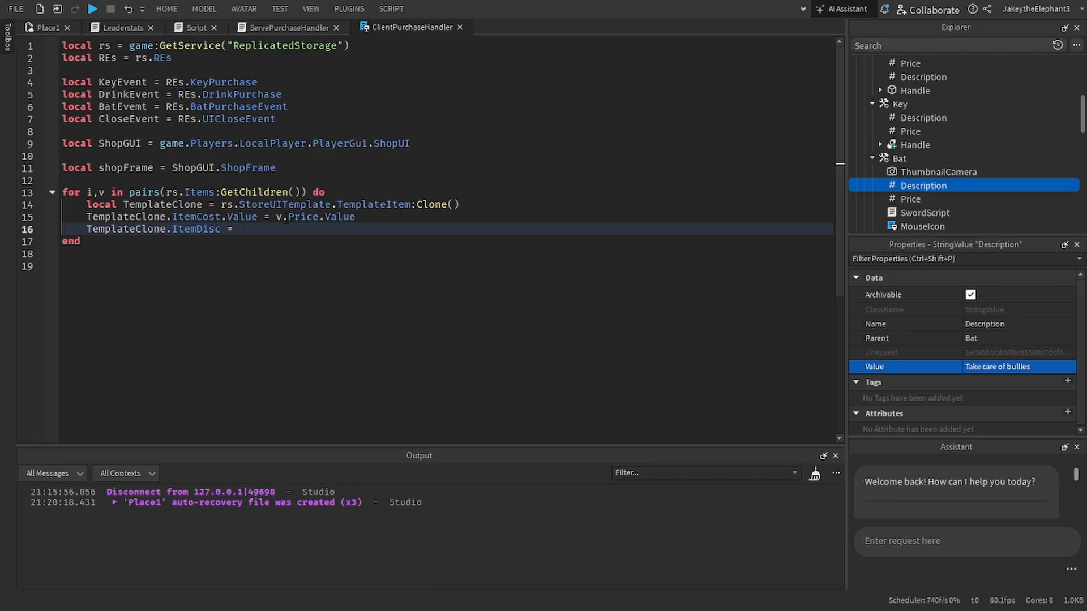
pyautogui.write('TemplateClone.')
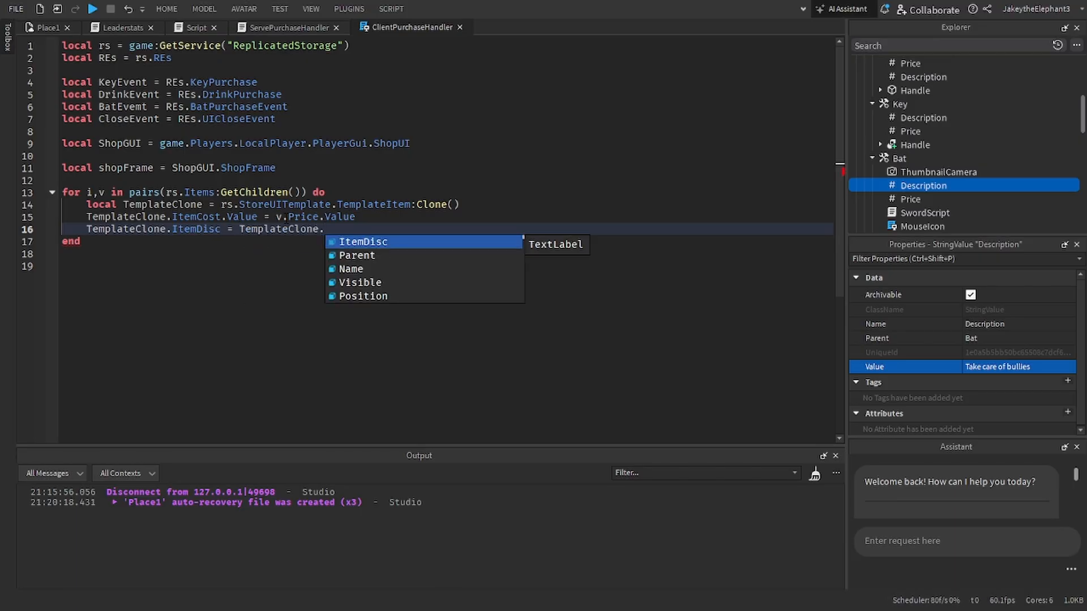
pyautogui.write('des')
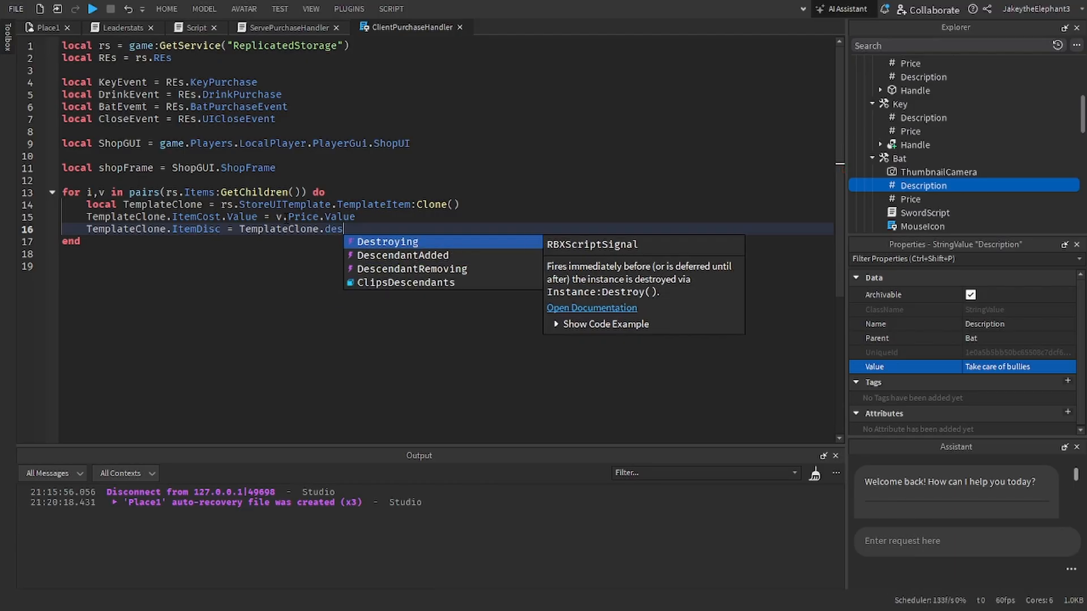
pyautogui.press('BackSpace')
pyautogui.press('BackSpace')
pyautogui.press('BackSpace')
pyautogui.press('BackSpace')
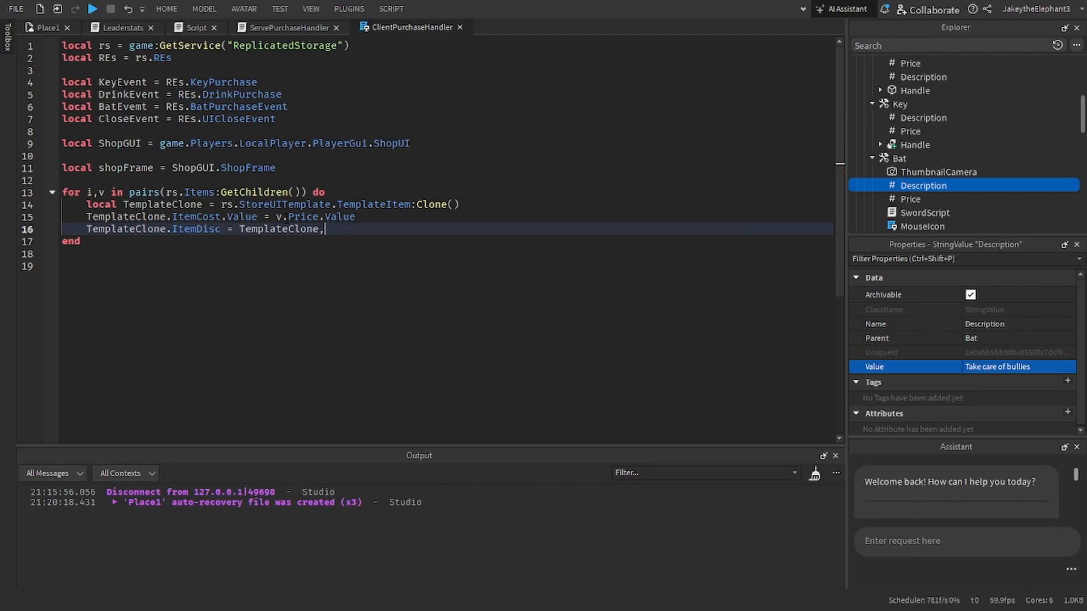
pyautogui.write('.descr')
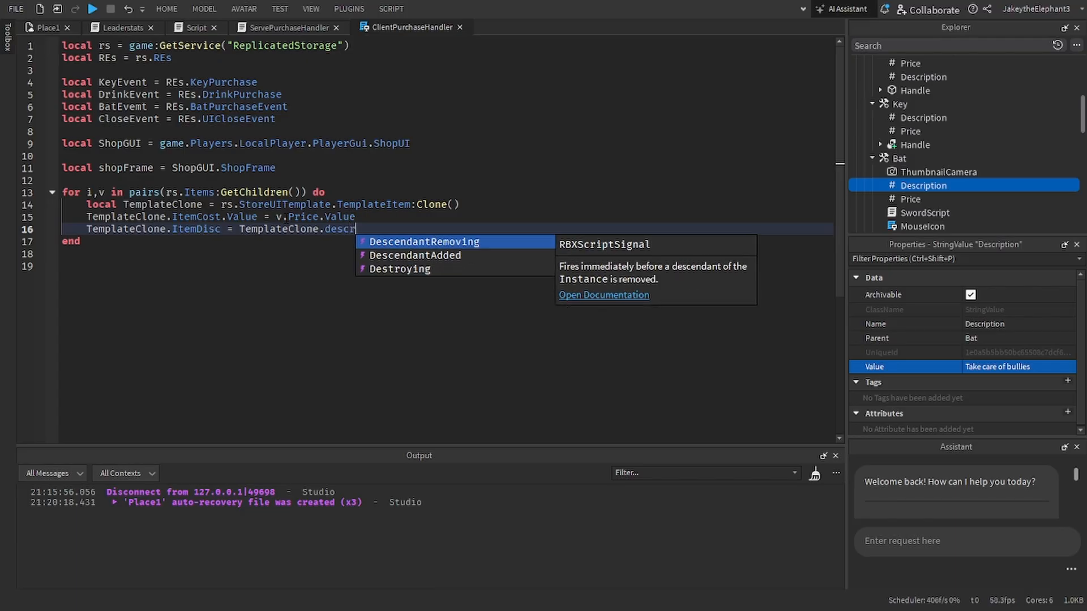
pyautogui.write('iption')
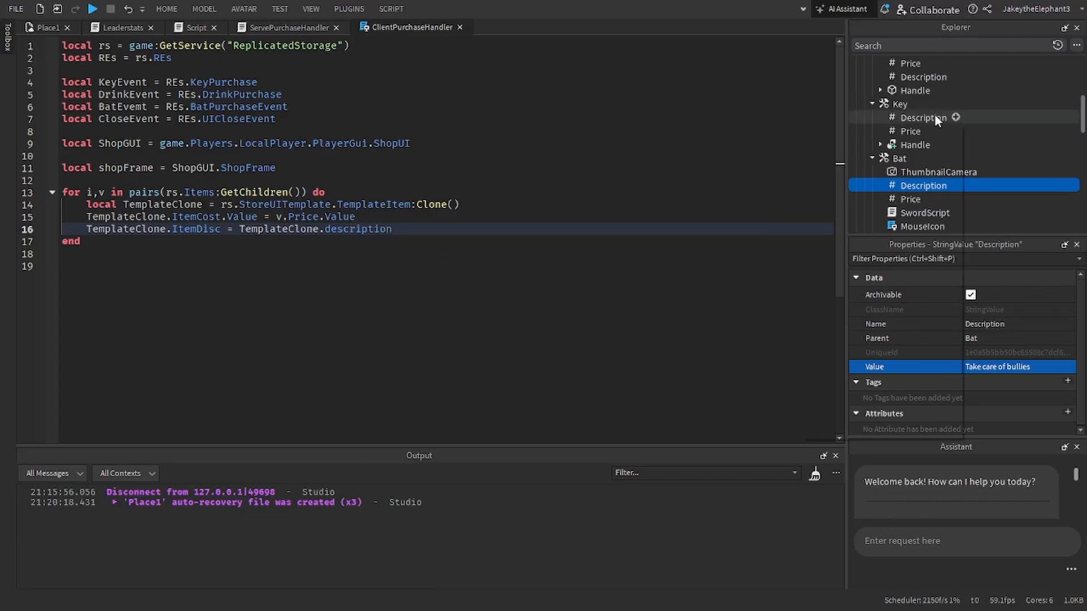
# Step: Collapse the BloxyCola, Key and Bat tools in the Items folder
pyautogui.moveTo(935, 117); pyautogui.dragTo(849, 94)
pyautogui.scroll(2, 852, 99)
pyautogui.click(872, 117)
pyautogui.click(872, 131)
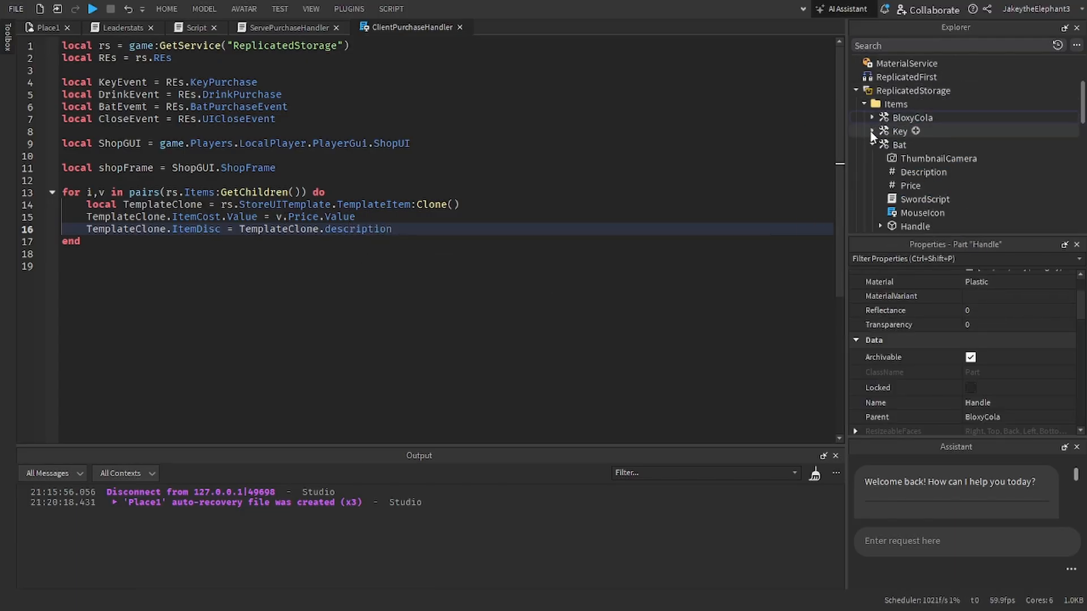
pyautogui.click(872, 145)
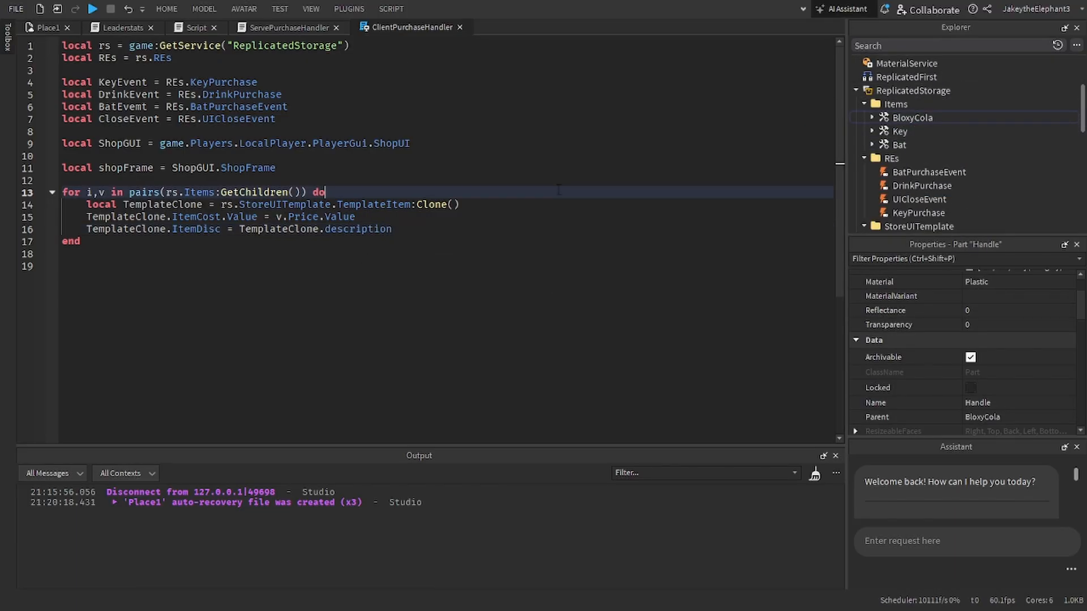
# Step: Close the ClientPurchaseHandler script and reopen it from ShopUI
pyautogui.click(459, 27)
pyautogui.scroll(-5, 899, 187)
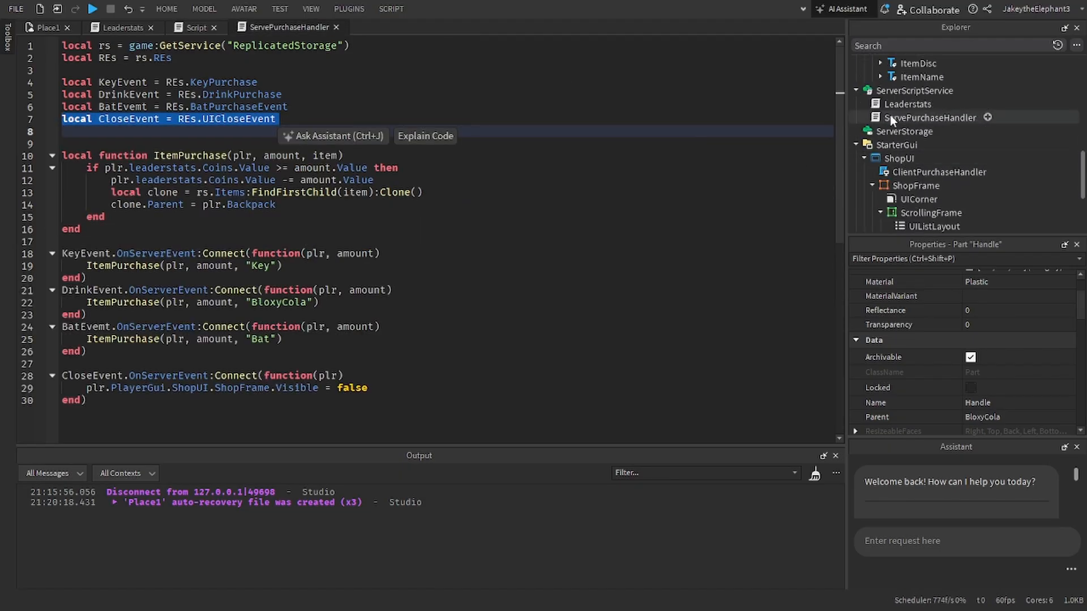
pyautogui.click(892, 119)
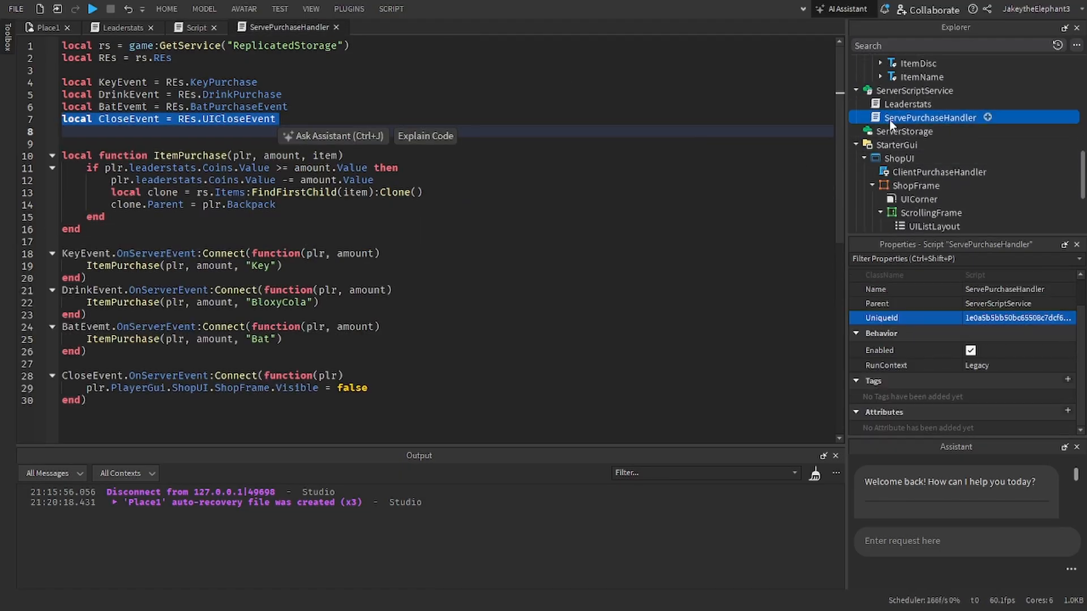
pyautogui.scroll(-1, 888, 120)
pyautogui.click(902, 131)
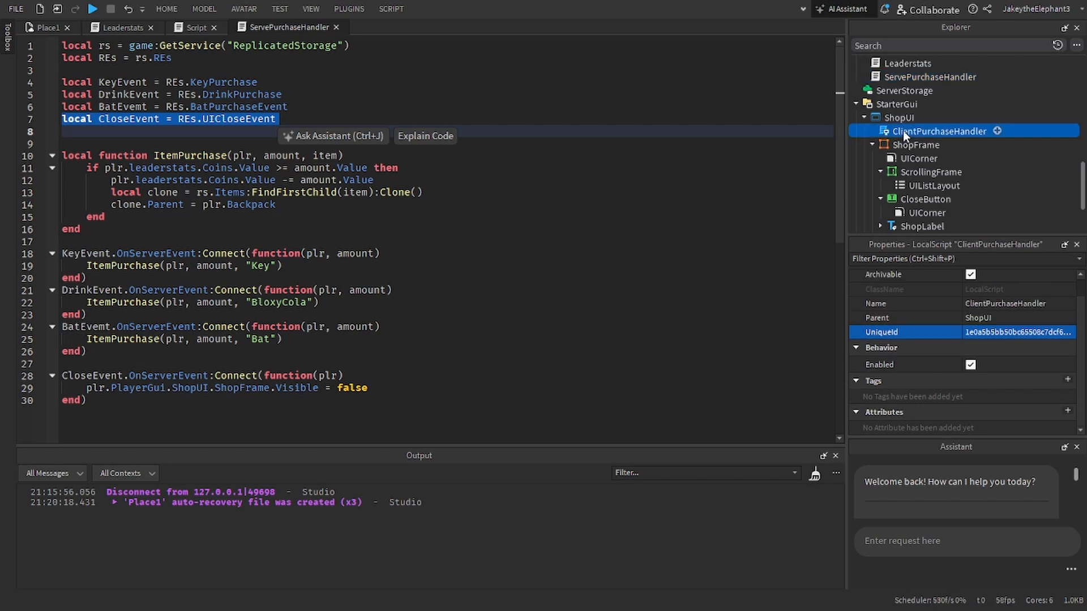
pyautogui.doubleClick(902, 130)
pyautogui.doubleClick(374, 229)
pyautogui.write('desc')
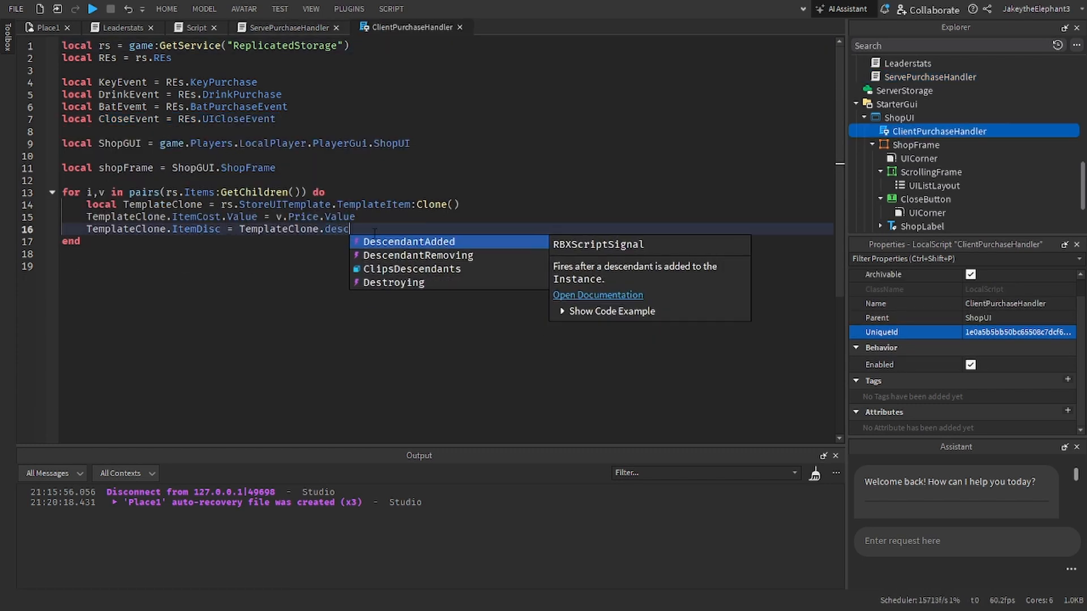
pyautogui.press('BackSpace')
pyautogui.press('BackSpace')
pyautogui.press('BackSpace')
pyautogui.press('BackSpace')
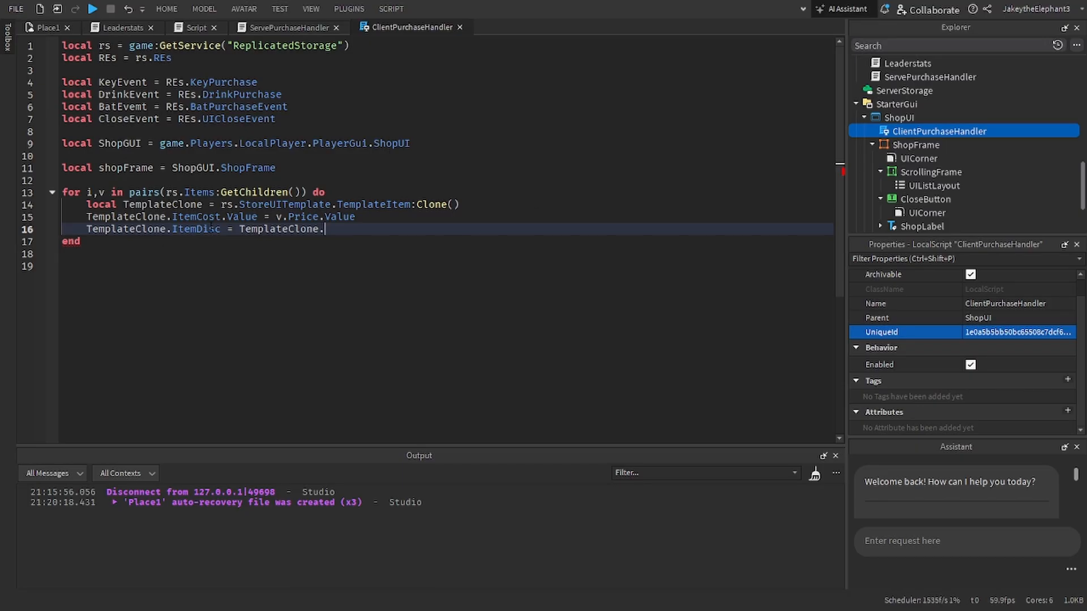
pyautogui.scroll(3, 890, 198)
pyautogui.scroll(3, 890, 197)
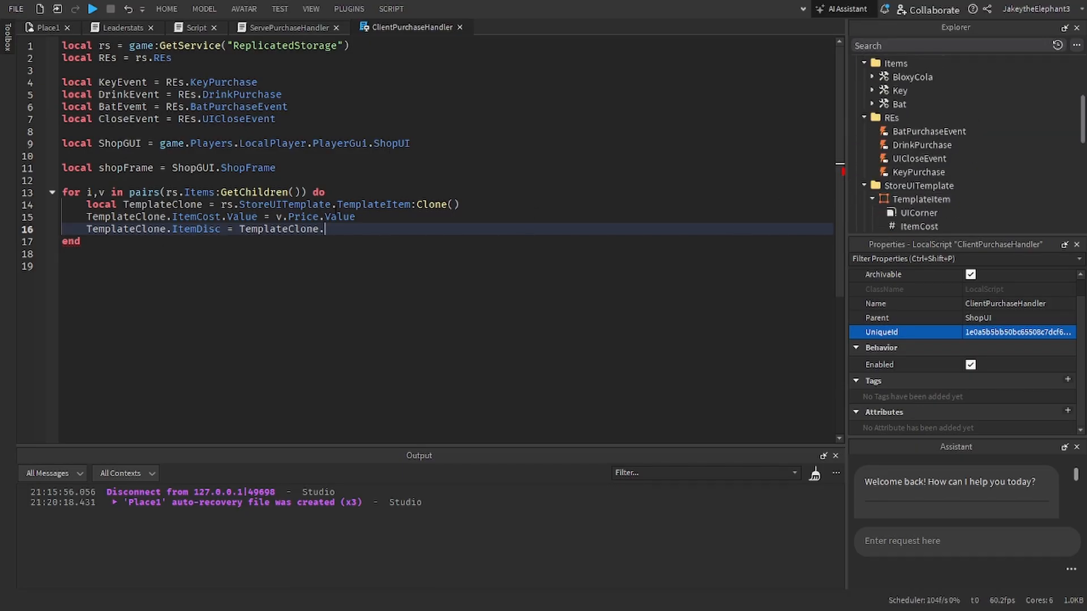
# Step: Assign v.Description.Value to TemplateClone.ItemDisc in the item loop, checking the value object's name inside the Bat tool
pyautogui.hotkey('ctrl', 'BackSpace')
pyautogui.write('v')
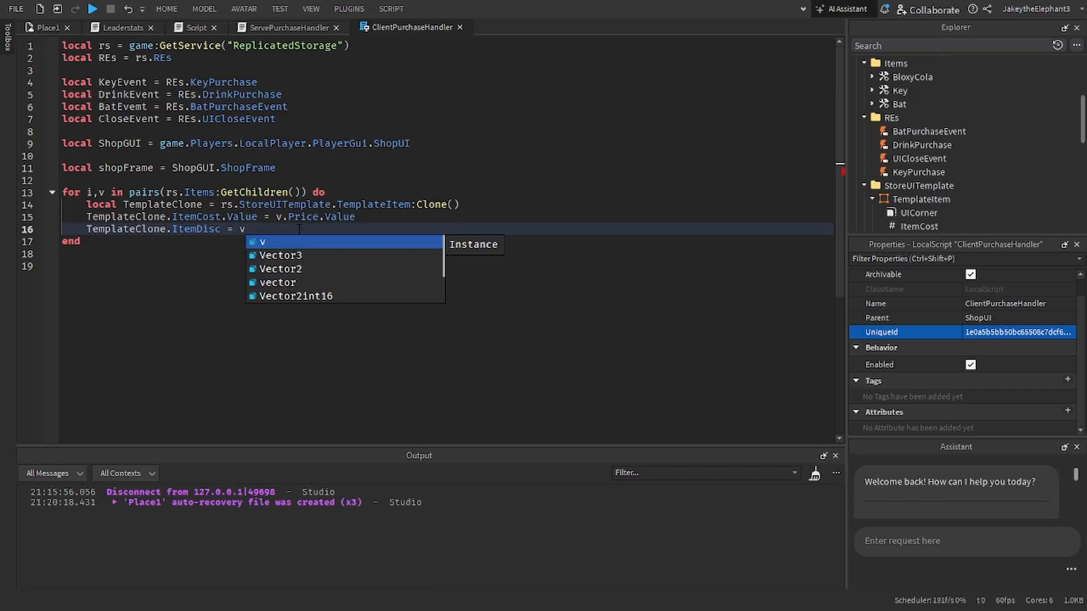
pyautogui.write('.desc')
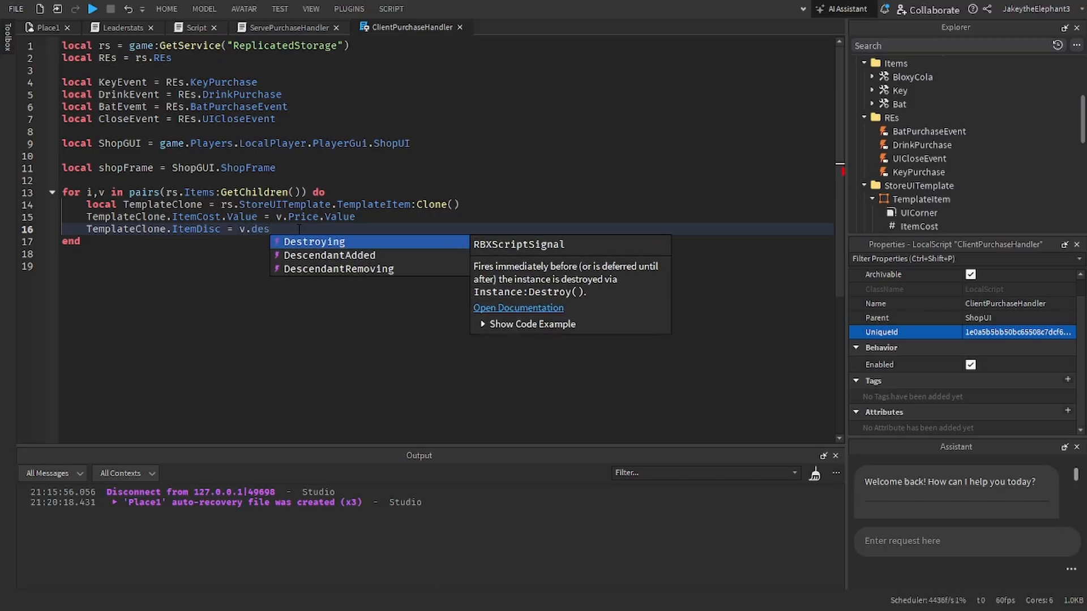
pyautogui.press('Down')
pyautogui.press('BackSpace')
pyautogui.press('BackSpace')
pyautogui.press('BackSpace')
pyautogui.press('BackSpace')
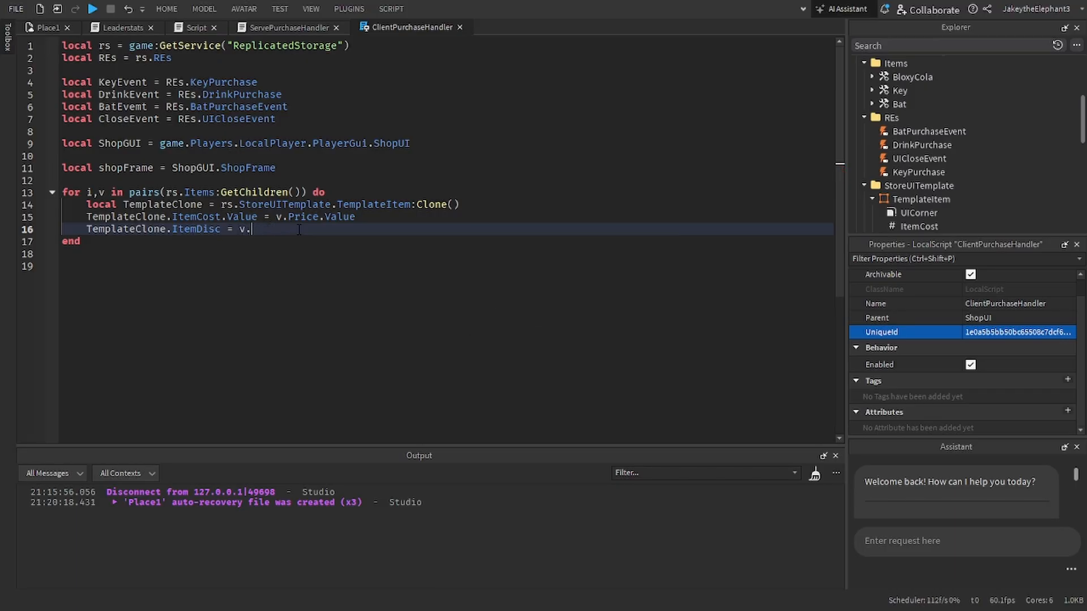
pyautogui.click(873, 104)
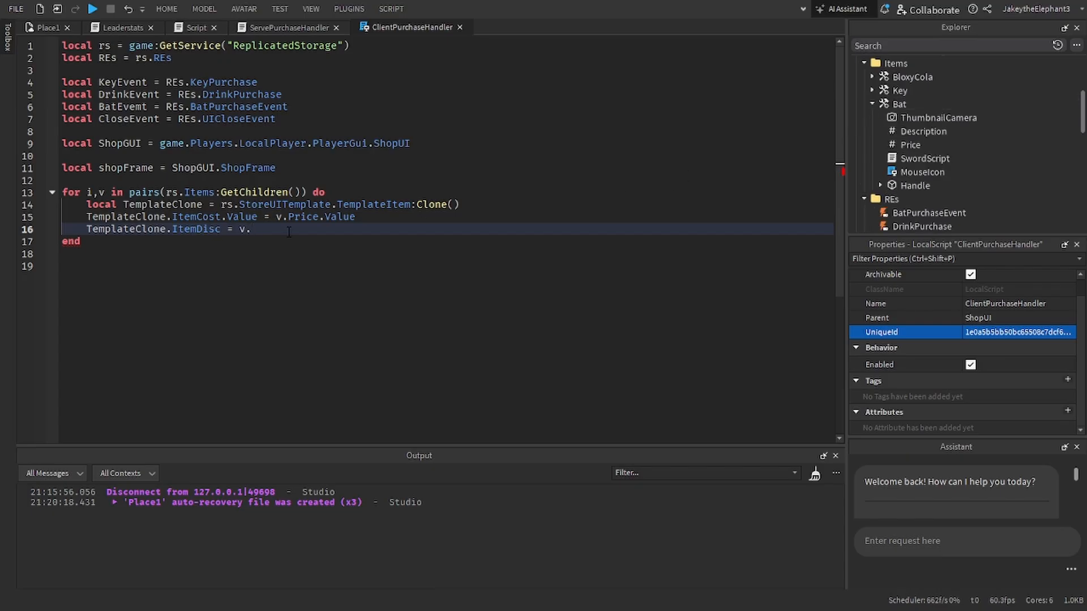
pyautogui.write('Description.Value')
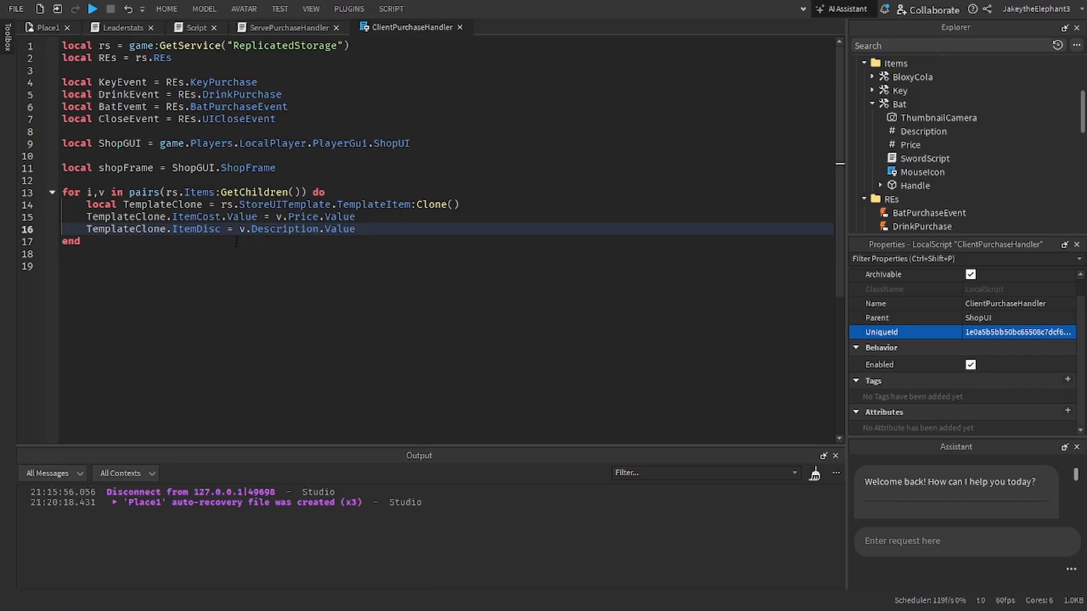
# Step: Append .Value to TemplateClone.ItemDisc in the description assignment
pyautogui.click(222, 216)
pyautogui.click(221, 229)
pyautogui.write('.Value')
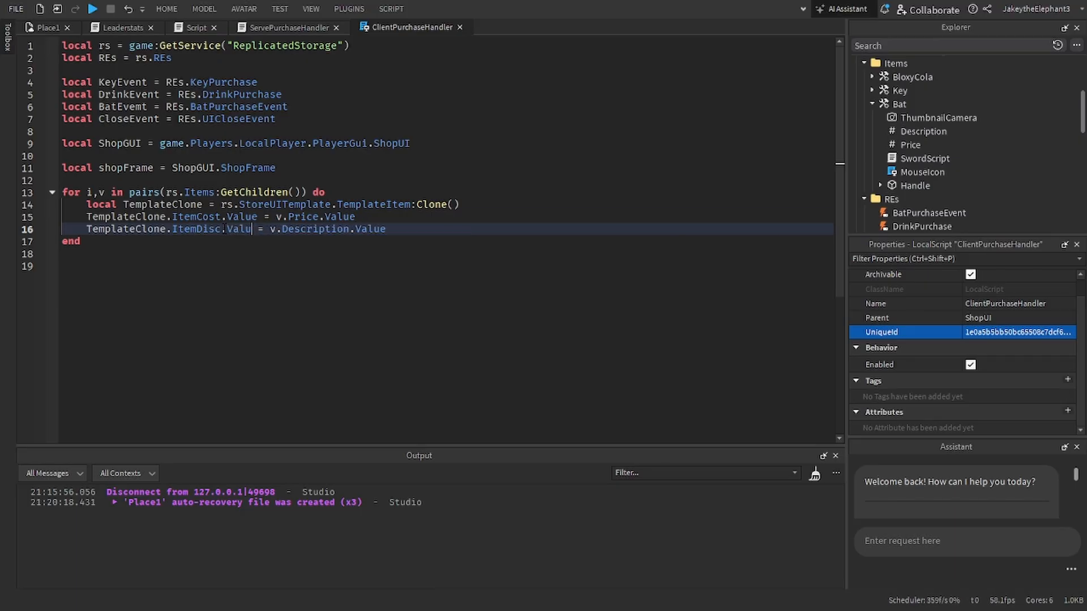
# Step: Add a line to the item loop that assigns v.Name to TemplateClone.ItemName
pyautogui.click(421, 230)
pyautogui.press('Return')
pyautogui.write('TemplateClone.')
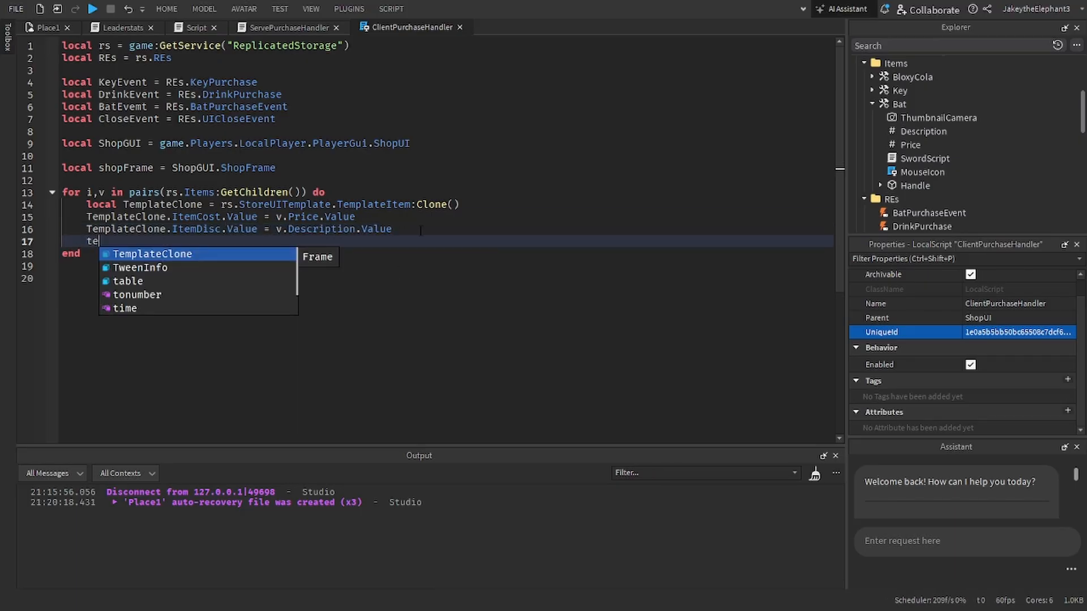
pyautogui.write('name')
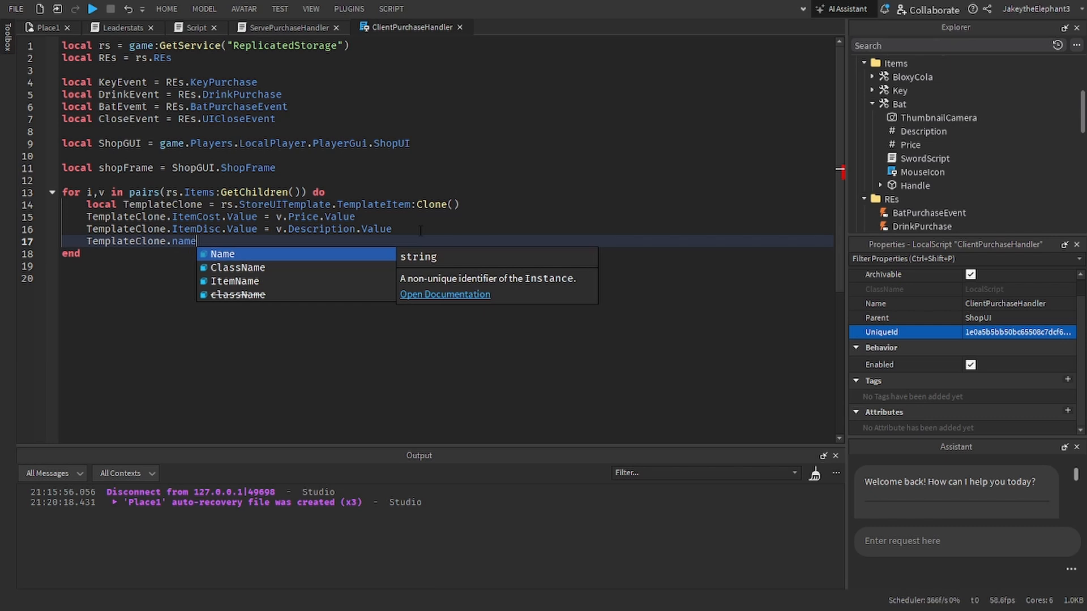
pyautogui.press('BackSpace')
pyautogui.press('BackSpace')
pyautogui.press('BackSpace')
pyautogui.press('BackSpace')
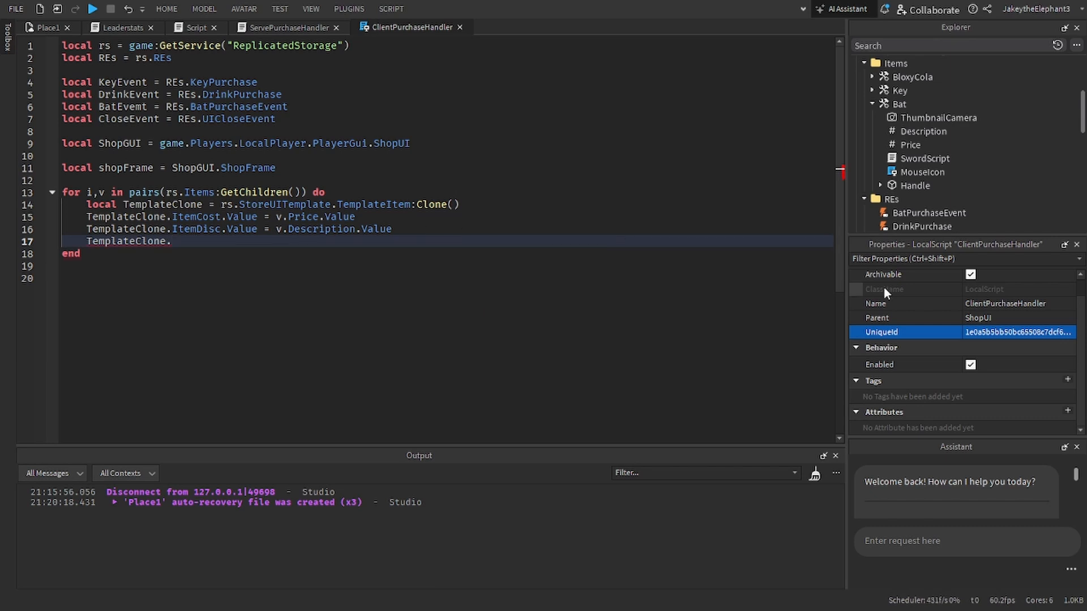
pyautogui.scroll(-3, 909, 177)
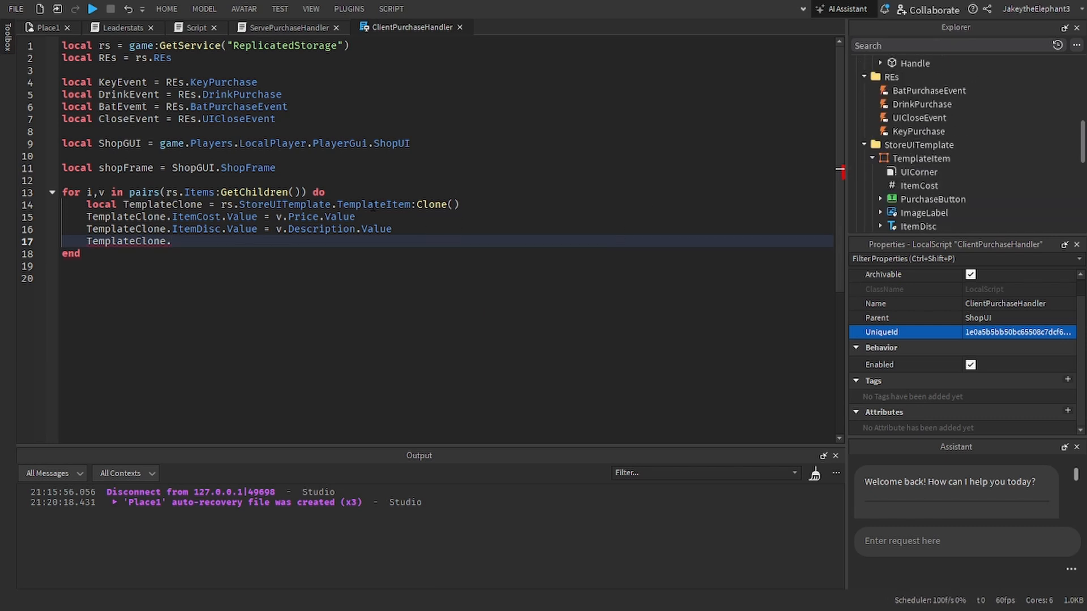
pyautogui.scroll(-1, 919, 198)
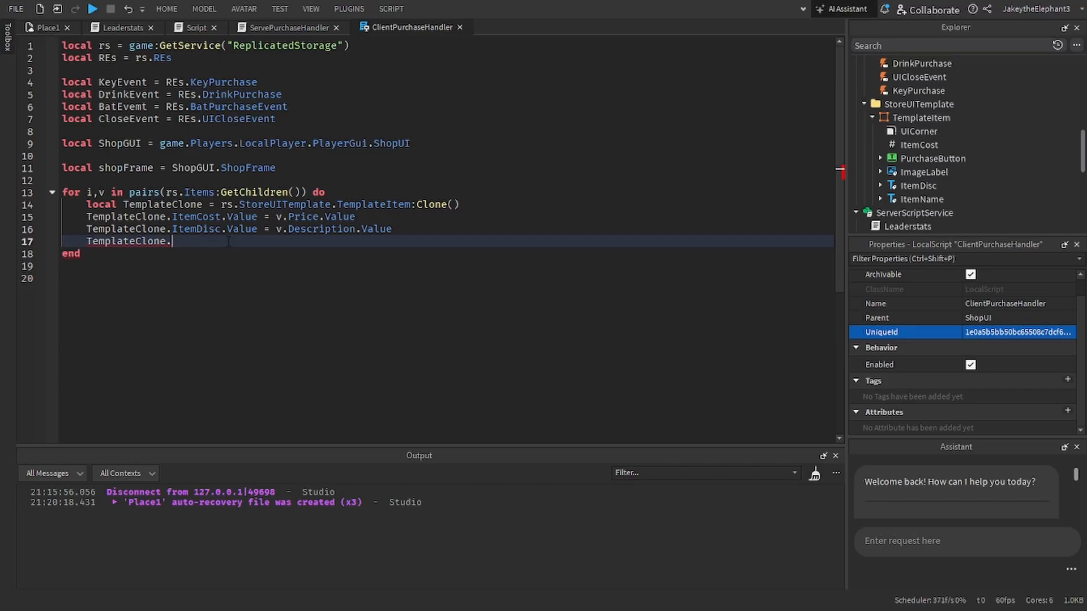
pyautogui.write('ItemCost')
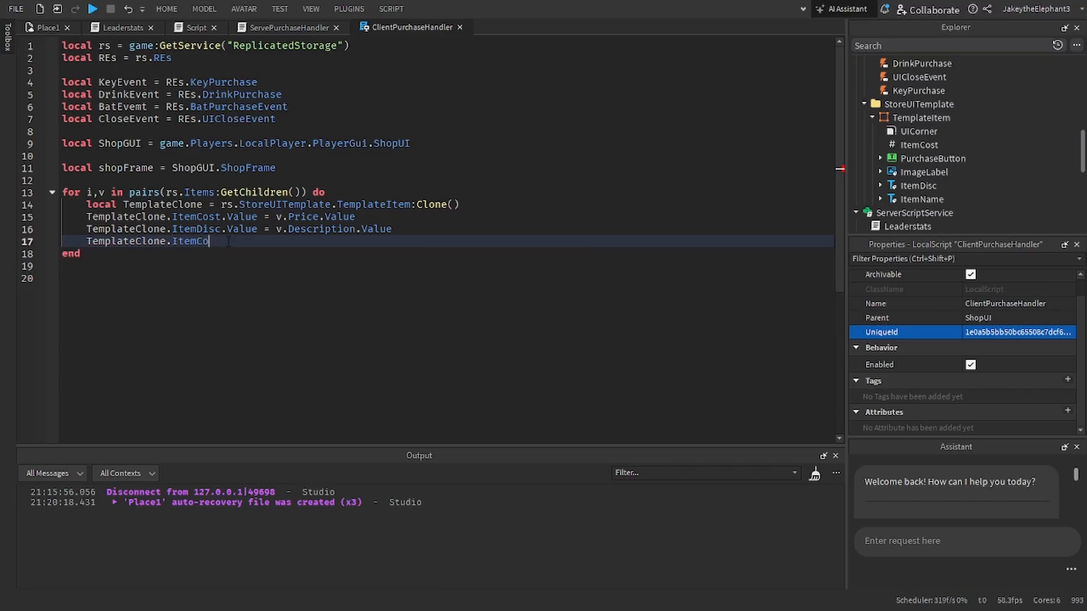
pyautogui.press('BackSpace')
pyautogui.write('Name')
pyautogui.write(' =')
pyautogui.write(' v.Name')
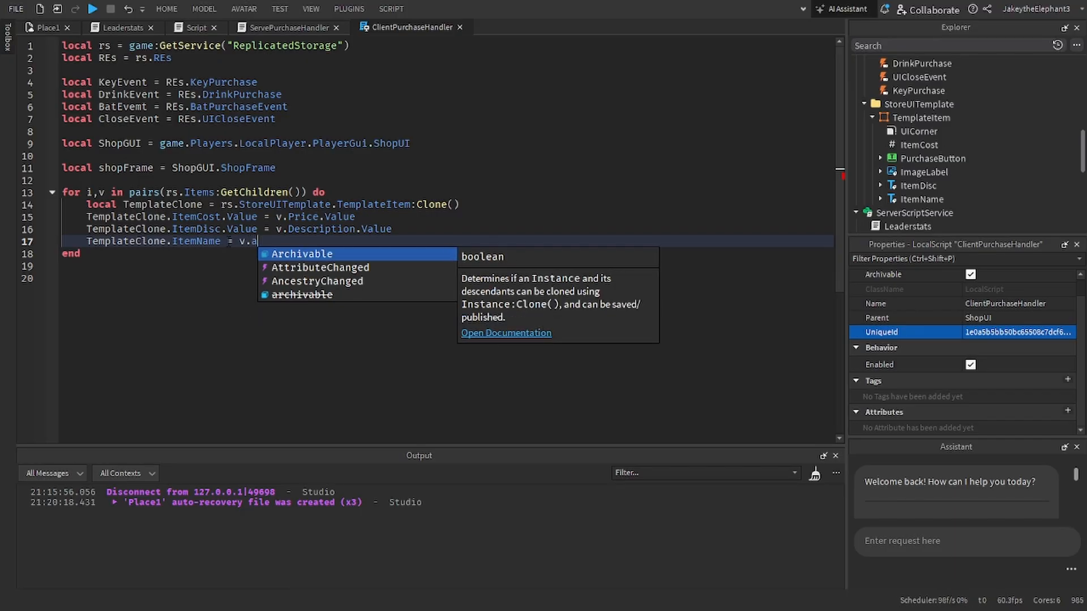
# Step: Append .Text to TemplateClone.ItemName in the name assignment
pyautogui.hotkey('ctrl', 'Left')
pyautogui.hotkey('ctrl', 'Left')
pyautogui.hotkey('ctrl', 'Left')
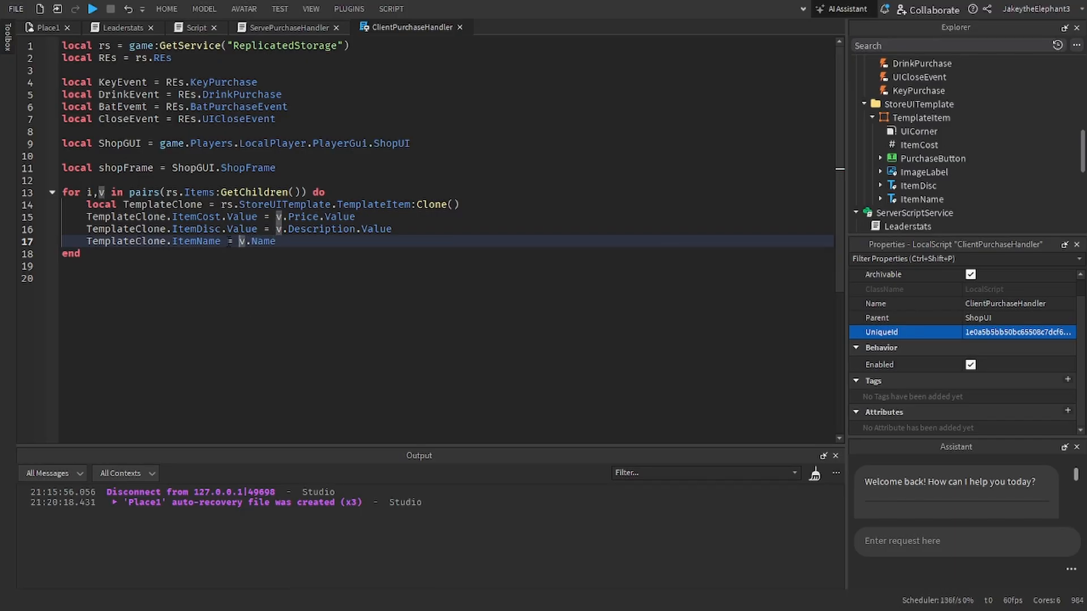
pyautogui.hotkey('ctrl', 'Left')
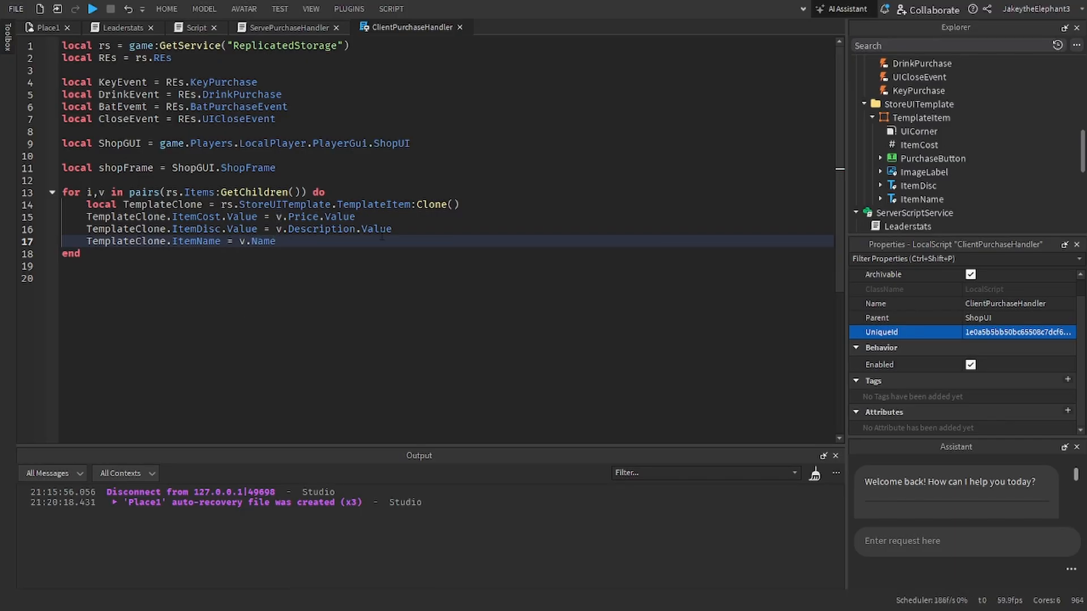
pyautogui.write(',te')
pyautogui.press('BackSpace')
pyautogui.press('BackSpace')
pyautogui.press('BackSpace')
pyautogui.write('.')
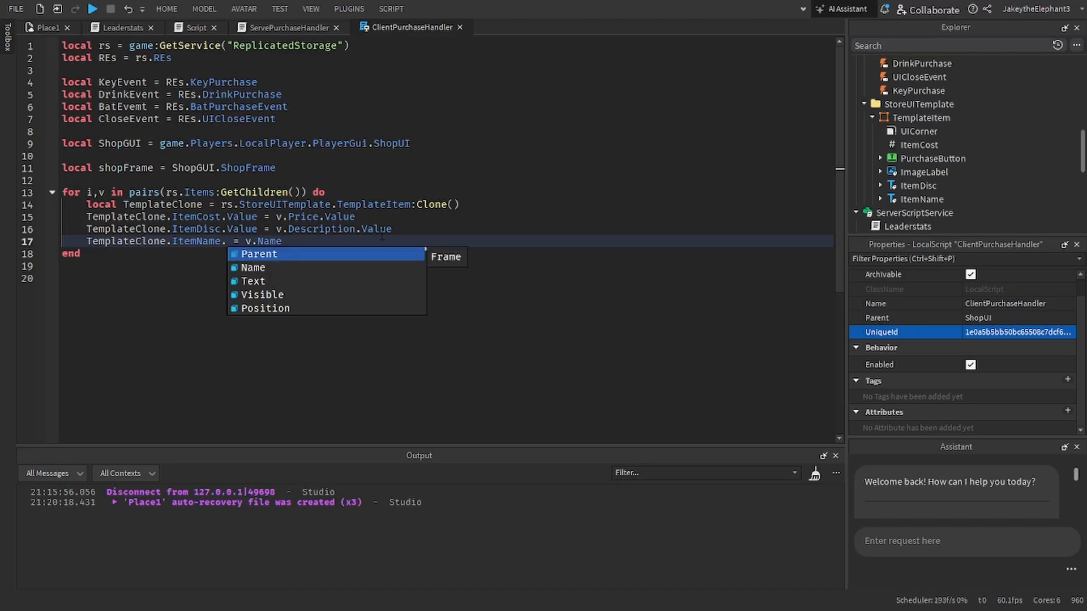
pyautogui.write('Te')
pyautogui.press('Tab')
# Step: Change the assigned property of TemplateClone.ItemDisc to Text
pyautogui.press('Up')
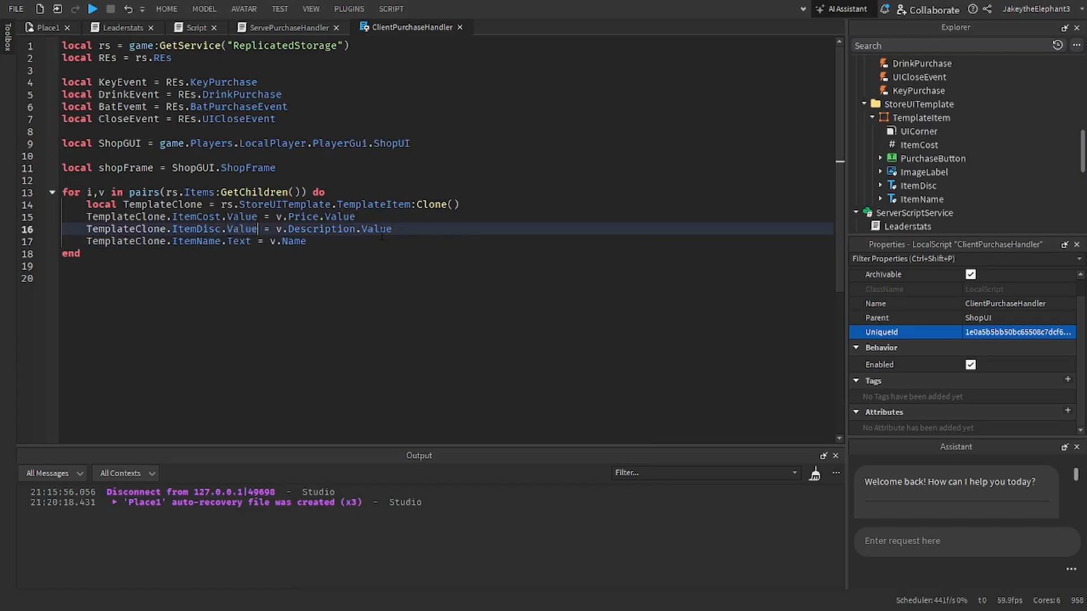
pyautogui.hotkey('ctrl', 'BackSpace')
pyautogui.write('Tex')
pyautogui.press('Tab')
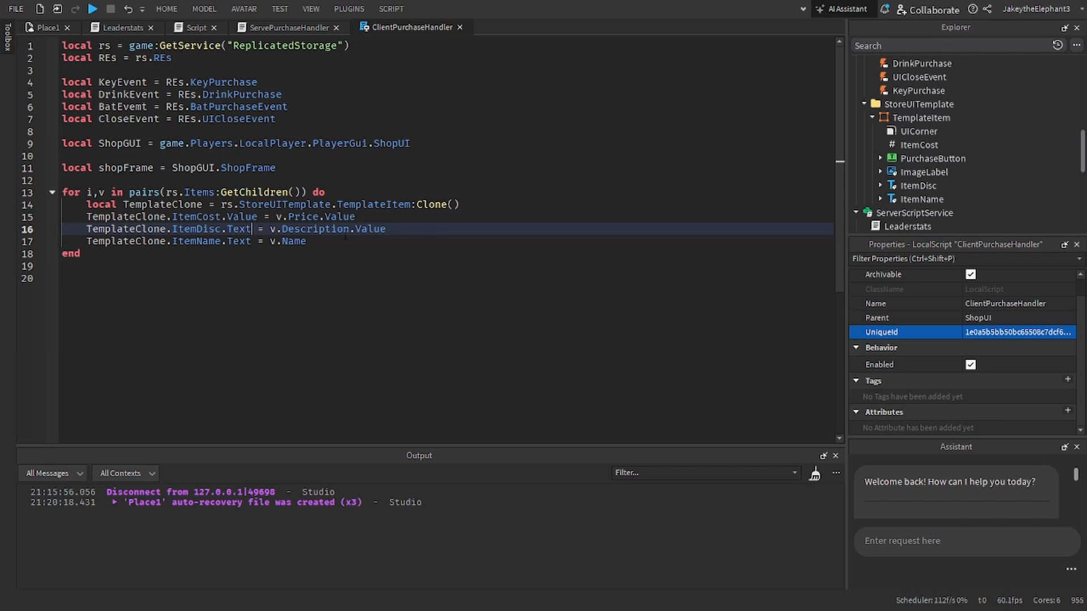
# Step: Wrap v.Description.Value in tostring() for the ItemDisc text and replace v.Name in the ItemName line with the same expression
pyautogui.moveTo(270, 229); pyautogui.dragTo(400, 230)
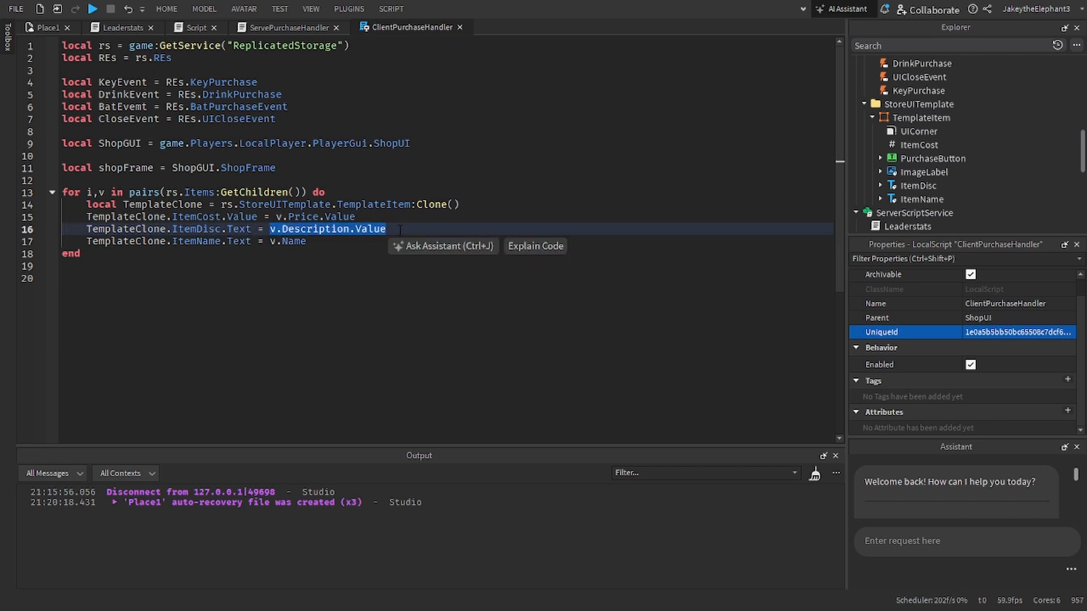
pyautogui.hotkey('ctrl', 'x')
pyautogui.write('tostring(')
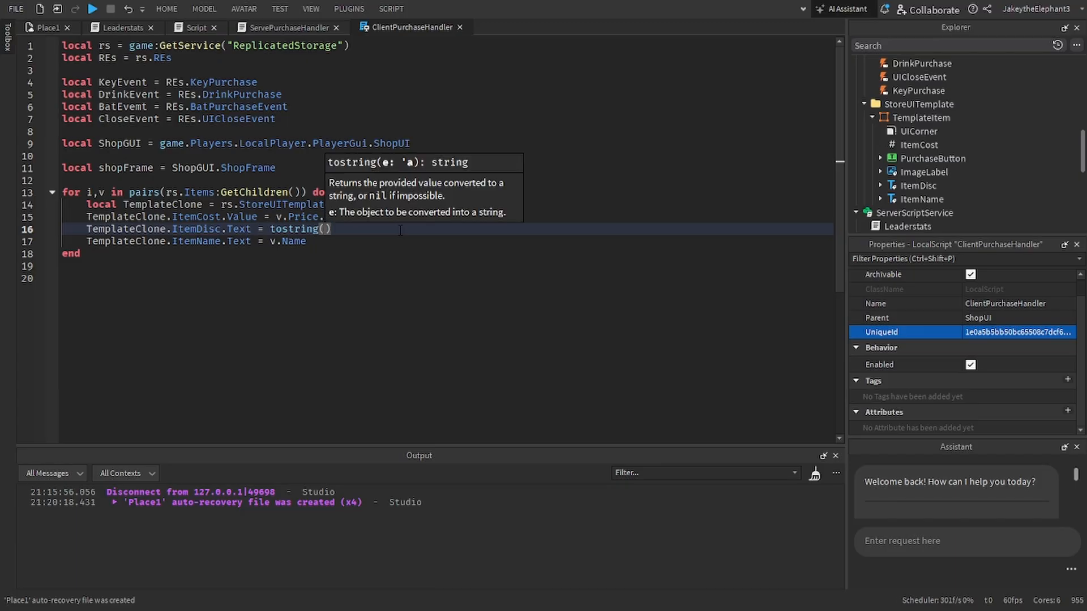
pyautogui.hotkey('ctrl', 'v')
pyautogui.moveTo(462, 231)
pyautogui.mouseDown()
pyautogui.moveTo(317, 241)
pyautogui.moveTo(270, 231)
pyautogui.moveTo(306, 241)
pyautogui.mouseUp()
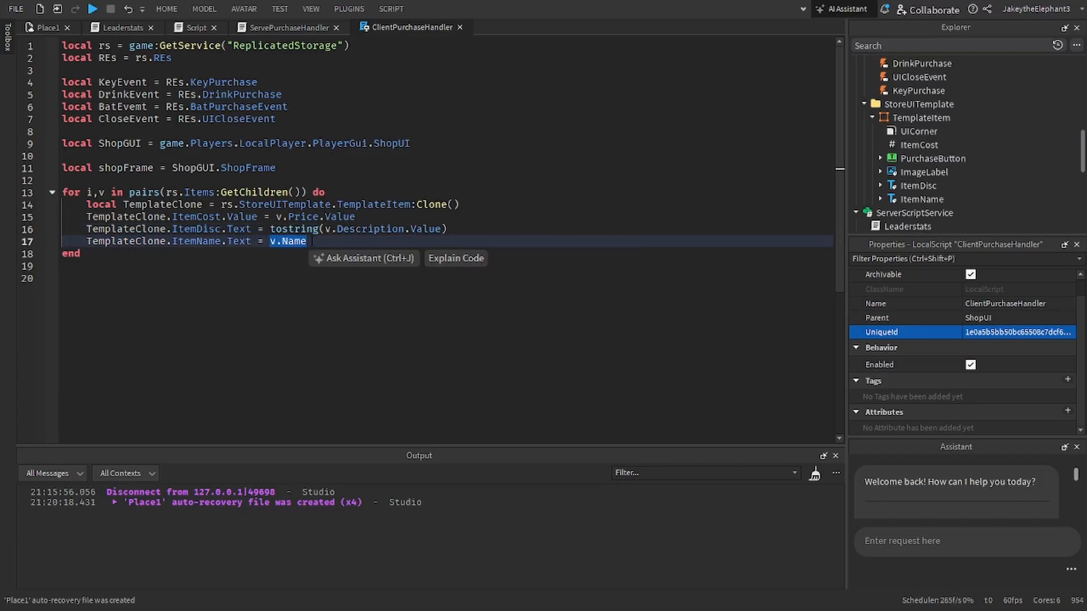
pyautogui.hotkey('ctrl', 'v')
# Step: Start another line in the item loop with "TemplateClone." below the ItemName assignment
pyautogui.scroll(-3, 922, 211)
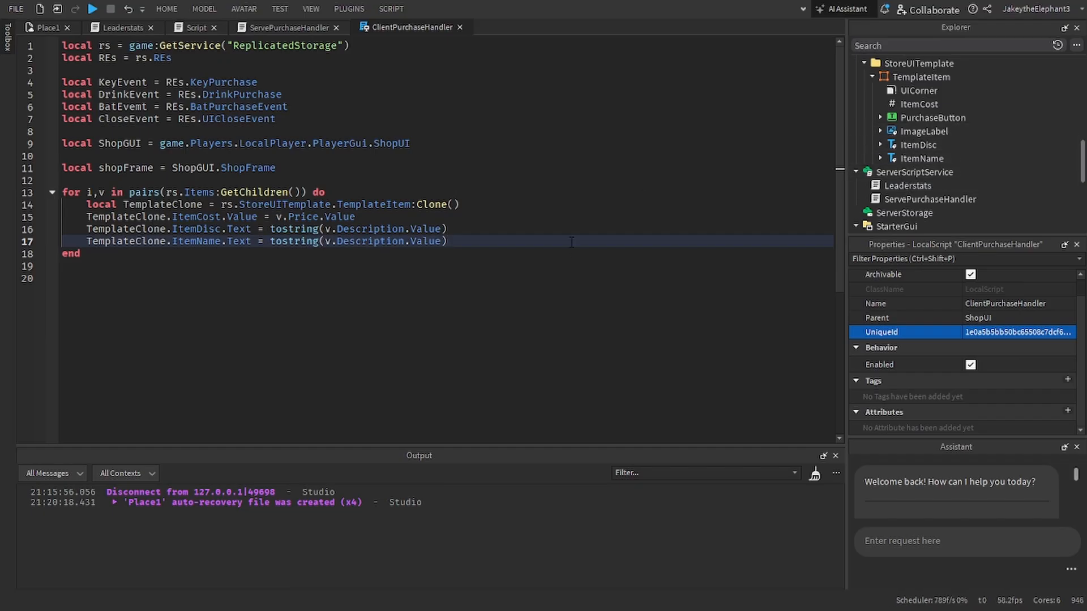
pyautogui.press('Return')
pyautogui.write('TemplateClone.')
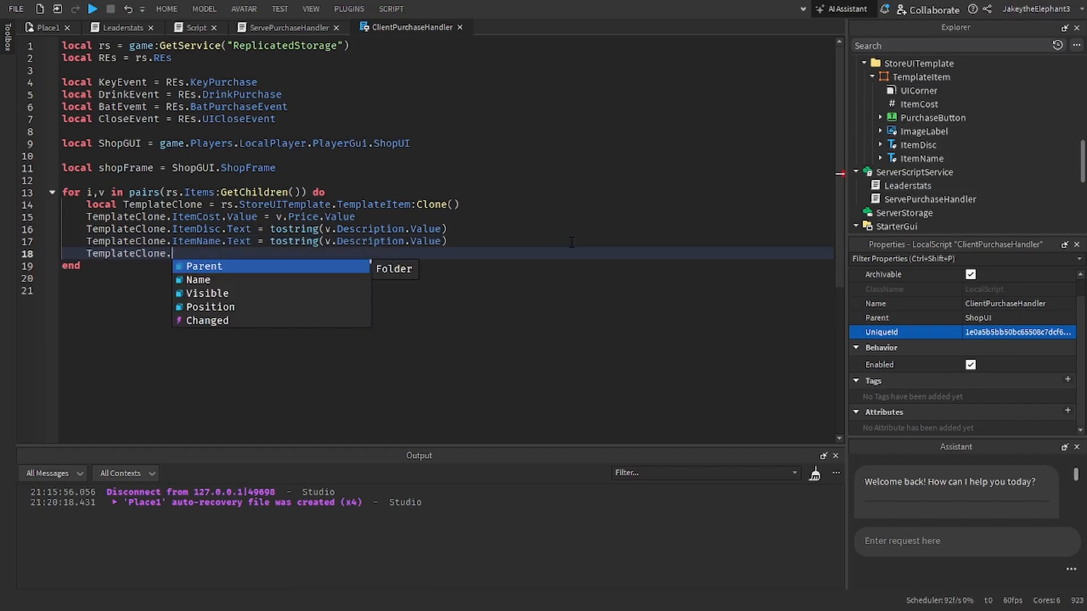
# Step: Filter the properties by "nam" and rename the ImageLabel inside TemplateItem as ItemImage
pyautogui.click(940, 132)
pyautogui.hotkey('ctrl', 'shift', 'p')
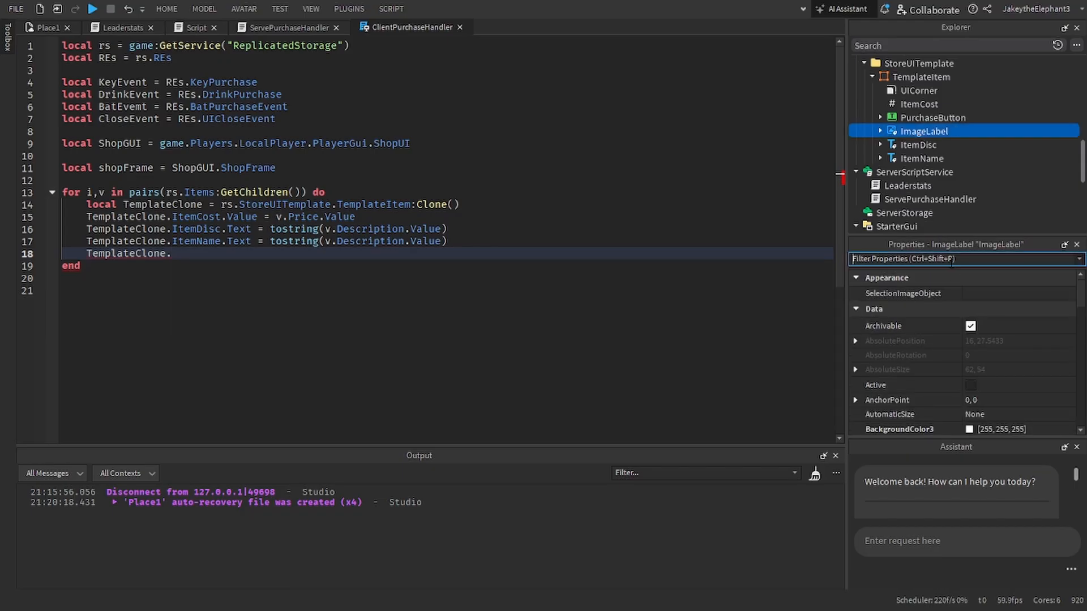
pyautogui.write('nam')
pyautogui.click(983, 307)
pyautogui.write('Temp')
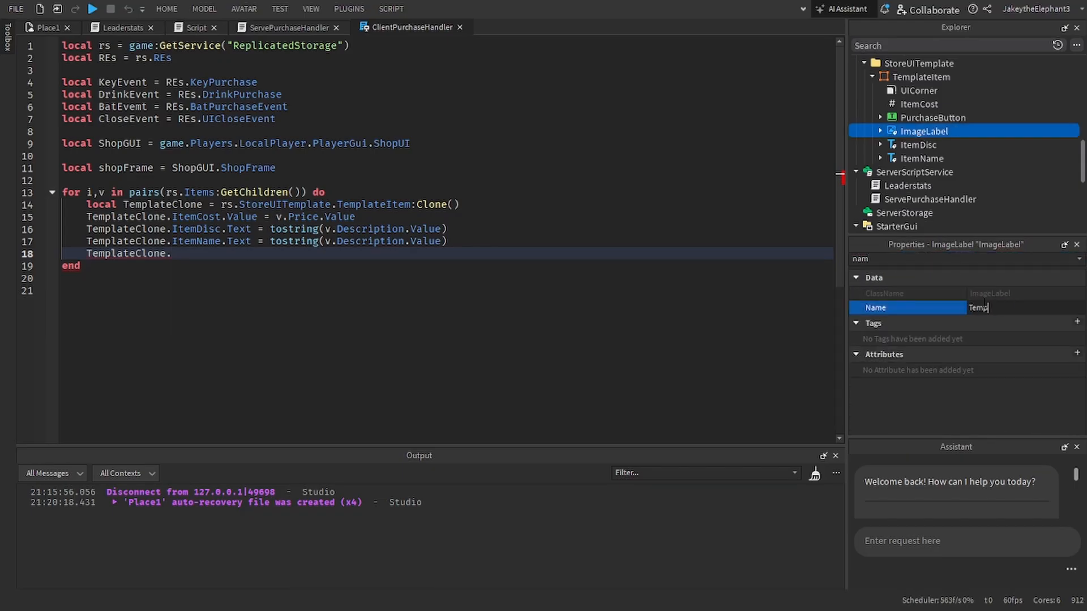
pyautogui.write('lateItem')
pyautogui.hotkey('ctrl', 'BackSpace')
pyautogui.write('ItemImage')
pyautogui.press('Return')
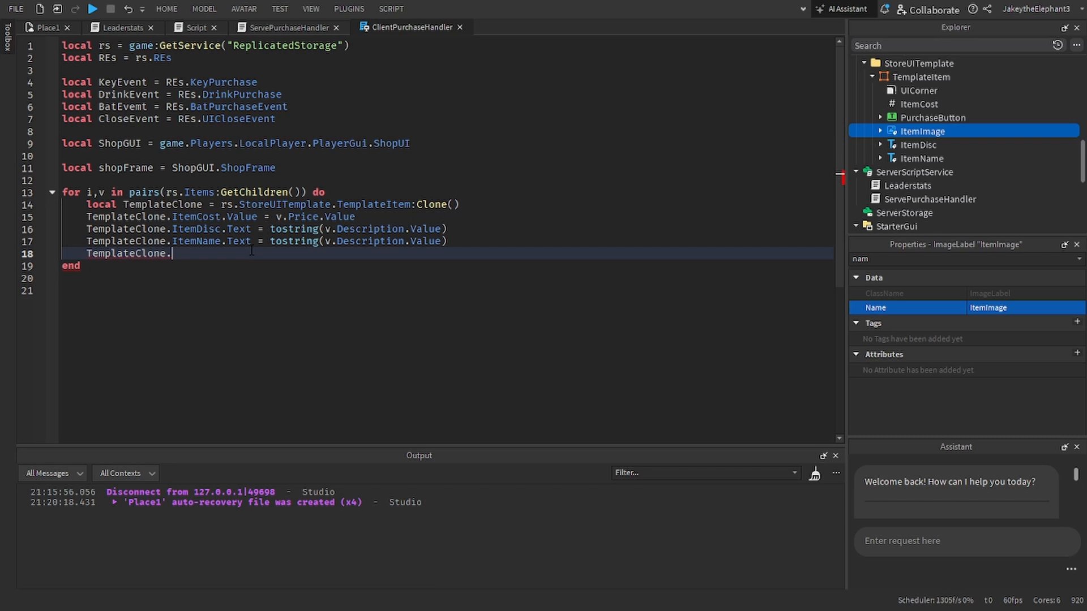
# Step: Extend the loop's unfinished last line to "TemplateClone.ItemImage."
pyautogui.write('Ima')
pyautogui.press('Tab')
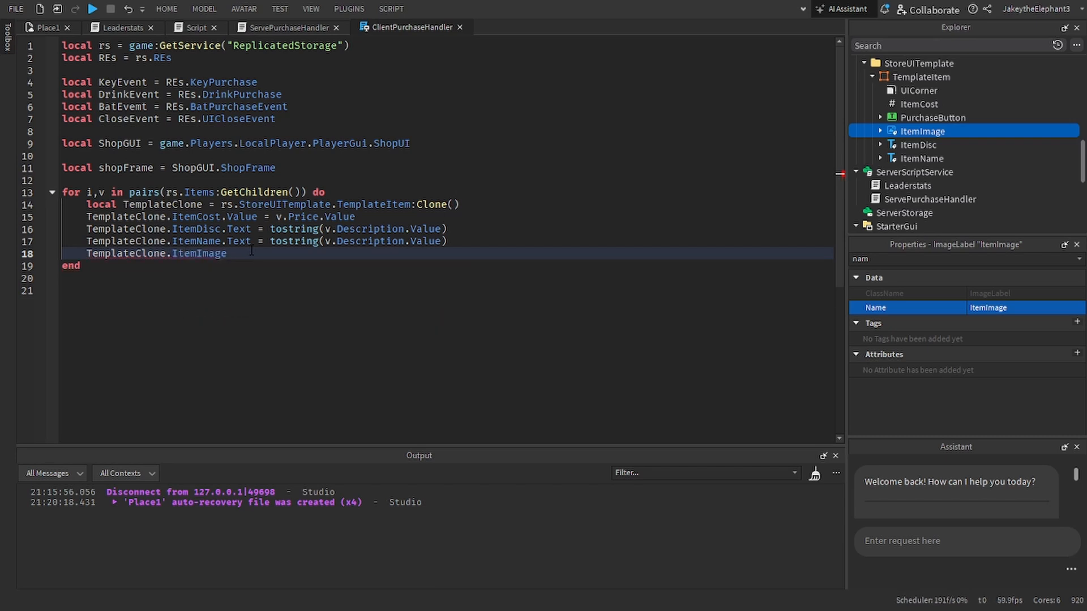
pyautogui.write('.')
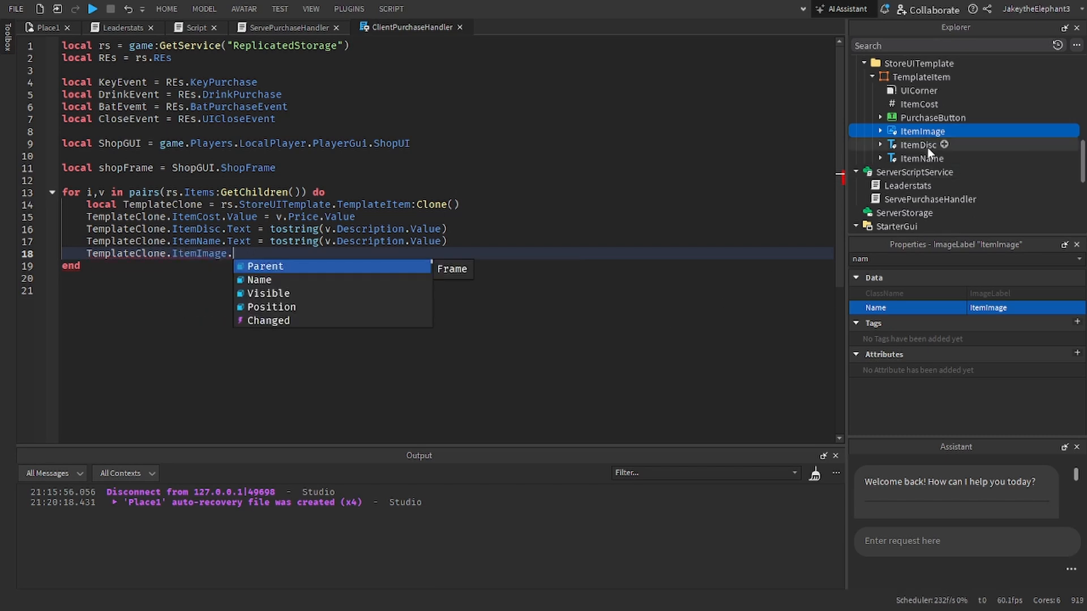
# Step: Expand ItemImage in the Explorer and close the Assistant to make room for the Explorer and Properties
pyautogui.click(880, 130)
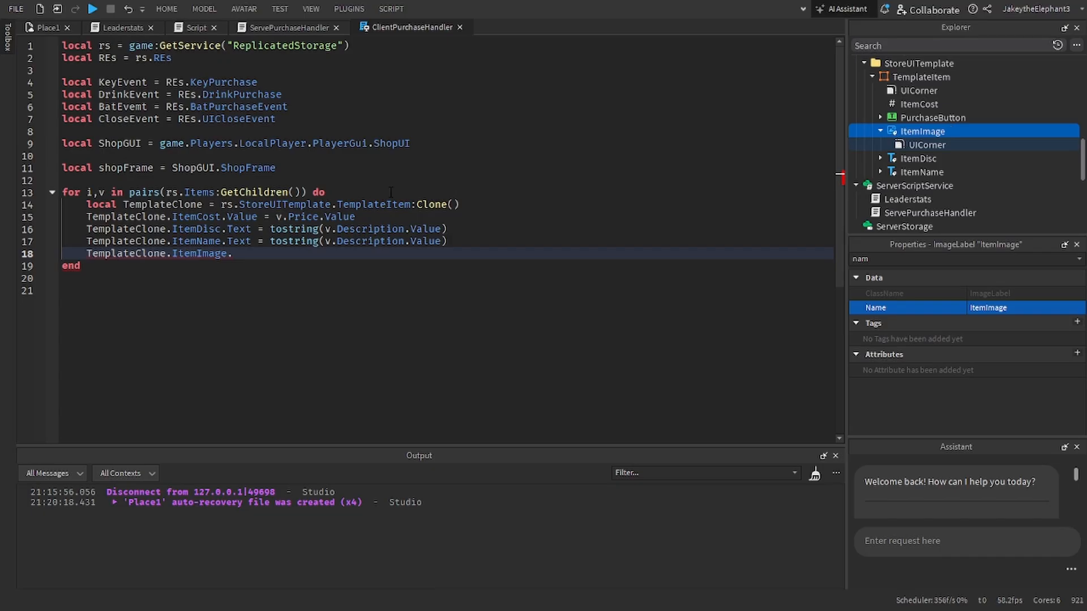
pyautogui.moveTo(991, 245); pyautogui.dragTo(965, 378)
pyautogui.click(1077, 245)
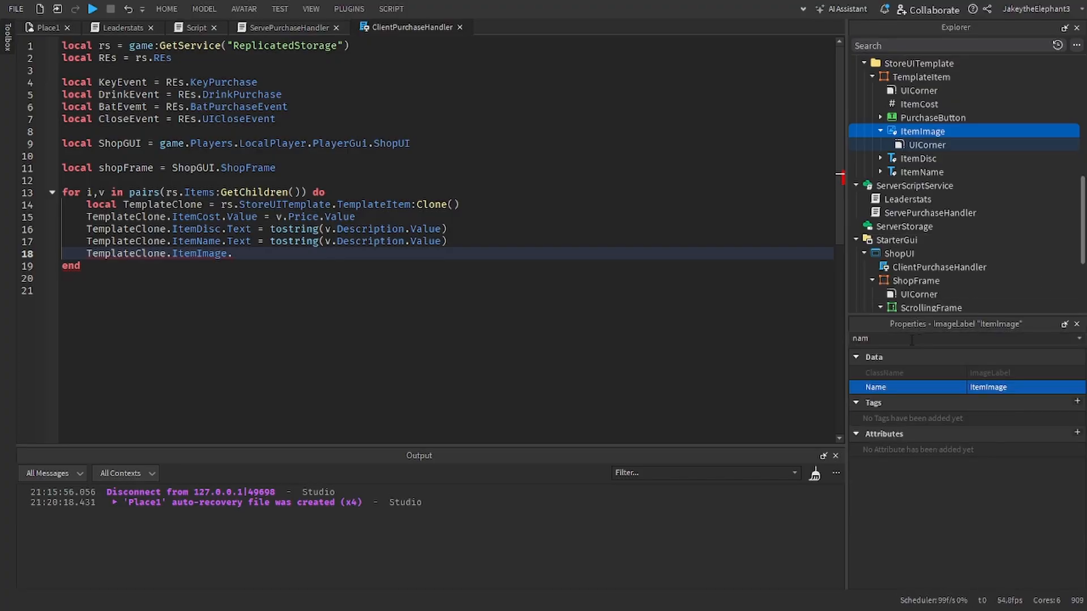
# Step: Clear the properties filter and look through ItemImage's properties for the one that holds its image
pyautogui.click(910, 339)
pyautogui.press('BackSpace')
pyautogui.press('BackSpace')
pyautogui.press('BackSpace')
pyautogui.scroll(-3, 990, 431)
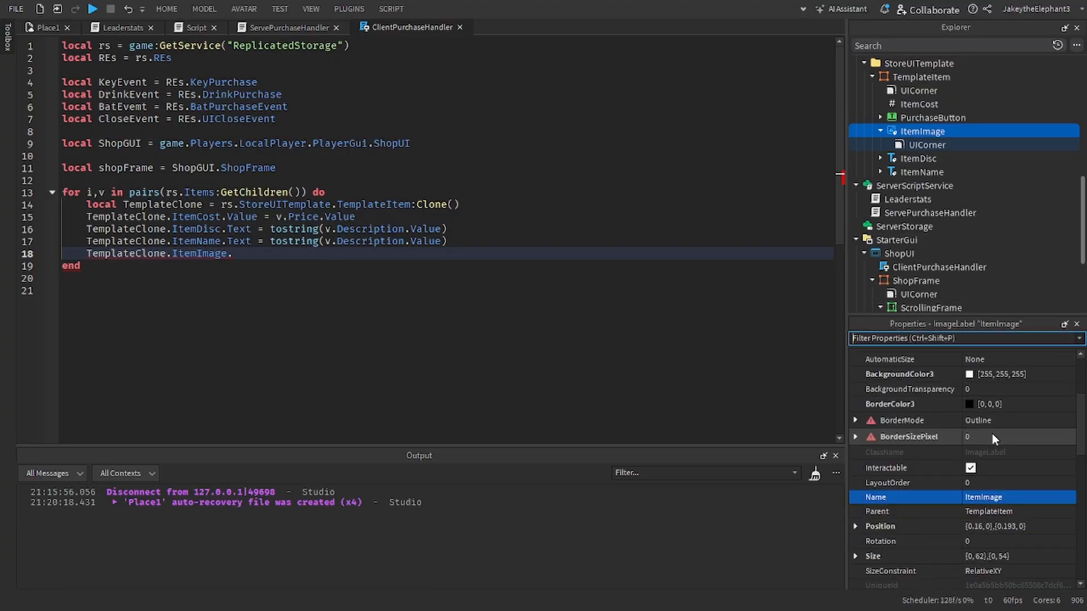
pyautogui.scroll(6, 985, 439)
pyautogui.scroll(-10, 975, 440)
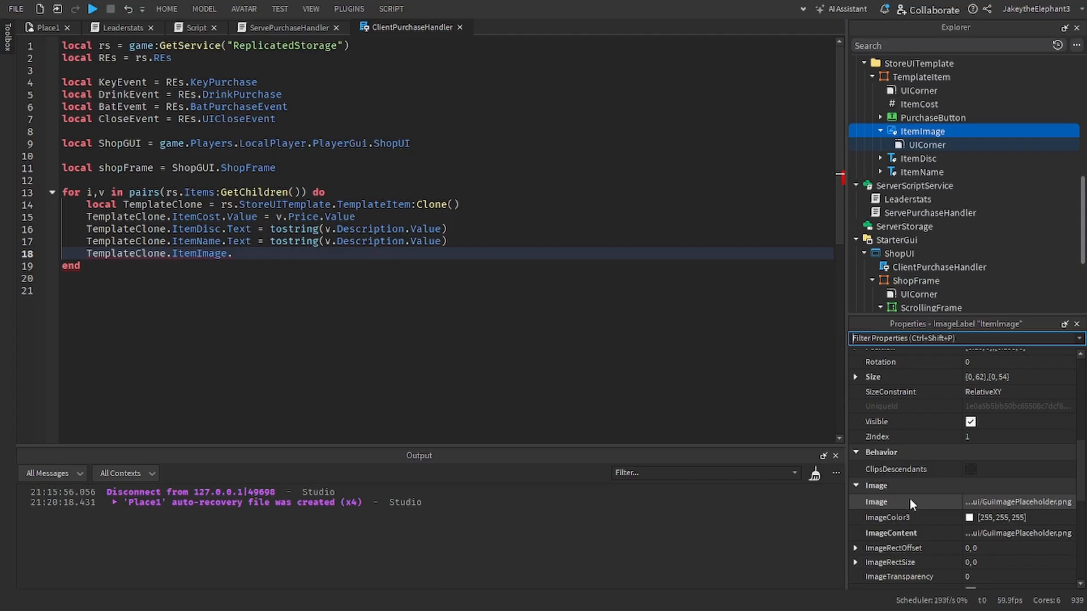
# Step: Extend the loop's last line to assign the image property, as "TemplateClone.ItemImage.Image ="
pyautogui.click(977, 501)
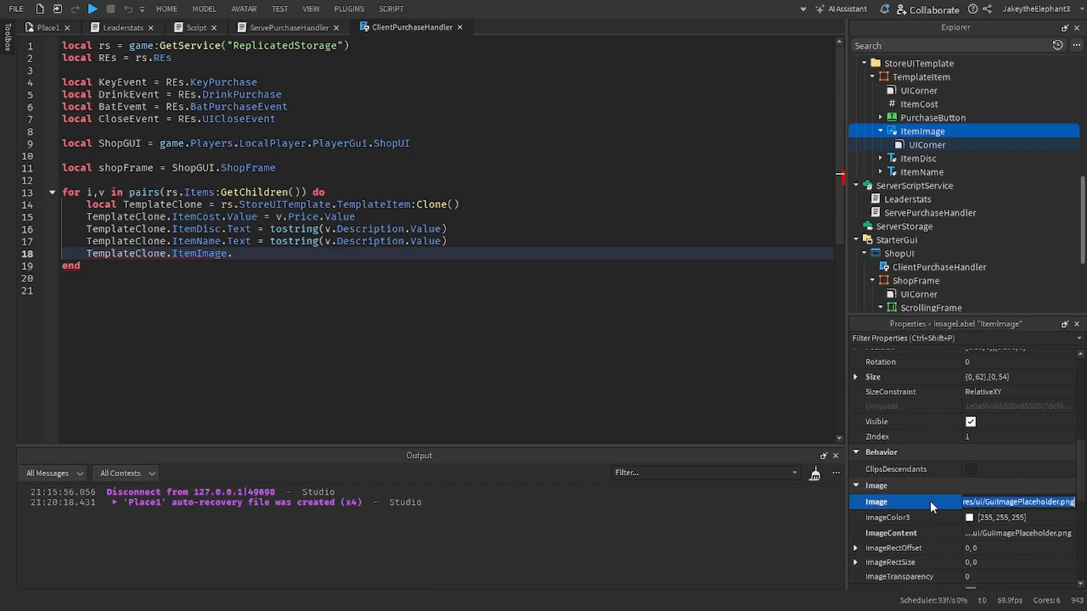
pyautogui.click(366, 249)
pyautogui.write('Image')
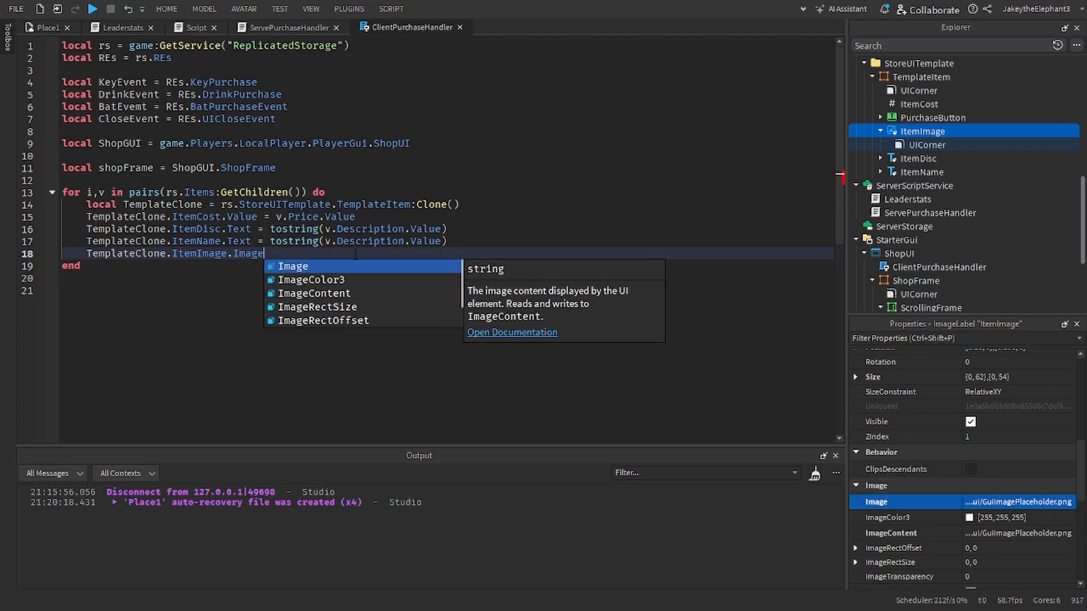
pyautogui.press('Return')
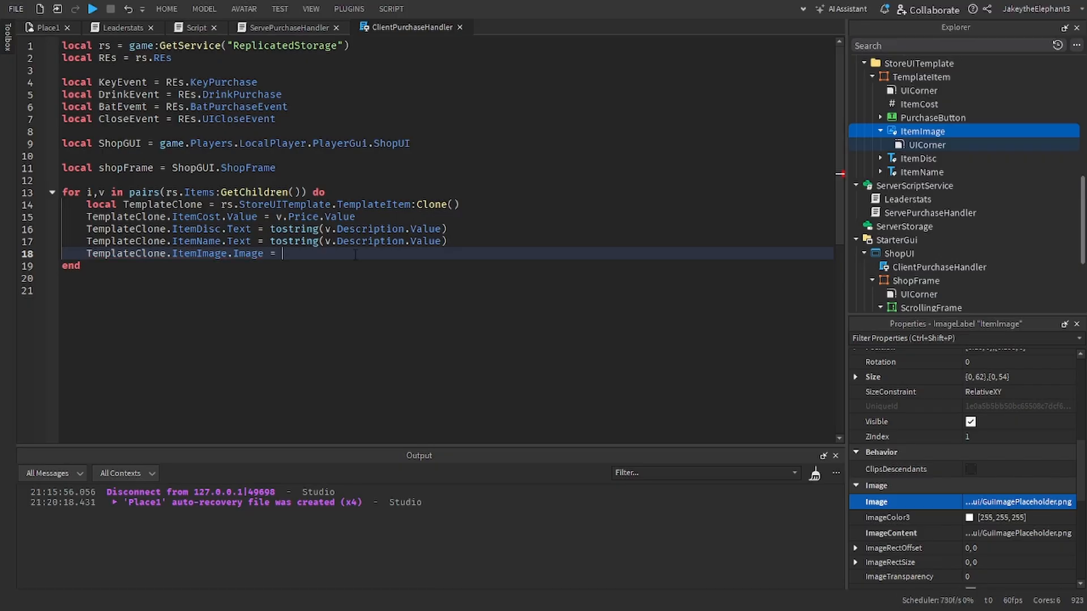
# Step: Try the placeholder path rbxasset://textures/ui/GuiImagePlaceholder.png as the assigned image value in the loop and remove it again
pyautogui.hotkey('ctrl', 'v')
pyautogui.moveTo(601, 257); pyautogui.dragTo(564, 254)
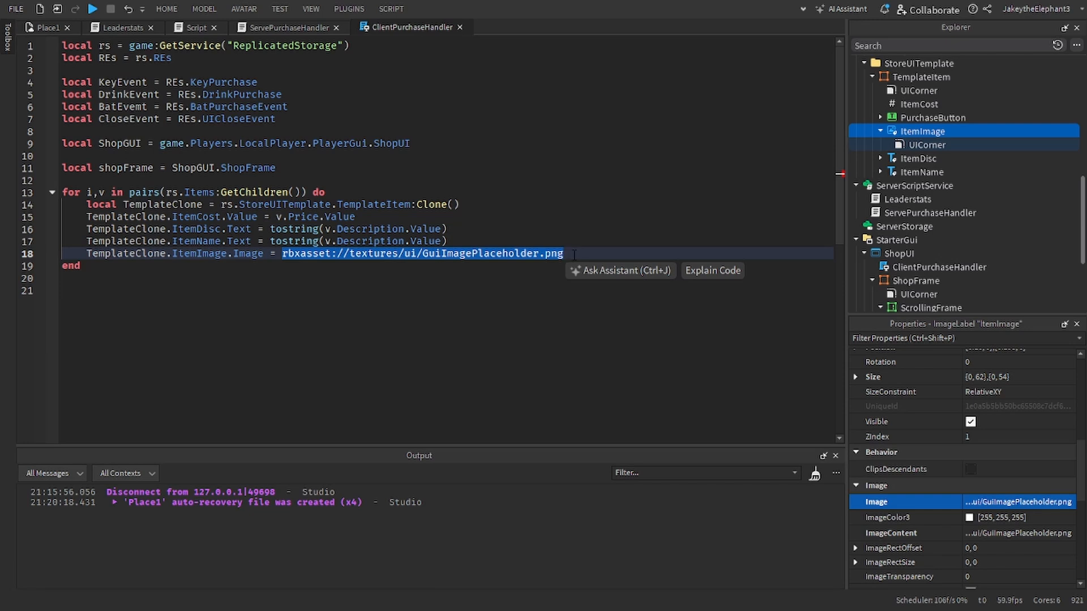
pyautogui.press('BackSpace')
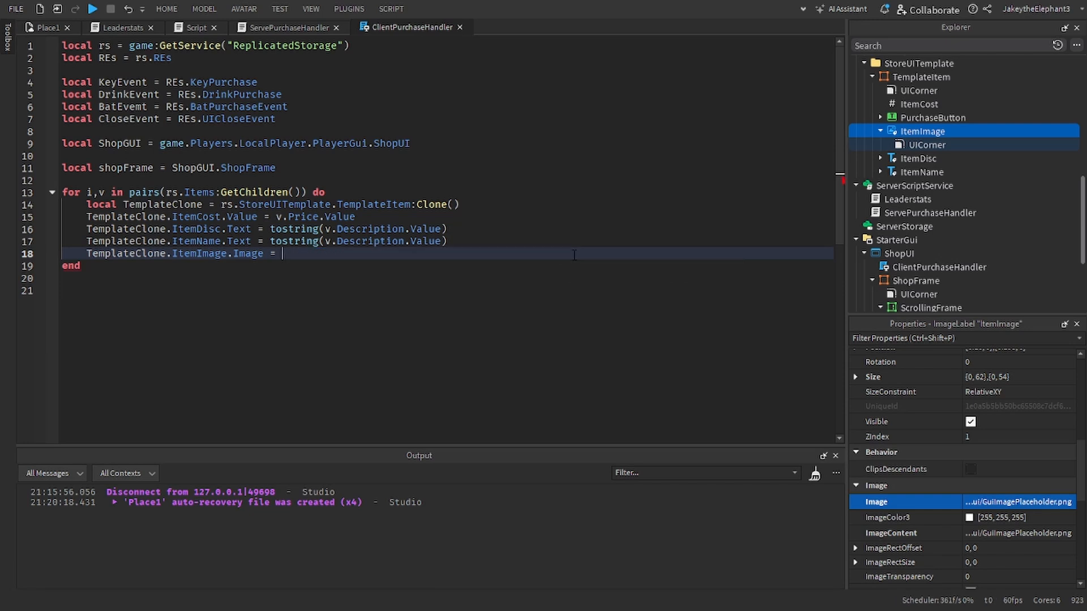
# Step: Open the Toolbox and show the inventory's My Decals
pyautogui.click(163, 5)
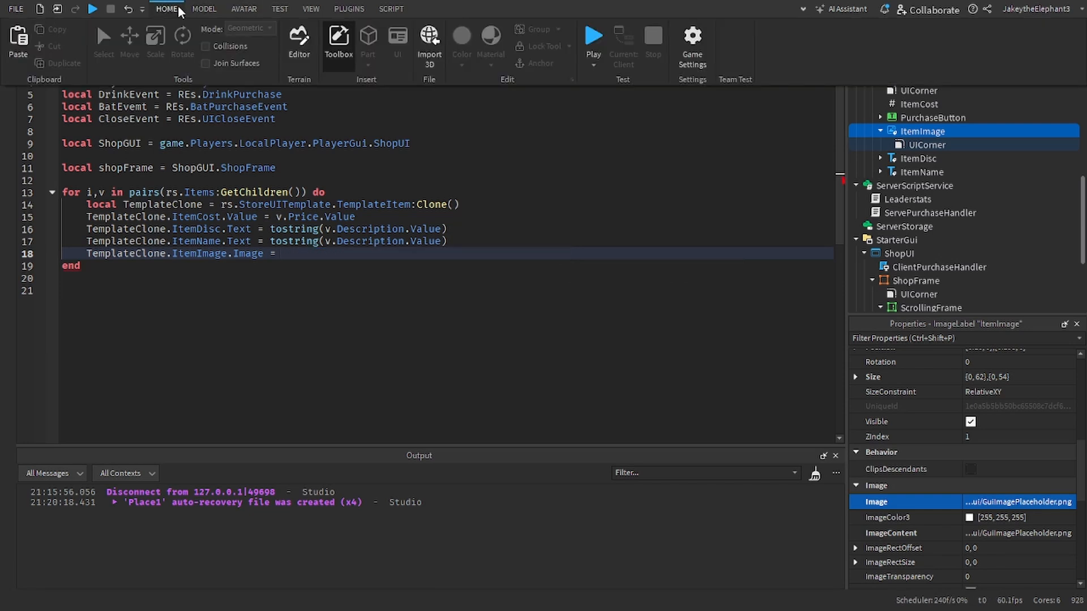
pyautogui.click(177, 9)
pyautogui.click(172, 10)
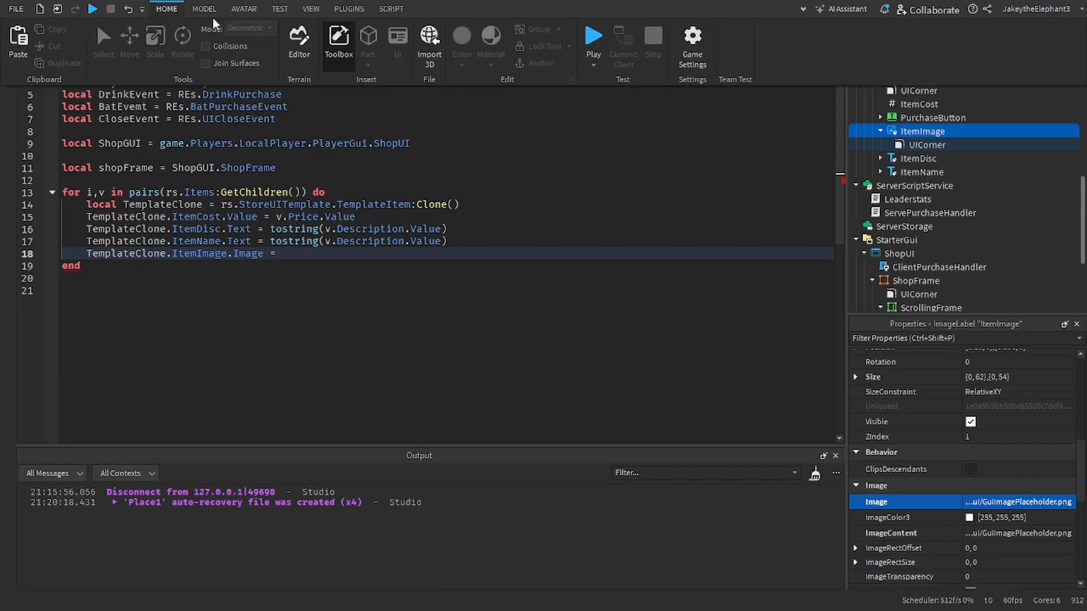
pyautogui.click(299, 42)
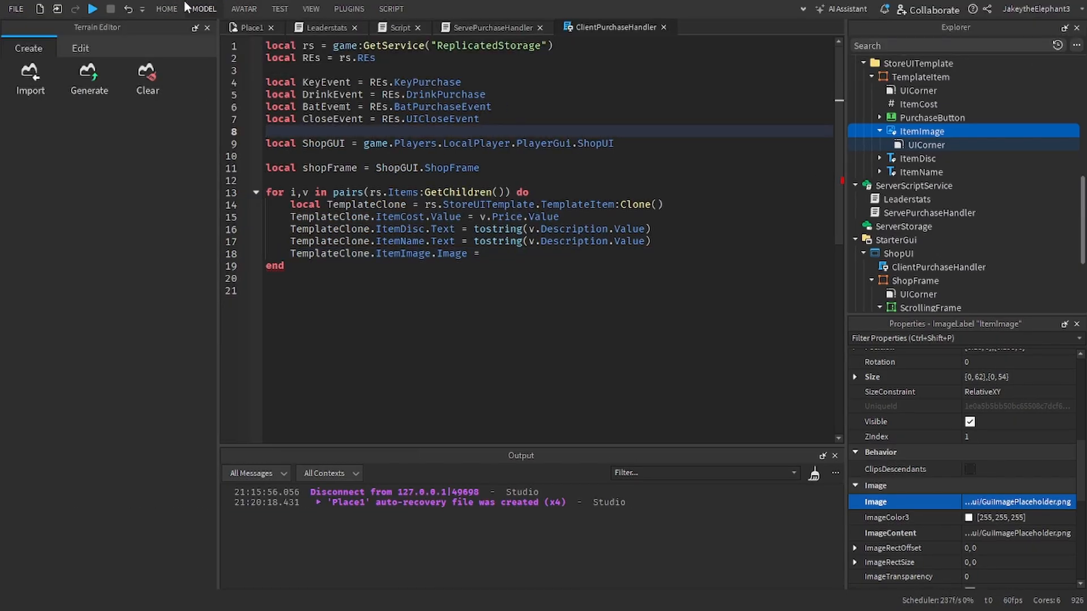
pyautogui.click(167, 9)
pyautogui.click(339, 45)
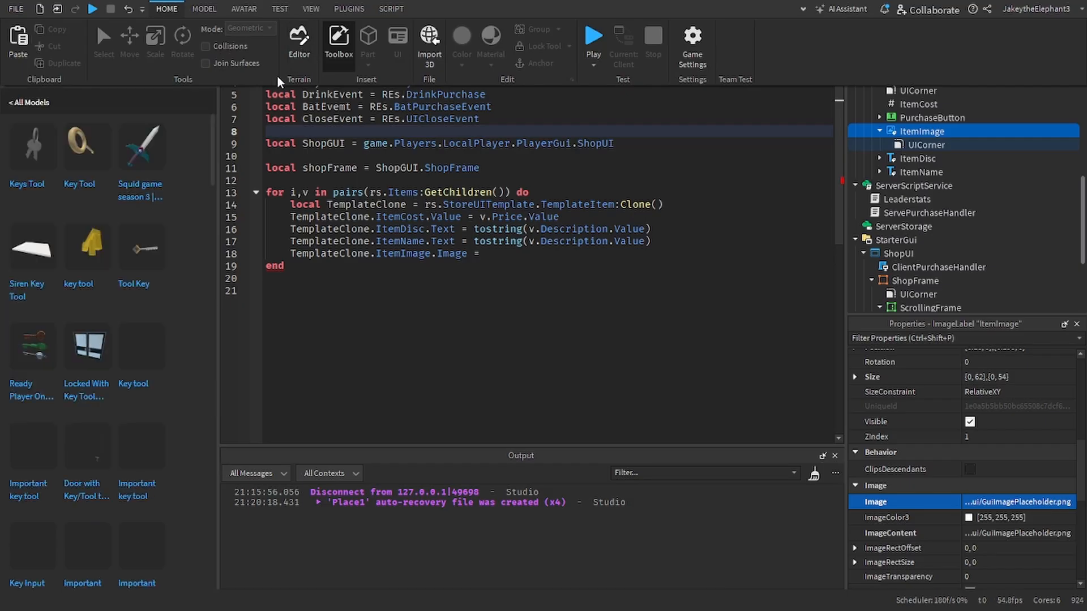
pyautogui.click(346, 169)
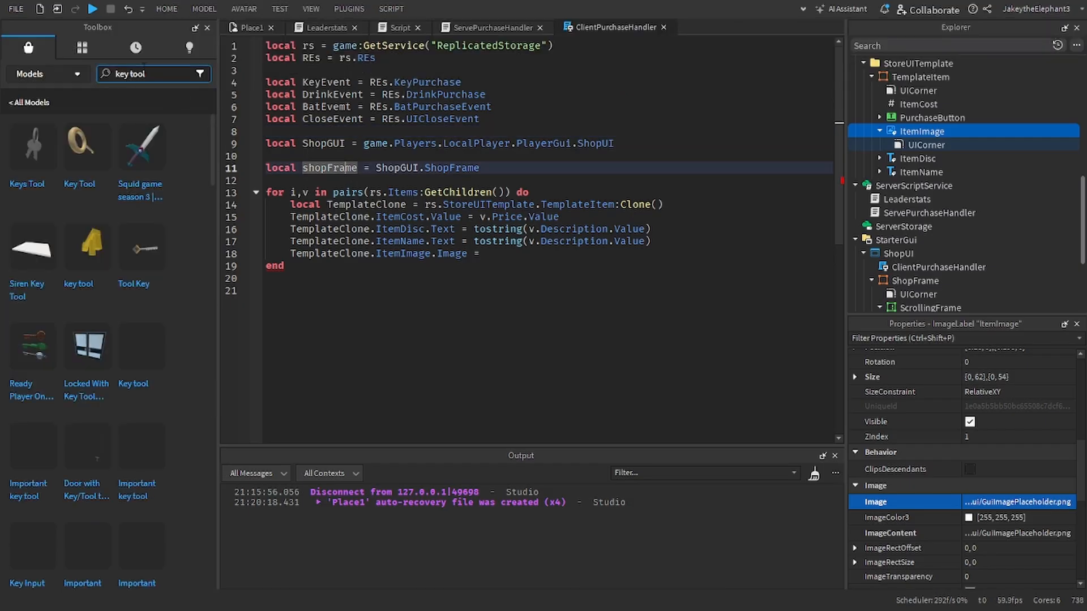
pyautogui.click(76, 75)
pyautogui.click(87, 51)
pyautogui.click(88, 75)
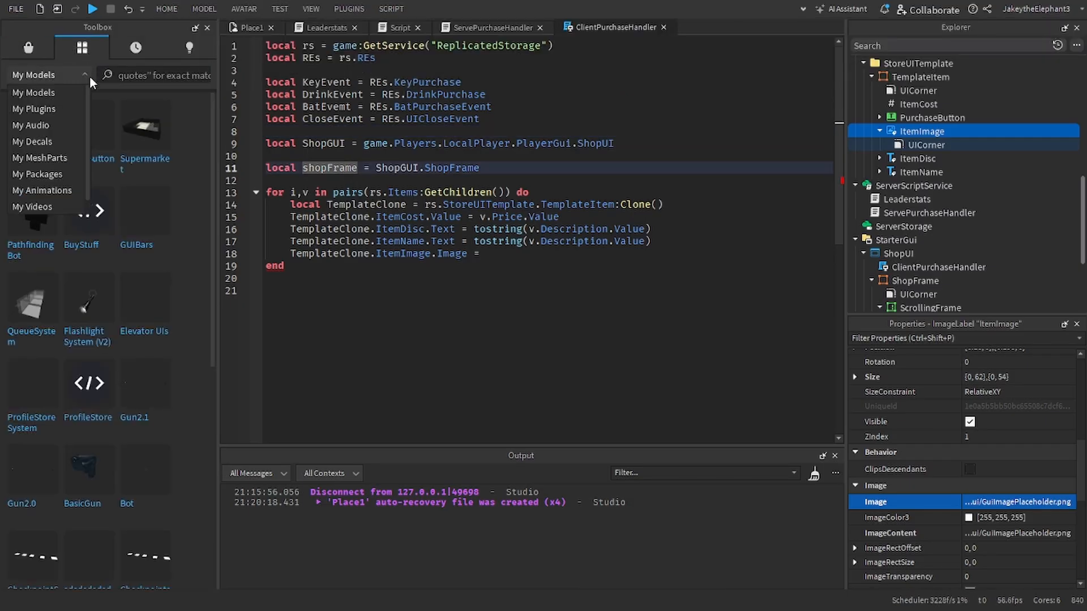
pyautogui.click(54, 141)
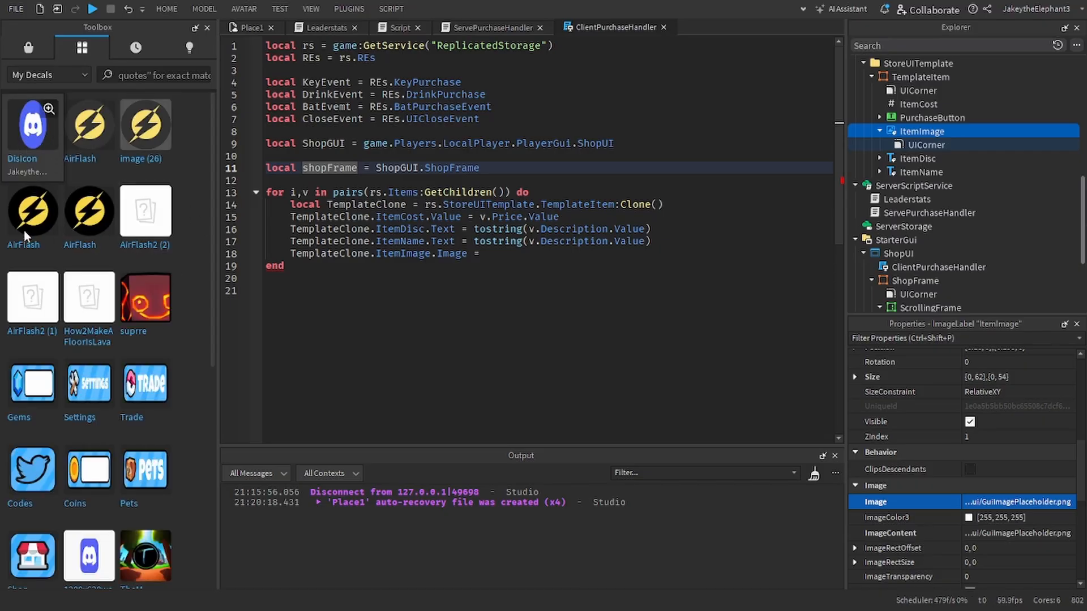
# Step: Examine the AirFlash decal's details and contents in its preview, and close the preview
pyautogui.click(103, 203)
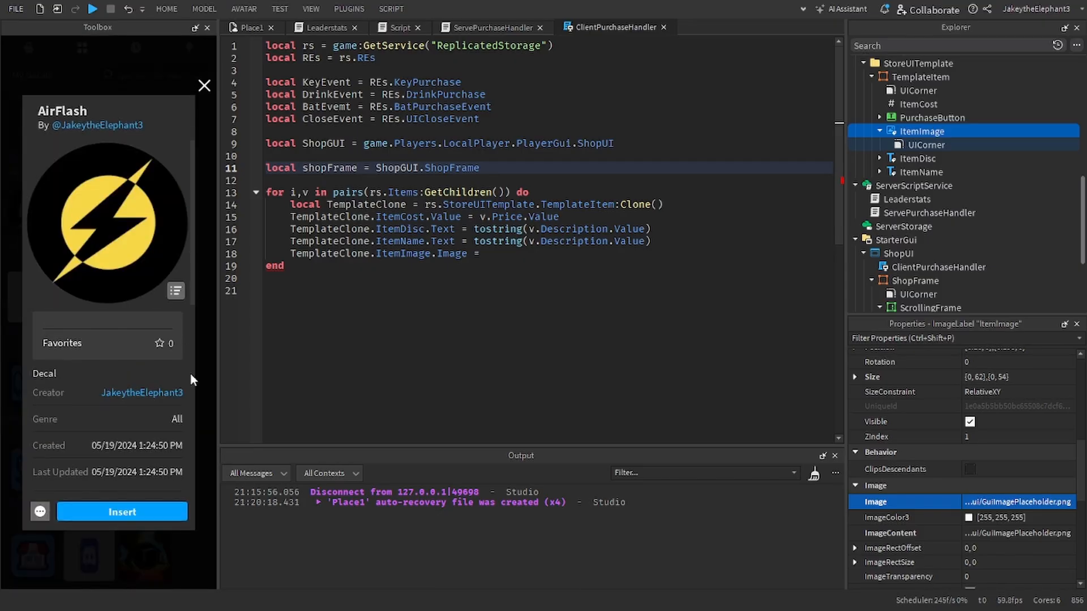
pyautogui.click(176, 291)
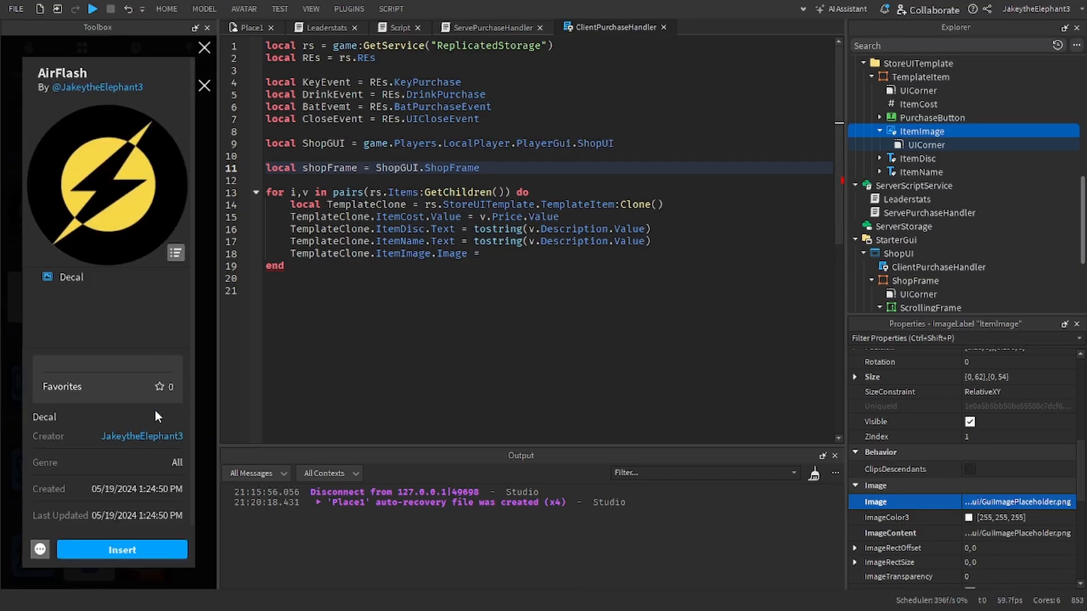
pyautogui.click(90, 280)
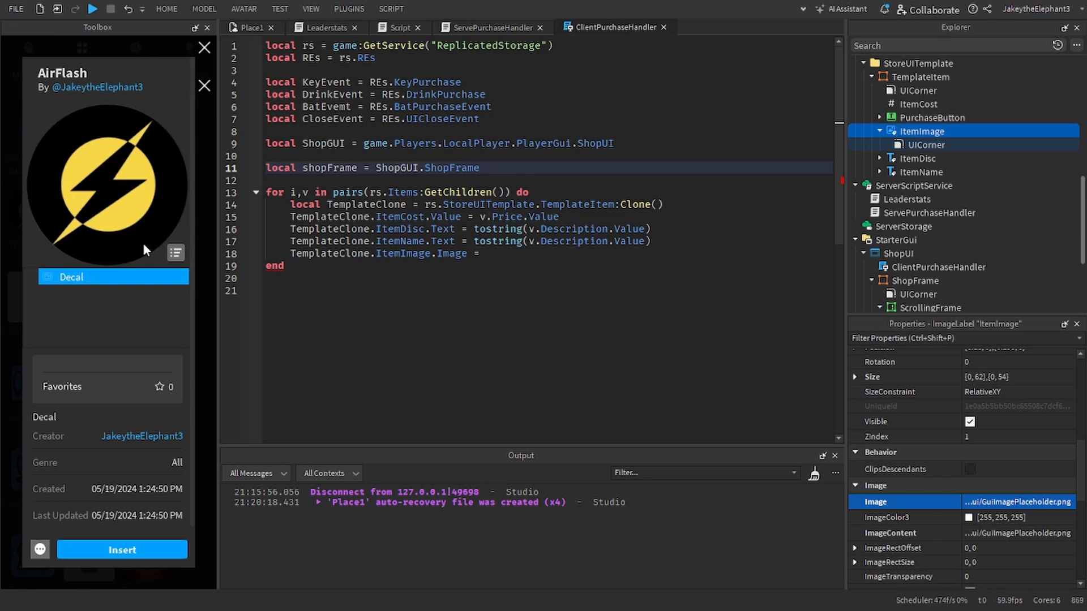
pyautogui.click(176, 253)
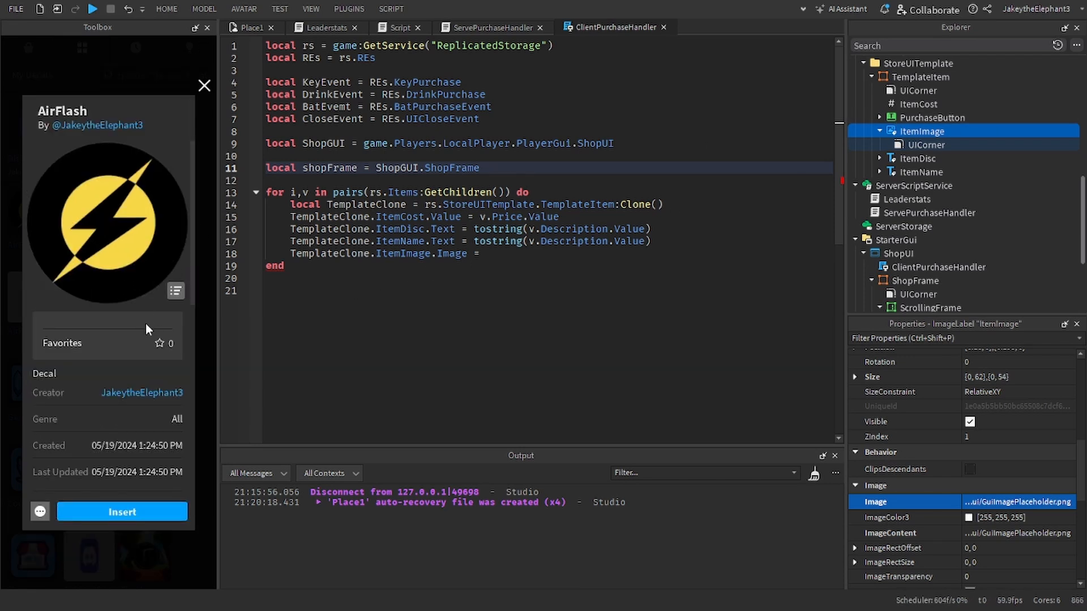
pyautogui.click(204, 86)
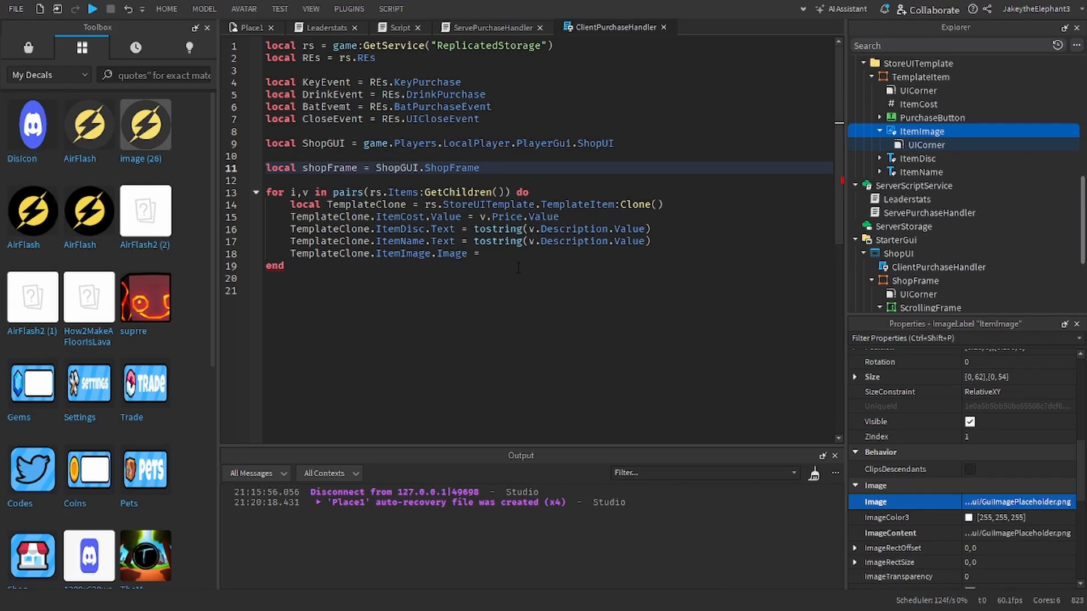
pyautogui.click(566, 254)
pyautogui.click(1059, 501)
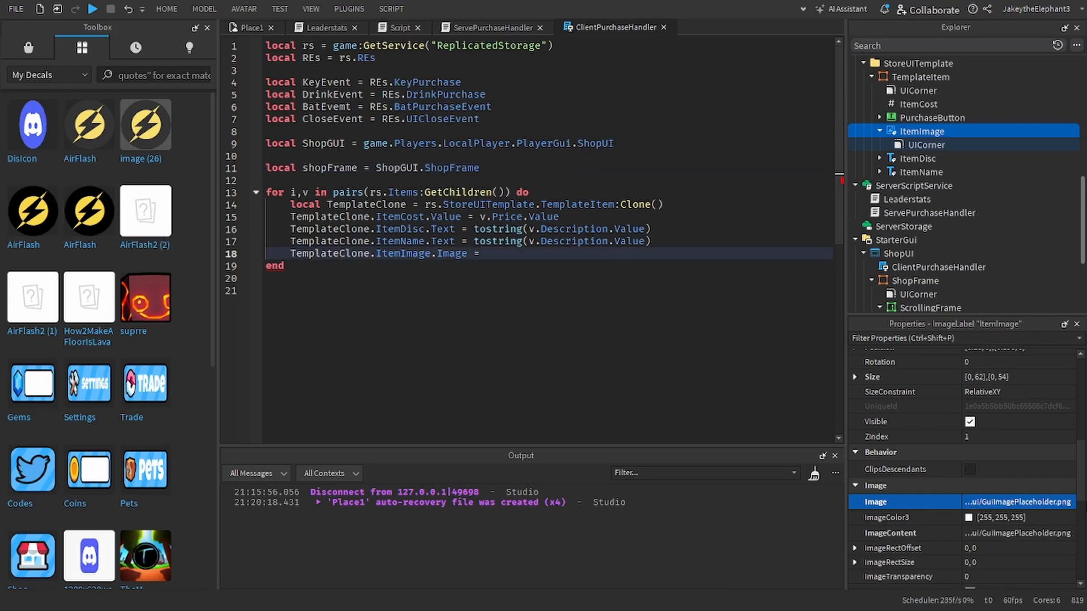
pyautogui.hotkey('ctrl', 'v')
pyautogui.press('Return')
pyautogui.click(1041, 507)
pyautogui.hotkey('ctrl', 'c')
pyautogui.click(567, 266)
pyautogui.click(566, 258)
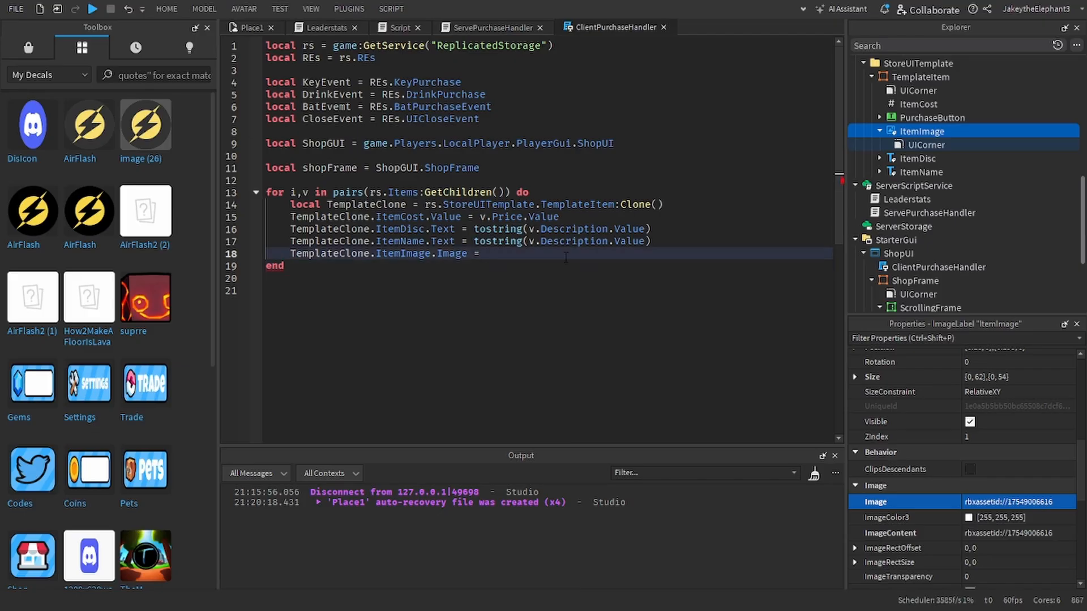
pyautogui.hotkey('ctrl', 'v')
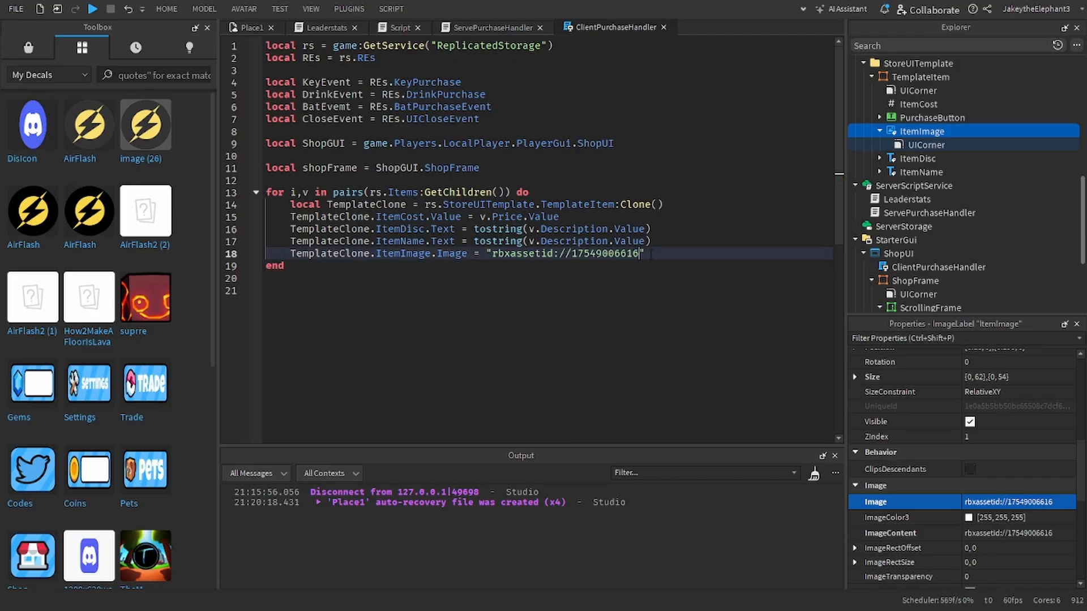
pyautogui.moveTo(590, 257); pyautogui.dragTo(639, 254)
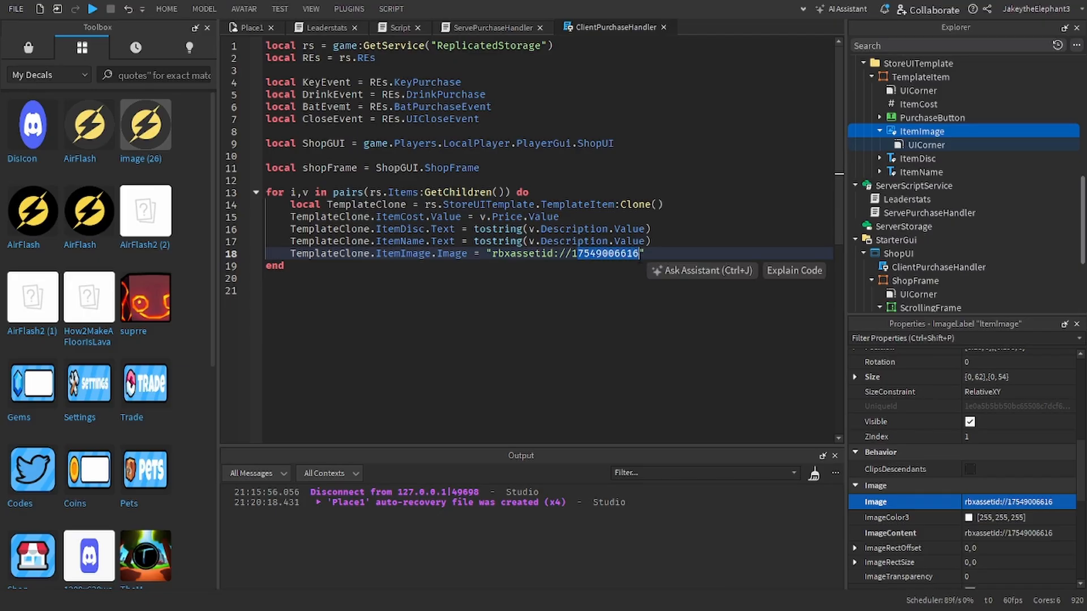
pyautogui.click(643, 256)
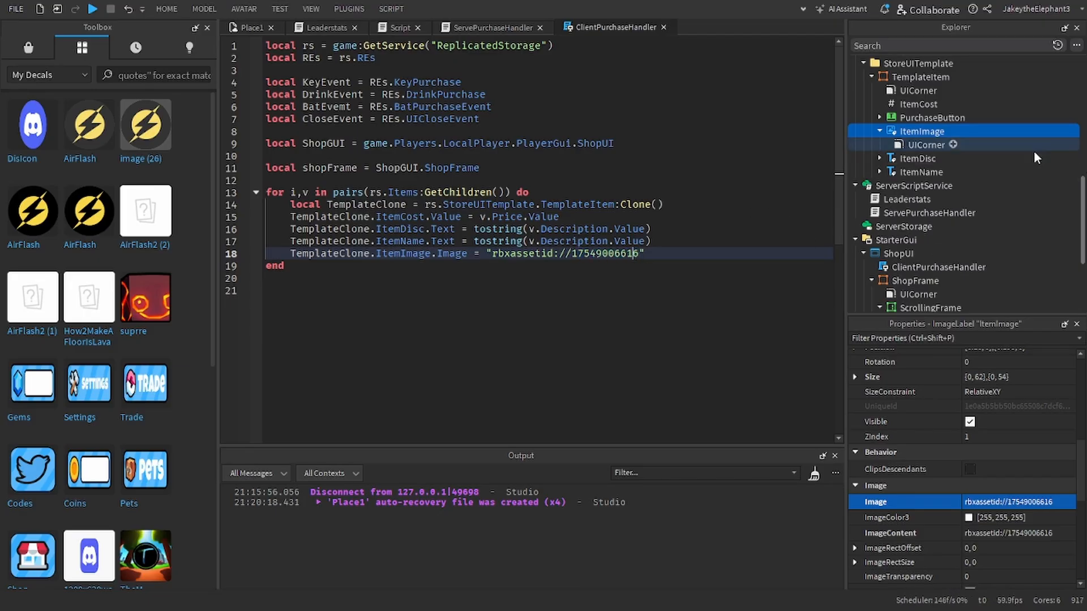
# Step: Duplicate the Description value inside the Bat item and rename the copy as AssetID
pyautogui.scroll(5, 962, 149)
pyautogui.click(915, 130)
pyautogui.hotkey('ctrl', 'd')
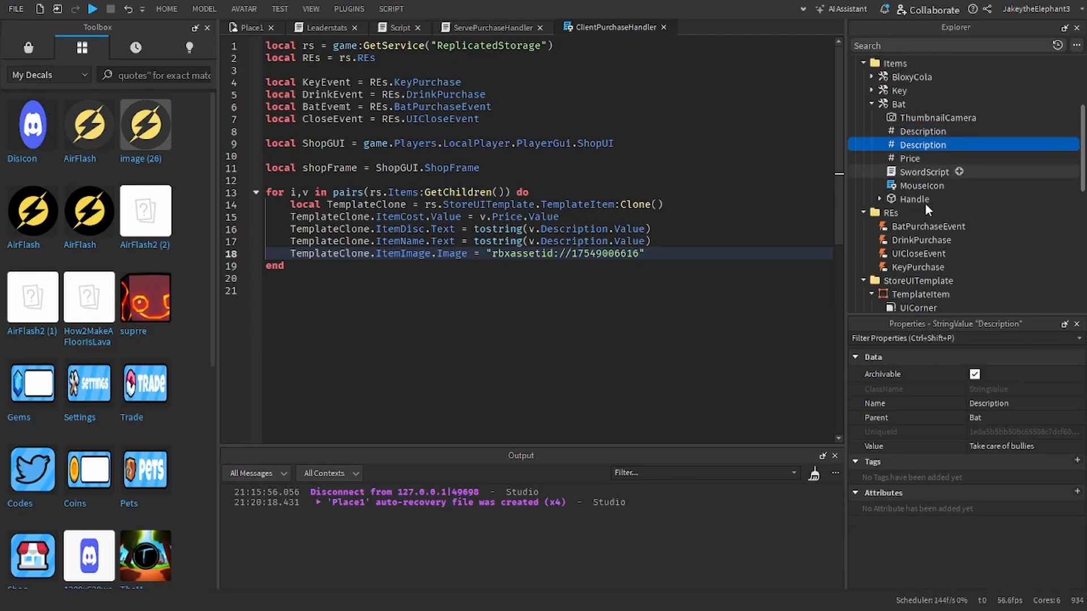
pyautogui.click(980, 405)
pyautogui.write('AssetID')
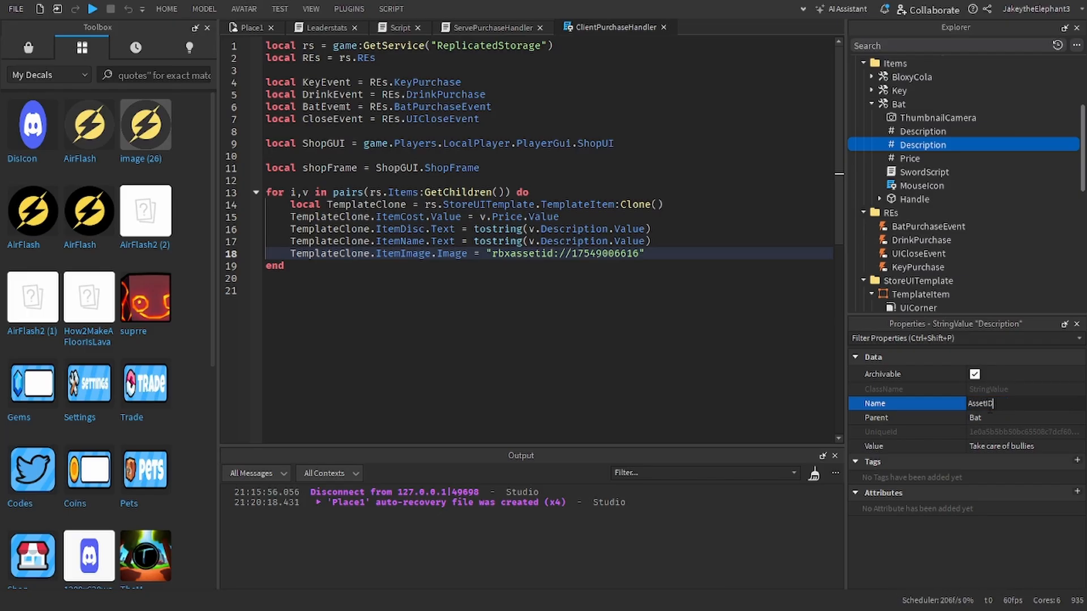
pyautogui.press('Return')
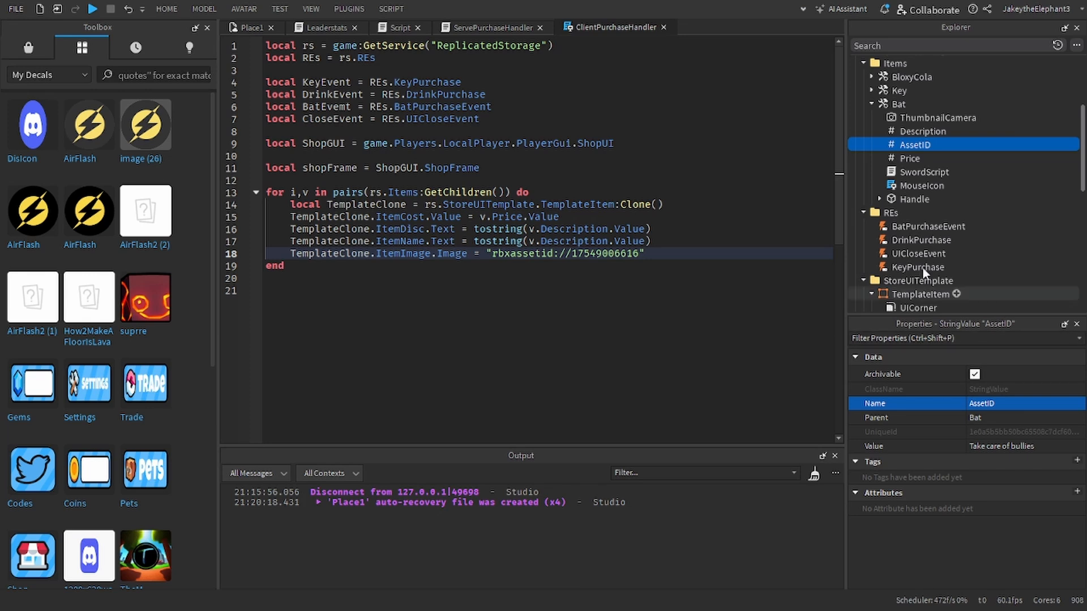
pyautogui.click(987, 447)
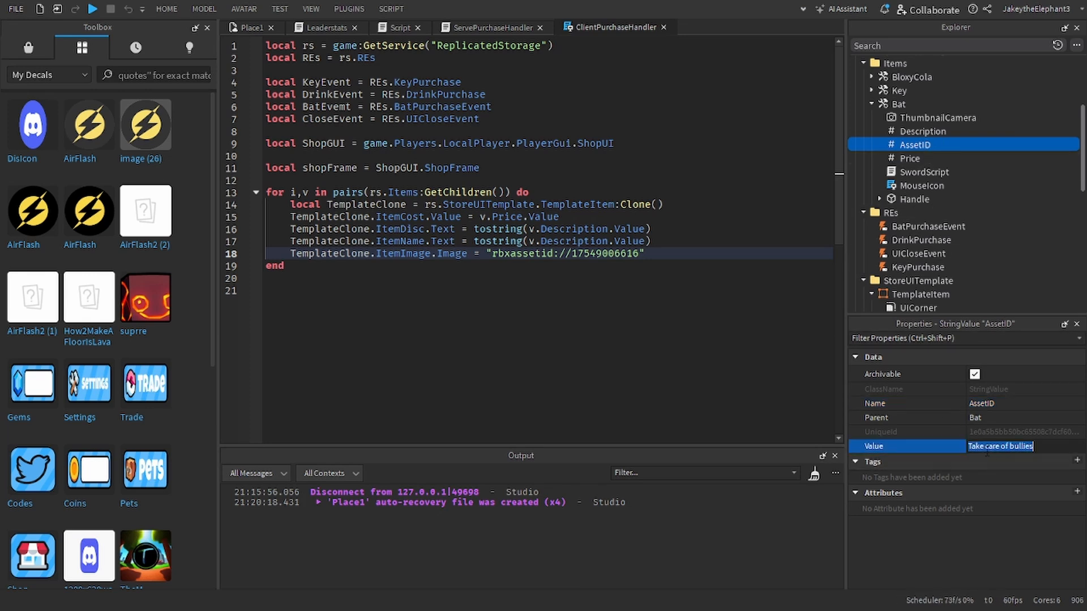
pyautogui.hotkey('ctrl', 'v')
pyautogui.press('Return')
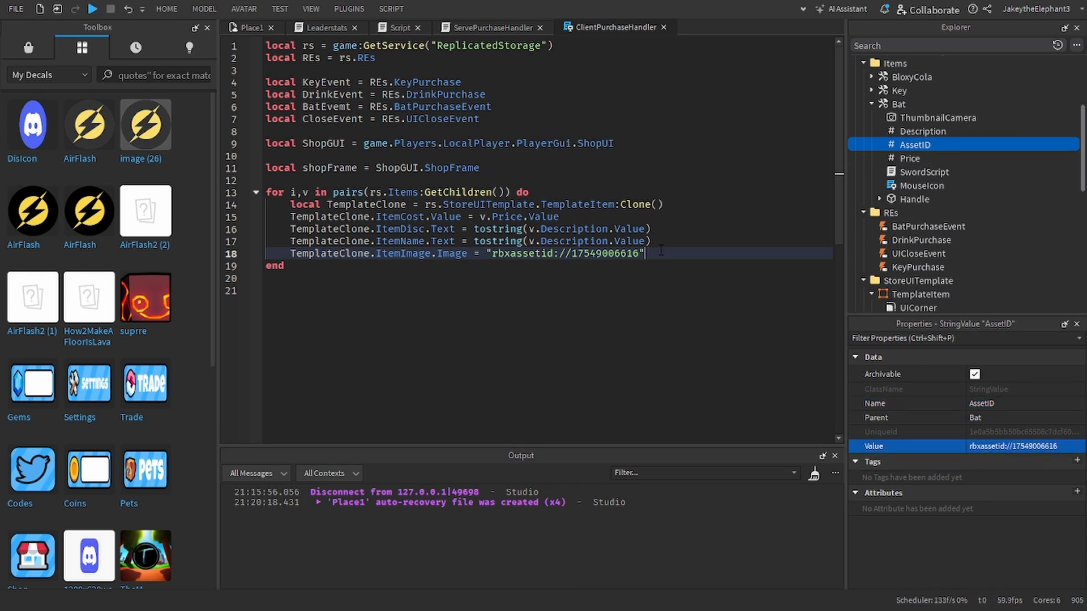
# Step: Replace the hardcoded asset string in the loop's last line with v.AssetID.Value
pyautogui.moveTo(660, 253); pyautogui.dragTo(486, 254)
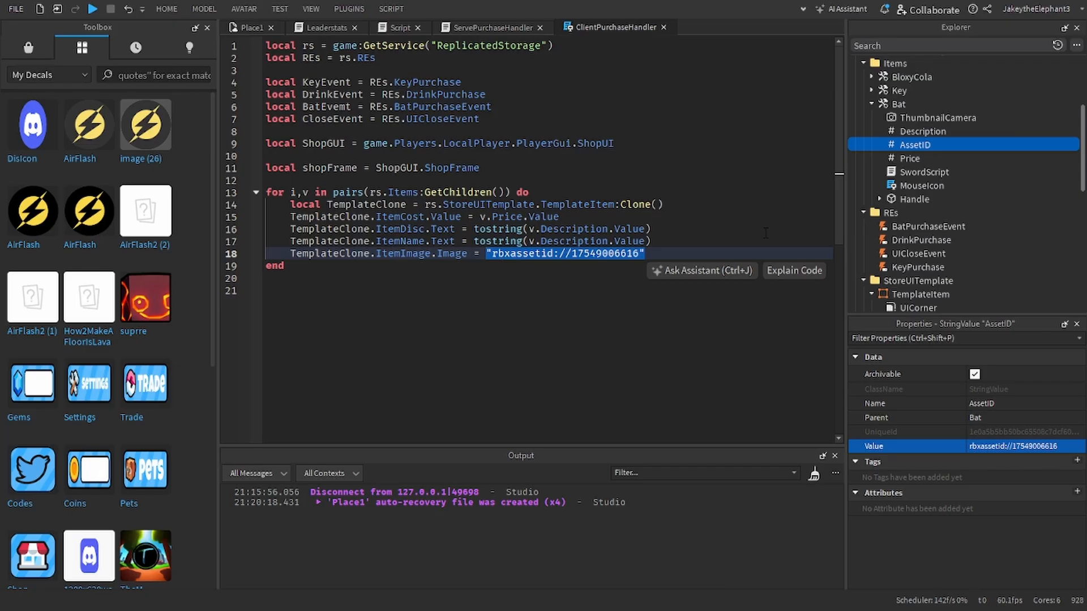
pyautogui.write('v.Acc')
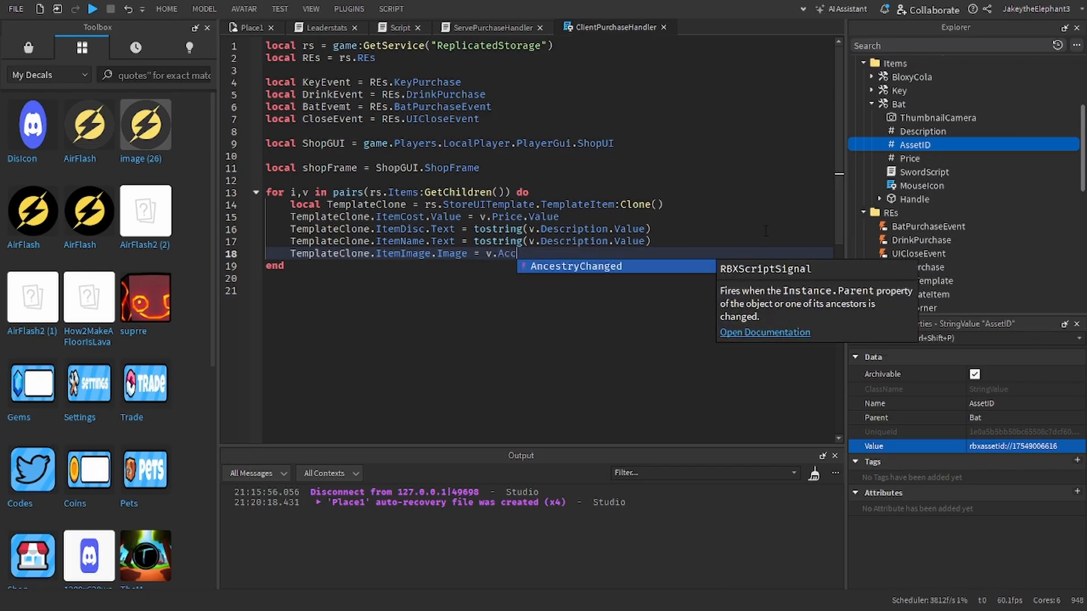
pyautogui.press('BackSpace')
pyautogui.press('BackSpace')
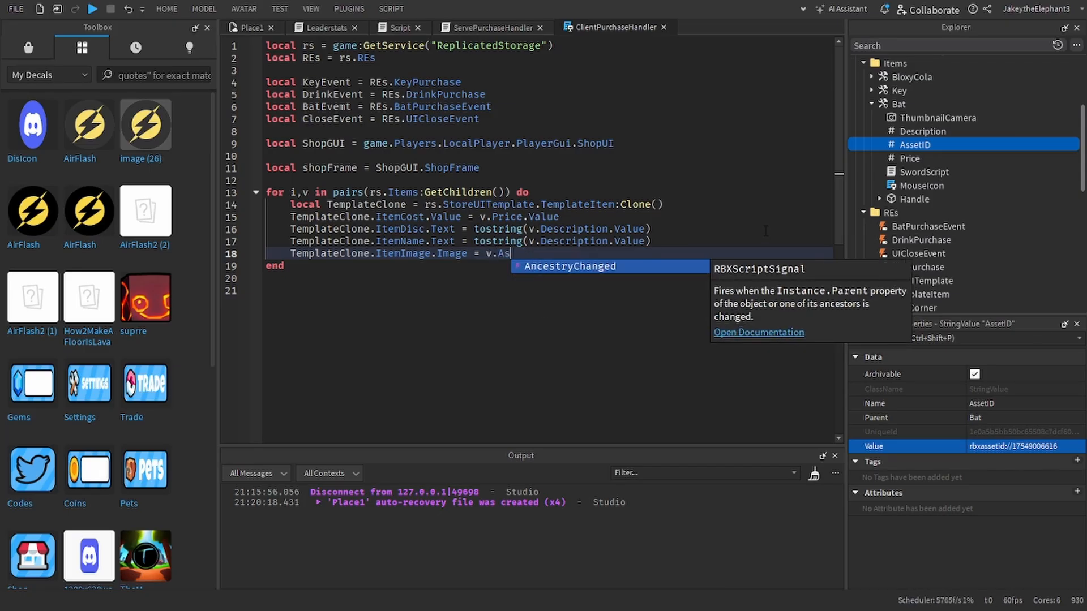
pyautogui.write('ssetID')
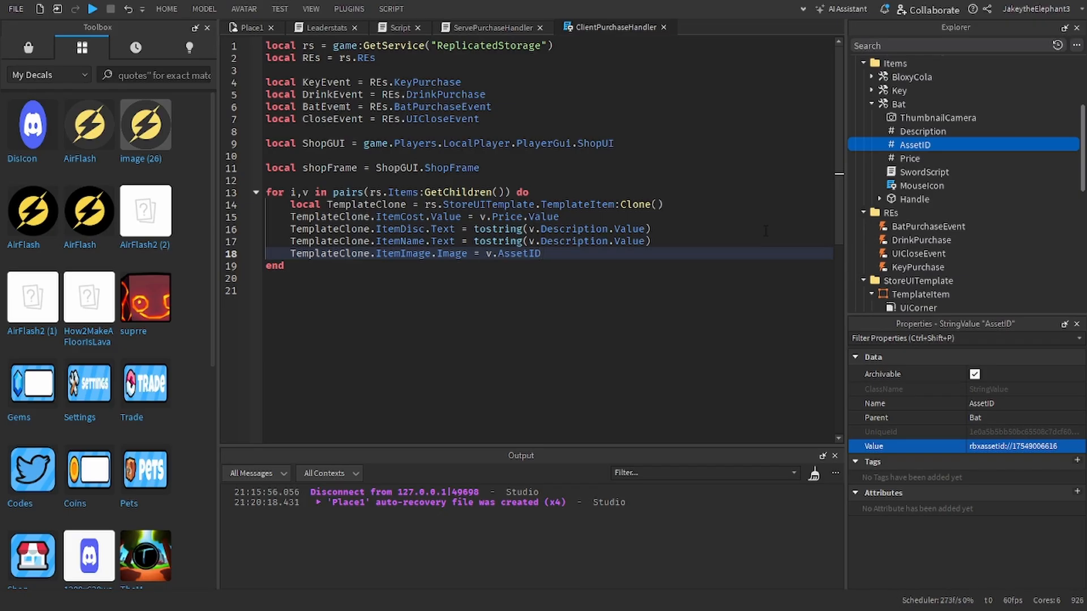
pyautogui.write('.Value')
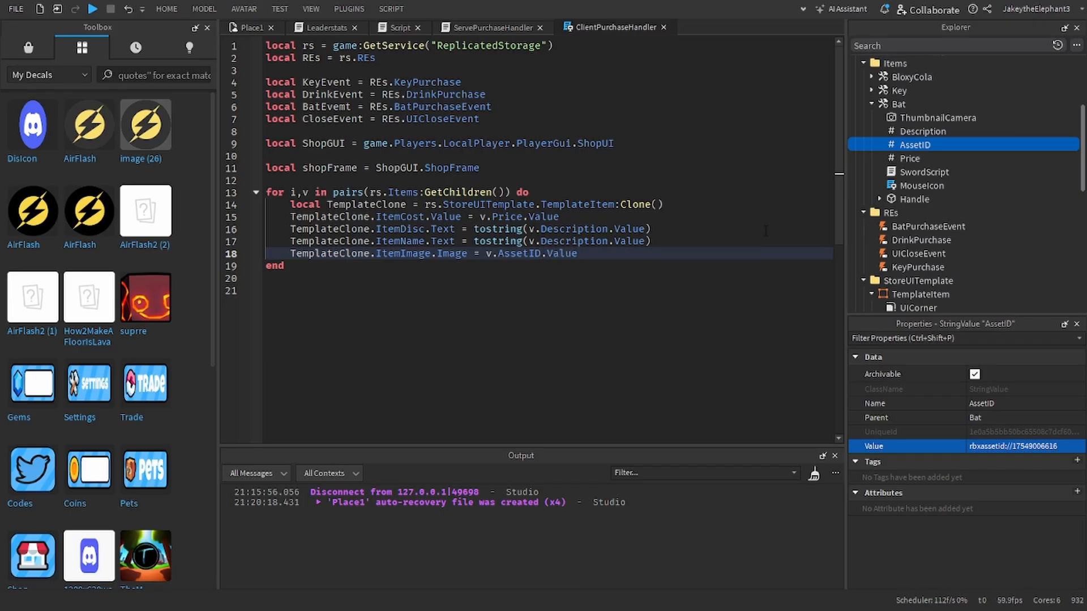
# Step: Duplicate Bat's AssetID value and move the copy into the Key item
pyautogui.click(904, 137)
pyautogui.click(905, 141)
pyautogui.hotkey('ctrl', 'd')
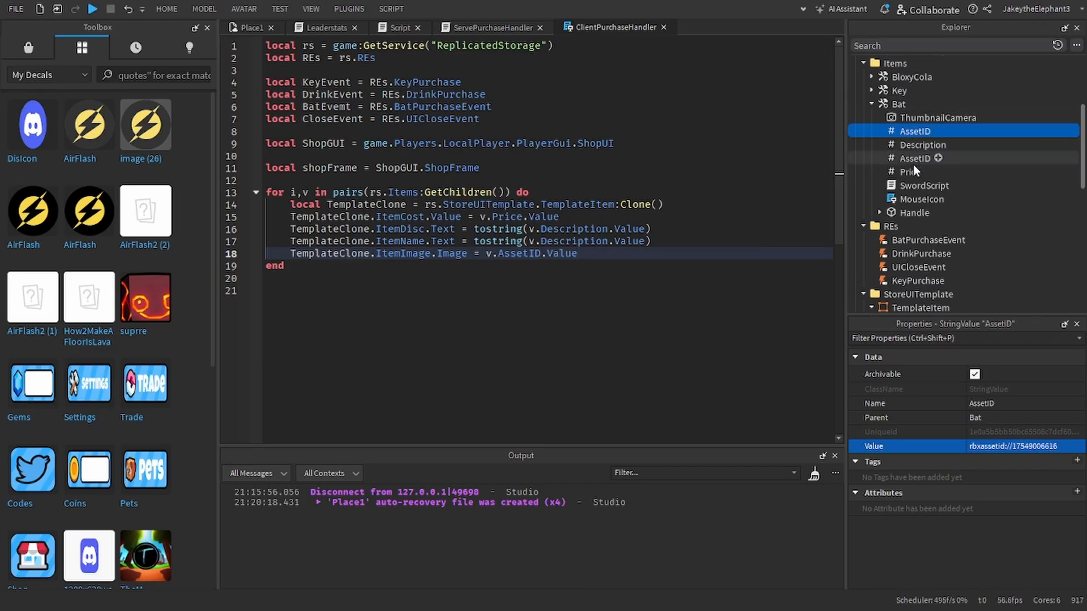
pyautogui.moveTo(910, 131); pyautogui.dragTo(907, 92)
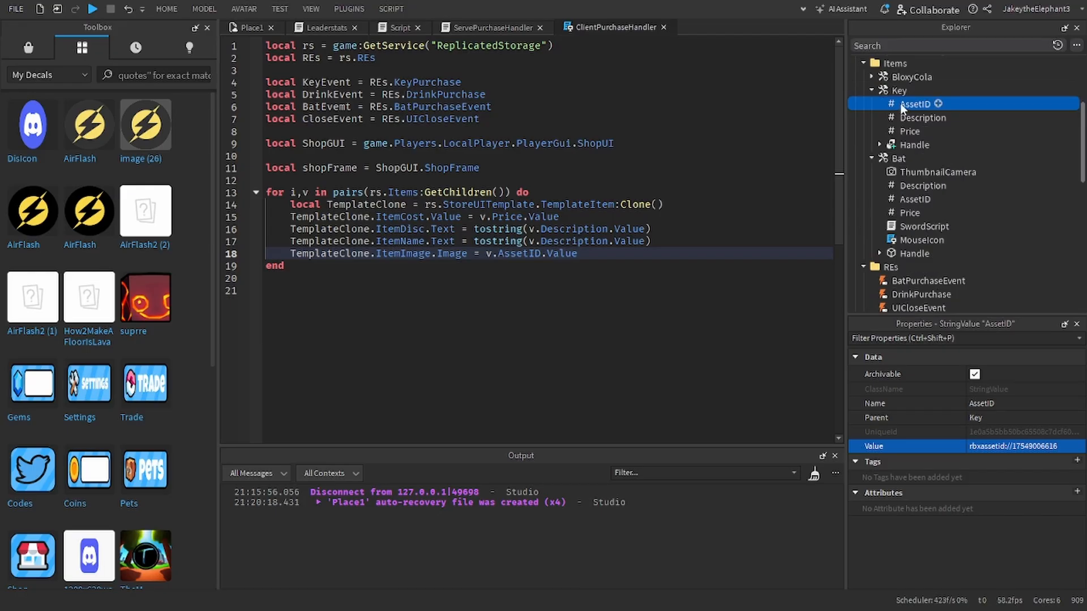
pyautogui.rightClick(137, 309)
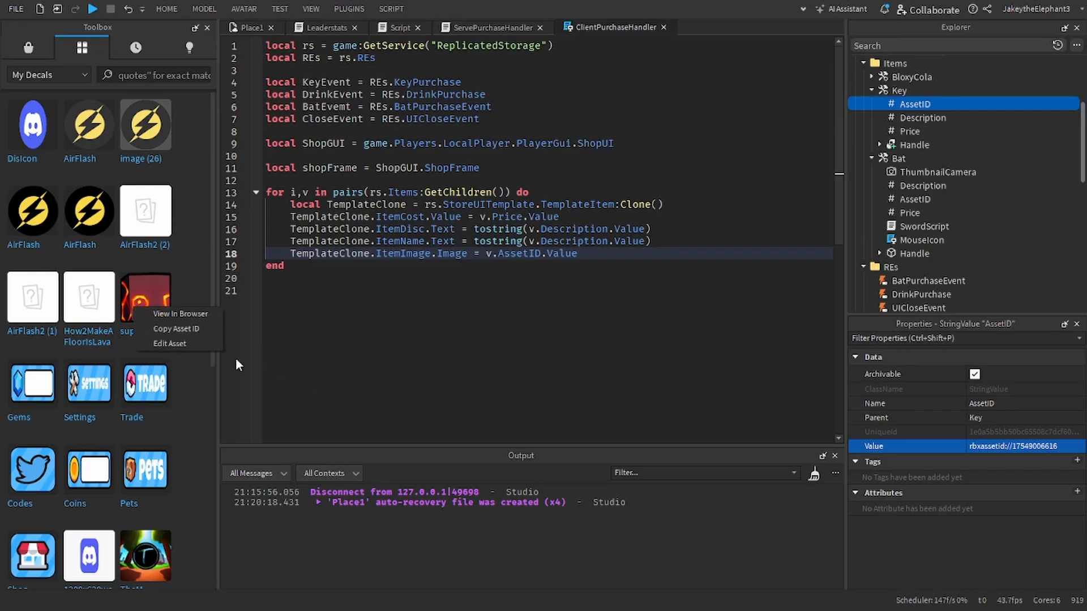
pyautogui.click(199, 329)
pyautogui.click(1018, 447)
pyautogui.hotkey('ctrl', 'v')
pyautogui.press('Return')
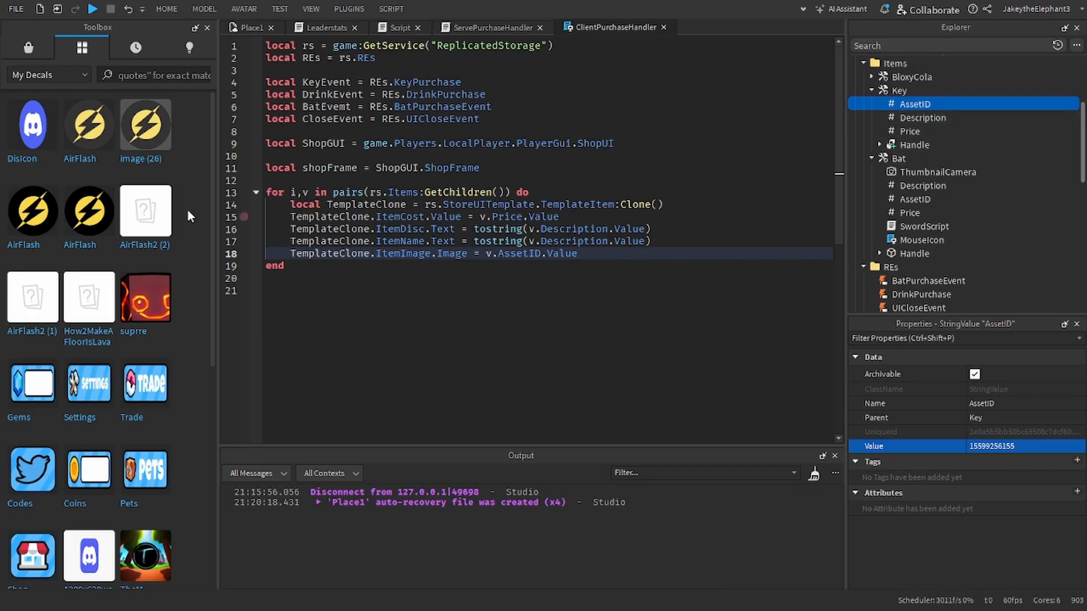
pyautogui.scroll(-3, 123, 427)
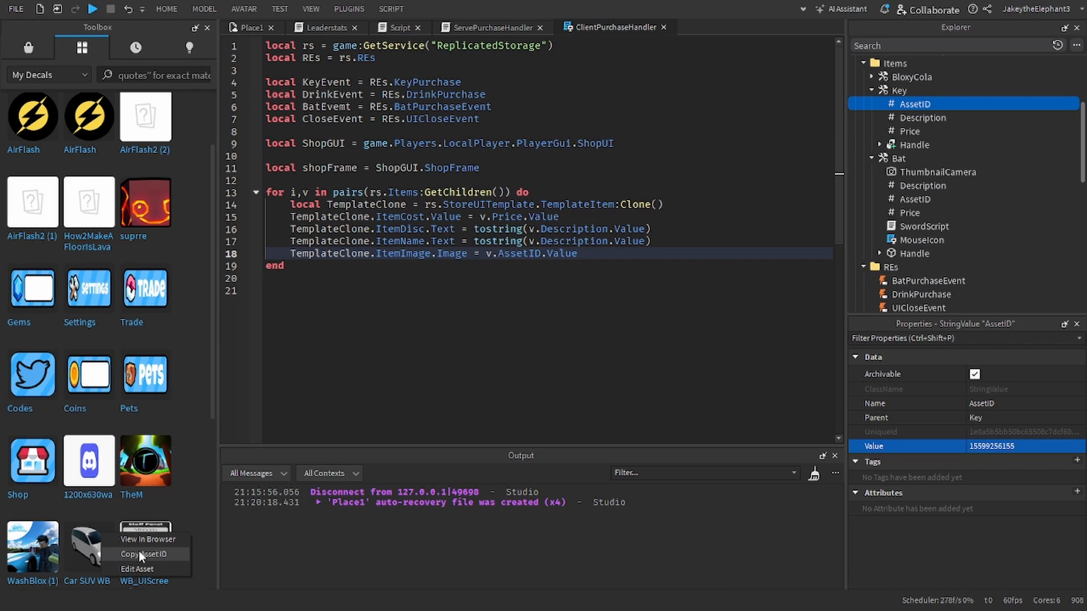
pyautogui.click(910, 199)
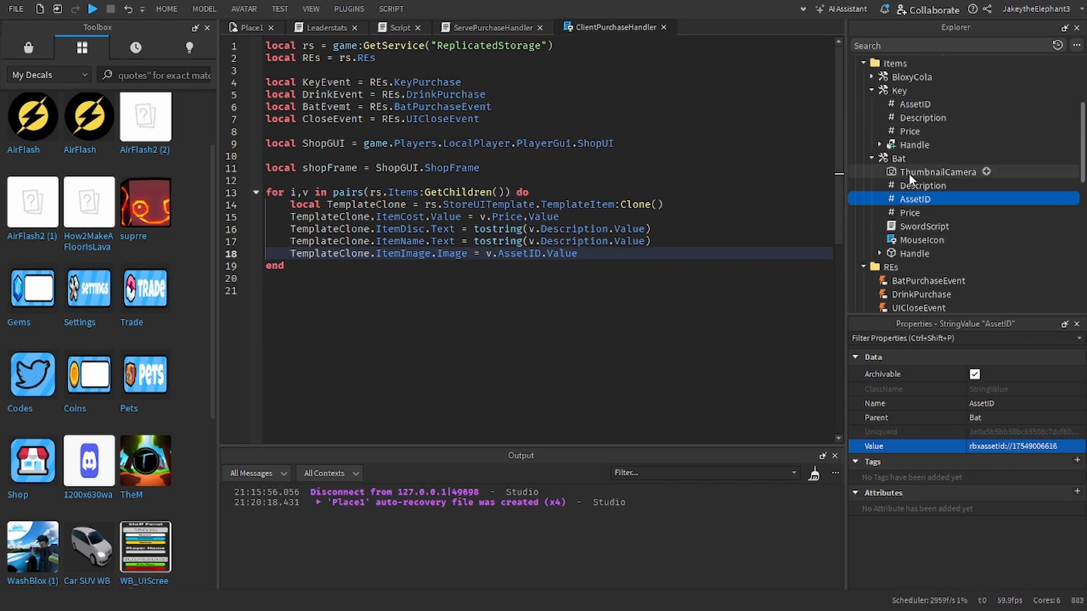
pyautogui.hotkey('ctrl', 'd')
pyautogui.moveTo(914, 186); pyautogui.dragTo(901, 80)
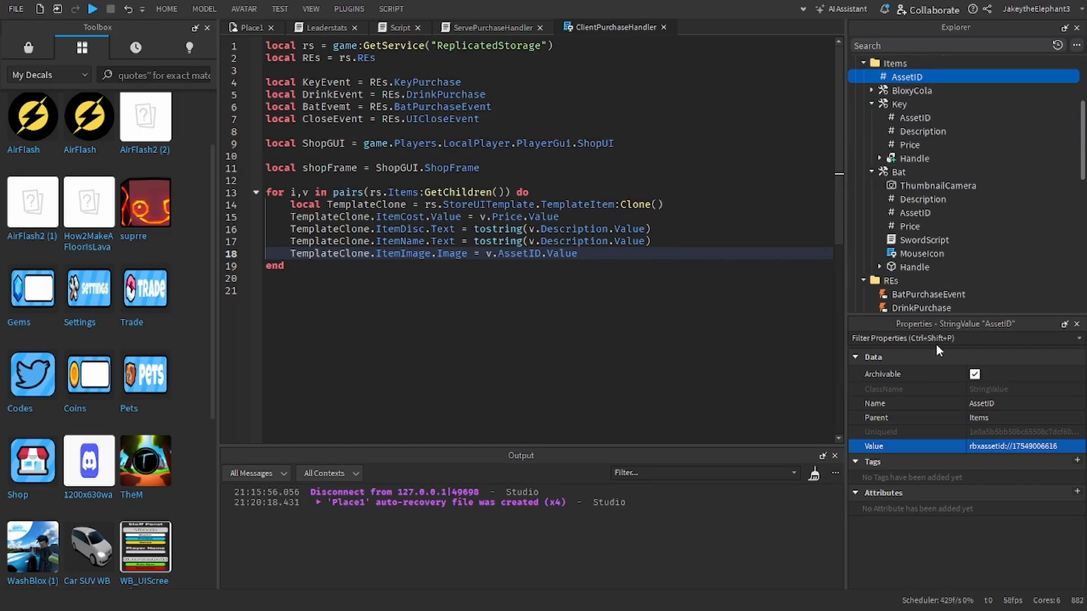
pyautogui.click(1057, 450)
pyautogui.hotkey('ctrl', 'v')
pyautogui.press('Return')
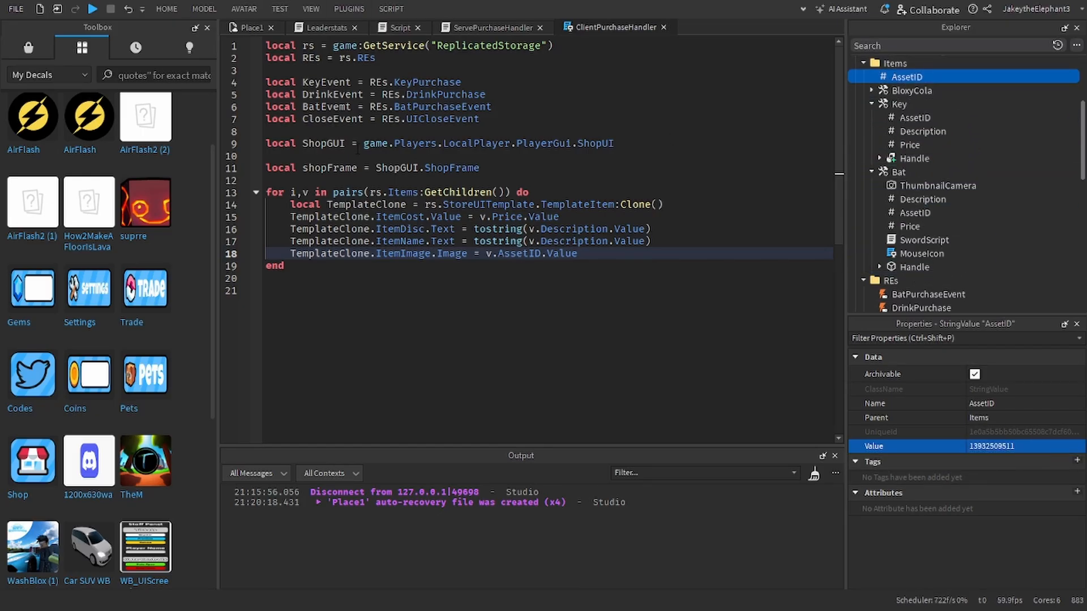
# Step: Playtest the game, trace the output error to its line in ClientPurchaseHandler, and stop the test
pyautogui.click(390, 168)
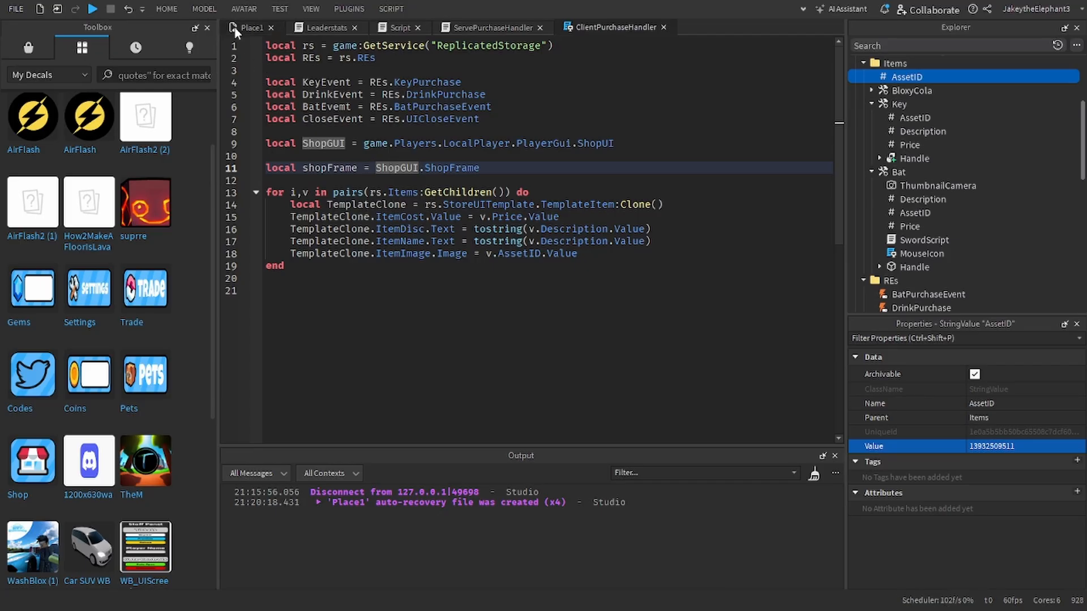
pyautogui.click(487, 300)
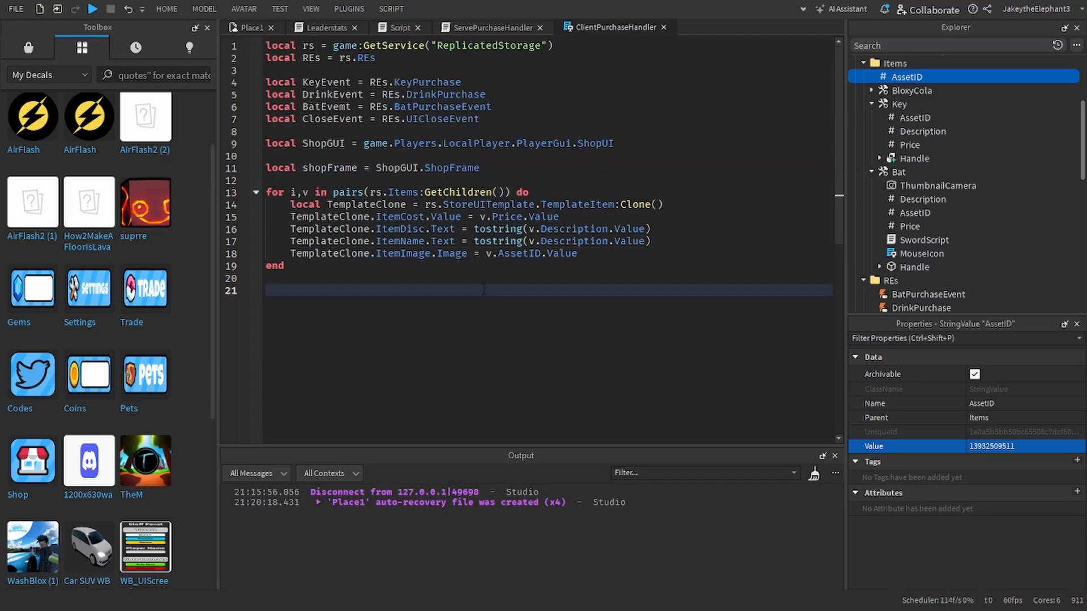
pyautogui.click(470, 266)
pyautogui.click(93, 9)
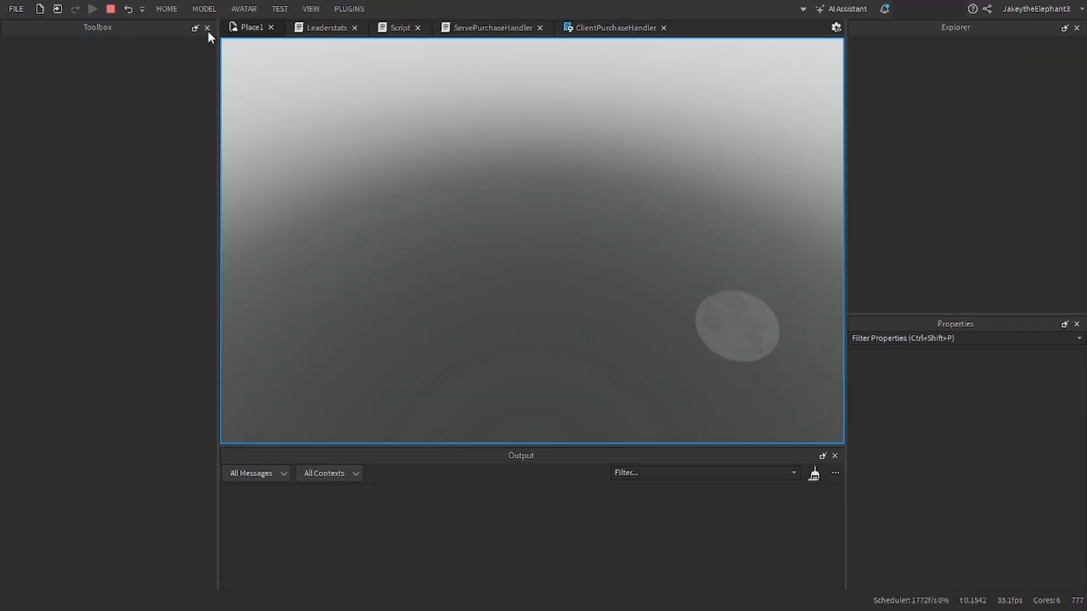
pyautogui.click(207, 28)
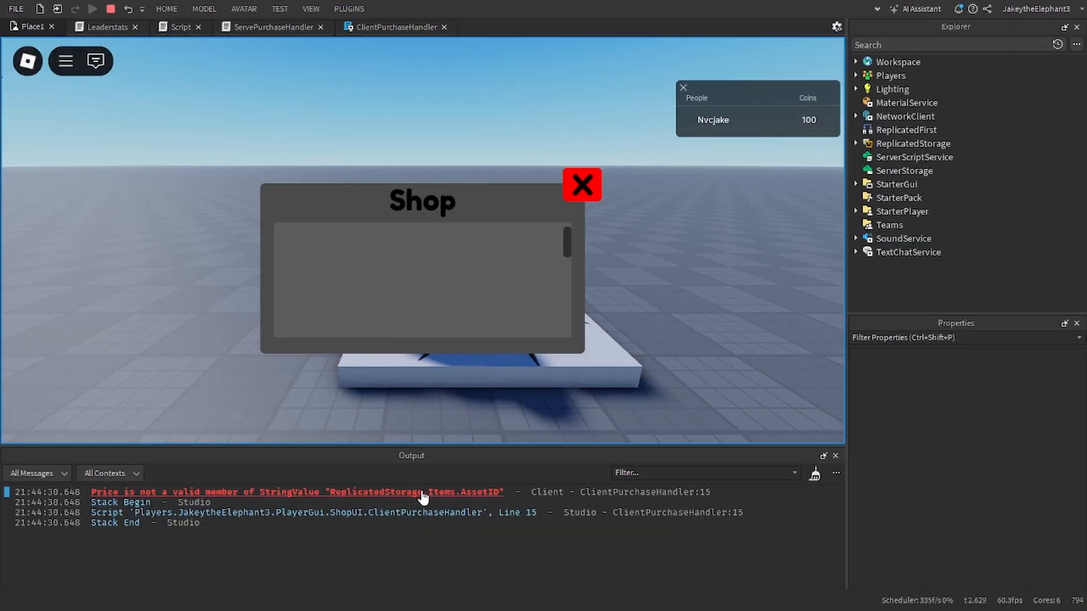
pyautogui.click(425, 493)
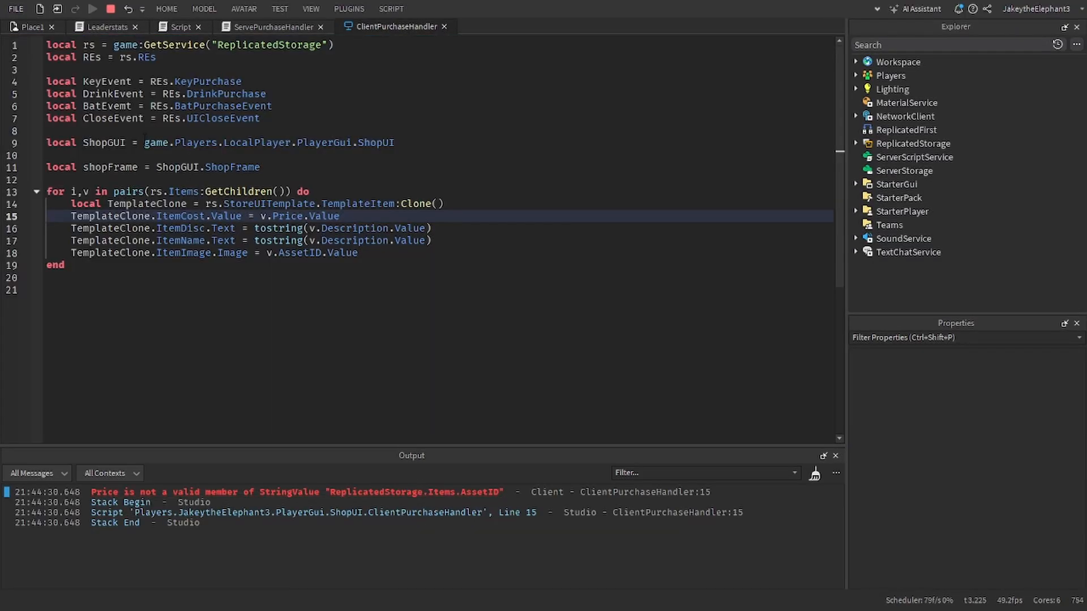
pyautogui.click(113, 11)
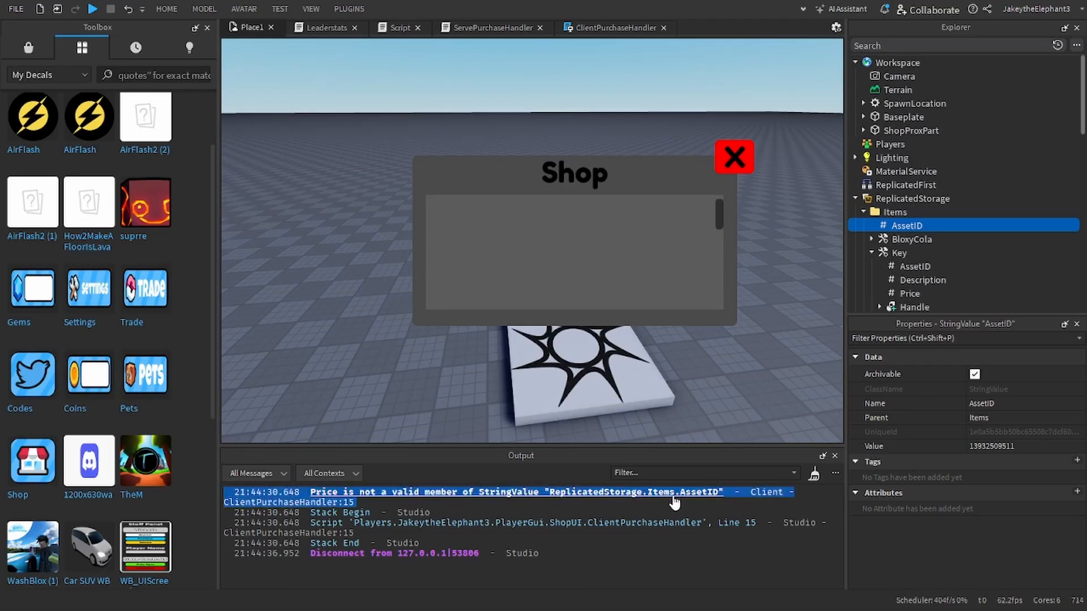
# Step: Delete the stray AssetID value that sits directly in the Items folder and collapse the Key item
pyautogui.click(600, 28)
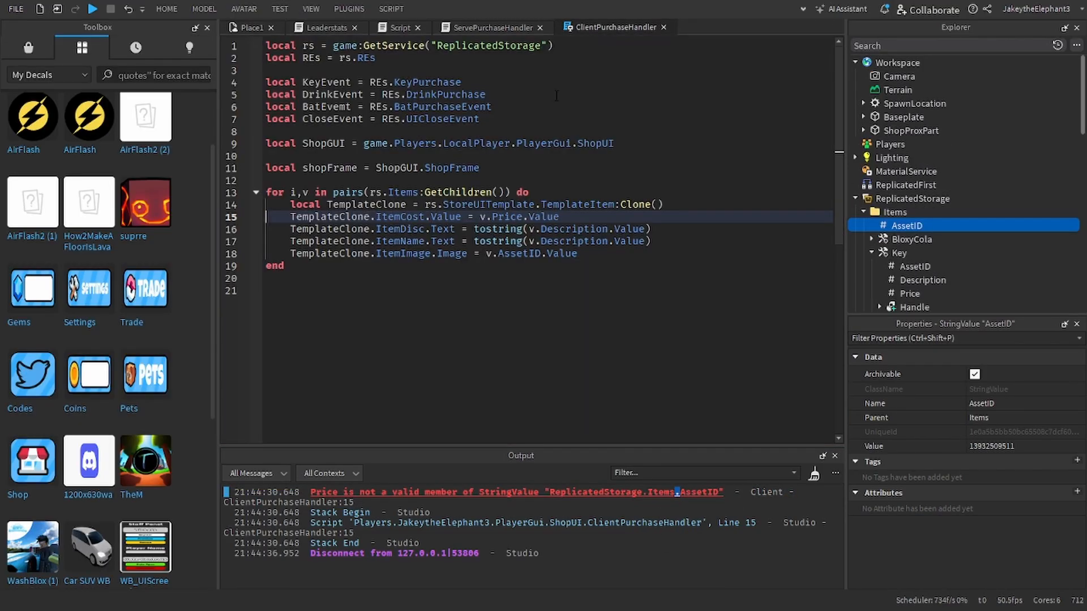
pyautogui.click(537, 217)
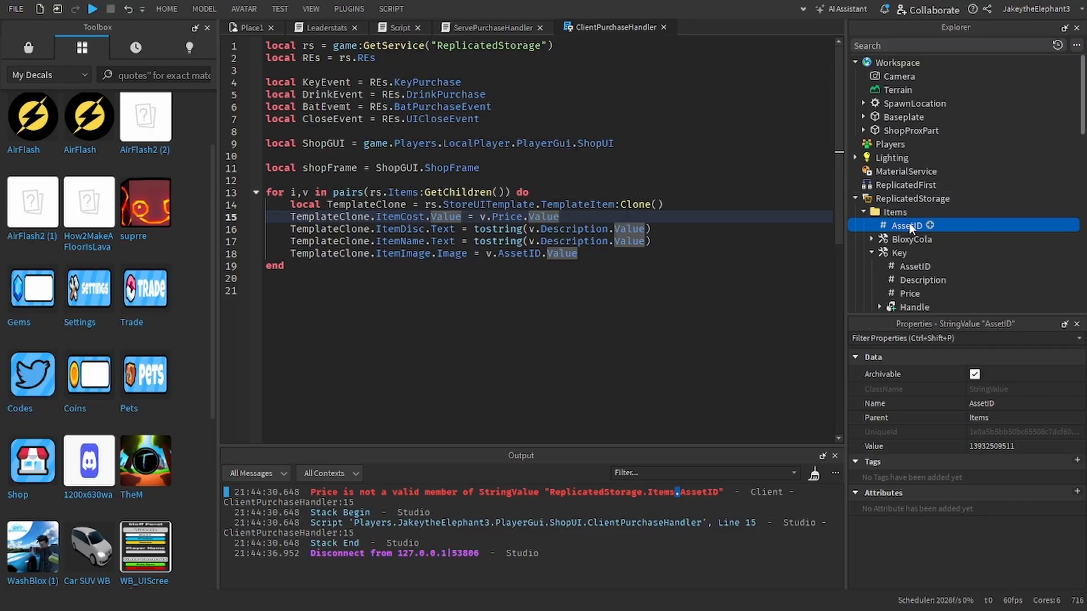
pyautogui.press('Delete')
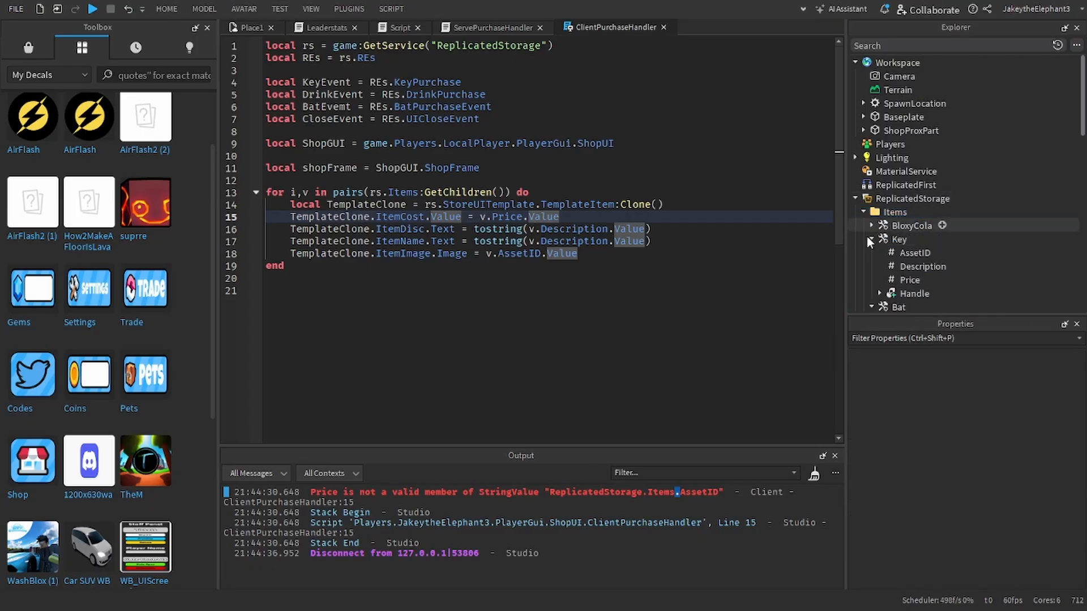
pyautogui.click(870, 240)
# Step: Run the game again, inspect the script line behind the output error, and return to ClientPurchaseHandler in edit mode
pyautogui.click(94, 10)
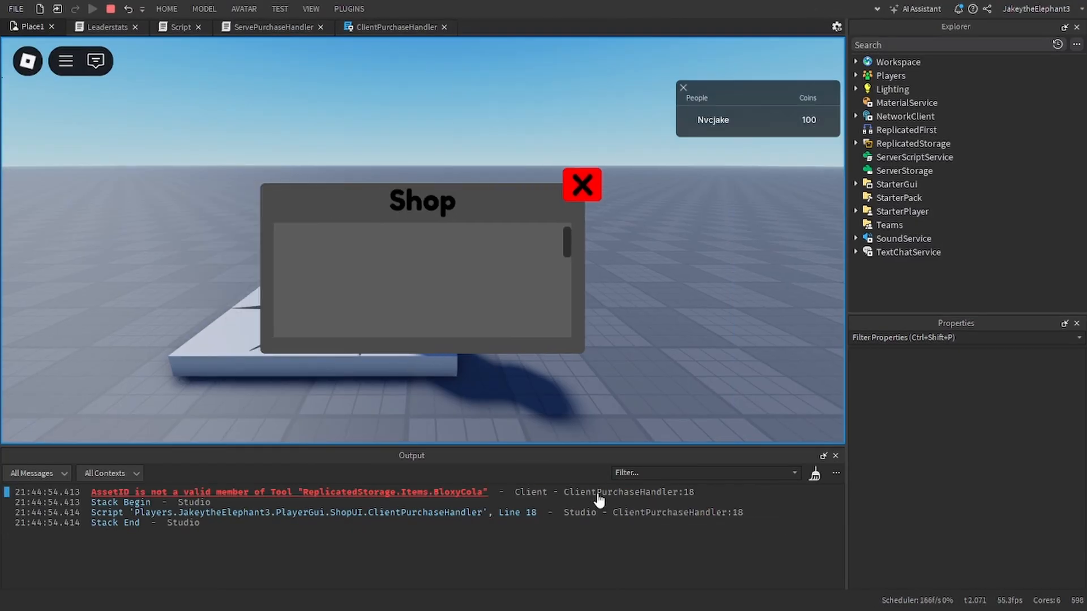
pyautogui.click(461, 495)
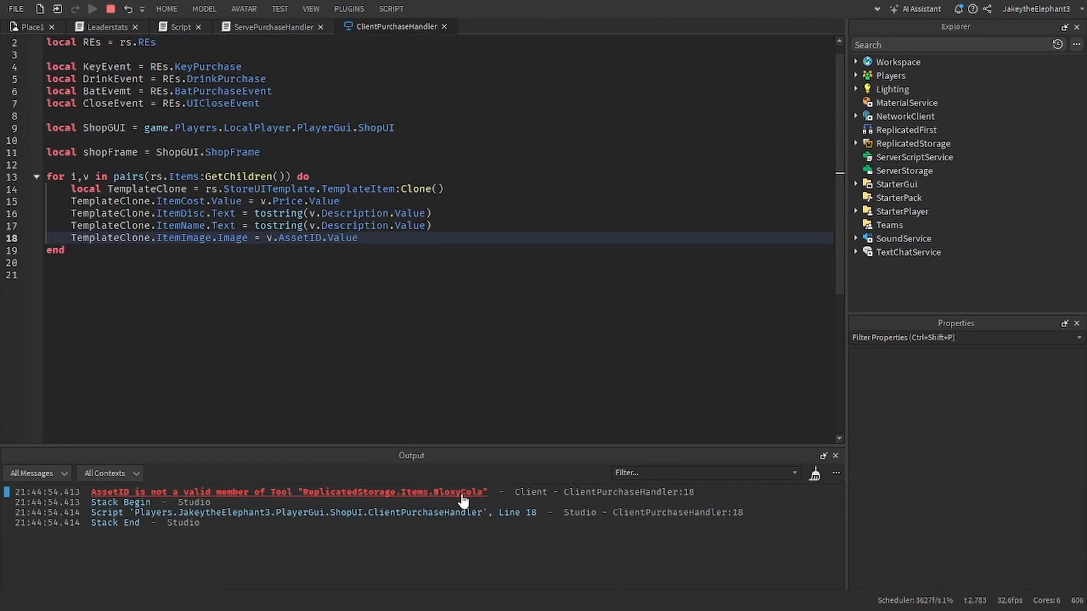
pyautogui.click(110, 10)
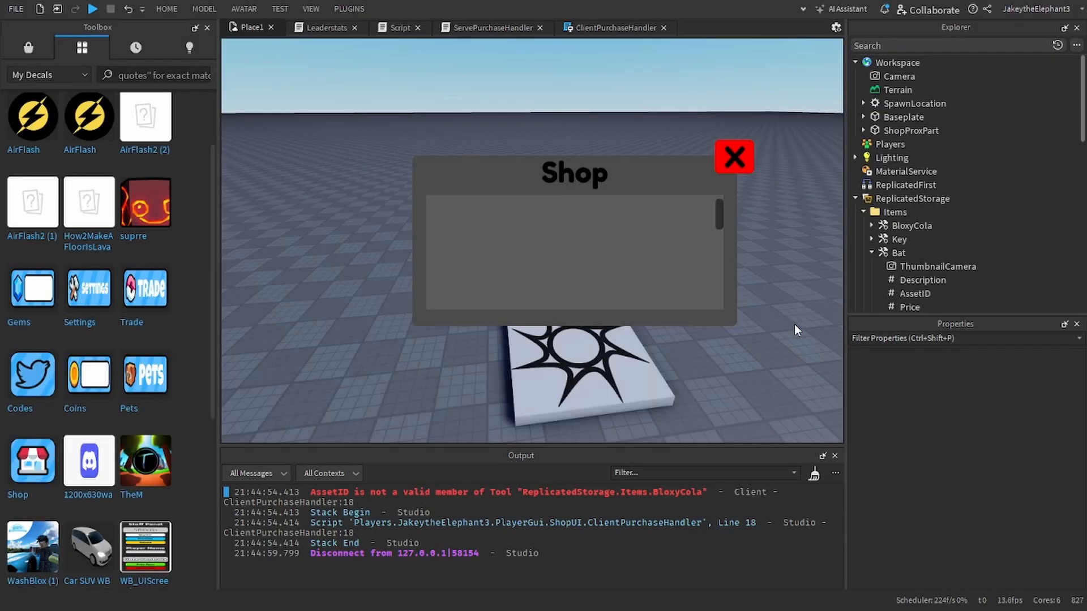
pyautogui.click(582, 29)
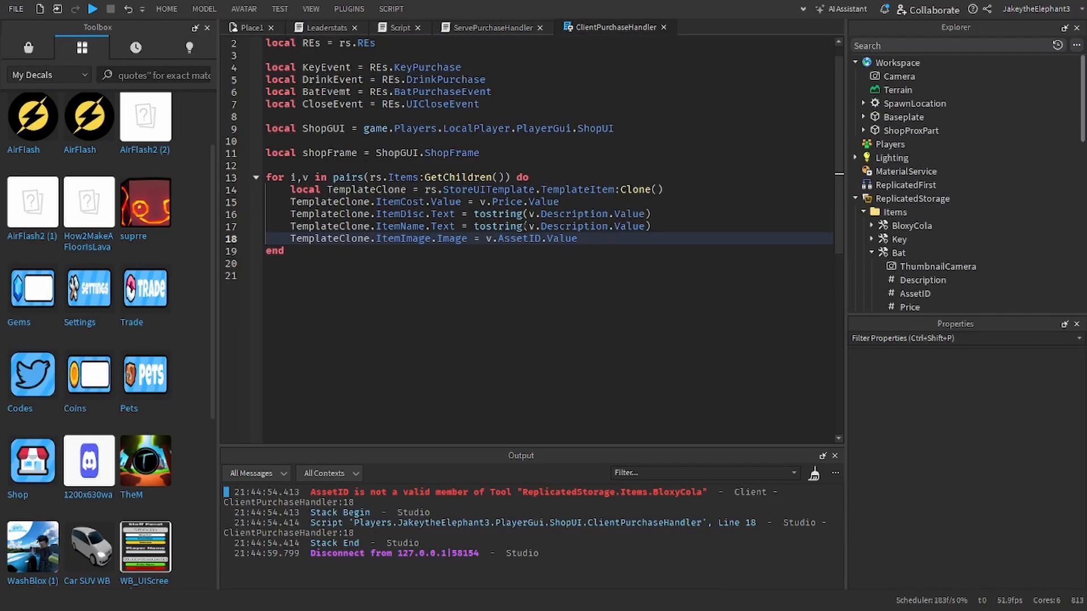
# Step: Duplicate Bat's AssetID value and move the copy into the BloxyCola item
pyautogui.click(871, 225)
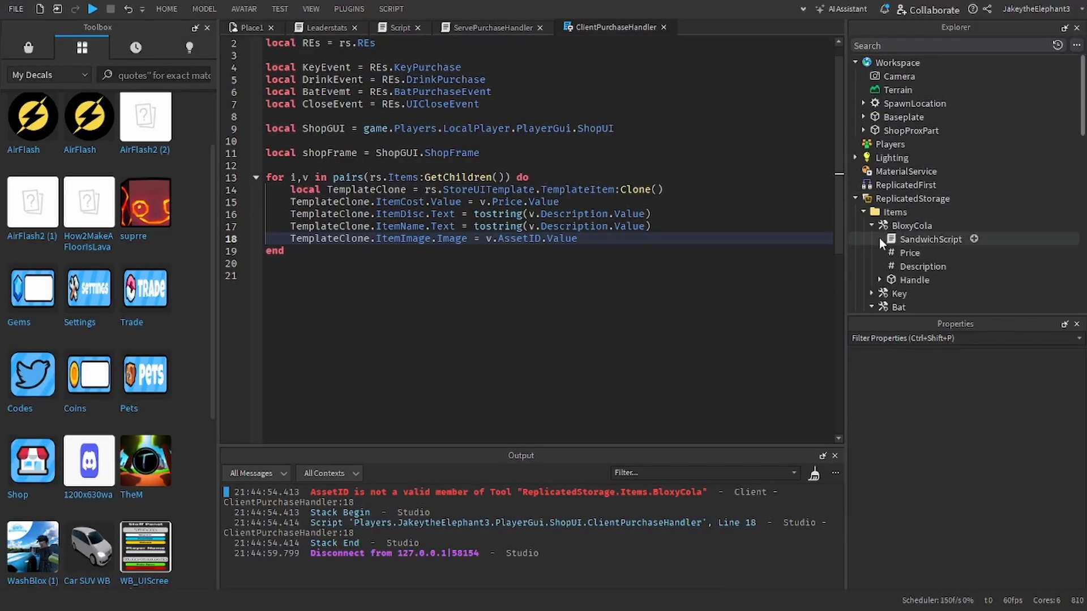
pyautogui.scroll(-2, 878, 240)
pyautogui.click(909, 279)
pyautogui.click(910, 270)
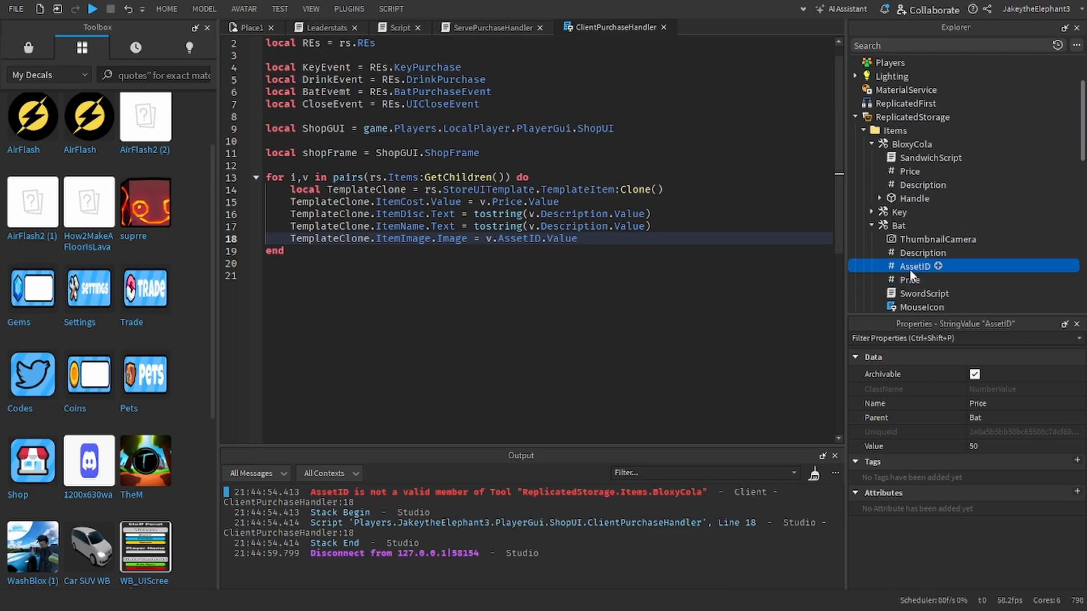
pyautogui.hotkey('ctrl', 'd')
pyautogui.moveTo(914, 256); pyautogui.dragTo(916, 143)
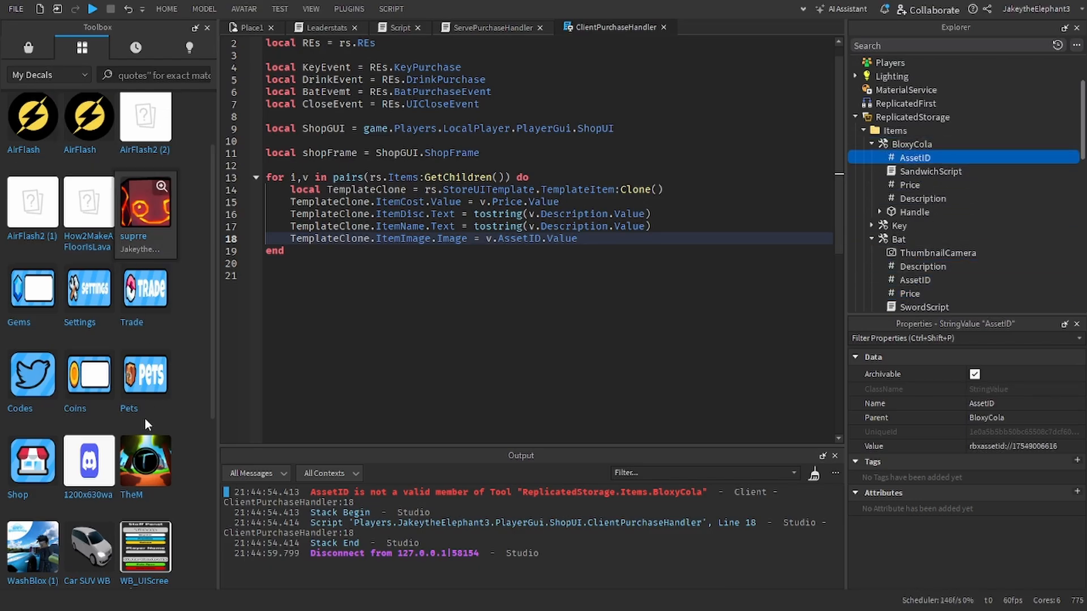
pyautogui.scroll(-3, 141, 419)
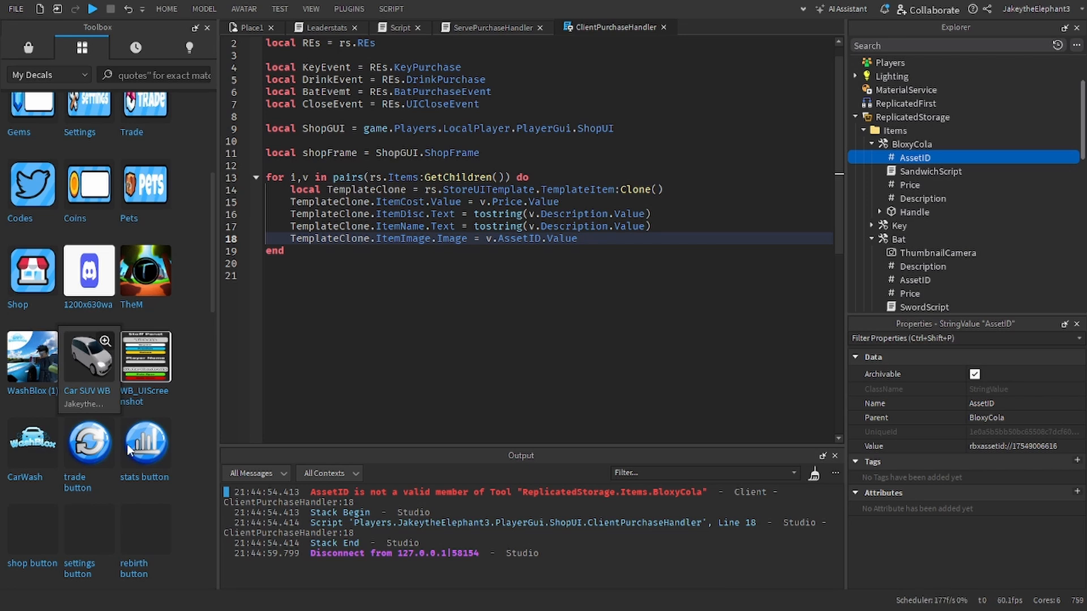
pyautogui.rightClick(195, 296)
pyautogui.click(229, 308)
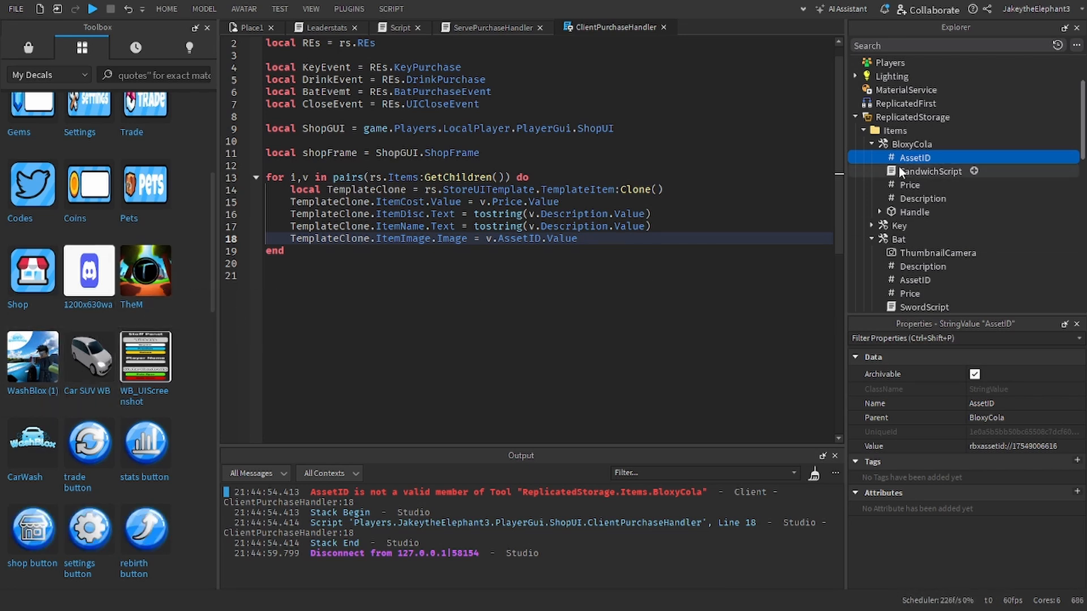
pyautogui.click(1044, 447)
pyautogui.hotkey('ctrl', 'v')
pyautogui.press('Return')
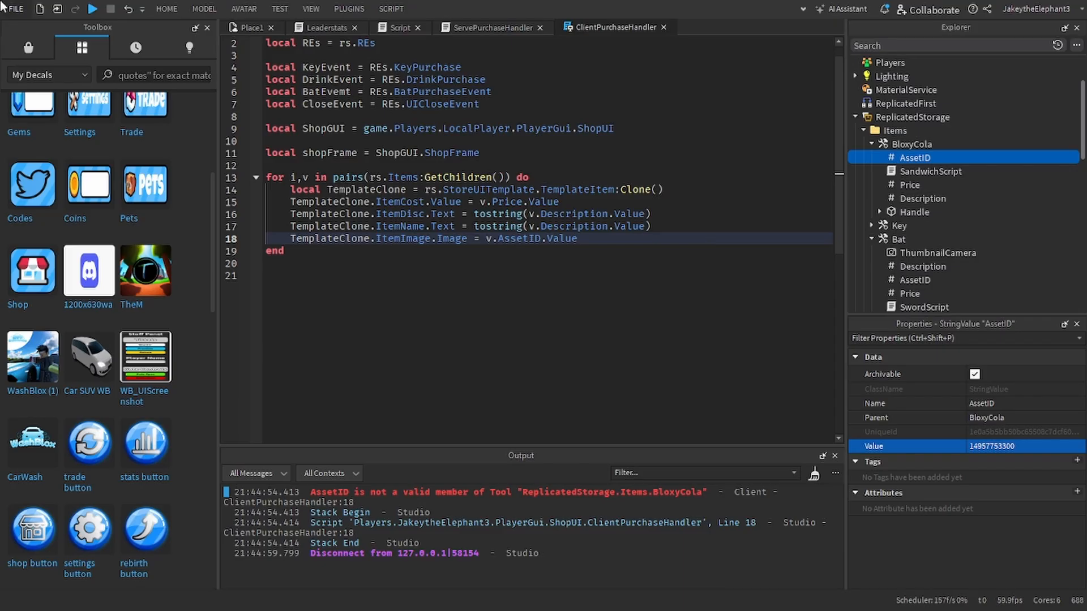
# Step: Playtest the game, check the shop's scrolling item list and the output for errors, and stop the test
pyautogui.click(92, 8)
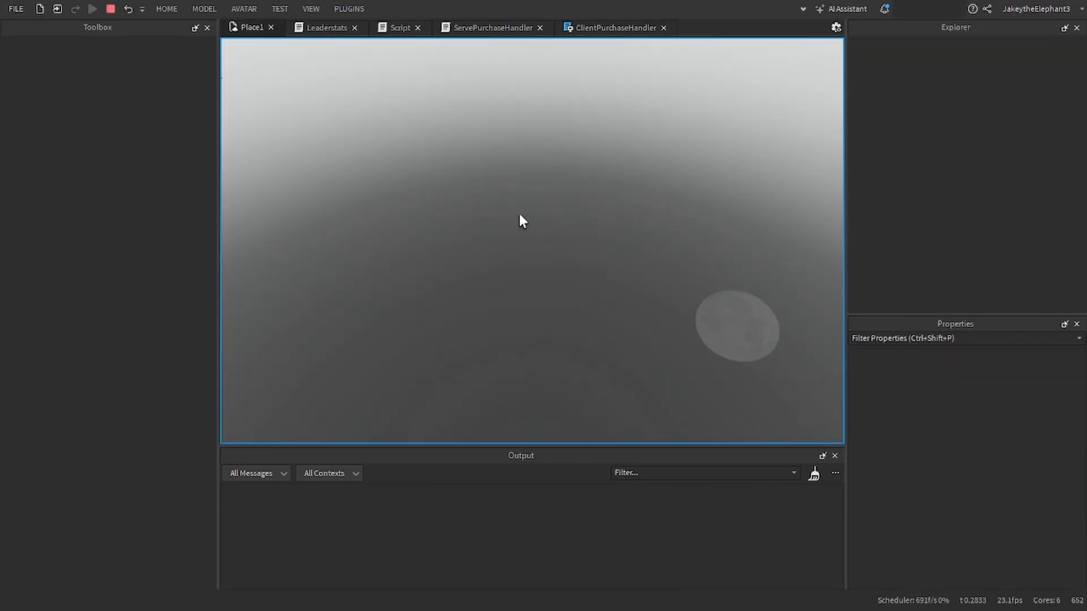
pyautogui.scroll(-5, 525, 291)
pyautogui.scroll(5, 524, 288)
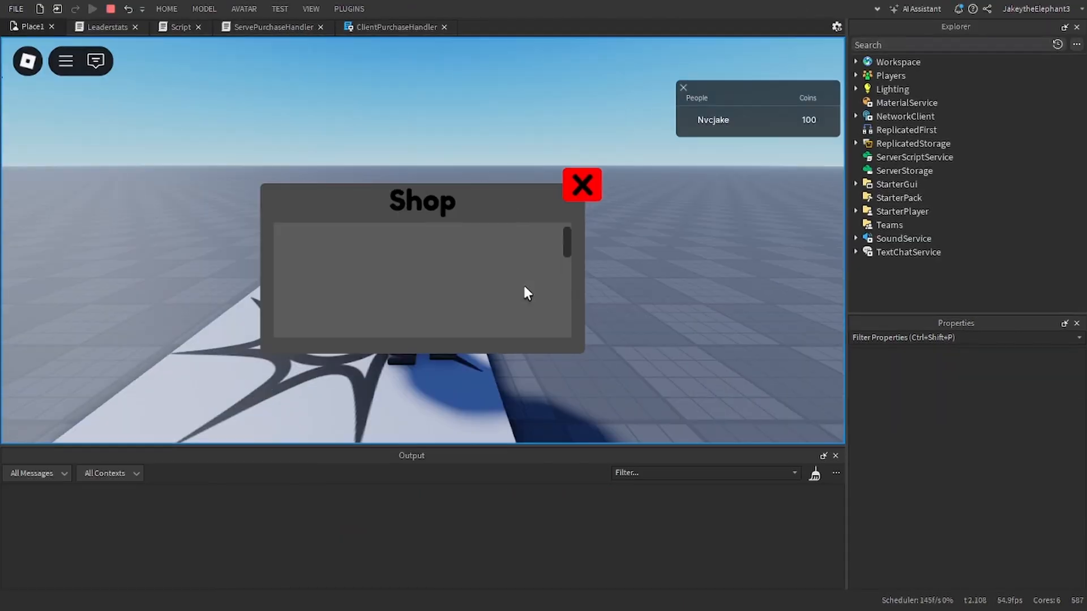
pyautogui.moveTo(598, 275); pyautogui.dragTo(599, 276, button='right')
pyautogui.press('a')
pyautogui.scroll(-5, 477, 266)
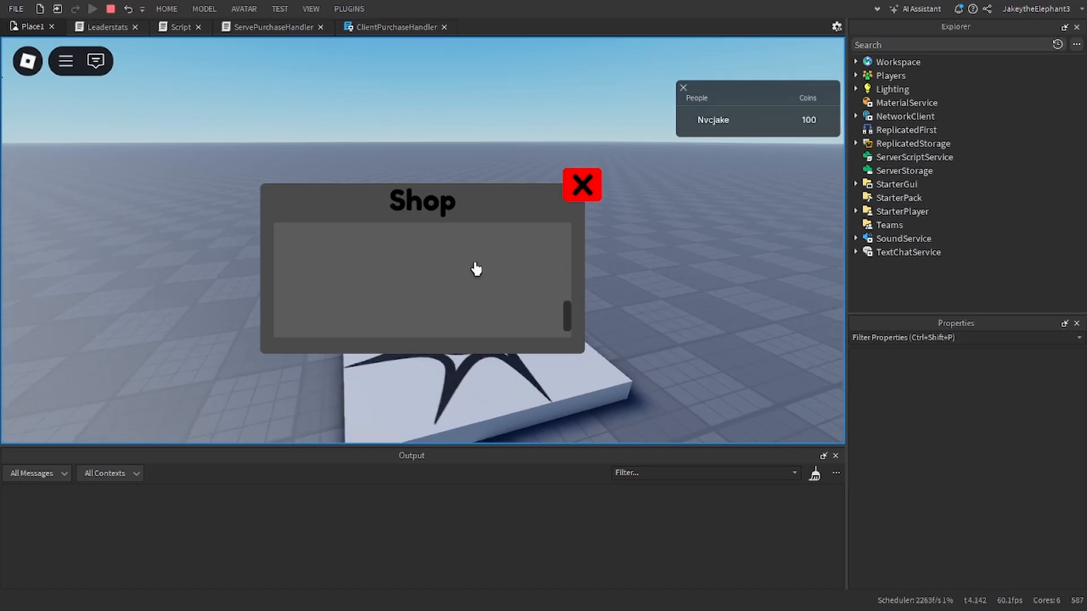
pyautogui.scroll(5, 476, 269)
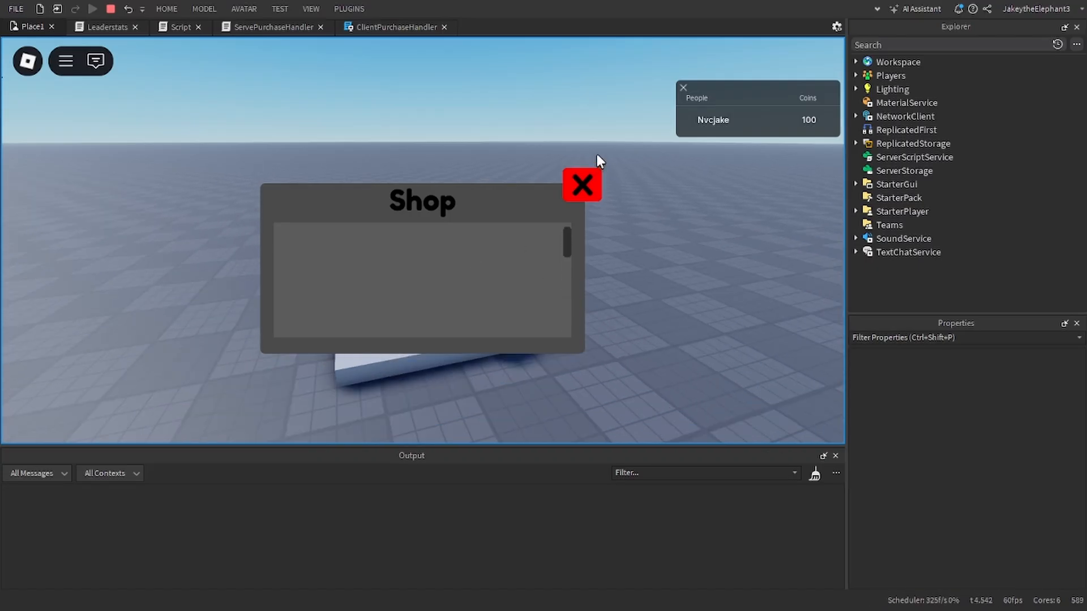
pyautogui.click(110, 9)
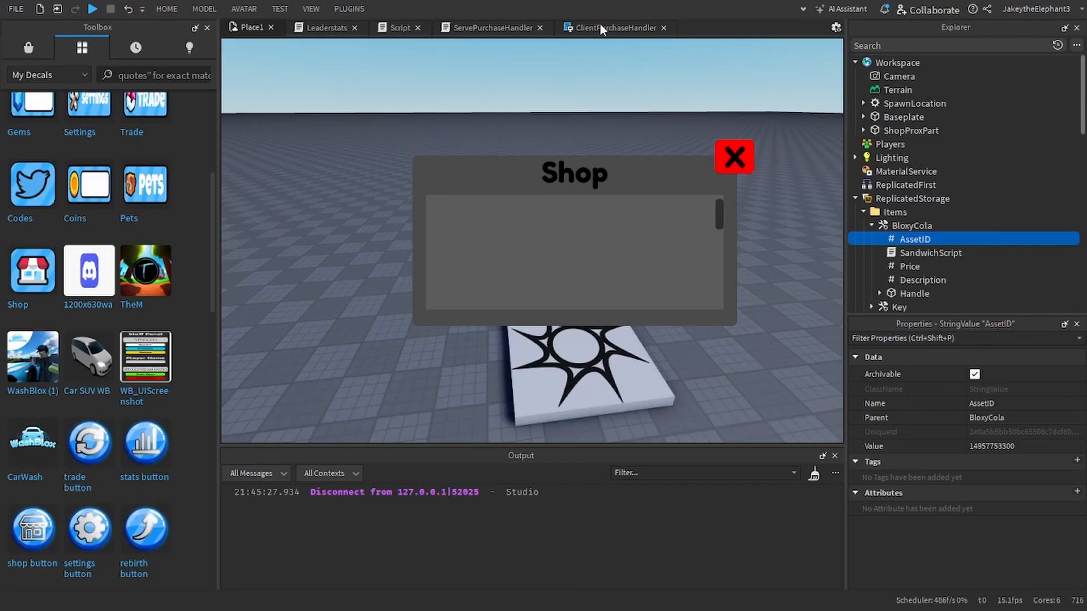
# Step: In ClientPurchaseHandler, add a TemplateClone.Parent statement inside the loop, one blank line below the ItemImage assignment
pyautogui.click(600, 28)
pyautogui.press('Return')
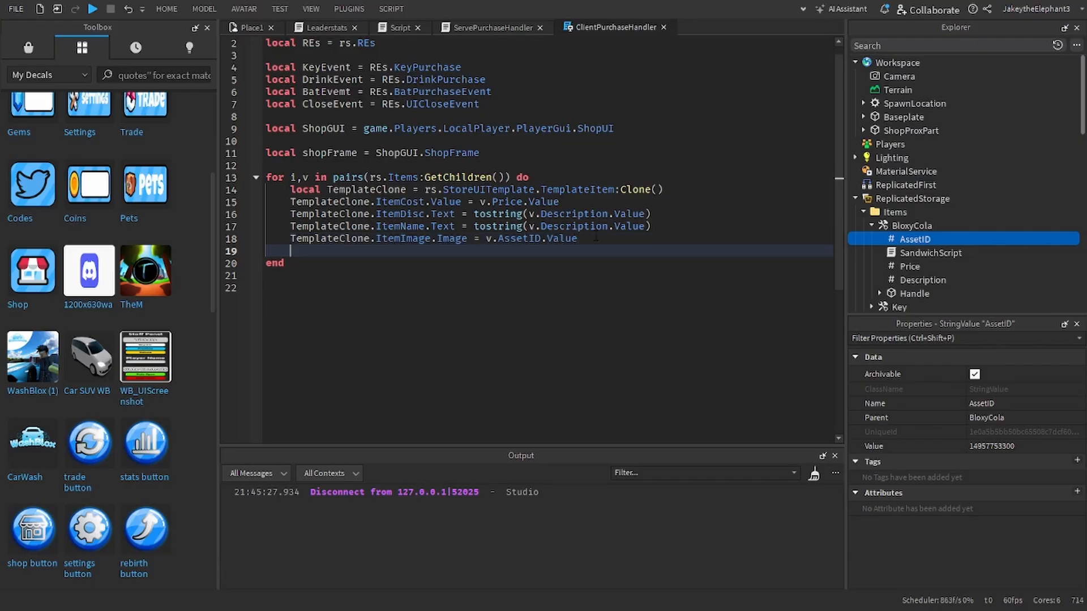
pyautogui.press('Return')
pyautogui.write('TemplateClone.')
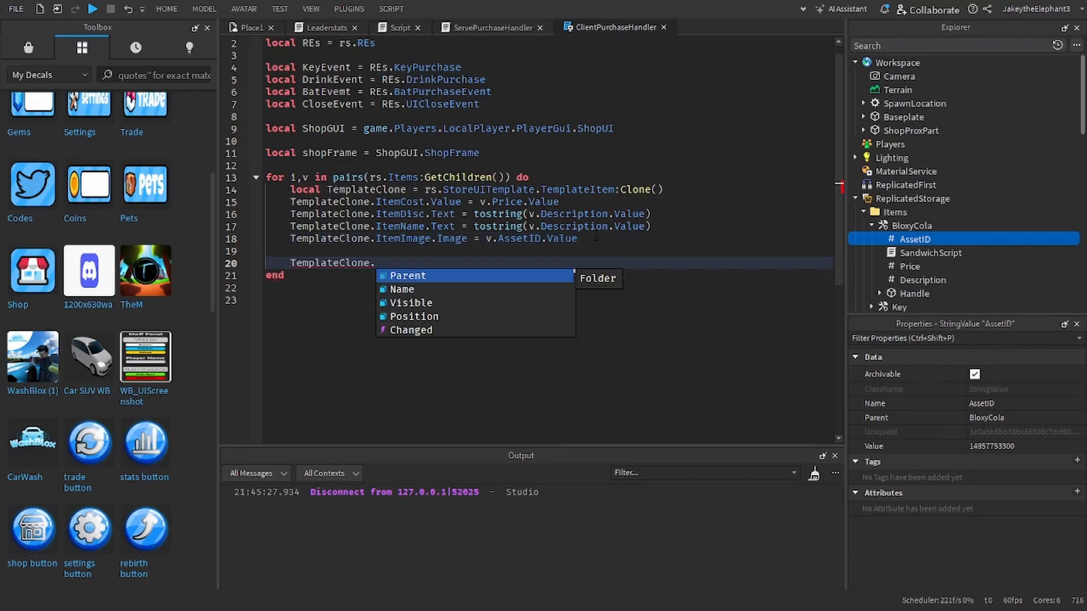
pyautogui.write('Parent')
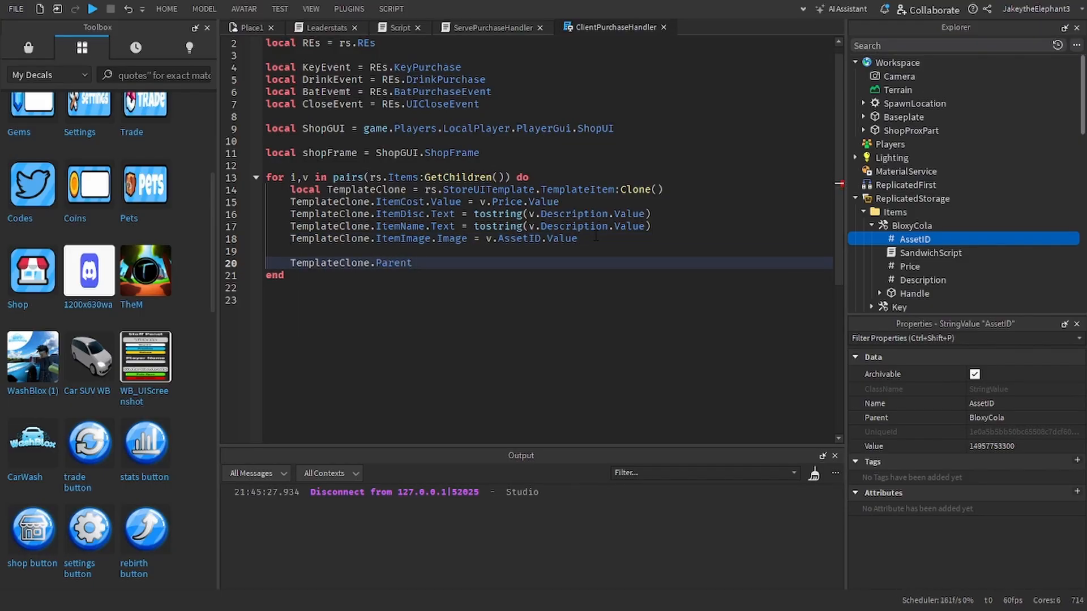
pyautogui.write(' = game.Players.lcoa')
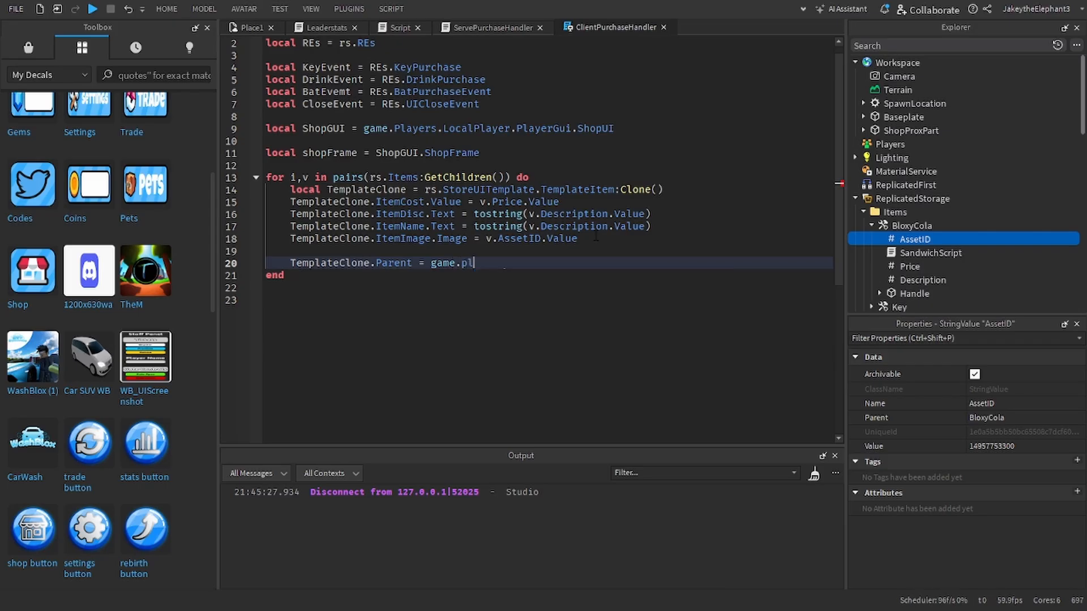
pyautogui.press('Return')
pyautogui.press('BackSpace')
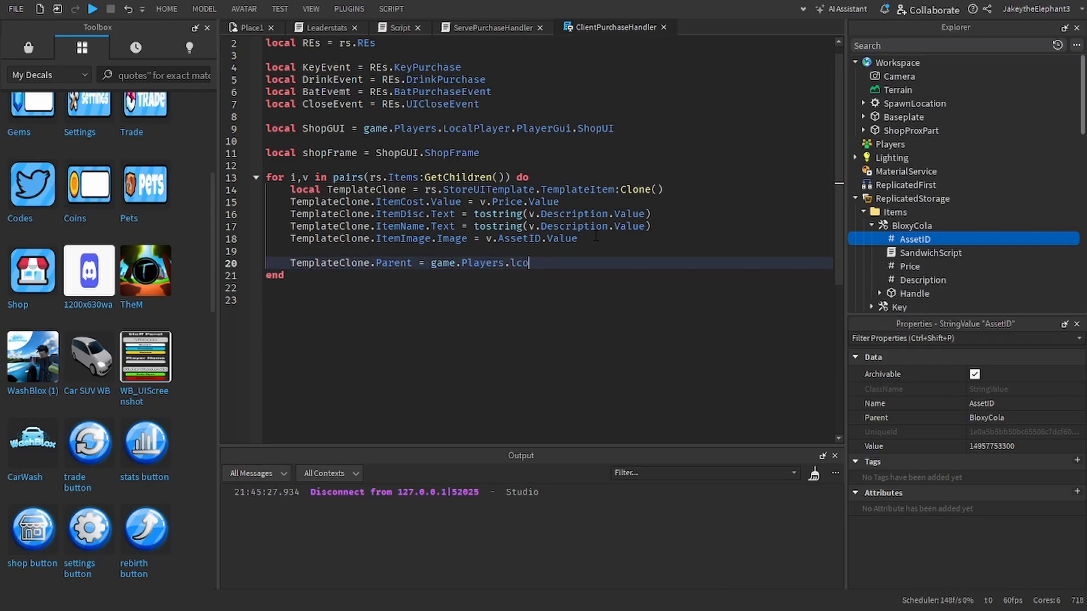
pyautogui.press('Tab')
pyautogui.write('.pl')
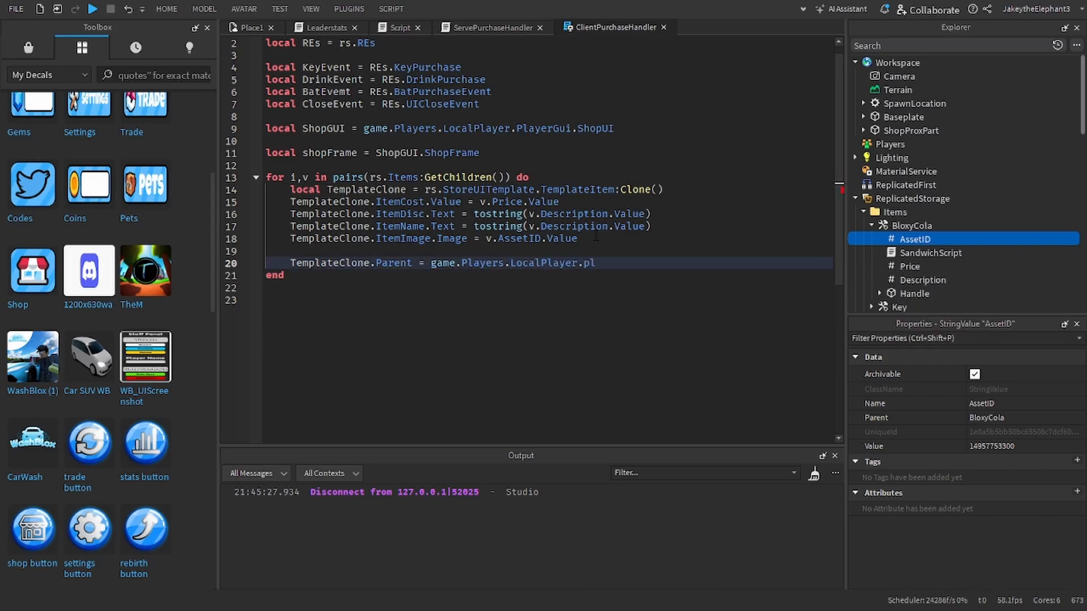
pyautogui.press('BackSpace')
pyautogui.press('BackSpace')
pyautogui.press('BackSpace')
pyautogui.press('BackSpace')
pyautogui.press('BackSpace')
pyautogui.press('BackSpace')
pyautogui.press('BackSpace')
pyautogui.press('BackSpace')
pyautogui.press('BackSpace')
pyautogui.press('BackSpace')
pyautogui.press('BackSpace')
pyautogui.press('BackSpace')
pyautogui.press('BackSpace')
pyautogui.press('BackSpace')
pyautogui.press('BackSpace')
pyautogui.press('BackSpace')
pyautogui.press('BackSpace')
pyautogui.press('BackSpace')
pyautogui.press('BackSpace')
pyautogui.press('BackSpace')
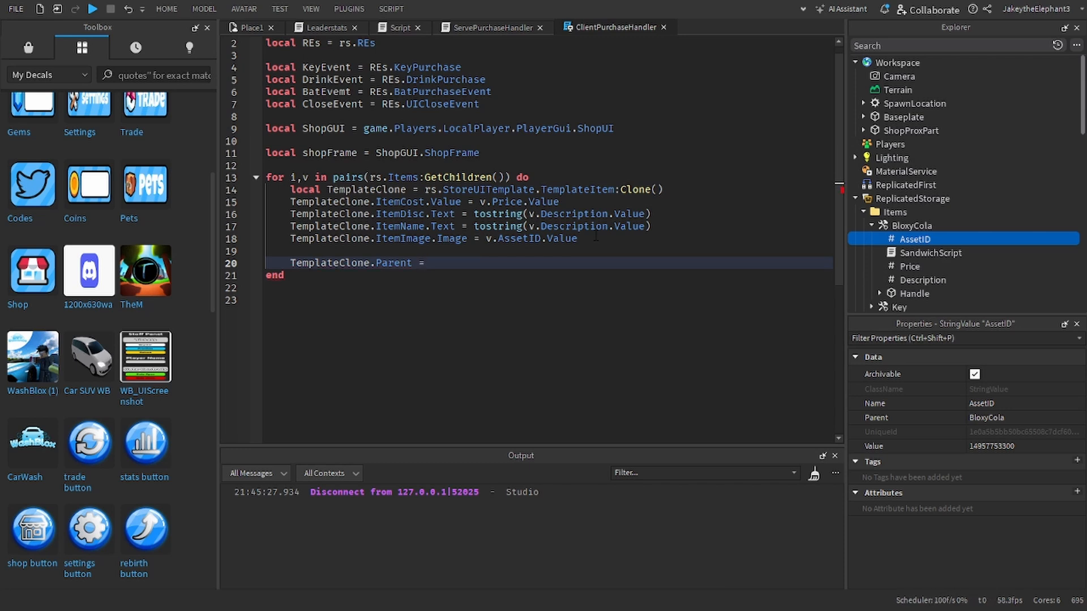
# Step: Complete the TemplateClone.Parent assignment with shopFrame.ScrollingFrame as the parent
pyautogui.write('sho')
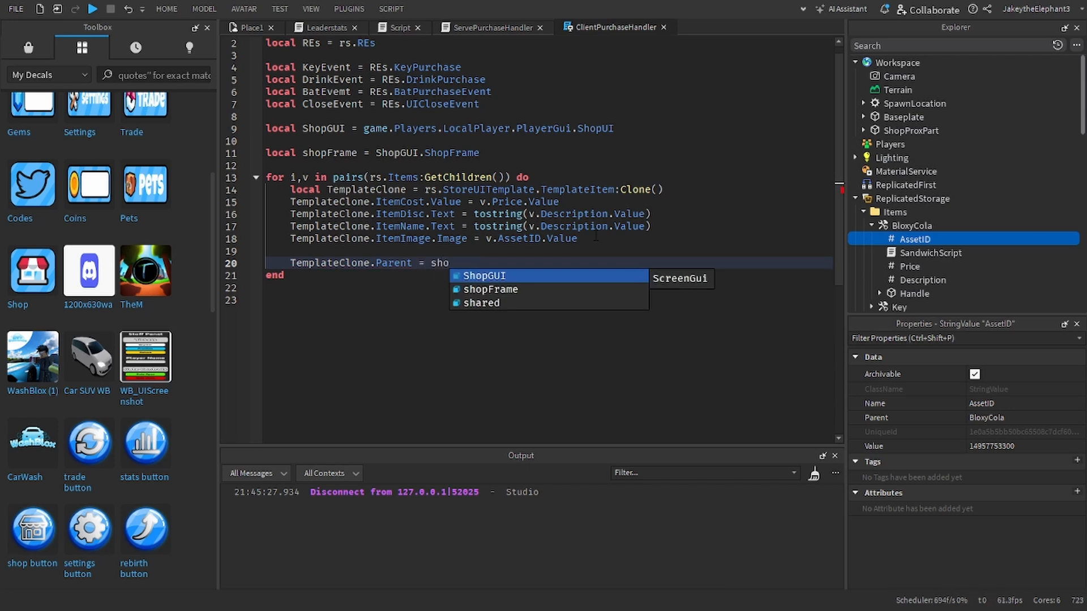
pyautogui.press('Down')
pyautogui.press('Tab')
pyautogui.write('.sc')
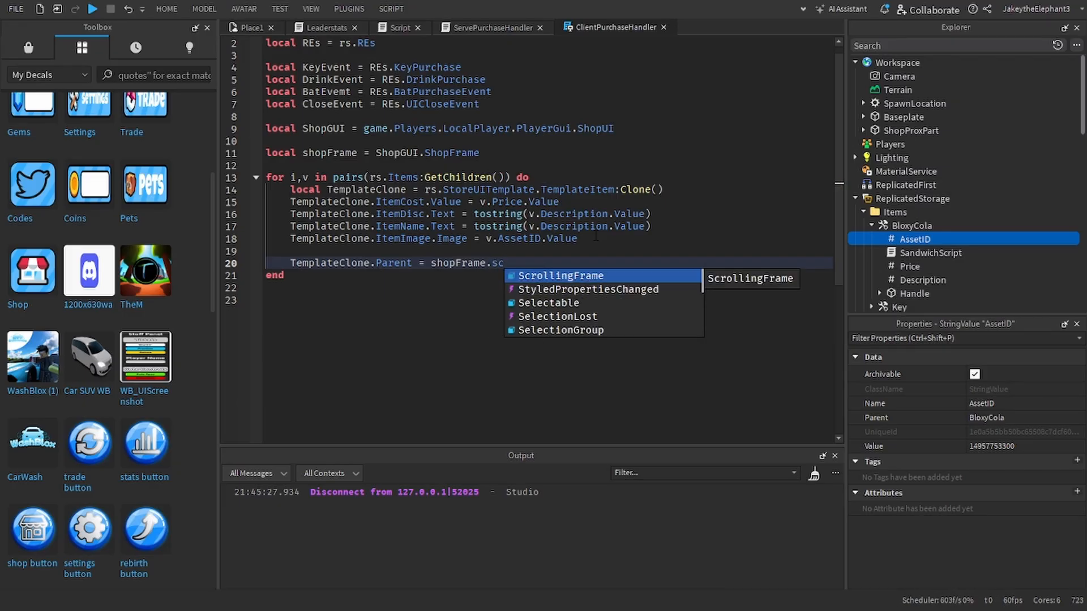
pyautogui.press('Tab')
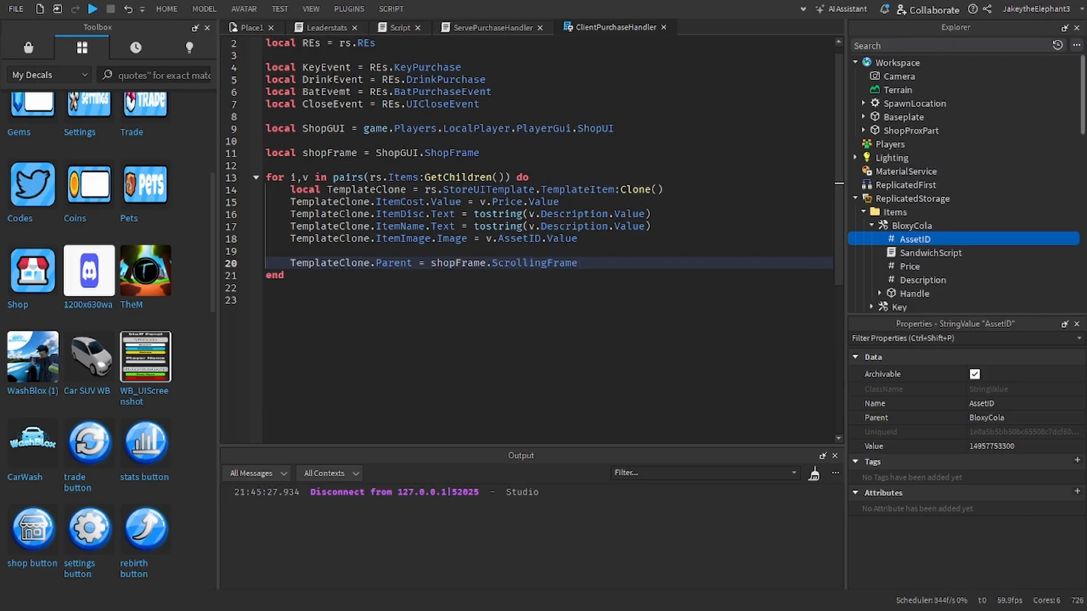
# Step: Start a playtest of the game to check the shop's item list
pyautogui.click(97, 11)
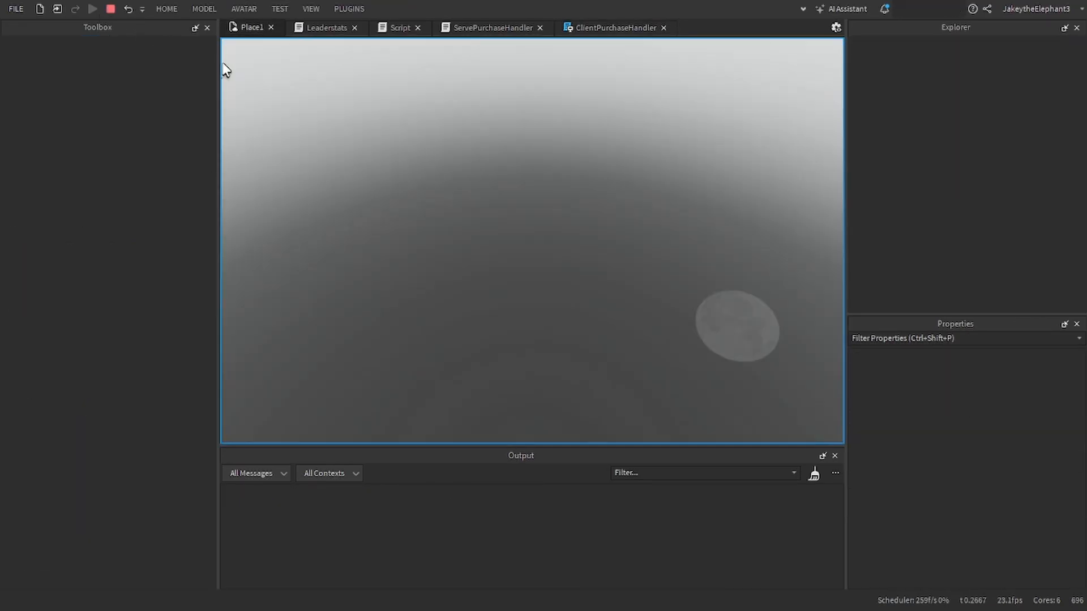
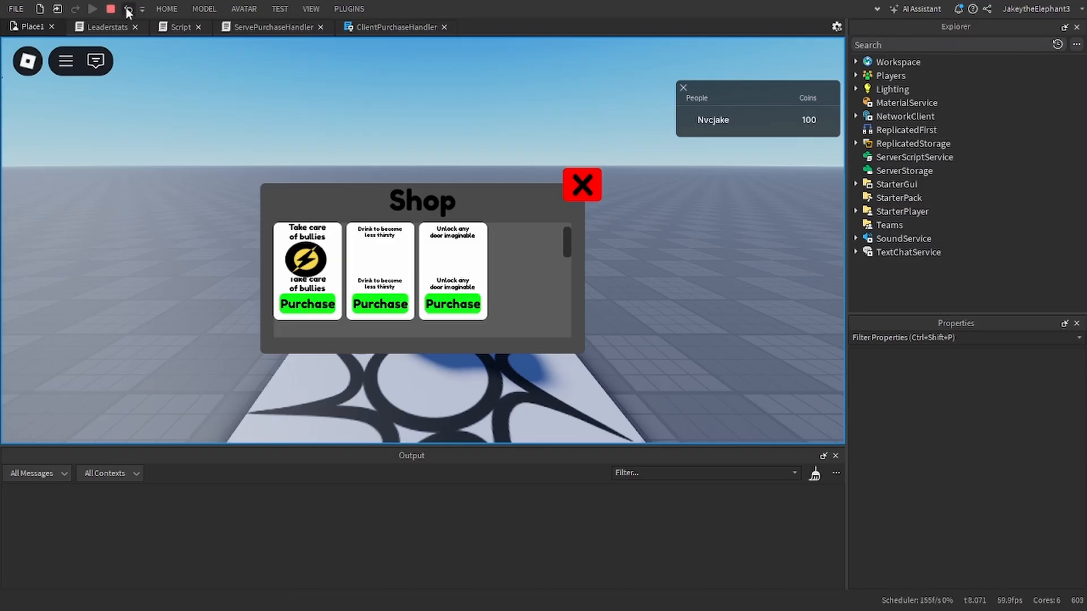
# Step: Stop the playtest and set the ItemDisc text in ClientPurchaseHandler's item loop to tostring(v.Name)
pyautogui.click(112, 9)
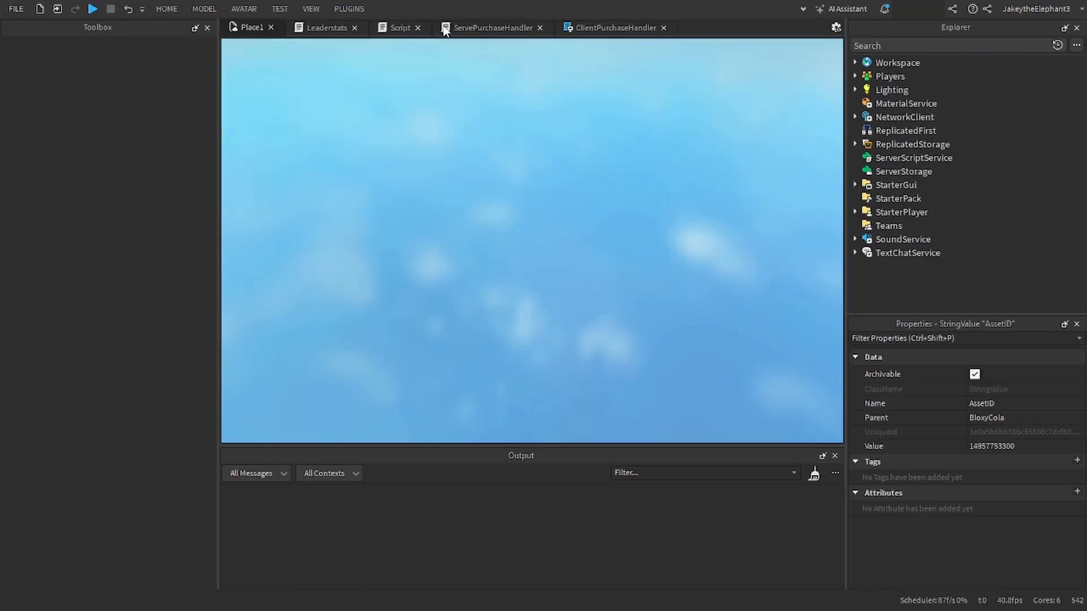
pyautogui.click(585, 25)
pyautogui.doubleClick(556, 213)
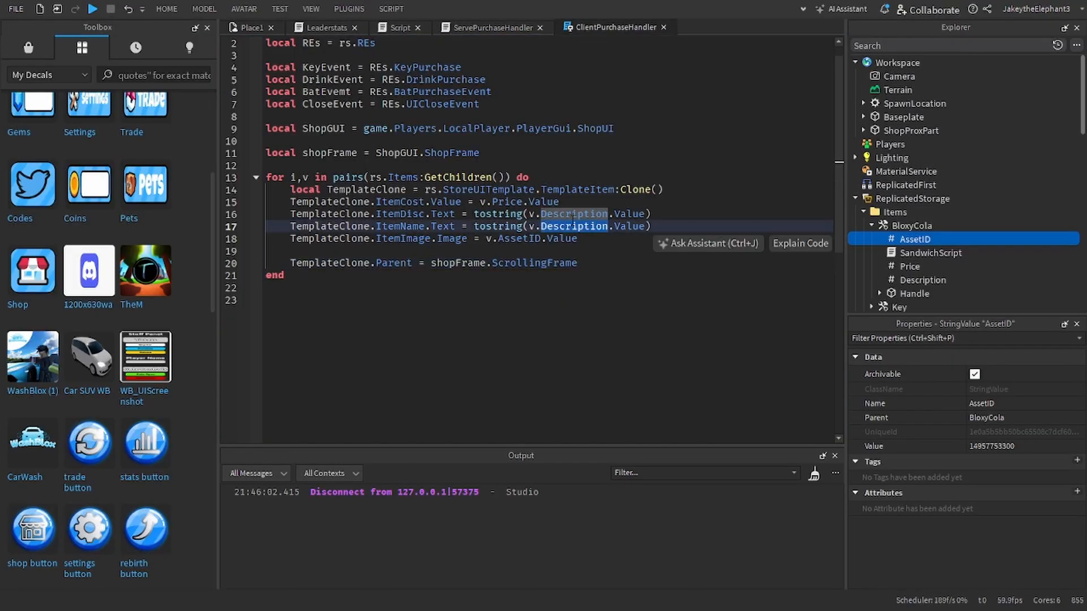
pyautogui.write('Name')
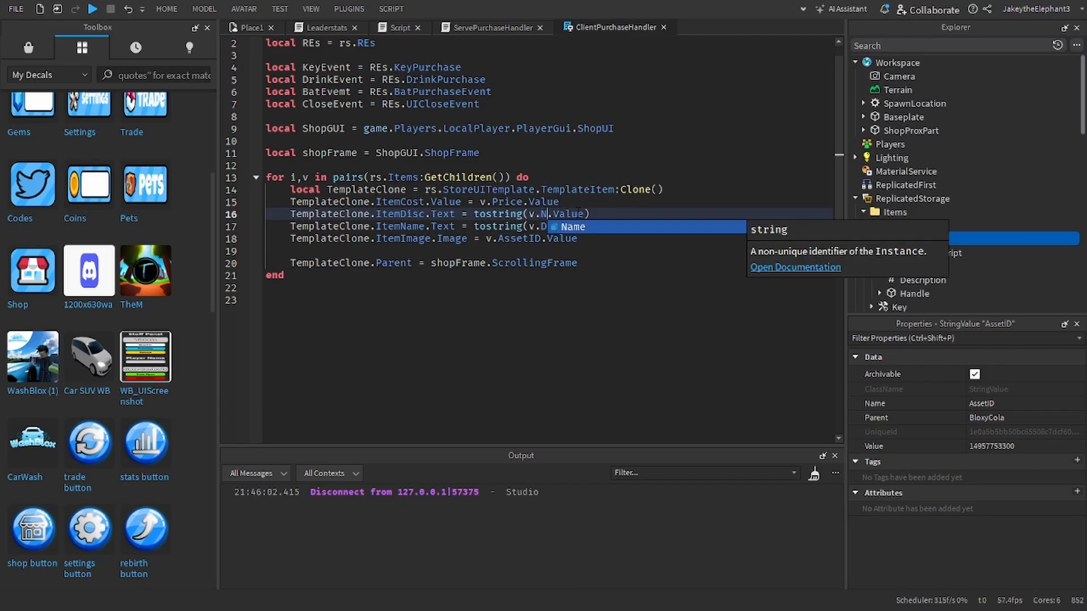
pyautogui.doubleClick(579, 214)
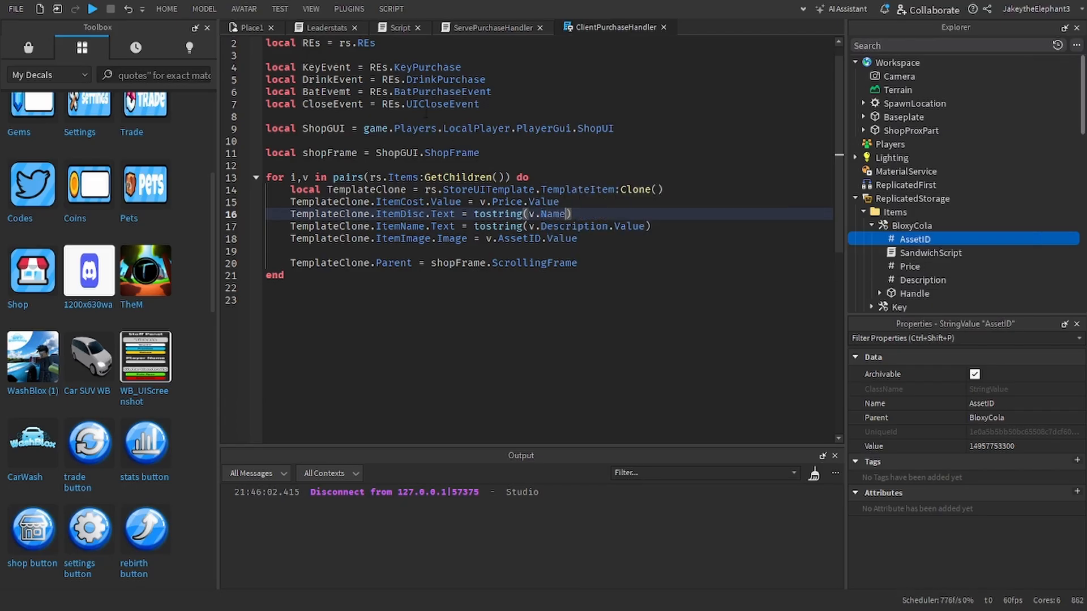
# Step: Playtest the game to check the name and description on each shop item card, closing the Toolbox, and stop the test
pyautogui.click(98, 10)
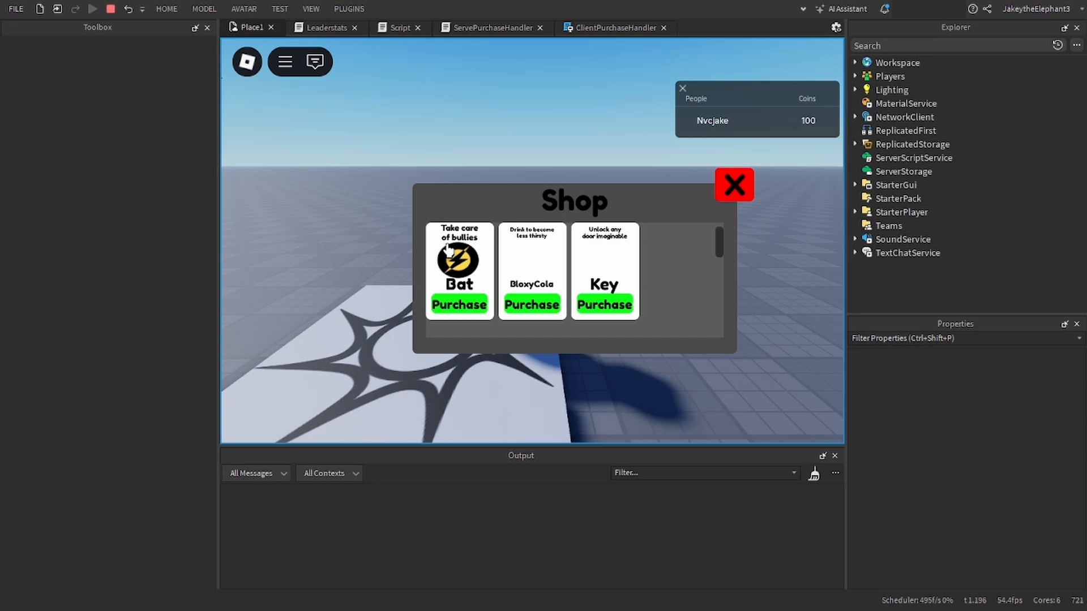
pyautogui.click(207, 27)
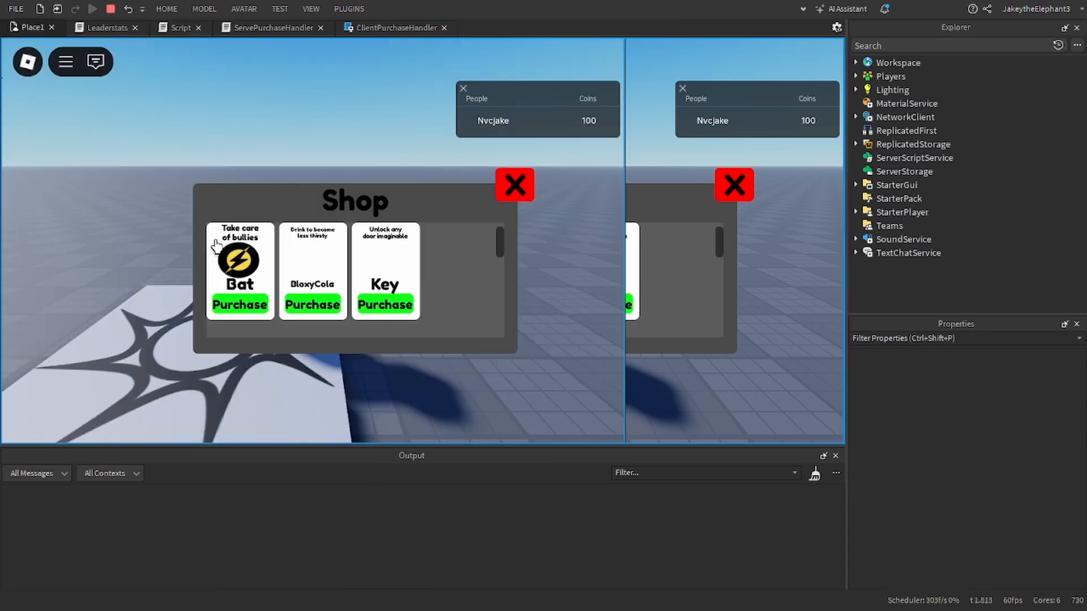
pyautogui.click(110, 9)
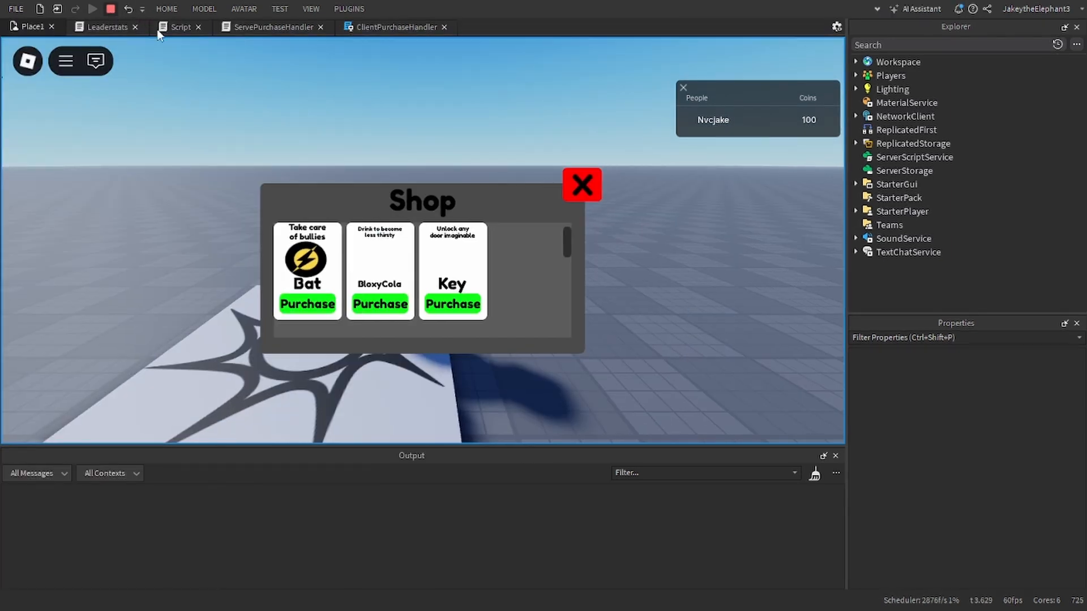
# Step: In ClientPurchaseHandler, restore the ItemDisc text assignment to tostring(v.Description.Value)
pyautogui.click(592, 26)
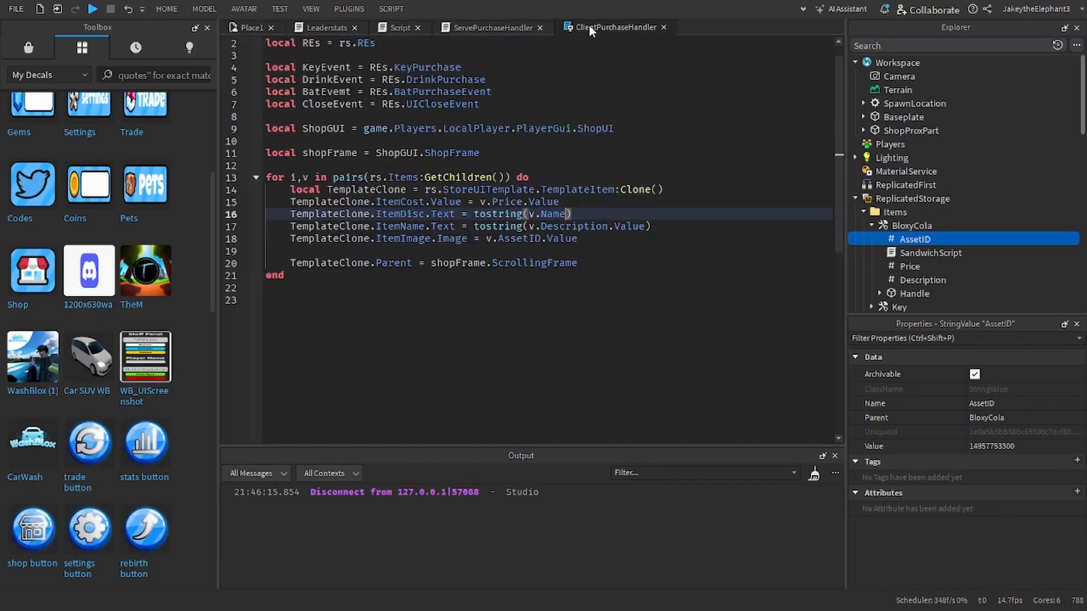
pyautogui.doubleClick(560, 239)
pyautogui.click(566, 214)
pyautogui.write('.Value')
pyautogui.doubleClick(553, 214)
pyautogui.write('Description')
pyautogui.doubleClick(573, 214)
# Step: Set the ItemName text assignment in the item loop to tostring(v.Name), without the Value suffix
pyautogui.doubleClick(574, 227)
pyautogui.write('N')
pyautogui.press('Tab')
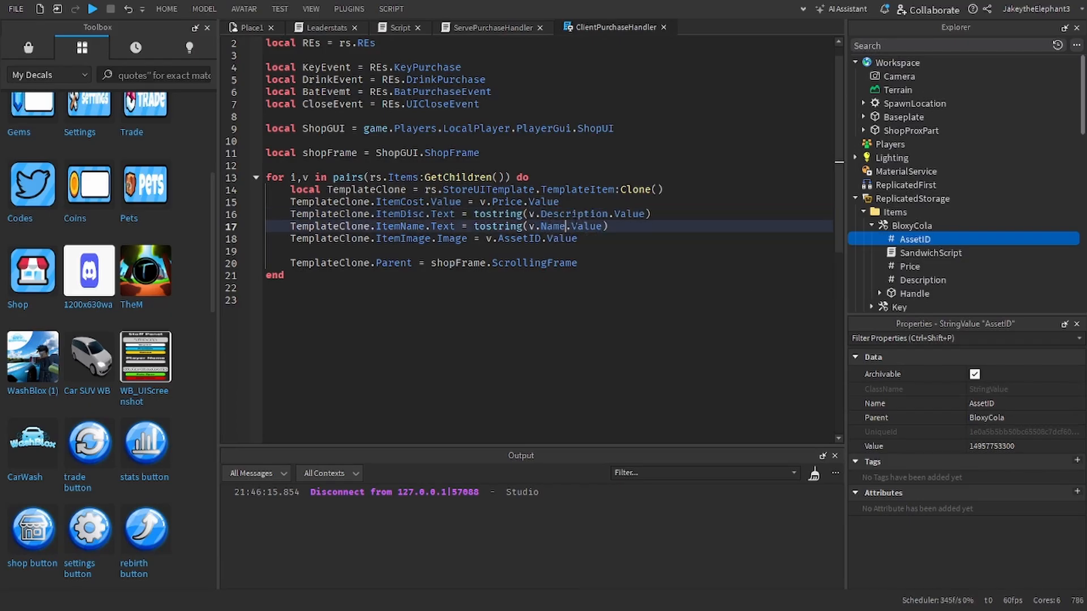
pyautogui.tripleClick(575, 226)
pyautogui.doubleClick(577, 227)
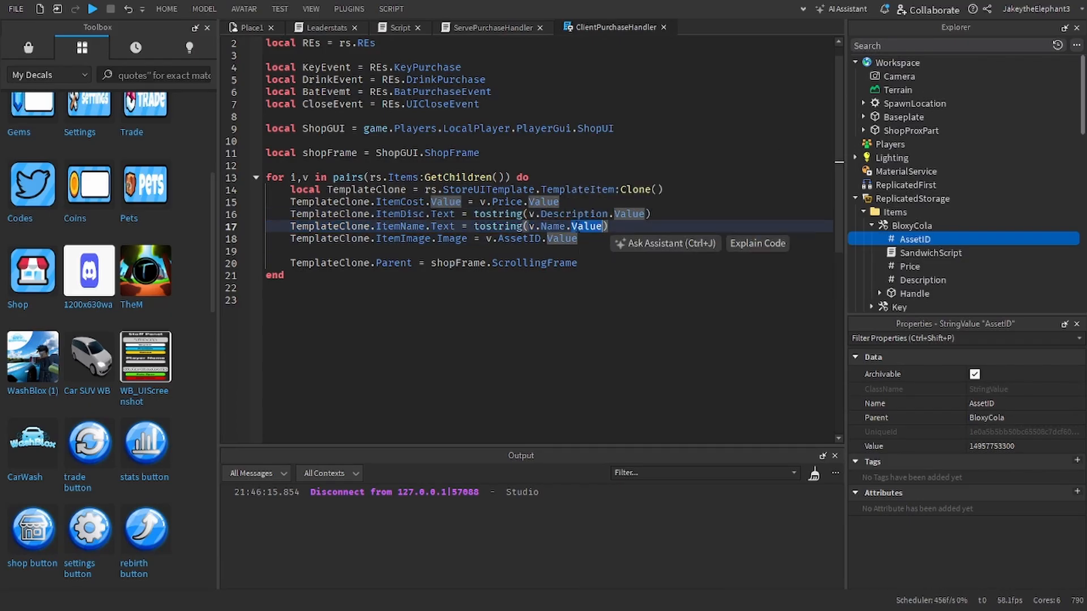
pyautogui.doubleClick(577, 228)
pyautogui.press('BackSpace')
pyautogui.press('BackSpace')
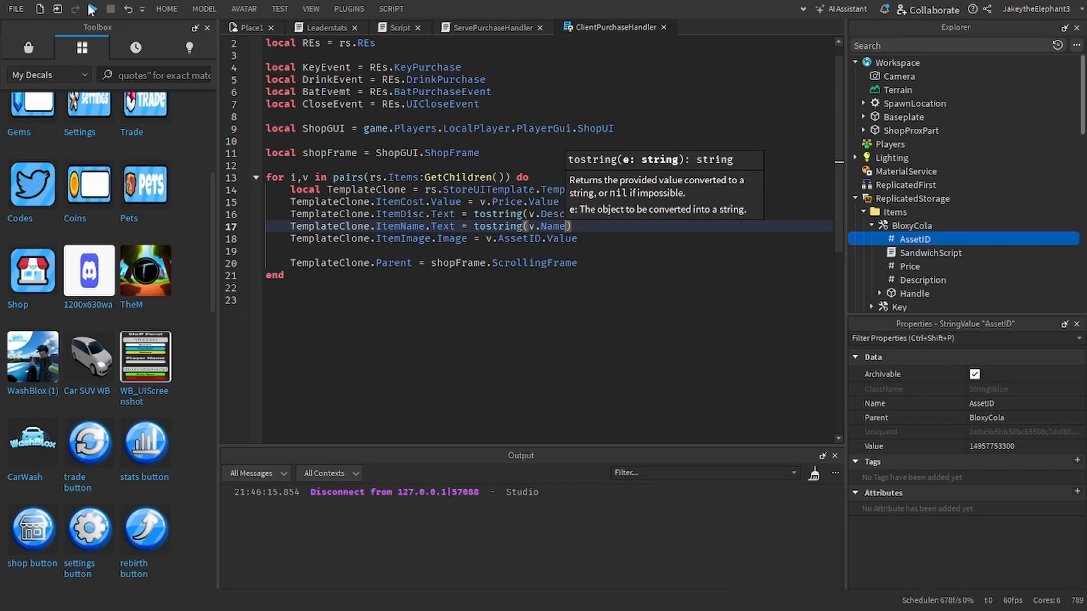
# Step: Run another playtest to check where names and descriptions sit on the item cards, and stop it
pyautogui.click(92, 9)
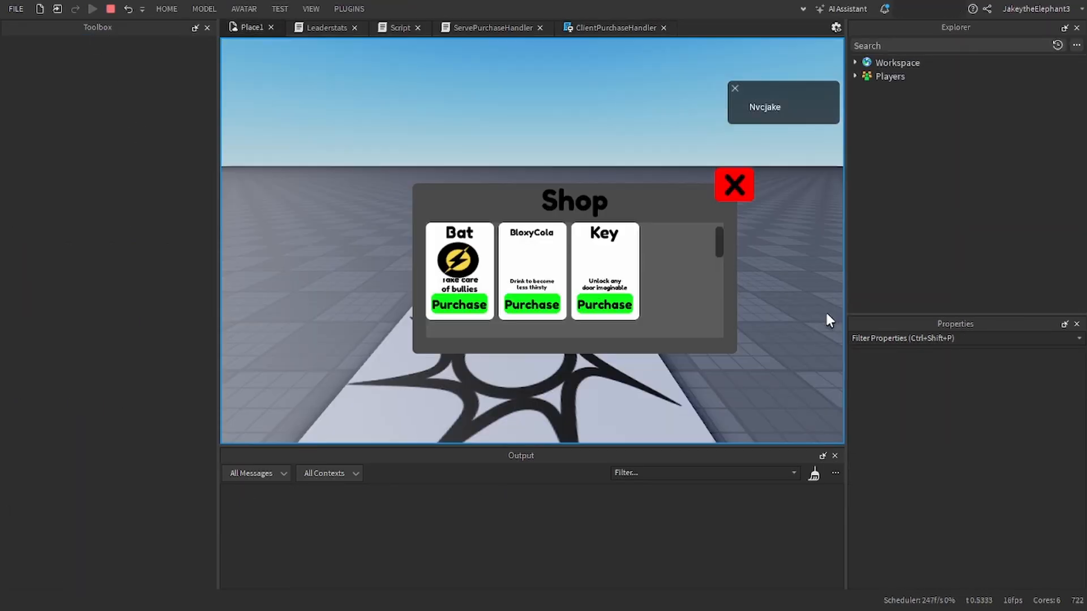
pyautogui.click(206, 27)
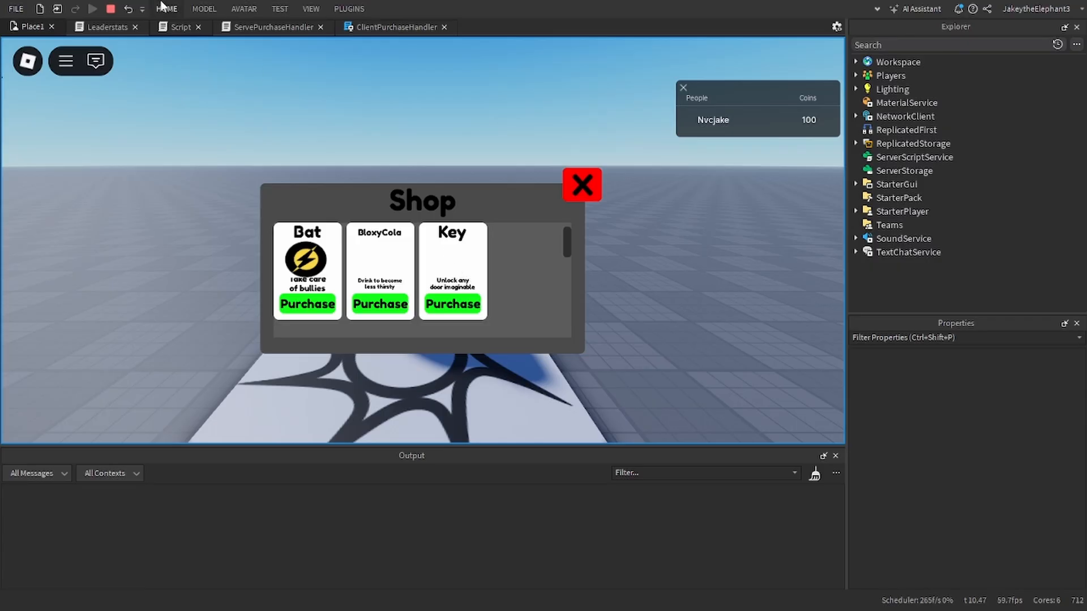
pyautogui.click(112, 10)
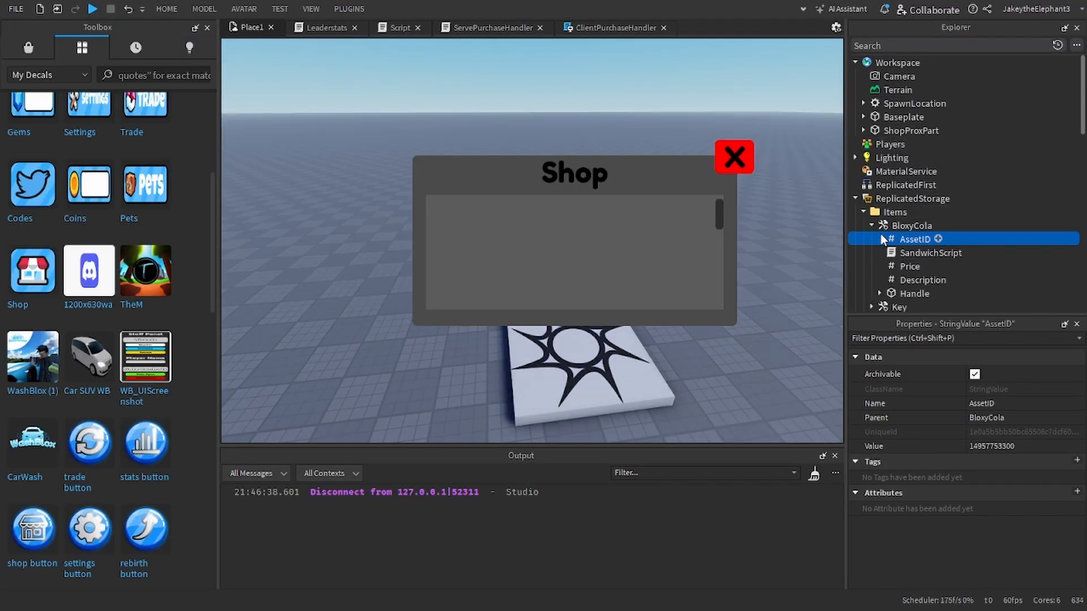
# Step: Collapse BloxyCola in the ReplicatedStorage Items folder and duplicate the tool three times
pyautogui.click(872, 226)
pyautogui.click(906, 225)
pyautogui.hotkey('ctrl', 'd')
pyautogui.hotkey('ctrl', 'd')
pyautogui.hotkey('ctrl', 'd')
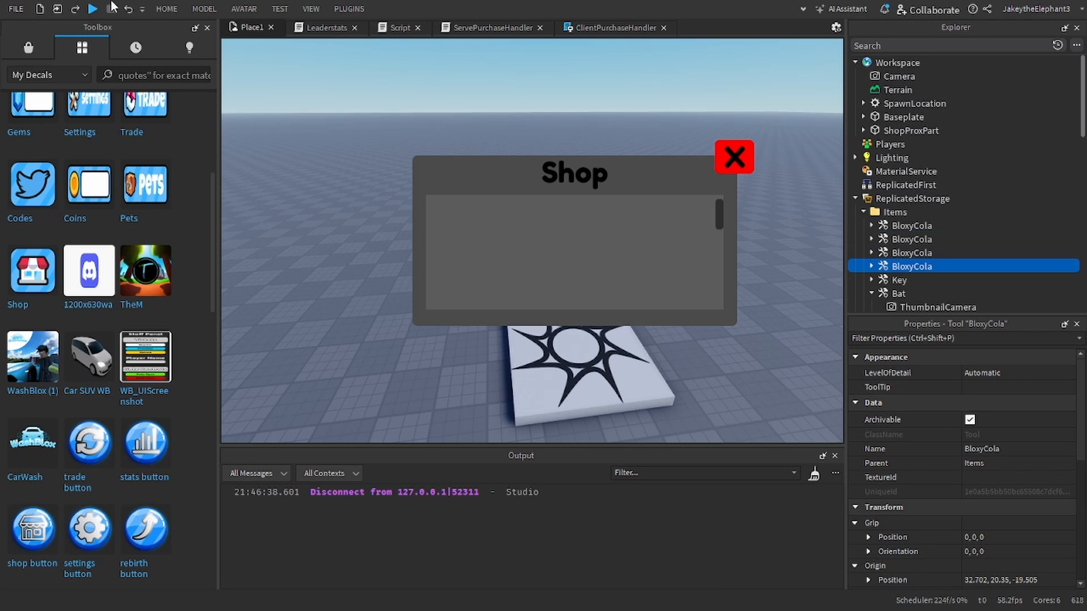
# Step: Playtest the game to check how the shop list lays out the duplicated items, and stop the test
pyautogui.click(93, 10)
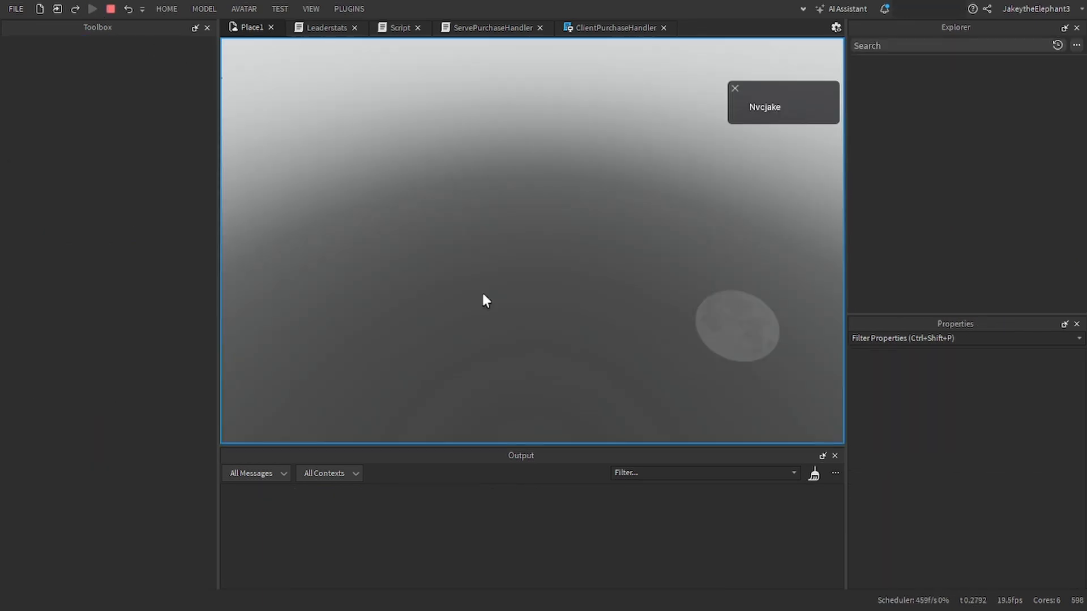
pyautogui.scroll(-3, 532, 295)
pyautogui.scroll(3, 533, 296)
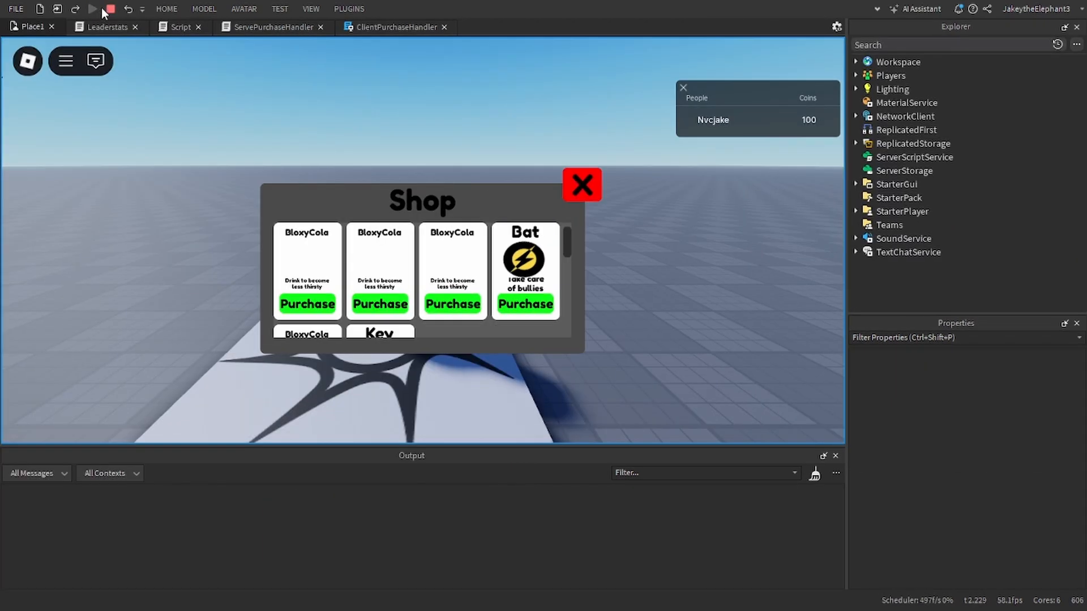
pyautogui.click(108, 11)
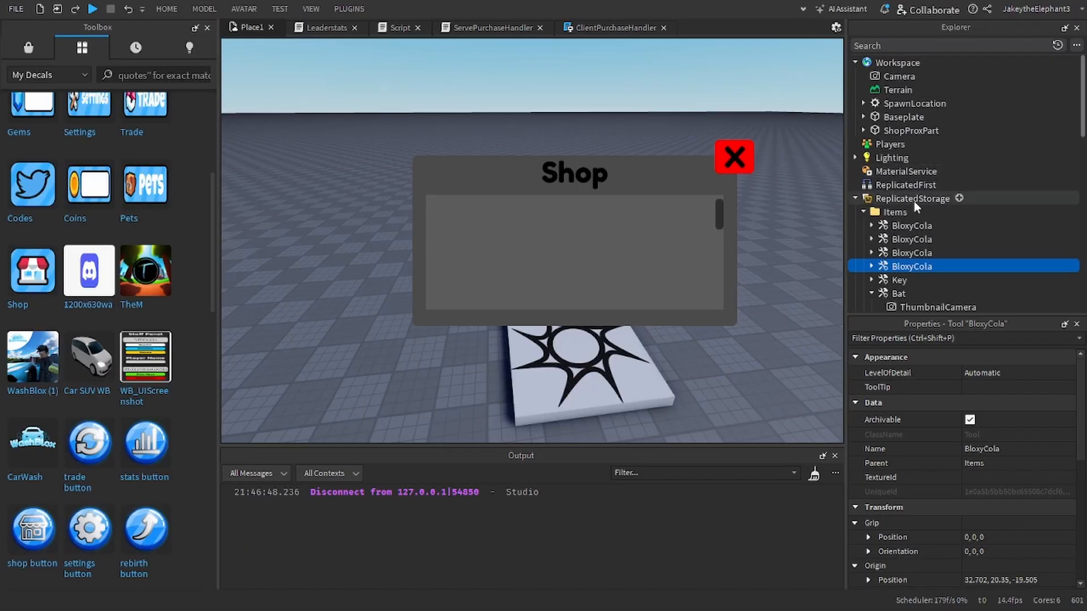
# Step: Delete the three duplicate BloxyCola tools from the Items folder, keeping a single BloxyCola
pyautogui.scroll(-2, 913, 202)
pyautogui.press('Delete')
pyautogui.click(913, 161)
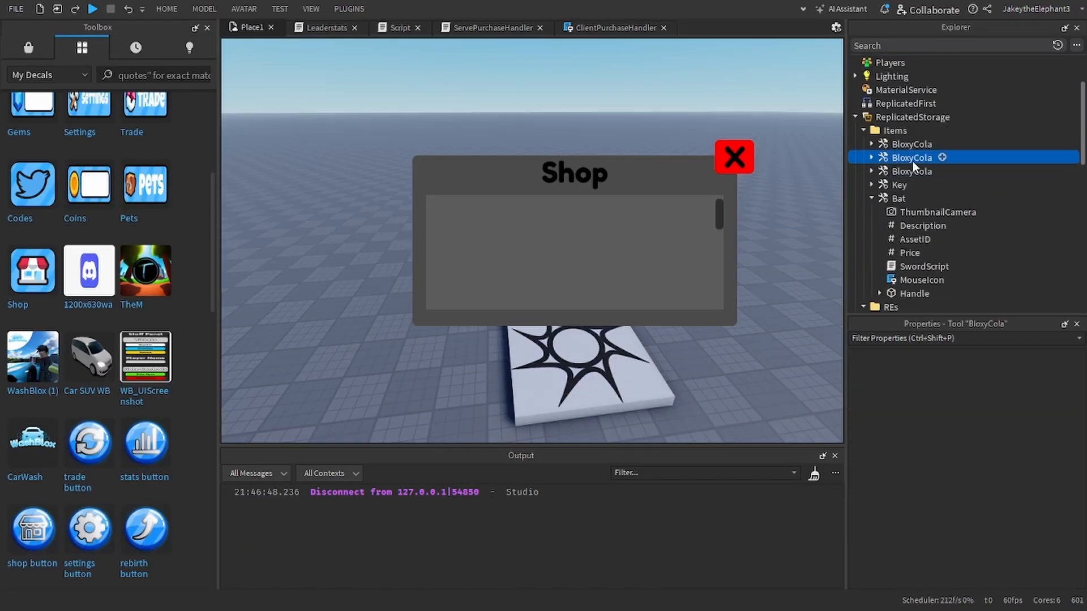
pyautogui.press('Delete')
pyautogui.click(912, 161)
pyautogui.press('Delete')
# Step: Collapse the Bat tool and the REs and StoreUITemplate folders in the Explorer tree
pyautogui.click(872, 170)
pyautogui.scroll(-1, 872, 170)
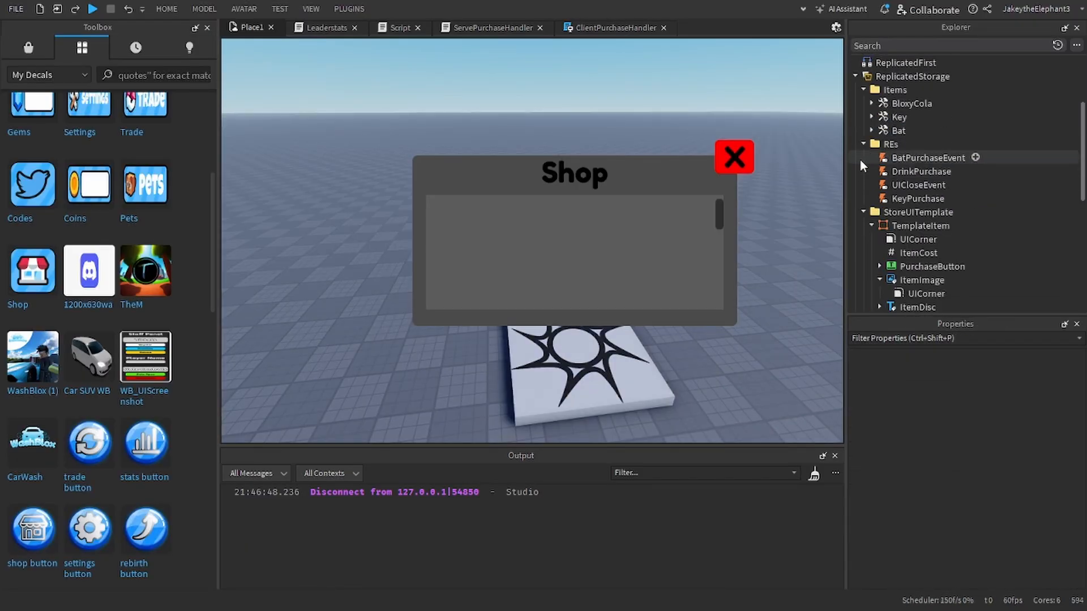
pyautogui.click(863, 144)
pyautogui.click(862, 144)
pyautogui.click(862, 144)
pyautogui.click(863, 158)
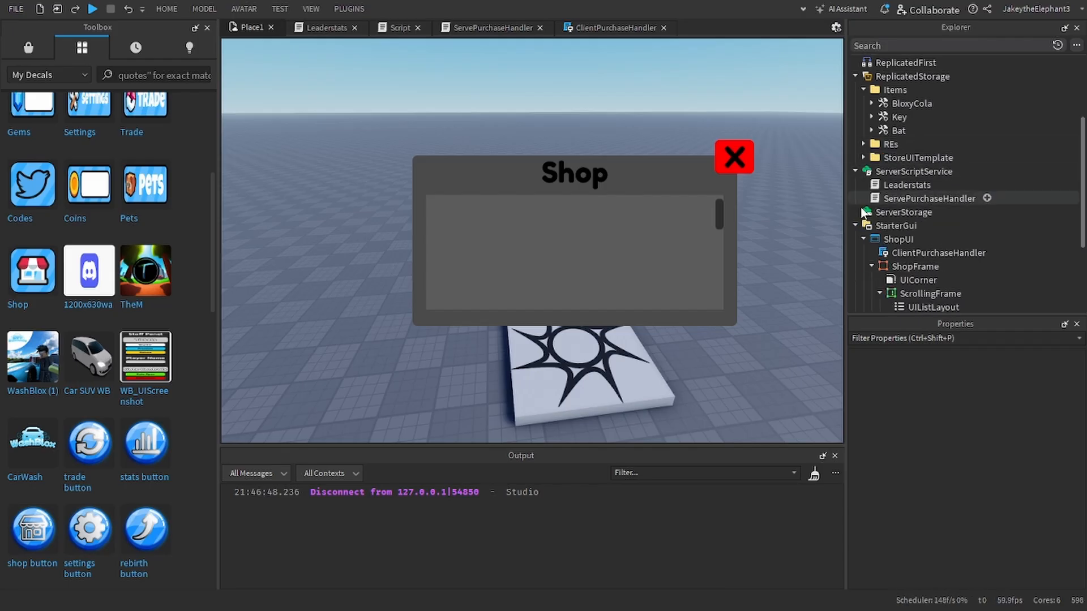
pyautogui.scroll(-2, 861, 209)
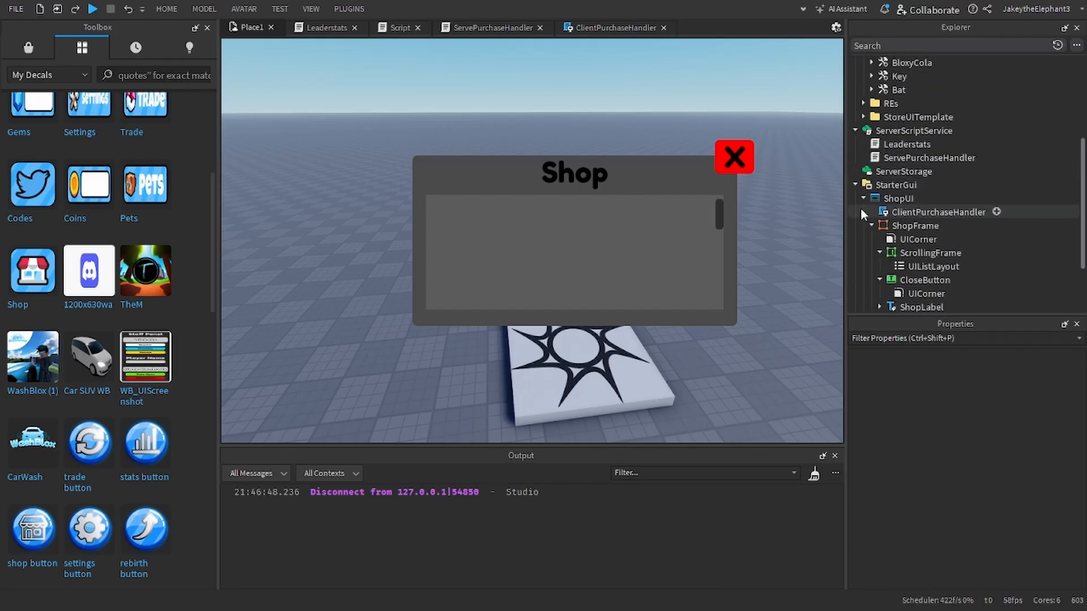
# Step: Review the open scripts, especially the ItemPurchase function in ServePurchaseHandler and how its item argument is used to find the clone
pyautogui.click(604, 29)
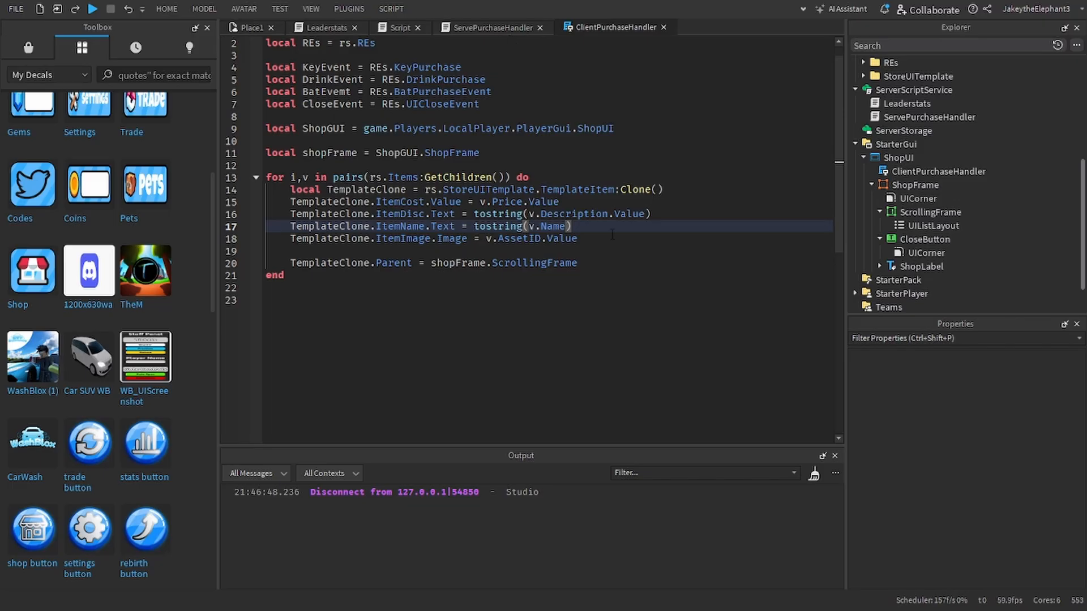
pyautogui.scroll(1, 885, 171)
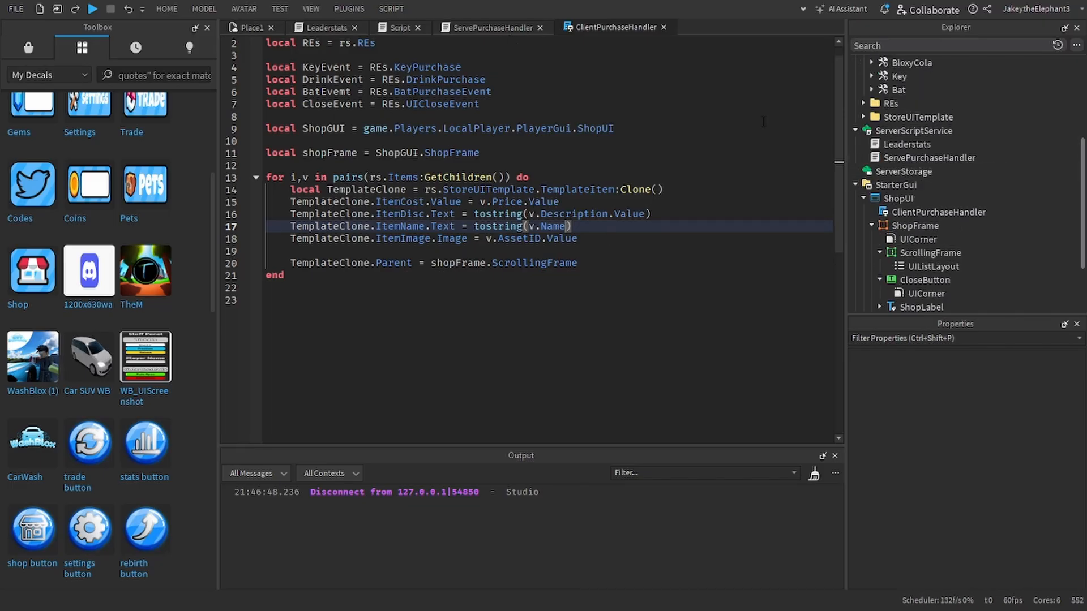
pyautogui.click(484, 28)
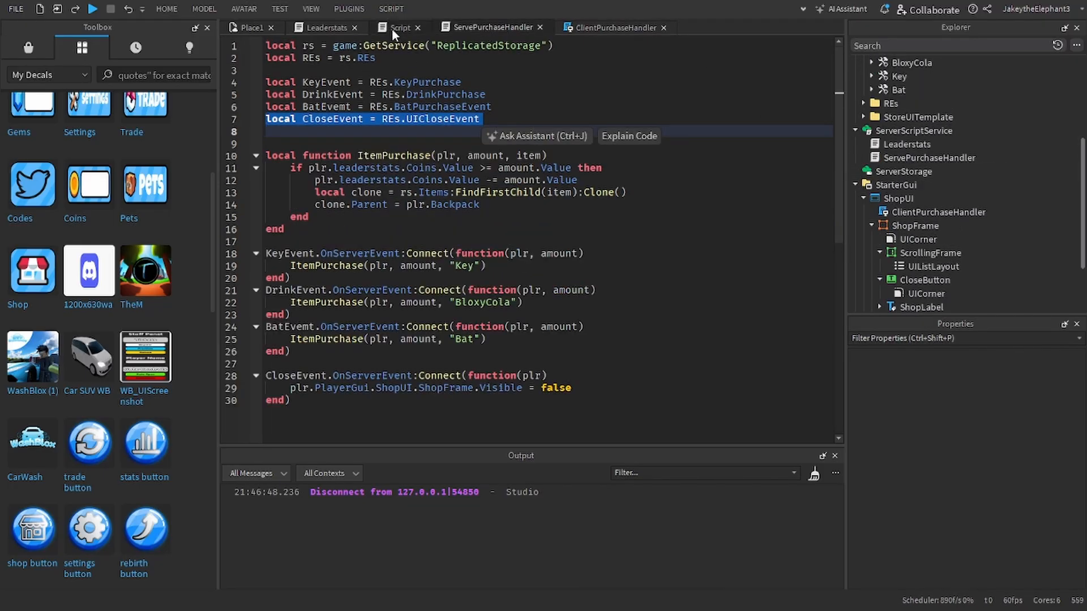
pyautogui.click(392, 30)
pyautogui.click(307, 29)
pyautogui.click(486, 28)
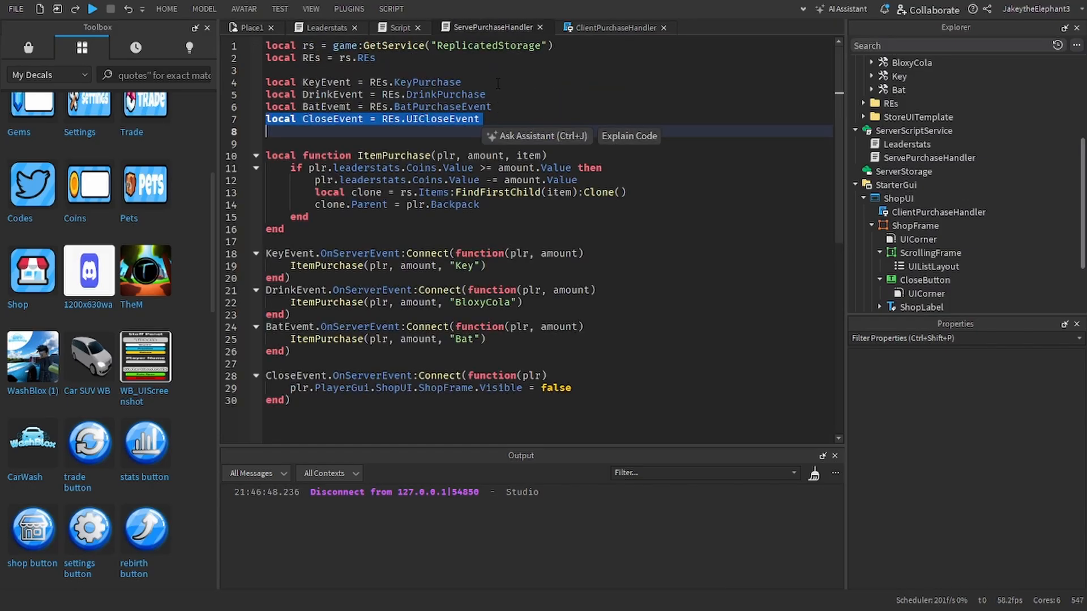
pyautogui.click(505, 253)
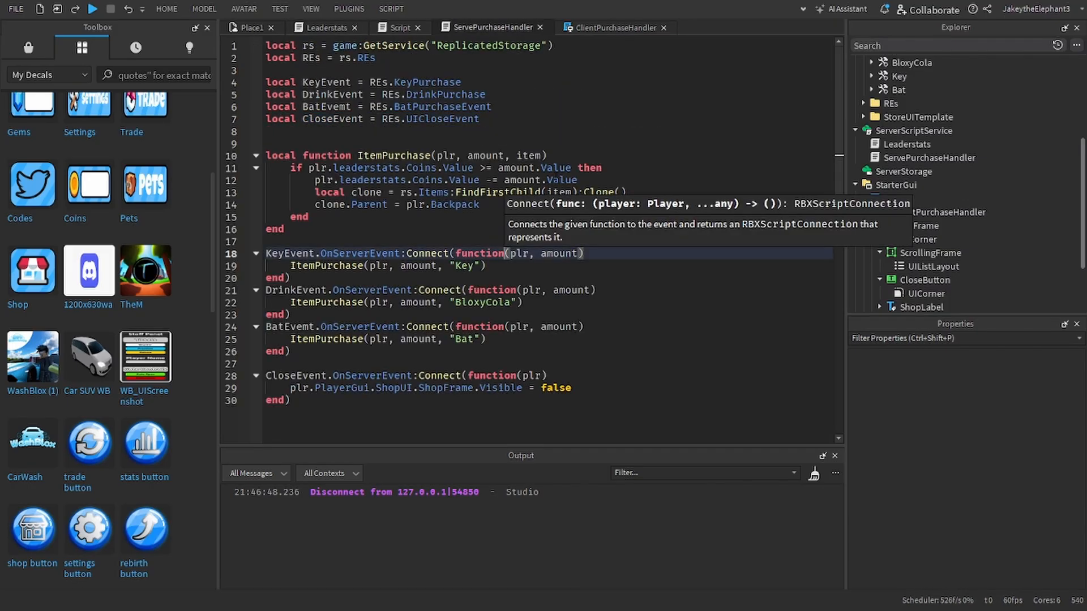
pyautogui.click(438, 216)
pyautogui.click(469, 193)
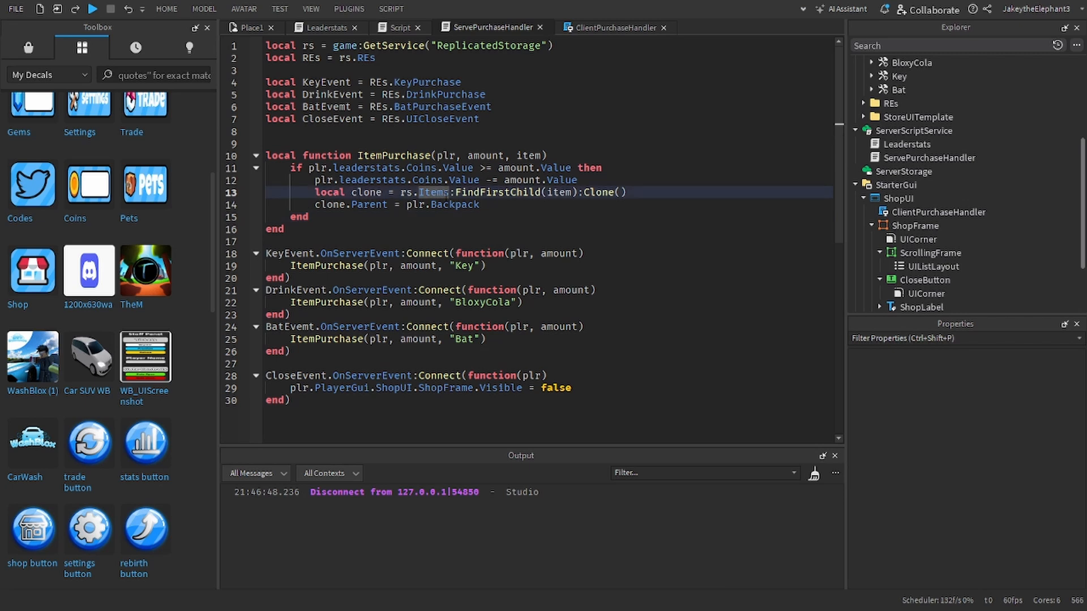
pyautogui.tripleClick(566, 194)
pyautogui.doubleClick(559, 193)
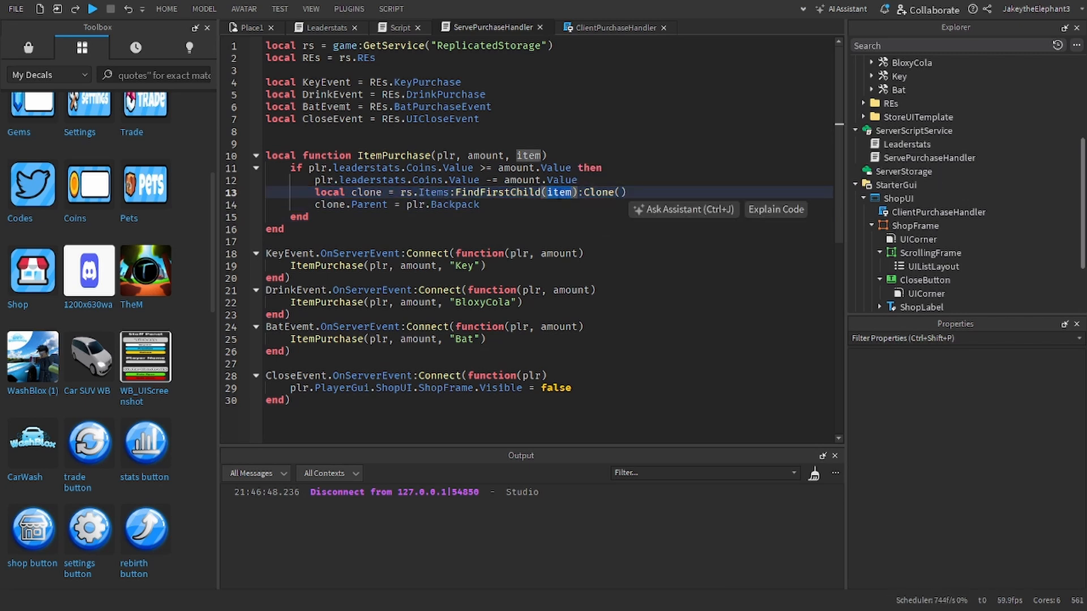
# Step: Return to ClientPurchaseHandler and add an empty line below the end of the item loop for new code
pyautogui.click(594, 27)
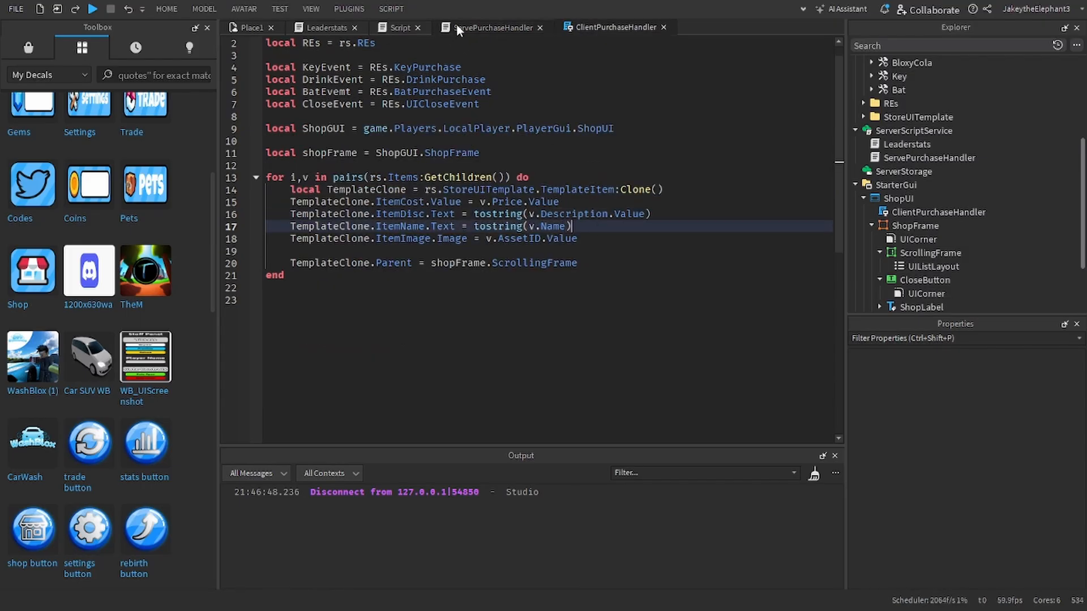
pyautogui.click(594, 262)
pyautogui.click(596, 286)
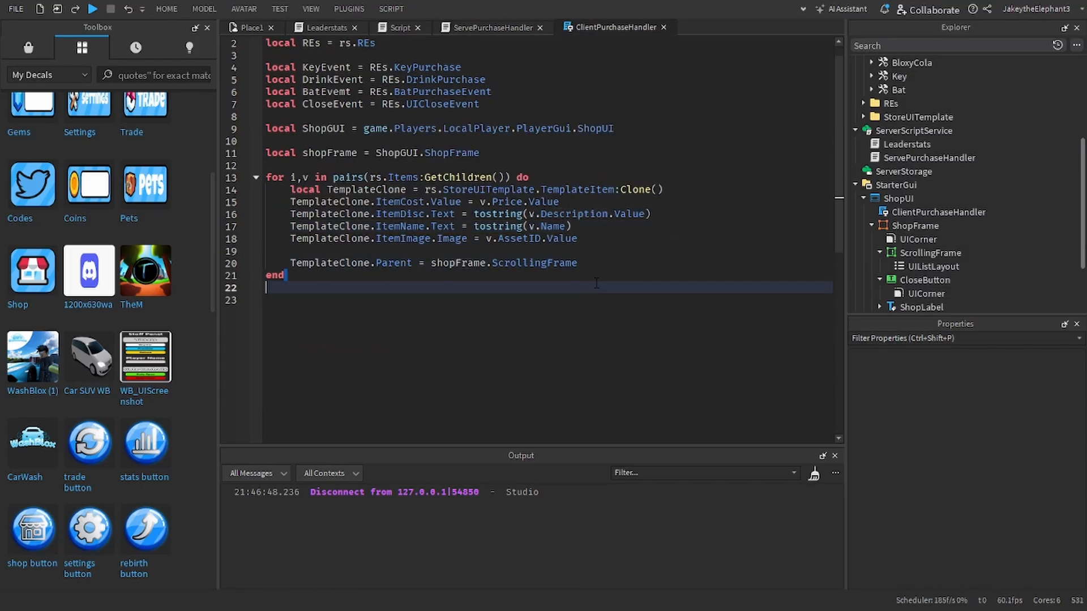
pyautogui.press('Return')
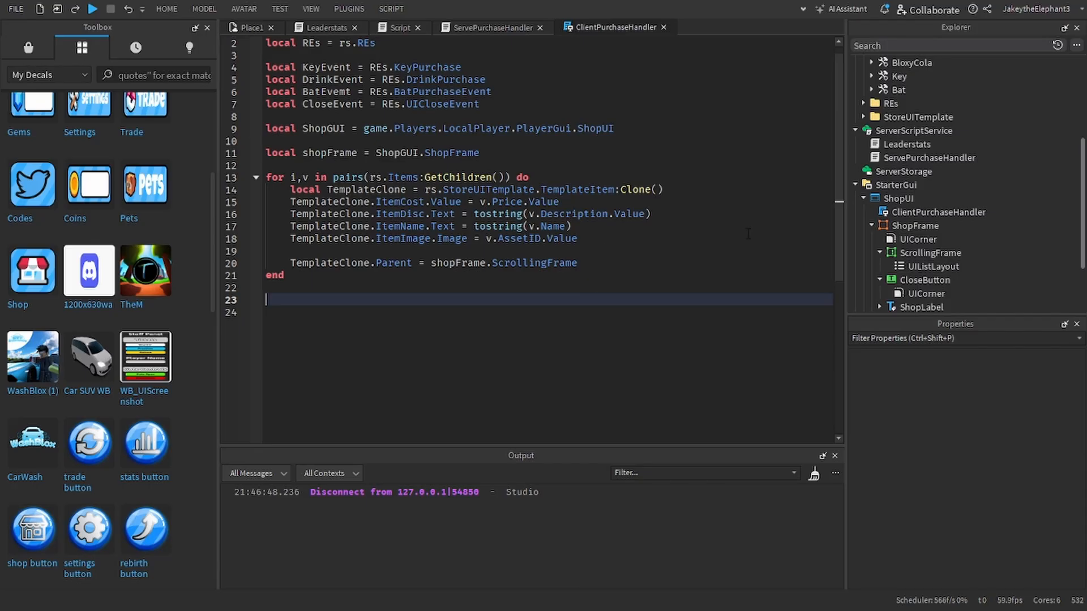
# Step: Examine the ShopUI hierarchy in StarterGui, including the ShopFrame's ScrollingFrame and CloseButton
pyautogui.scroll(-1, 906, 212)
pyautogui.click(864, 155)
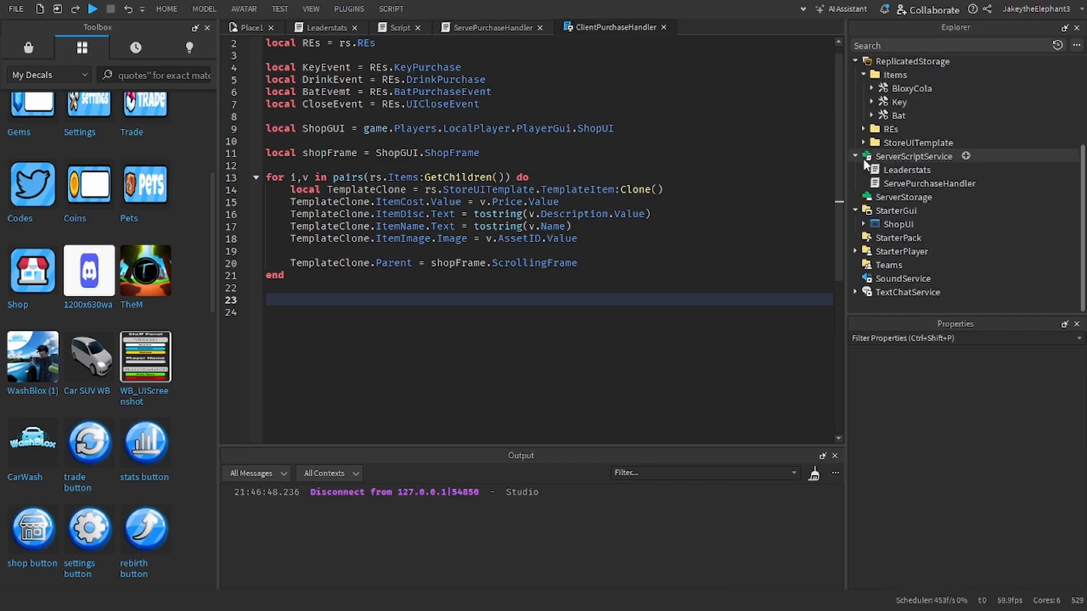
pyautogui.scroll(1, 855, 209)
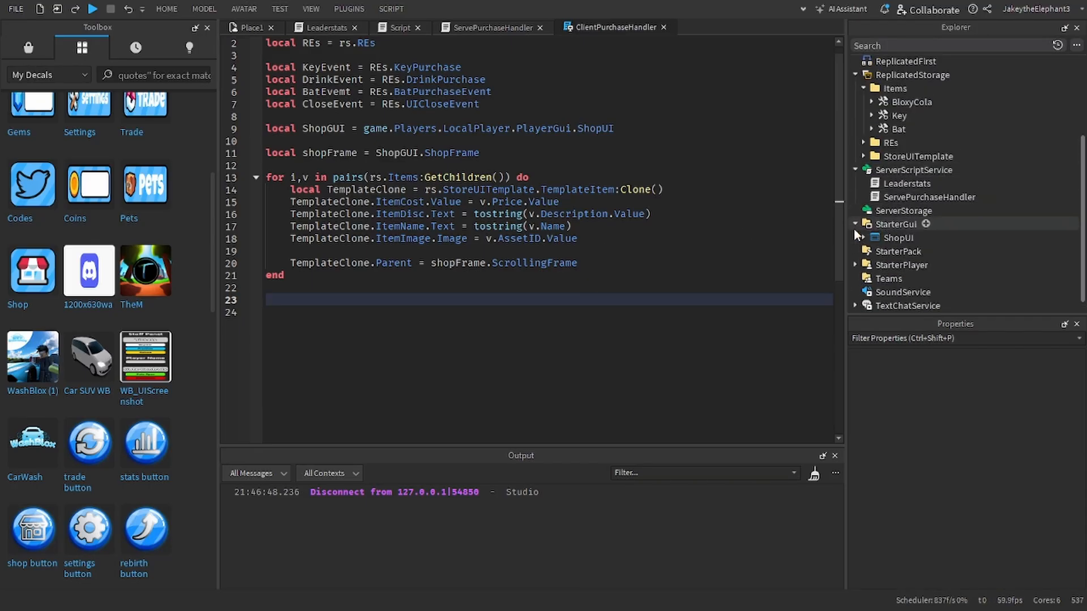
pyautogui.click(862, 237)
pyautogui.scroll(-2, 875, 229)
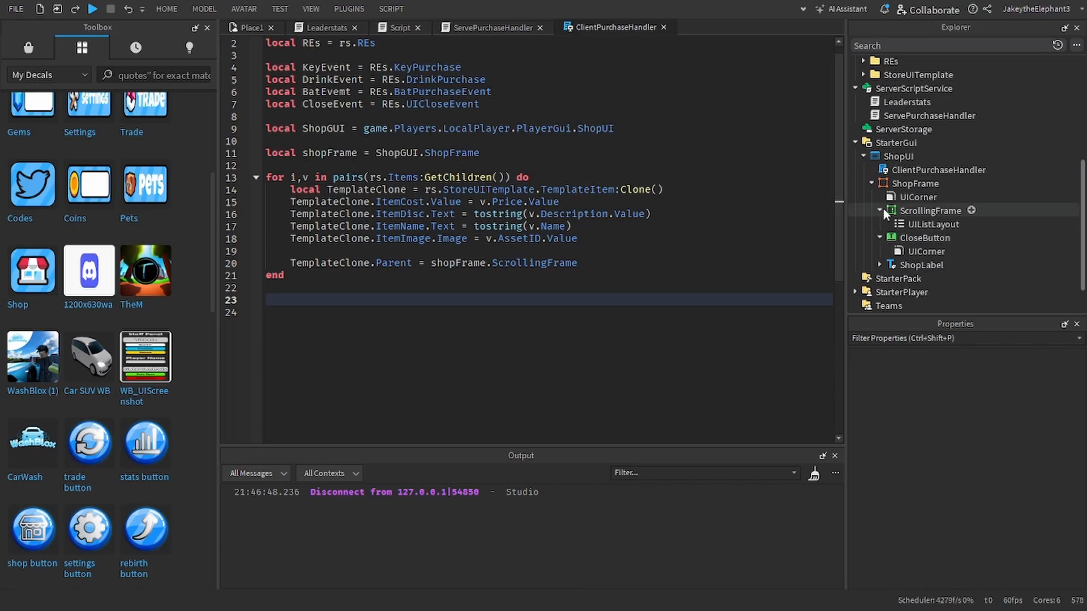
# Step: Expand the StoreUITemplate folder in ReplicatedStorage to reach the TemplateItem frame and its children
pyautogui.scroll(5, 887, 192)
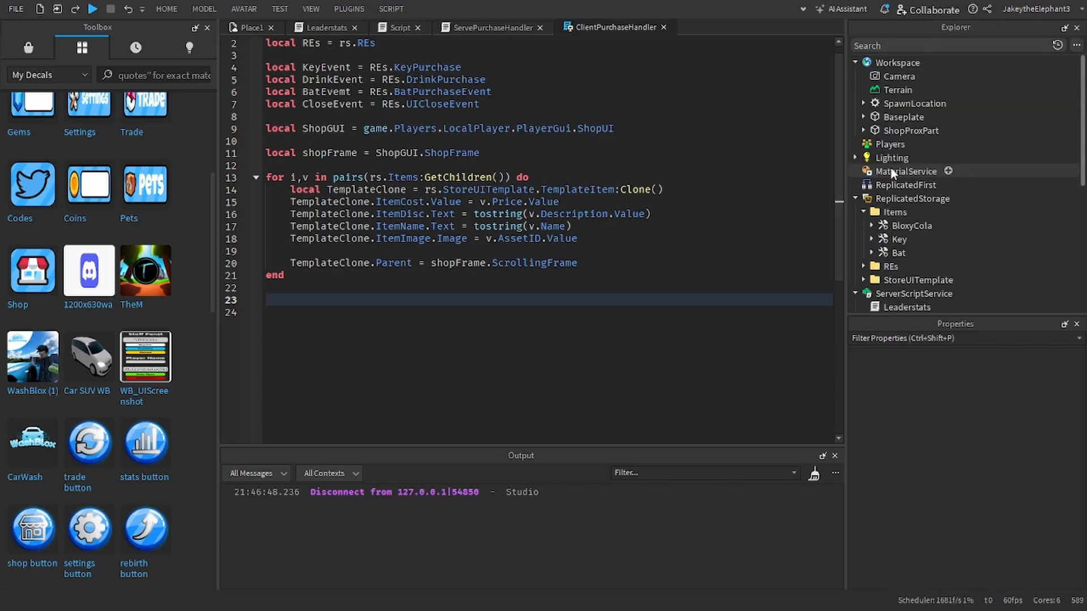
pyautogui.scroll(-1, 679, 224)
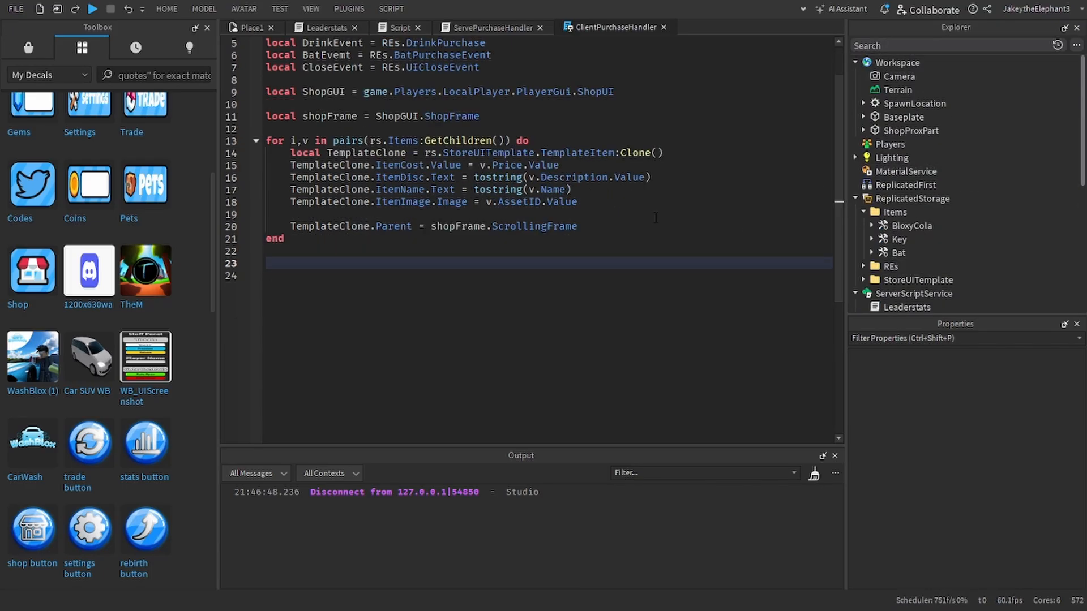
pyautogui.click(609, 225)
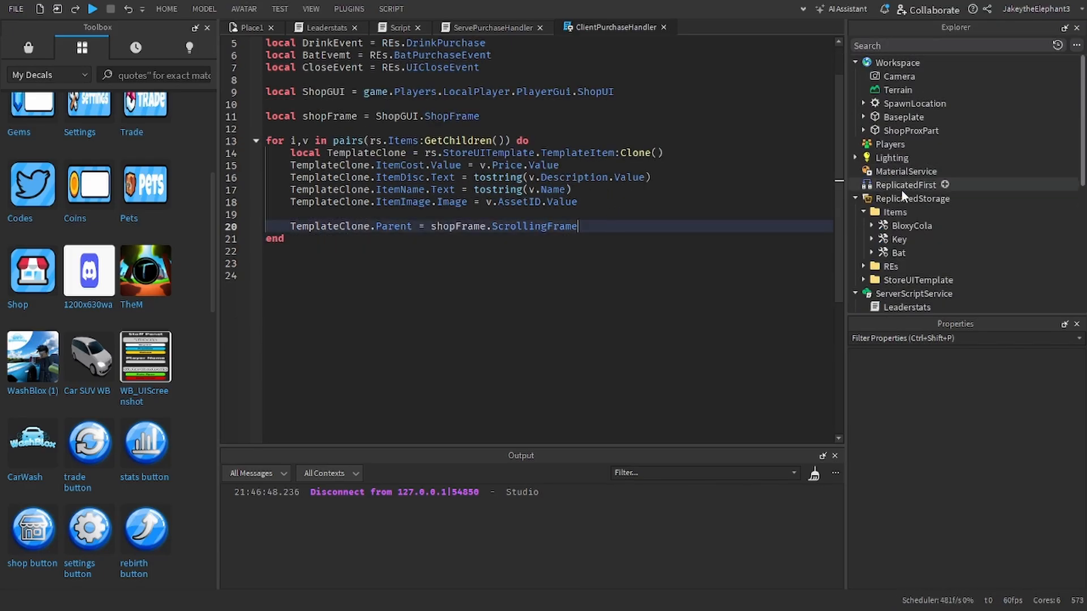
pyautogui.scroll(-2, 861, 205)
pyautogui.click(863, 198)
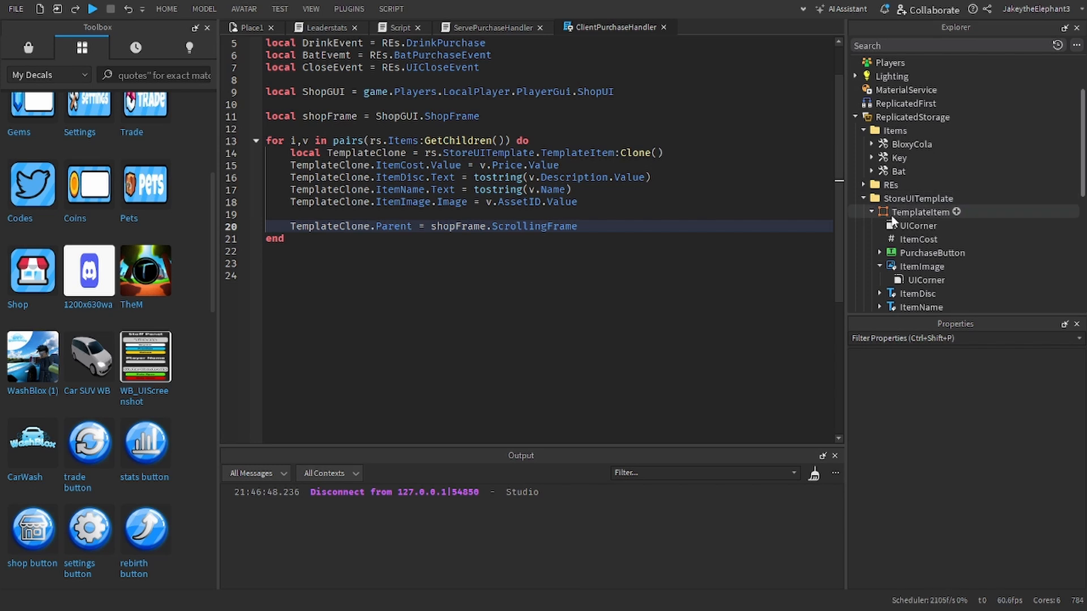
pyautogui.scroll(-1, 926, 175)
pyautogui.click(956, 172)
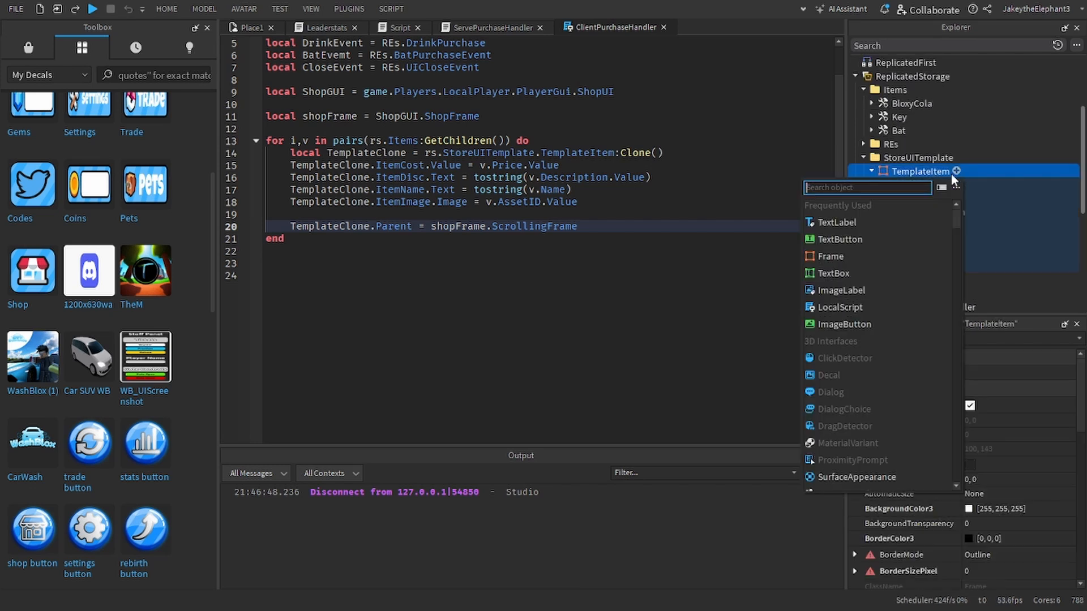
pyautogui.click(838, 235)
pyautogui.hotkey('ctrl', 'z')
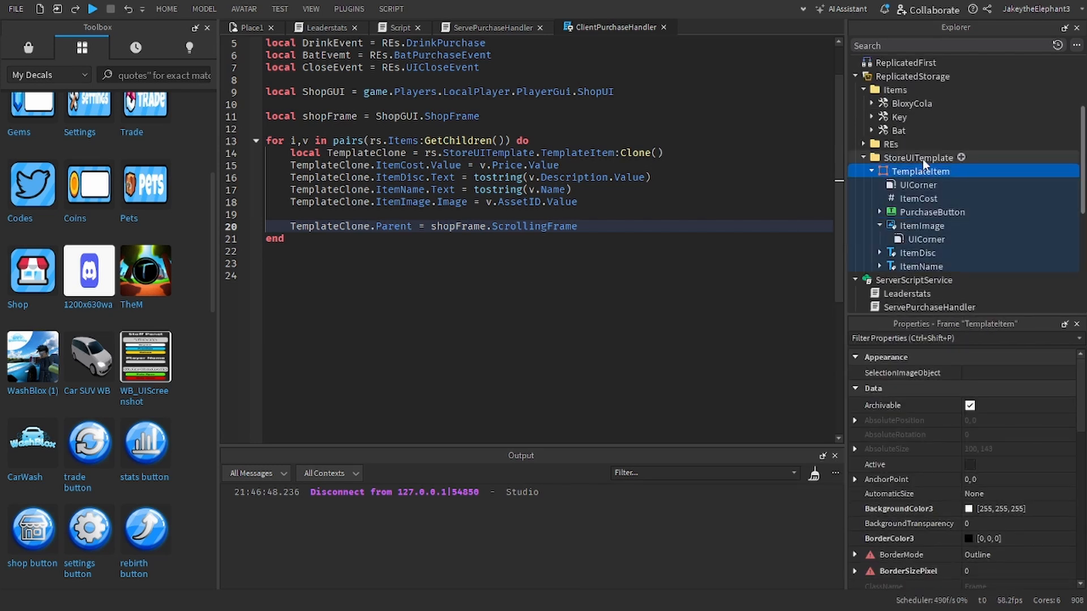
# Step: Insert a LocalScript into the TemplateItem frame
pyautogui.click(956, 171)
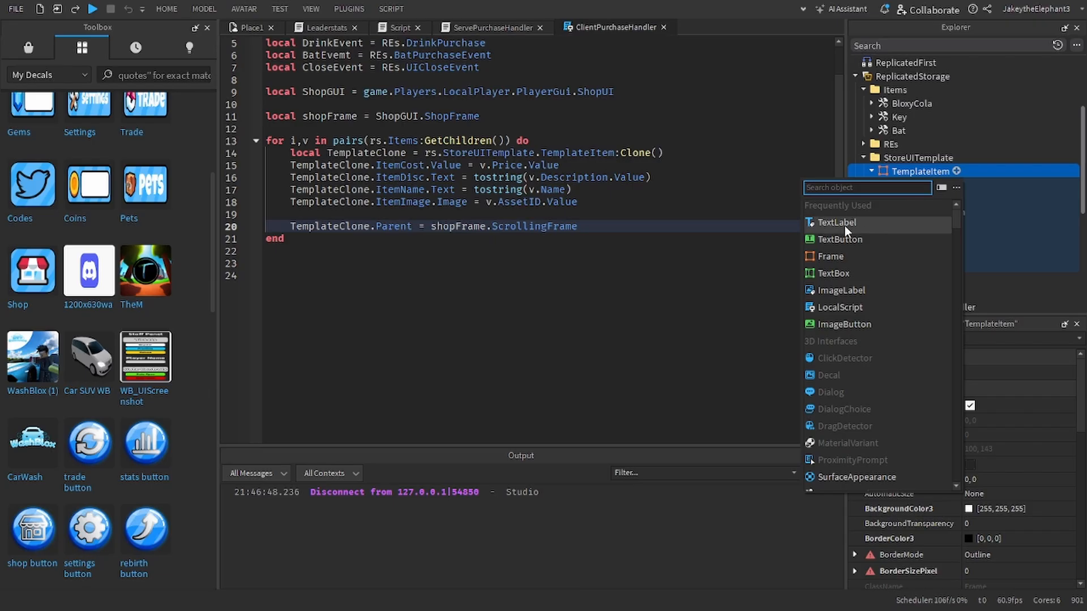
pyautogui.write('lo')
pyautogui.click(840, 206)
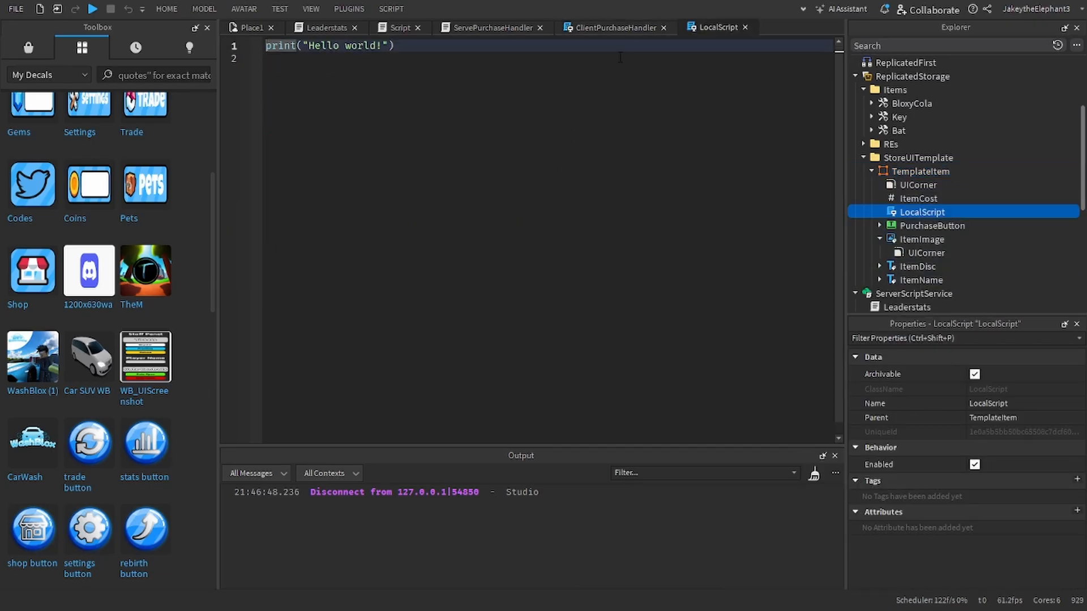
# Step: Replace the new LocalScript's default code with ClientPurchaseHandler's variable declarations, from rs down to shopFrame, and start a new line two lines below
pyautogui.click(615, 27)
pyautogui.scroll(2, 463, 151)
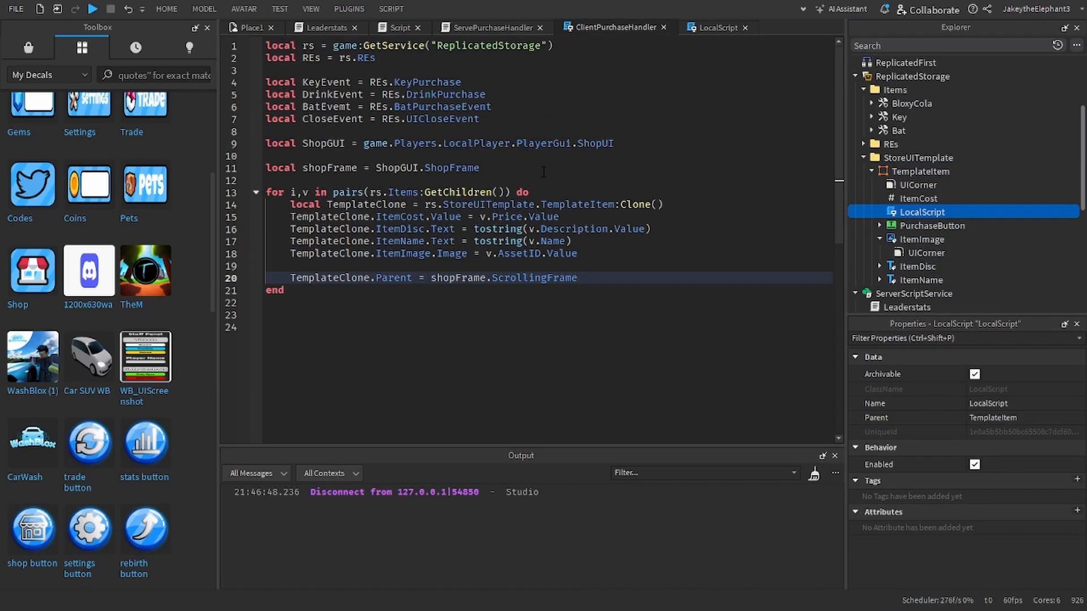
pyautogui.moveTo(543, 172); pyautogui.dragTo(266, 45)
pyautogui.hotkey('ctrl', 'c')
pyautogui.click(718, 27)
pyautogui.hotkey('ctrl', 'a')
pyautogui.hotkey('ctrl', 'v')
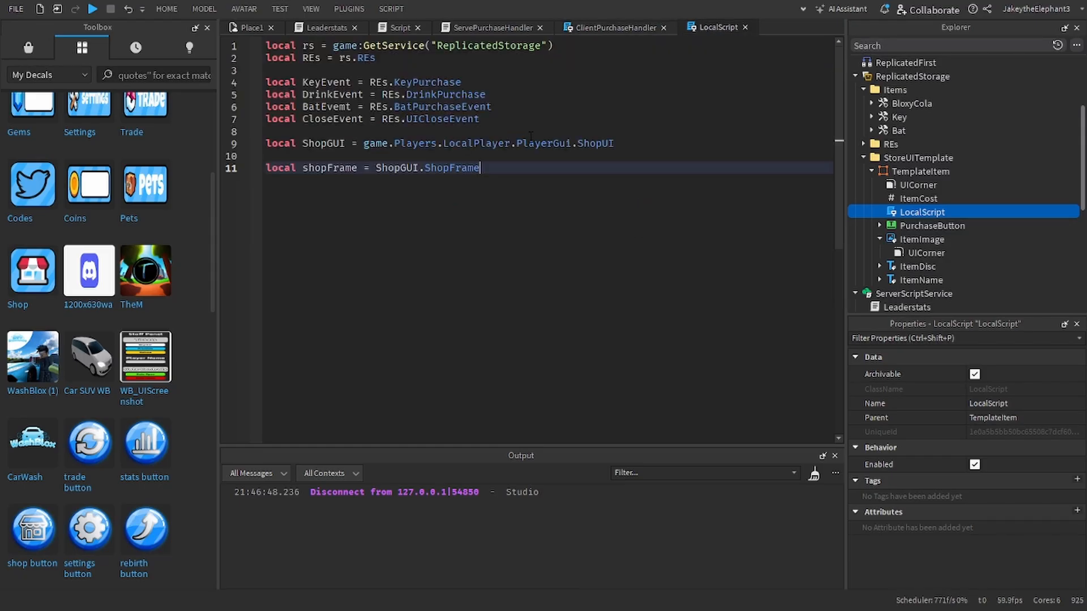
pyautogui.press('Return')
pyautogui.press('Return')
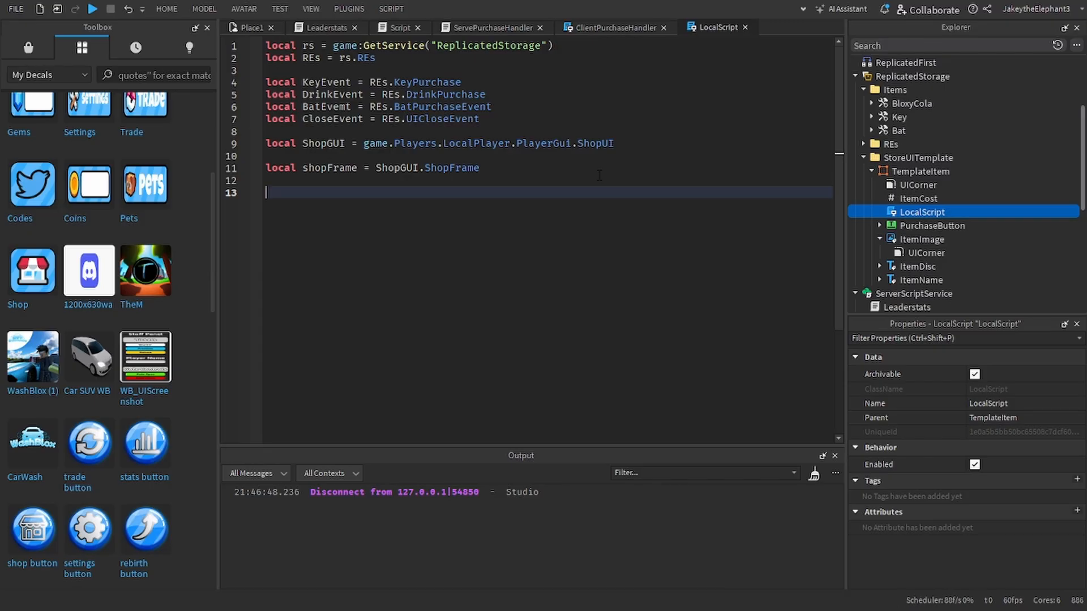
# Step: Add an empty handler below the declarations: script.Parent.PurchaseButton.Activated:Connect(function() ... end)
pyautogui.write('script/')
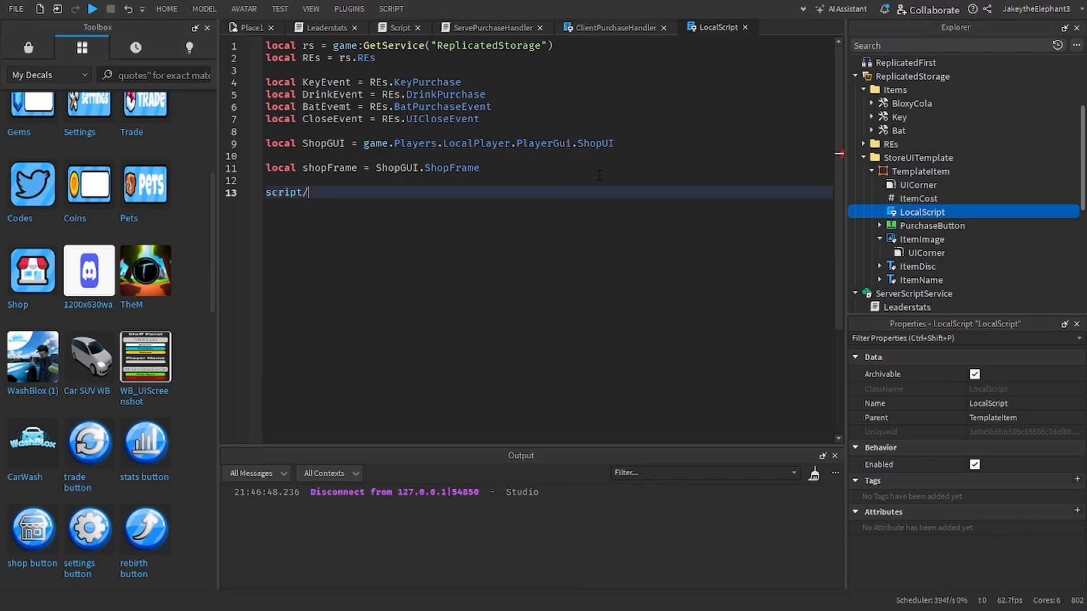
pyautogui.write('function')
pyautogui.press('BackSpace')
pyautogui.press('BackSpace')
pyautogui.press('BackSpace')
pyautogui.press('BackSpace')
pyautogui.press('BackSpace')
pyautogui.press('BackSpace')
pyautogui.press('BackSpace')
pyautogui.press('BackSpace')
pyautogui.write('.Parent.Parent')
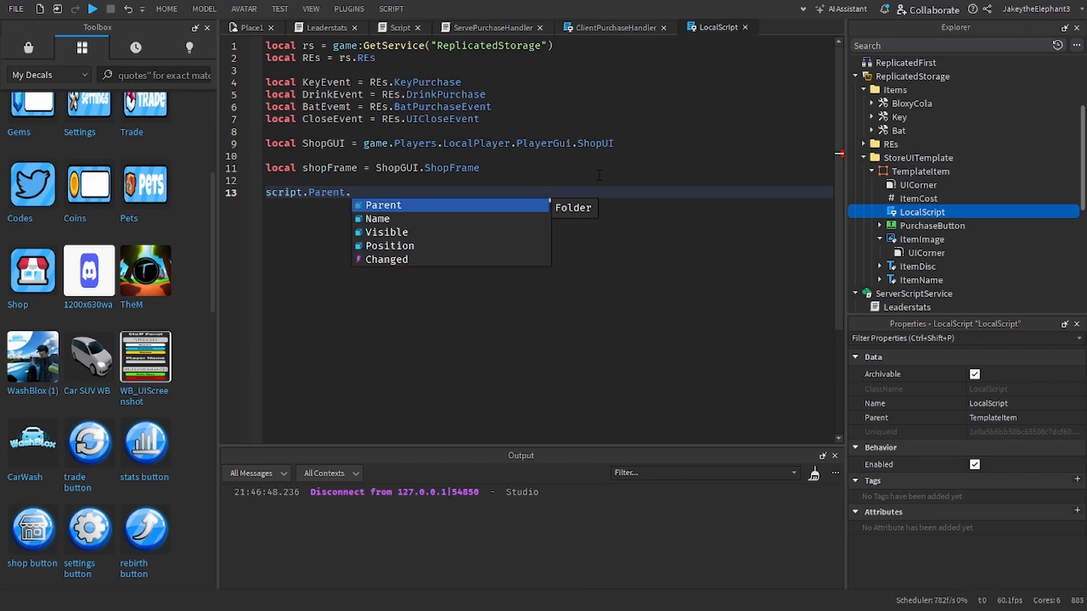
pyautogui.hotkey('ctrl', 'BackSpace')
pyautogui.write('pt.Parent.PurchaseButton')
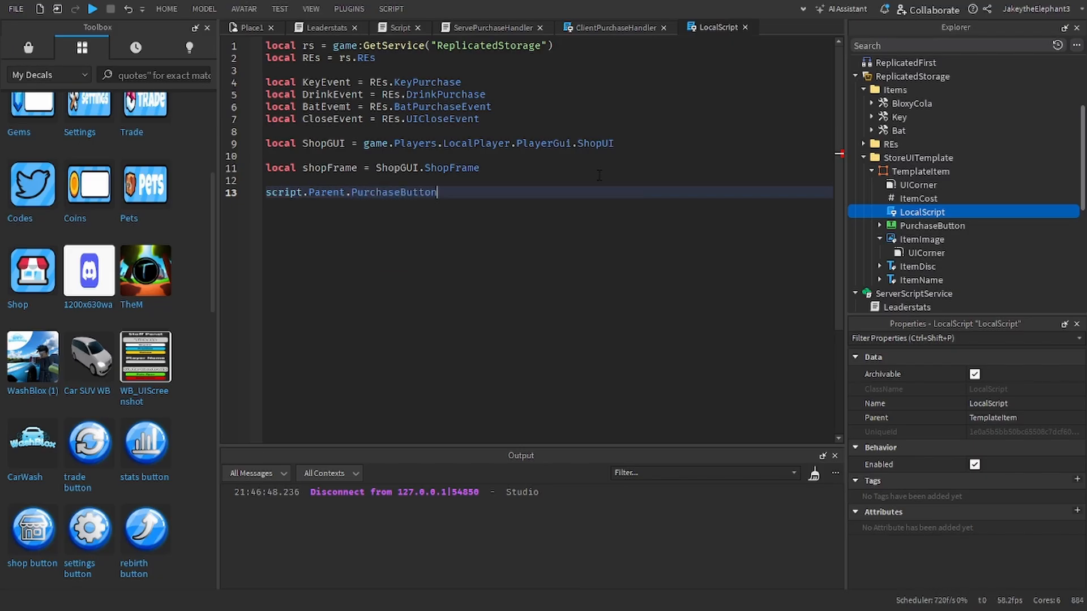
pyautogui.write('.')
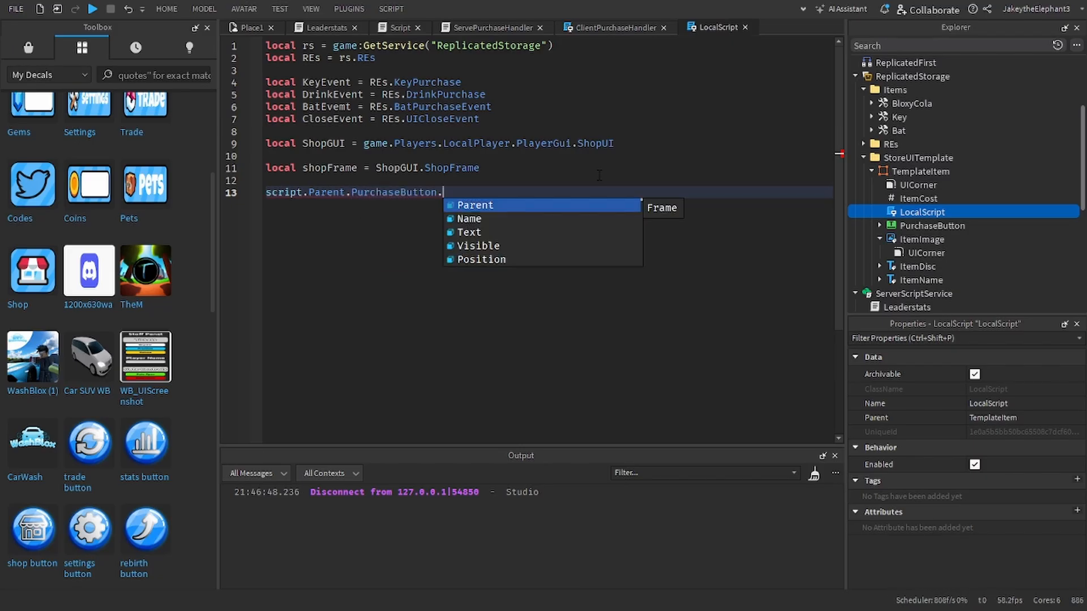
pyautogui.write('Activated:c')
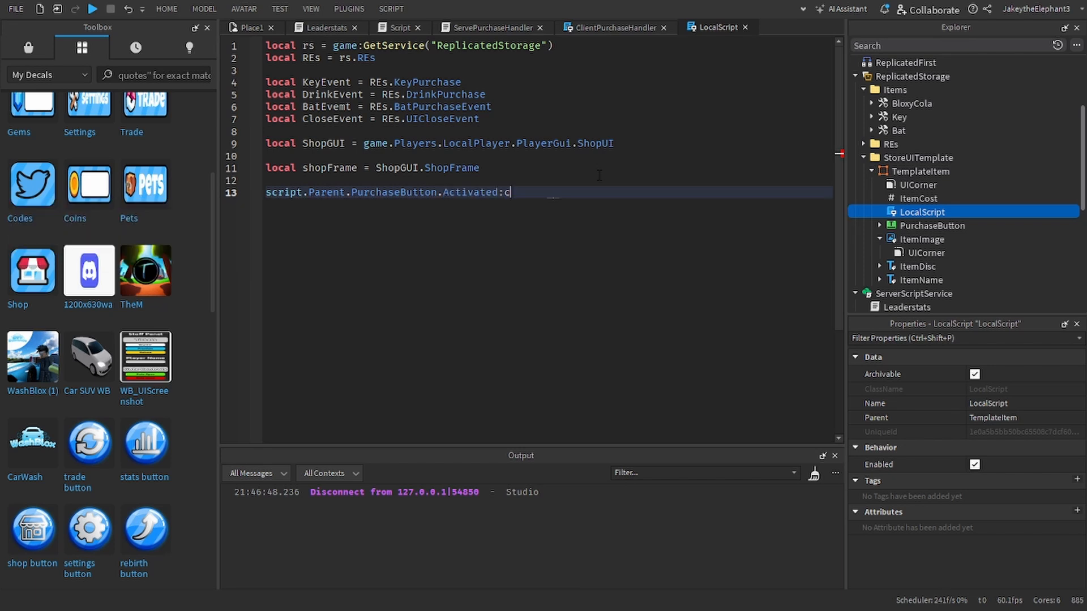
pyautogui.press('Tab')
pyautogui.write('()')
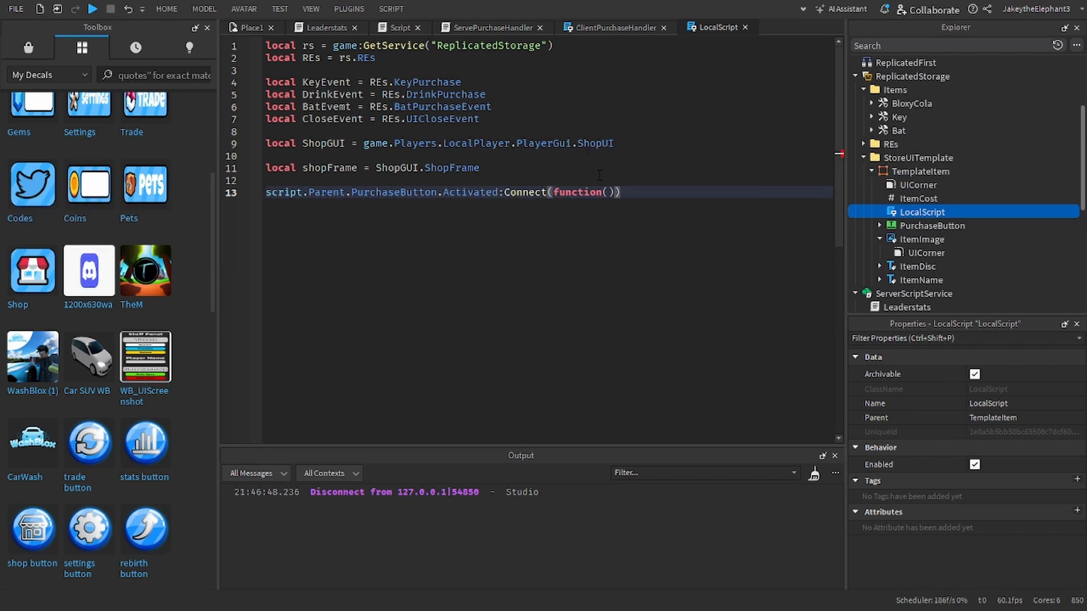
pyautogui.press('Return')
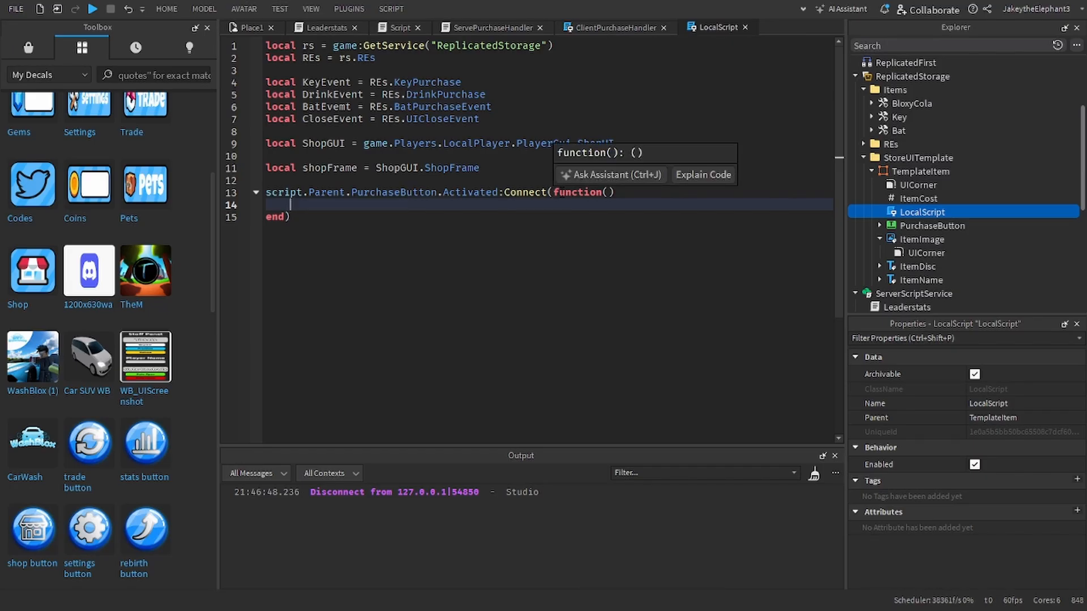
pyautogui.write('if')
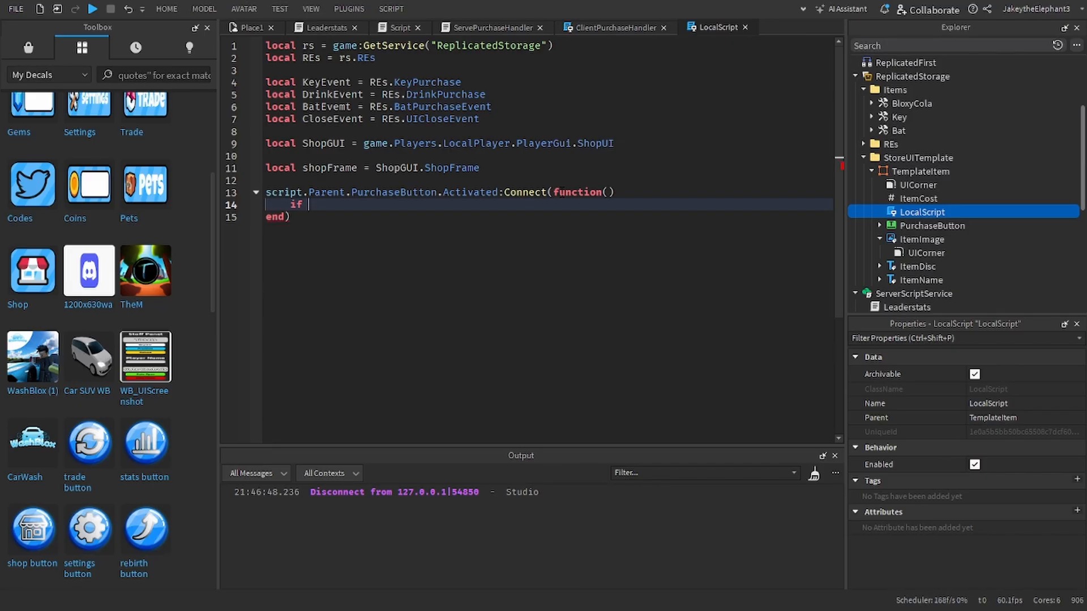
pyautogui.write(' script.Parent.n')
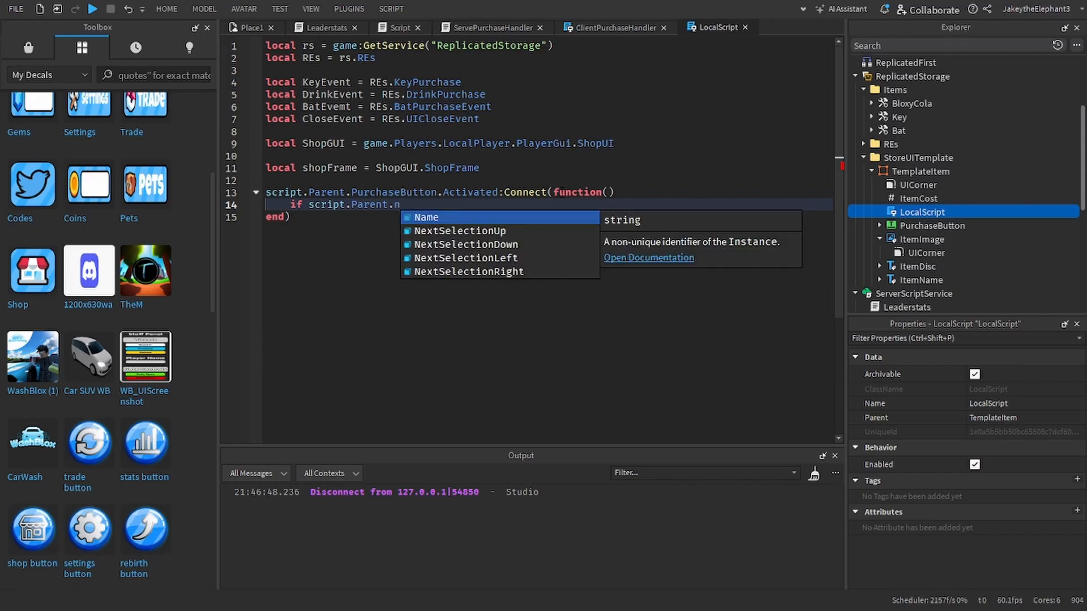
pyautogui.press('BackSpace')
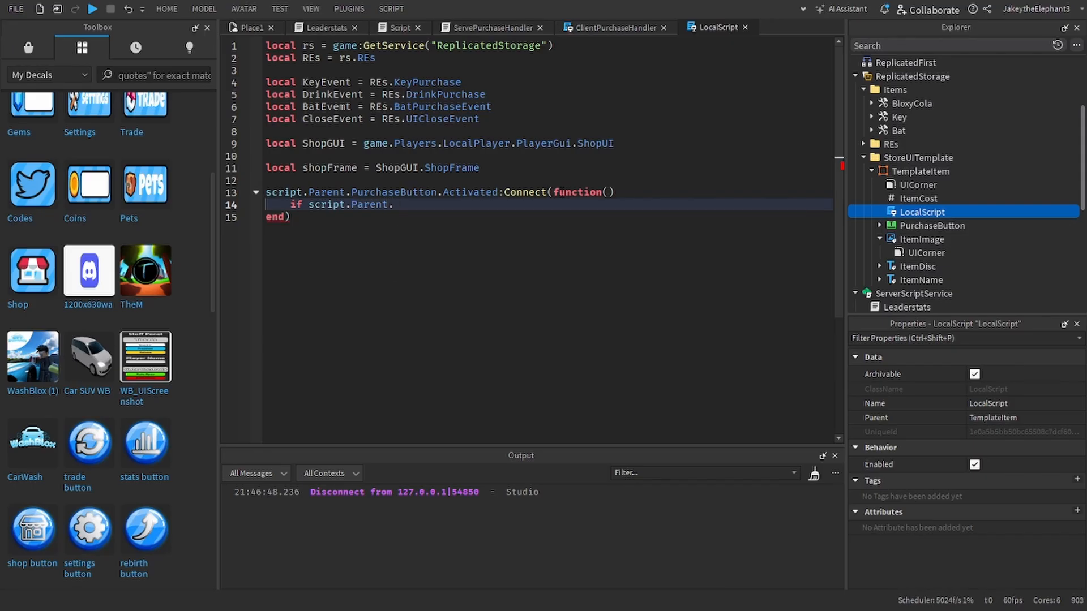
pyautogui.press('BackSpace')
pyautogui.press('BackSpace')
pyautogui.press('BackSpace')
pyautogui.press('BackSpace')
pyautogui.press('BackSpace')
pyautogui.press('BackSpace')
pyautogui.press('BackSpace')
pyautogui.press('BackSpace')
pyautogui.press('BackSpace')
pyautogui.press('BackSpace')
pyautogui.press('BackSpace')
pyautogui.press('BackSpace')
pyautogui.press('BackSpace')
pyautogui.press('BackSpace')
pyautogui.click(923, 199)
pyautogui.hotkey('ctrl', 'd')
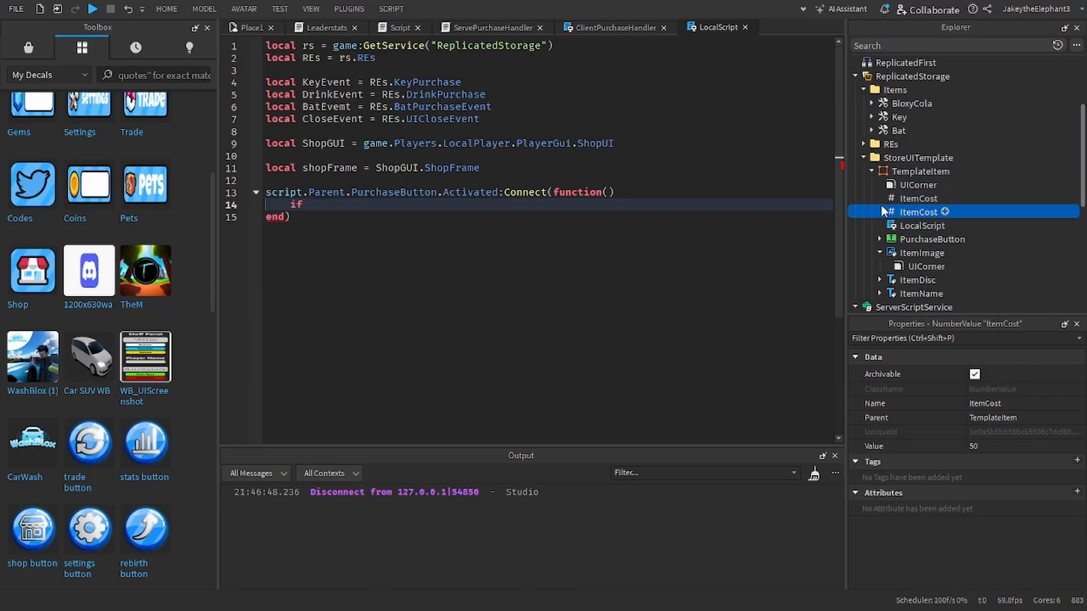
pyautogui.press('Delete')
pyautogui.doubleClick(393, 192)
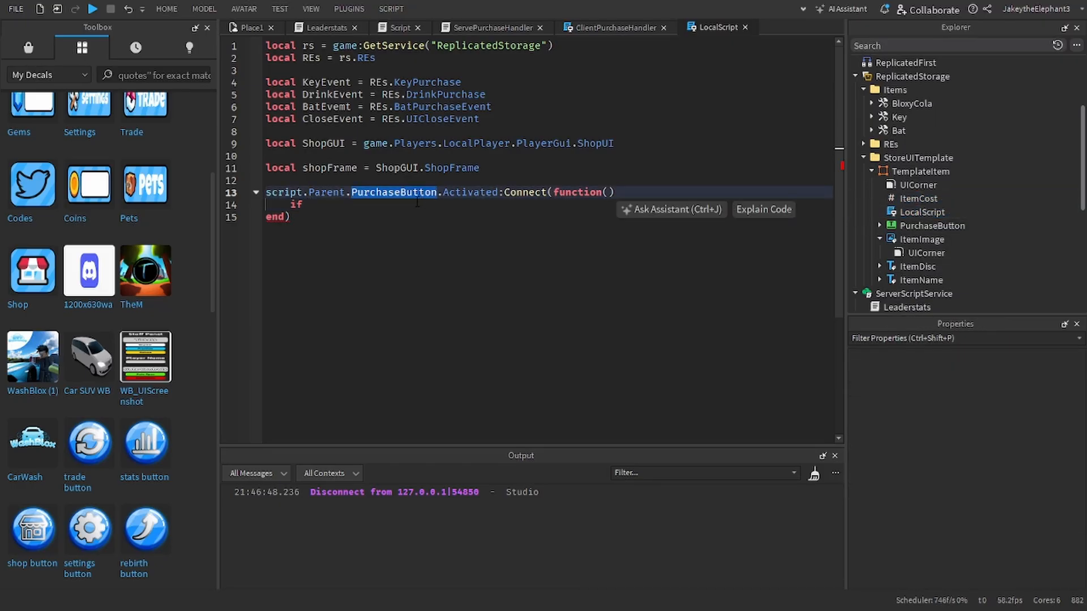
pyautogui.tripleClick(418, 203)
pyautogui.press('BackSpace')
pyautogui.press('Return')
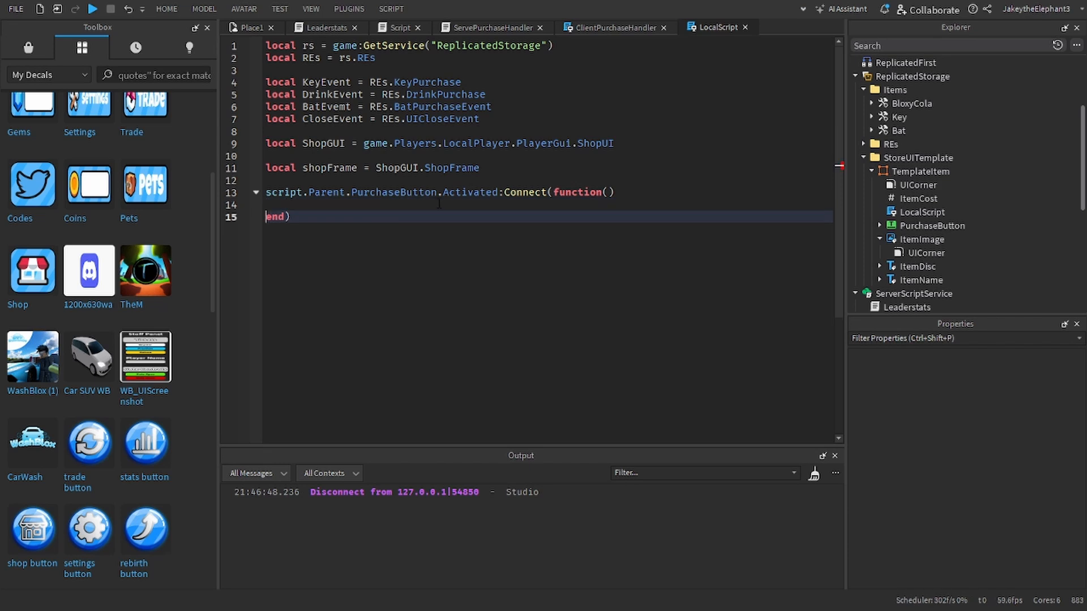
pyautogui.click(438, 203)
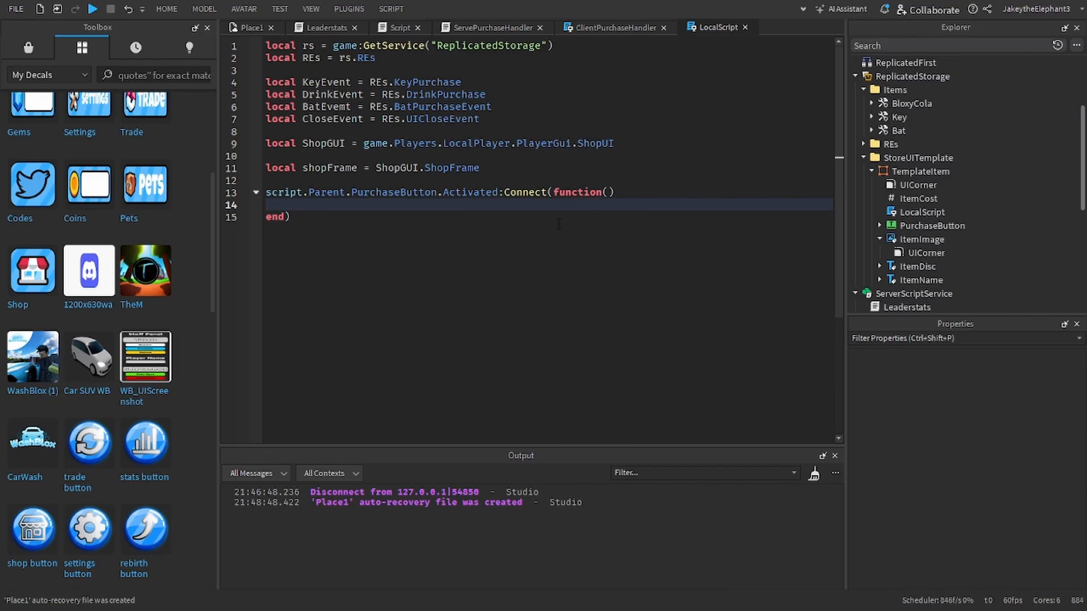
# Step: Delete the DrinkEvent and BatEvemt declarations from the TemplateItem's LocalScript
pyautogui.moveTo(266, 82); pyautogui.dragTo(480, 119)
pyautogui.click(508, 106)
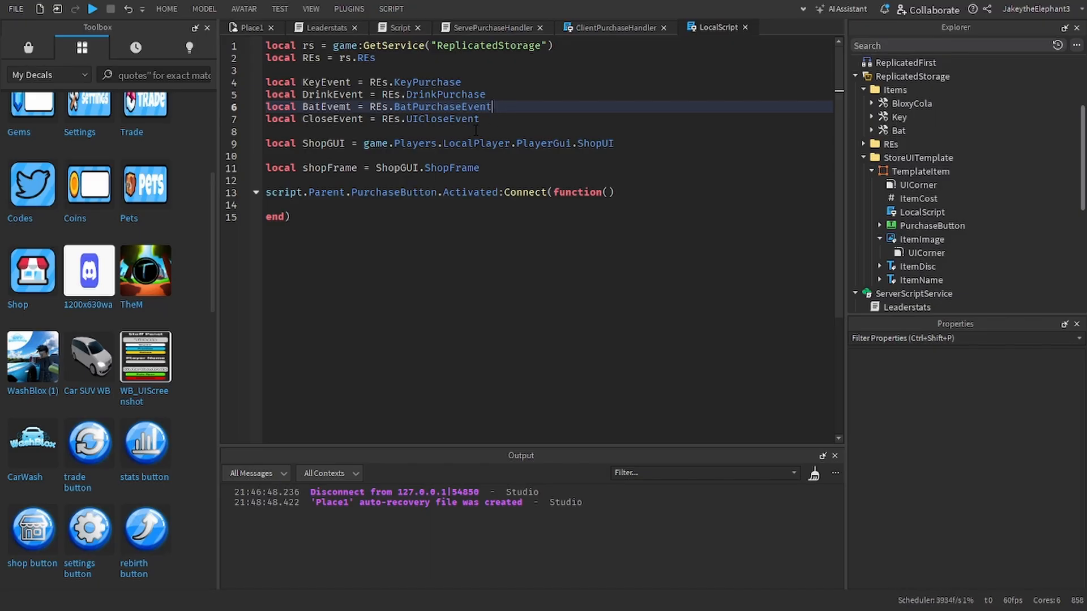
pyautogui.moveTo(492, 106); pyautogui.dragTo(267, 95)
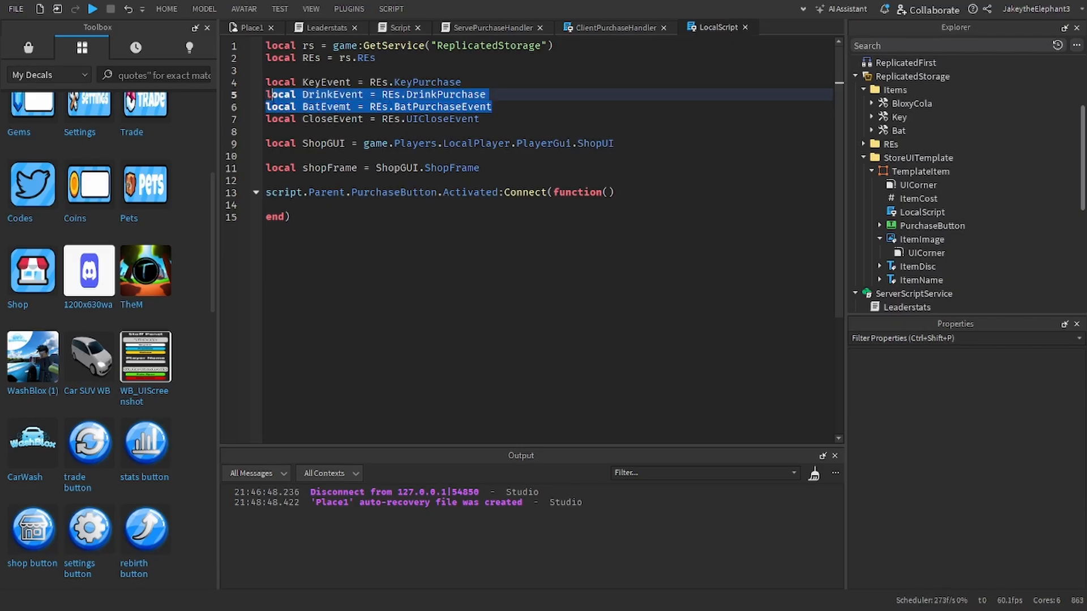
pyautogui.scroll(3, 929, 102)
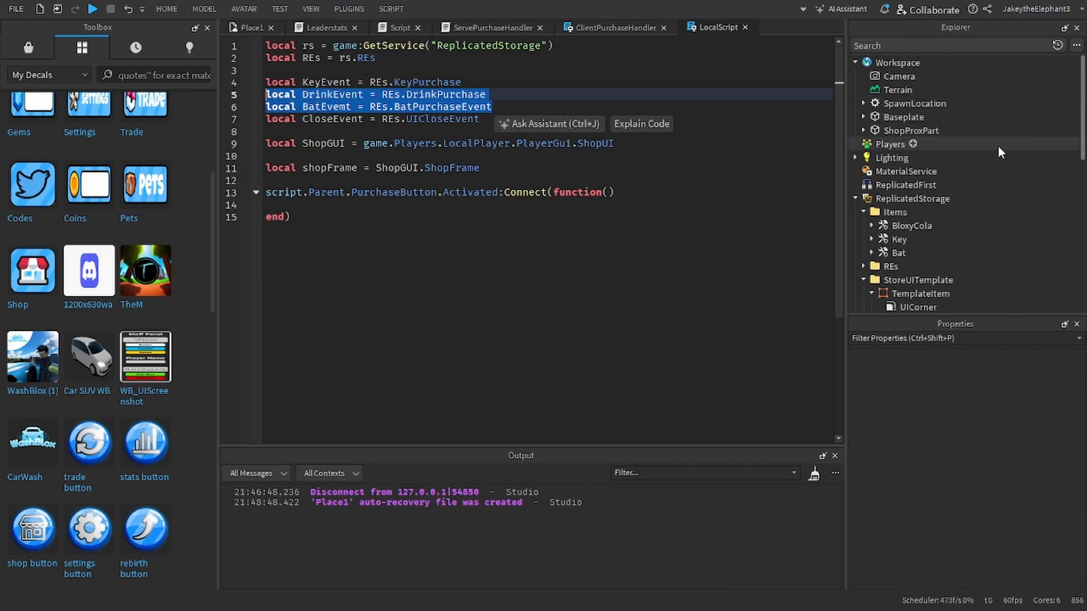
pyautogui.scroll(-1, 974, 156)
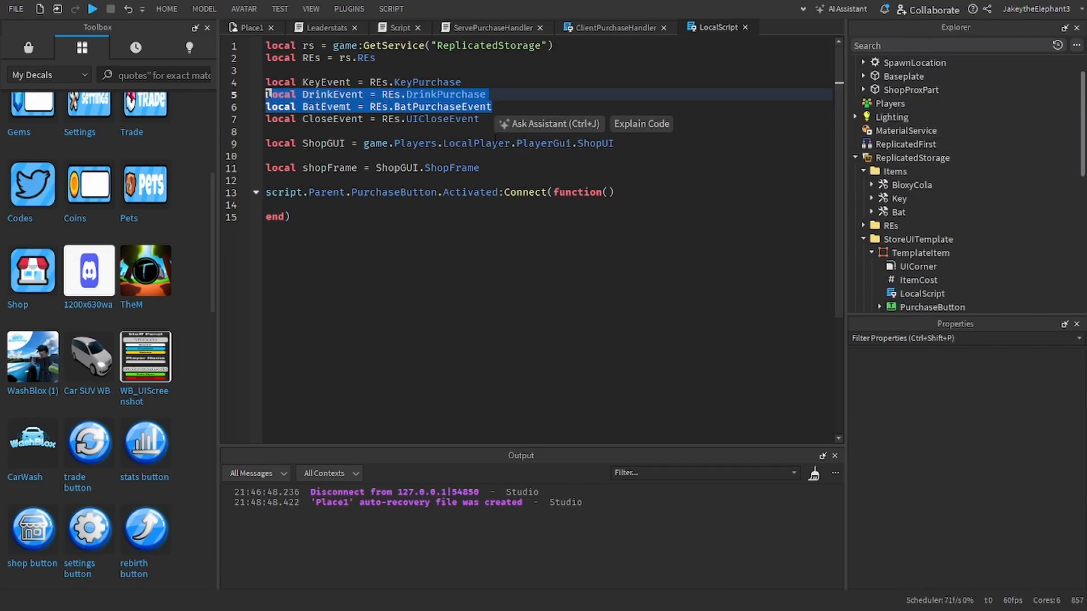
pyautogui.click(516, 123)
pyautogui.click(513, 102)
pyautogui.moveTo(513, 102); pyautogui.dragTo(266, 94)
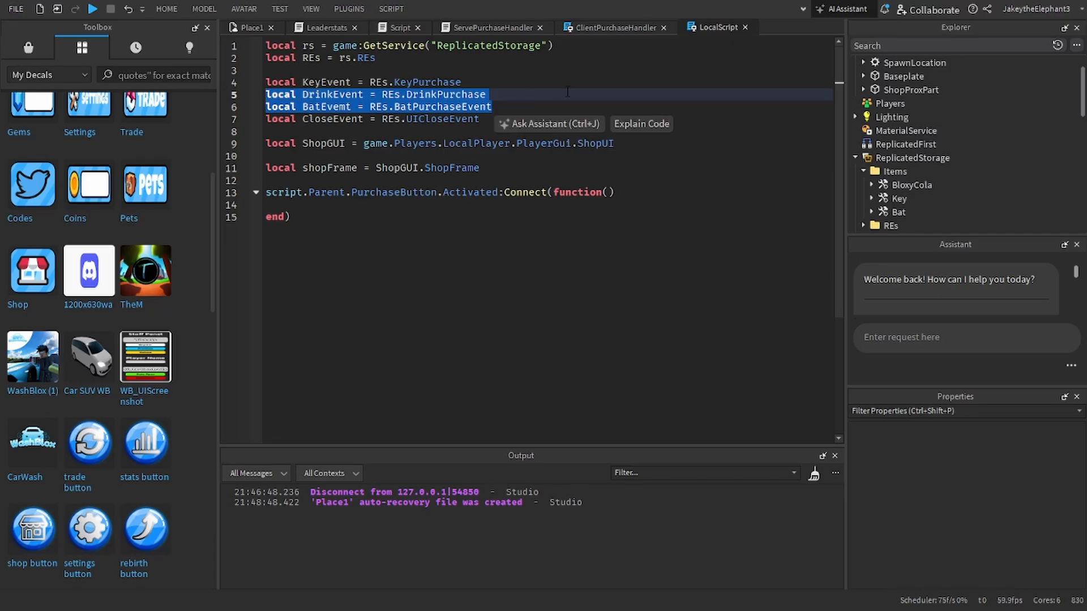
pyautogui.press('BackSpace')
# Step: Duplicate the BatPurchaseEvent remote event in the REs folder and rename the copy ItemPurchaseEvent
pyautogui.click(605, 27)
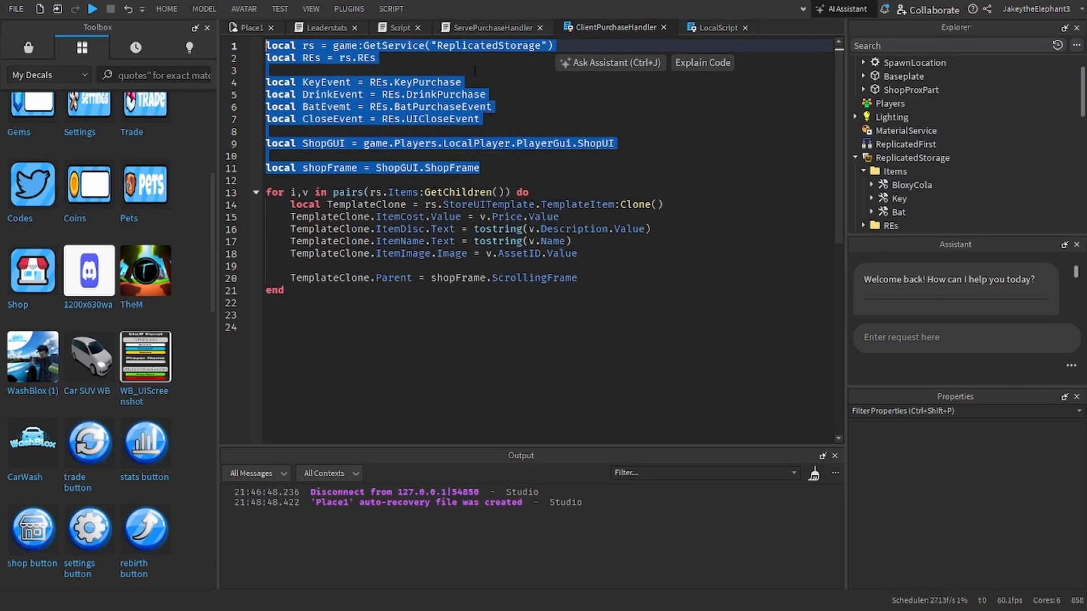
pyautogui.click(481, 28)
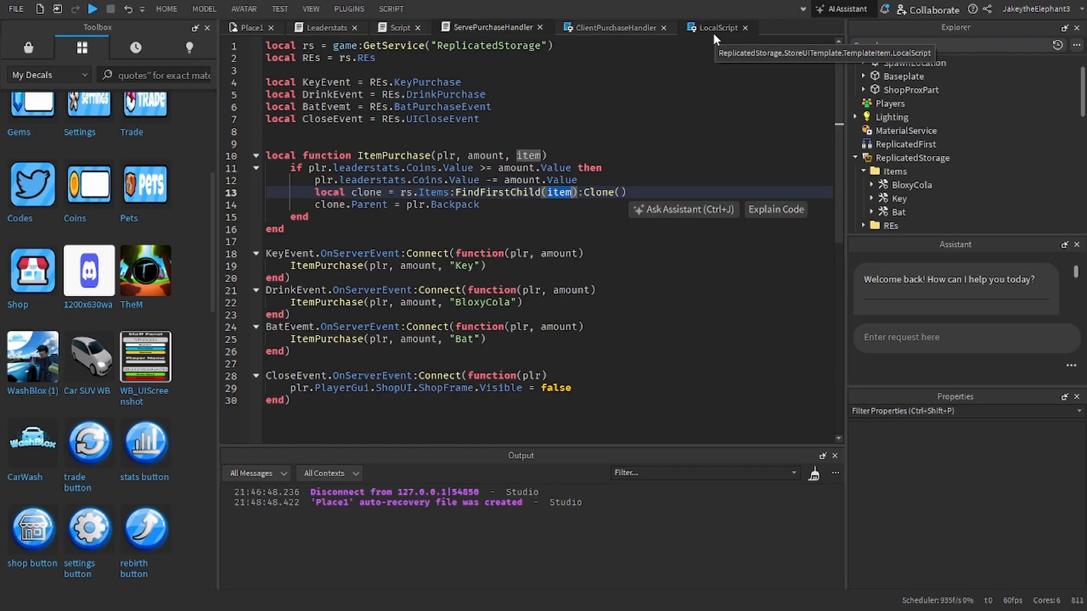
pyautogui.scroll(-3, 864, 147)
pyautogui.click(864, 143)
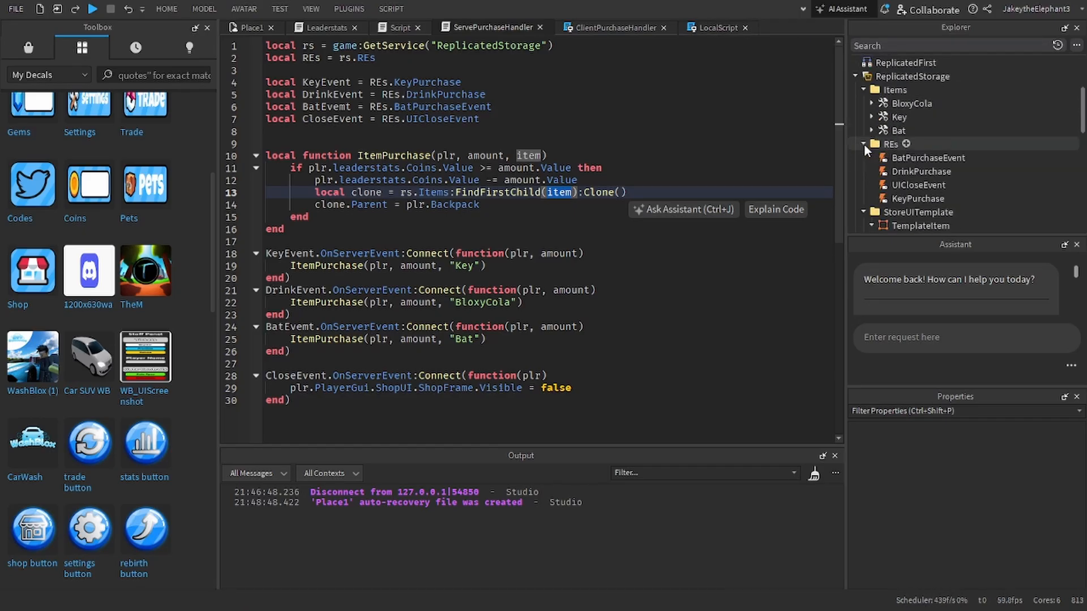
pyautogui.click(888, 161)
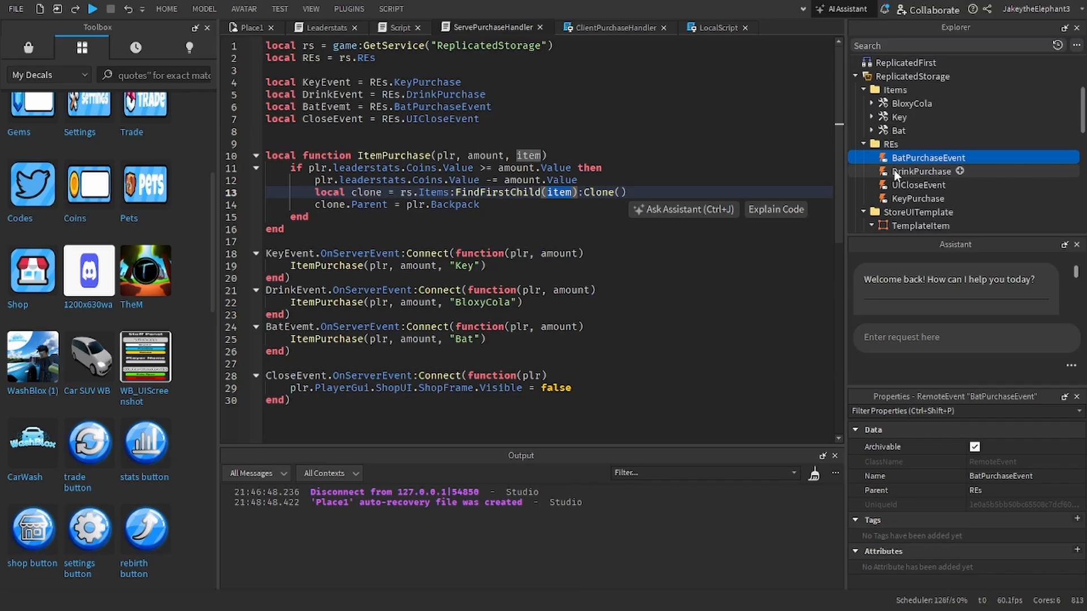
pyautogui.click(895, 182)
pyautogui.click(895, 160)
pyautogui.hotkey('ctrl', 'd')
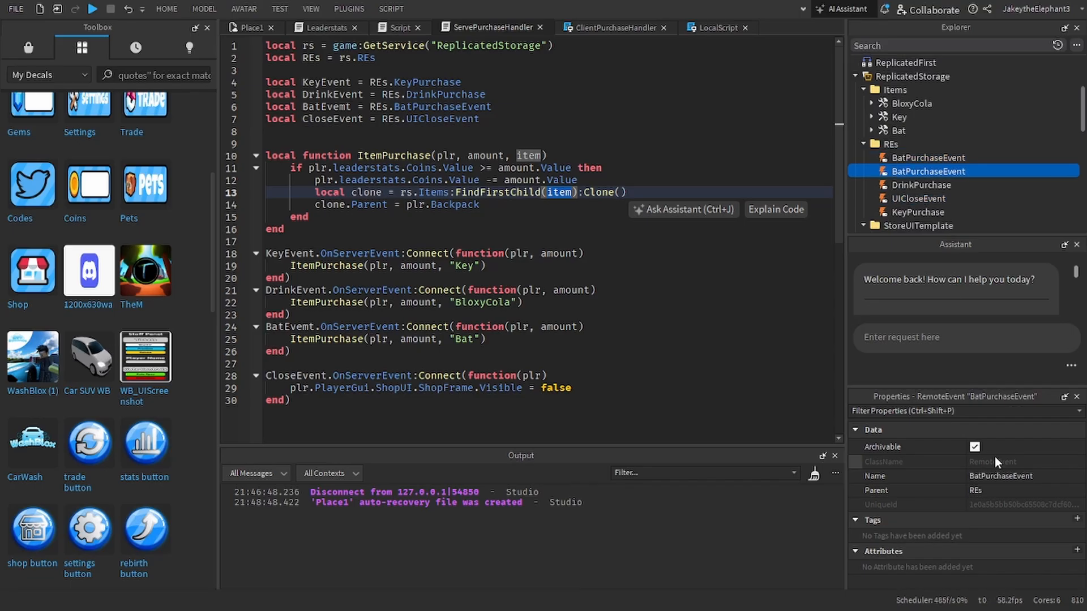
pyautogui.click(999, 476)
pyautogui.write('ItemPu')
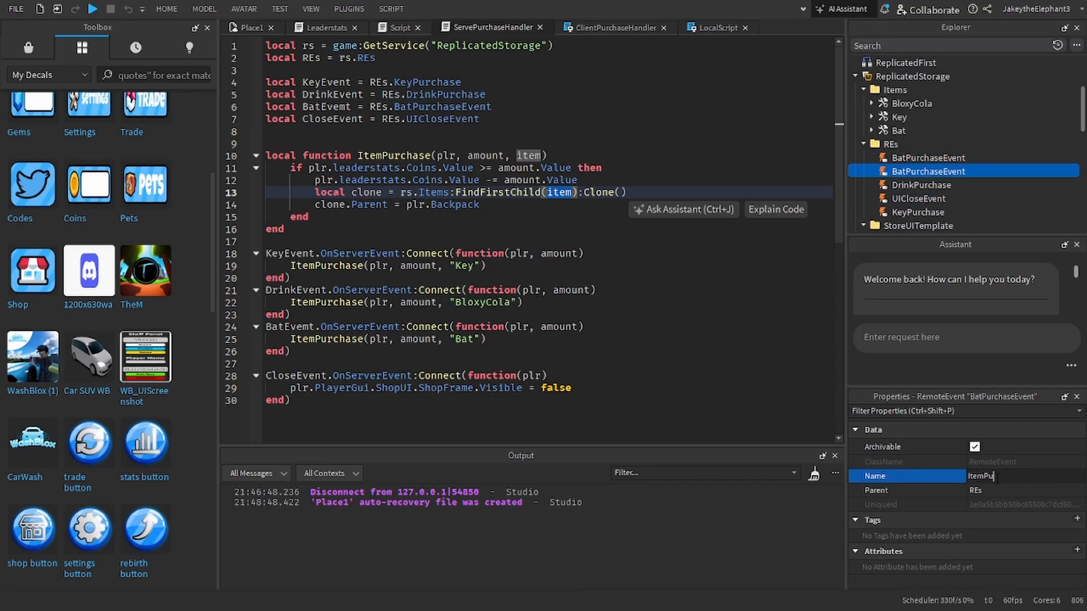
pyautogui.write('rchaseEvent')
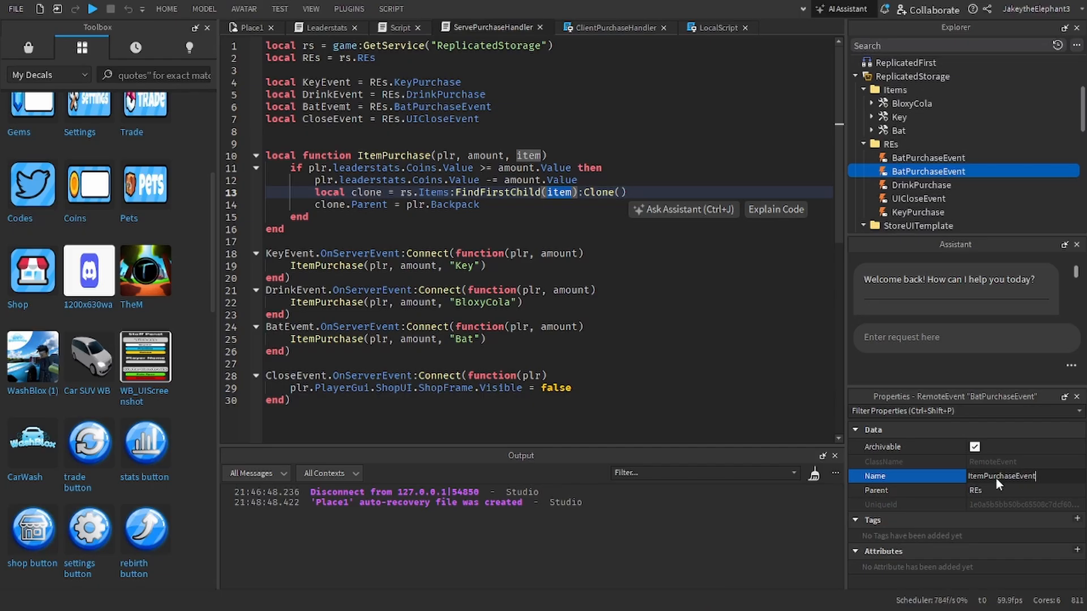
pyautogui.press('Return')
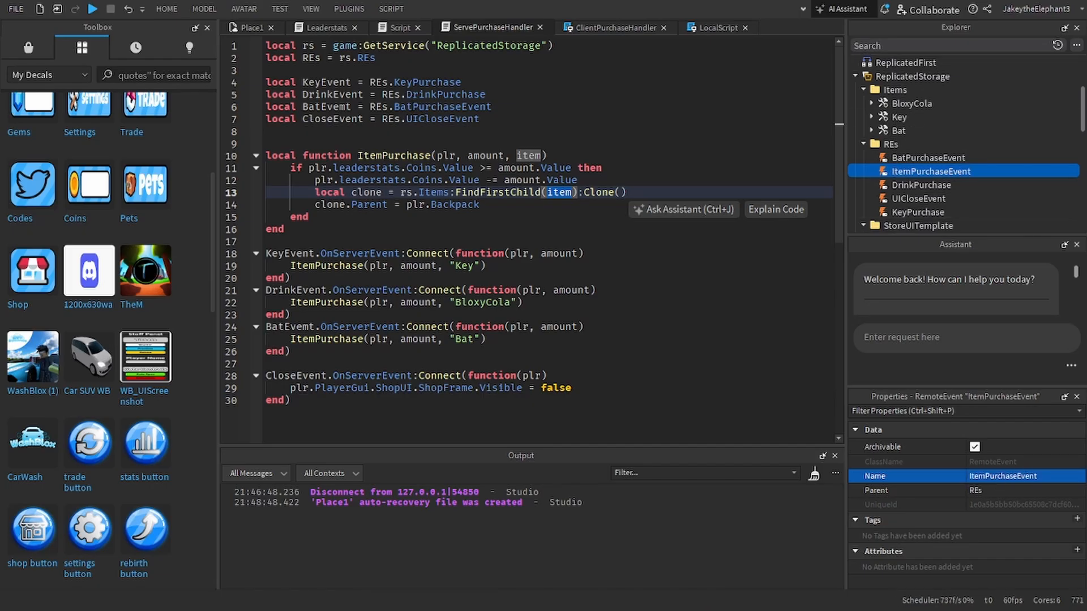
# Step: Add local ItemPurchaseEvent = REs.ItemPurchaseEvent to ServePurchaseHandler below the BatEvemt declaration, using a copy of that line
pyautogui.tripleClick(442, 107)
pyautogui.hotkey('ctrl', 'c')
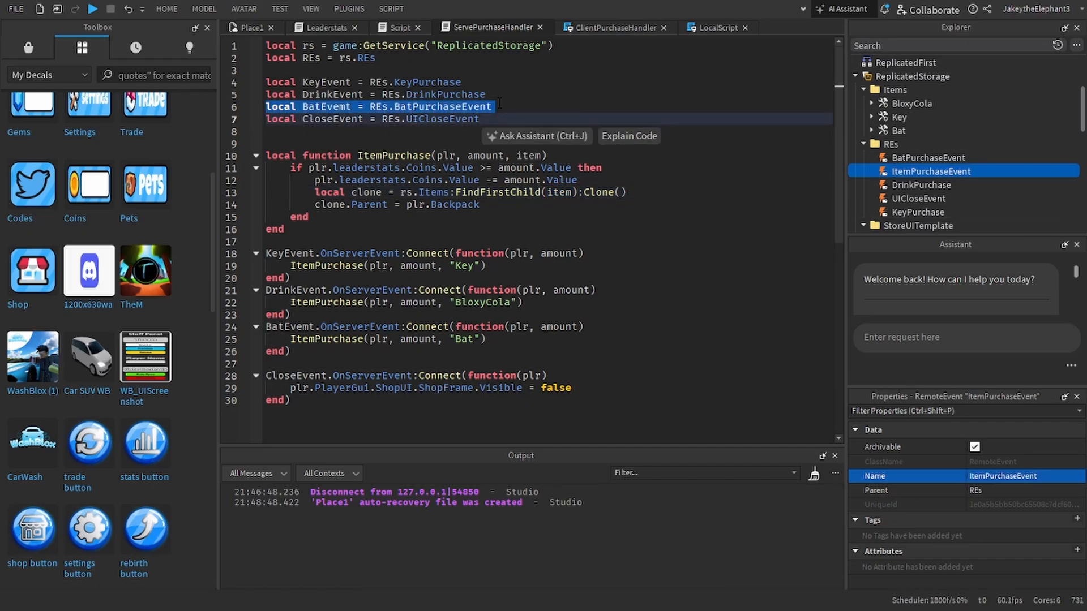
pyautogui.click(500, 104)
pyautogui.press('Return')
pyautogui.hotkey('ctrl', 'v')
pyautogui.doubleClick(400, 120)
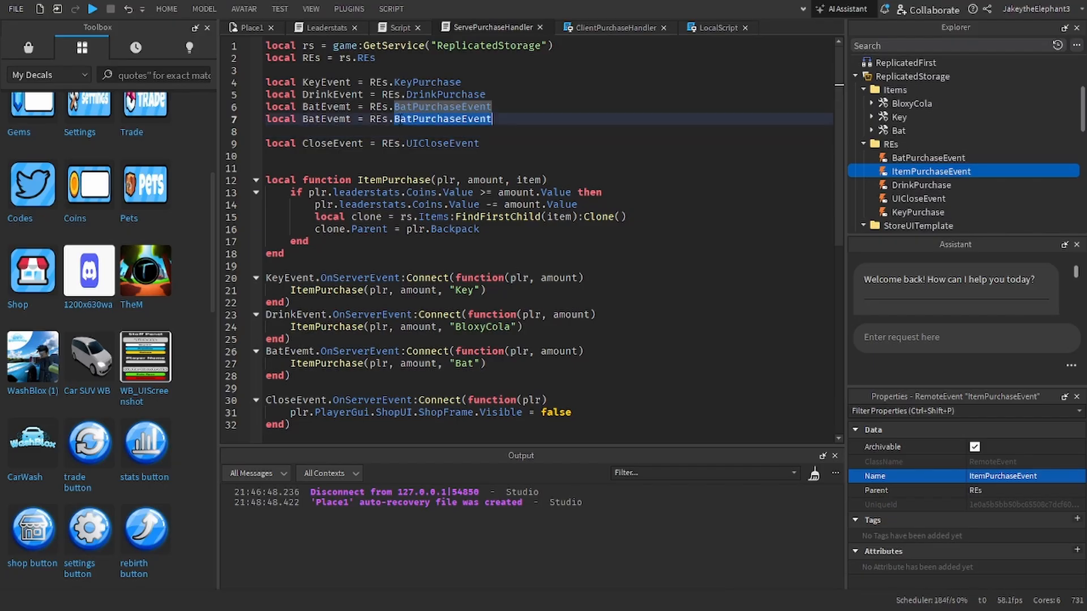
pyautogui.write('ItemPurchaseEvent')
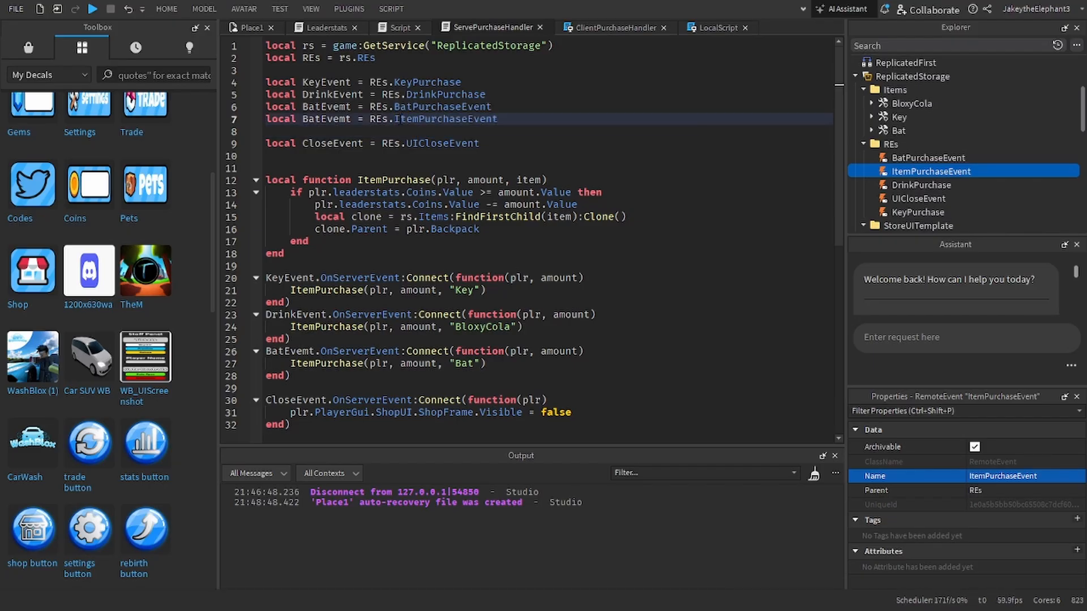
pyautogui.doubleClick(396, 120)
pyautogui.hotkey('ctrl', 'c')
pyautogui.doubleClick(325, 120)
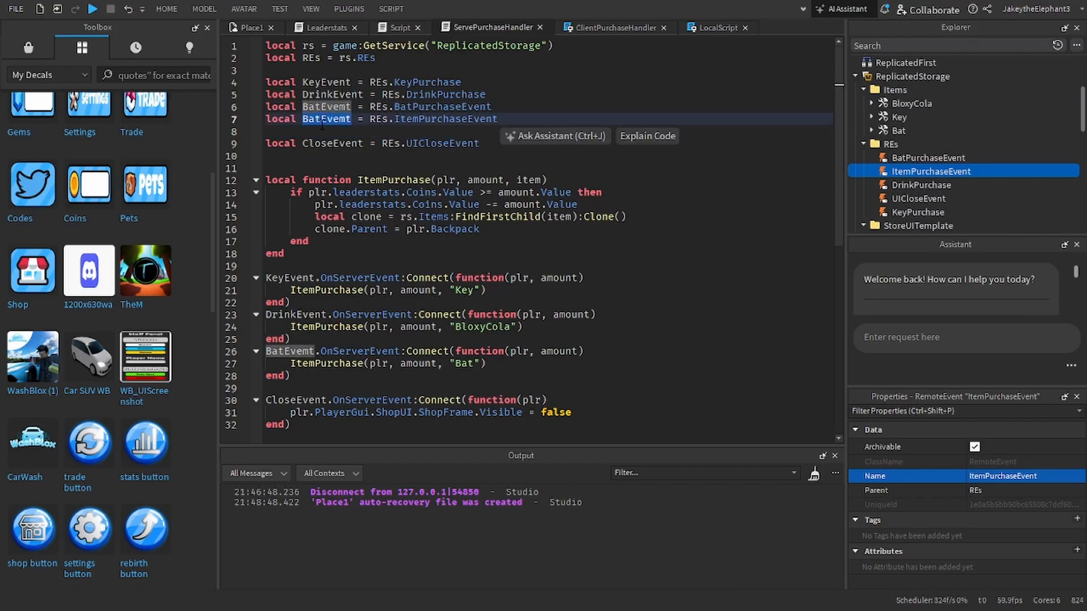
pyautogui.hotkey('ctrl', 'v')
# Step: Duplicate the BatEvemt.OnServerEvent handler directly below itself and make the copy listen to ItemPurchaseEvent
pyautogui.moveTo(362, 383); pyautogui.dragTo(266, 351)
pyautogui.hotkey('ctrl', 'c')
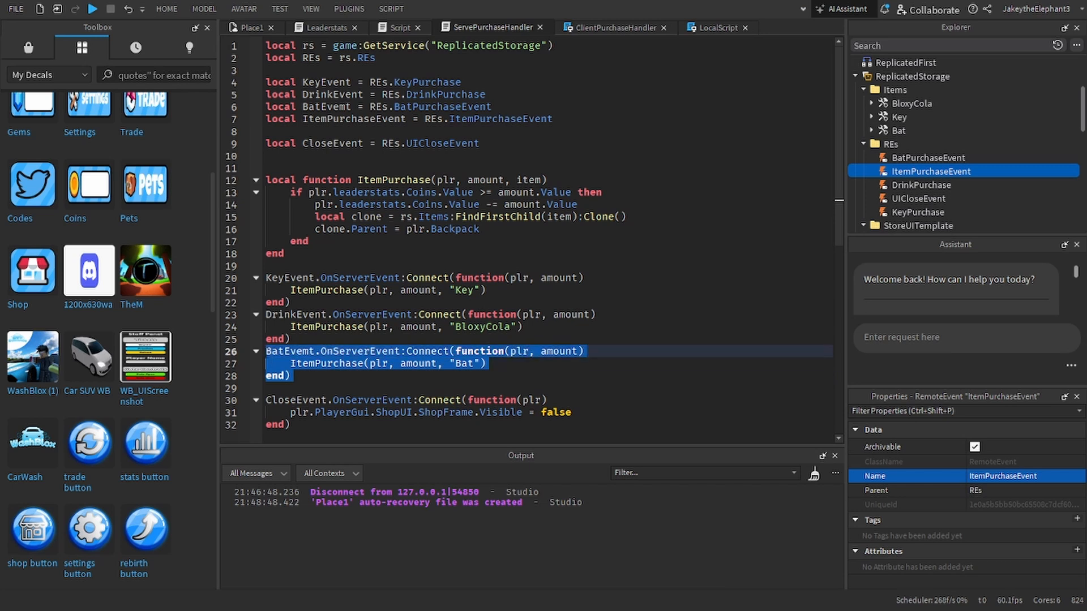
pyautogui.click(319, 375)
pyautogui.press('Return')
pyautogui.hotkey('ctrl', 'v')
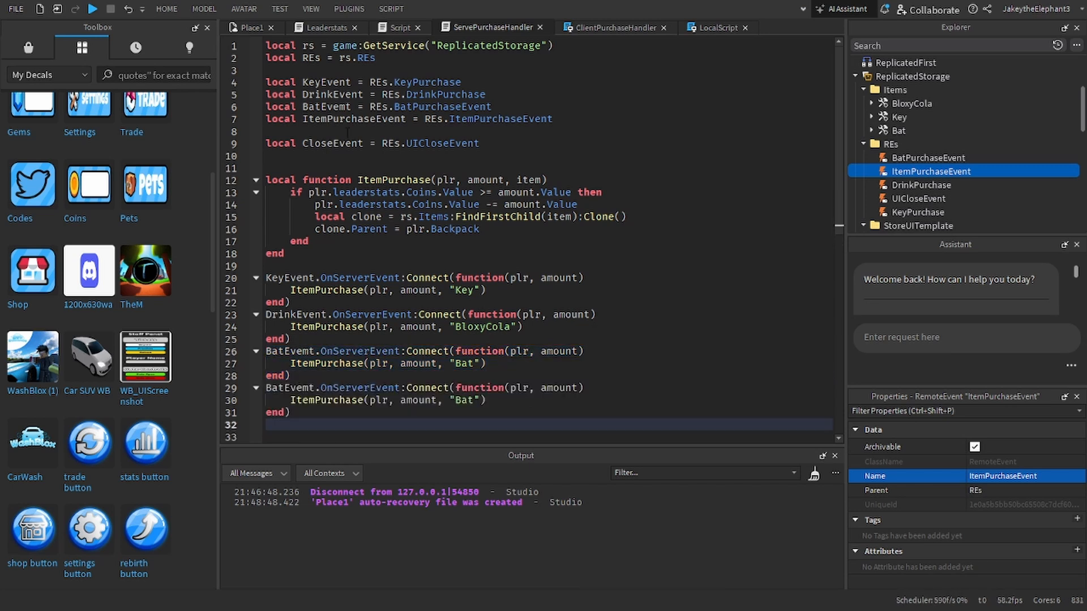
pyautogui.doubleClick(354, 119)
pyautogui.hotkey('ctrl', 'c')
pyautogui.doubleClick(289, 388)
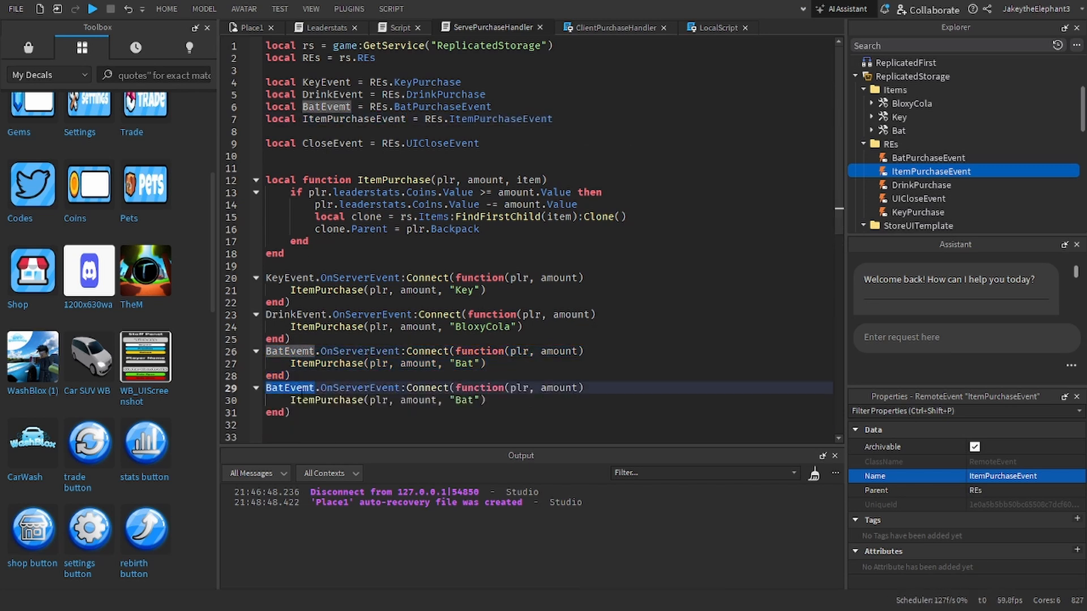
pyautogui.hotkey('ctrl', 'v')
# Step: In the TemplateItem's LocalScript, duplicate the CloseEvent declaration and point the copy to REs.ItemPurchaseEvent
pyautogui.click(709, 27)
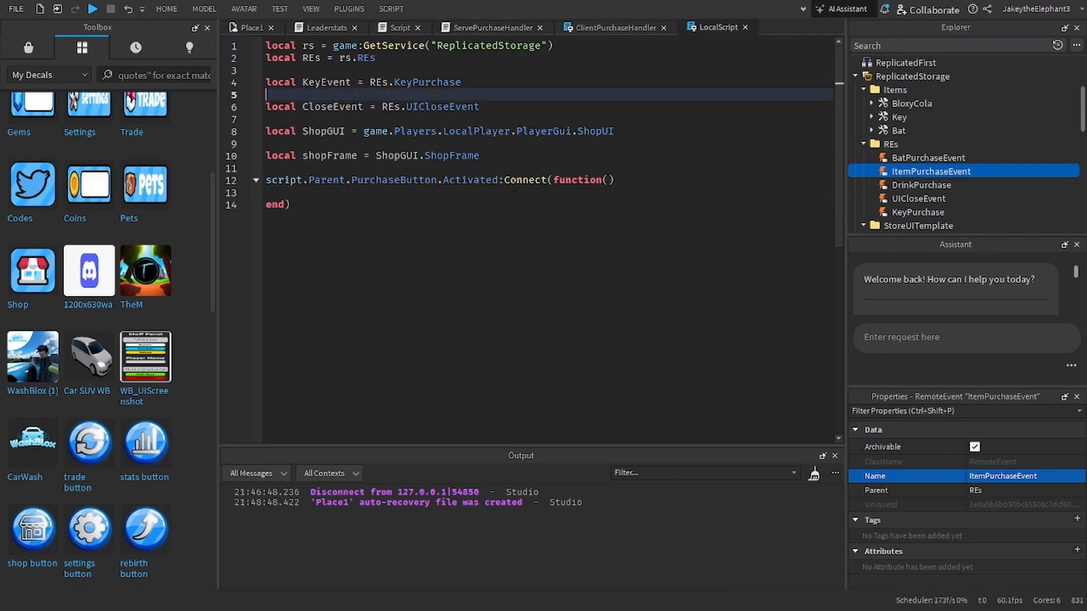
pyautogui.click(343, 192)
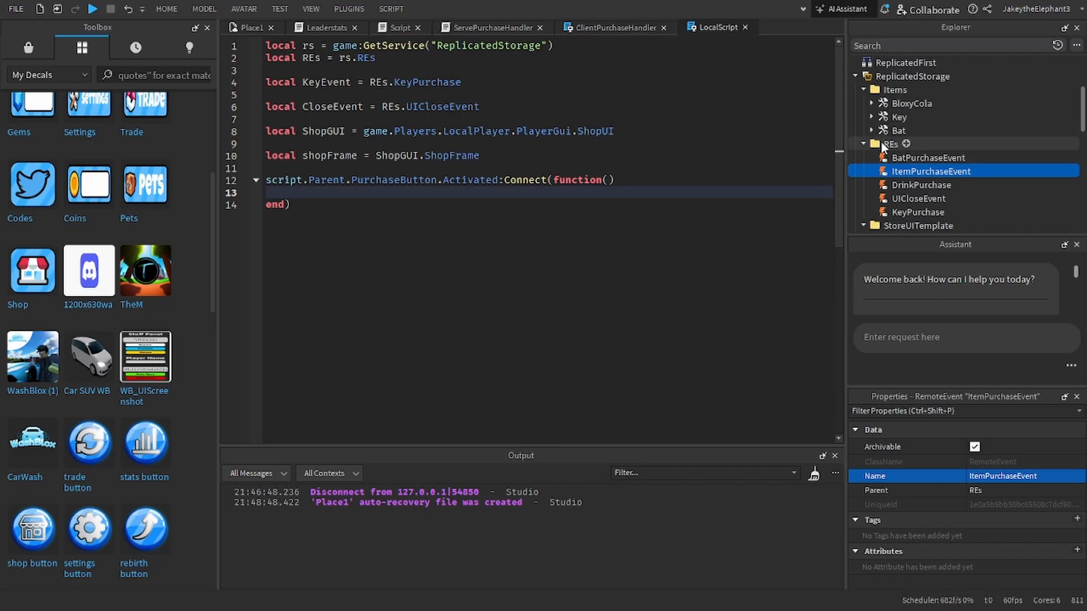
pyautogui.scroll(-2, 944, 169)
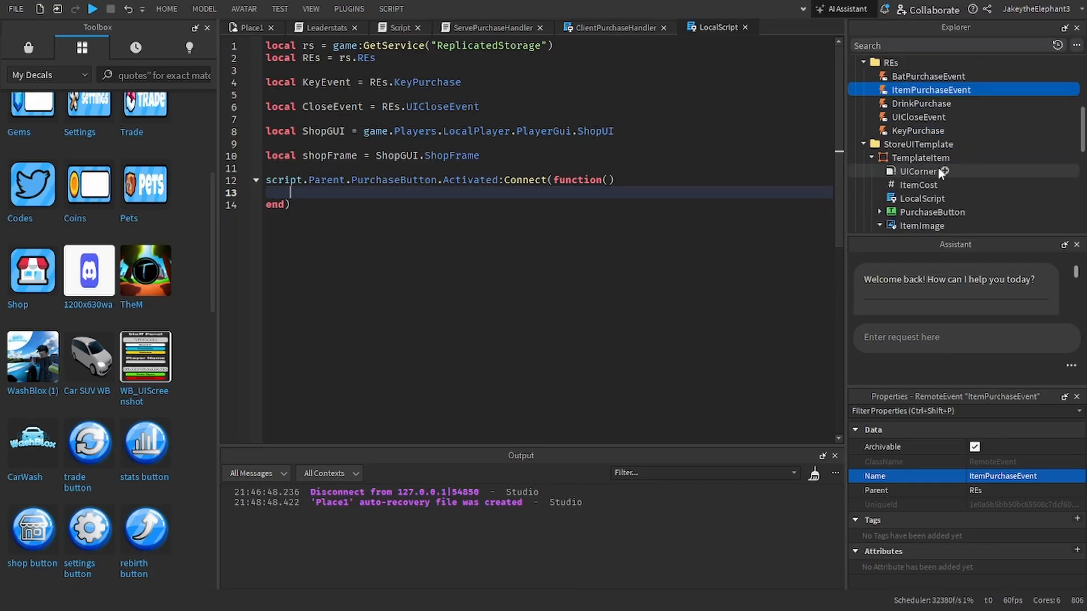
pyautogui.scroll(-2, 941, 170)
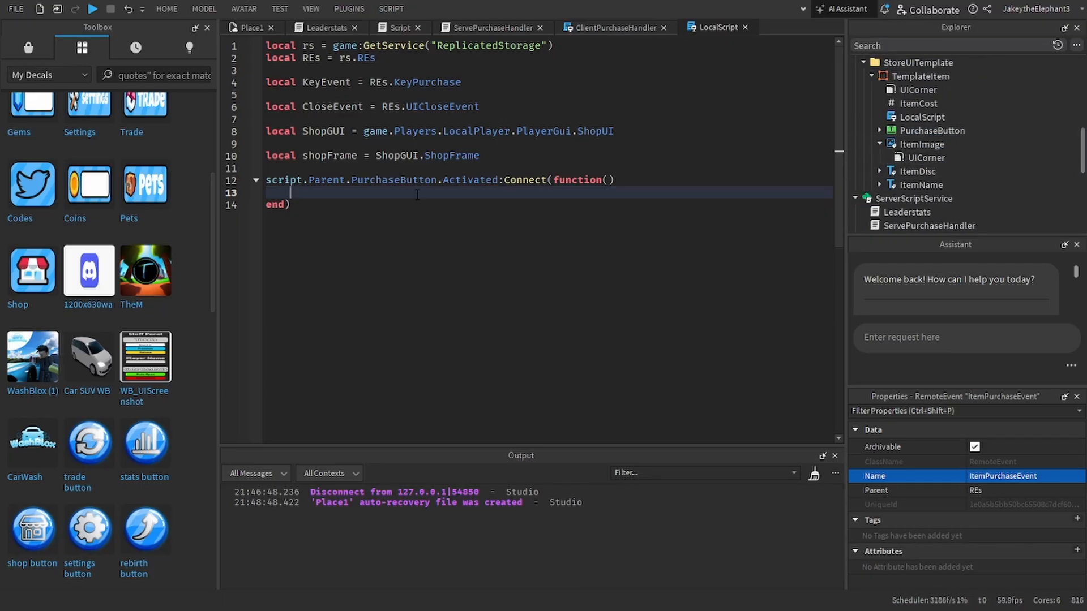
pyautogui.tripleClick(376, 108)
pyautogui.click(369, 119)
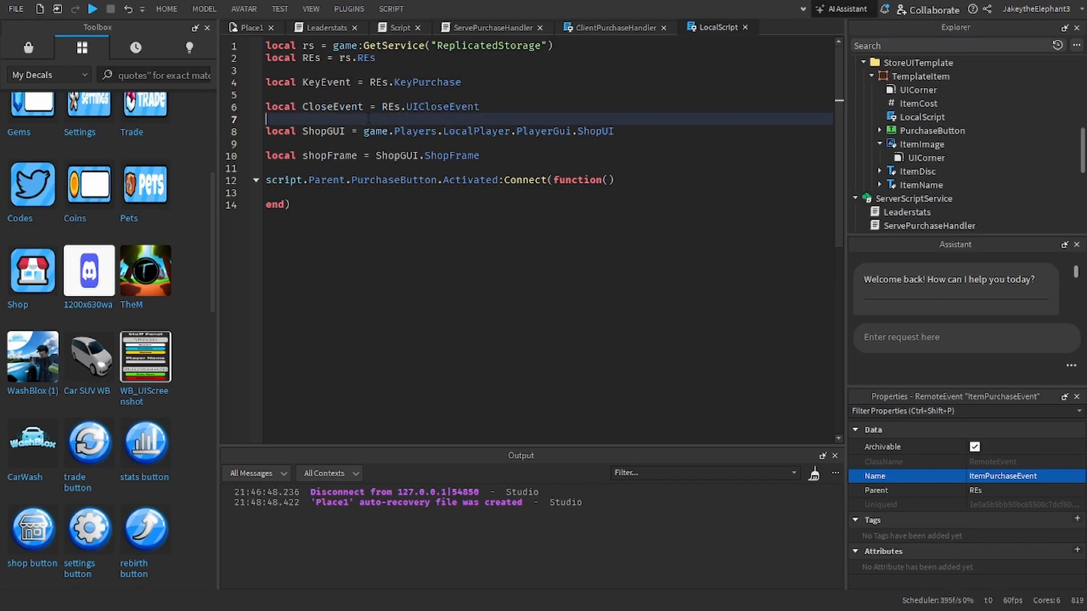
pyautogui.hotkey('ctrl', 'v')
pyautogui.doubleClick(442, 119)
pyautogui.write('tem')
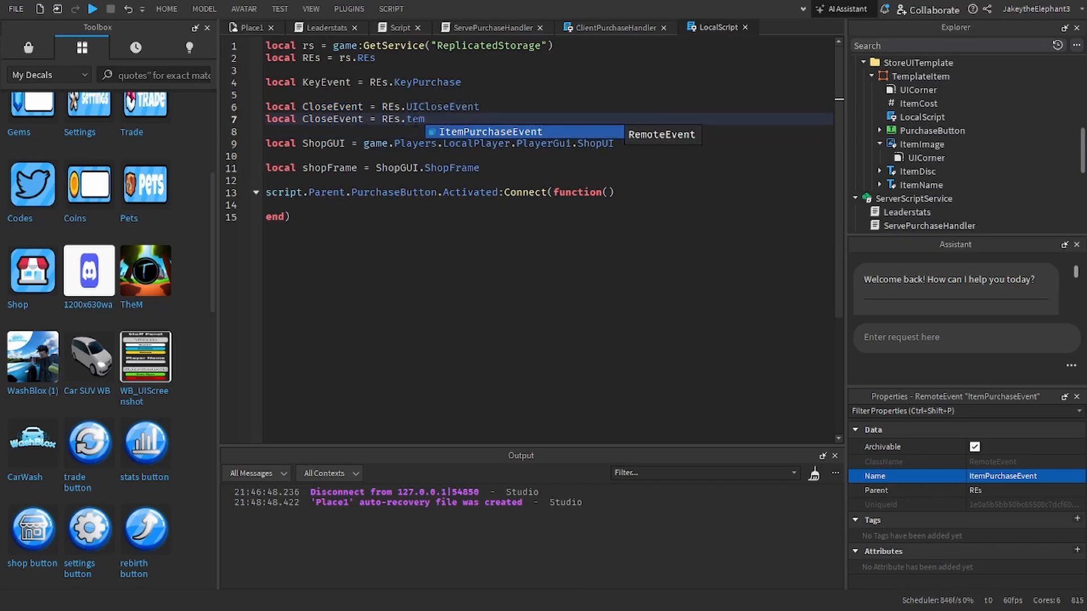
pyautogui.press('BackSpace')
pyautogui.press('BackSpace')
pyautogui.press('BackSpace')
pyautogui.write('ItemPurchaseEvent')
# Step: Rename the duplicated declaration's variable to ItemPurchaseEvent
pyautogui.doubleClick(415, 119)
pyautogui.hotkey('ctrl', 'c')
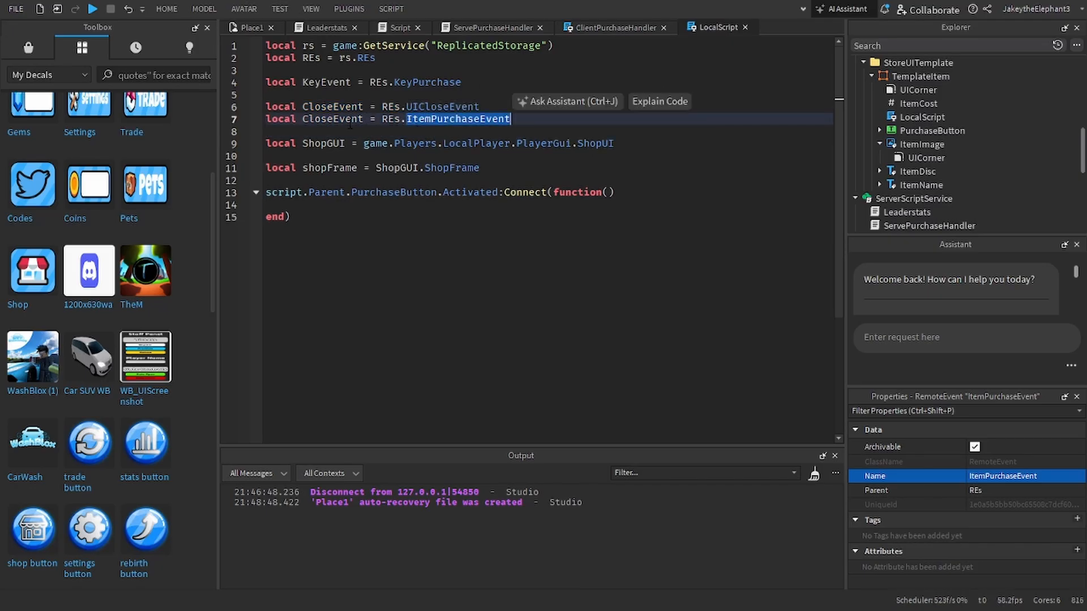
pyautogui.doubleClick(332, 118)
pyautogui.hotkey('ctrl', 'v')
# Step: Add an ItemPurchaseEvent:FireServer() call without arguments inside the PurchaseButton.Activated handler
pyautogui.click(321, 206)
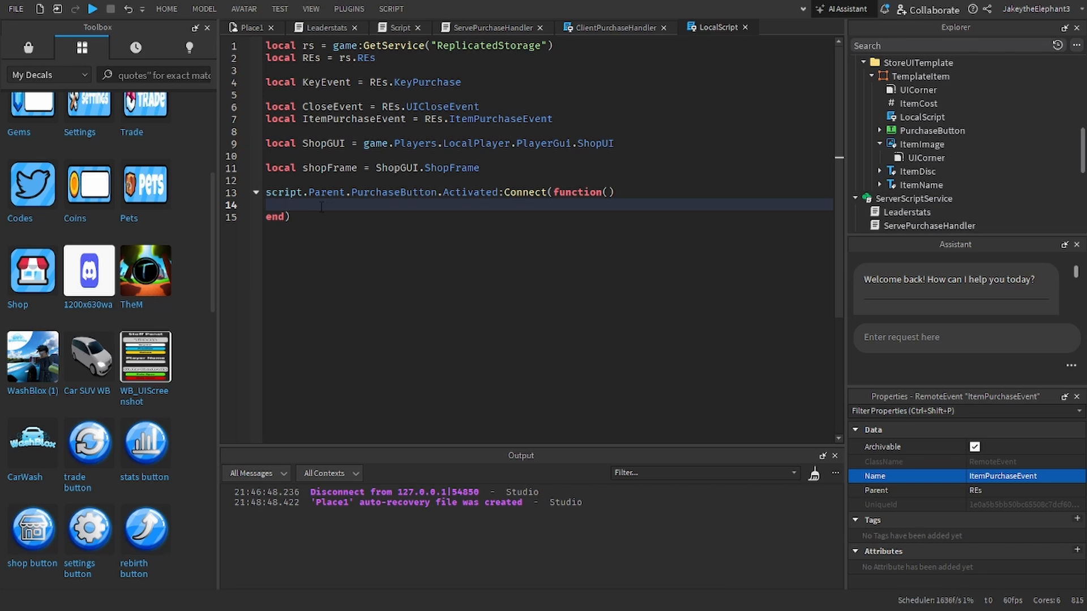
pyautogui.hotkey('ctrl', 'v')
pyautogui.write(':FireServer(')
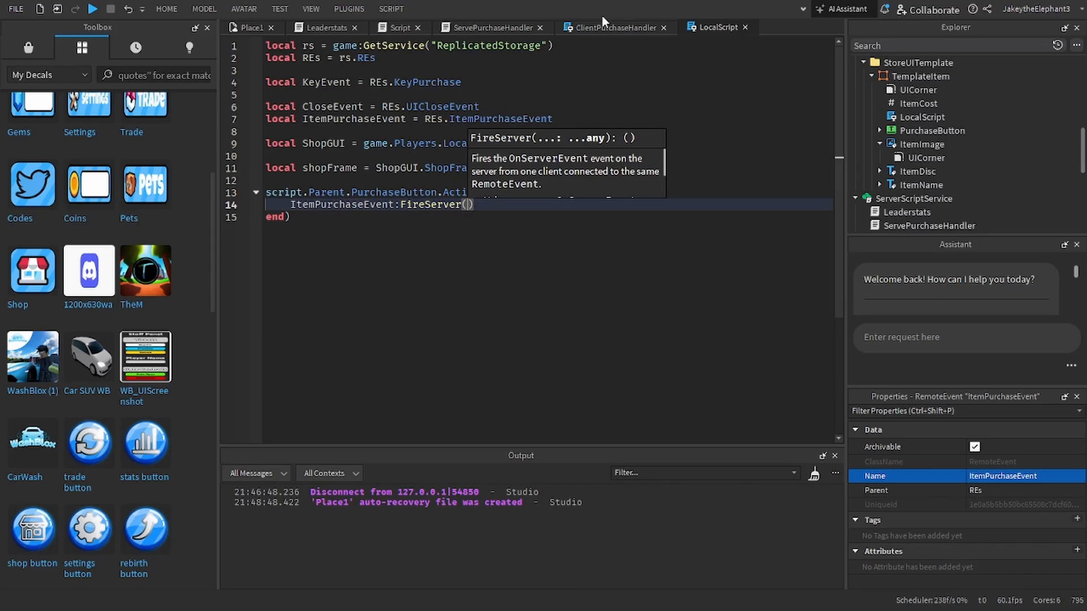
# Step: In ServePurchaseHandler, add an itemName parameter to the ItemPurchaseEvent handler and pass it to ItemPurchase in place of "Bat"
pyautogui.click(583, 27)
pyautogui.click(497, 27)
pyautogui.moveTo(497, 27); pyautogui.dragTo(606, 28)
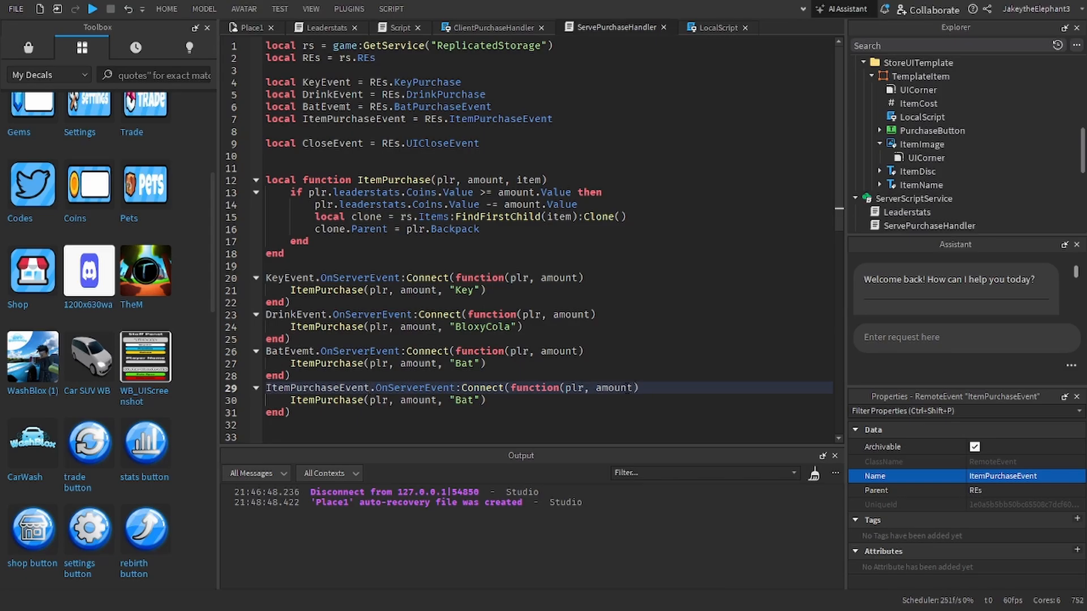
pyautogui.click(633, 387)
pyautogui.write(',itemName')
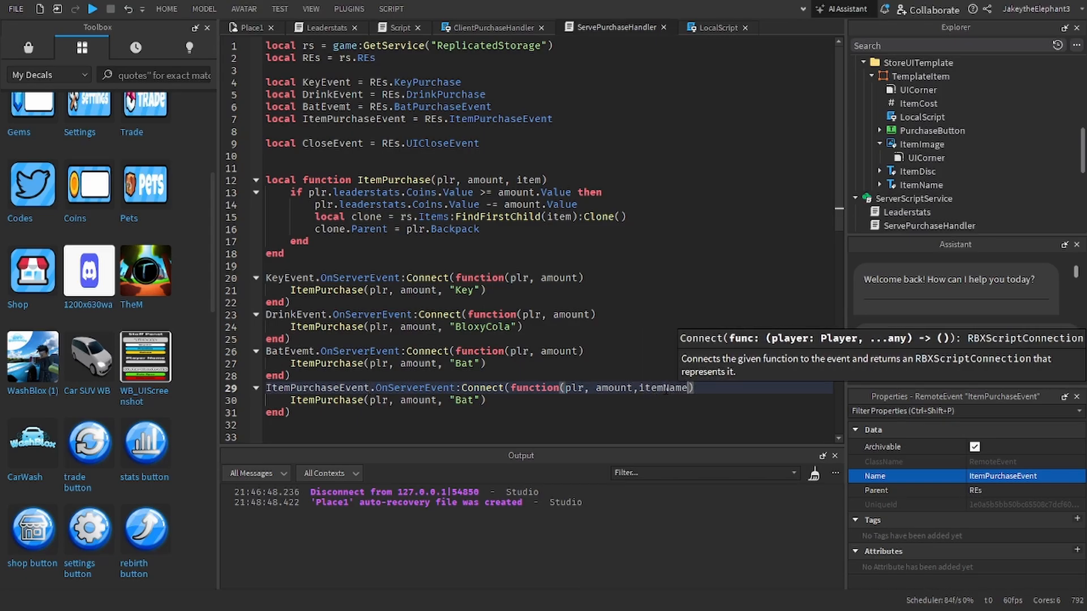
pyautogui.moveTo(484, 400); pyautogui.dragTo(448, 400)
pyautogui.write('itemName')
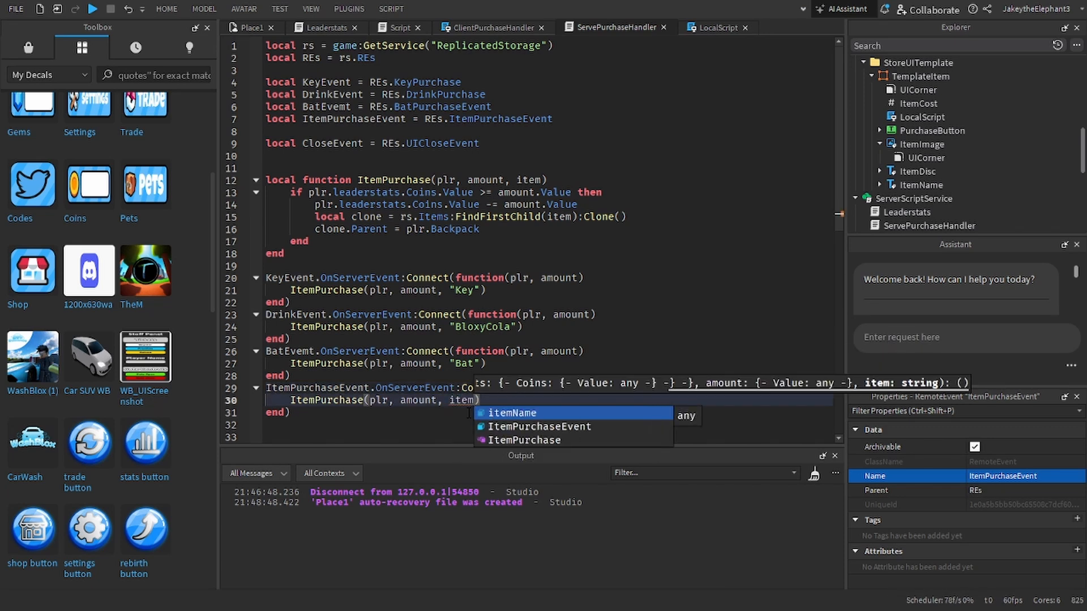
pyautogui.click(593, 266)
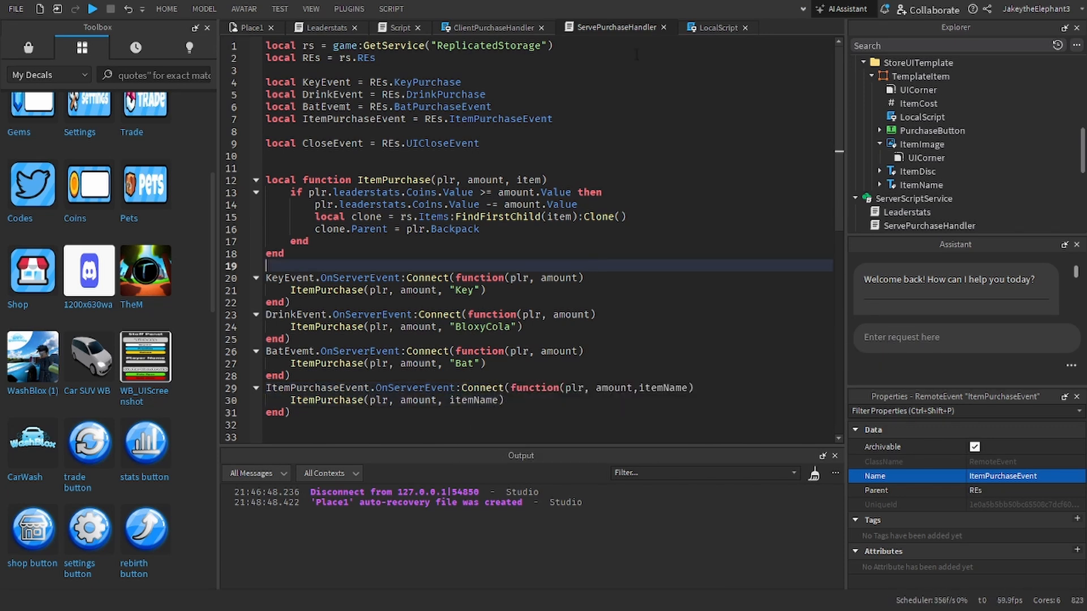
# Step: Enter script.Parent as the argument of the FireServer call in the TemplateItem's LocalScript
pyautogui.click(711, 28)
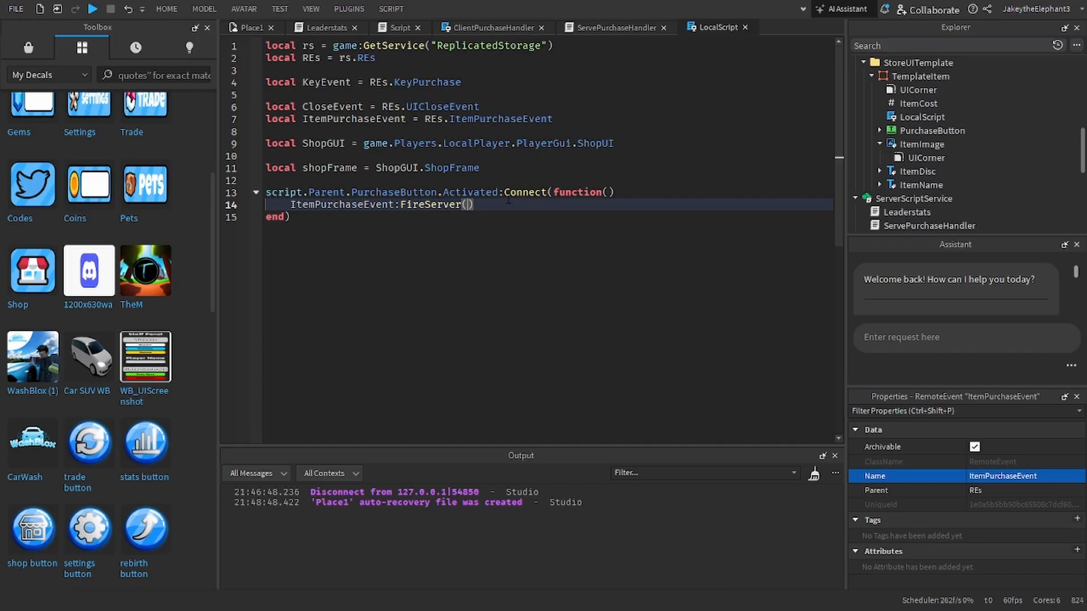
pyautogui.moveTo(508, 199)
pyautogui.write('script')
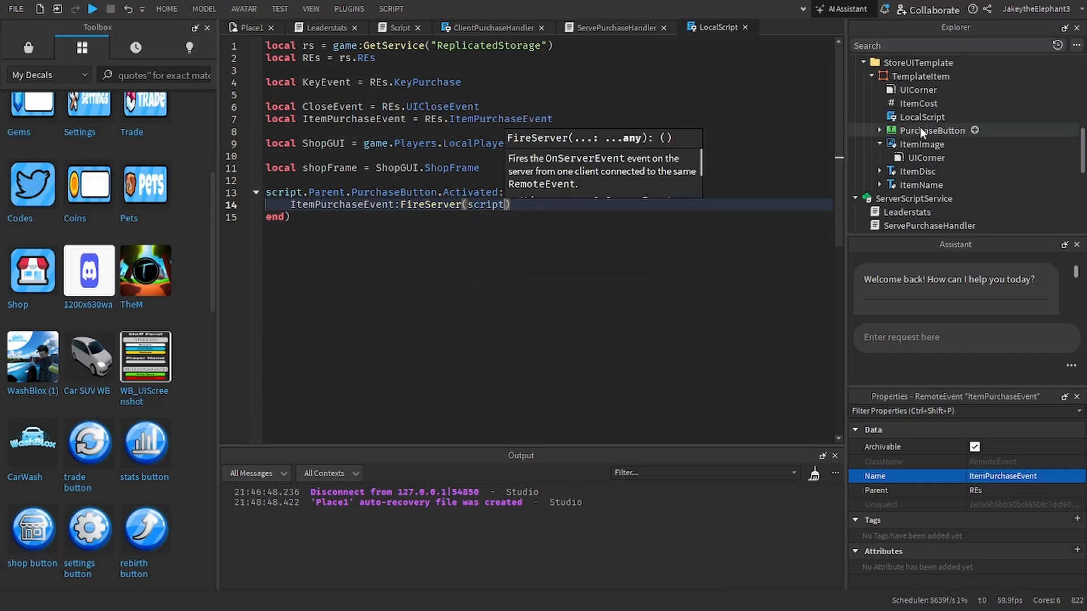
pyautogui.write('.Parent')
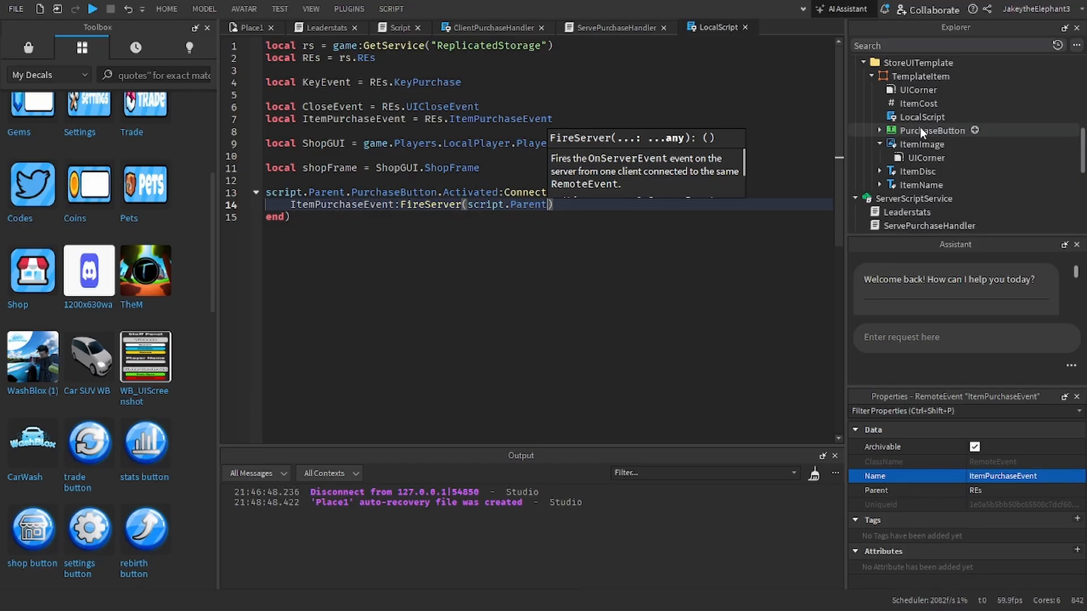
# Step: Declare local ShopItemUI = script.Parent on its own line between the shopFrame declaration and the PurchaseButton handler
pyautogui.press('Up')
pyautogui.press('Up')
pyautogui.press('Return')
pyautogui.press('Up')
pyautogui.press('Return')
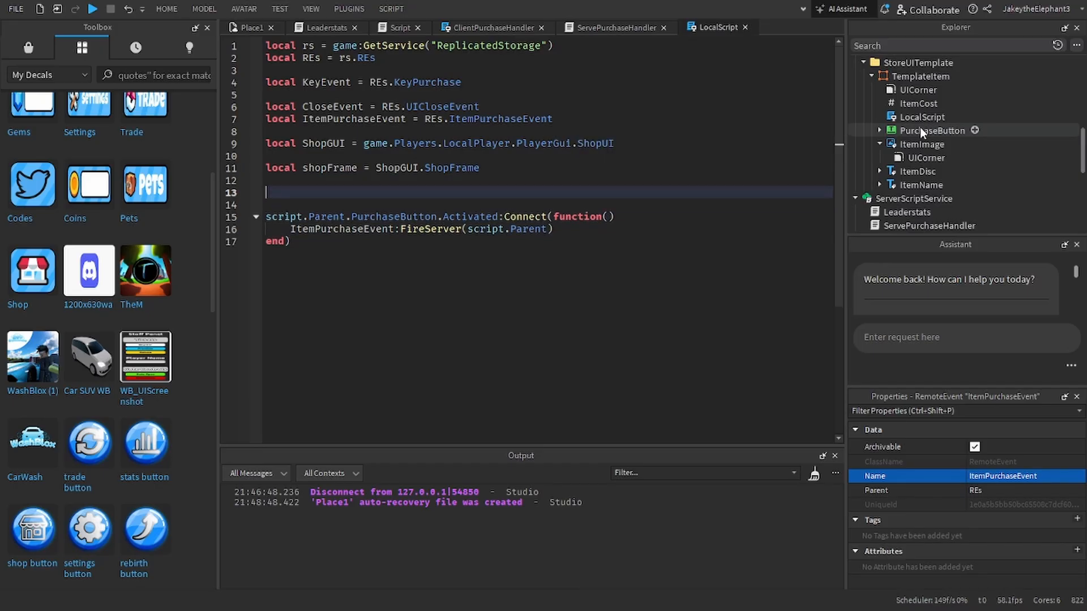
pyautogui.write('l')
pyautogui.press('Tab')
pyautogui.press('BackSpace')
pyautogui.press('BackSpace')
pyautogui.press('BackSpace')
pyautogui.press('BackSpace')
pyautogui.press('BackSpace')
pyautogui.press('BackSpace')
pyautogui.write('local ')
pyautogui.write('g')
pyautogui.press('BackSpace')
pyautogui.write('ShopItemUI = script.Parent')
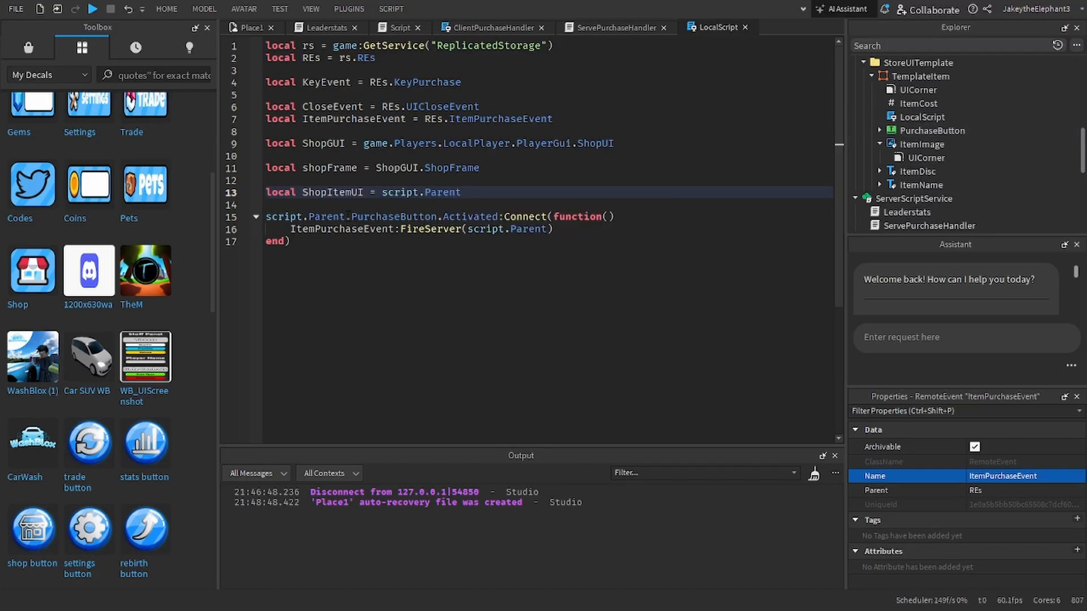
# Step: Replace script.Parent with ShopItemUI in the PurchaseButton.Activated connection of the TemplateItem's LocalScript
pyautogui.doubleClick(340, 217)
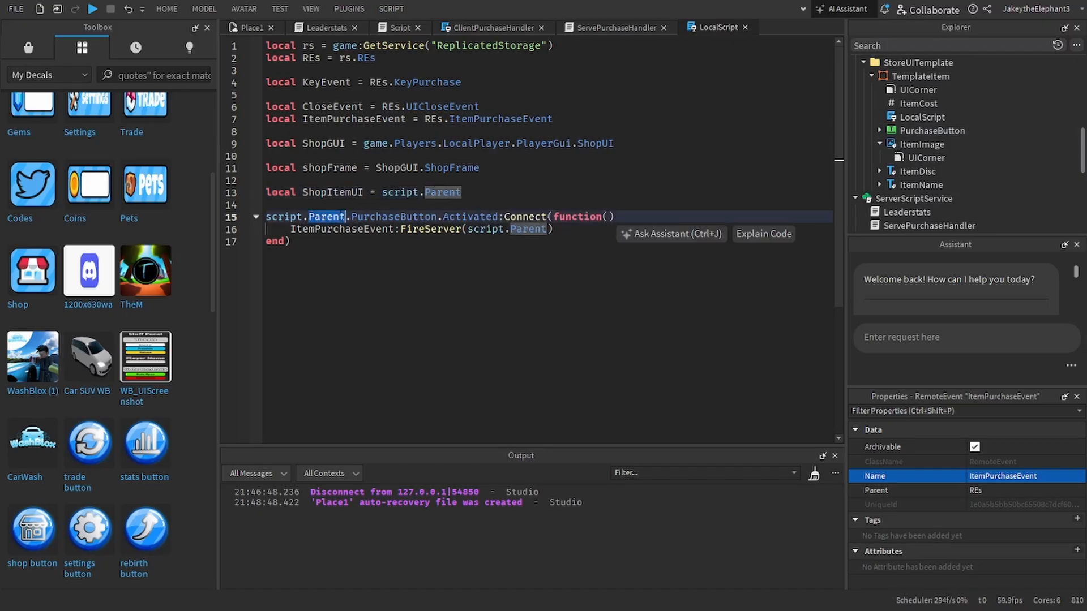
pyautogui.press('BackSpace')
pyautogui.press('BackSpace')
pyautogui.hotkey('ctrl', 'BackSpace')
pyautogui.write('shio')
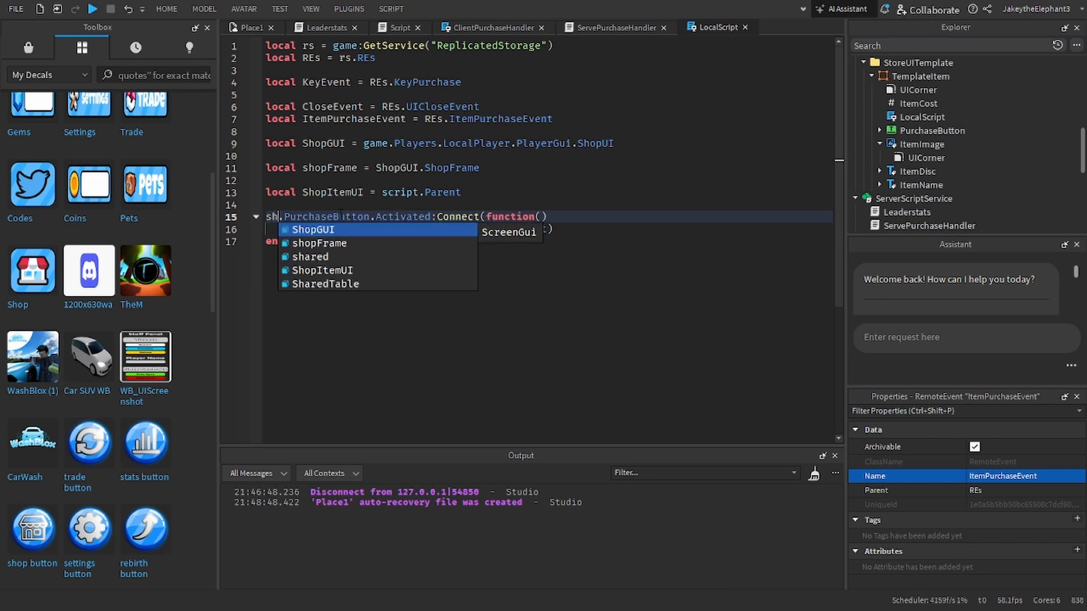
pyautogui.press('BackSpace')
pyautogui.press('BackSpace')
pyautogui.write('opGUI')
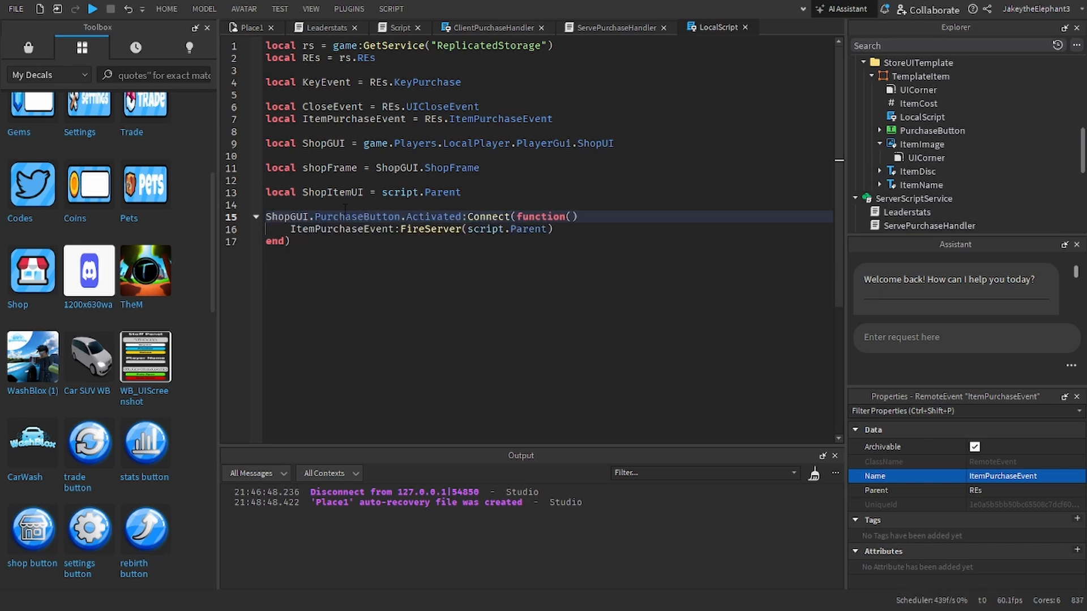
pyautogui.press('BackSpace')
pyautogui.press('BackSpace')
pyautogui.press('BackSpace')
pyautogui.write('ItemUI')
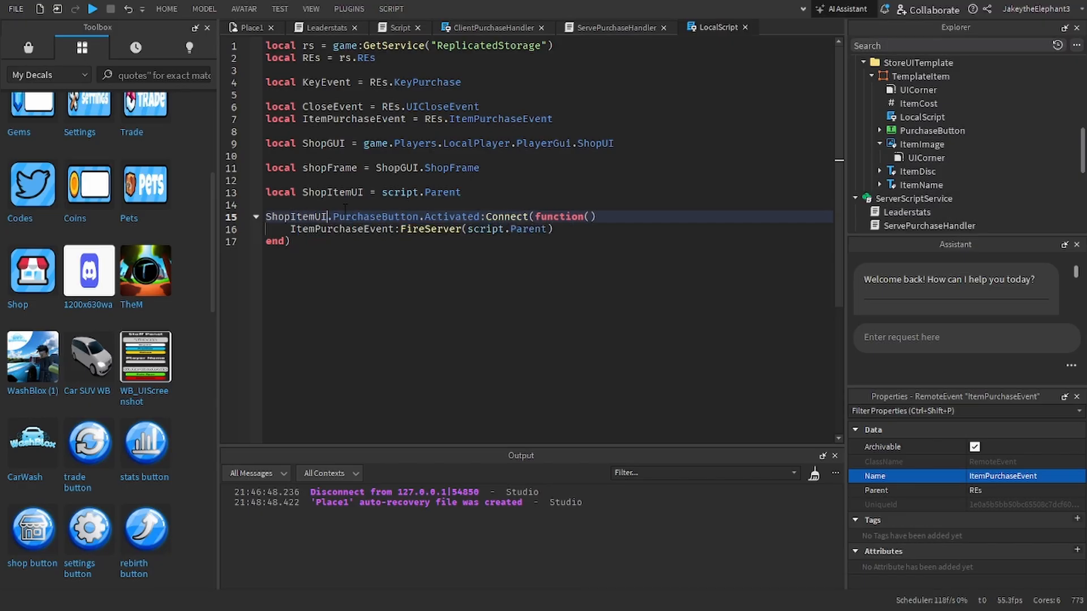
# Step: Replace the script.Parent argument of the FireServer call with ShopItemUI.ItemCost.Value
pyautogui.doubleClick(524, 222)
pyautogui.doubleClick(524, 228)
pyautogui.press('BackSpace')
pyautogui.press('BackSpace')
pyautogui.hotkey('ctrl', 'BackSpace')
pyautogui.write('shio')
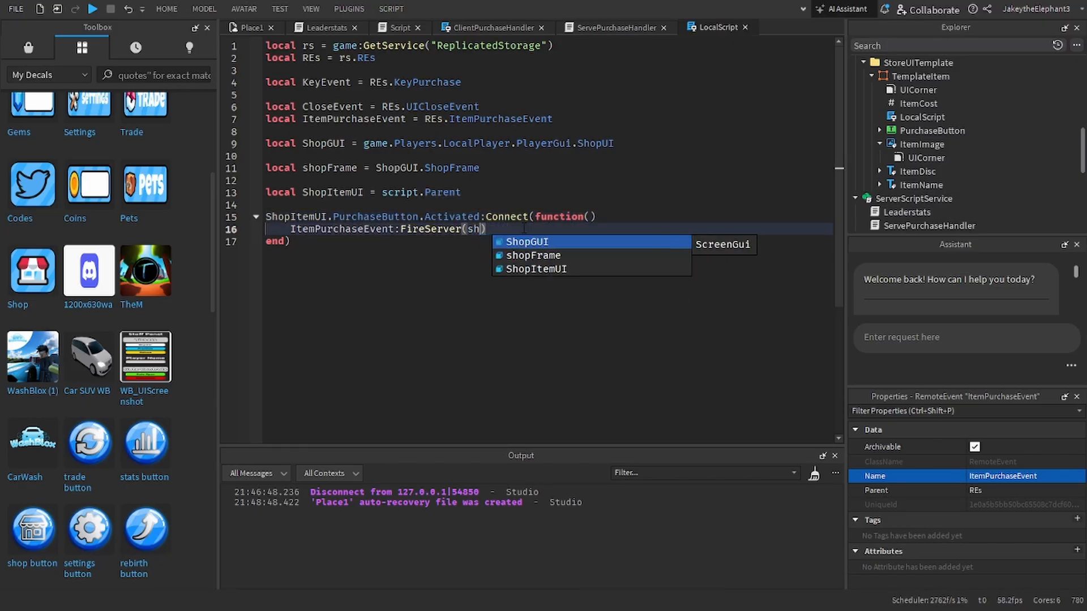
pyautogui.press('Tab')
pyautogui.write('.AutomaticSize')
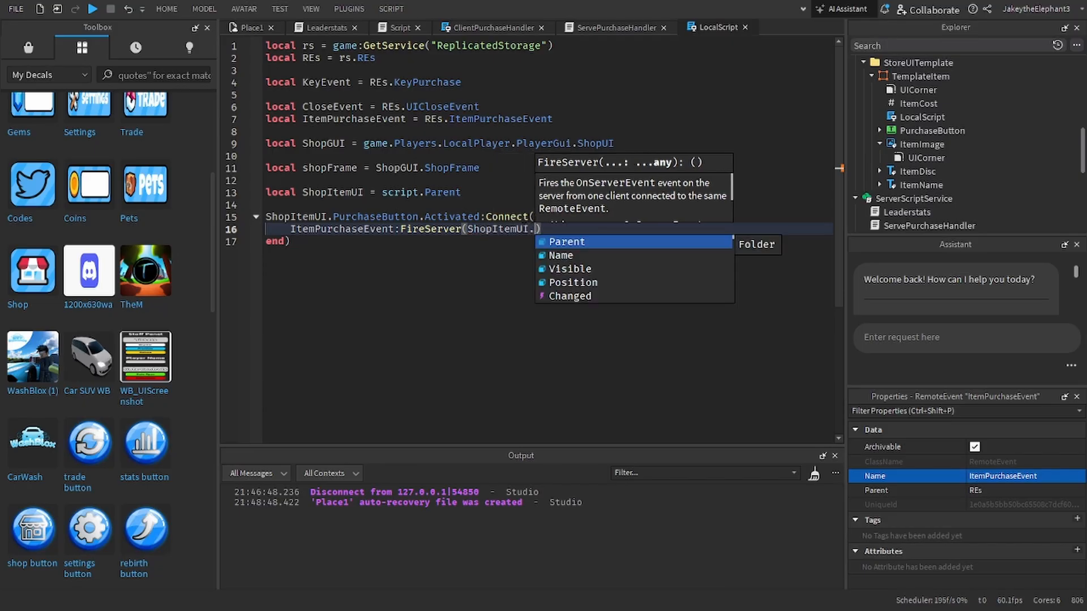
pyautogui.hotkey('ctrl', 'BackSpace')
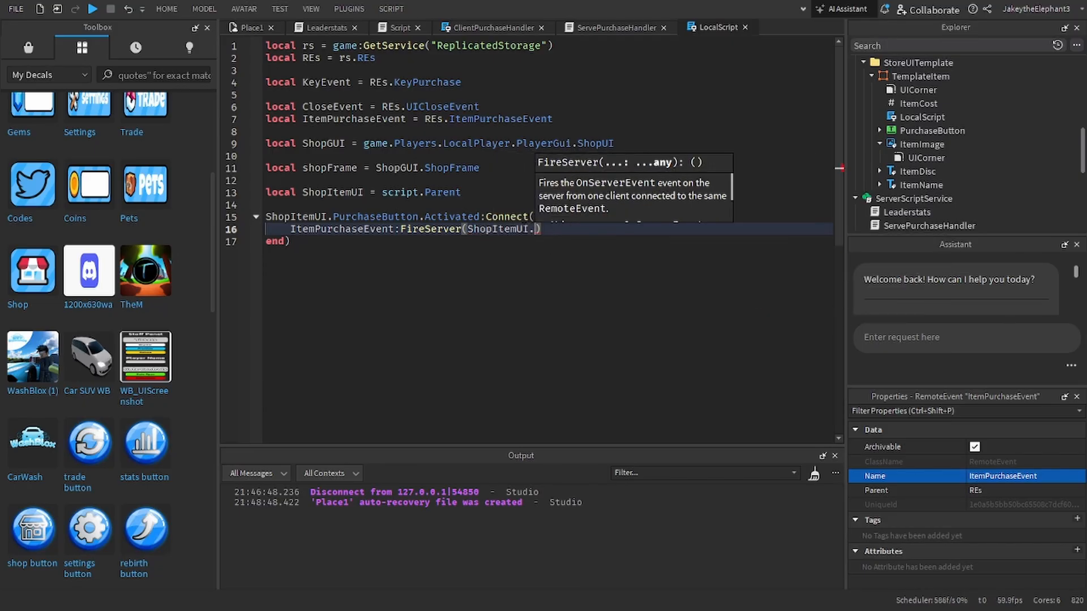
pyautogui.write('ItemCost.va')
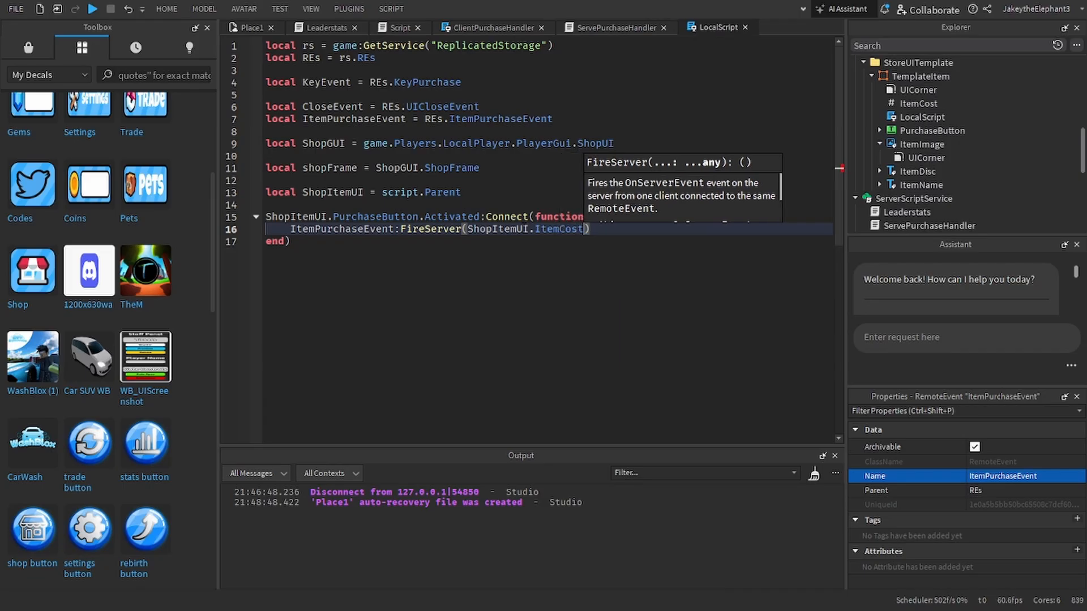
pyautogui.press('Tab')
# Step: Check the ItemPurchaseEvent handler's parameters in ServePurchaseHandler and add ShopItemUI.ItemName as the second argument of the LocalScript's FireServer call
pyautogui.click(569, 28)
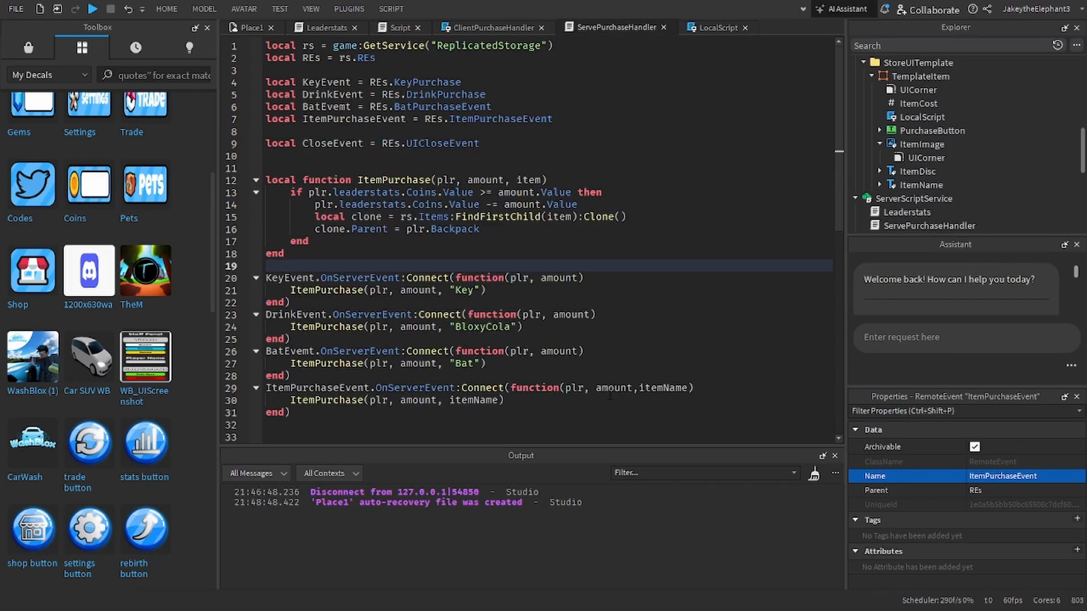
pyautogui.click(714, 28)
pyautogui.write(', shoo')
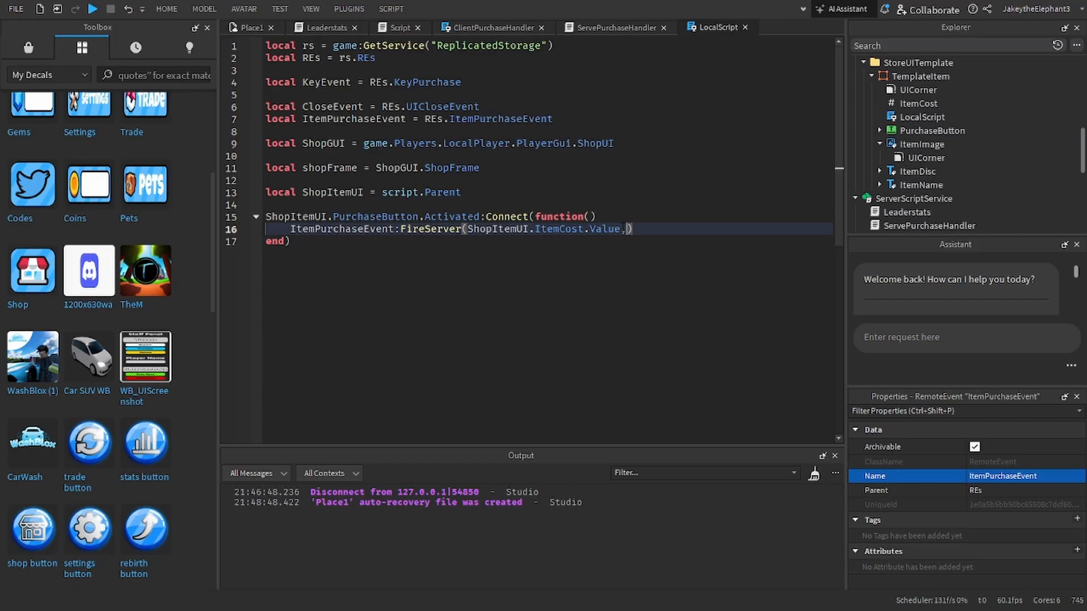
pyautogui.write('p')
pyautogui.press('BackSpace')
pyautogui.press('BackSpace')
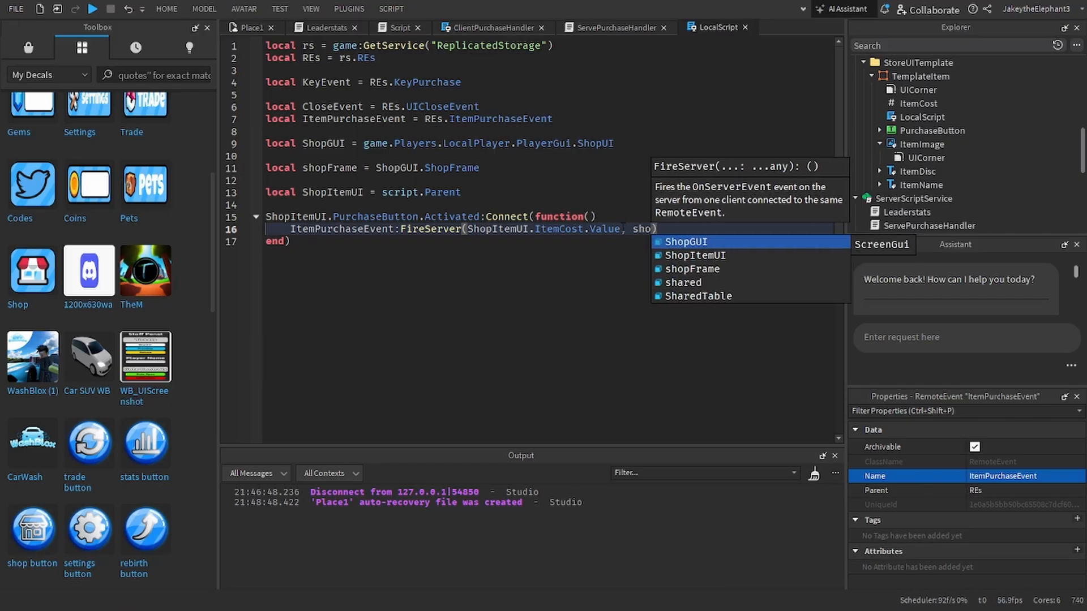
pyautogui.write('pItemUI')
pyautogui.press('Tab')
pyautogui.write('.')
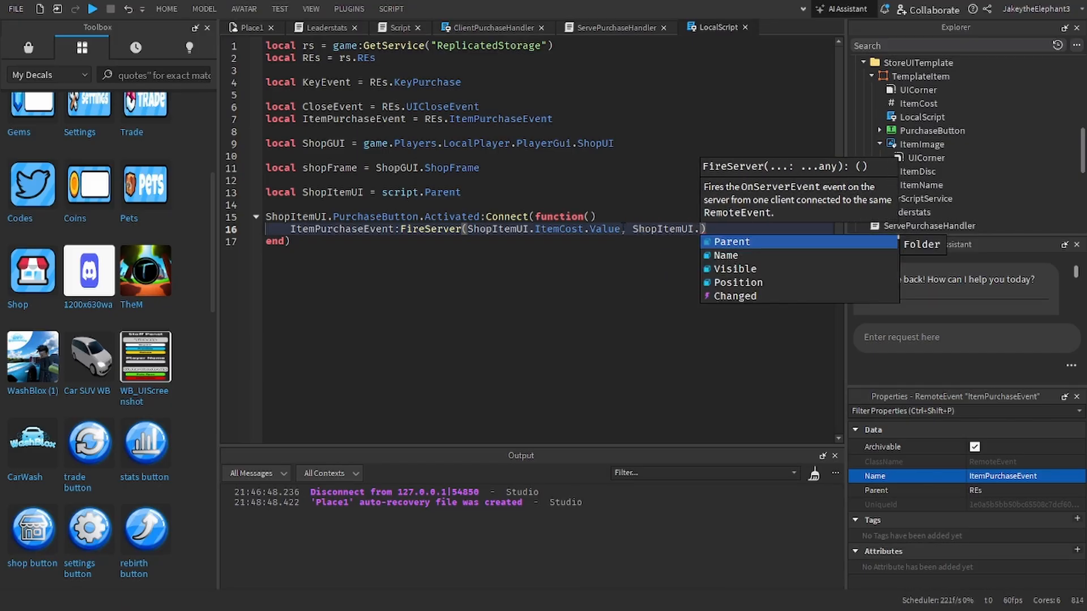
pyautogui.write('itemna')
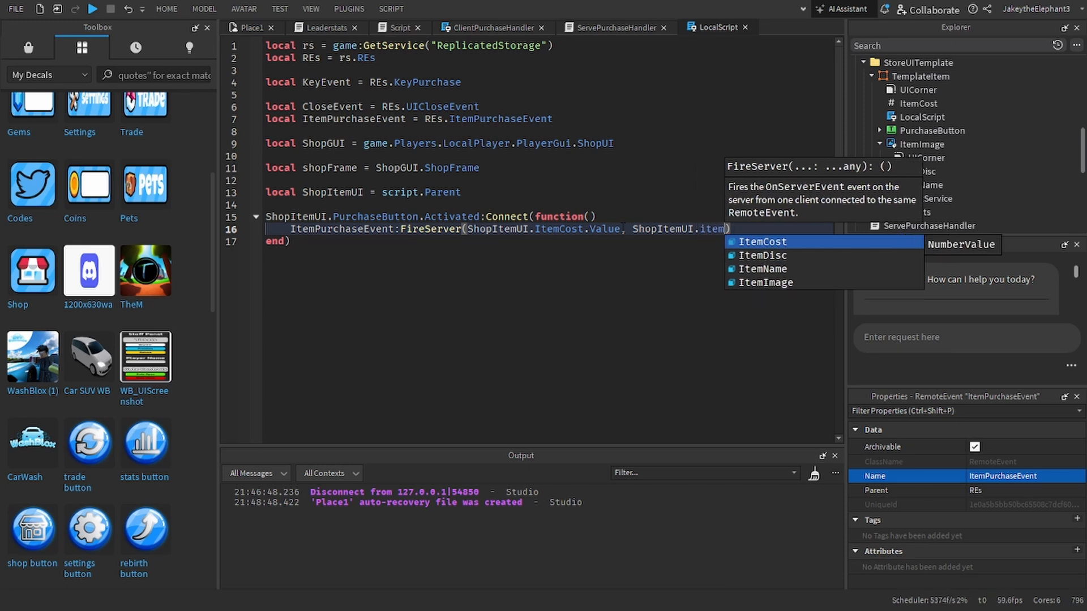
pyautogui.press('Tab')
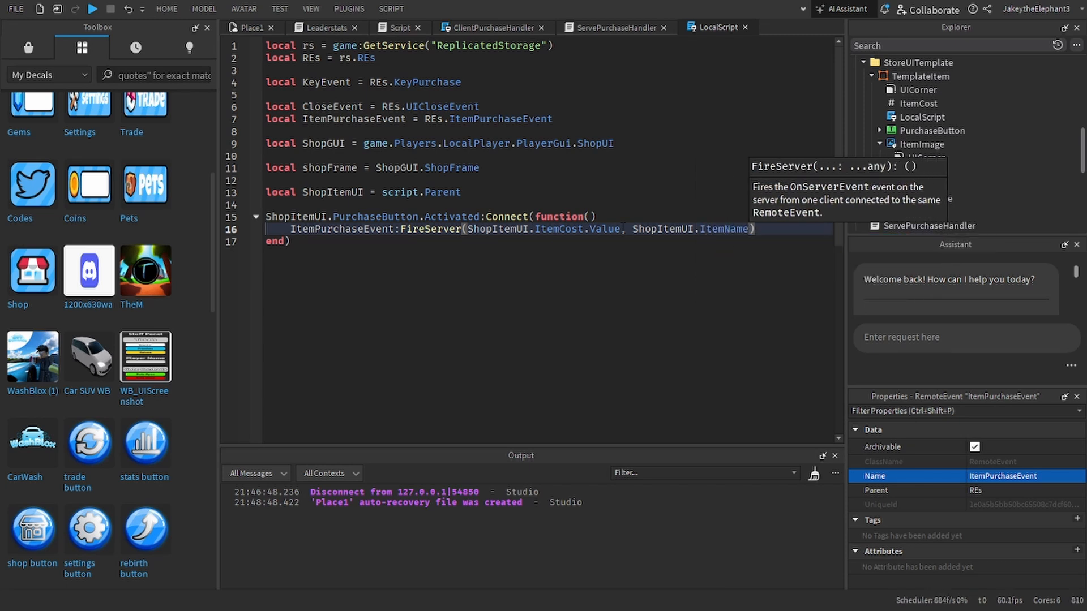
# Step: Append .Text to ShopItemUI.ItemName in the FireServer call
pyautogui.write('.b')
pyautogui.press('BackSpace')
pyautogui.write('tex')
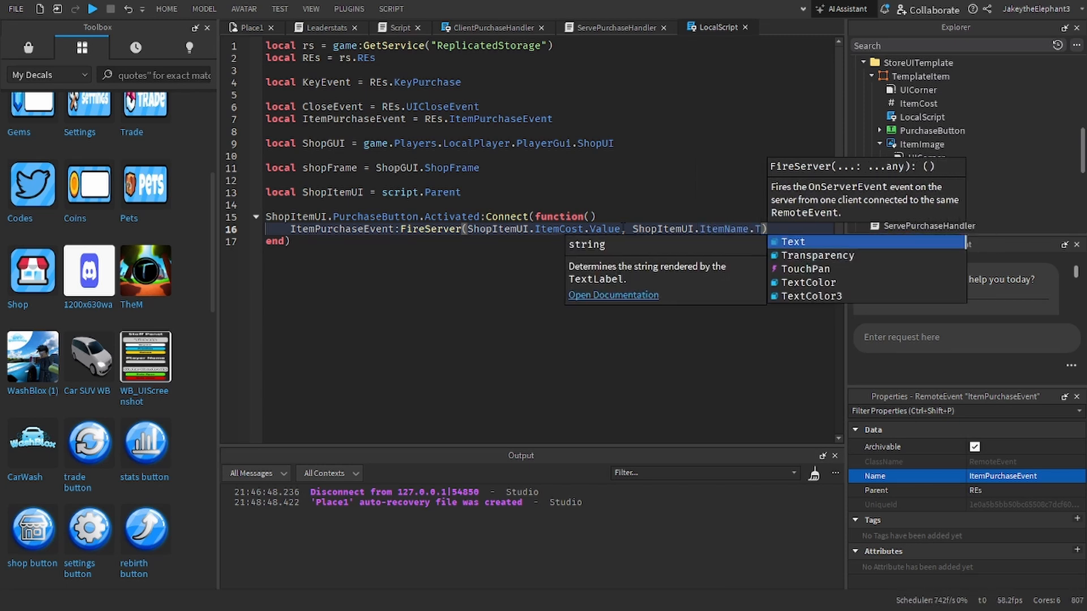
pyautogui.press('Tab')
pyautogui.press('BackSpace')
pyautogui.press('BackSpace')
pyautogui.press('BackSpace')
pyautogui.press('BackSpace')
pyautogui.press('BackSpace')
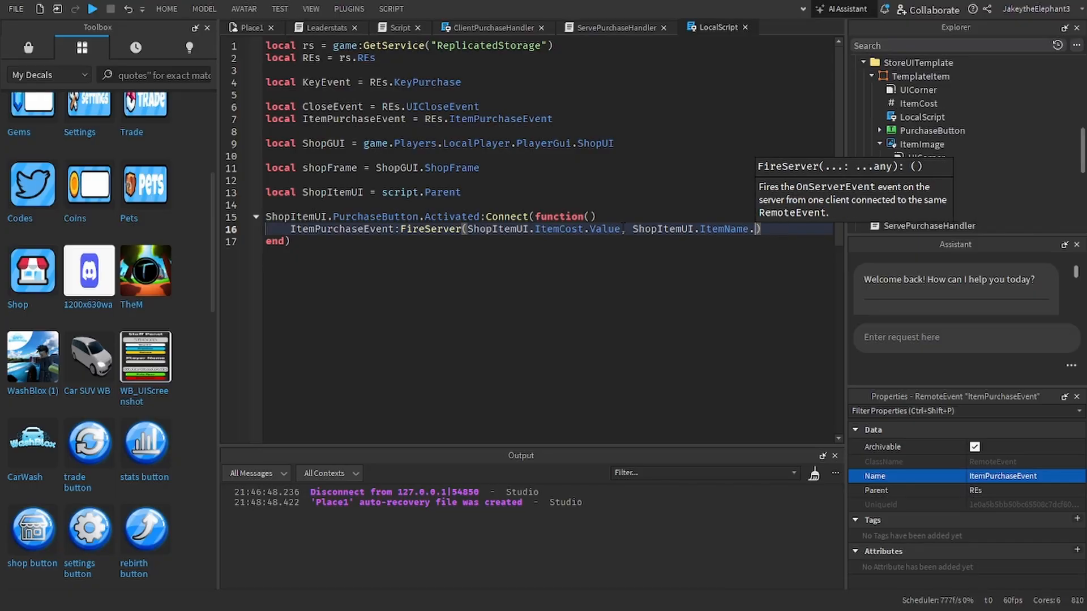
pyautogui.write('.')
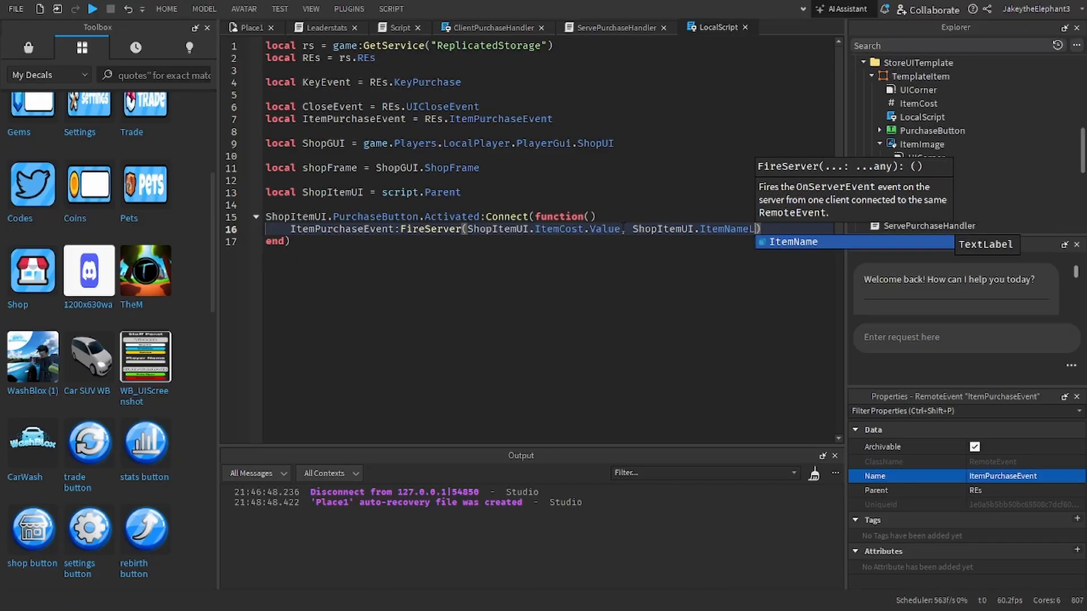
pyautogui.write('tex')
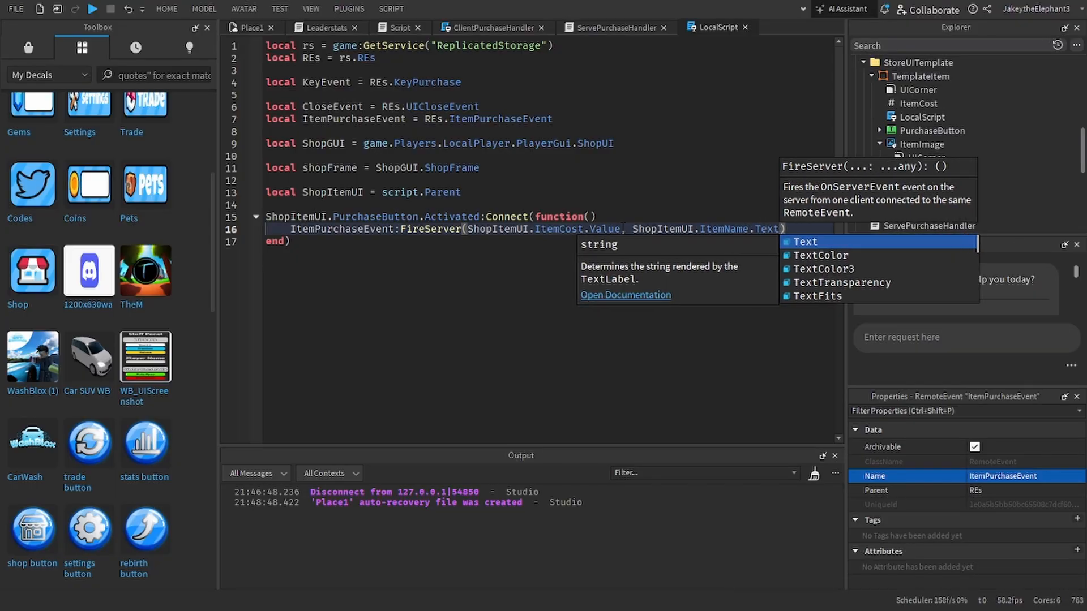
pyautogui.press('Tab')
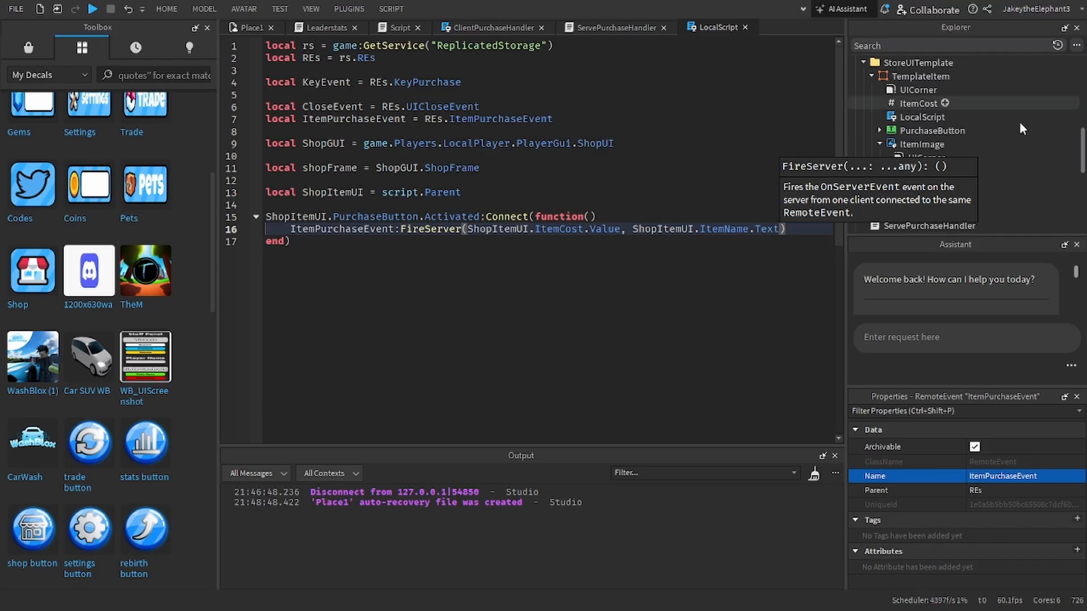
# Step: Playtest purchasing the Key from the shop, trace the output error to its line in ServePurchaseHandler, and stop the playtest
pyautogui.click(579, 28)
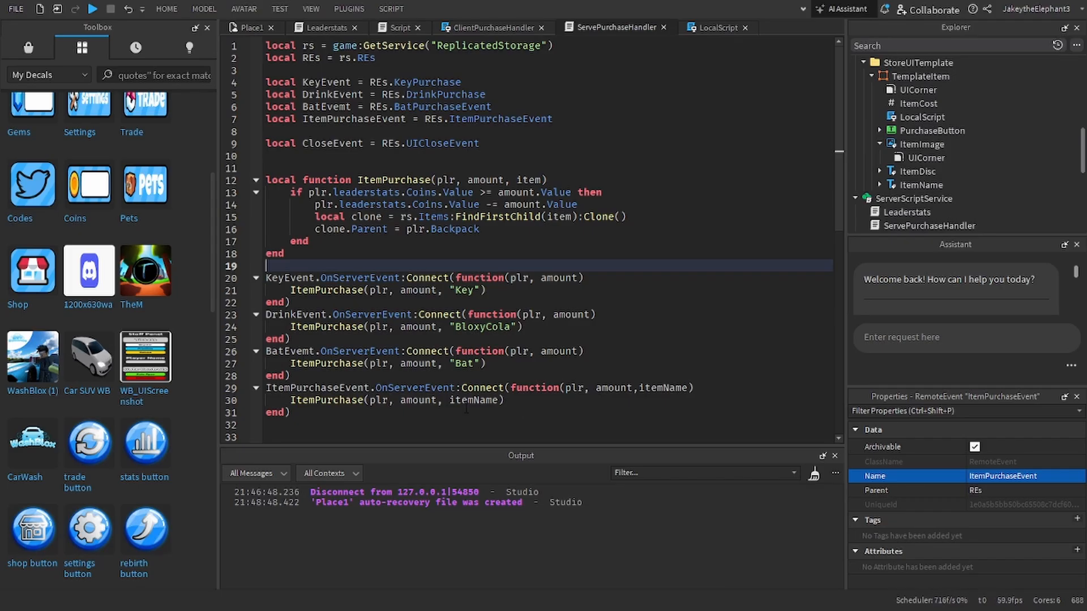
pyautogui.click(93, 10)
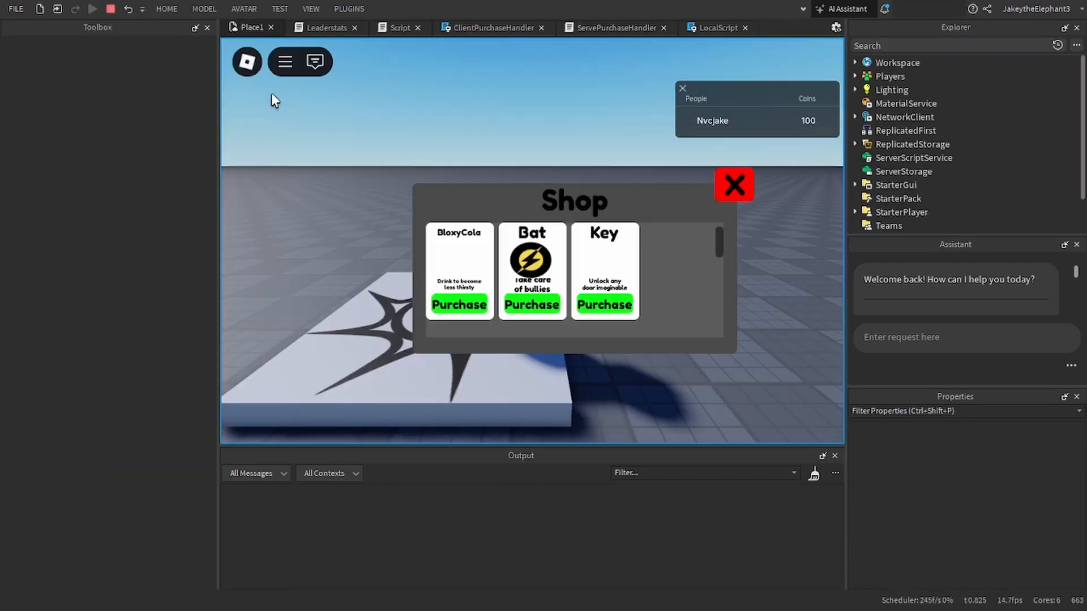
pyautogui.click(595, 307)
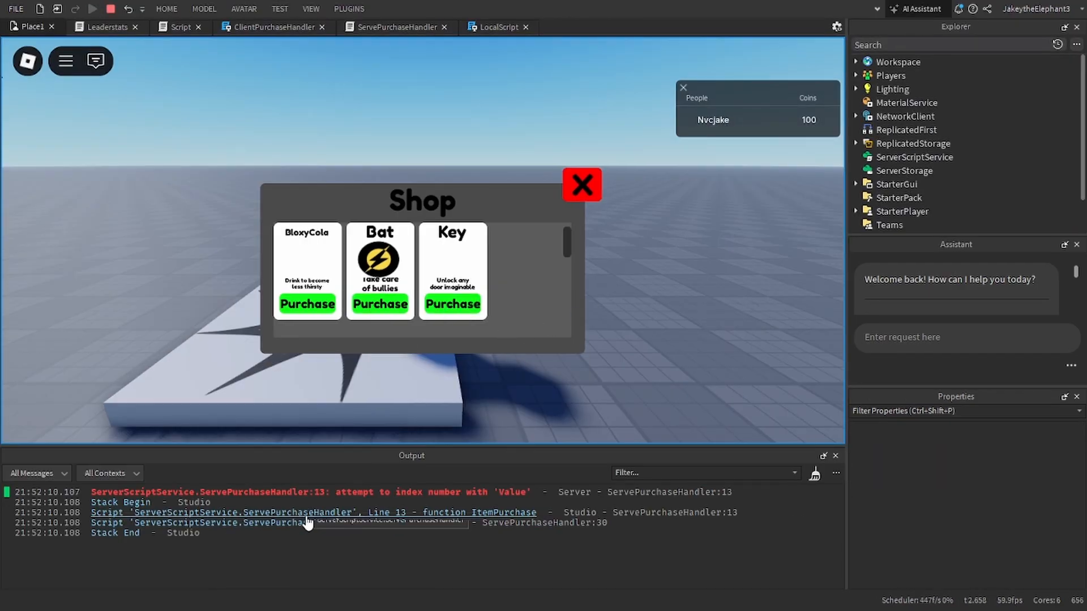
pyautogui.click(347, 493)
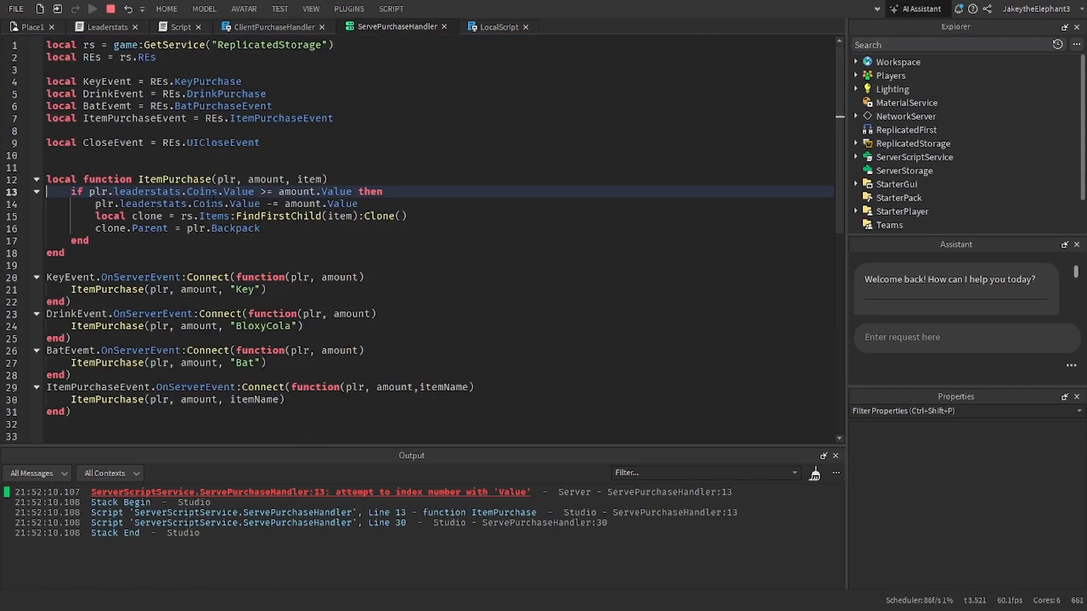
pyautogui.click(111, 10)
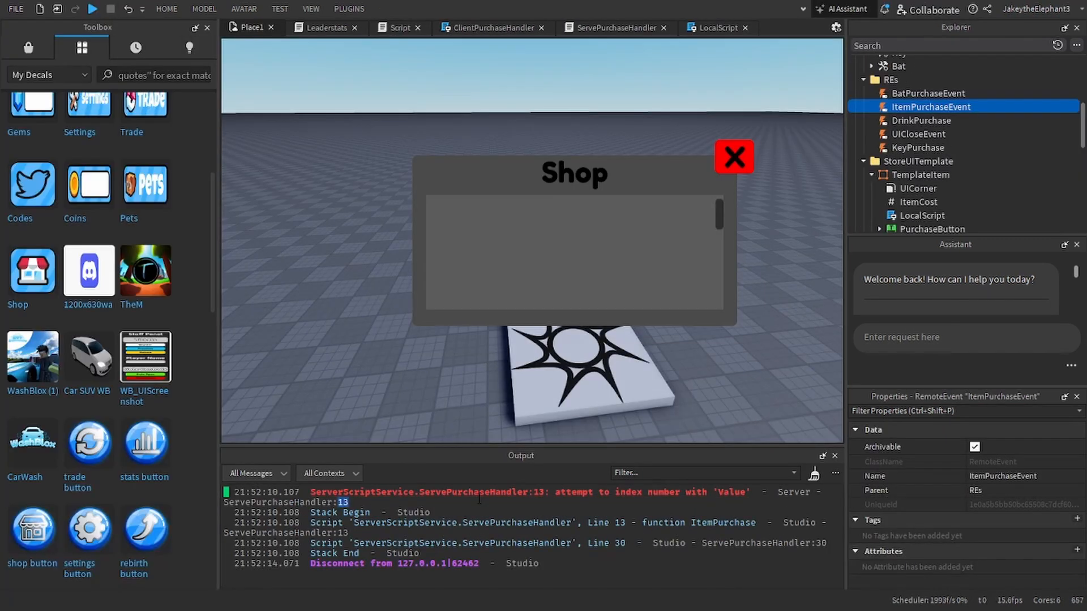
pyautogui.doubleClick(476, 493)
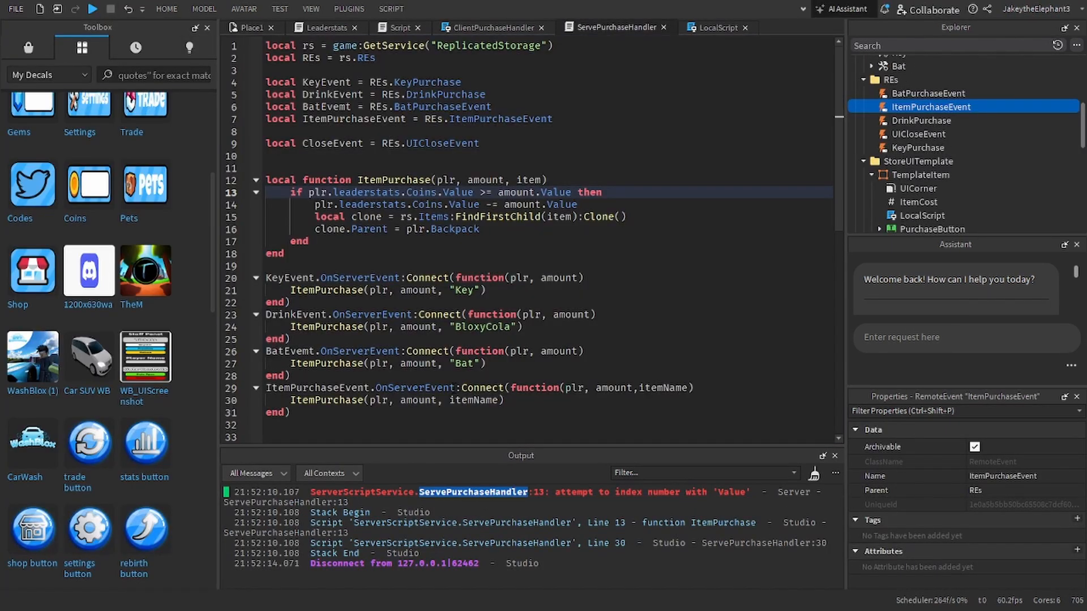
# Step: In the coin check of the ItemPurchase function, replace plr.leaderstats with plr:WaitForChild("leaderstats")
pyautogui.moveTo(451, 383)
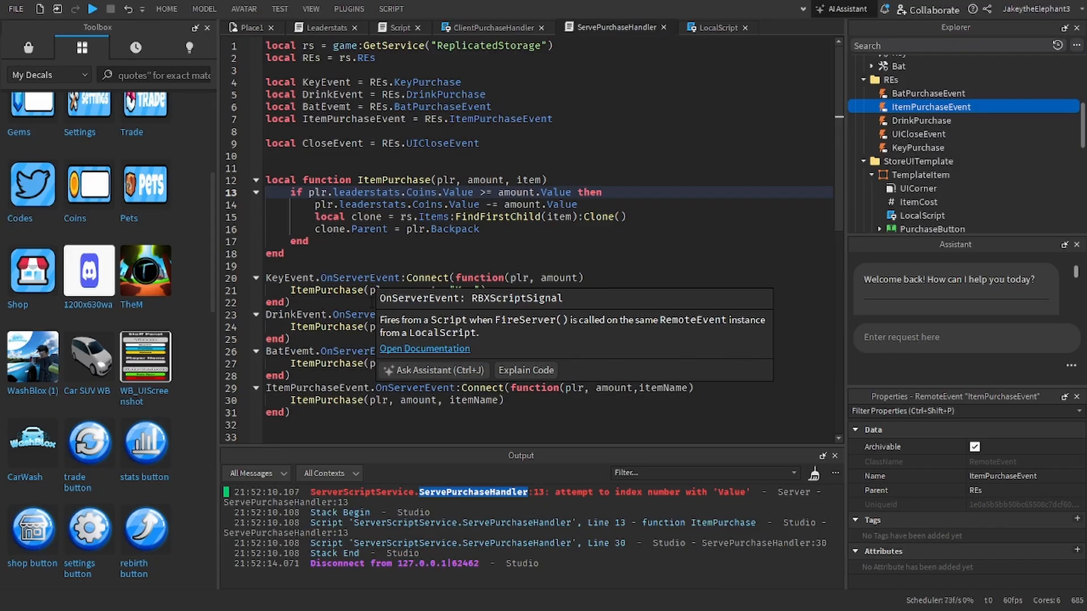
pyautogui.click(334, 192)
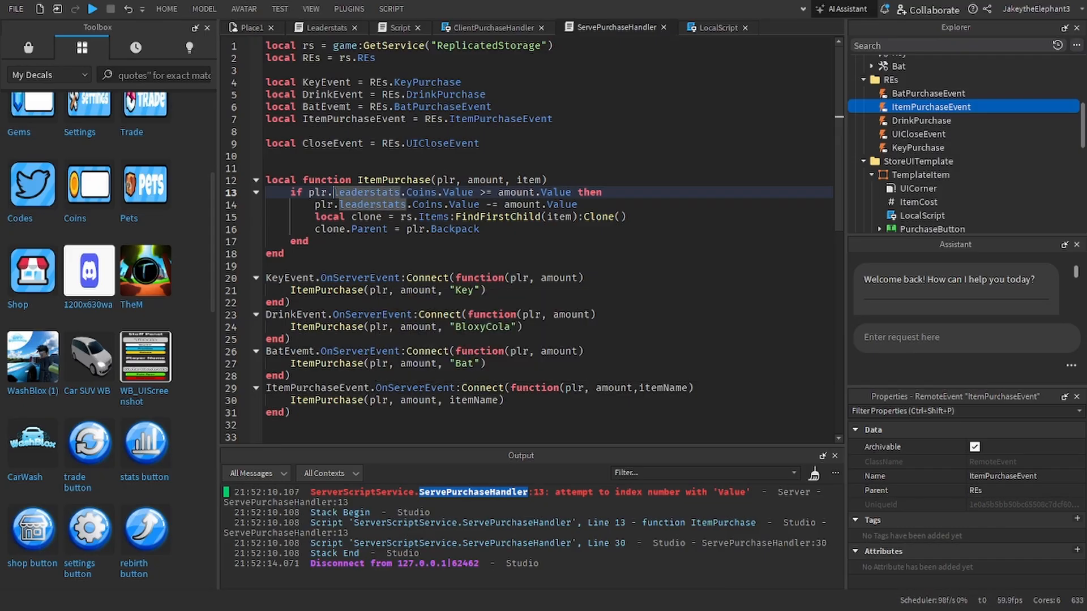
pyautogui.press('BackSpace')
pyautogui.write(':W')
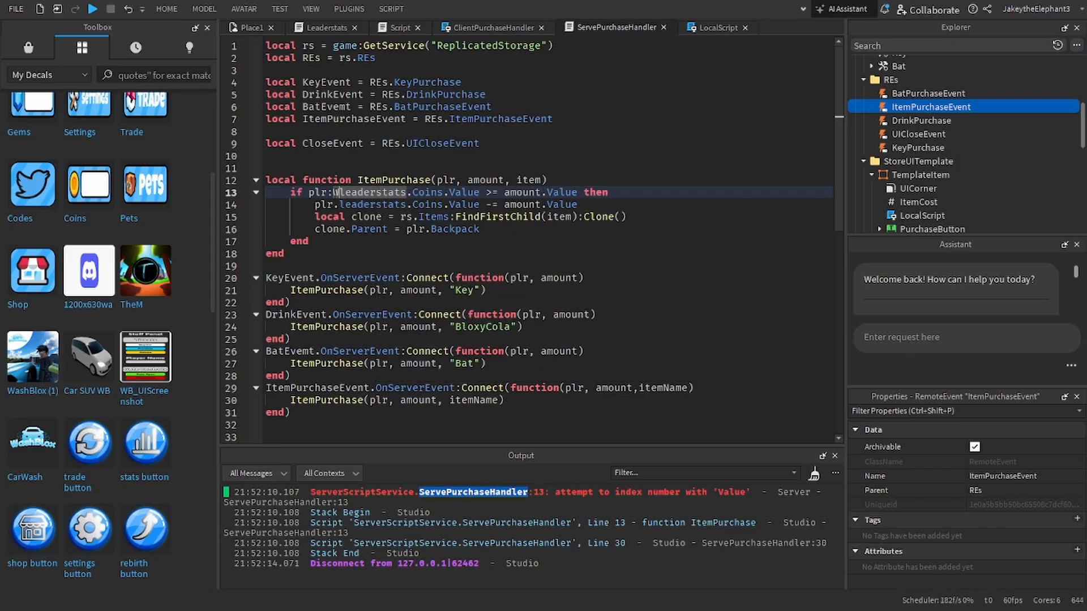
pyautogui.write('aitForChild')
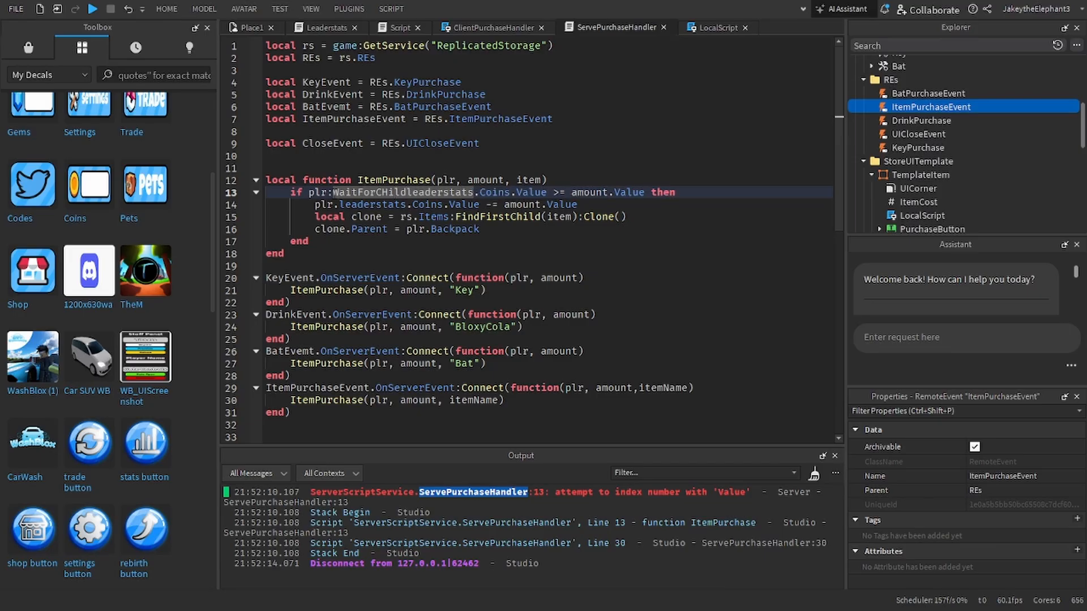
pyautogui.press('BackSpace')
pyautogui.press('BackSpace')
pyautogui.press('BackSpace')
pyautogui.press('BackSpace')
pyautogui.write('hild*')
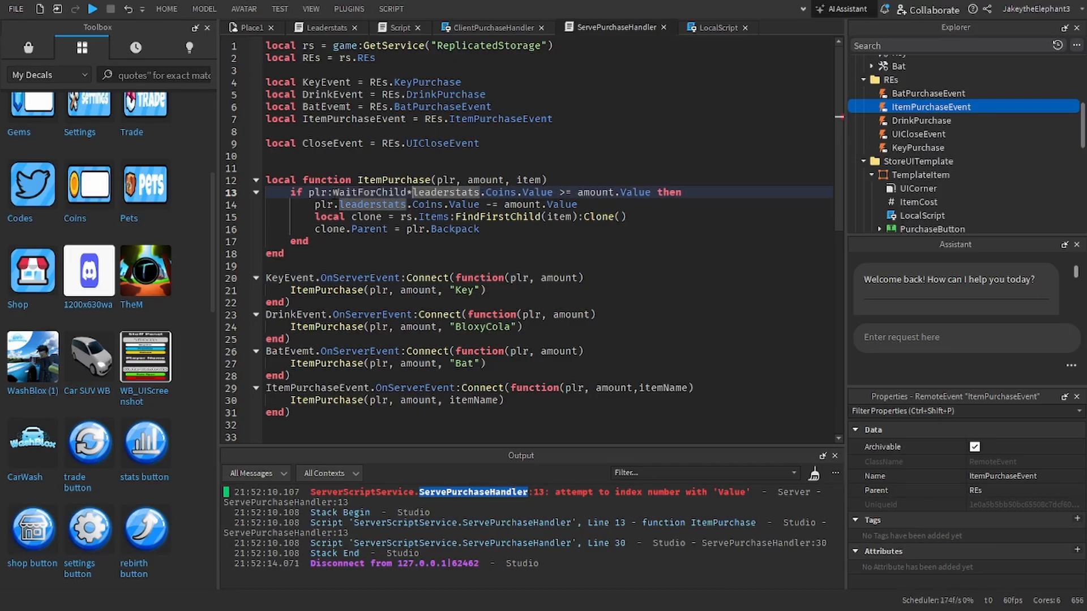
pyautogui.press('BackSpace')
pyautogui.write('(')
pyautogui.hotkey('ctrl', 'Right')
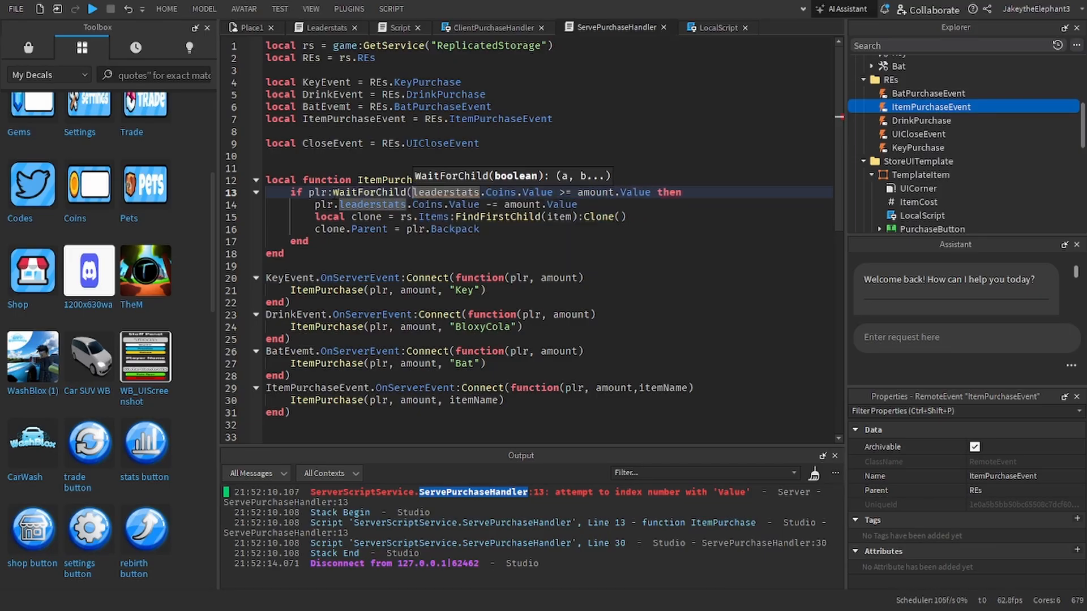
pyautogui.write(')')
pyautogui.press('Left')
pyautogui.hotkey('ctrl', 'shift', 'Left')
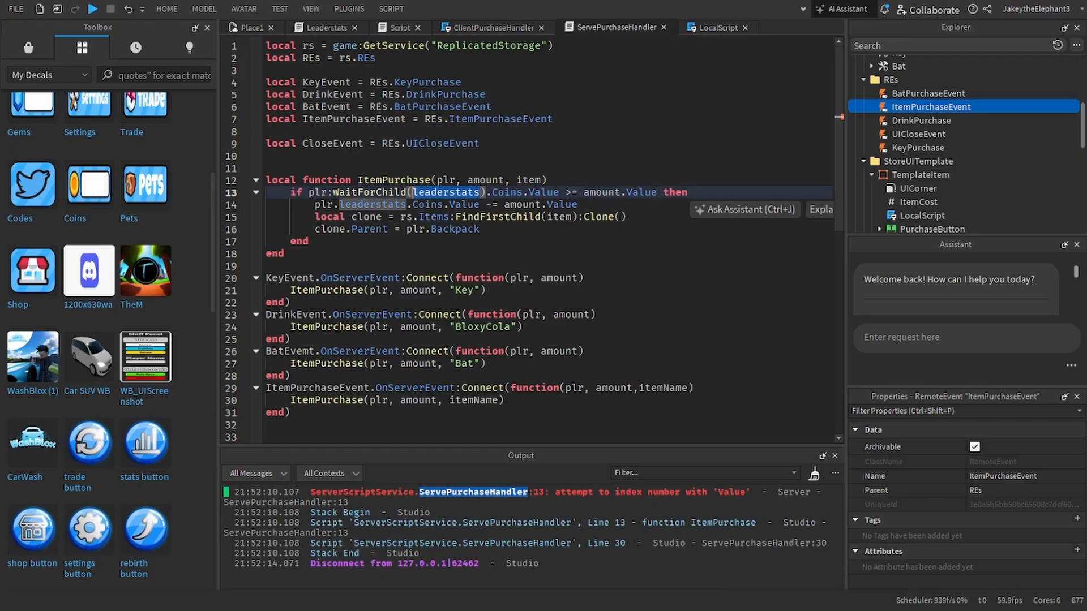
pyautogui.write('"')
# Step: Start a playtest and inspect the player's leaderstats folder and its Coins value under Players
pyautogui.click(92, 9)
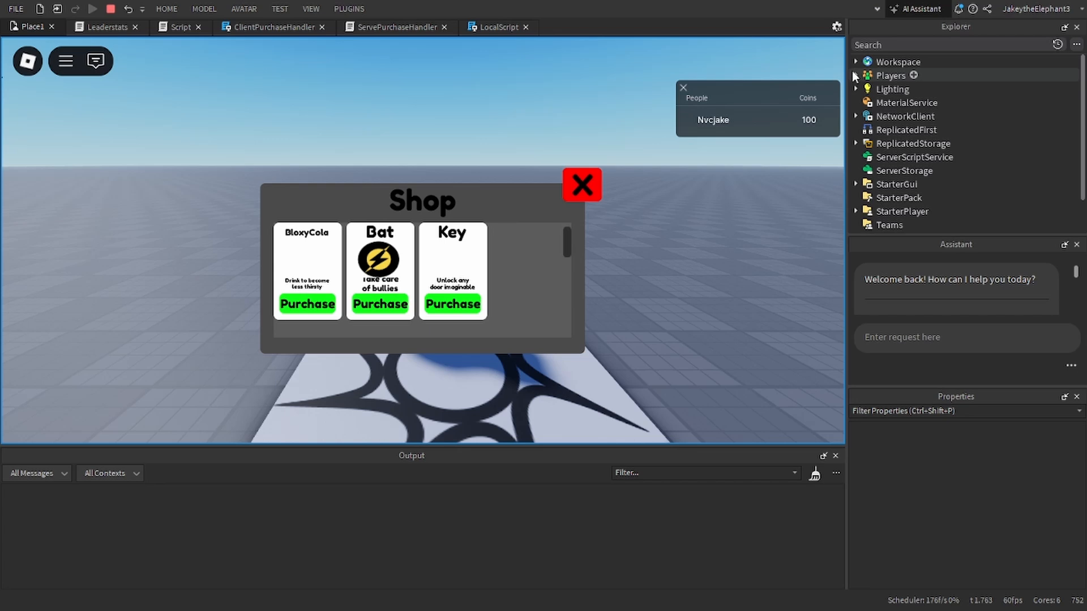
pyautogui.click(855, 62)
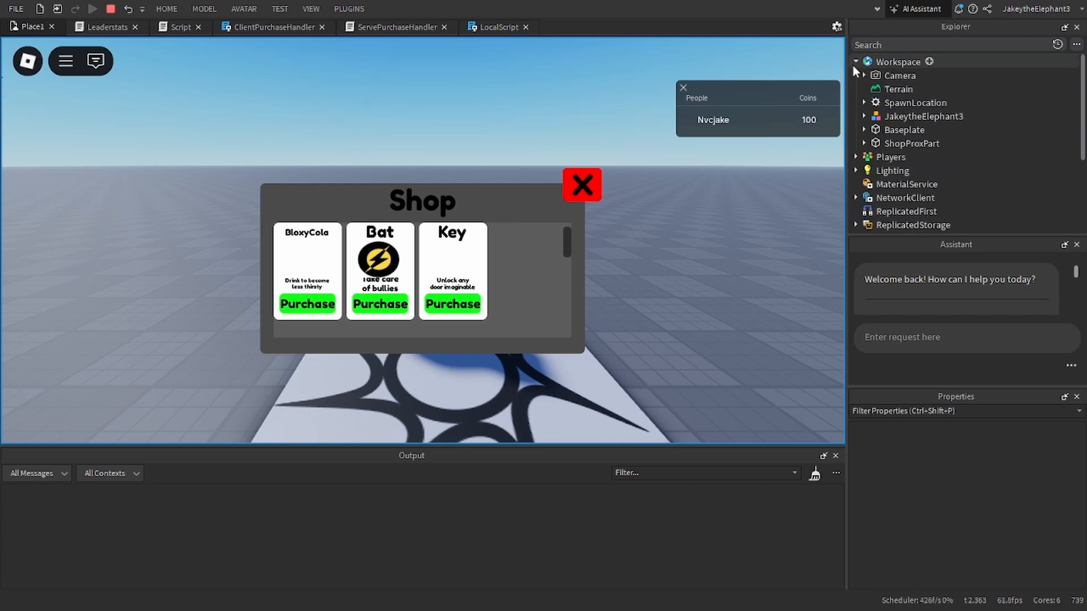
pyautogui.click(856, 62)
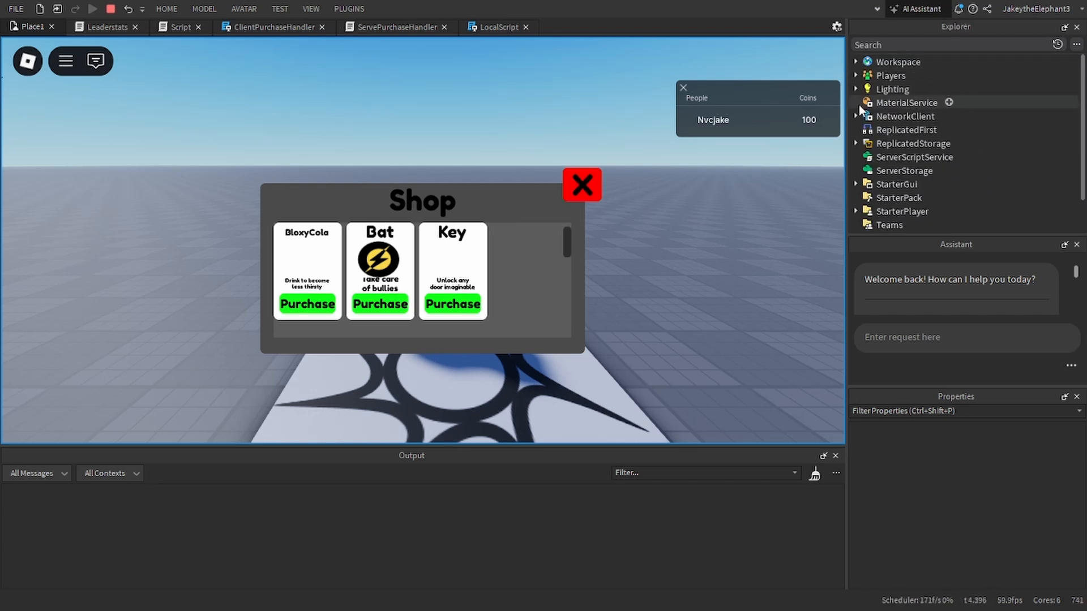
pyautogui.click(856, 75)
pyautogui.click(863, 89)
pyautogui.click(873, 102)
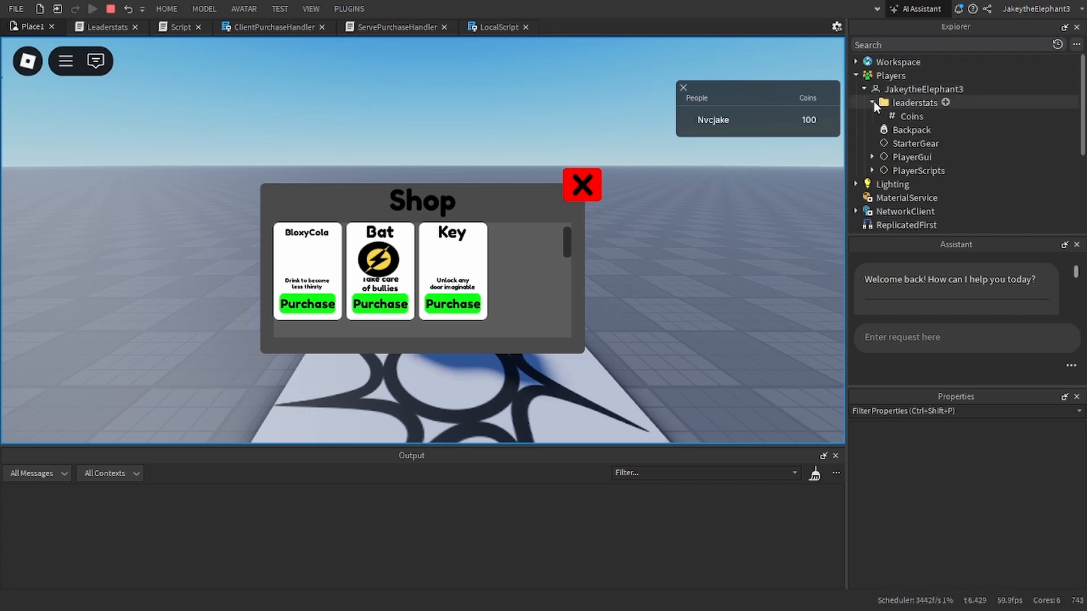
pyautogui.click(905, 102)
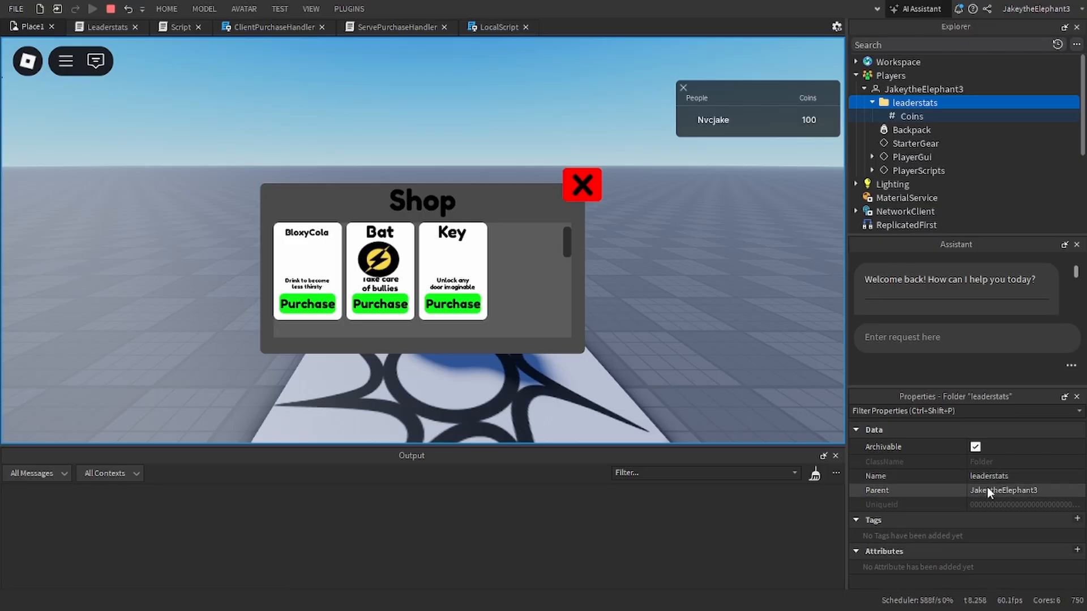
pyautogui.click(910, 116)
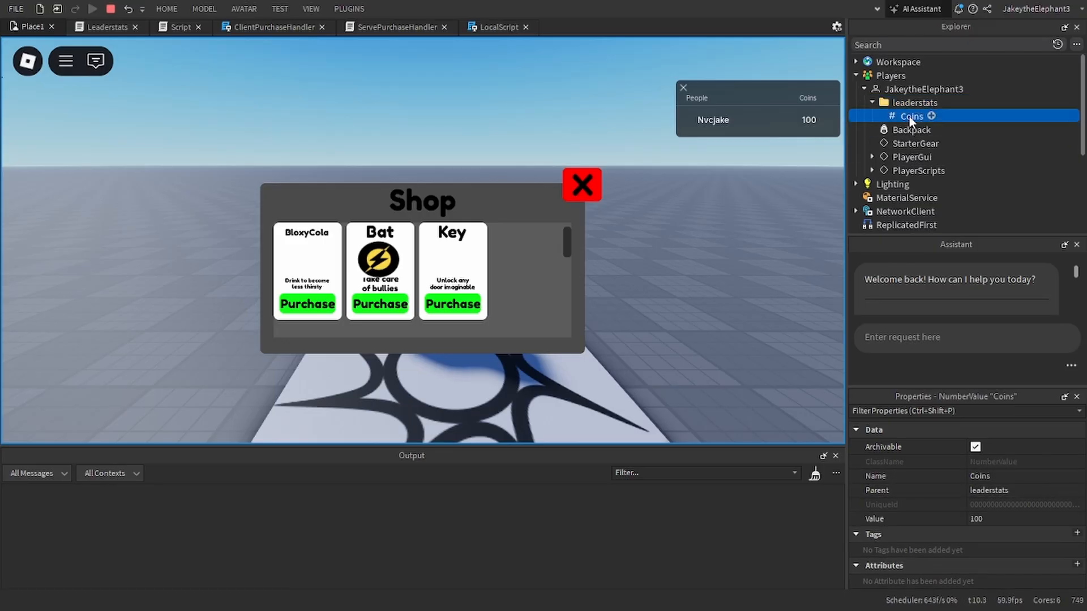
# Step: Purchase the Key from the shop, trace the output error to its line in ServePurchaseHandler, and stop the playtest
pyautogui.click(454, 305)
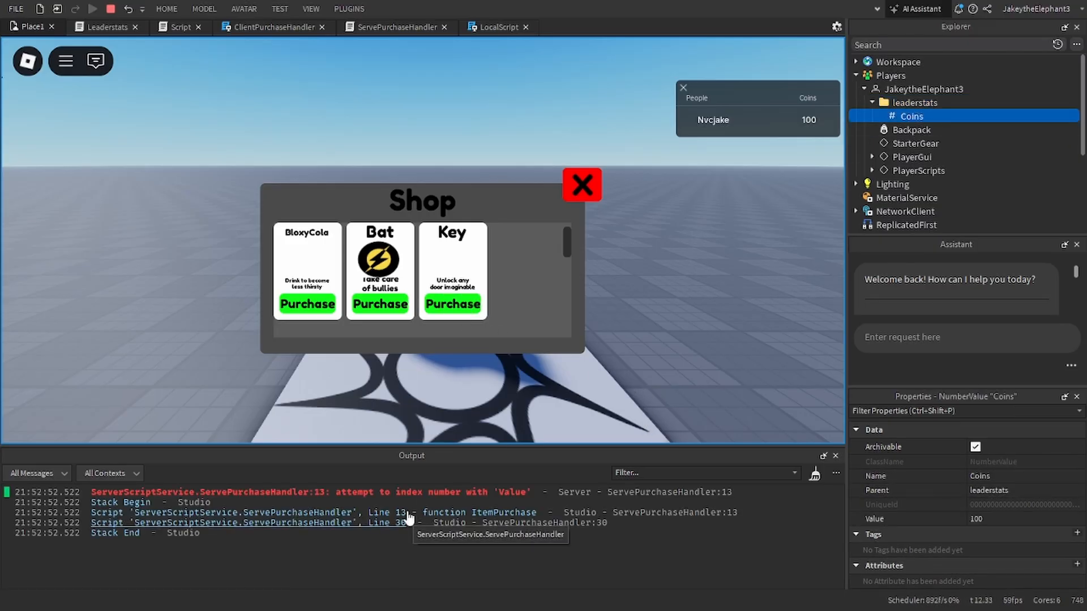
pyautogui.doubleClick(434, 492)
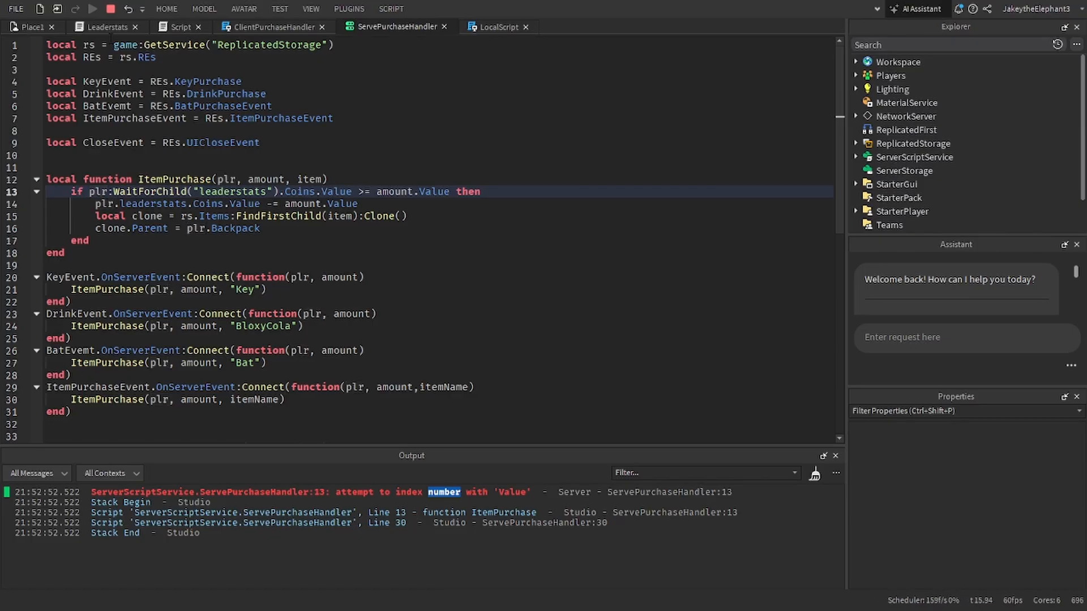
pyautogui.click(111, 9)
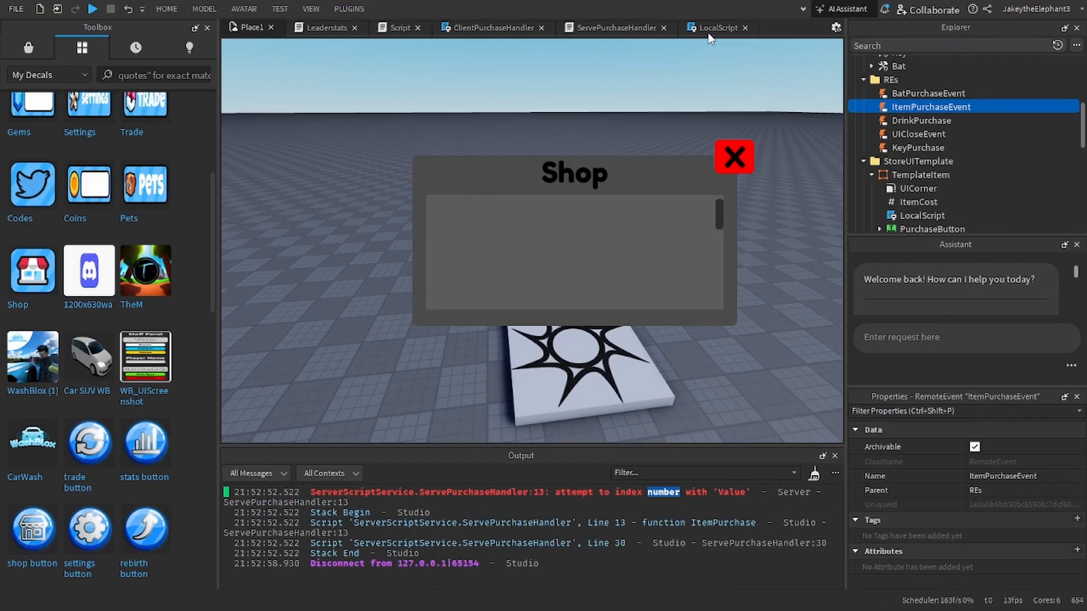
# Step: Compare the LocalScript with ServePurchaseHandler and remove .Value from ShopItemUI.ItemCost in the FireServer call
pyautogui.click(708, 33)
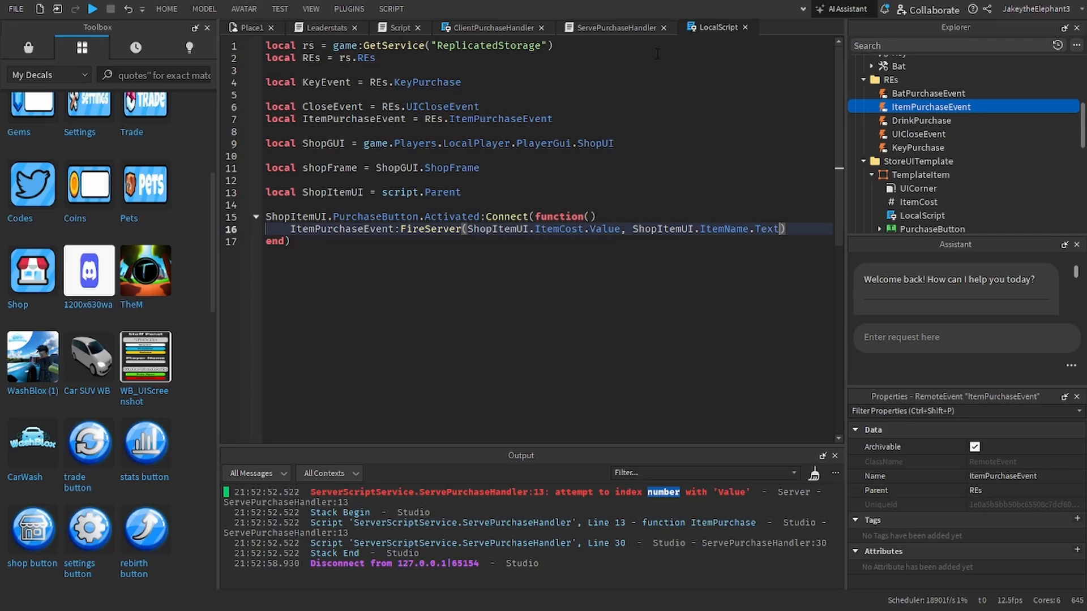
pyautogui.click(617, 27)
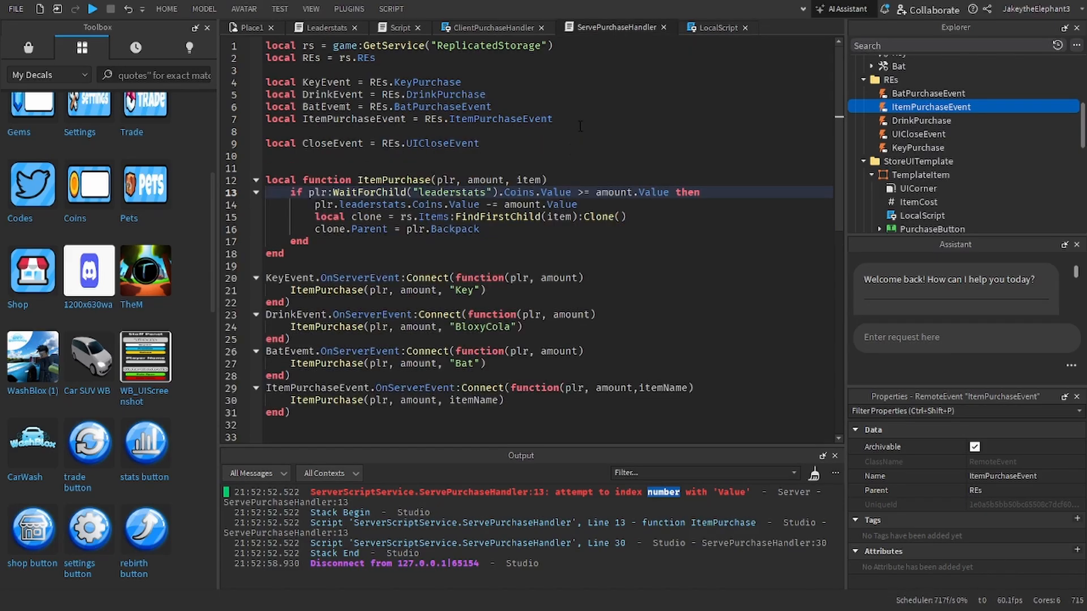
pyautogui.click(714, 27)
pyautogui.doubleClick(605, 229)
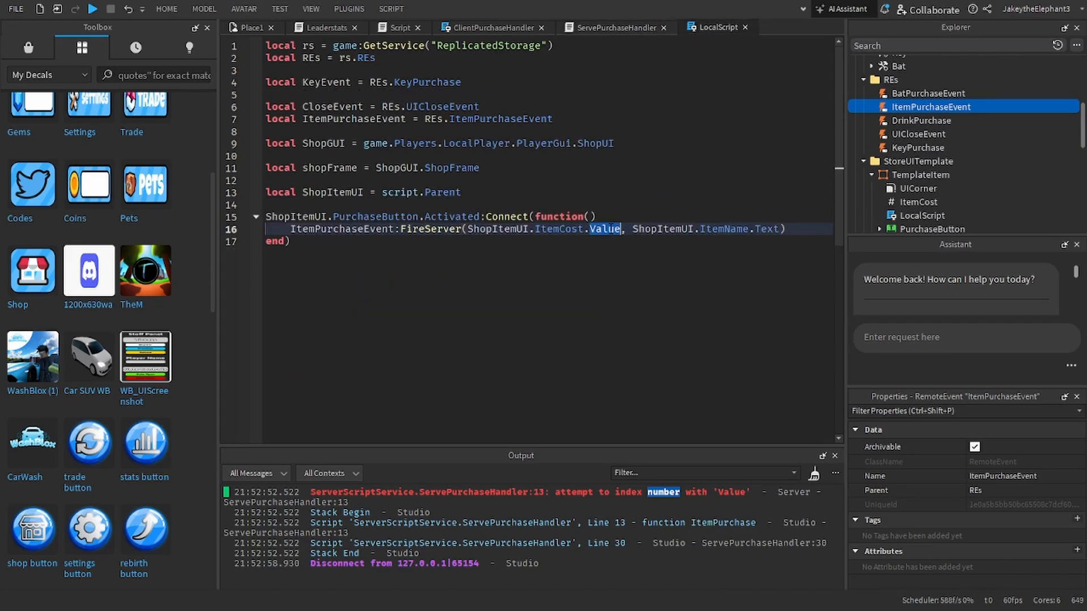
pyautogui.press('BackSpace')
pyautogui.press('BackSpace')
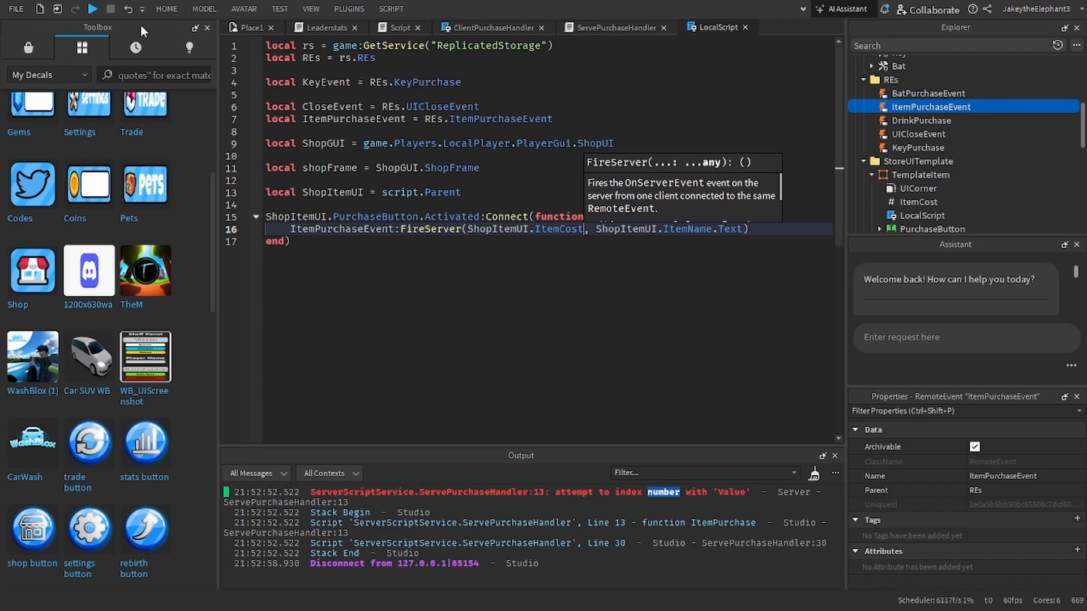
# Step: Playtest purchasing the BloxyCola, open the script line behind the output error, and stop the playtest
pyautogui.click(87, 9)
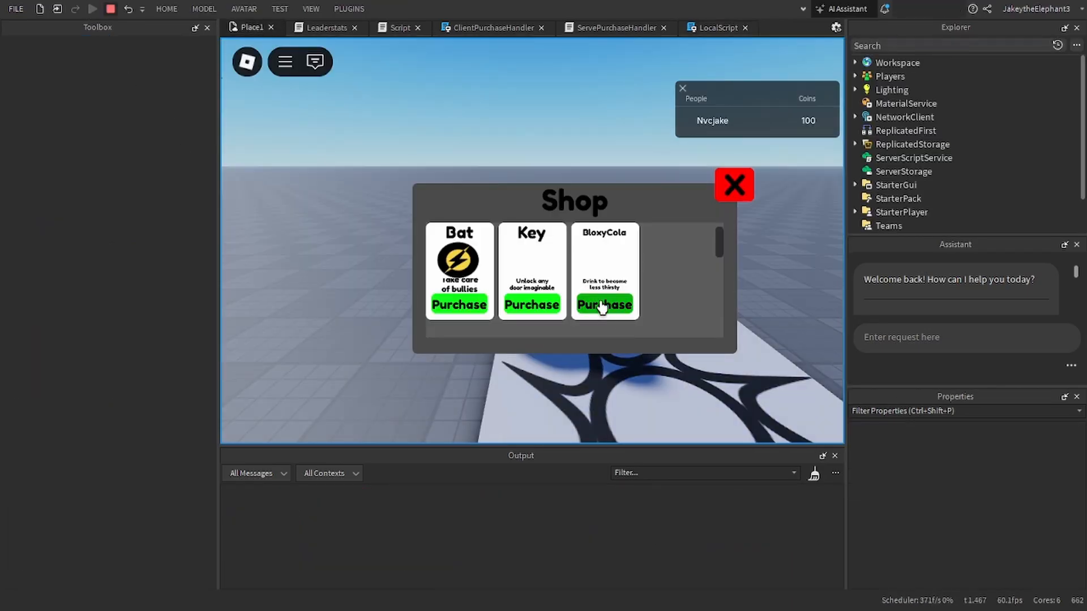
pyautogui.click(602, 305)
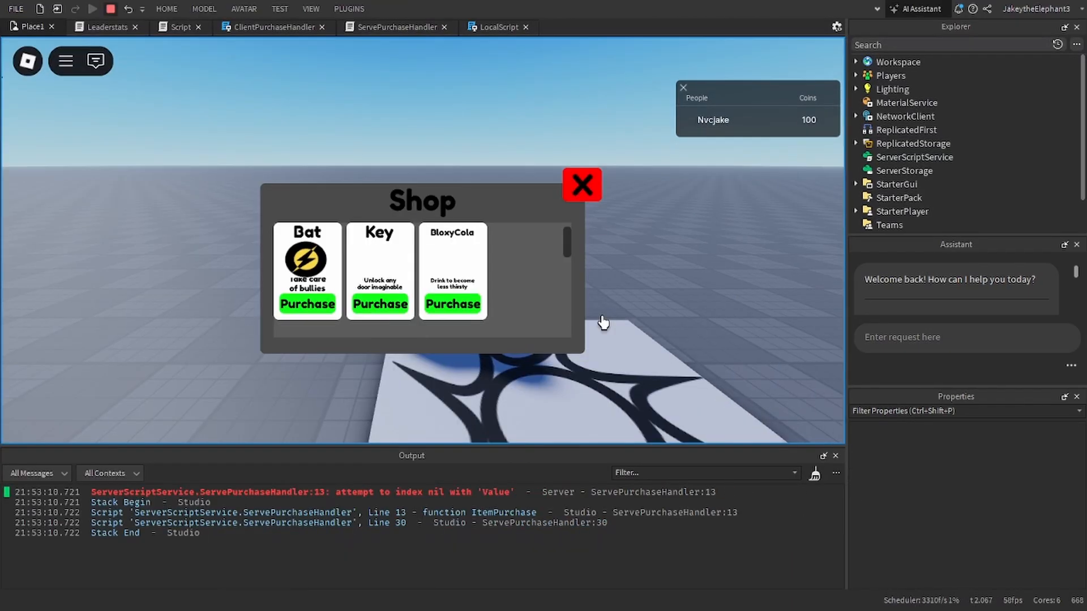
pyautogui.doubleClick(461, 493)
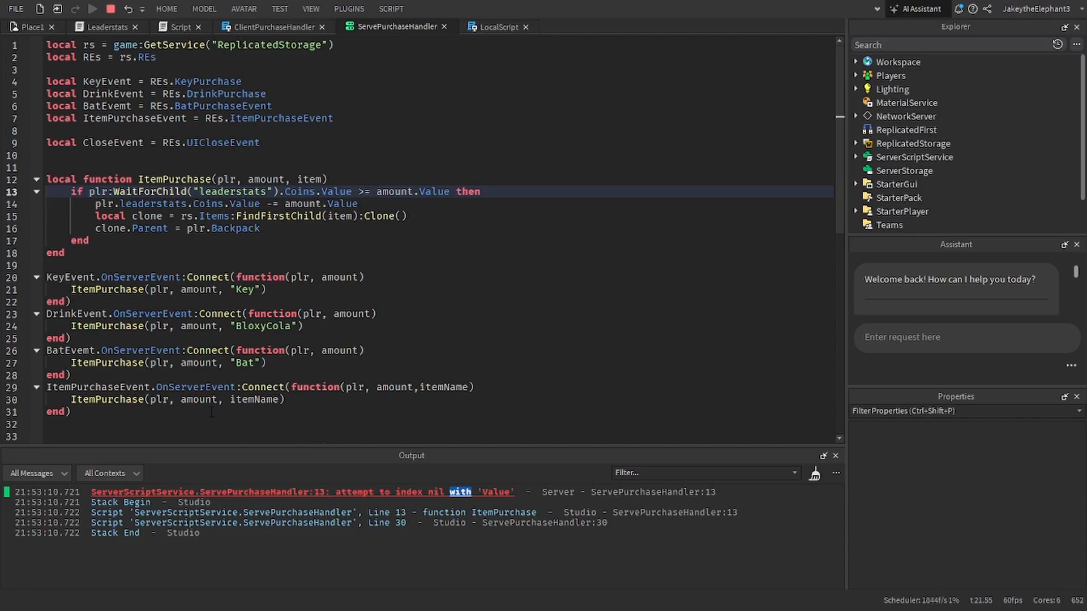
pyautogui.click(110, 9)
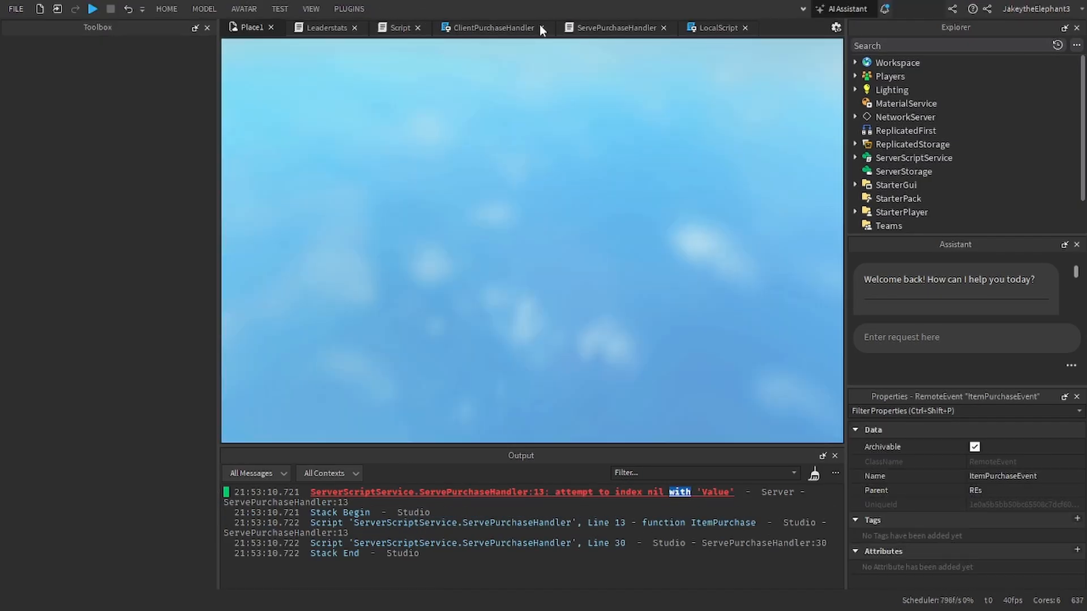
# Step: In ServePurchaseHandler's ItemPurchaseEvent handler, add print(plr), print(amount) and print(itemName) before the ItemPurchase call
pyautogui.click(604, 27)
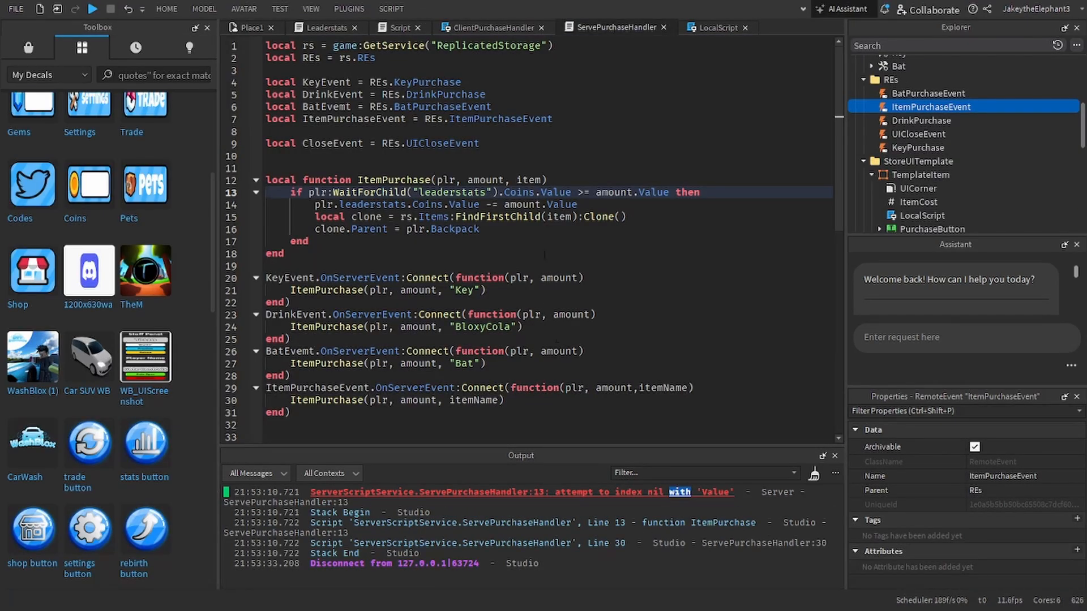
pyautogui.click(730, 388)
pyautogui.press('Return')
pyautogui.write('print(')
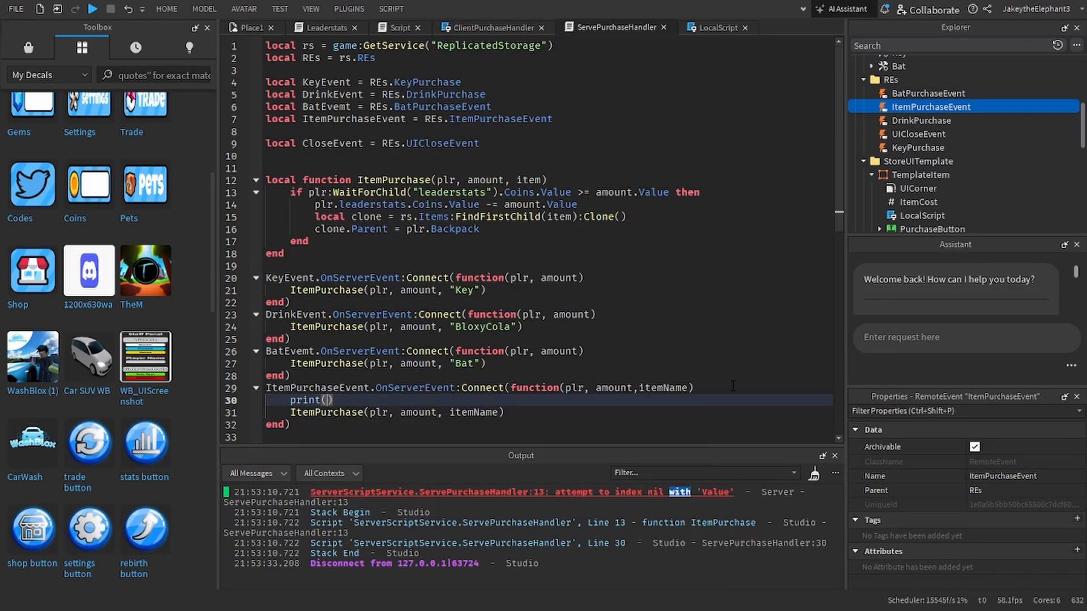
pyautogui.write('plr)')
pyautogui.press('Return')
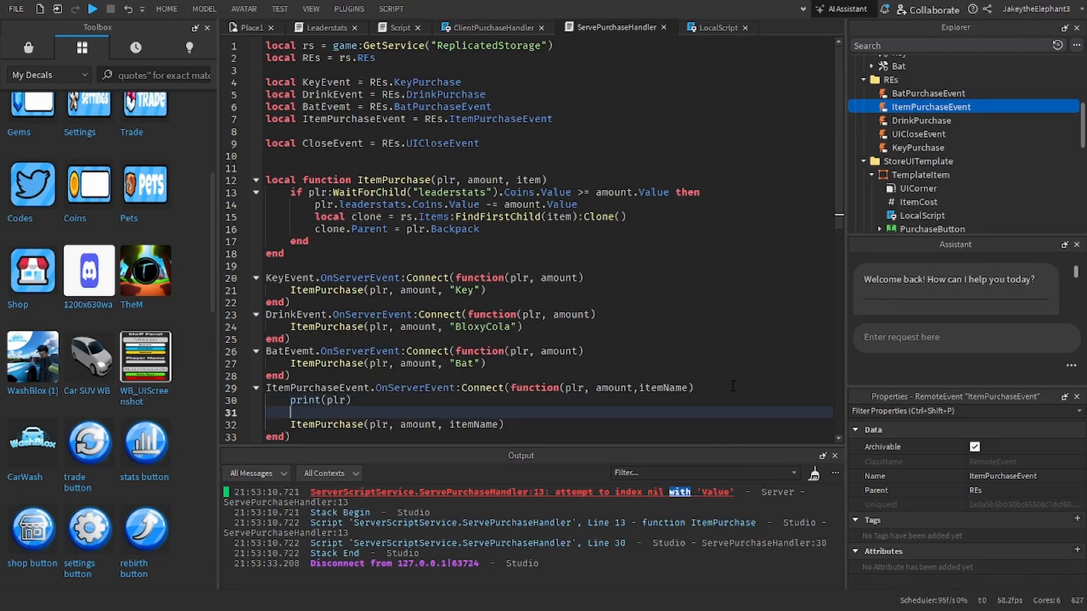
pyautogui.write('print(a,')
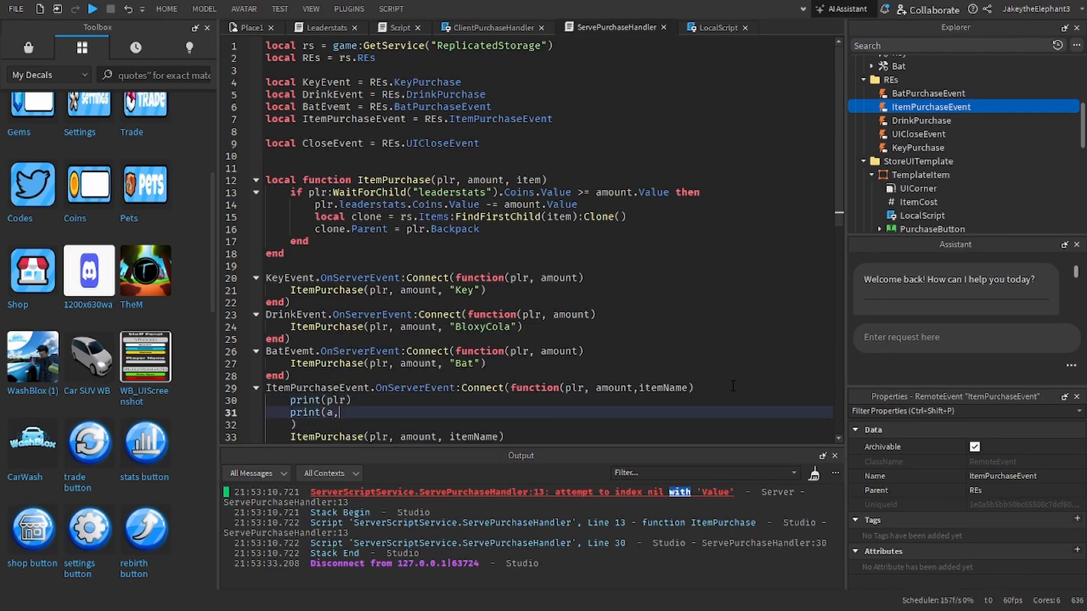
pyautogui.press('BackSpace')
pyautogui.press('BackSpace')
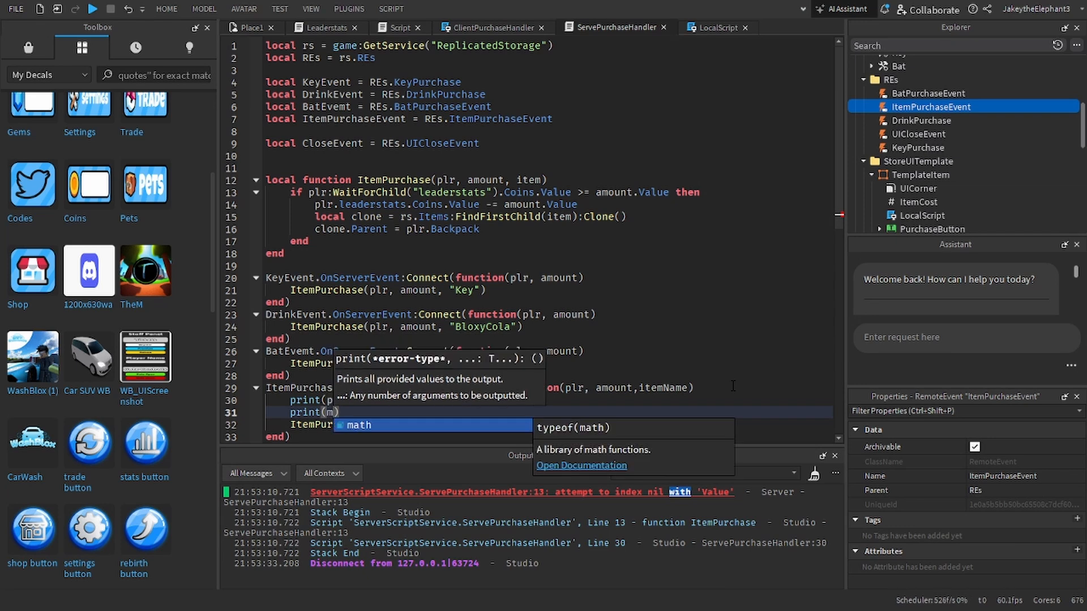
pyautogui.write('amount)')
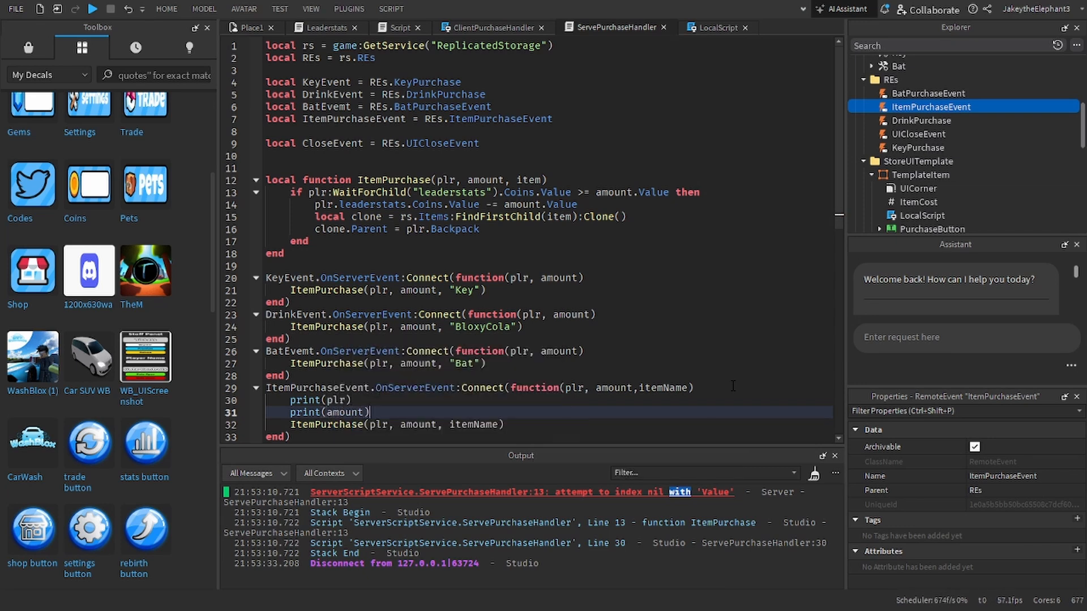
pyautogui.press('Return')
pyautogui.write('print(itemnam')
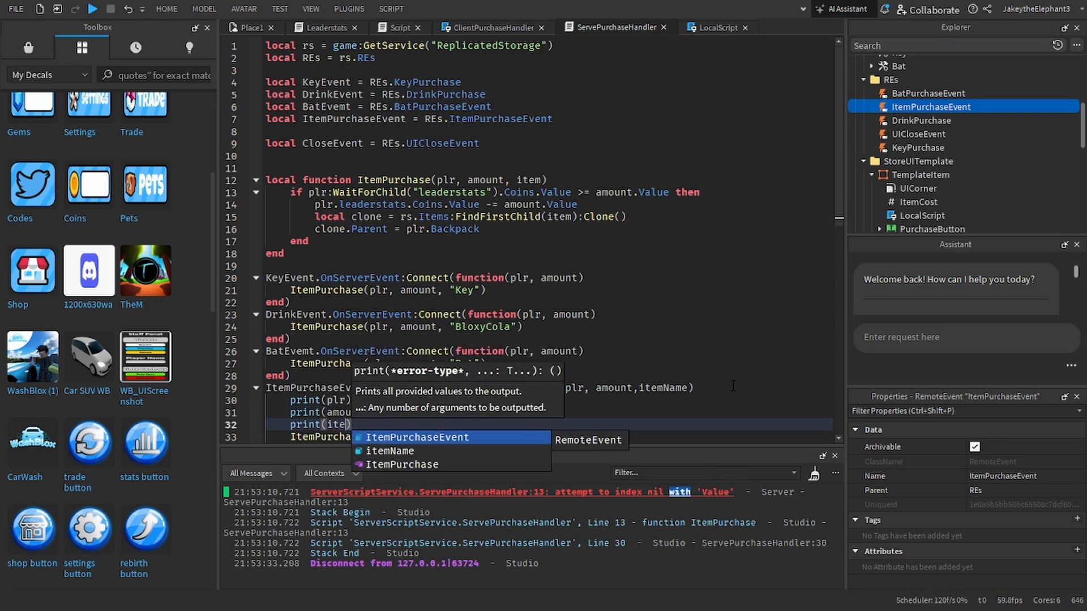
pyautogui.press('Tab')
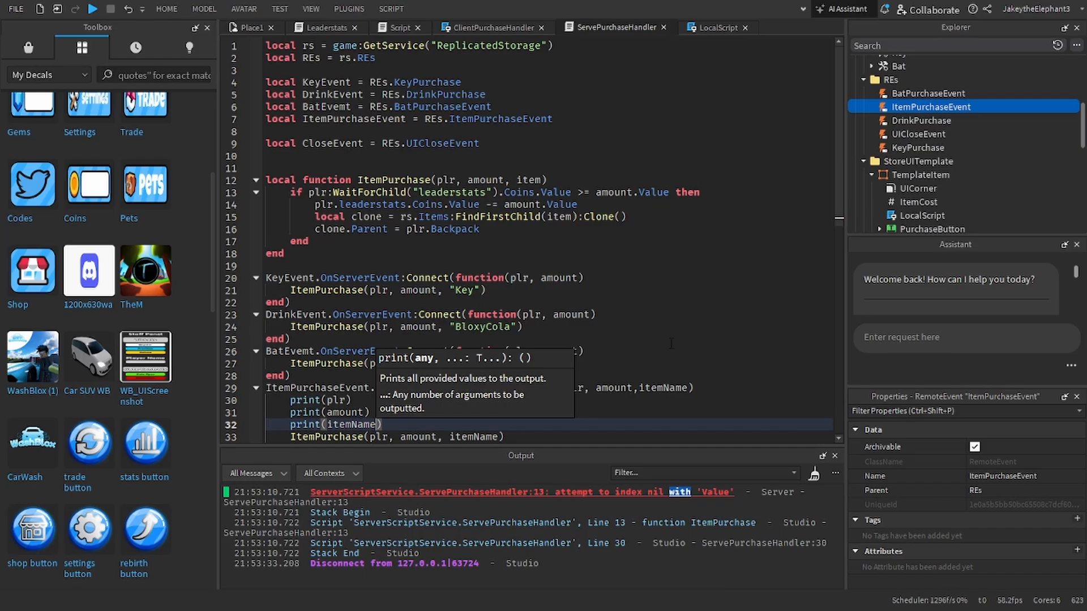
# Step: Playtest purchasing the BloxyCola, check the printed player, amount and item name in the output, and stop the playtest
pyautogui.click(93, 8)
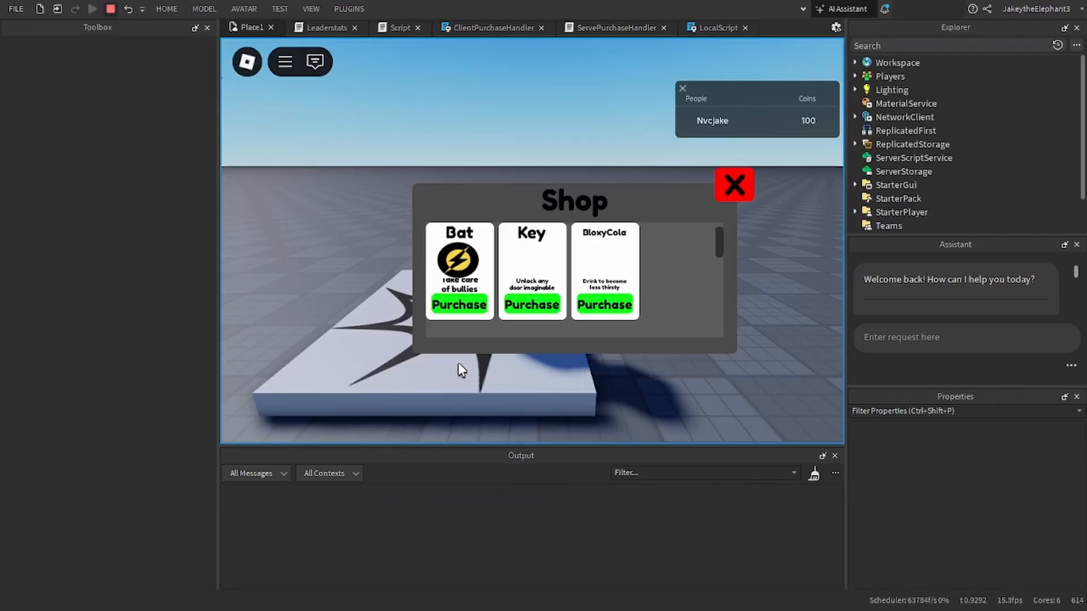
pyautogui.click(593, 307)
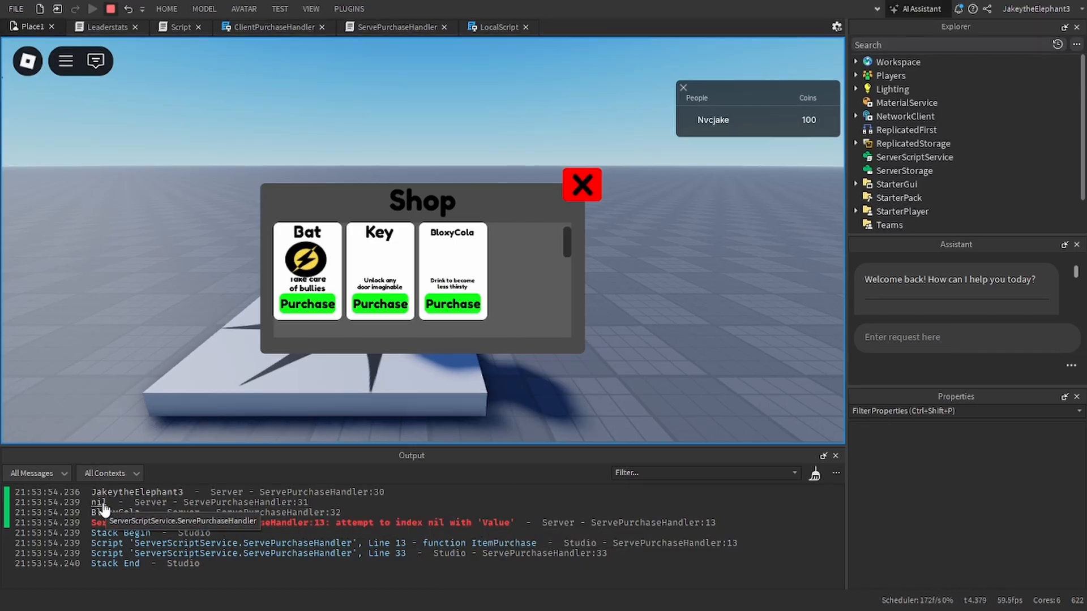
pyautogui.click(110, 9)
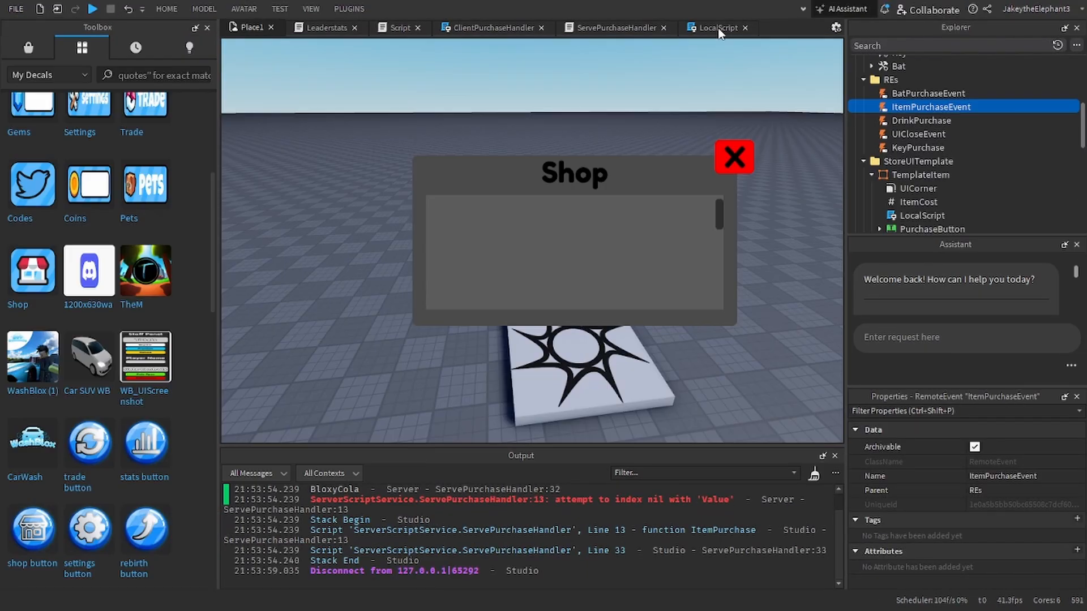
# Step: Restore .Value after ShopItemUI.ItemCost in the LocalScript's FireServer call
pyautogui.click(718, 27)
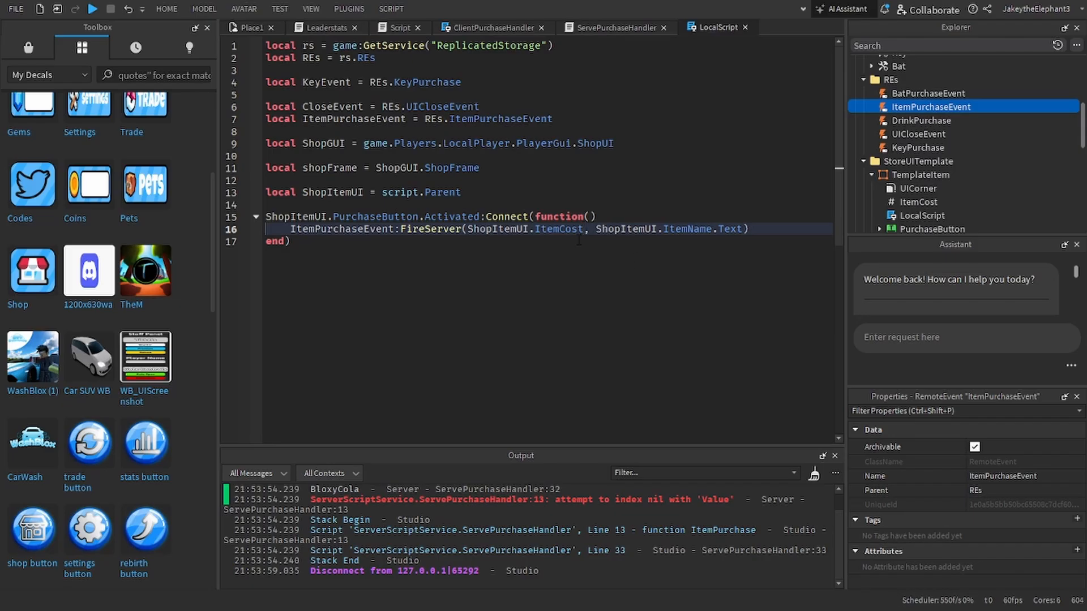
pyautogui.write('.Value')
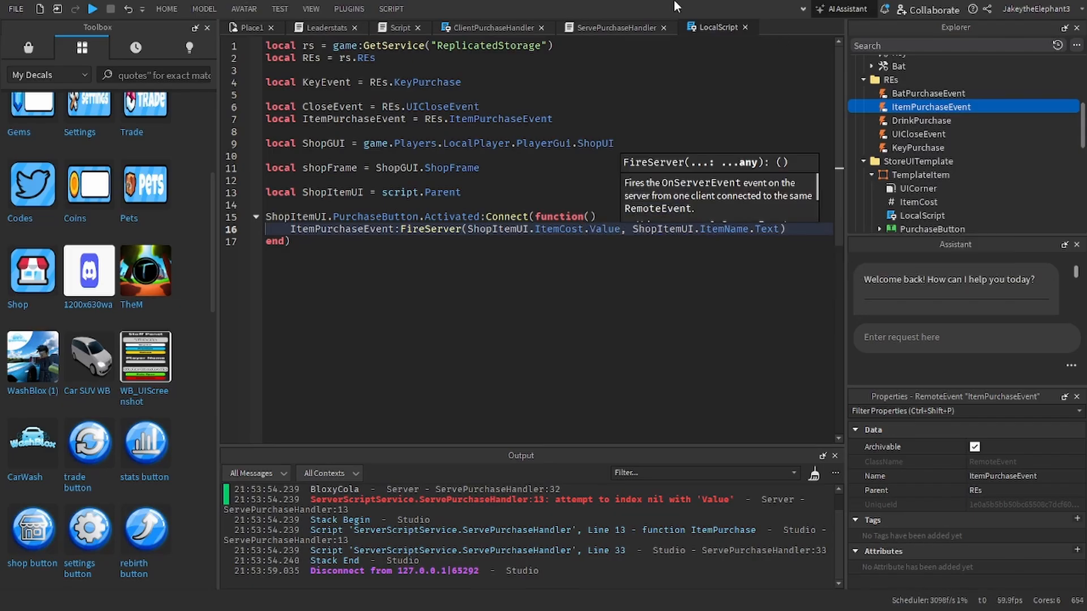
# Step: In the ItemPurchase function of ServePurchaseHandler, replace amount.Value with amount in both the coin check and the coin deduction
pyautogui.click(610, 26)
pyautogui.doubleClick(555, 193)
pyautogui.rightClick(555, 193)
pyautogui.press('Escape')
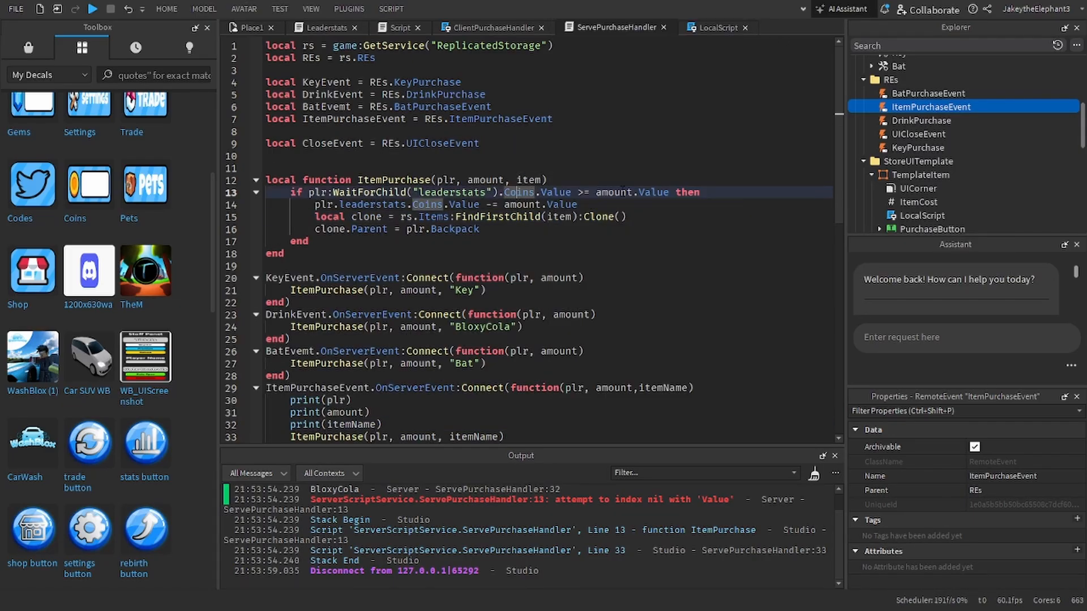
pyautogui.press('BackSpace')
pyautogui.press('BackSpace')
pyautogui.doubleClick(560, 205)
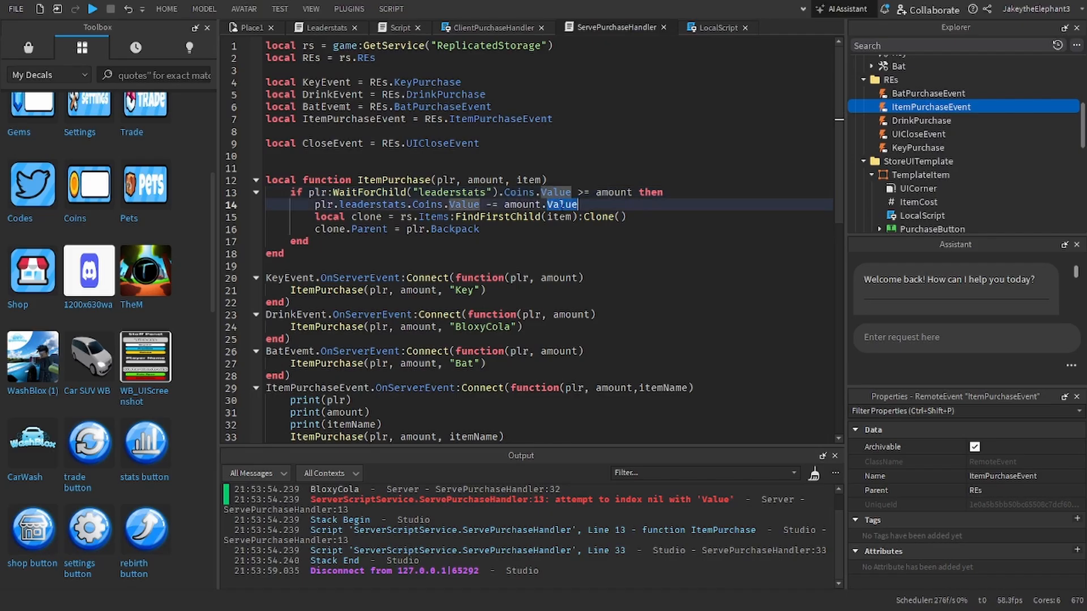
pyautogui.press('BackSpace')
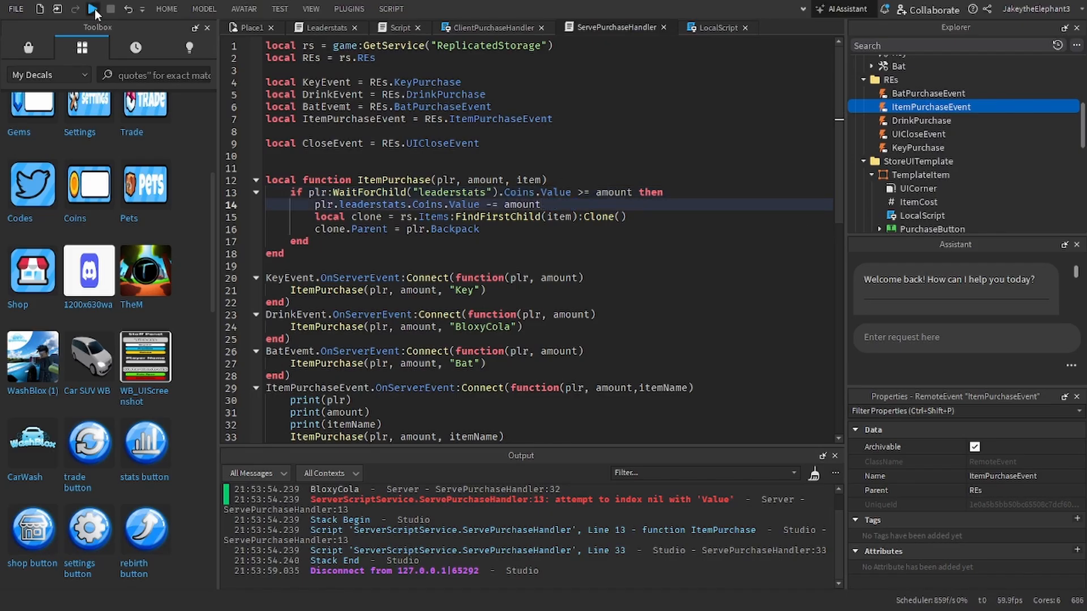
# Step: Playtest purchasing the Key and check the coin deduction, the backpack item and the printed output
pyautogui.click(92, 9)
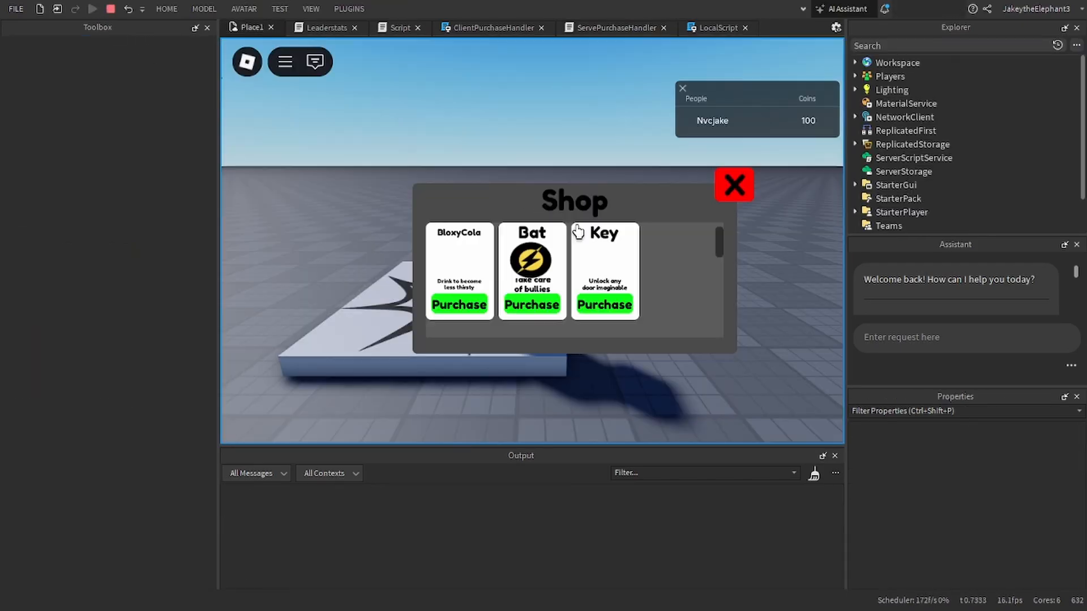
pyautogui.click(592, 305)
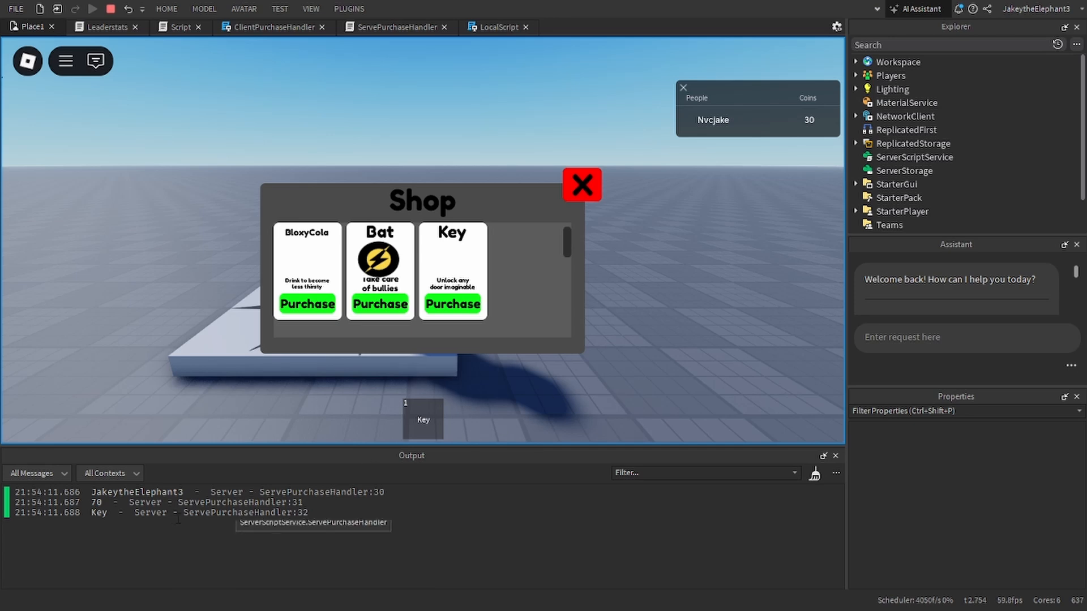
# Step: Playtest purchasing the Bat and the BloxyCola, equip the purchased items, check the output, and stop the playtest
pyautogui.click(384, 314)
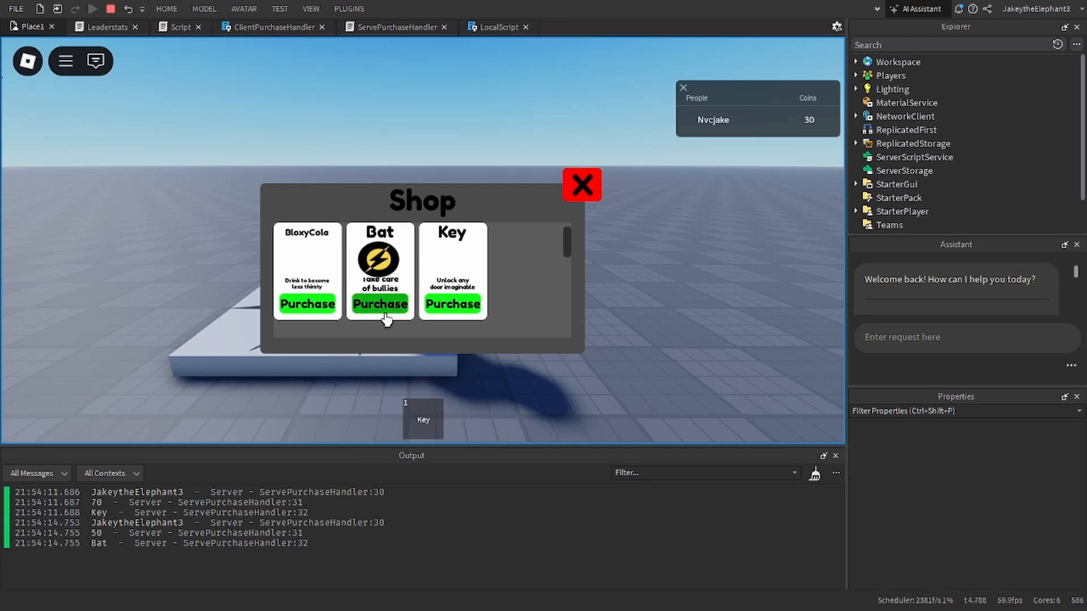
pyautogui.click(316, 312)
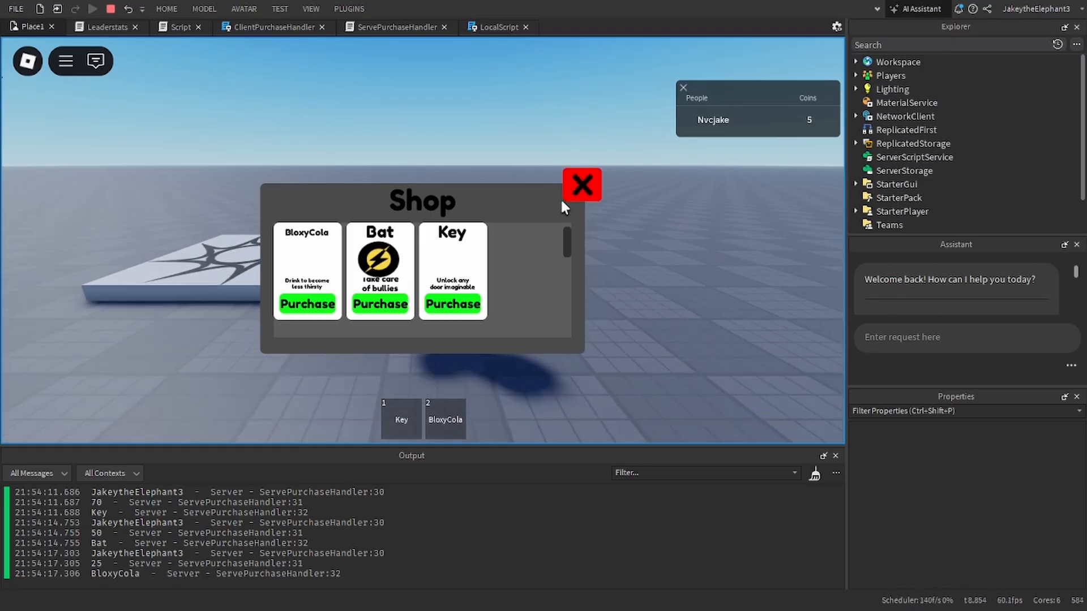
pyautogui.press('2')
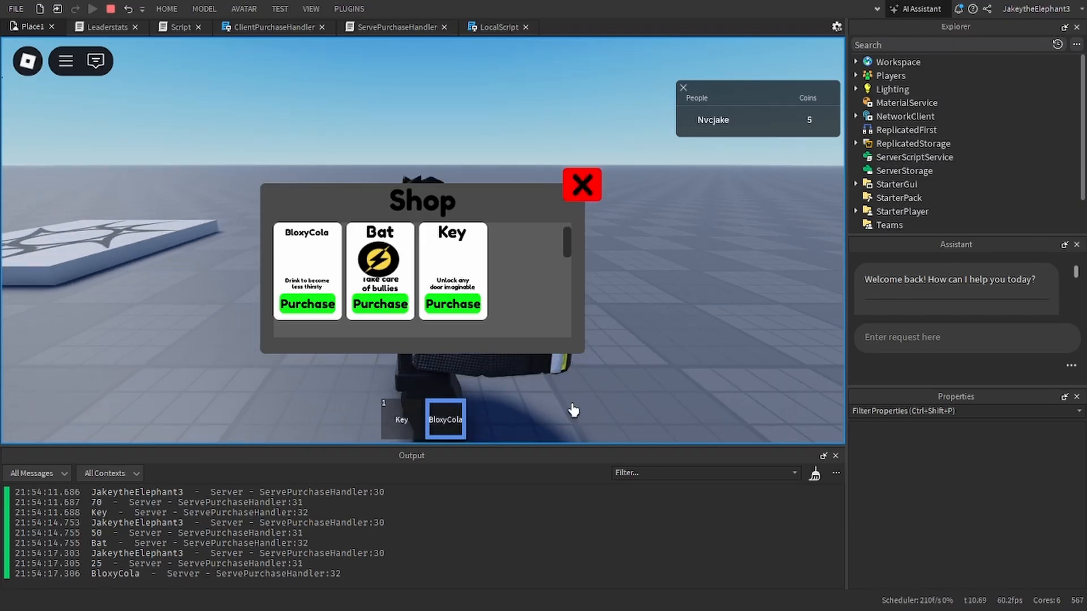
pyautogui.press('1')
pyautogui.press('2')
pyautogui.press('2')
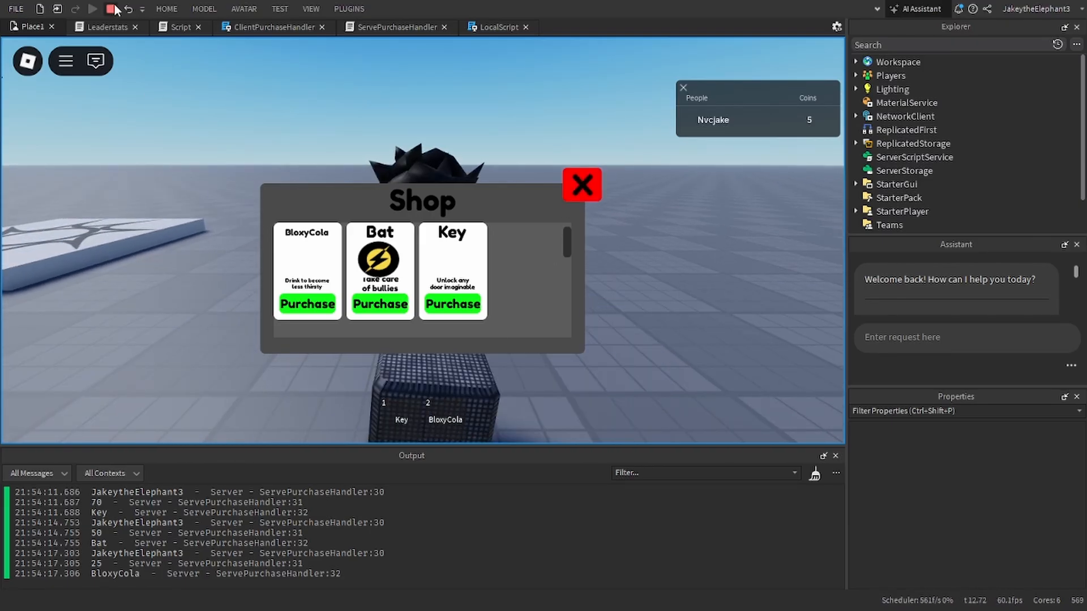
pyautogui.click(112, 10)
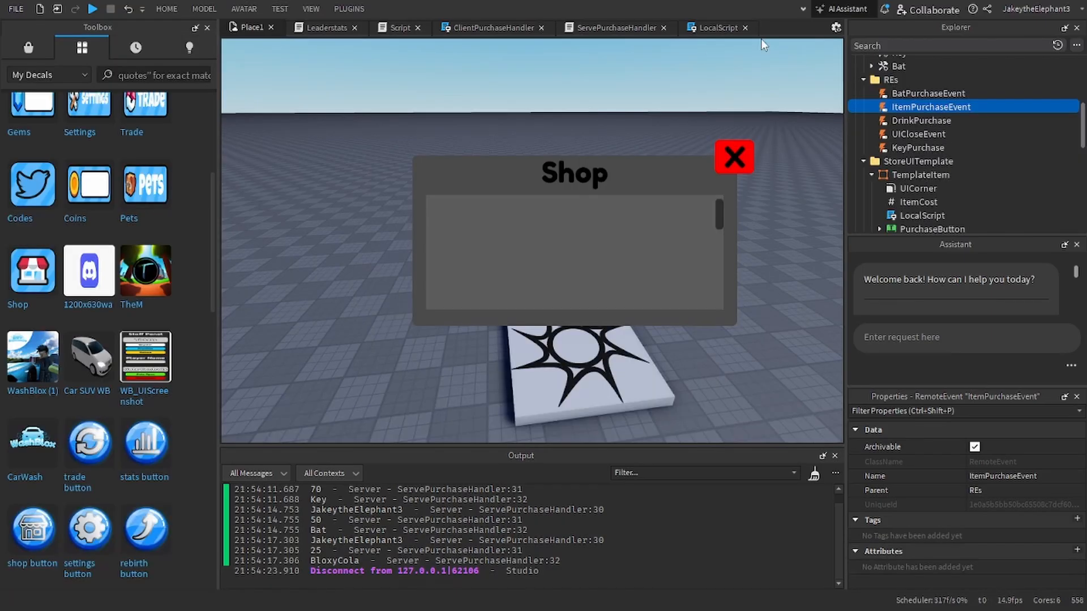
# Step: Open the ClientPurchaseHandler script inside ShopUI in StarterGui
pyautogui.click(720, 28)
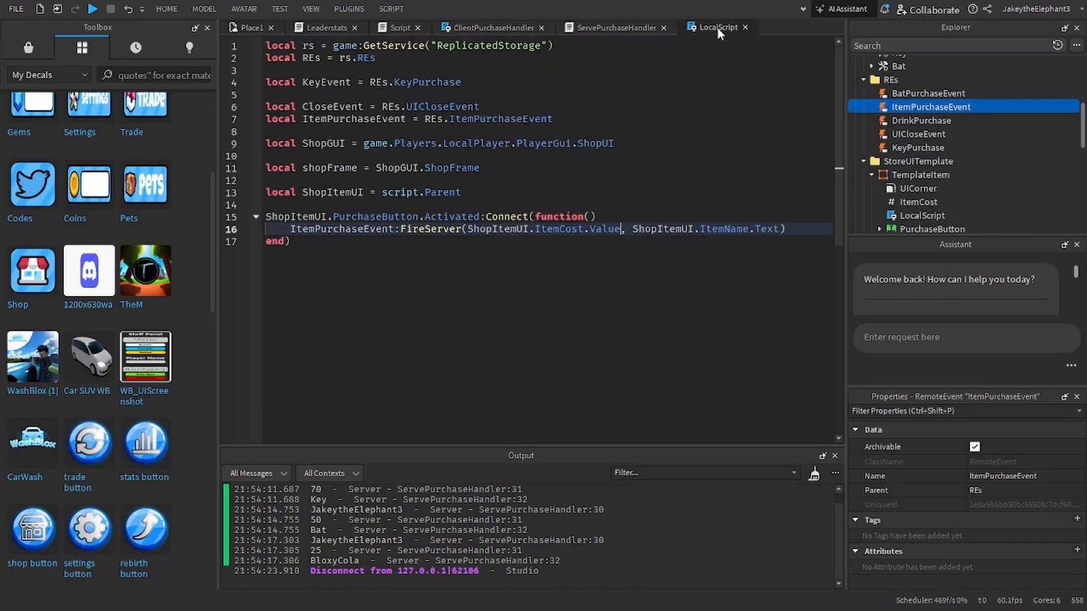
pyautogui.scroll(-6, 933, 151)
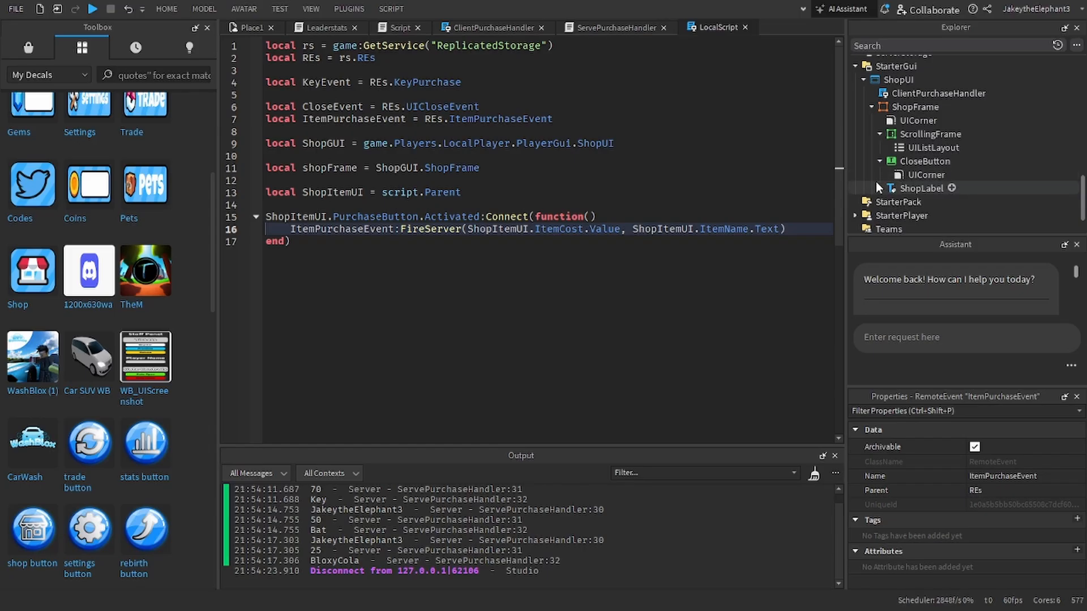
pyautogui.click(905, 161)
pyautogui.scroll(2, 903, 151)
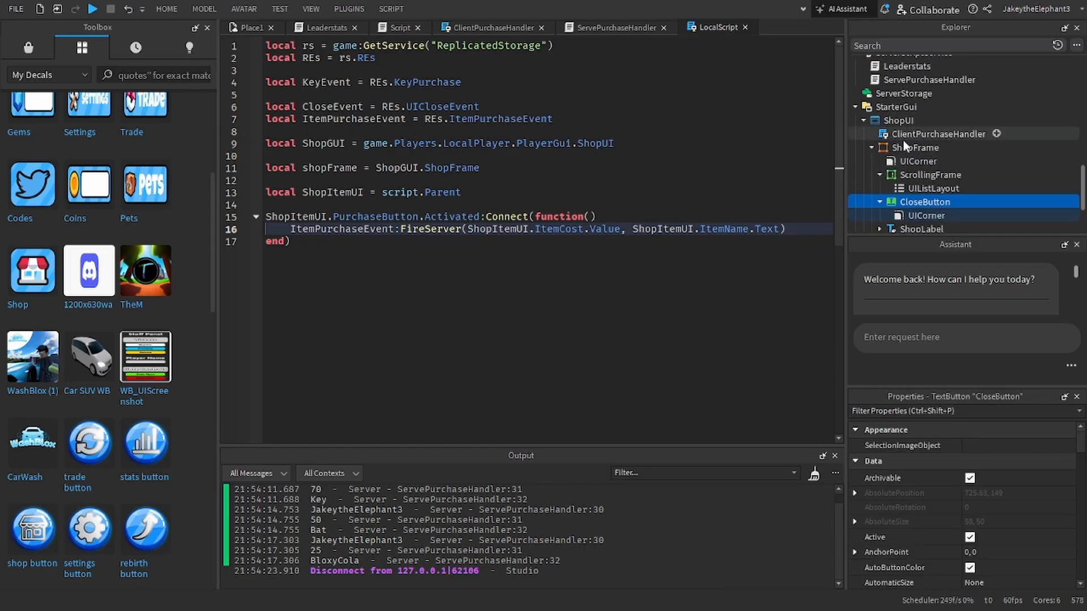
pyautogui.doubleClick(905, 147)
pyautogui.doubleClick(905, 133)
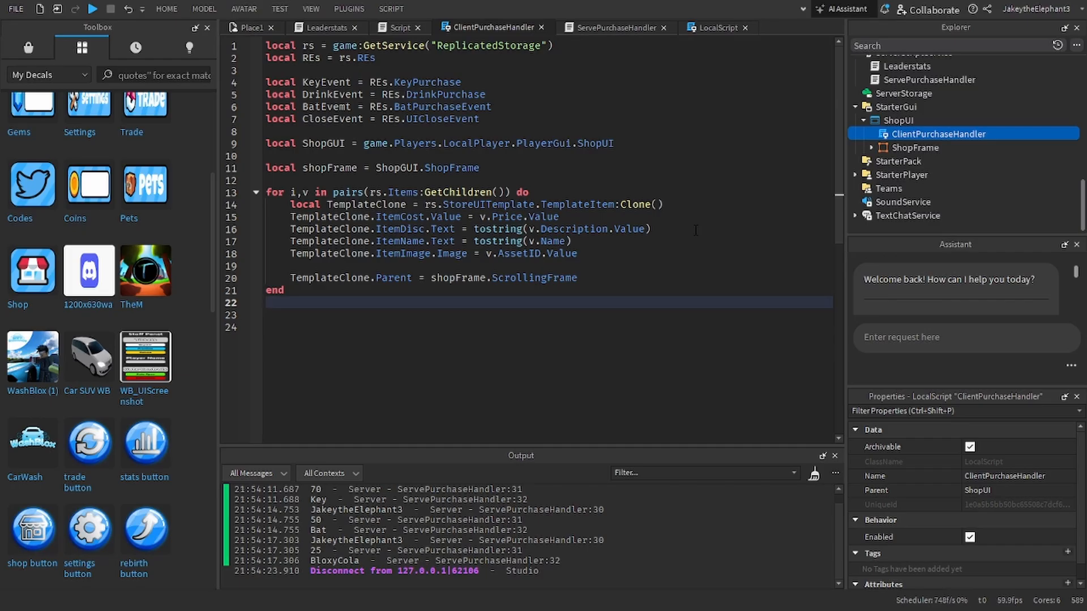
# Step: Below the item-cloning loop in ClientPurchaseHandler, begin a statement that references shopFrame.CloseButton
pyautogui.write('sho[')
pyautogui.press('BackSpace')
pyautogui.write('pGUI./')
pyautogui.press('BackSpace')
pyautogui.press('BackSpace')
pyautogui.write('.clo')
pyautogui.press('BackSpace')
pyautogui.press('BackSpace')
pyautogui.press('BackSpace')
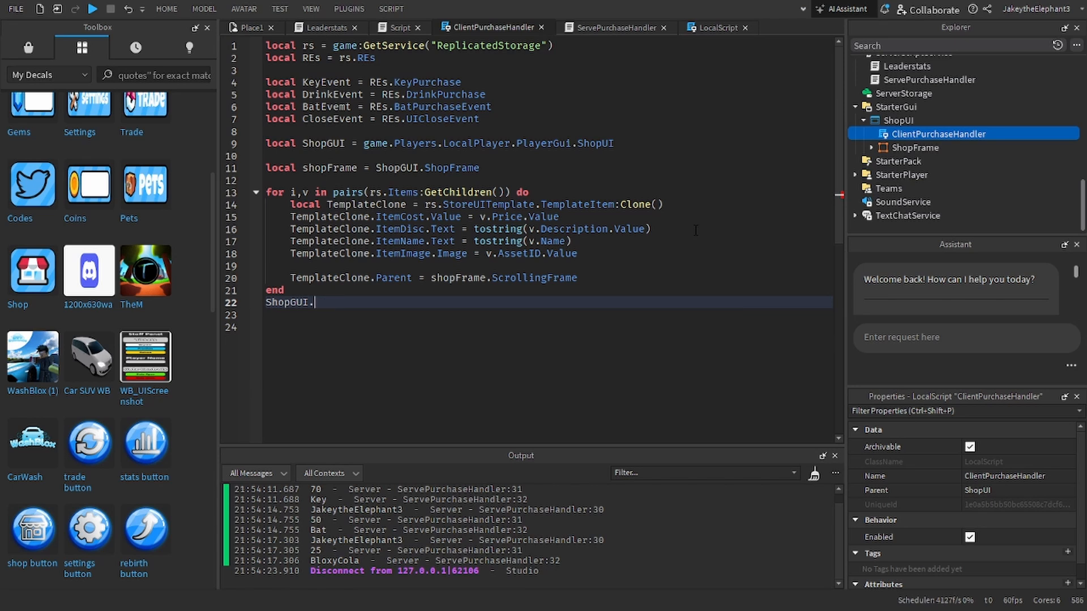
pyautogui.press('BackSpace')
pyautogui.write('ho')
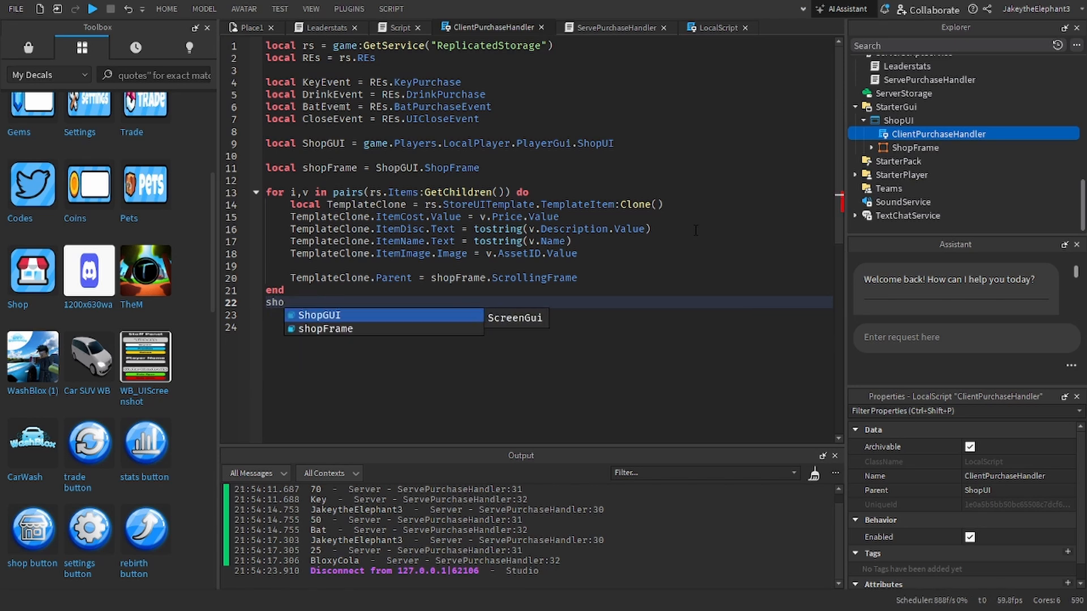
pyautogui.write('pFrame.CloseButton')
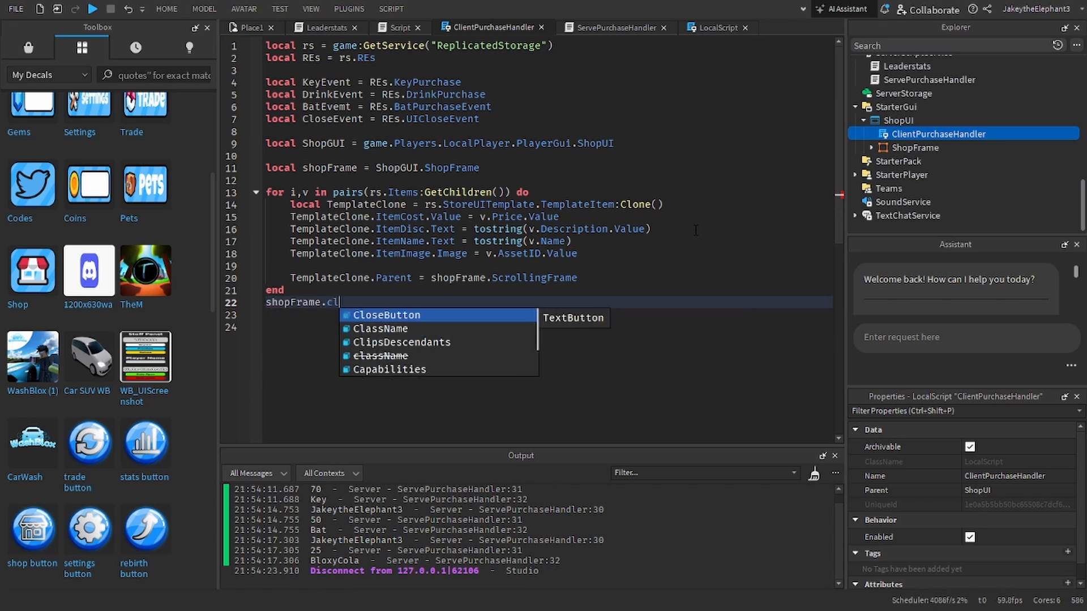
pyautogui.write('.')
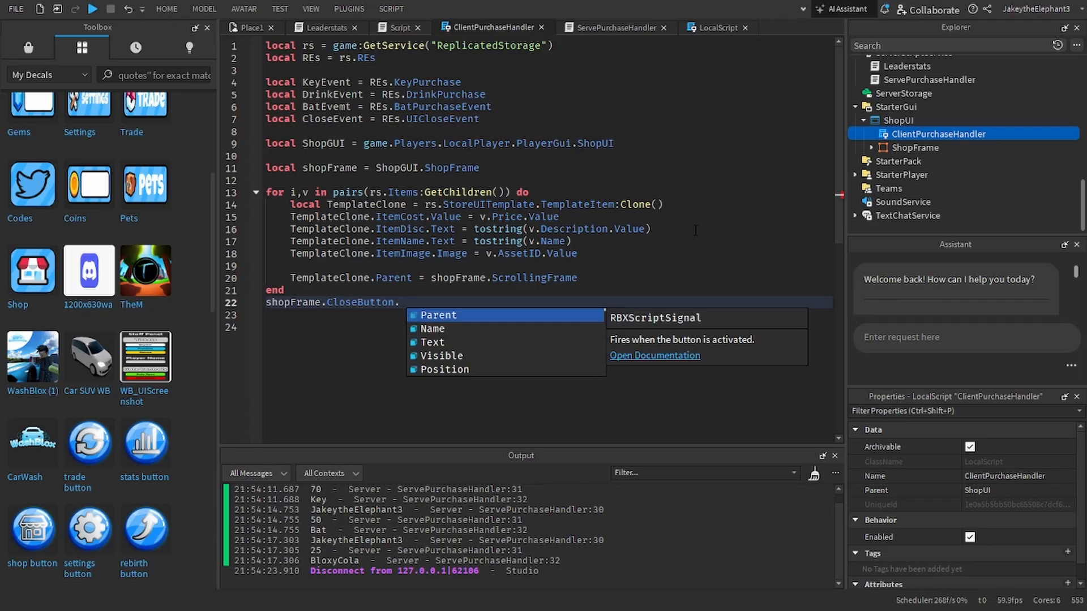
pyautogui.write('Activated:Connect(function)')
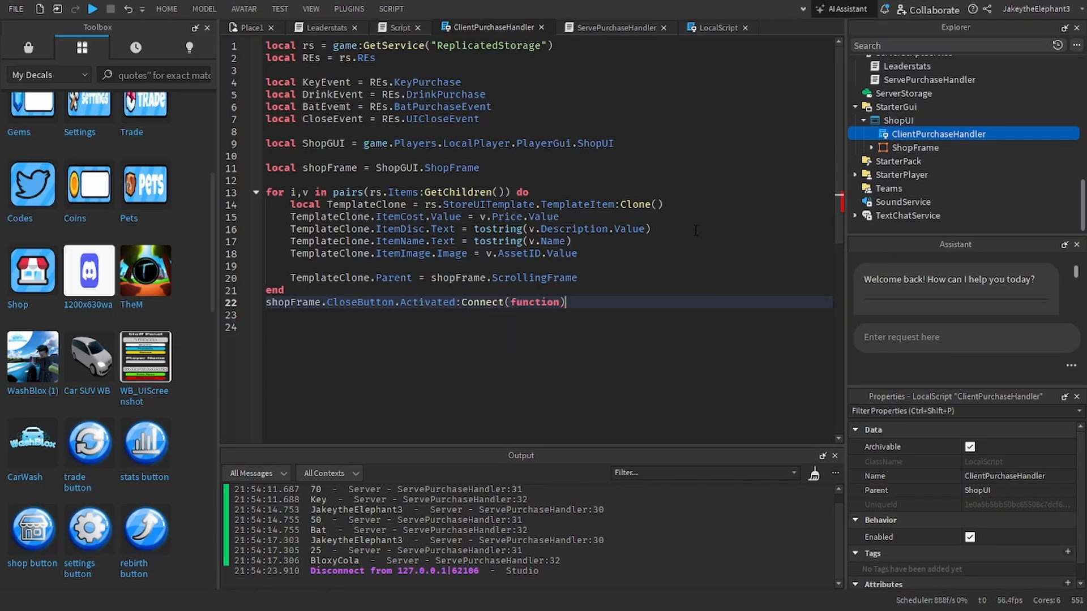
# Step: Connect the CloseButton's Activated event to a function that calls CloseEvent:FireServer()
pyautogui.press('Delete')
pyautogui.press('Delete')
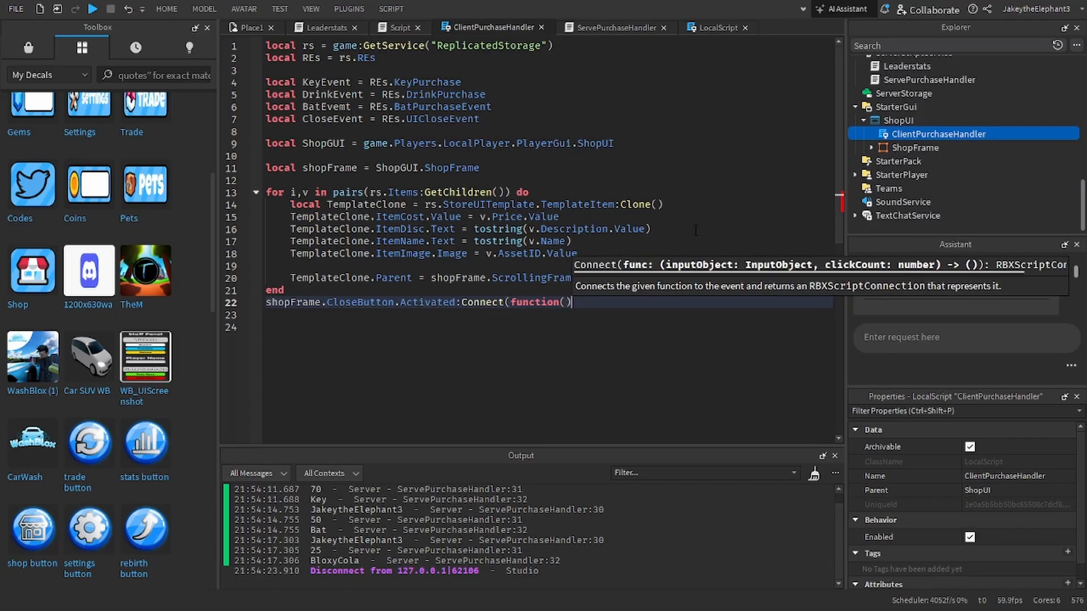
pyautogui.write(')')
pyautogui.press('Return')
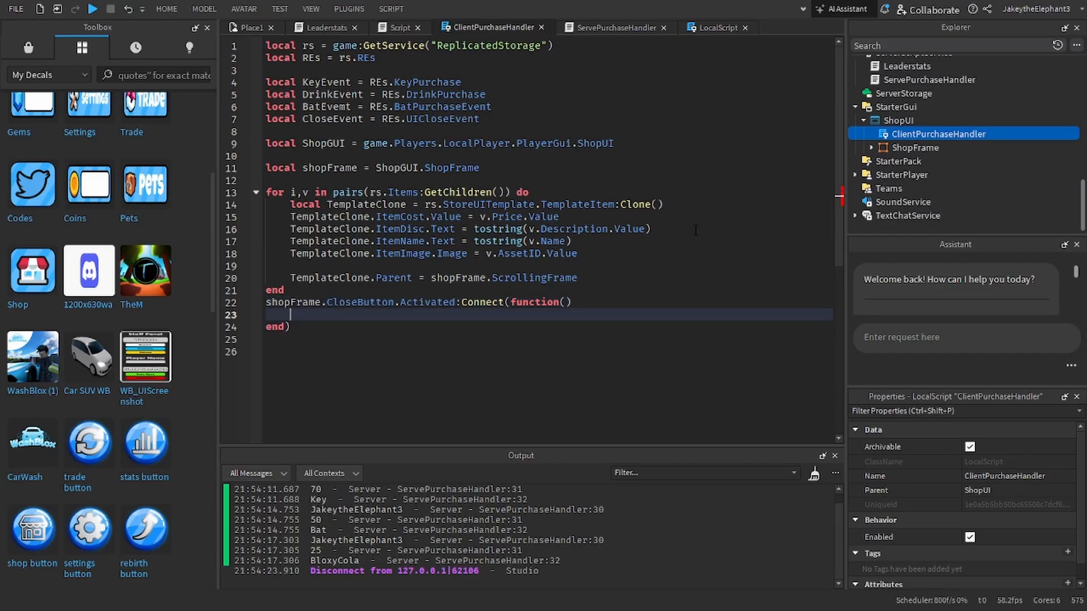
pyautogui.write('CloseEvent')
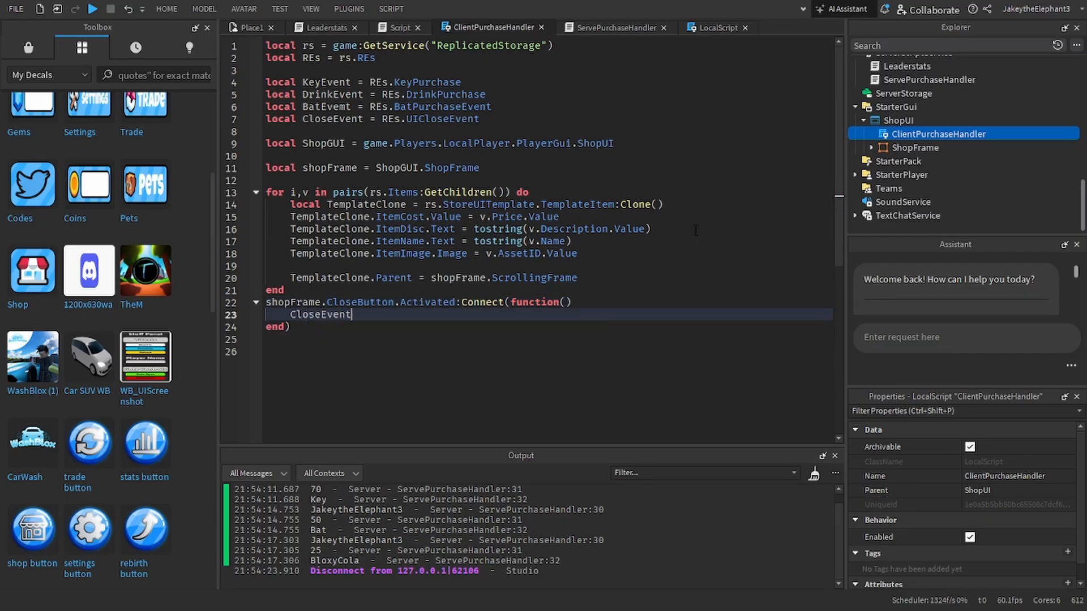
pyautogui.write(':FireServer()')
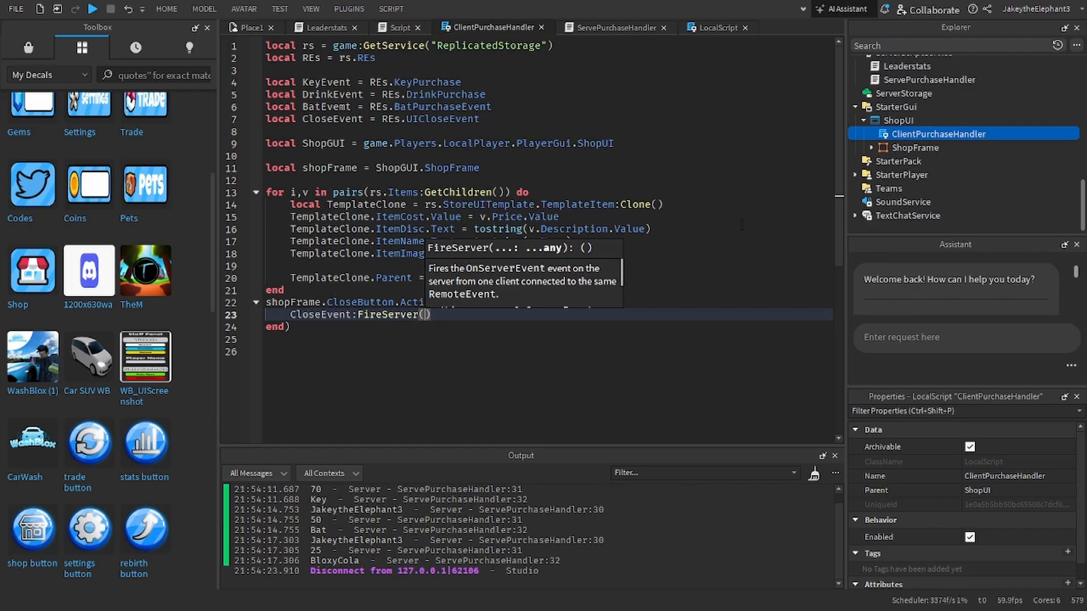
# Step: Review the CloseEvent handler in ServePurchaseHandler and return to ClientPurchaseHandler
pyautogui.click(616, 27)
pyautogui.scroll(-7, 467, 283)
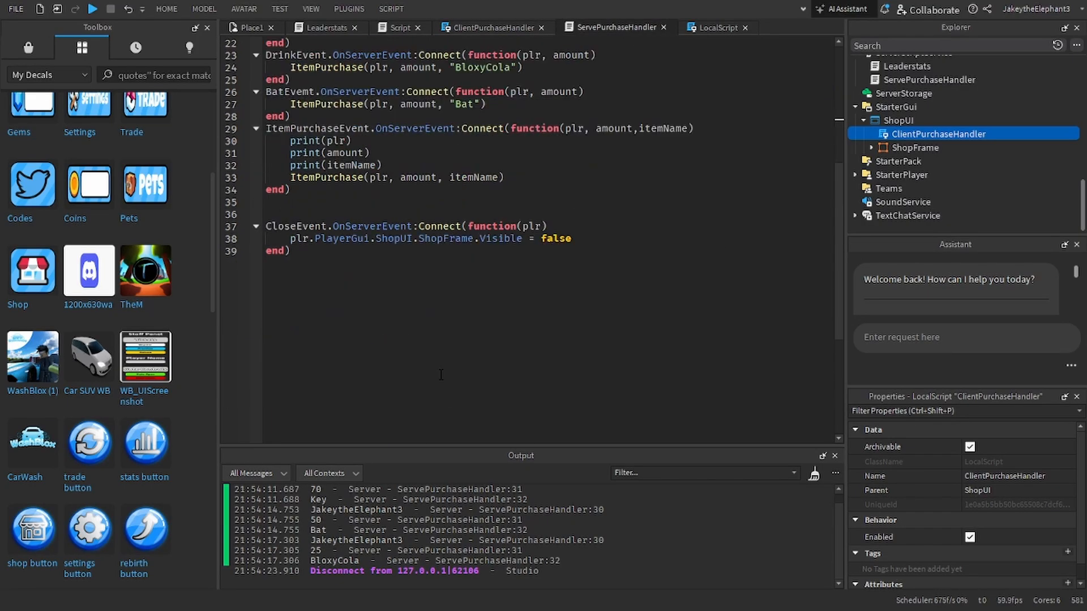
pyautogui.click(467, 322)
pyautogui.press('Return')
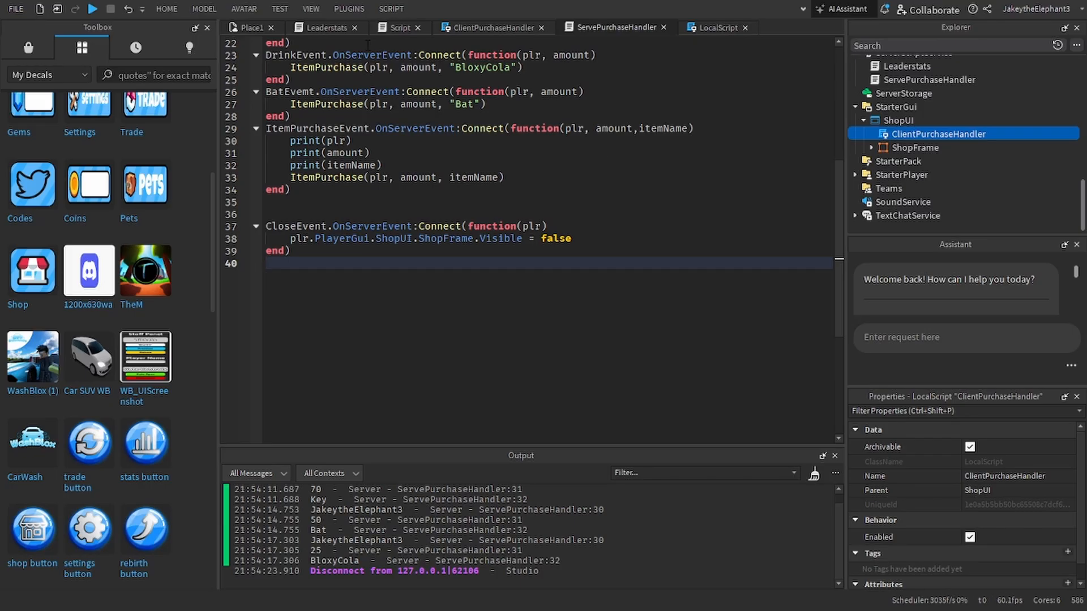
pyautogui.click(465, 28)
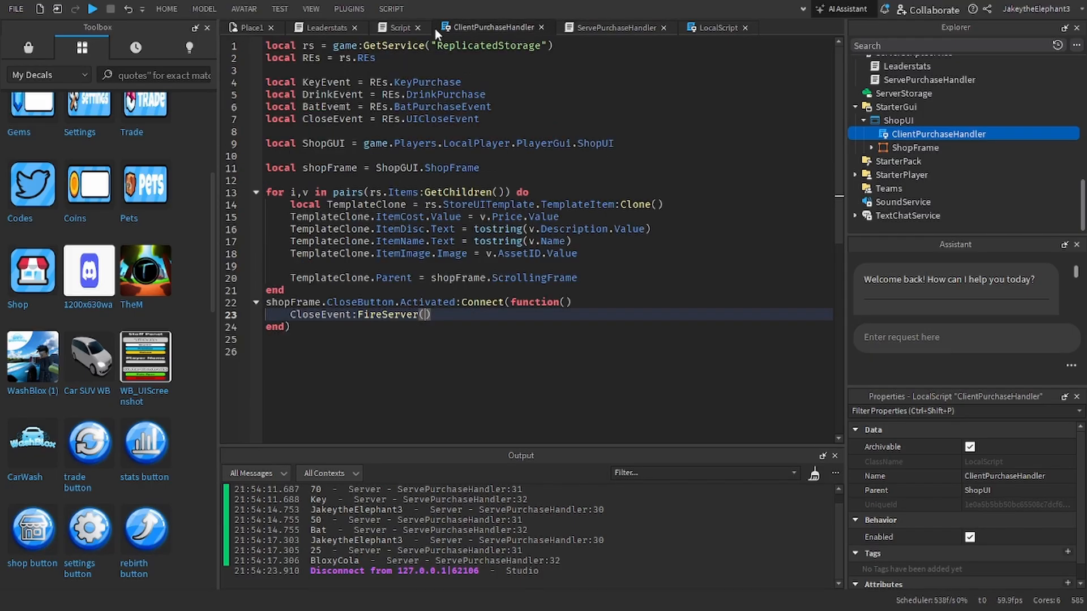
# Step: Set coins.Value to 1000 in the Leaderstats script
pyautogui.click(342, 26)
pyautogui.doubleClick(411, 109)
pyautogui.write('1000')
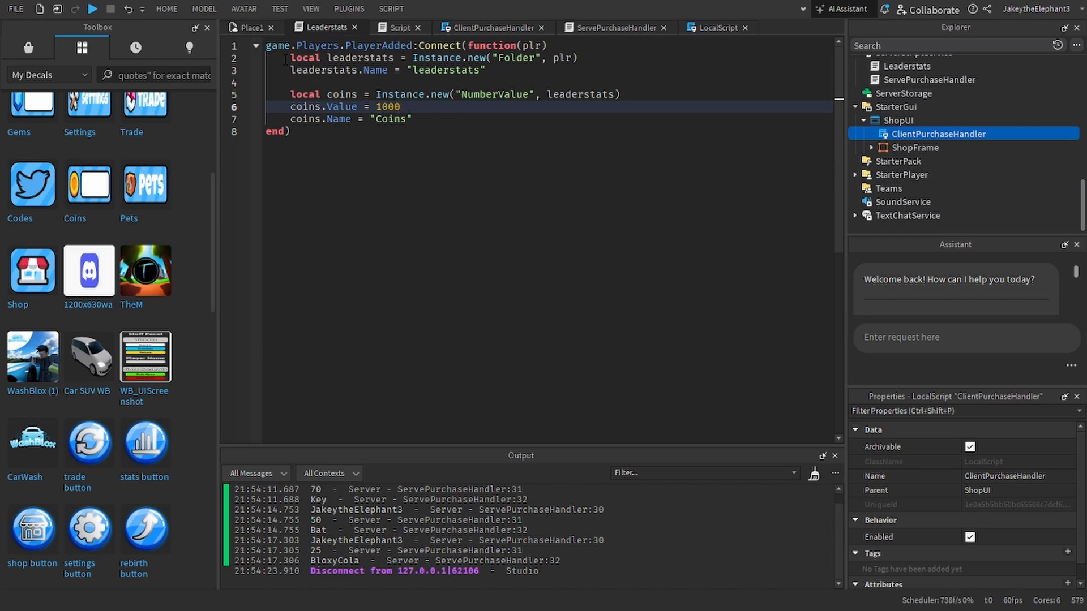
# Step: Turn off the Visible property of ShopFrame in ShopUI and close the Assistant
pyautogui.click(246, 28)
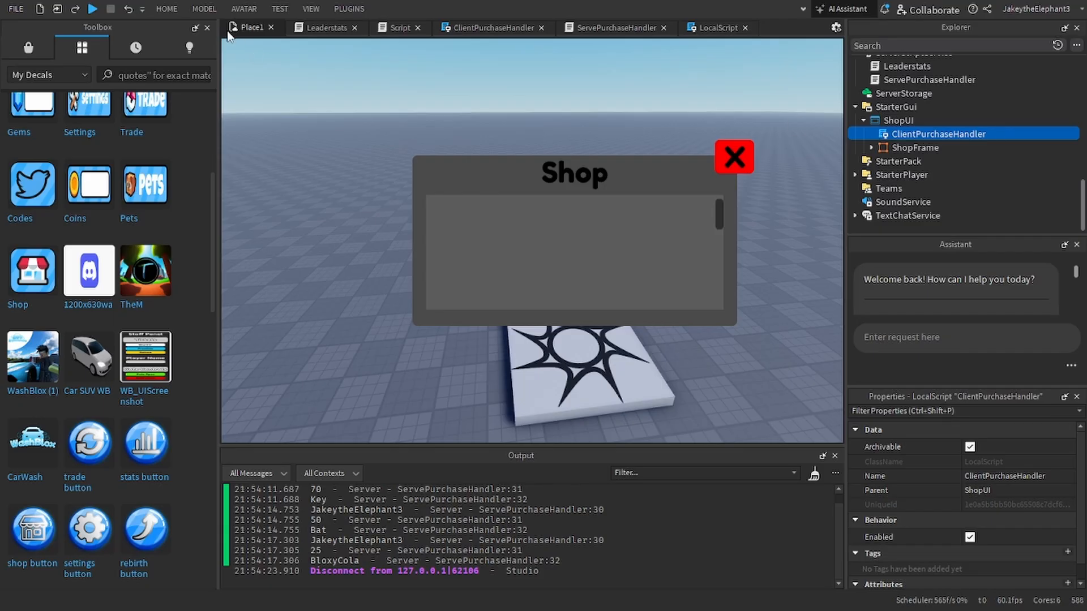
pyautogui.click(207, 28)
pyautogui.click(878, 120)
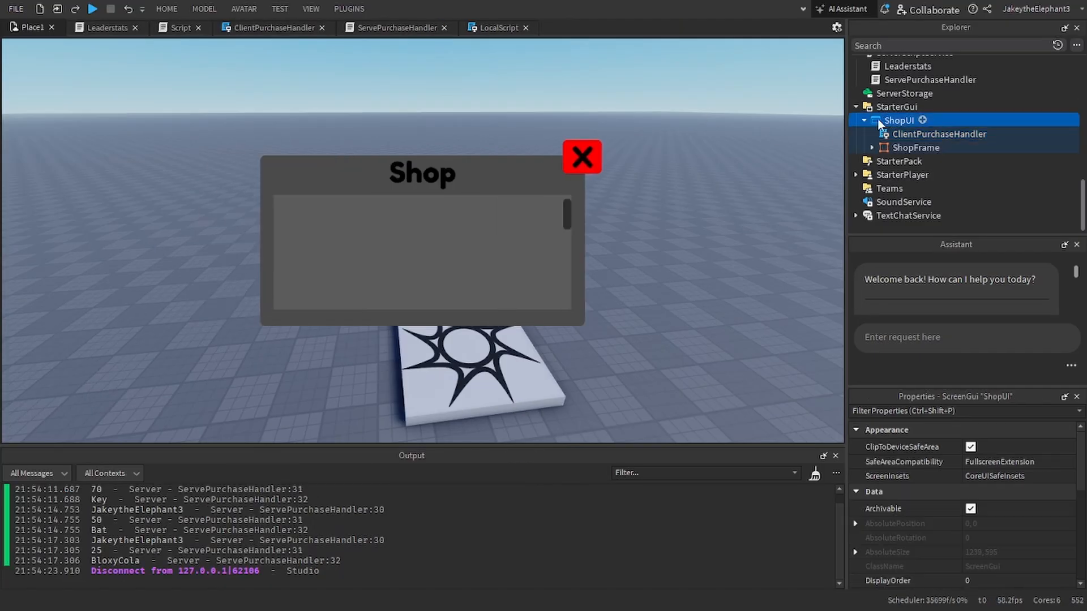
pyautogui.click(934, 148)
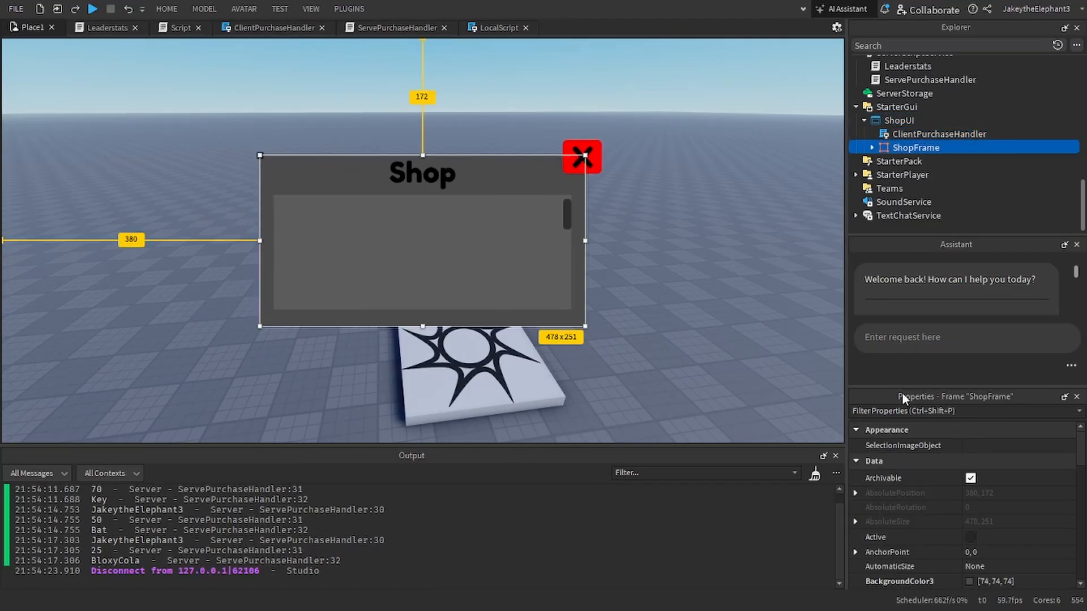
pyautogui.click(906, 411)
pyautogui.write('v')
pyautogui.click(975, 479)
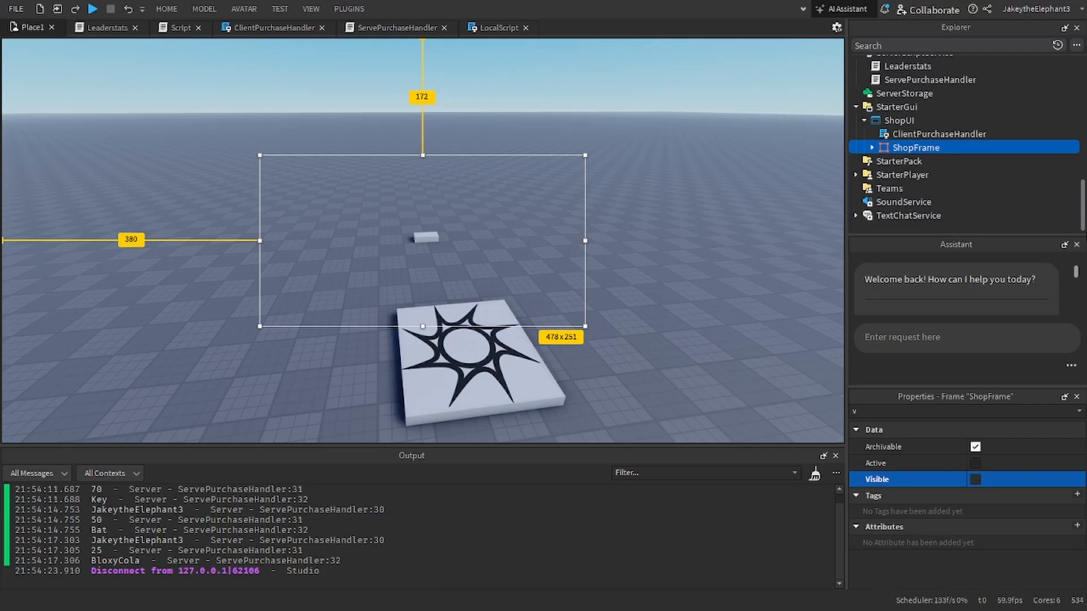
pyautogui.click(1077, 244)
# Step: Delete the BatPurchaseEvent, DrinkPurchase and KeyPurchase remote events from the REs folder
pyautogui.scroll(5, 919, 153)
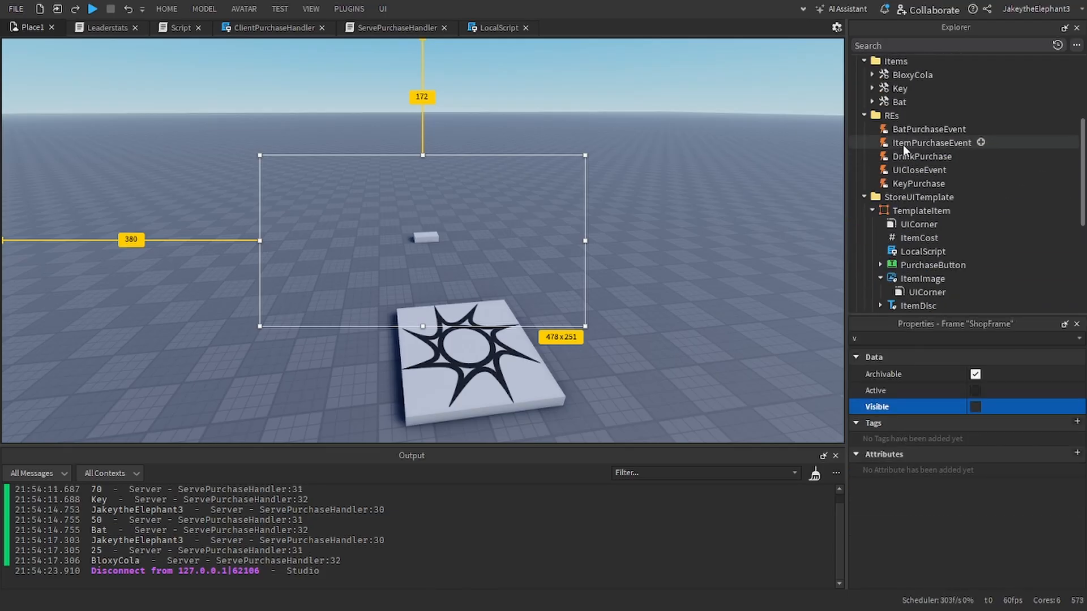
pyautogui.click(904, 142)
pyautogui.click(904, 134)
pyautogui.press('Delete')
pyautogui.click(911, 139)
pyautogui.press('Delete')
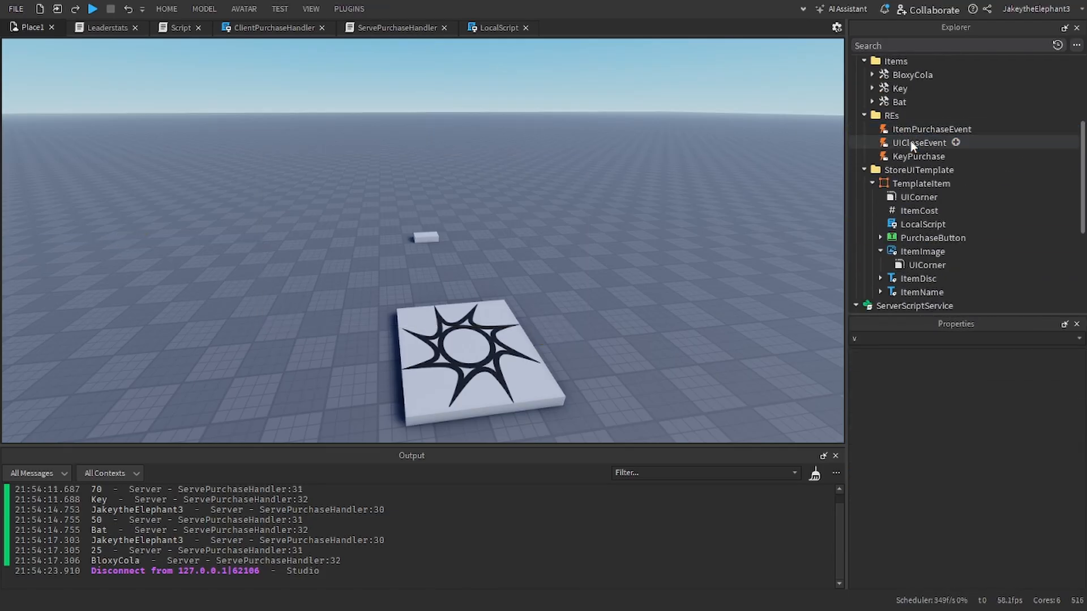
pyautogui.click(913, 155)
pyautogui.press('Delete')
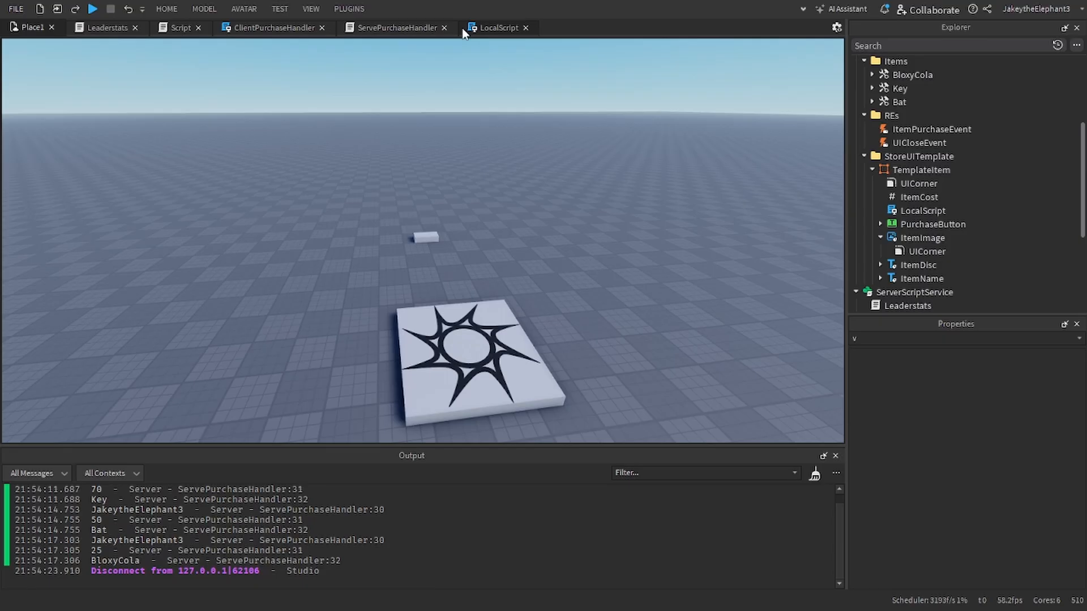
# Step: Remove the separate Key, Drink and Bat OnServerEvent handlers from ServePurchaseHandler
pyautogui.click(403, 27)
pyautogui.scroll(3, 226, 227)
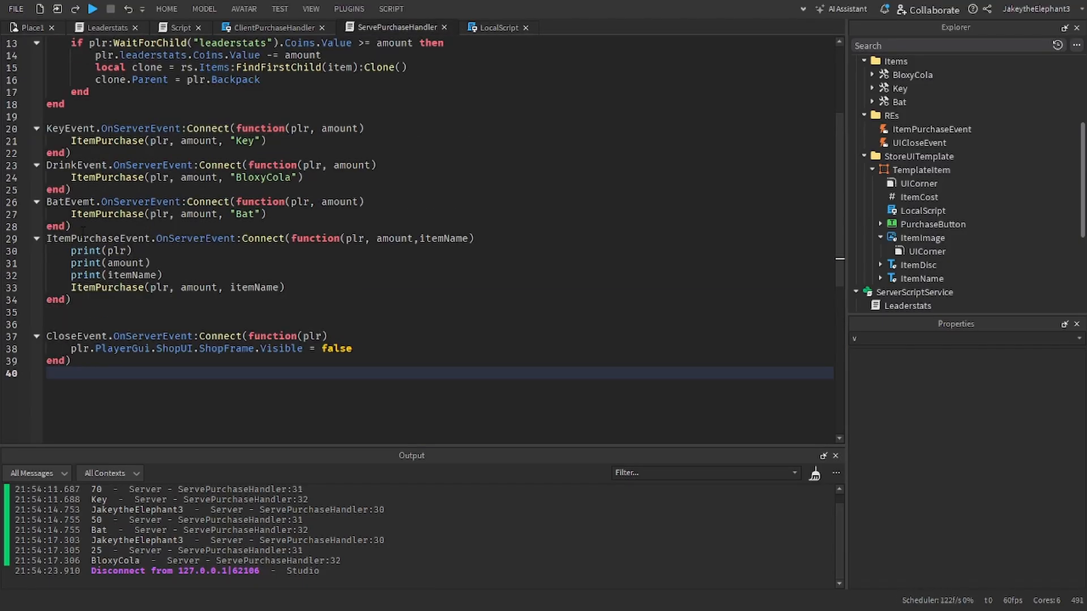
pyautogui.moveTo(84, 226); pyautogui.dragTo(95, 150)
pyautogui.press('BackSpace')
pyautogui.scroll(1, 94, 150)
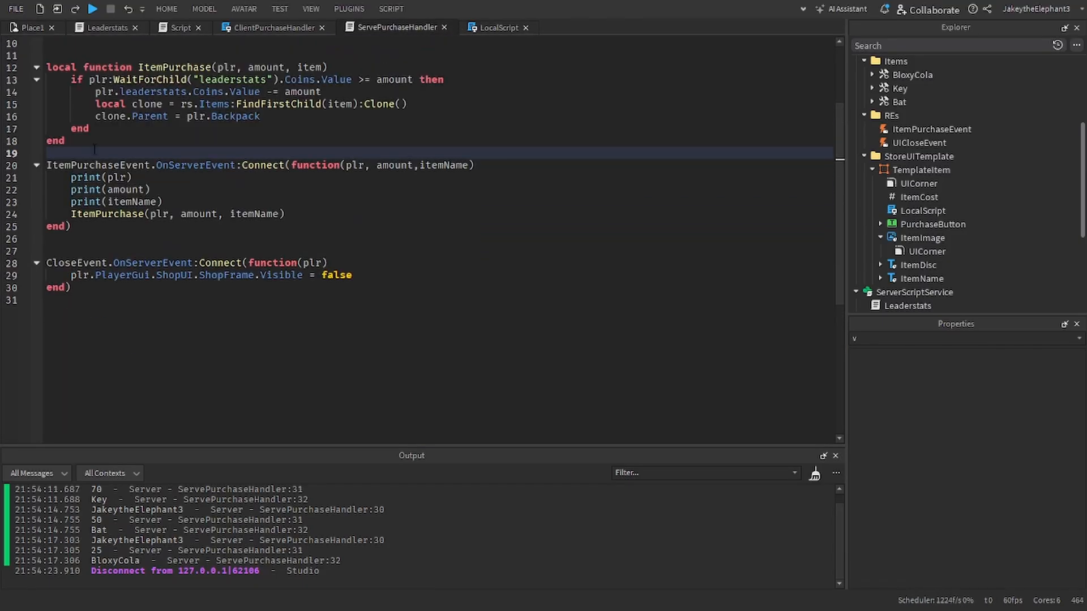
pyautogui.scroll(3, 94, 150)
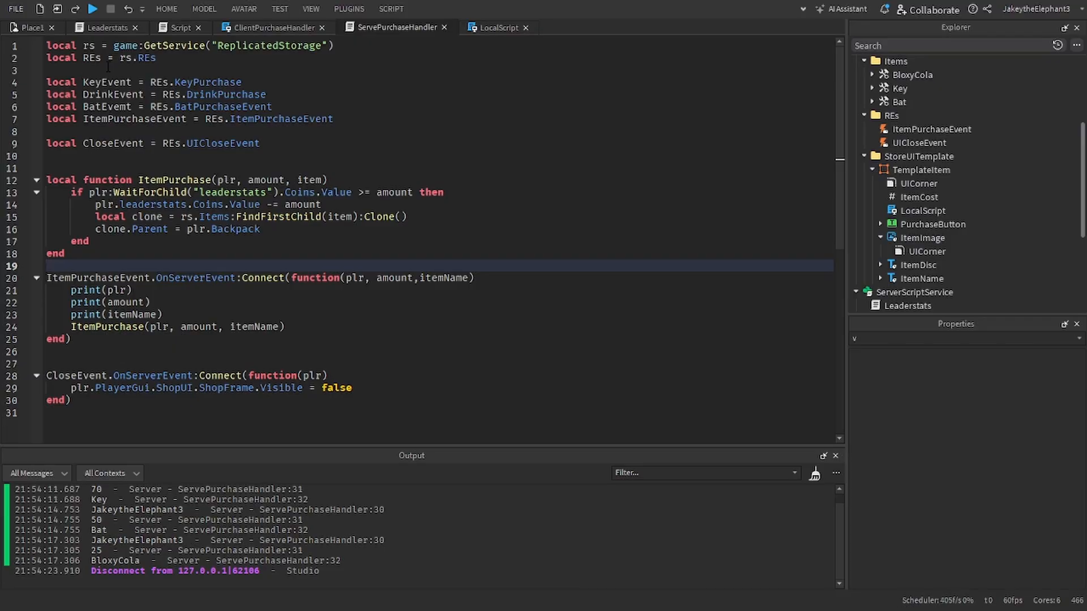
# Step: Delete the three print lines from the ItemPurchaseEvent handler and start a playtest
pyautogui.moveTo(179, 314); pyautogui.dragTo(77, 291)
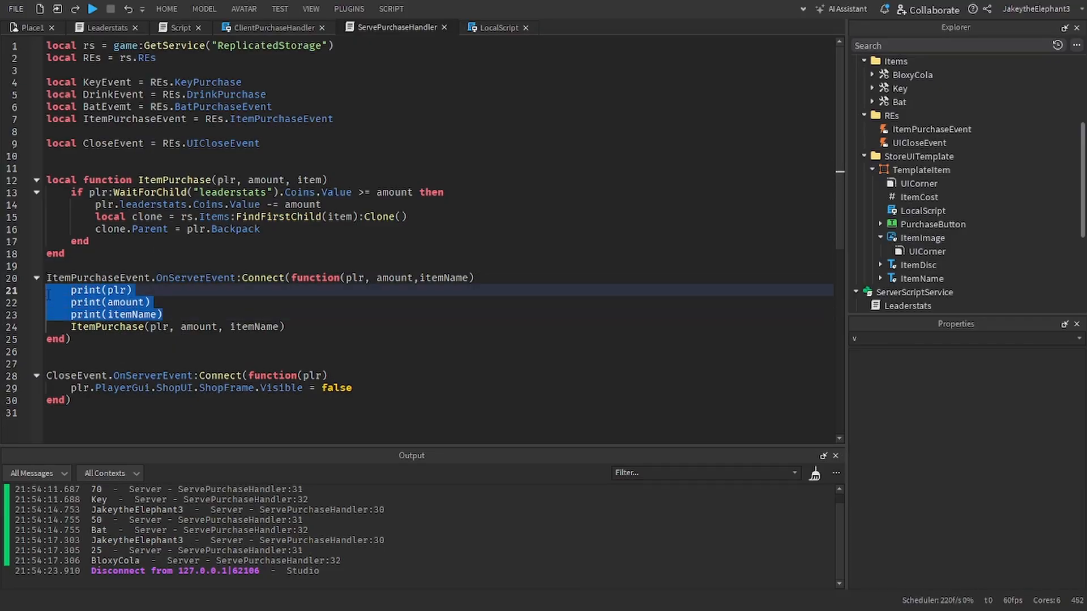
pyautogui.press('BackSpace')
pyautogui.press('BackSpace')
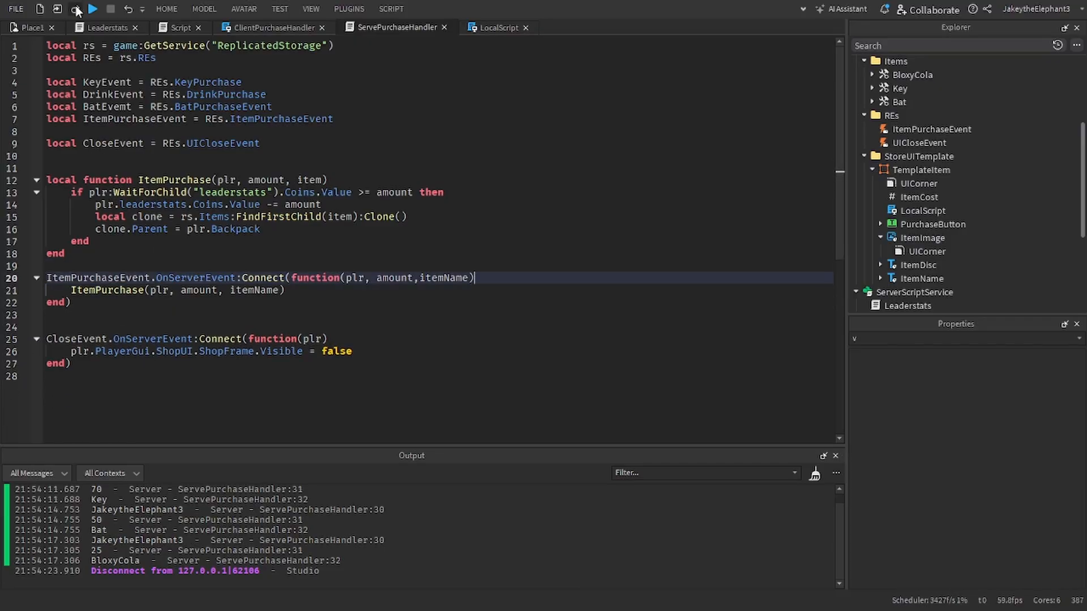
pyautogui.click(92, 10)
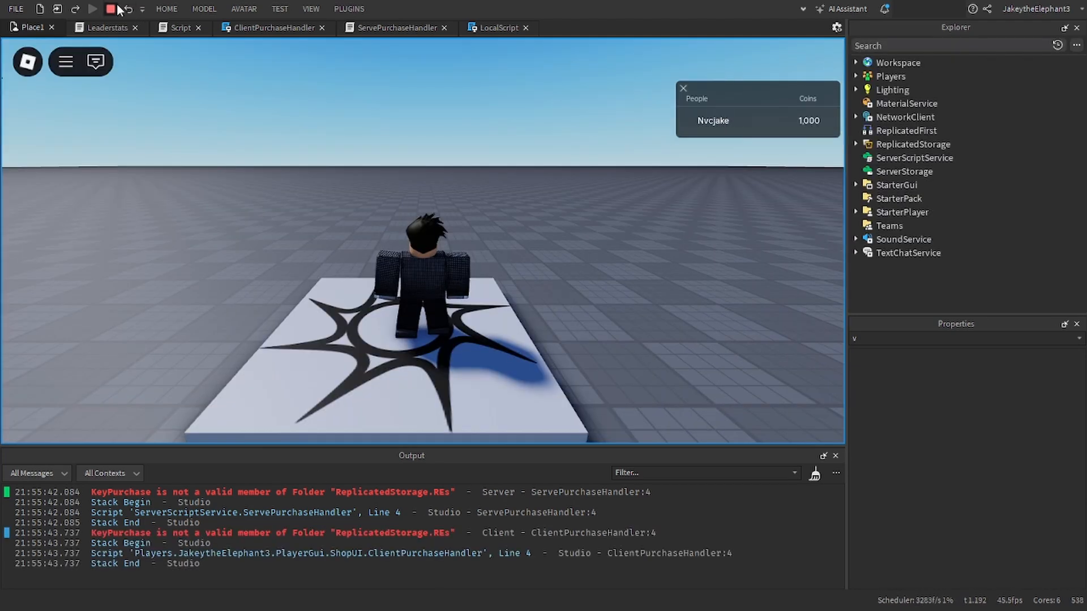
# Step: Stop the playtest and delete the Key, Drink and Bat event variable declarations from ServePurchaseHandler
pyautogui.click(111, 9)
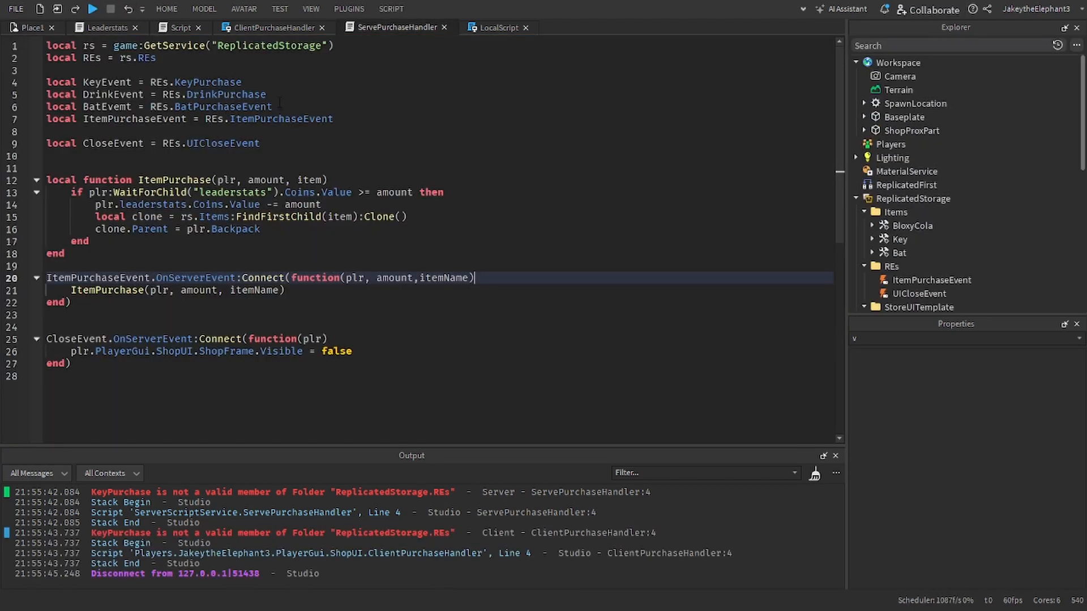
pyautogui.moveTo(278, 102); pyautogui.dragTo(46, 82)
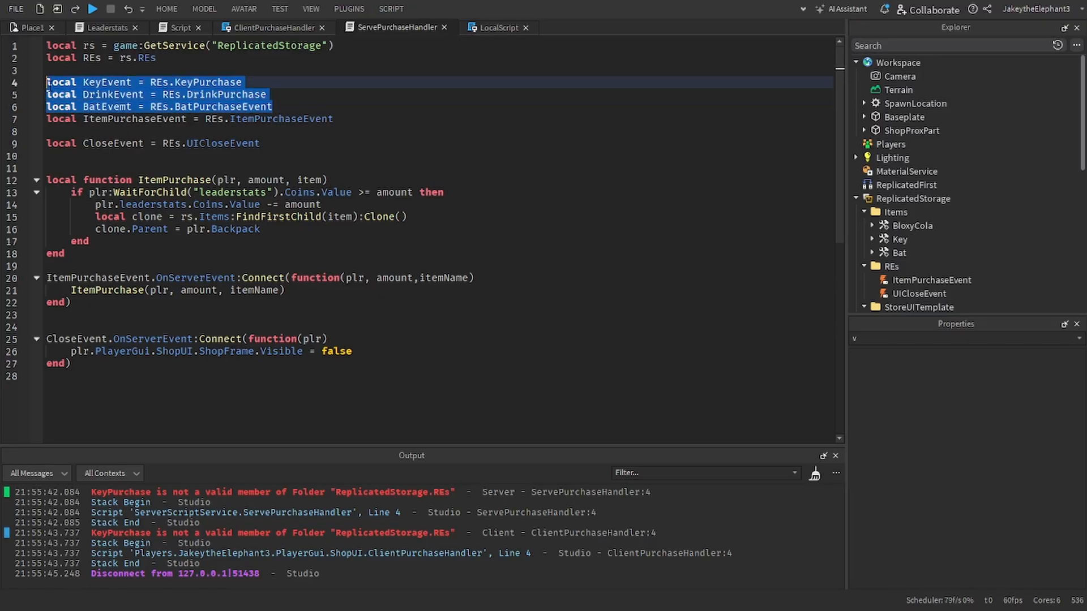
pyautogui.press('BackSpace')
# Step: Delete the KeyEvent declaration from LocalScript and the obsolete per-item event declarations from ClientPurchaseHandler
pyautogui.click(488, 27)
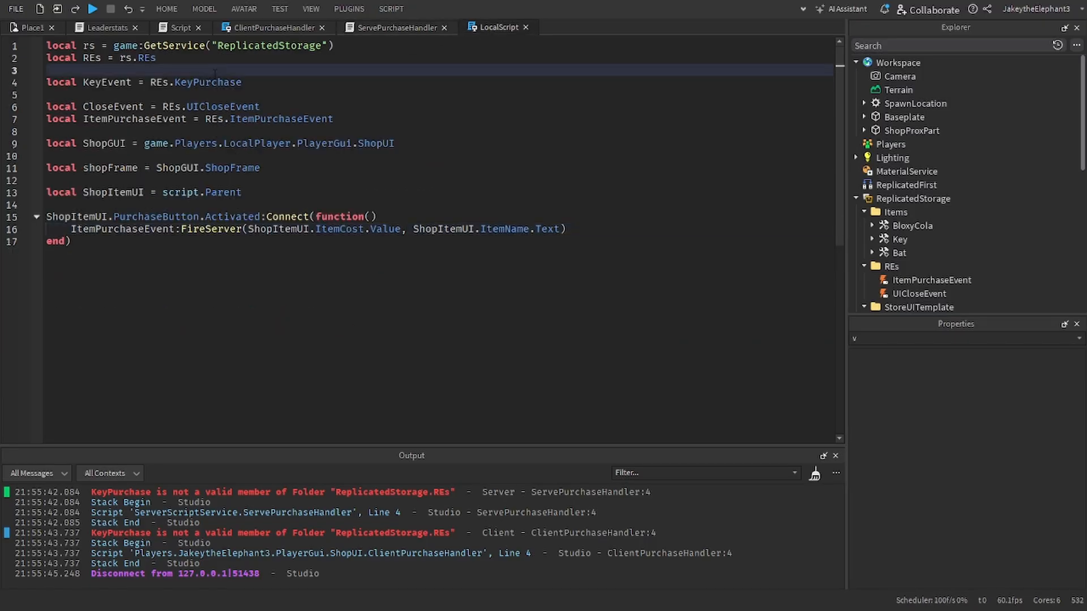
pyautogui.tripleClick(114, 82)
pyautogui.press('BackSpace')
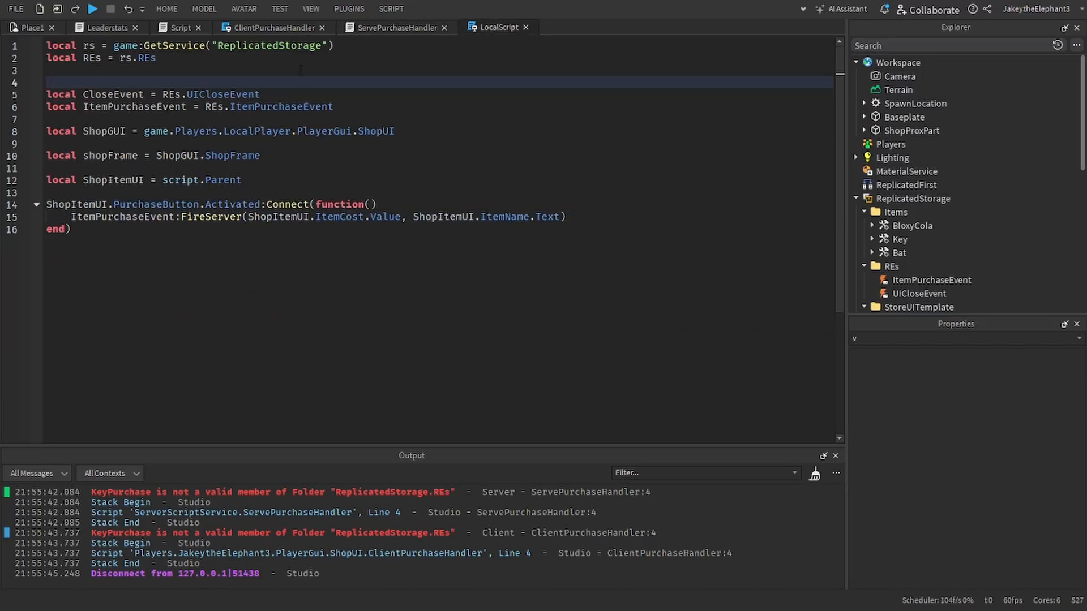
pyautogui.click(265, 29)
pyautogui.moveTo(276, 115); pyautogui.dragTo(46, 82)
pyautogui.press('BackSpace')
# Step: Check the proximity prompt Script and Leaderstats, start a playtest, walk to the shop part and open the shop
pyautogui.click(175, 28)
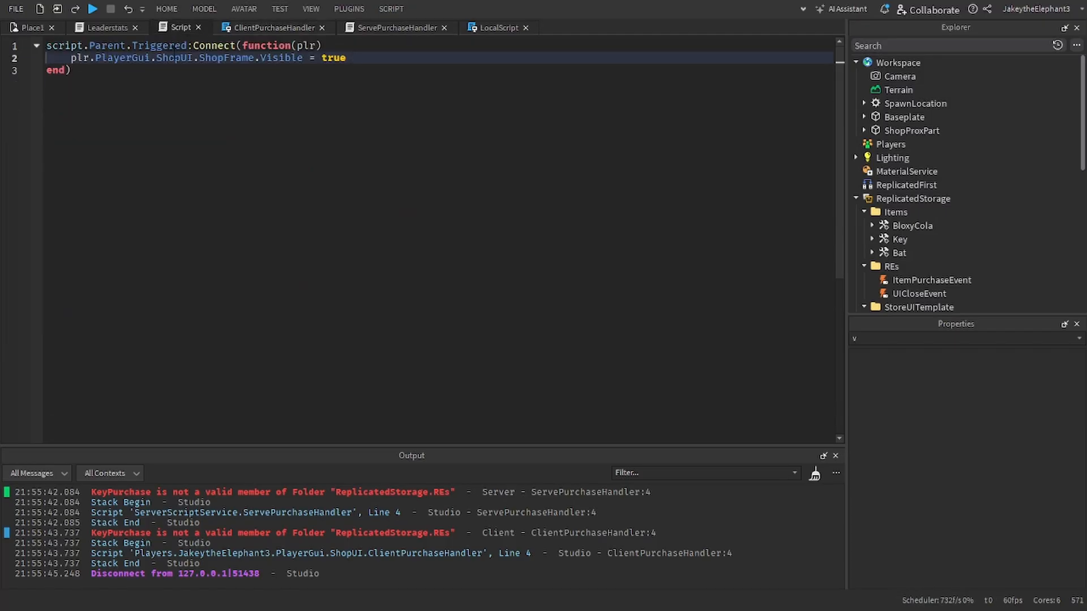
pyautogui.click(114, 24)
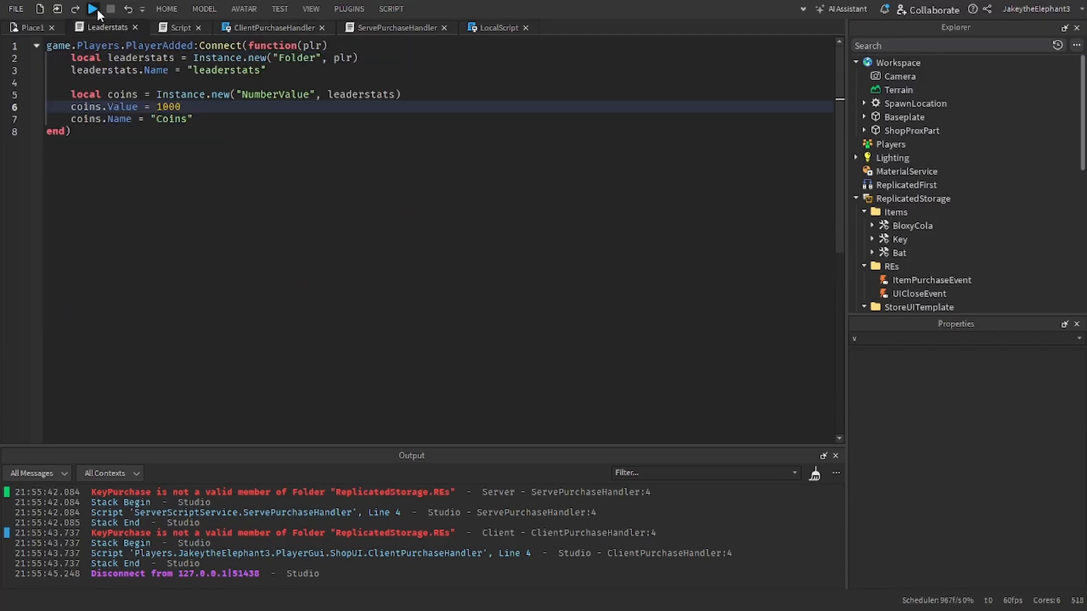
pyautogui.click(97, 9)
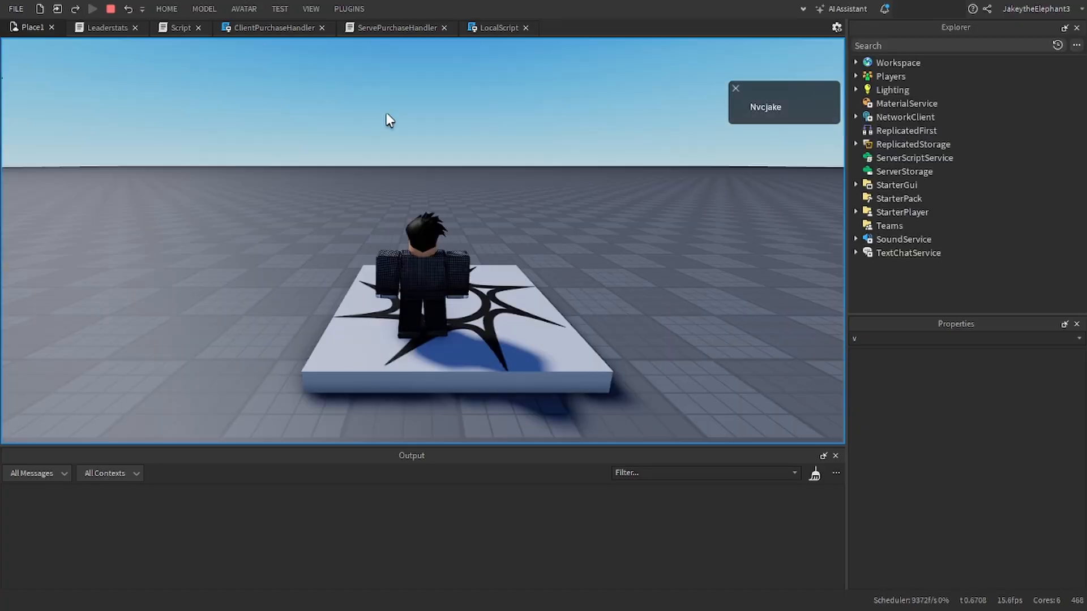
pyautogui.press('w')
pyautogui.moveTo(428, 144); pyautogui.dragTo(403, 135, button='right')
pyautogui.press('d')
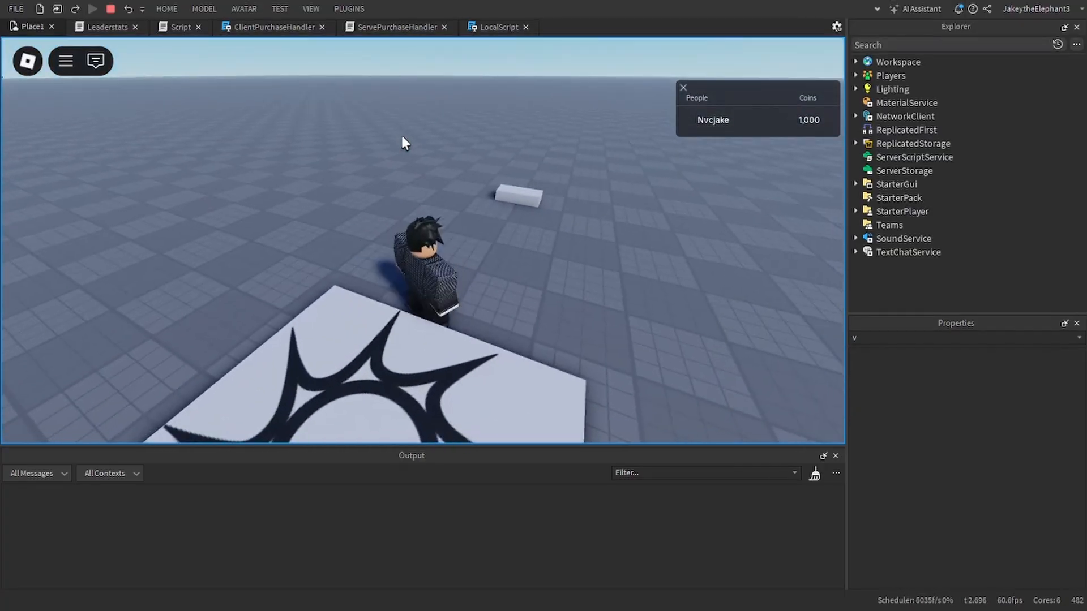
pyautogui.press('w')
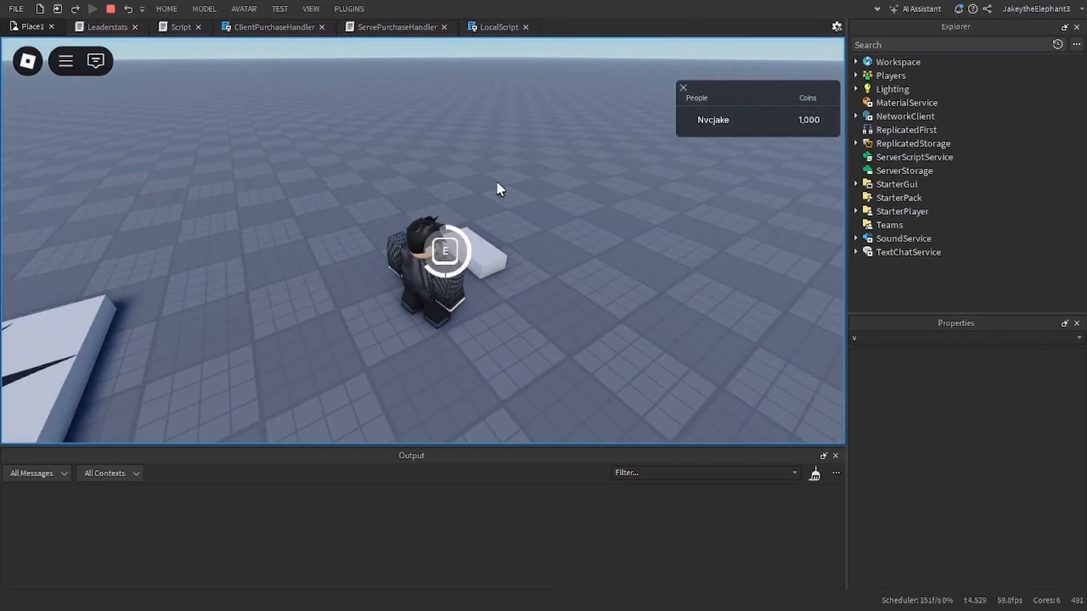
pyautogui.press('e')
# Step: Purchase the BloxyCola, Bat and Key in the shop and close it with its close button
pyautogui.click(450, 306)
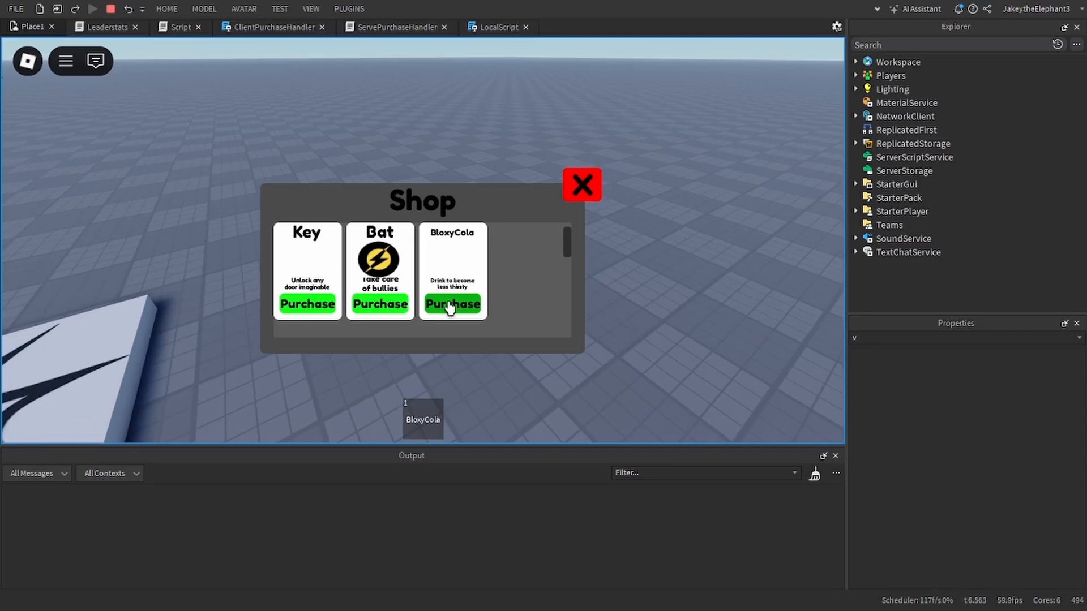
pyautogui.click(380, 310)
pyautogui.click(317, 309)
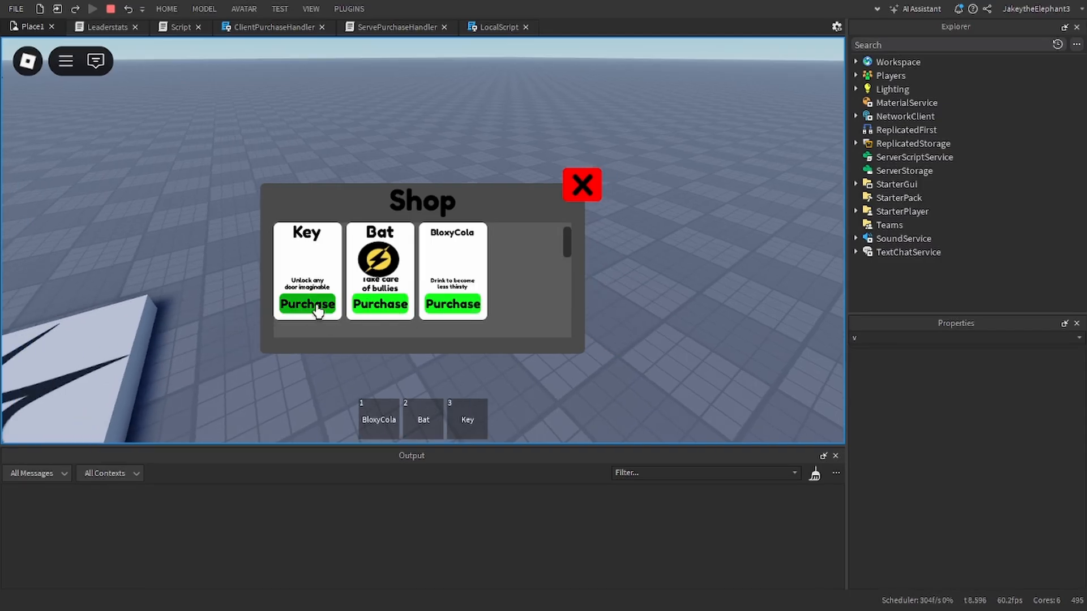
pyautogui.press('Tab')
pyautogui.click(580, 194)
pyautogui.press('a')
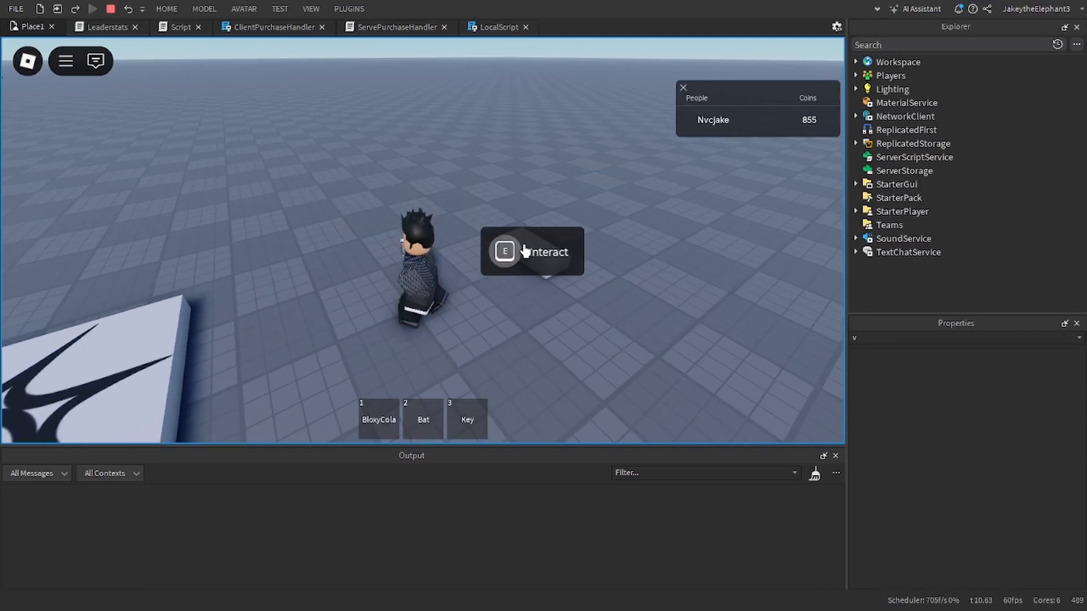
# Step: Test the purchased BloxyCola, Bat and Key by equipping each one while walking around the shop part
pyautogui.moveTo(524, 249); pyautogui.dragTo(475, 256, button='right')
pyautogui.press('1')
pyautogui.press('2')
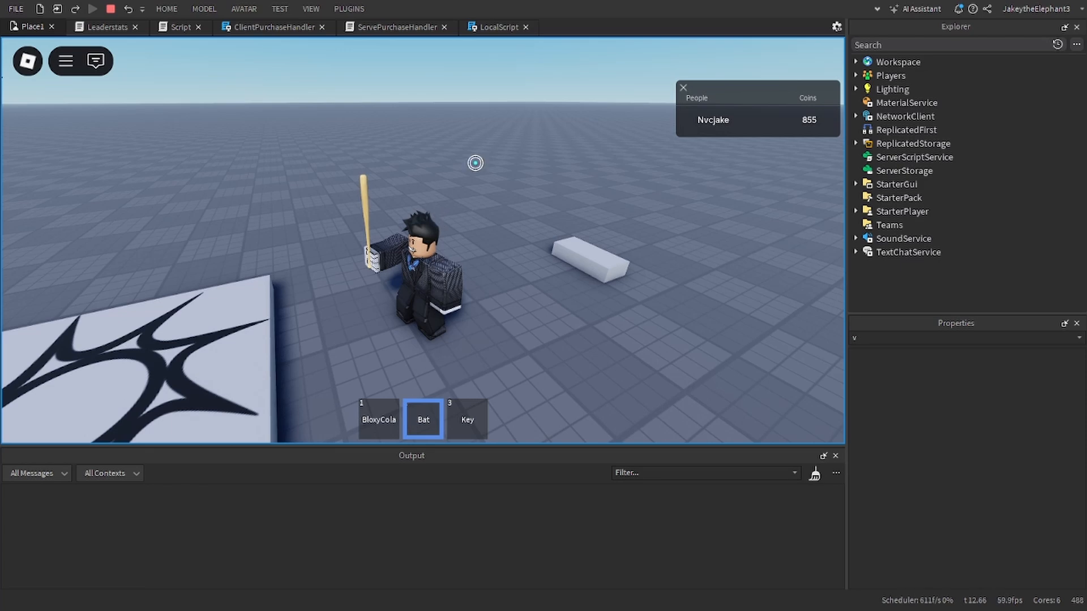
pyautogui.press('s')
pyautogui.click(447, 164)
pyautogui.moveTo(476, 162); pyautogui.dragTo(443, 175, button='right')
pyautogui.press('w')
pyautogui.press('3')
pyautogui.press('3')
pyautogui.press('a')
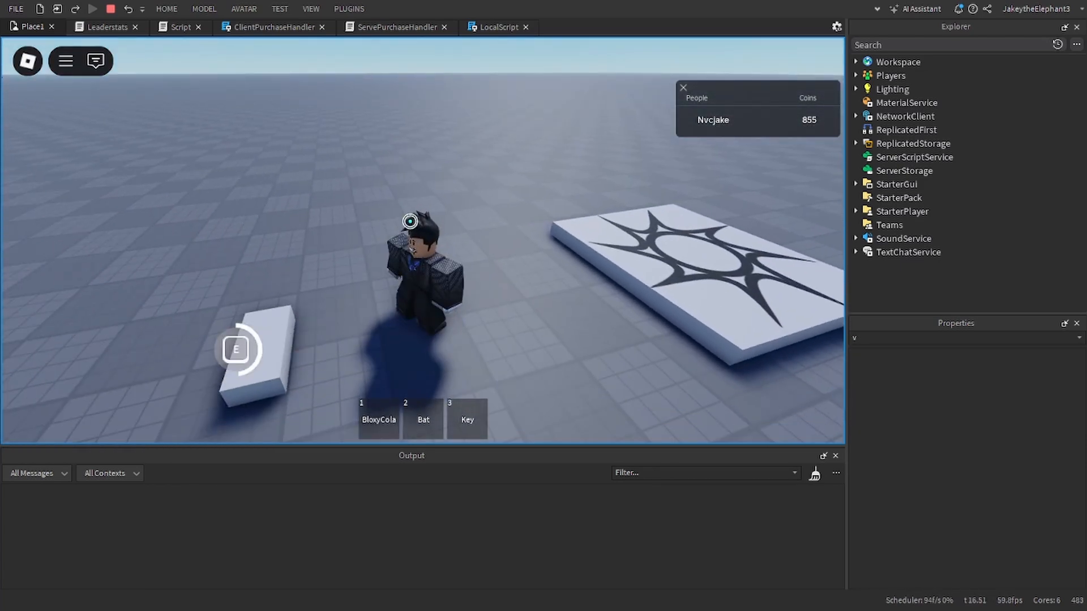
# Step: Reopen the shop, purchase additional Bats, close the shop and stop the playtest
pyautogui.press('e')
pyautogui.click(369, 306)
pyautogui.click(369, 306)
pyautogui.click(369, 305)
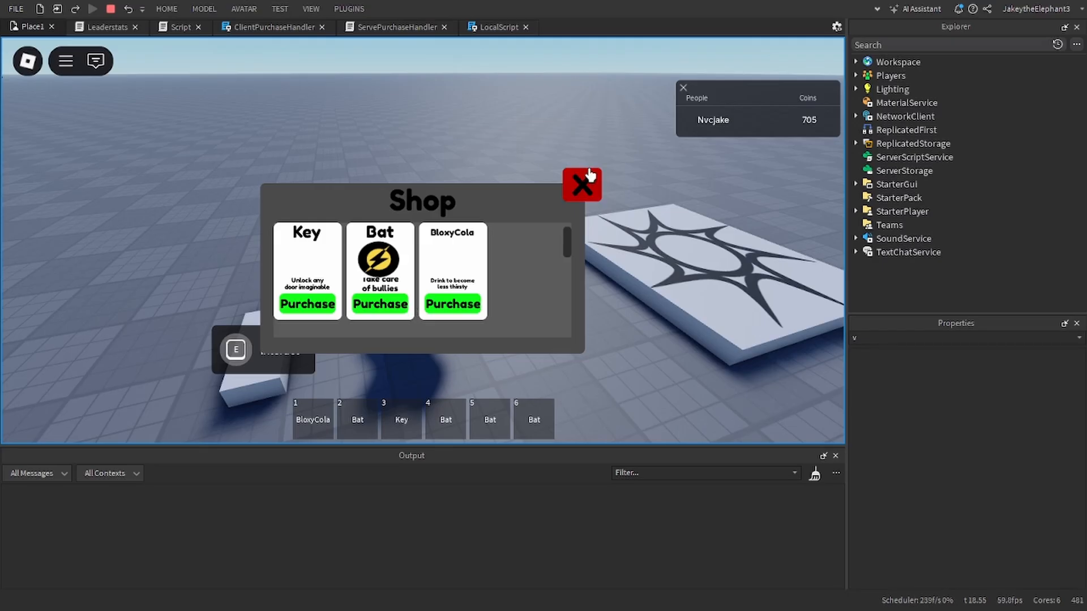
pyautogui.click(582, 185)
pyautogui.click(110, 10)
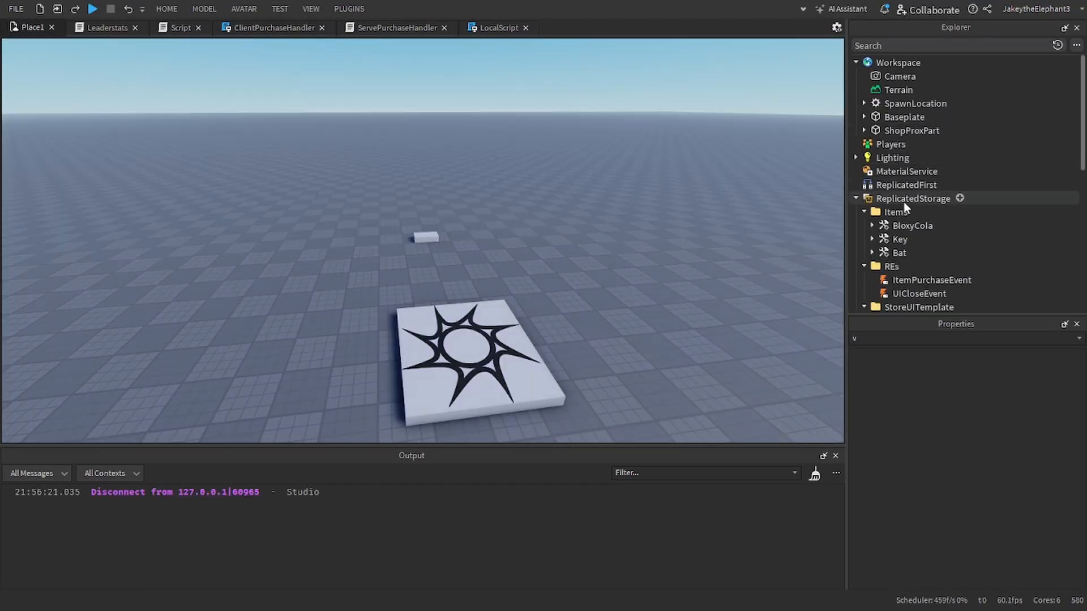
# Step: Collapse the REs, StoreUITemplate, ServerScriptService and StarterGui entries in the object hierarchy
pyautogui.click(863, 266)
pyautogui.click(861, 269)
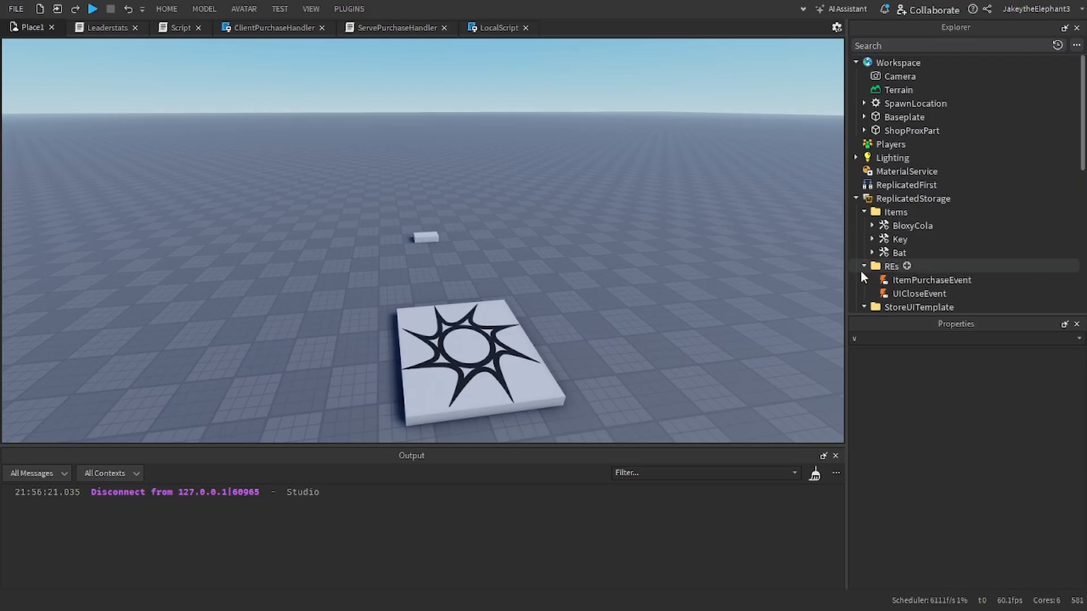
pyautogui.click(861, 268)
pyautogui.click(863, 279)
pyautogui.click(856, 293)
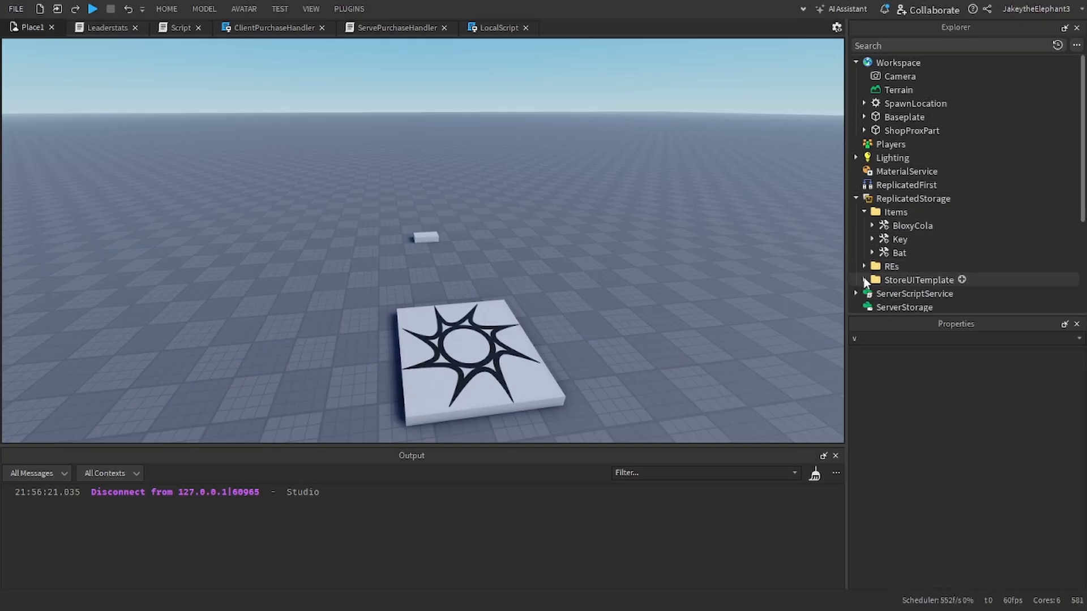
pyautogui.scroll(-1, 860, 272)
pyautogui.click(856, 279)
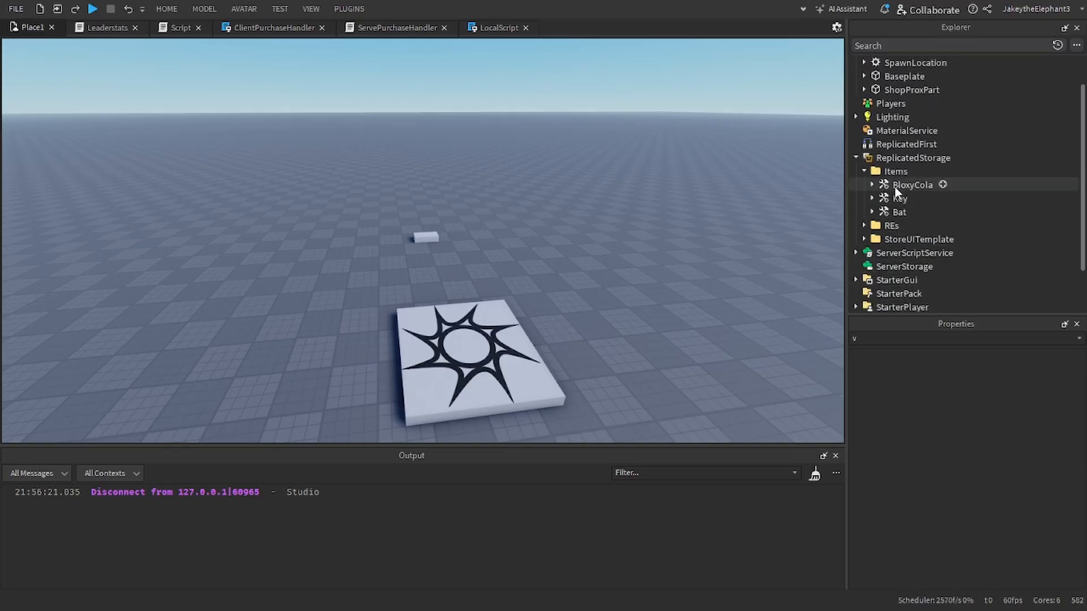
pyautogui.click(166, 9)
pyautogui.click(583, 125)
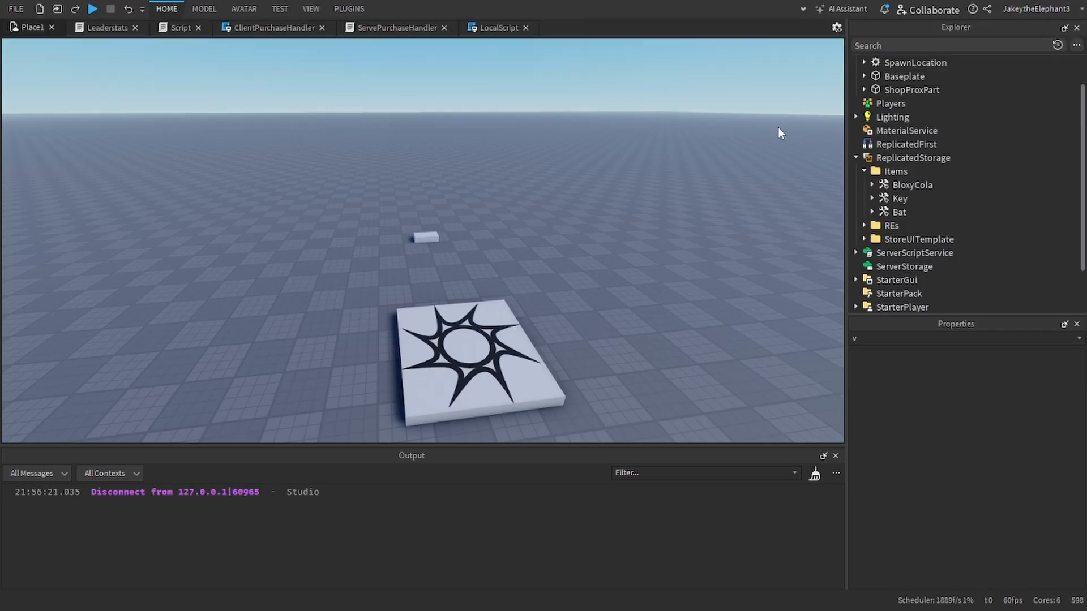
pyautogui.moveTo(825, 146); pyautogui.dragTo(732, 179, button='right')
pyautogui.press('s')
pyautogui.press('w')
pyautogui.press('a')
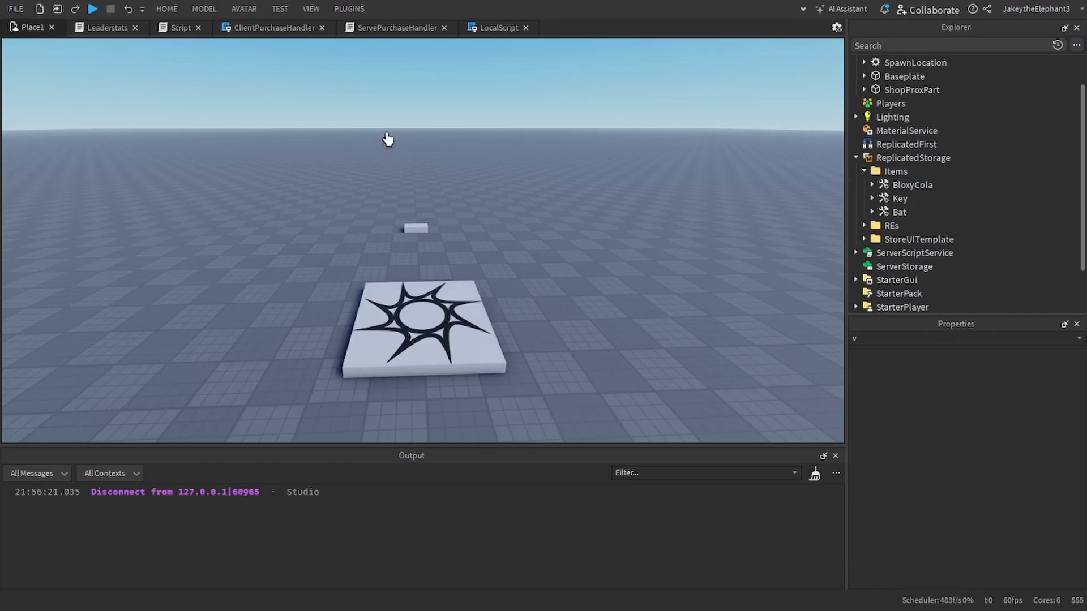
# Step: Open the Toolbox and switch from My Decals to the marketplace models
pyautogui.click(163, 13)
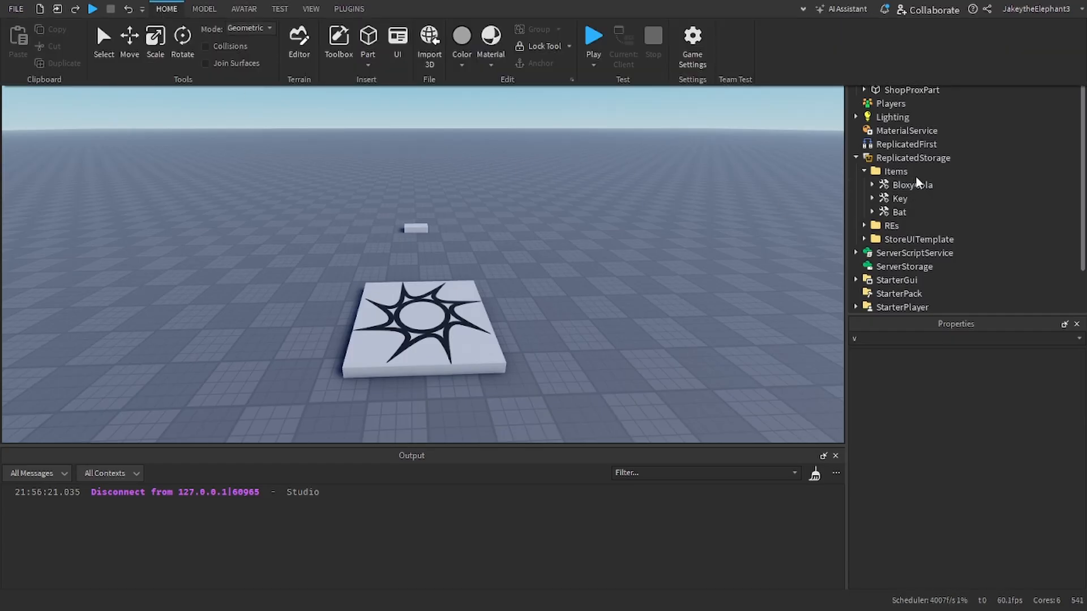
pyautogui.click(338, 40)
pyautogui.rightClick(398, 120)
pyautogui.click(342, 208)
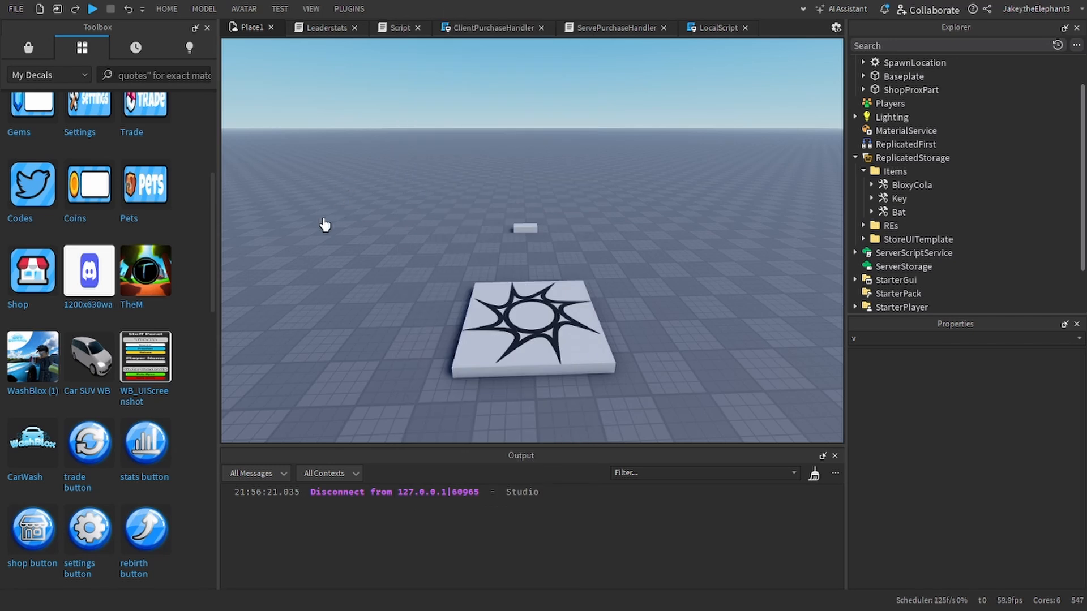
pyautogui.scroll(5, 64, 243)
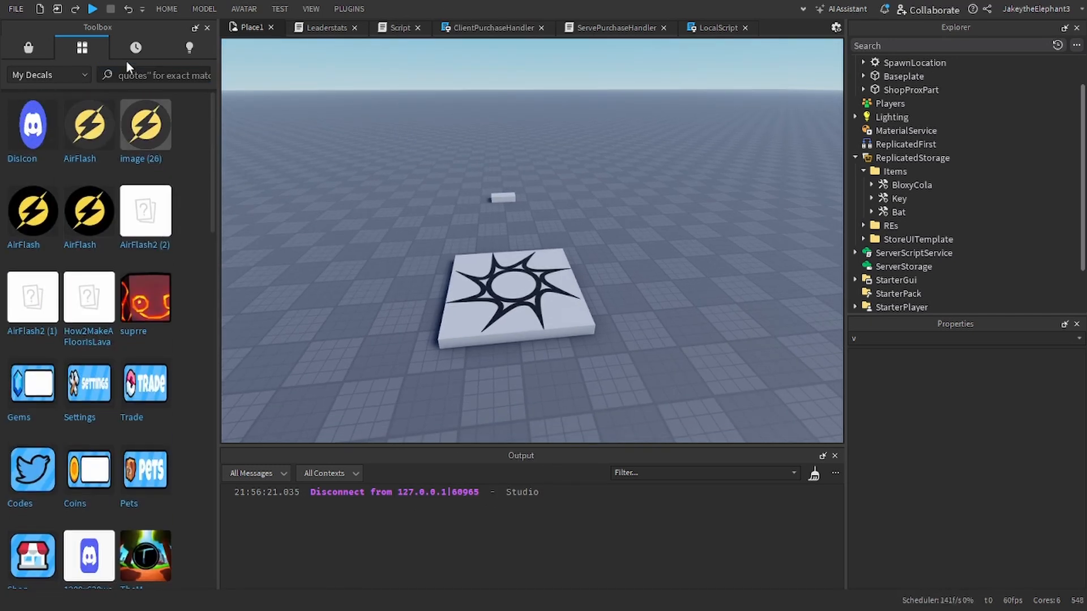
pyautogui.click(28, 47)
# Step: Keep the marketplace category on Models and clear the "key tool" search
pyautogui.click(48, 73)
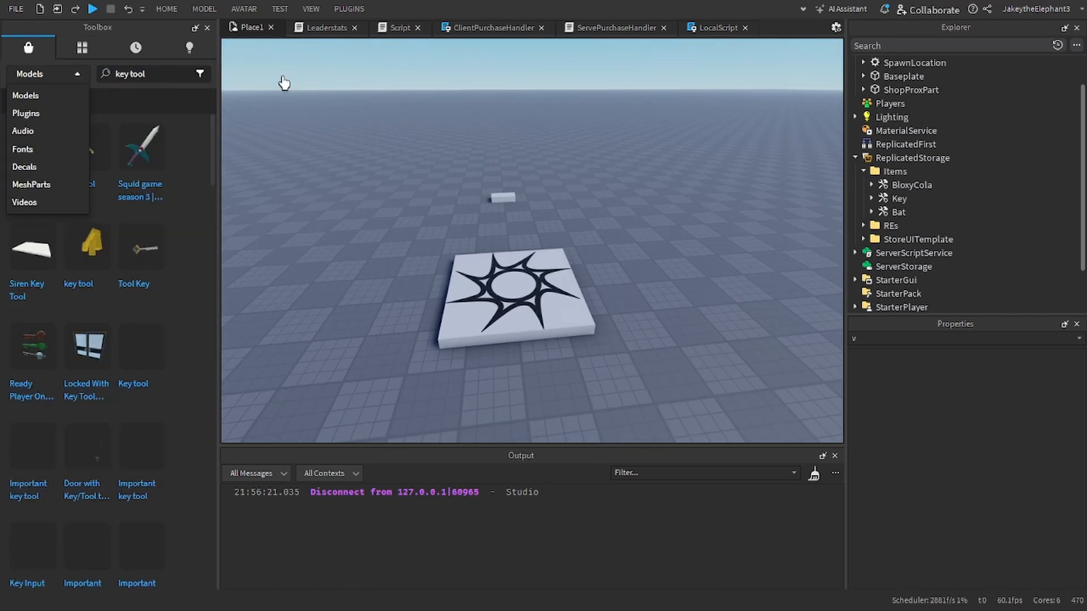
pyautogui.click(76, 76)
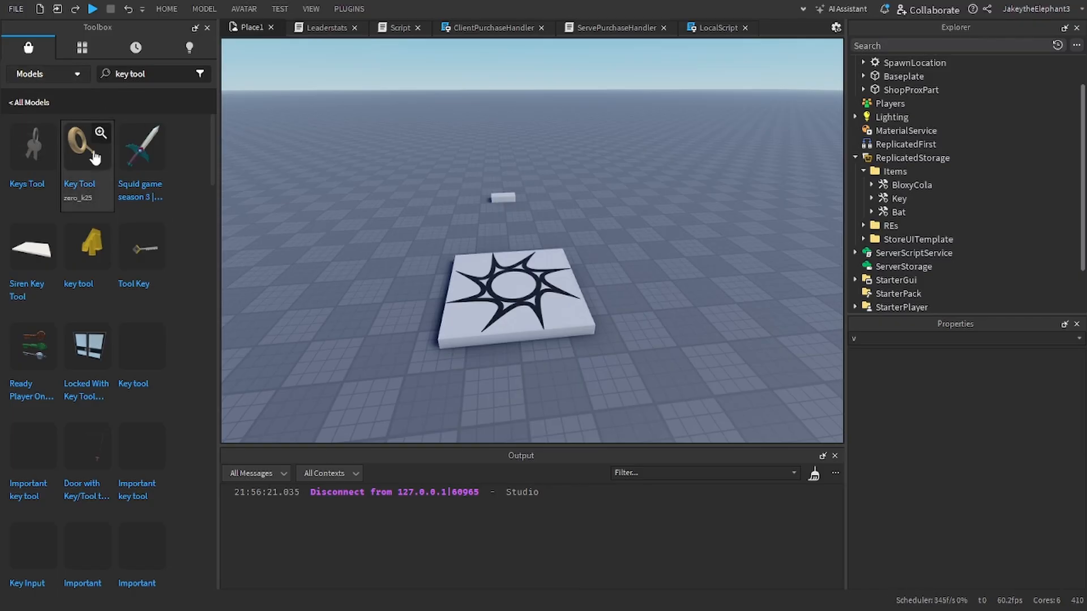
pyautogui.doubleClick(136, 73)
pyautogui.tripleClick(131, 69)
pyautogui.press('BackSpace')
pyautogui.press('Return')
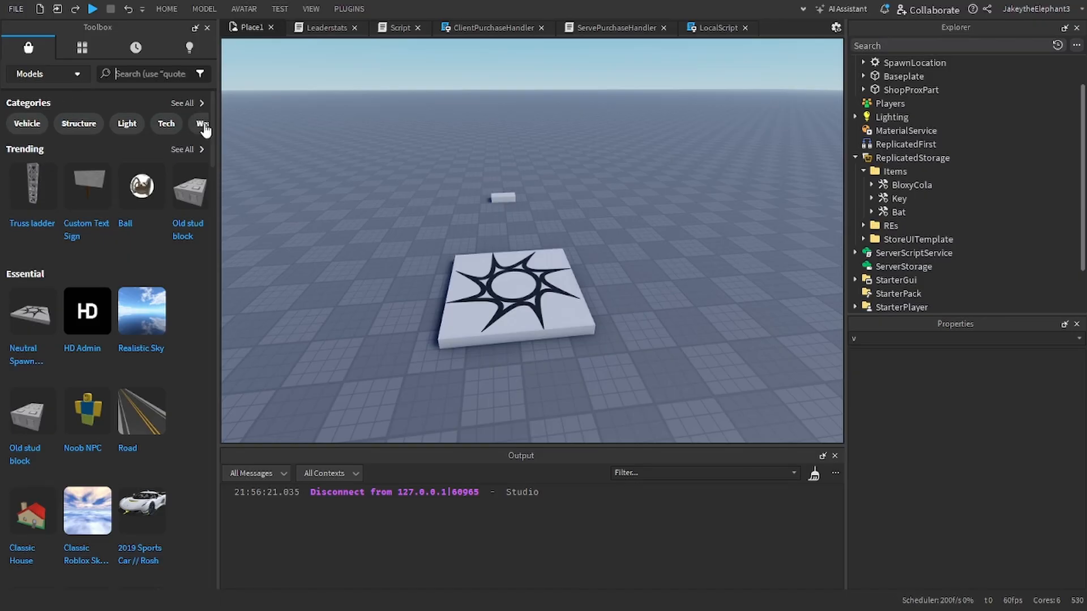
# Step: Browse all model categories in the Toolbox and open the Weapons category
pyautogui.click(202, 105)
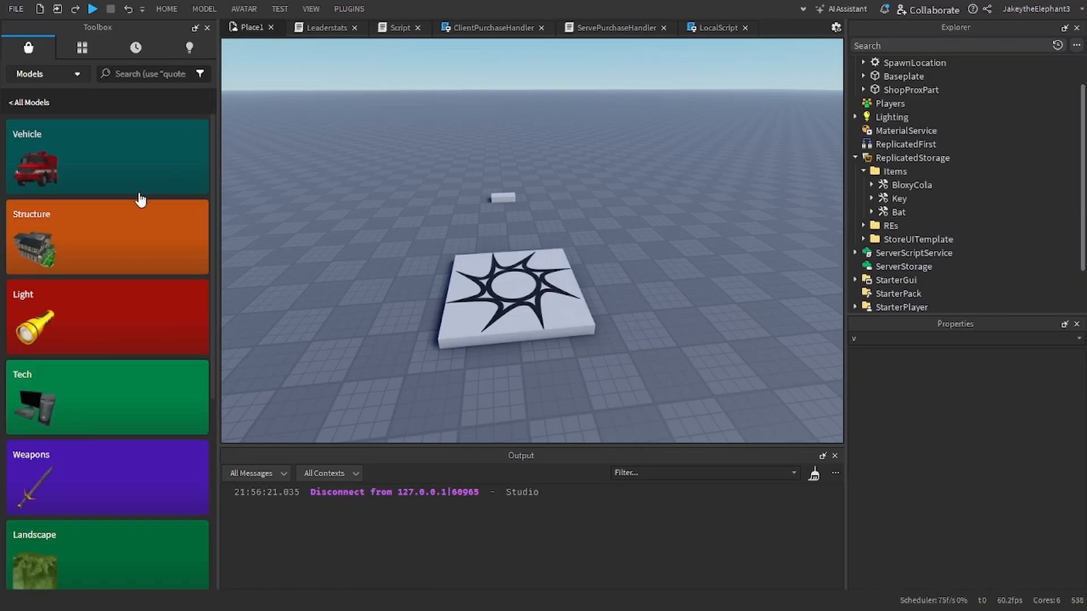
pyautogui.scroll(-4, 139, 320)
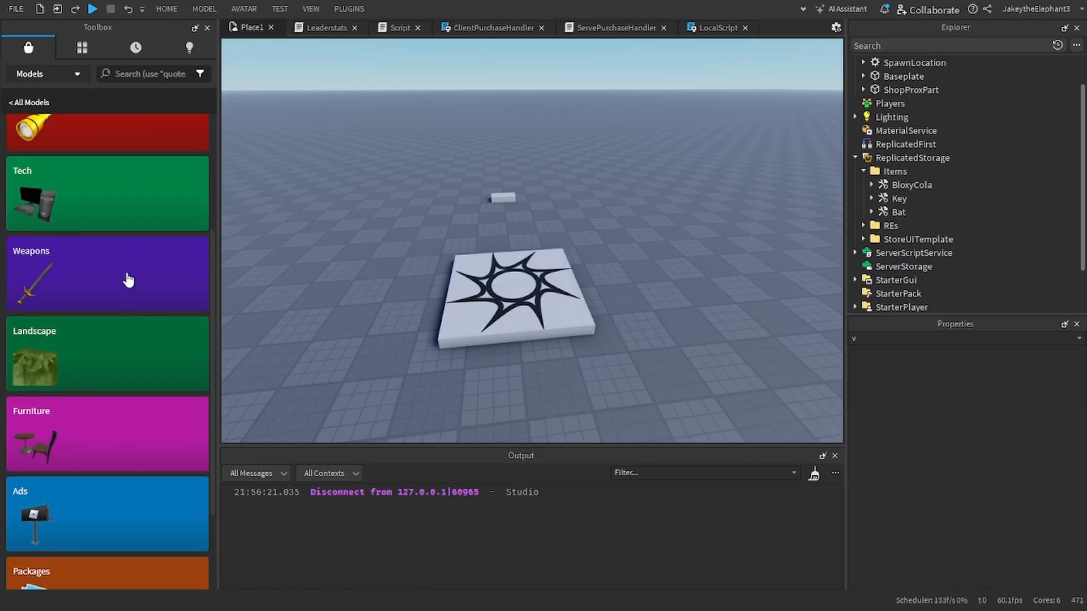
pyautogui.scroll(-2, 129, 278)
pyautogui.scroll(-1, 129, 279)
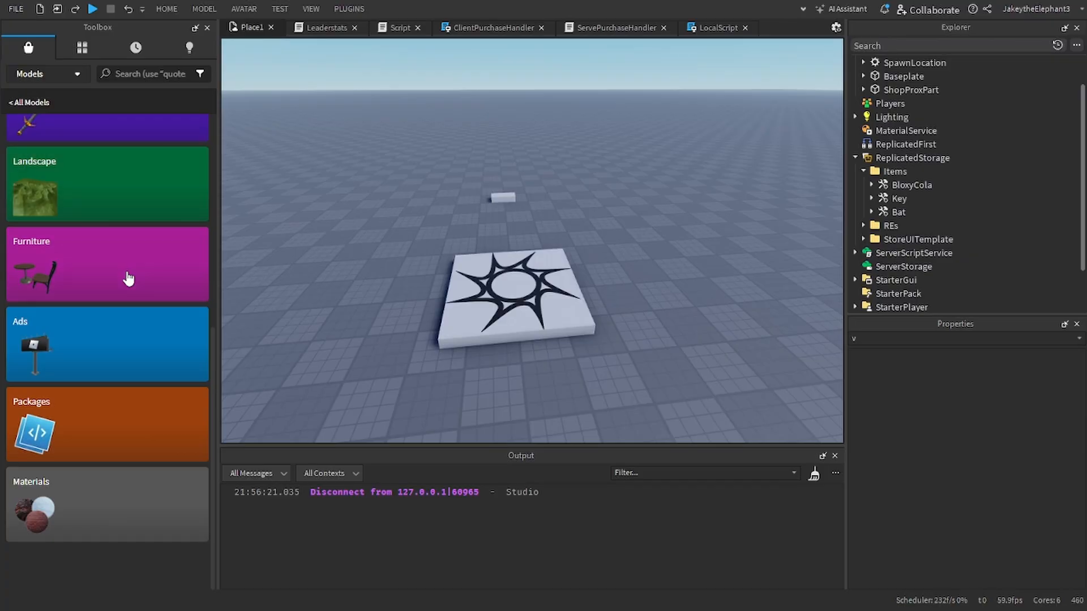
pyautogui.scroll(3, 129, 279)
pyautogui.click(126, 257)
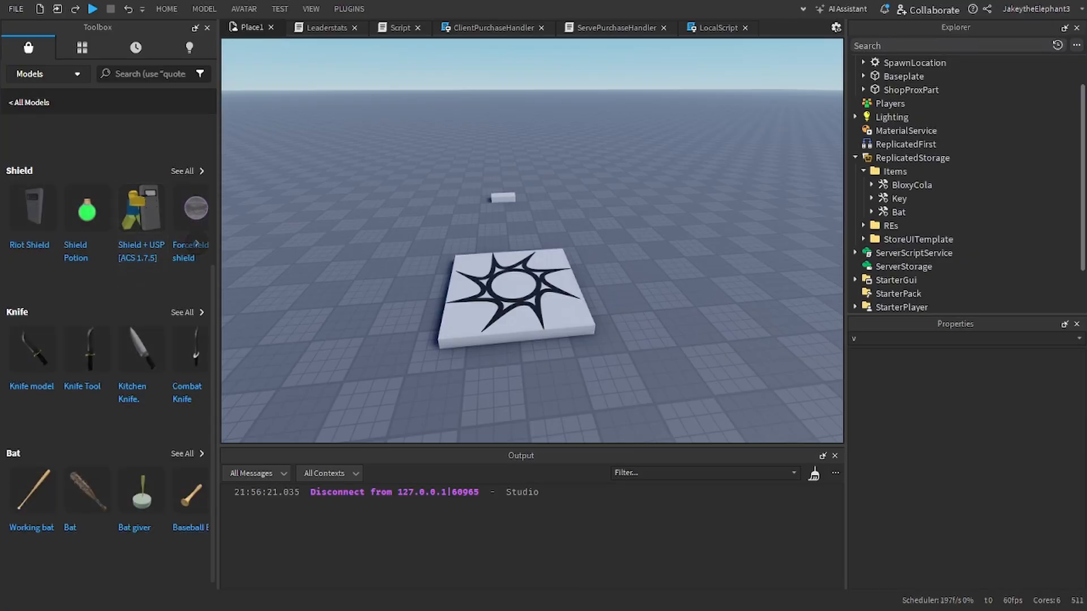
# Step: Insert the Riot Shield model, accept its included scripts and move it into the Items folder in ReplicatedStorage
pyautogui.click(33, 213)
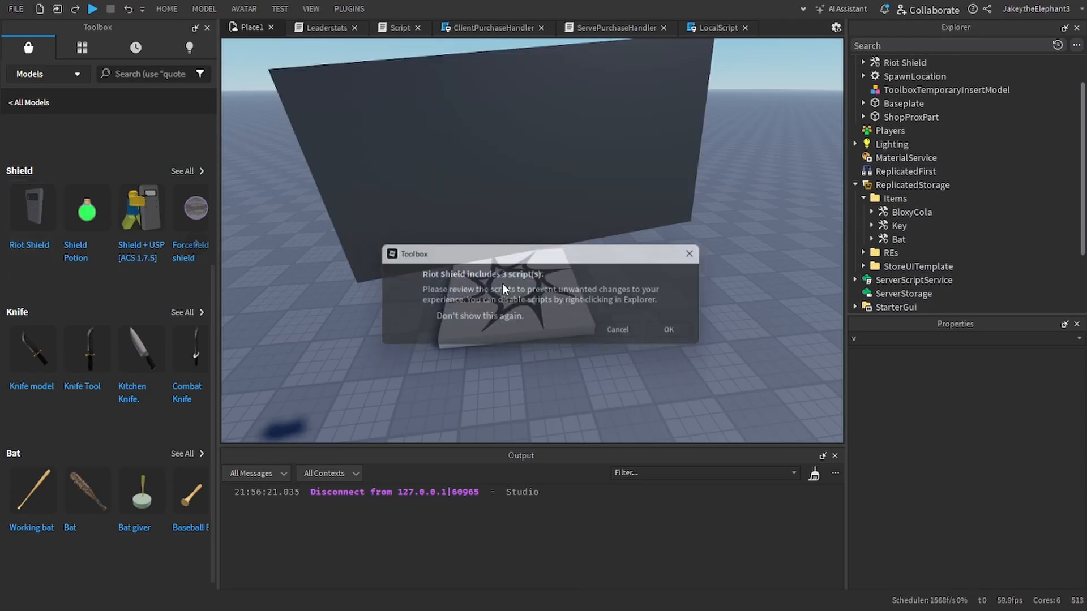
pyautogui.click(680, 333)
pyautogui.click(592, 322)
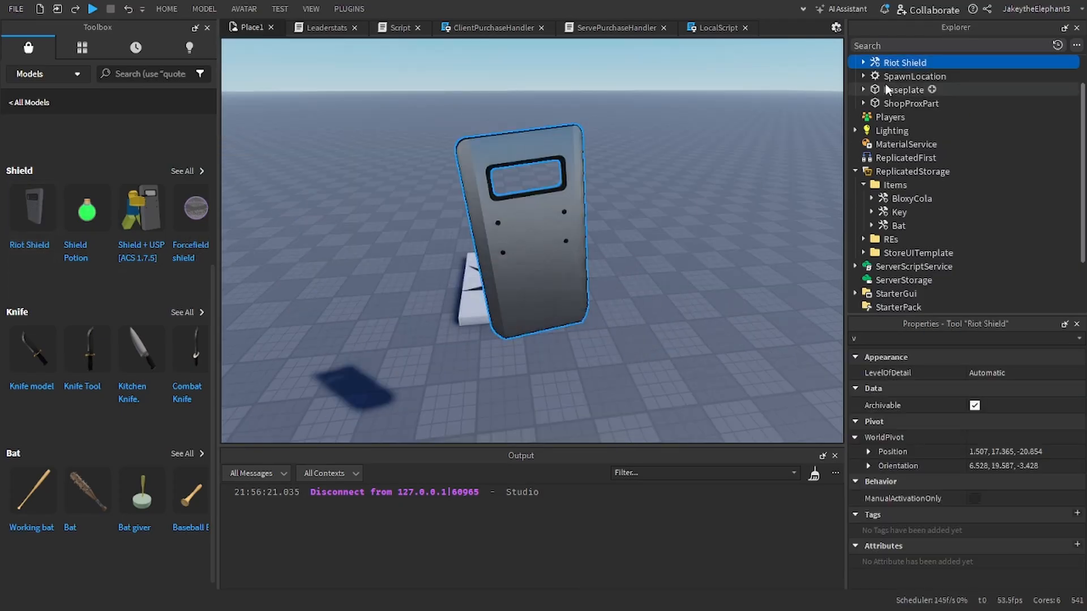
pyautogui.moveTo(917, 91); pyautogui.dragTo(908, 183)
# Step: Rename the Riot Shield tool in the Items folder to RiotShield
pyautogui.click(945, 337)
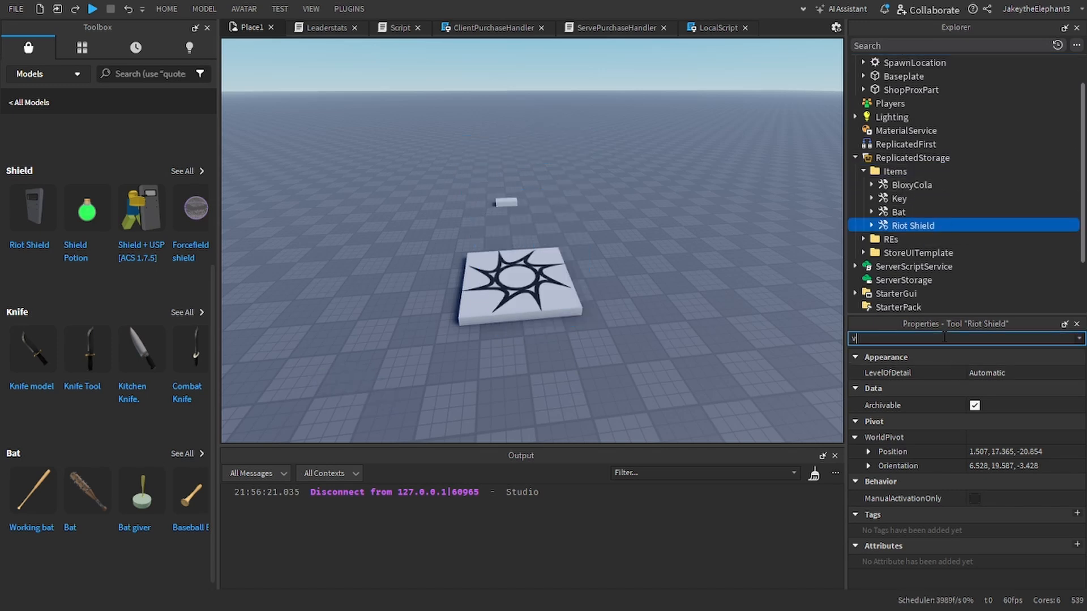
pyautogui.press('BackSpace')
pyautogui.write('nam')
pyautogui.click(1022, 388)
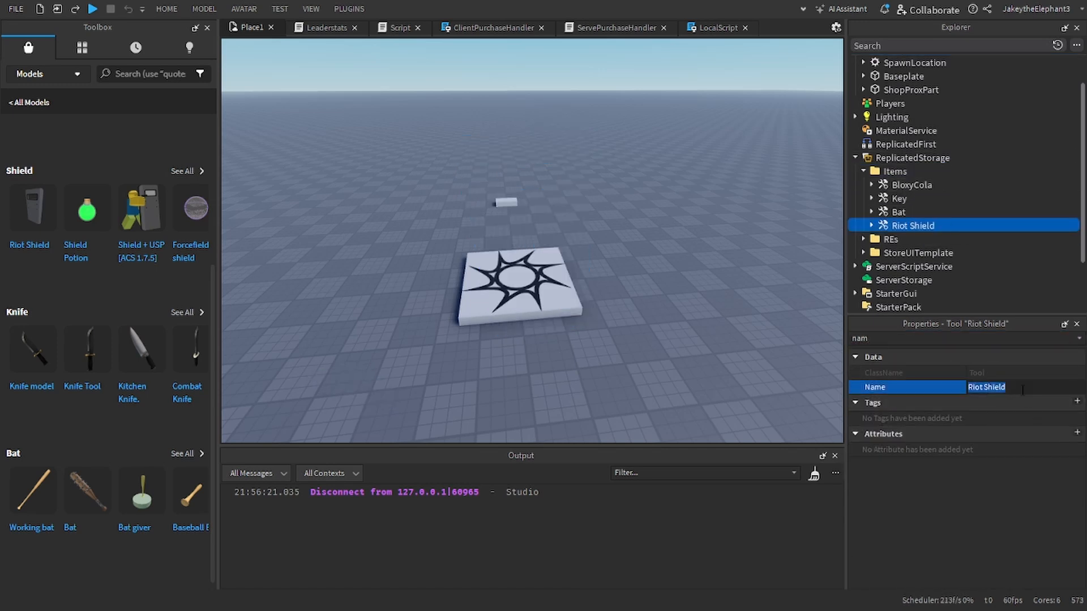
pyautogui.write('RiotShiel')
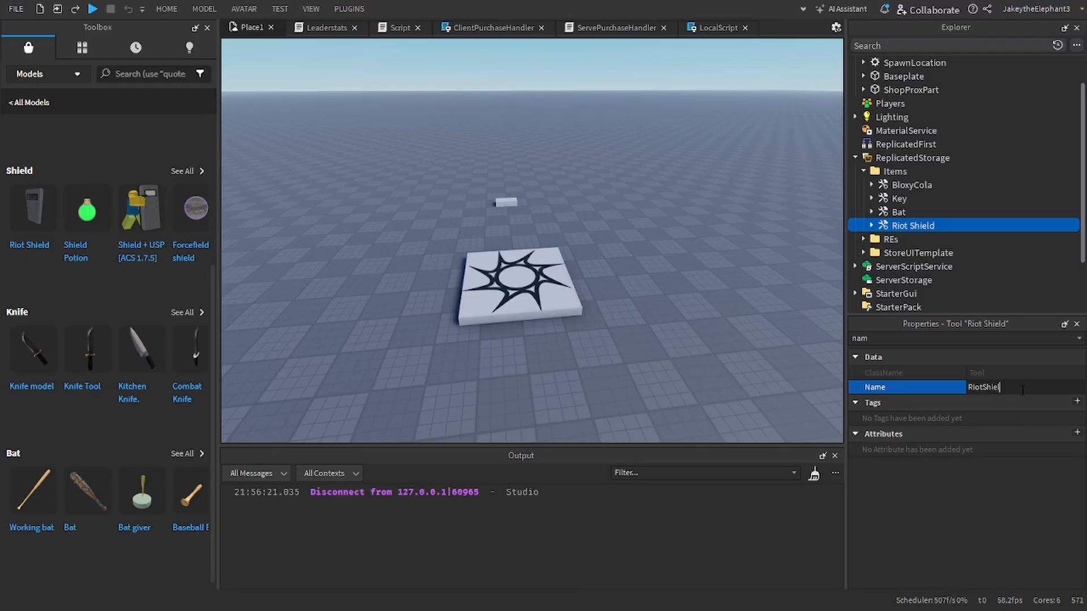
pyautogui.write('d')
pyautogui.press('Return')
# Step: Duplicate the Bat's Description, AssetID and Price values and move the copies into the RiotShield tool
pyautogui.click(871, 212)
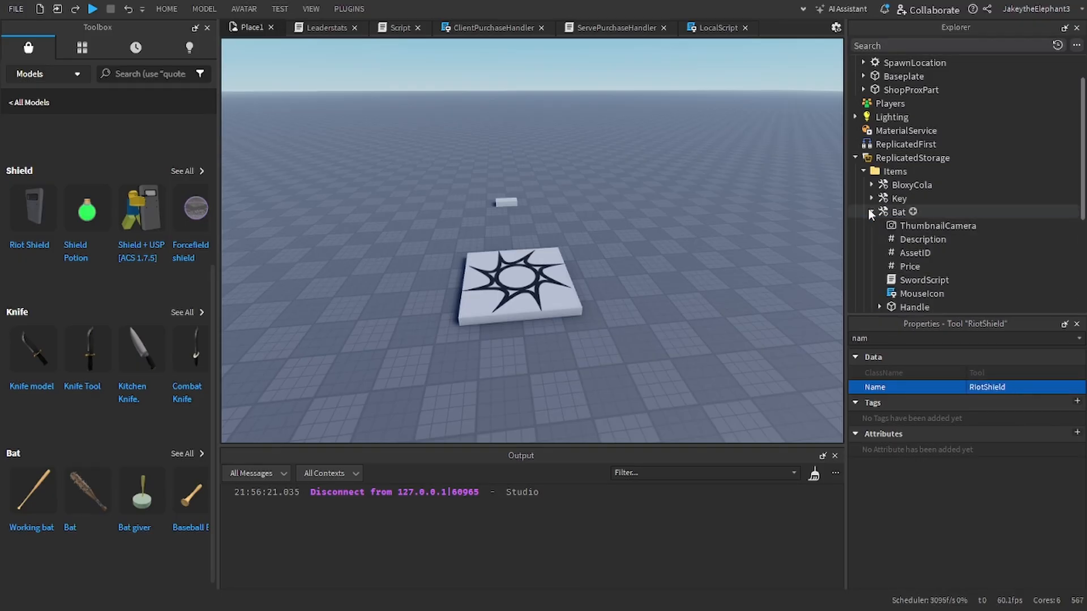
pyautogui.click(906, 238)
pyautogui.keyDown('shift'); pyautogui.click(906, 265); pyautogui.keyUp('shift')
pyautogui.hotkey('ctrl', 'd')
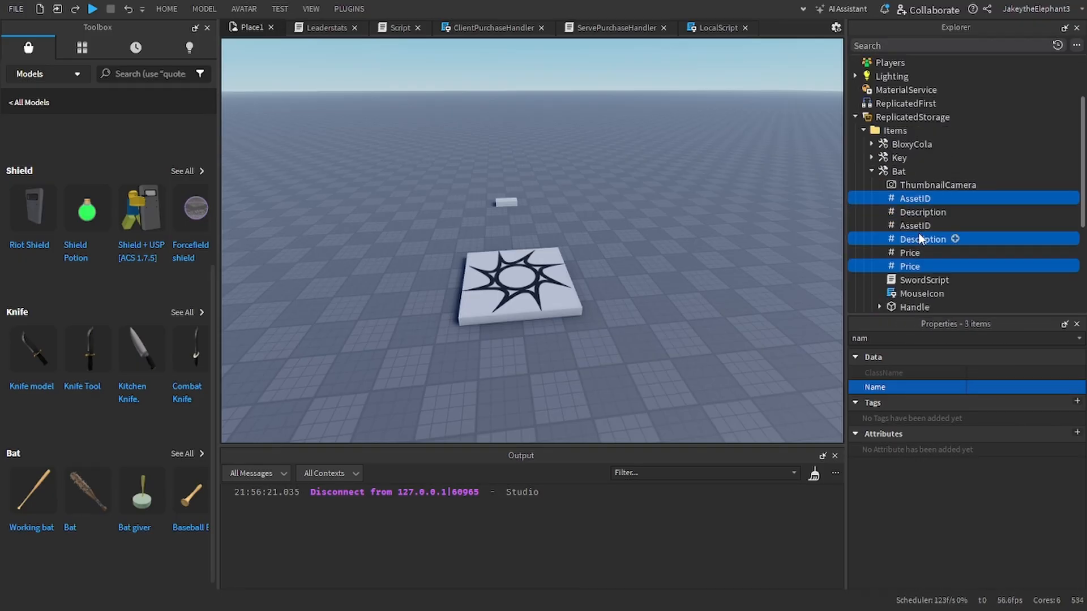
pyautogui.moveTo(919, 238); pyautogui.dragTo(925, 199)
# Step: Clear the property filter and set the RiotShield's Description value to "Defend youself"
pyautogui.doubleClick(907, 338)
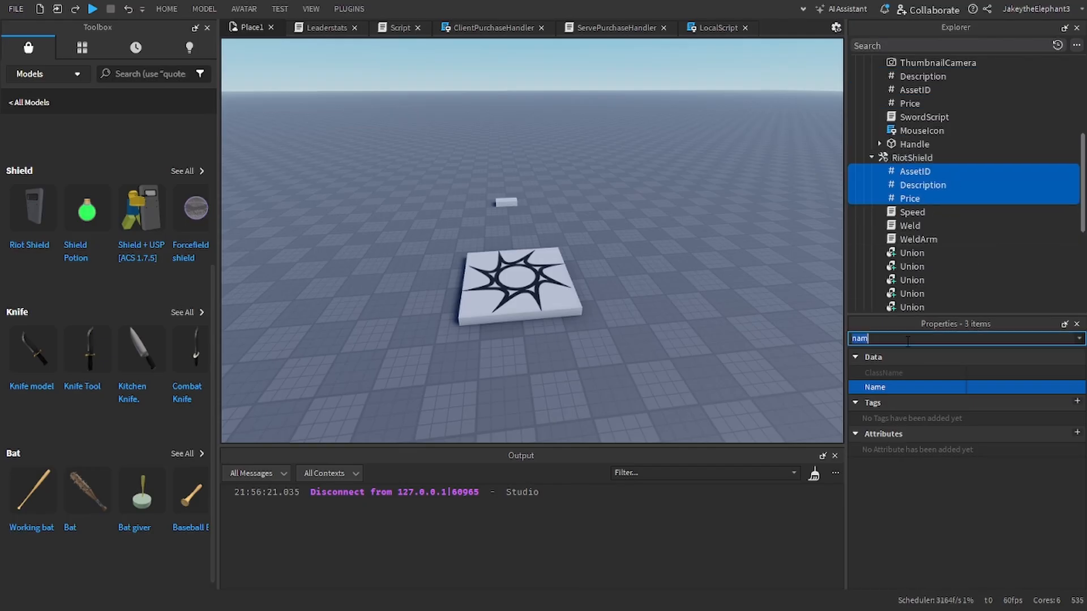
pyautogui.click(909, 174)
pyautogui.click(910, 174)
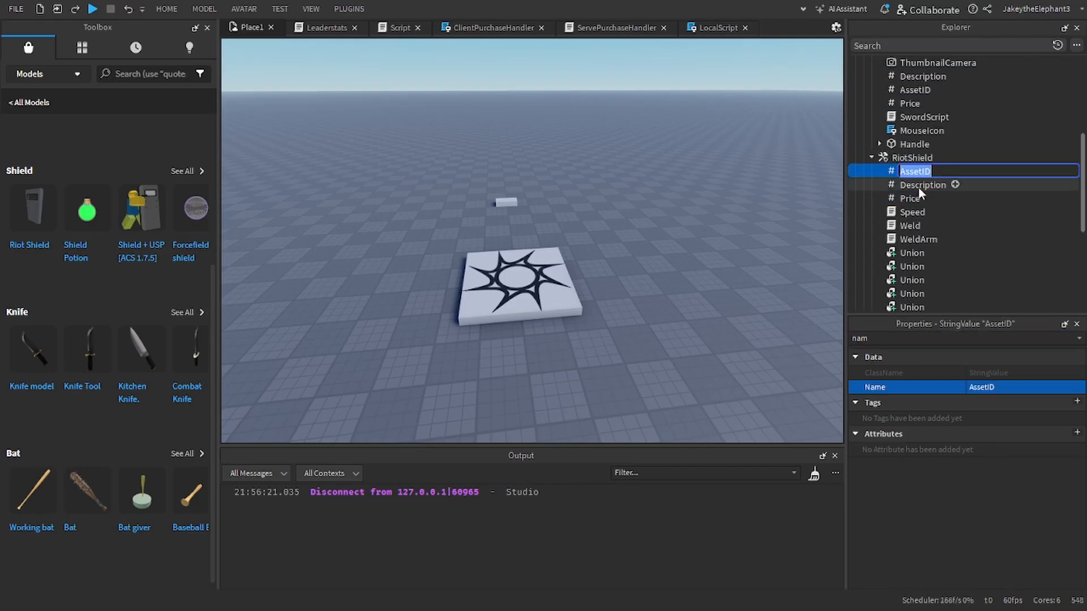
pyautogui.doubleClick(910, 339)
pyautogui.press('BackSpace')
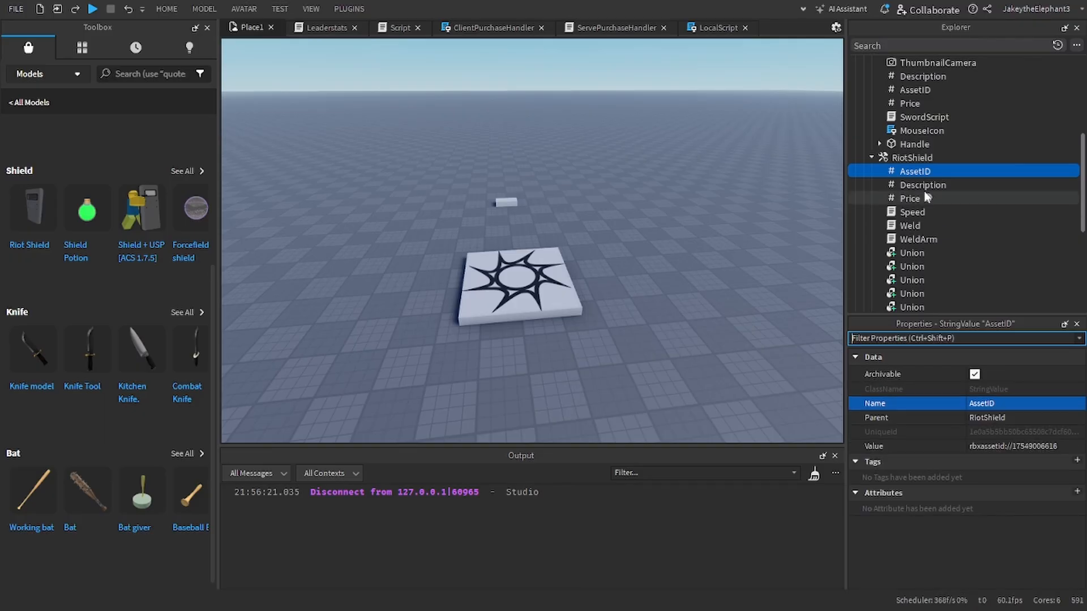
pyautogui.click(922, 186)
pyautogui.click(1005, 446)
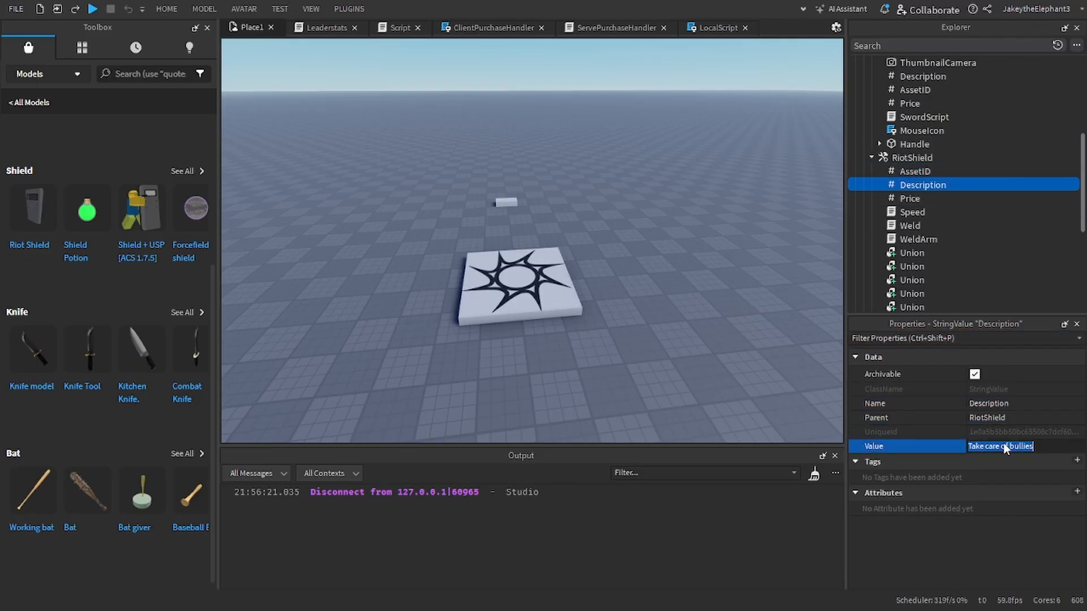
pyautogui.write('Defe')
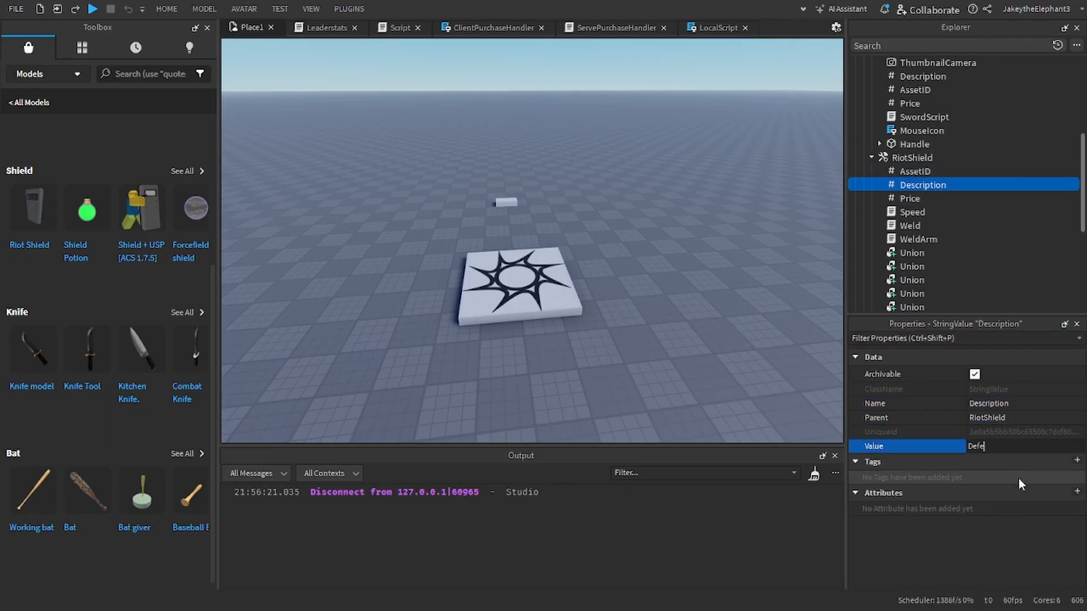
pyautogui.write('nd youself')
pyautogui.press('Return')
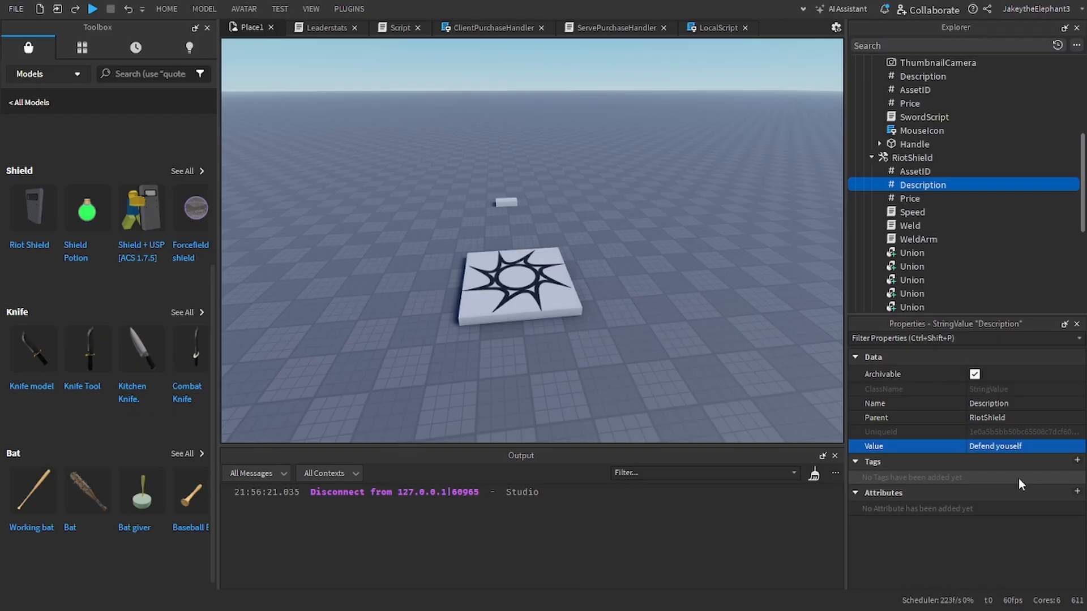
# Step: Set the RiotShield's Price value to 250
pyautogui.click(909, 198)
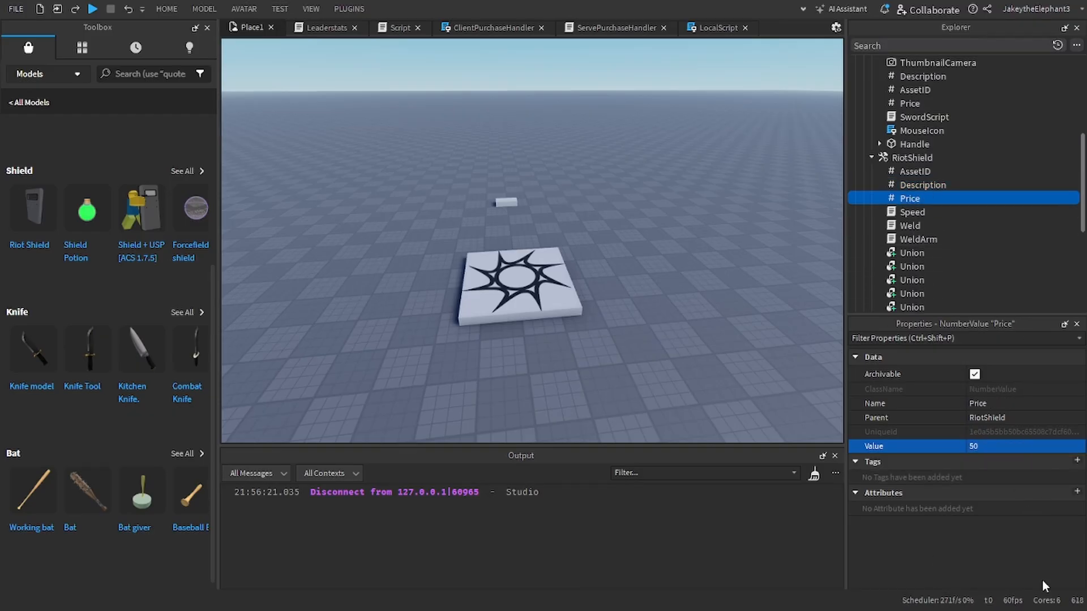
pyautogui.click(987, 448)
pyautogui.write('250')
pyautogui.press('Return')
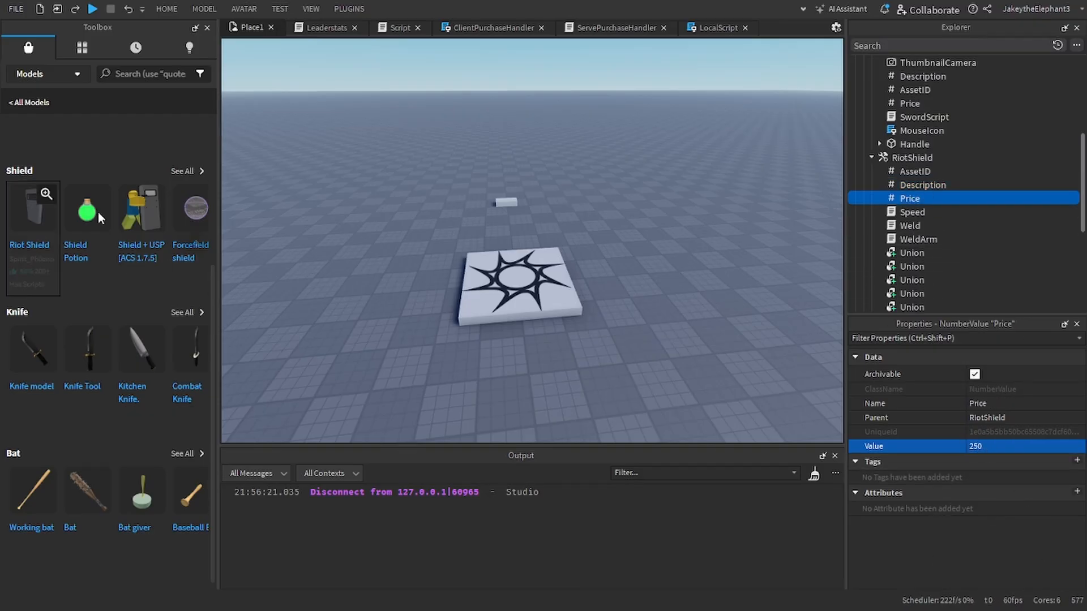
# Step: Playtest buying the RiotShield from the shop and inspect the Speed script line behind the output error
pyautogui.click(92, 9)
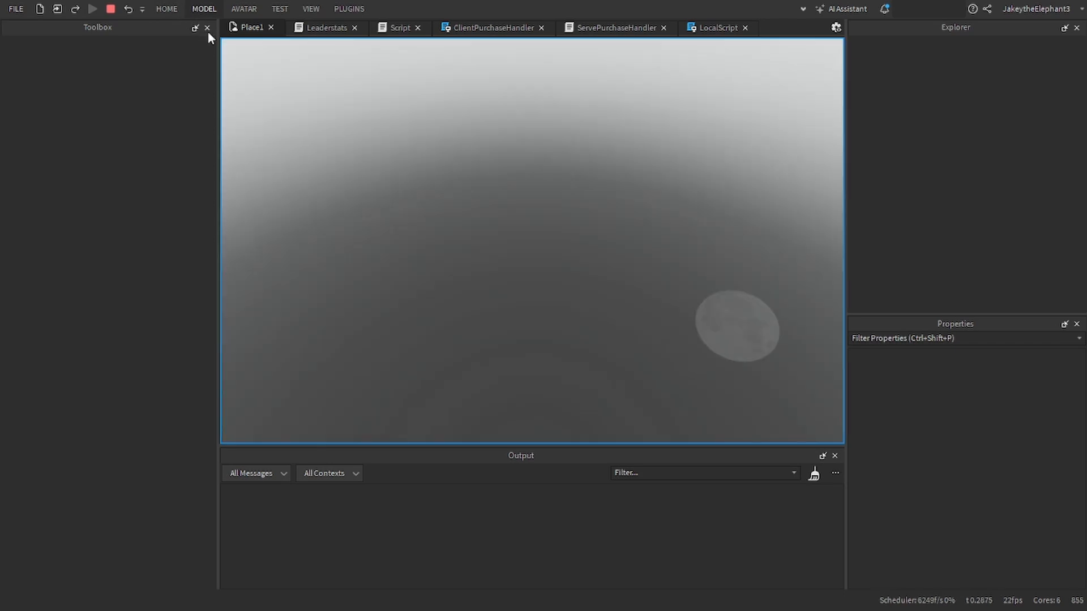
pyautogui.click(207, 28)
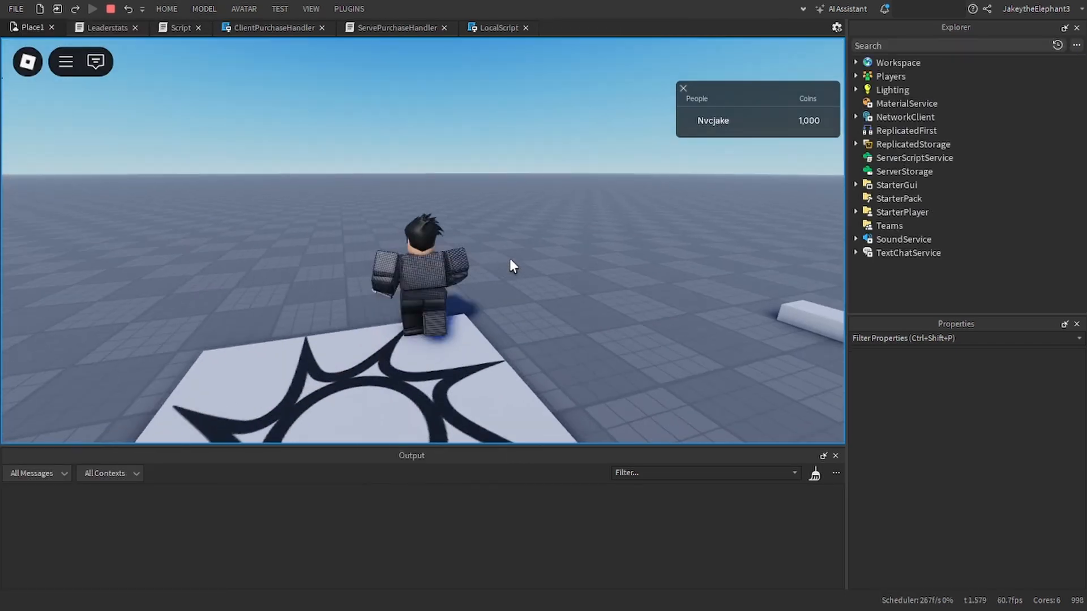
pyautogui.press('w')
pyautogui.moveTo(510, 260); pyautogui.dragTo(510, 259, button='right')
pyautogui.press('e')
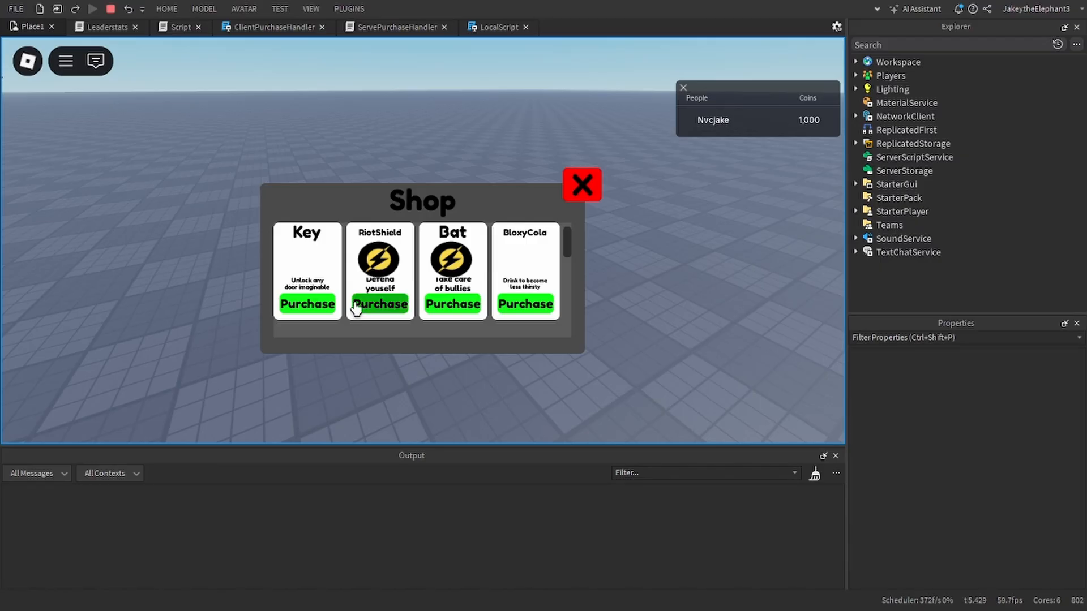
pyautogui.click(397, 304)
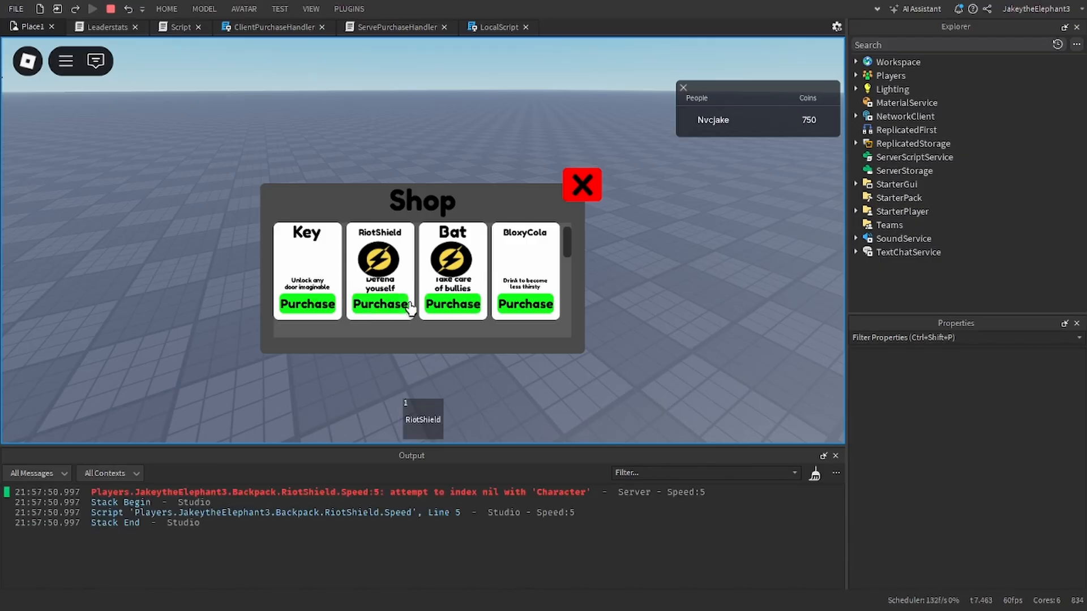
pyautogui.click(444, 493)
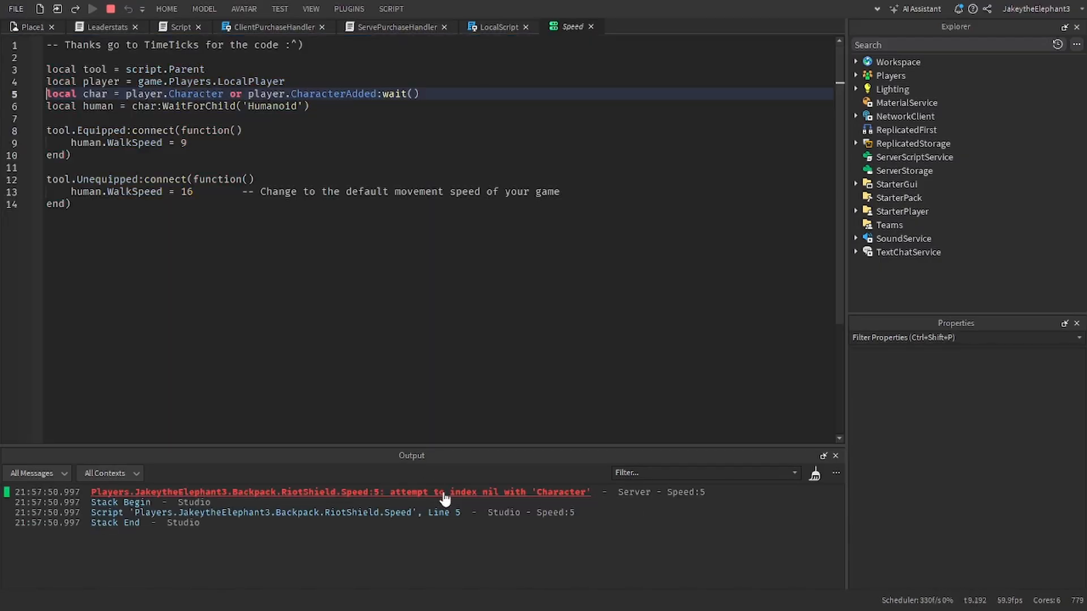
pyautogui.click(111, 10)
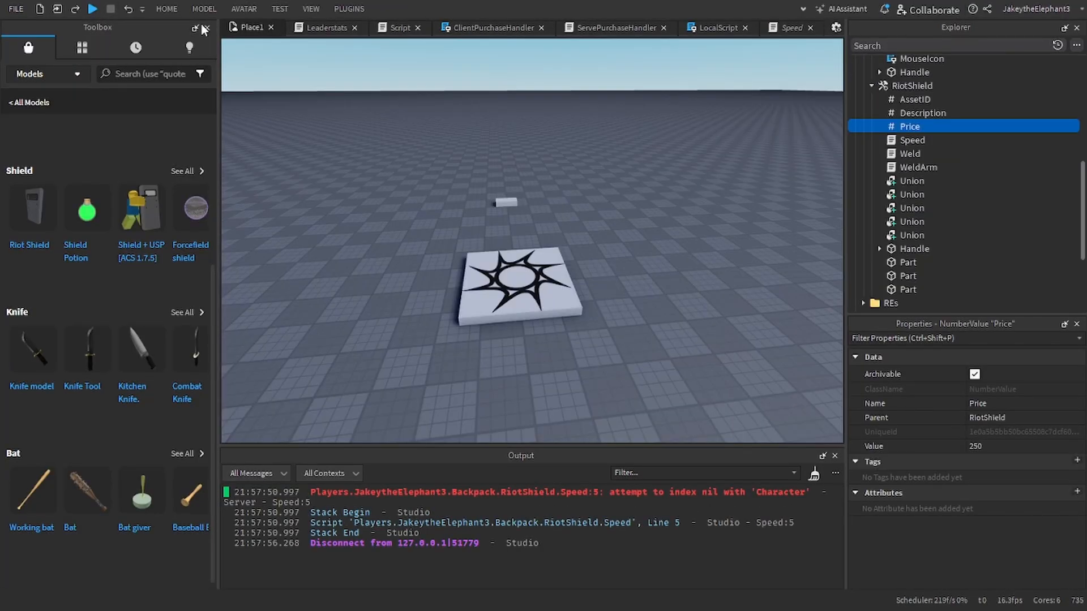
# Step: Close the Toolbox and delete the Speed, Weld and WeldArm scripts from the RiotShield tool
pyautogui.click(205, 28)
pyautogui.scroll(2, 962, 139)
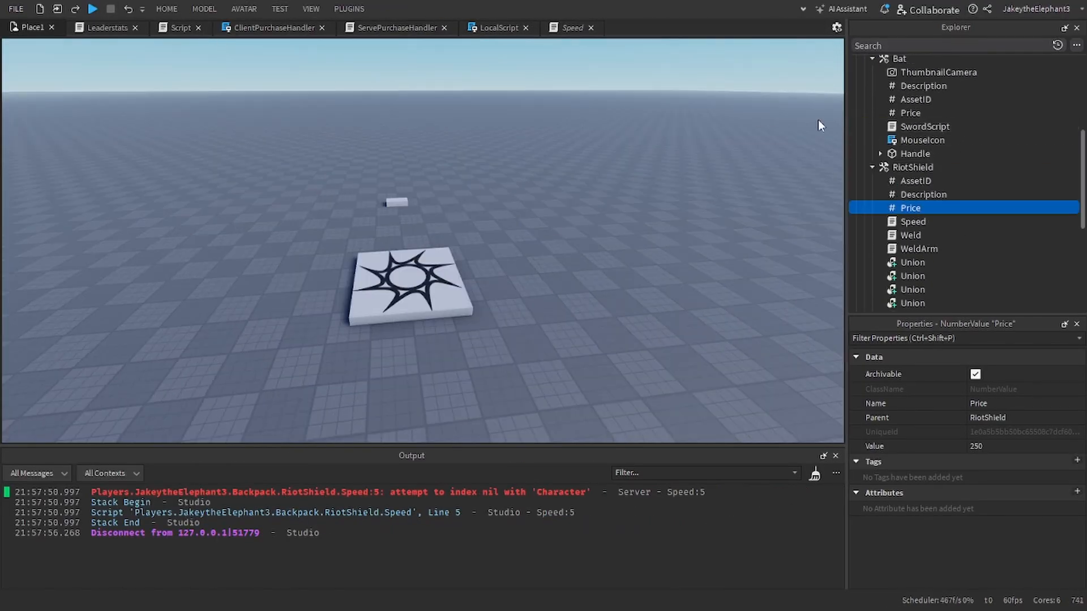
pyautogui.click(878, 167)
pyautogui.click(874, 167)
pyautogui.click(873, 168)
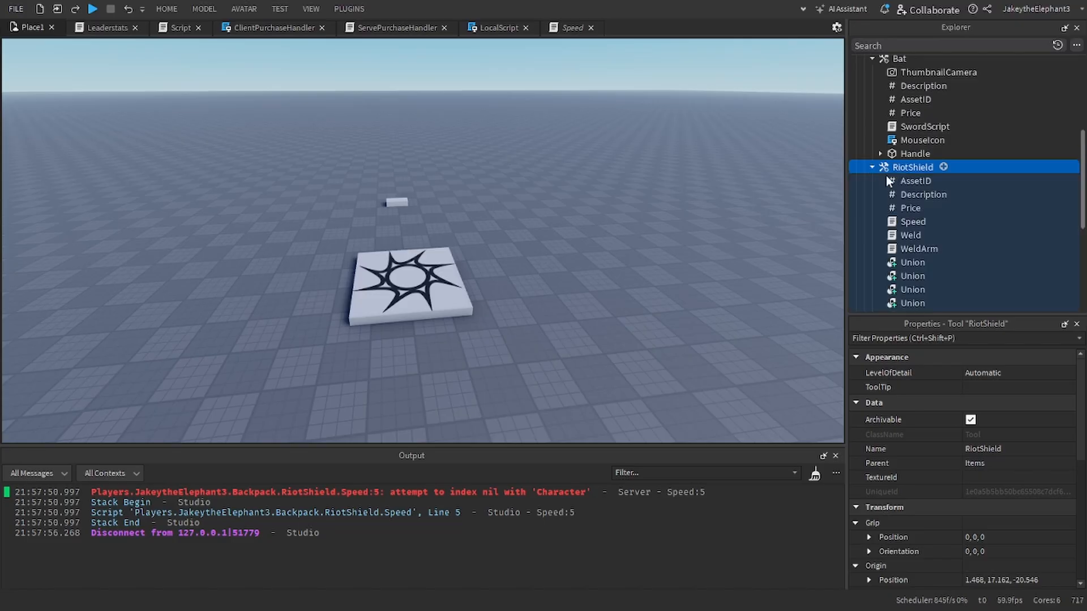
pyautogui.click(909, 220)
pyautogui.press('Delete')
pyautogui.click(908, 220)
pyautogui.press('Delete')
pyautogui.click(908, 220)
pyautogui.press('Delete')
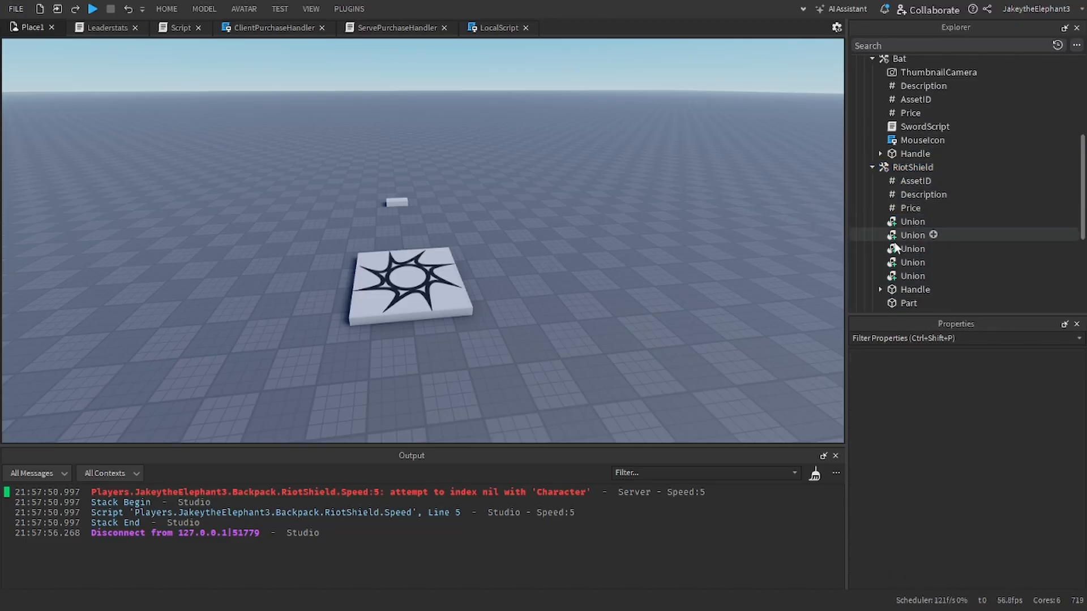
pyautogui.scroll(-1, 895, 247)
pyautogui.click(881, 249)
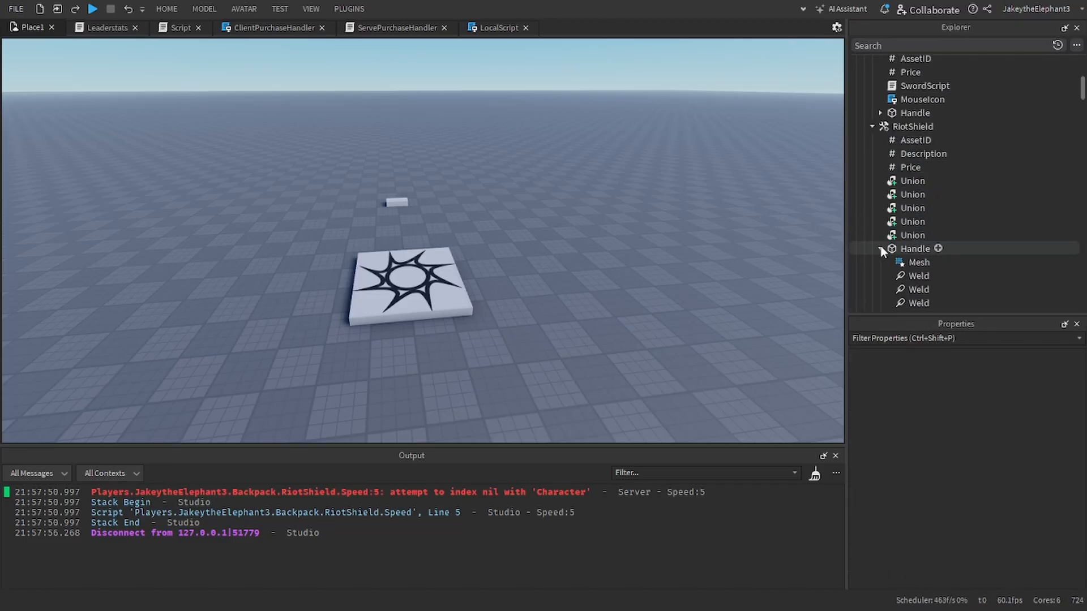
# Step: Start a new playtest, open the shop and purchase the RiotShield, Key, Bat and BloxyCola
pyautogui.click(92, 9)
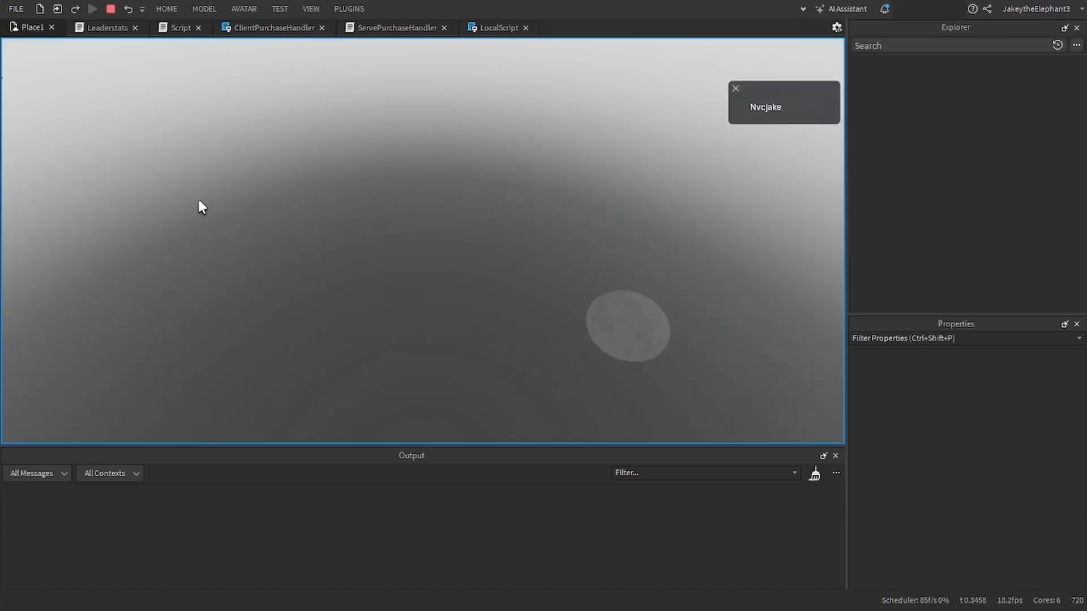
pyautogui.press('w')
pyautogui.moveTo(524, 254); pyautogui.dragTo(526, 256, button='right')
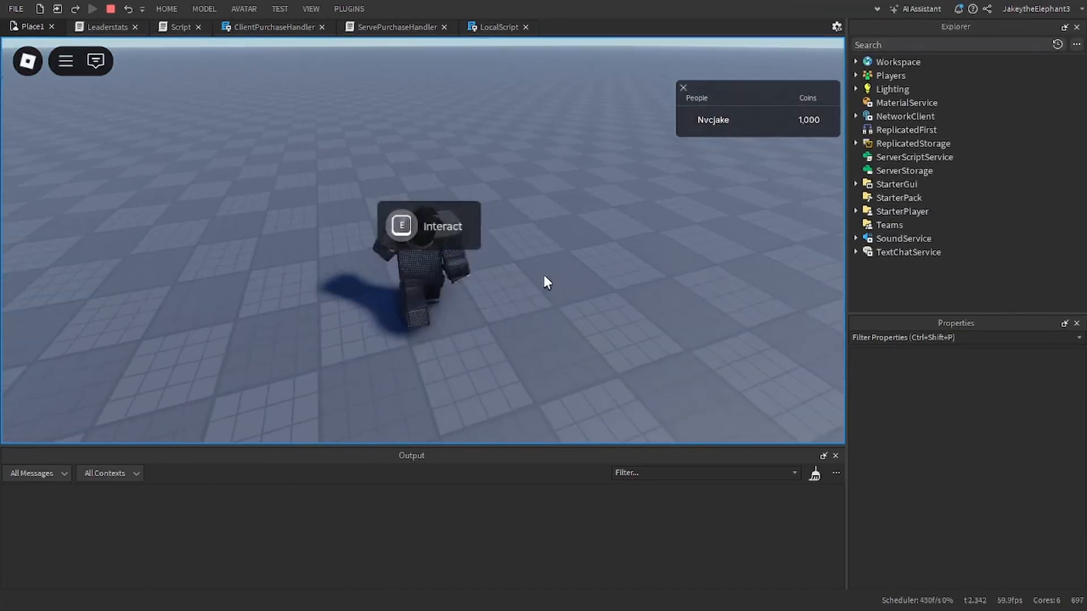
pyautogui.press('e')
pyautogui.click(379, 310)
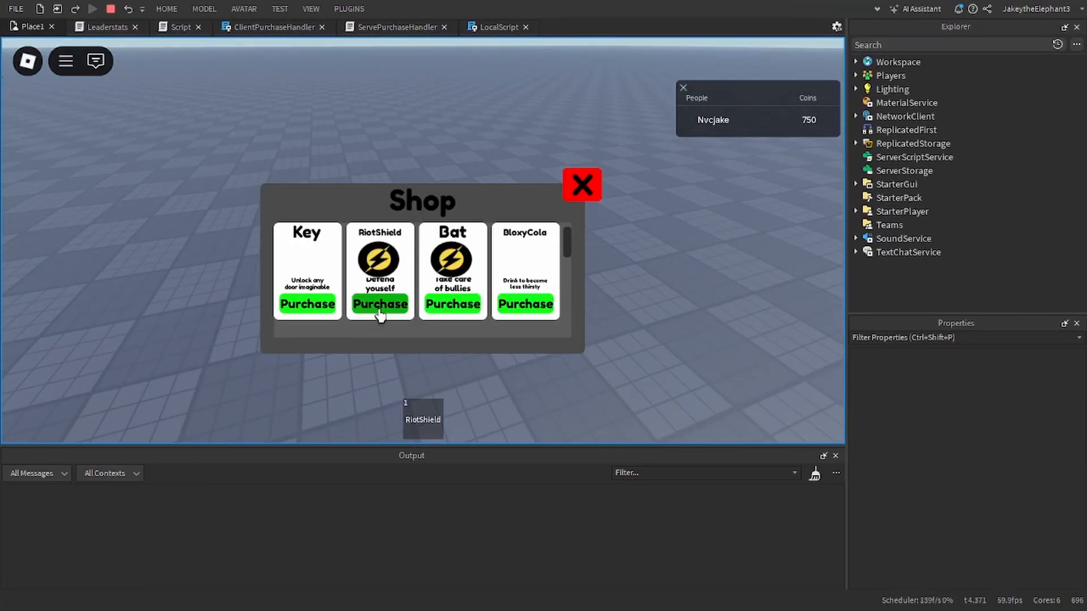
pyautogui.click(468, 312)
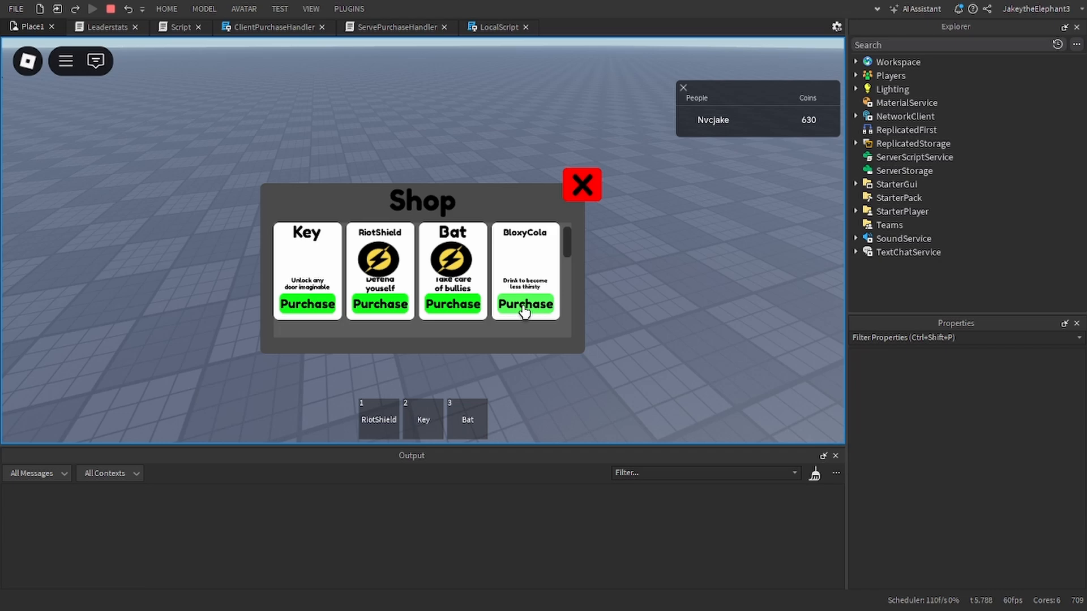
# Step: Close the shop, try equipping the RiotShield and the other purchased items one by one, and stop the playtest
pyautogui.click(572, 196)
pyautogui.press('1')
pyautogui.moveTo(582, 214); pyautogui.dragTo(575, 211, button='right')
pyautogui.press('w')
pyautogui.press('1')
pyautogui.press('1')
pyautogui.press('w')
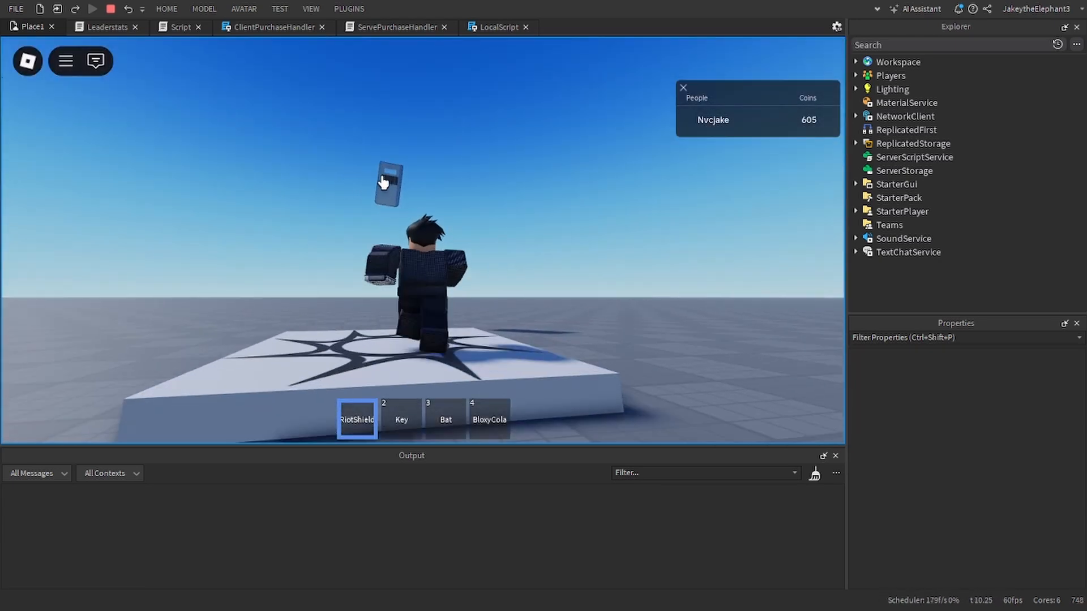
pyautogui.press('2')
pyautogui.moveTo(394, 173); pyautogui.dragTo(495, 212, button='right')
pyautogui.press('3')
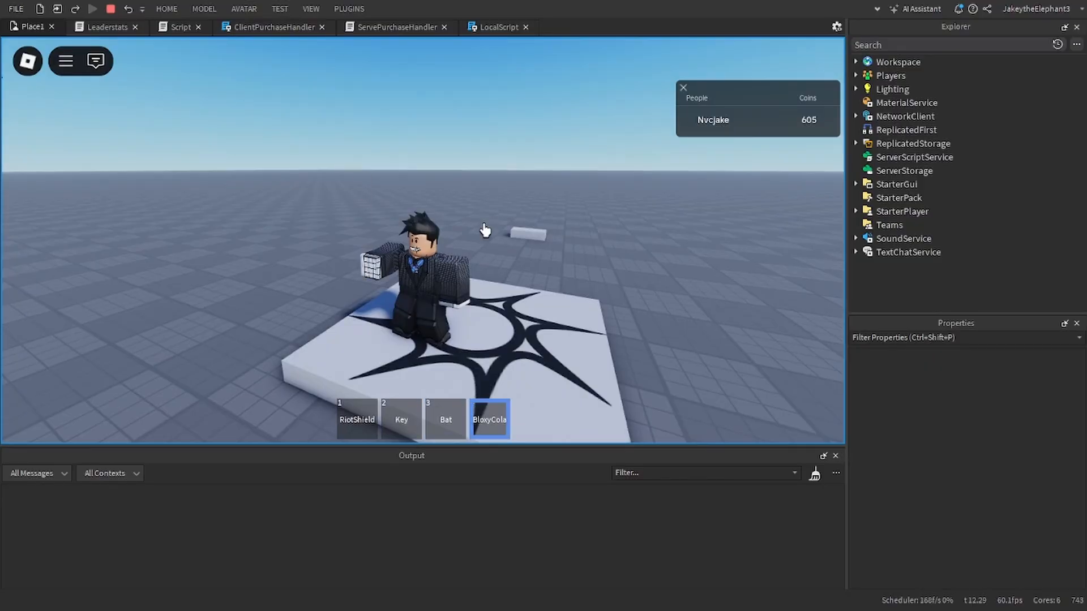
pyautogui.click(111, 9)
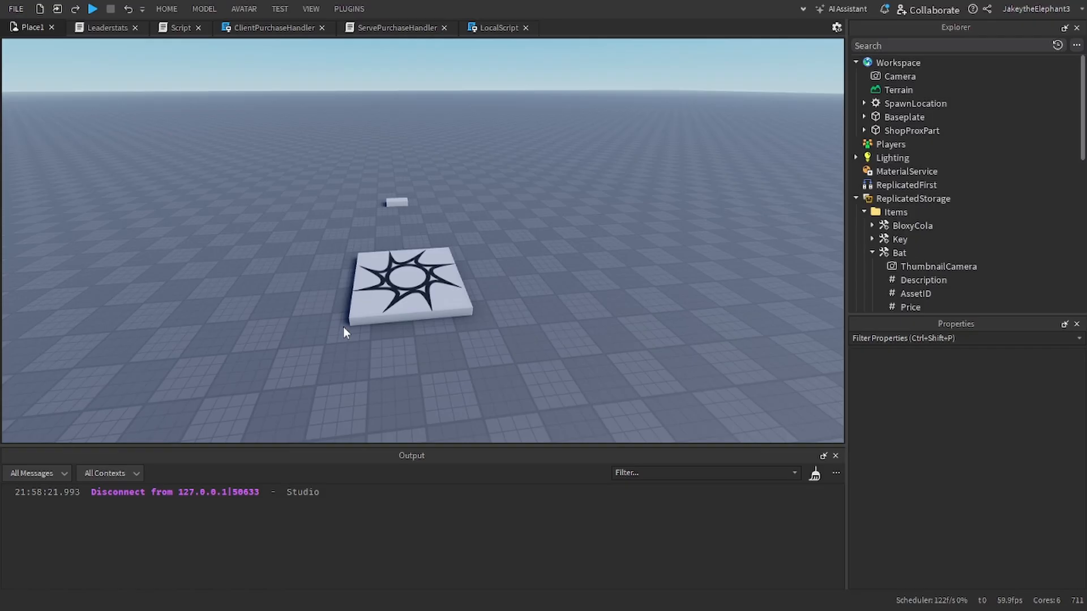
pyautogui.moveTo(343, 327); pyautogui.dragTo(343, 327, button='right')
pyautogui.press('d')
pyautogui.press('s')
pyautogui.press('w')
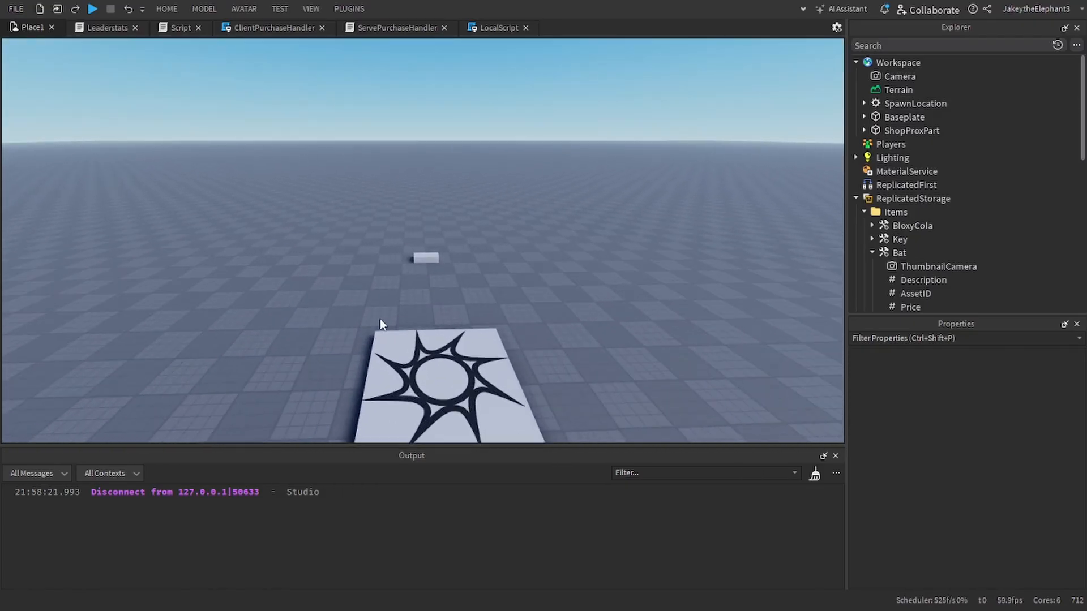
pyautogui.press('s')
pyautogui.moveTo(422, 308); pyautogui.dragTo(423, 308, button='right')
pyautogui.press('s')
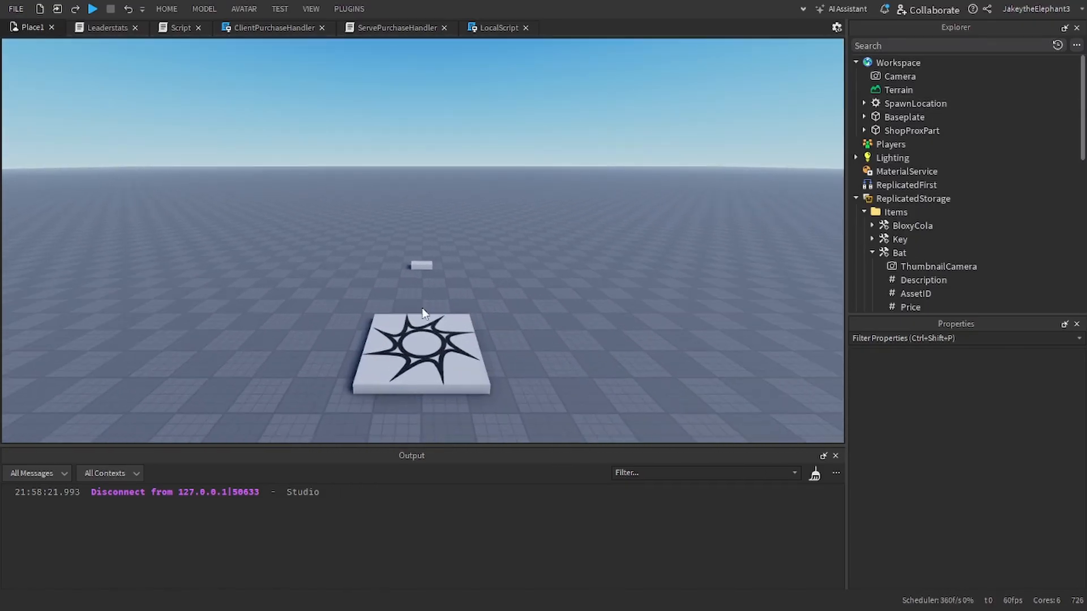
pyautogui.press('w')
pyautogui.press('s')
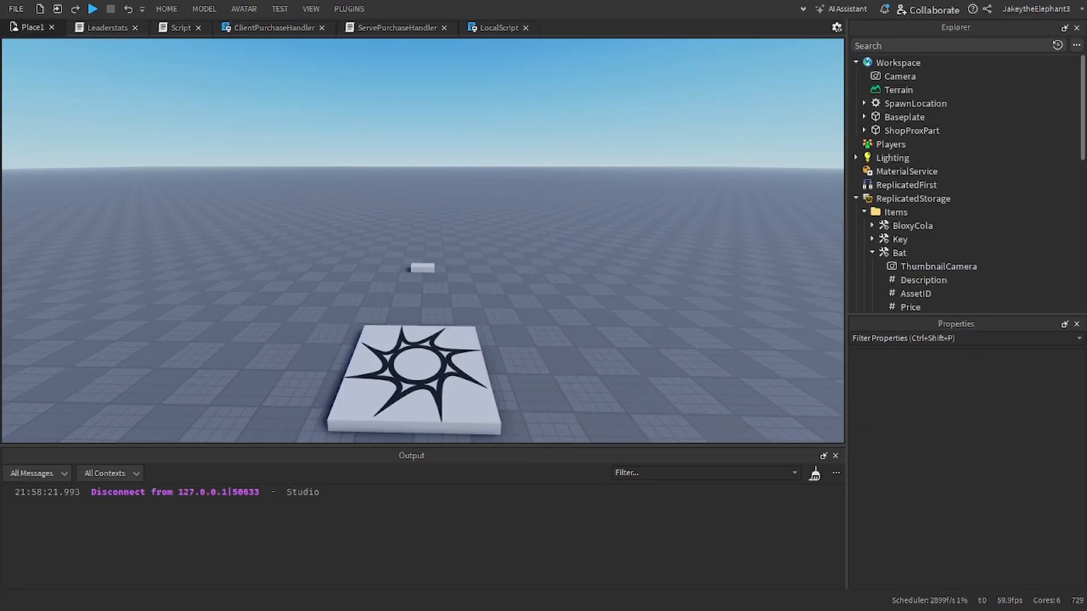